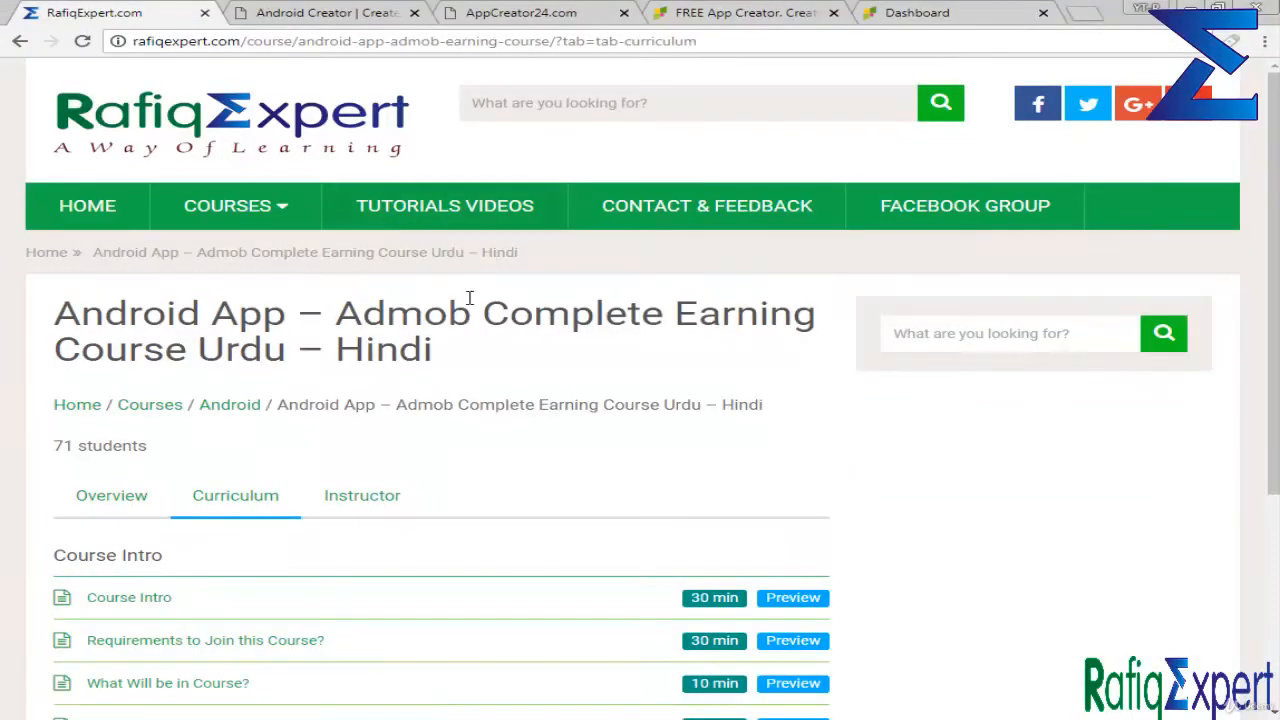
Visit the AppCreator24 and AppsGeyser home pages, and return to AppCreator24.
click(390, 10)
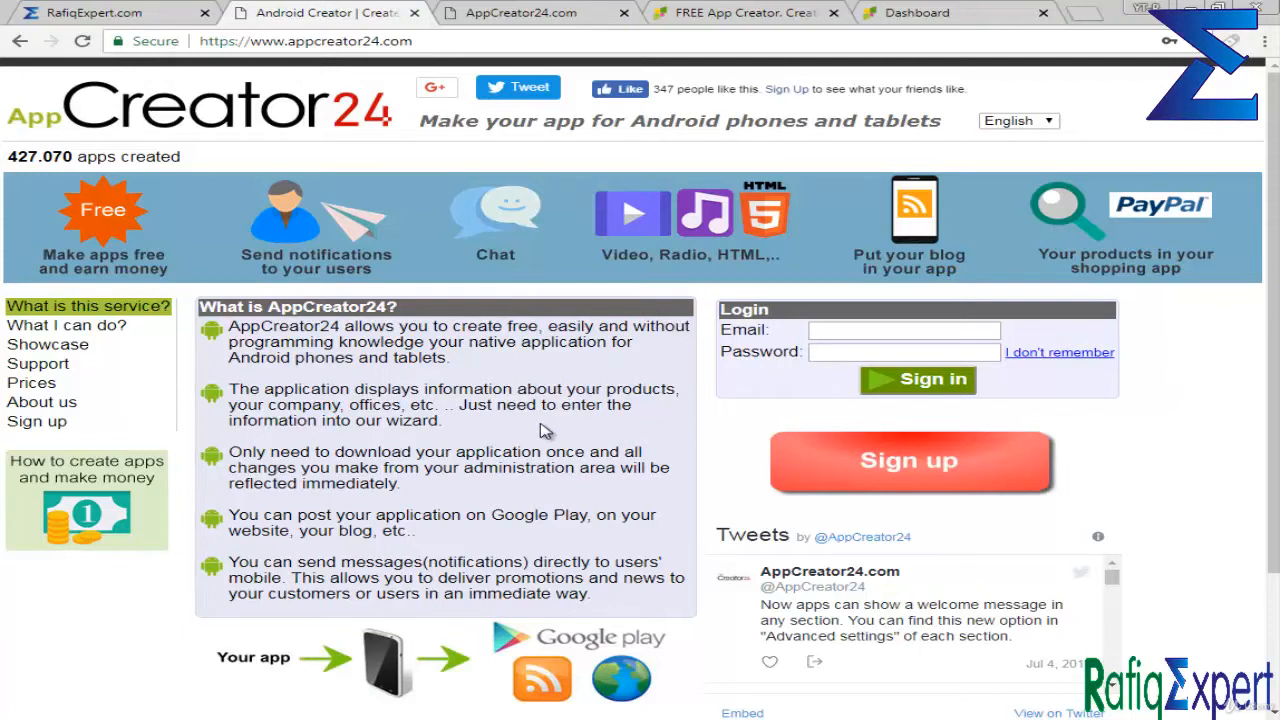
click(762, 14)
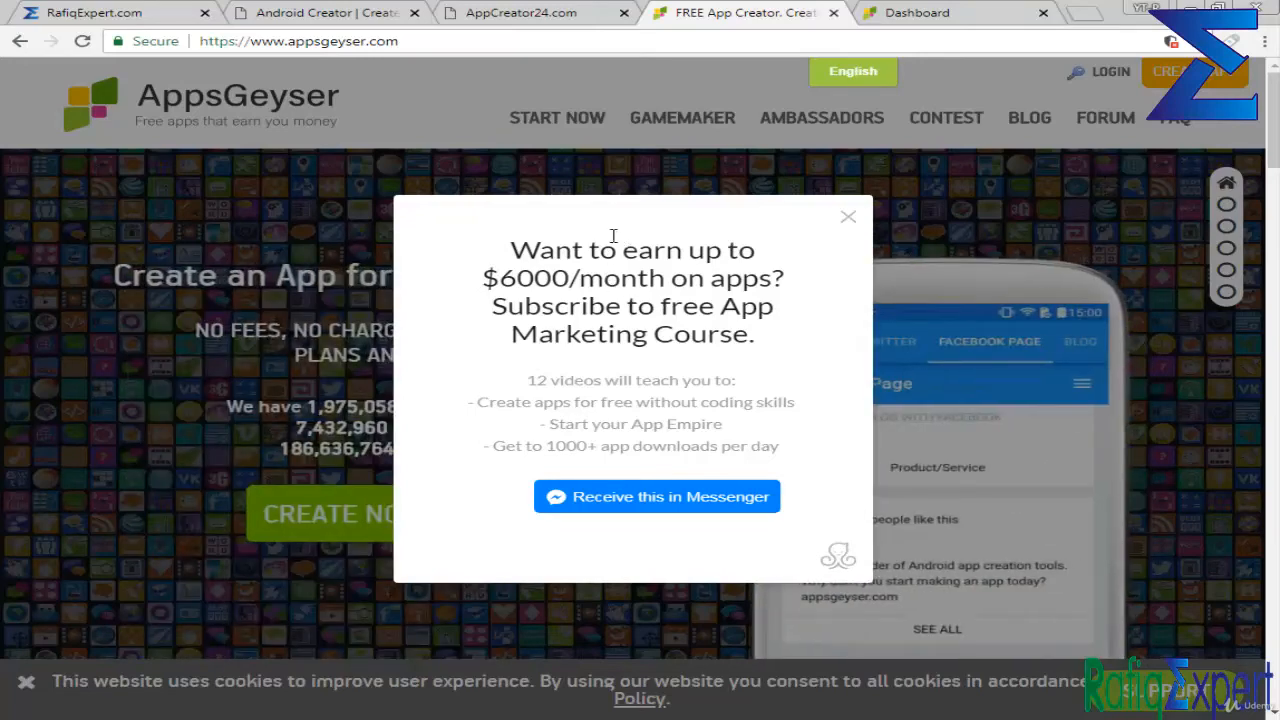
click(366, 12)
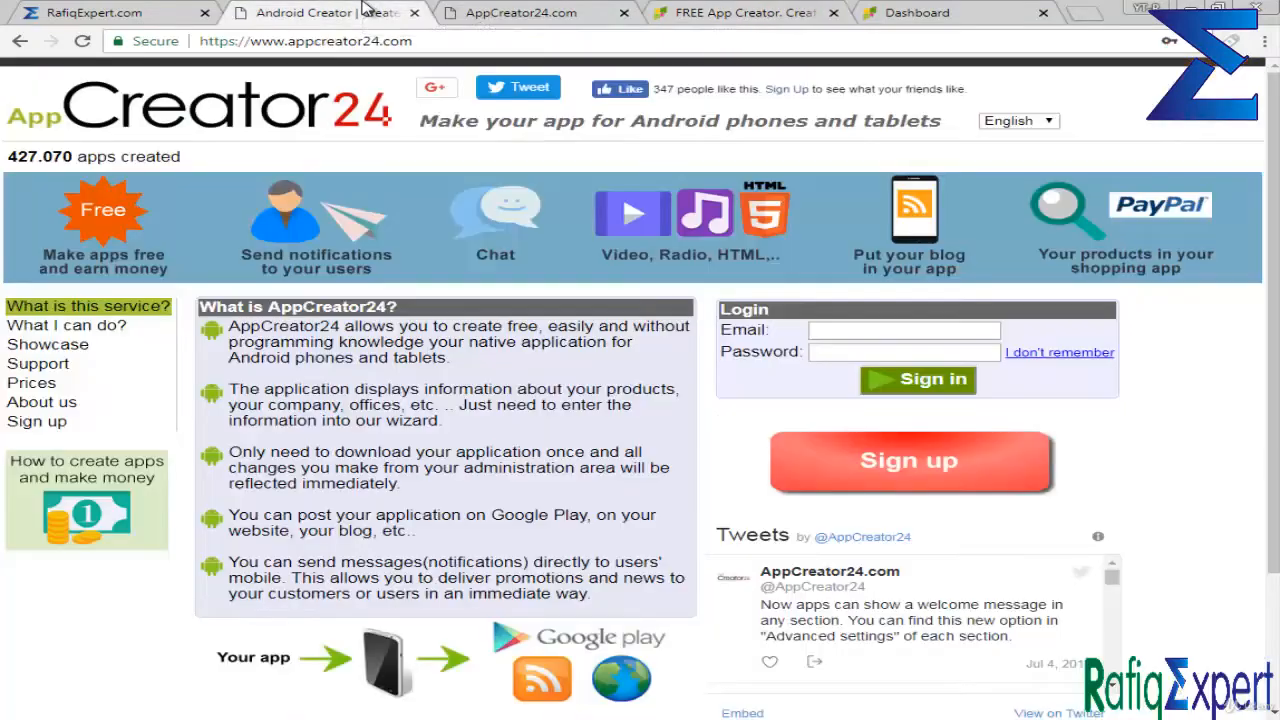
Open the AppCreator24 sign-up form and review its company/name, country, email, password and terms of service fields.
click(812, 470)
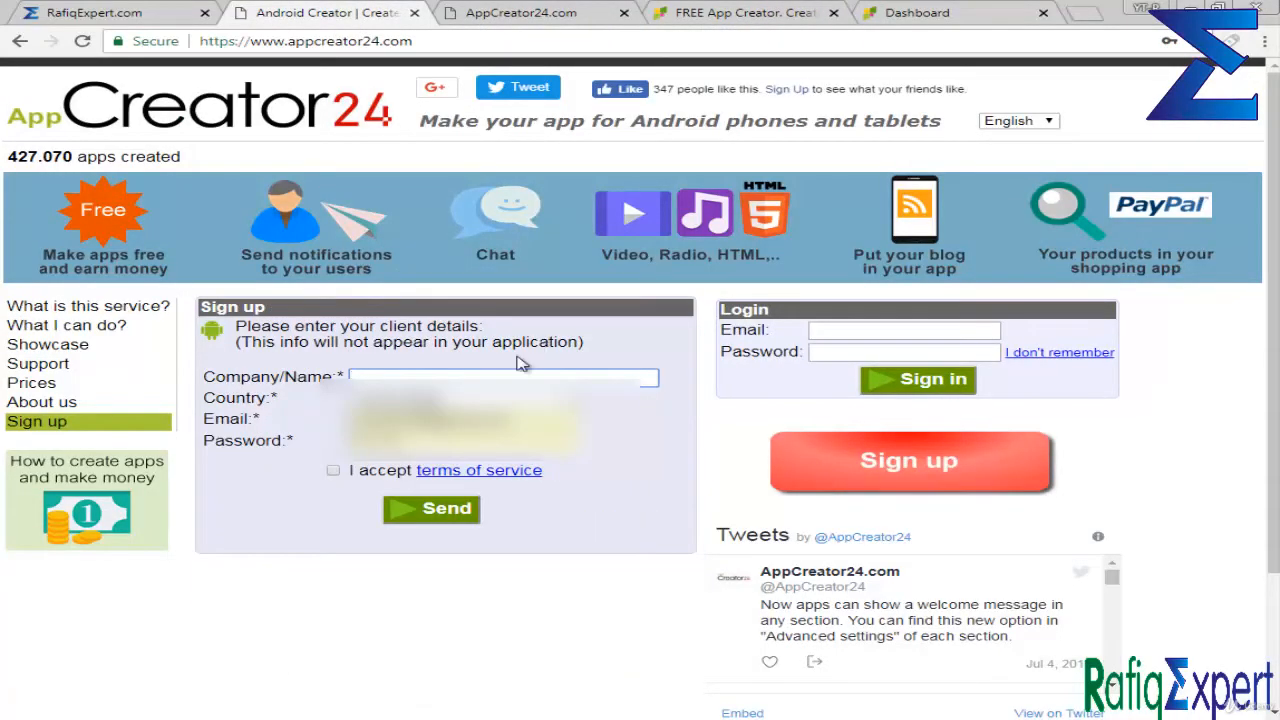
drag(226, 377, 326, 378)
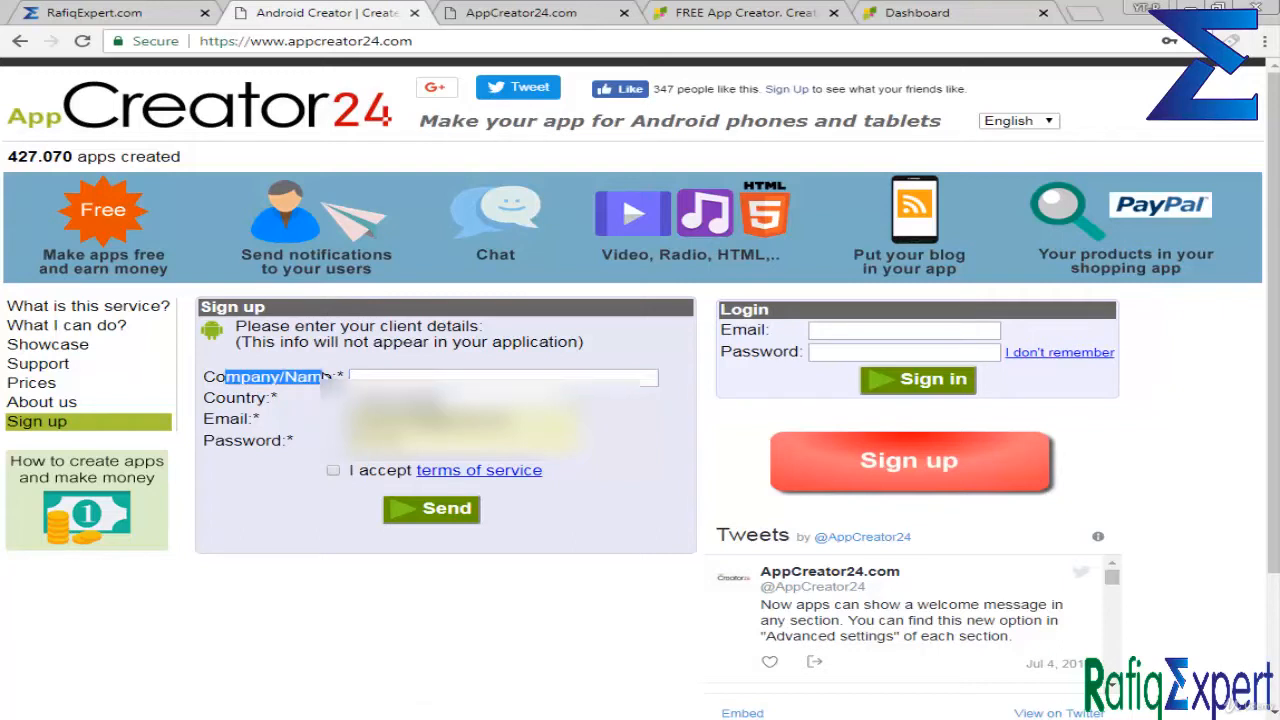
click(298, 379)
double_click(304, 379)
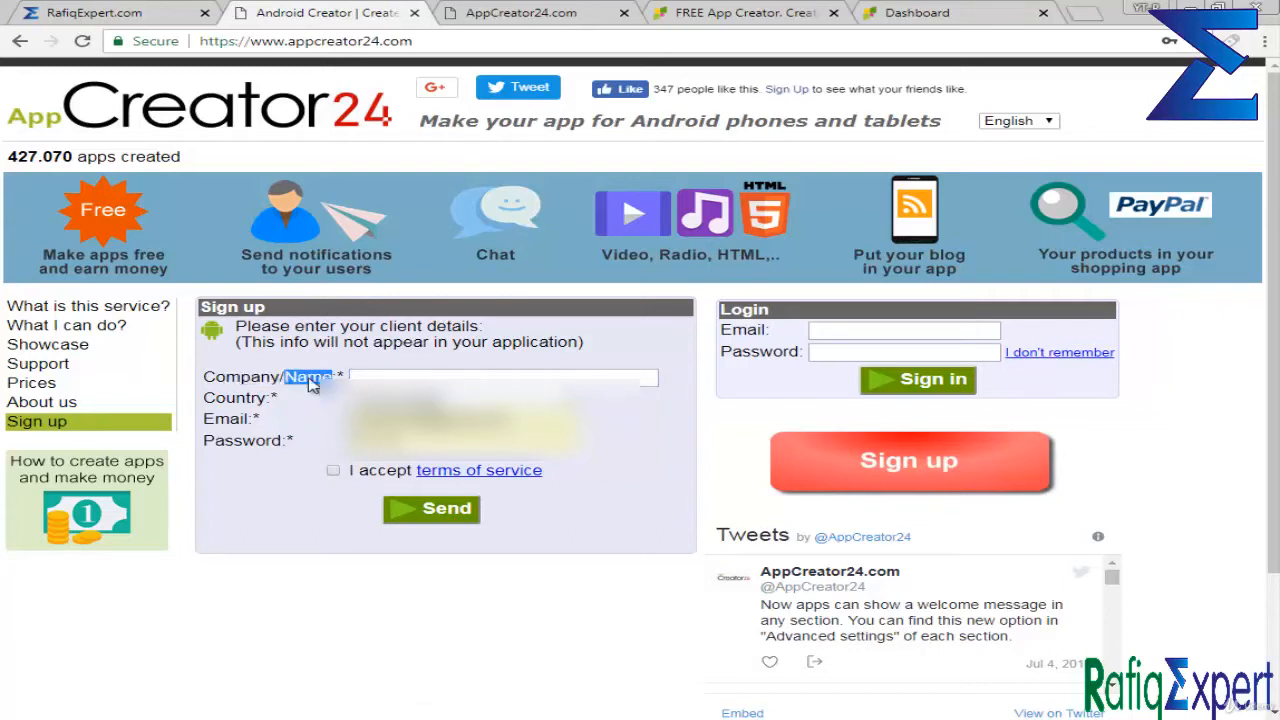
click(307, 380)
click(283, 398)
drag(246, 440, 257, 440)
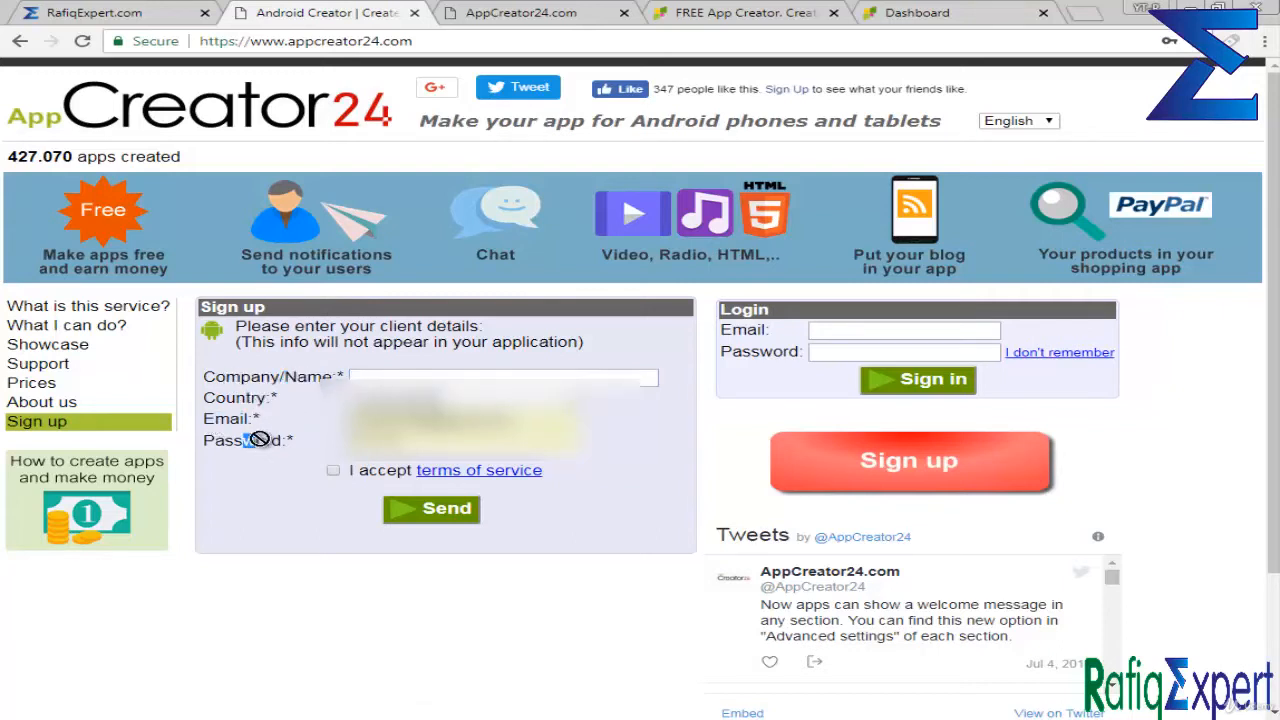
click(336, 486)
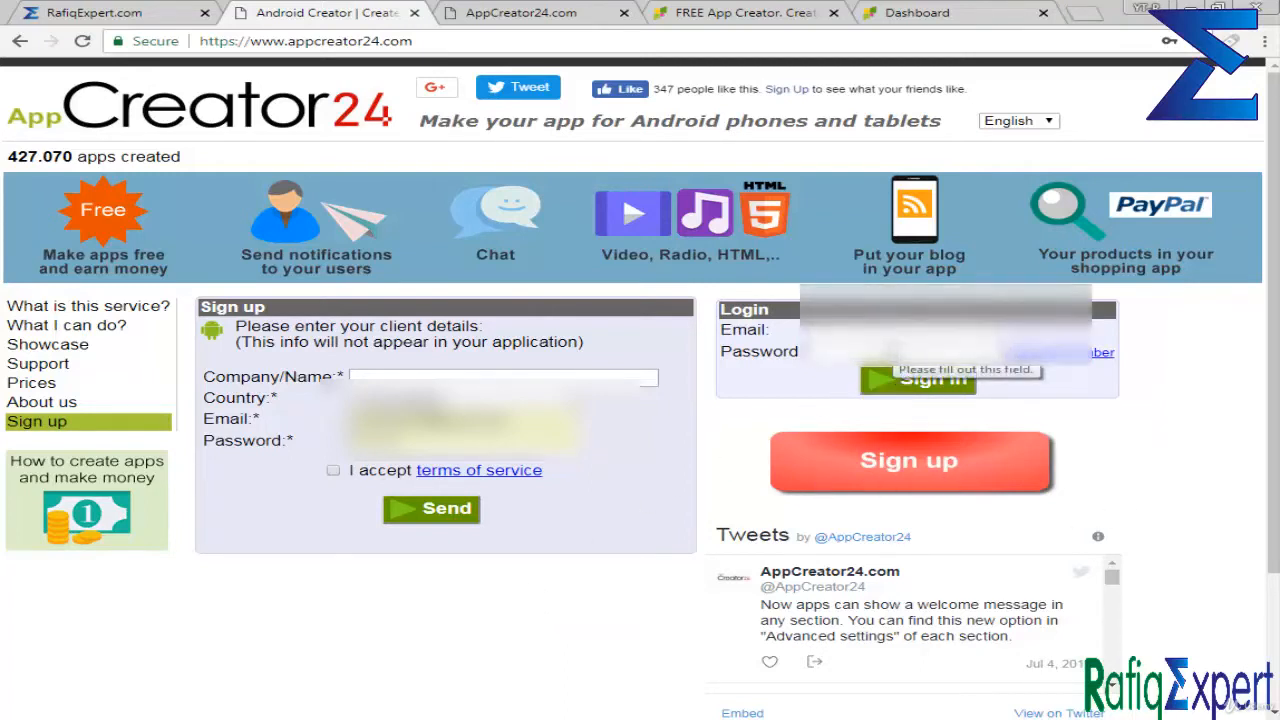
Sign in to AppCreator24 with the account email and password, and continue past the sharing request to the applications list.
click(888, 334)
click(888, 352)
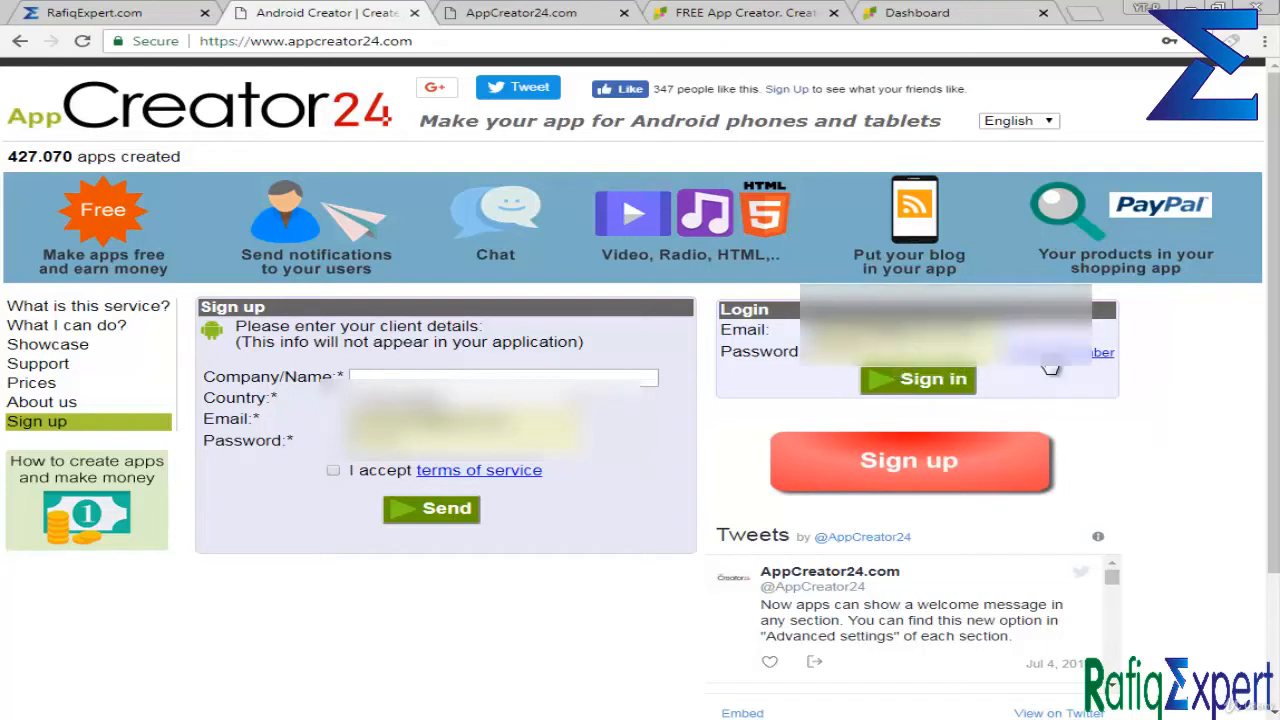
click(897, 377)
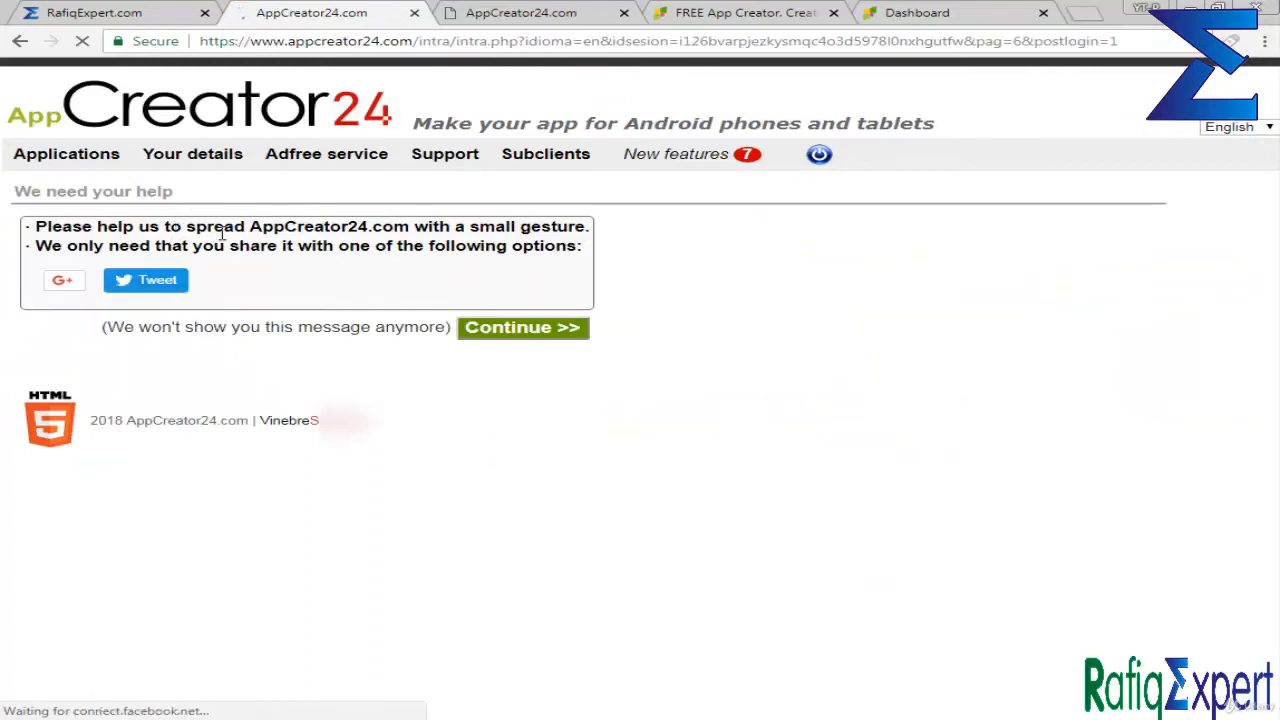
drag(222, 232, 410, 230)
click(514, 329)
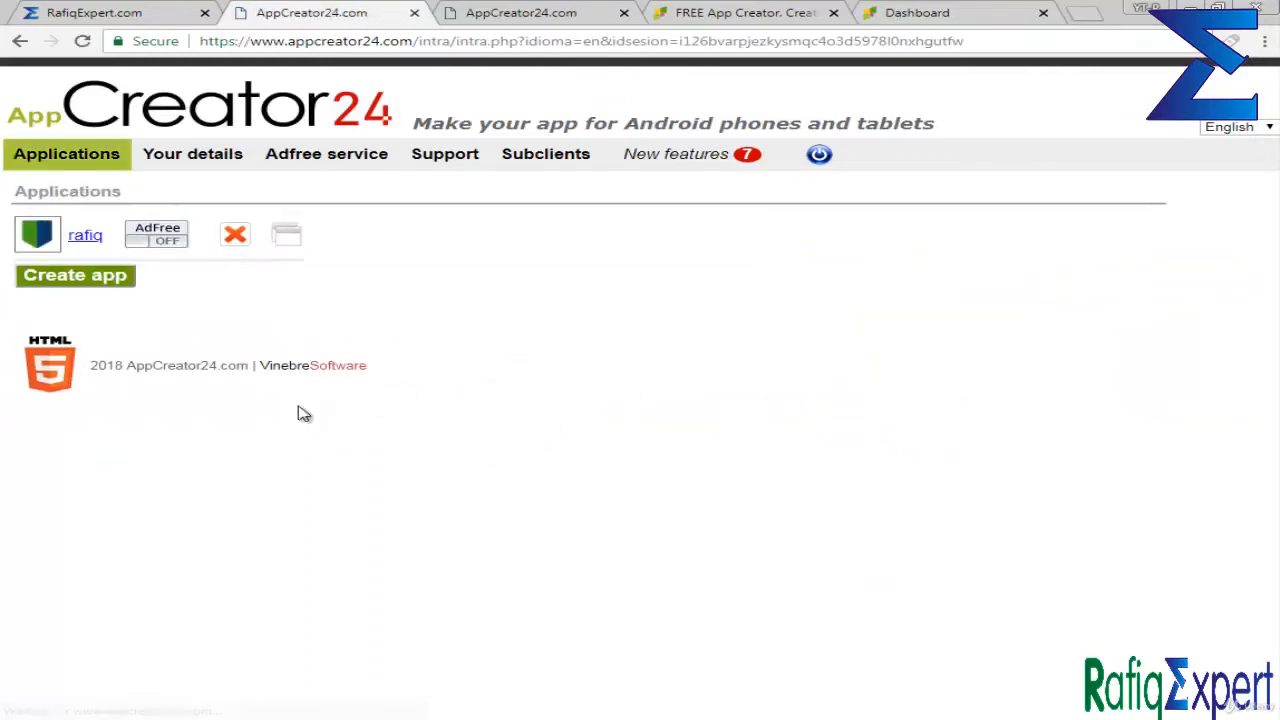
Check the AdFree information of the existing app, close it, and open the Adfree service page.
click(155, 233)
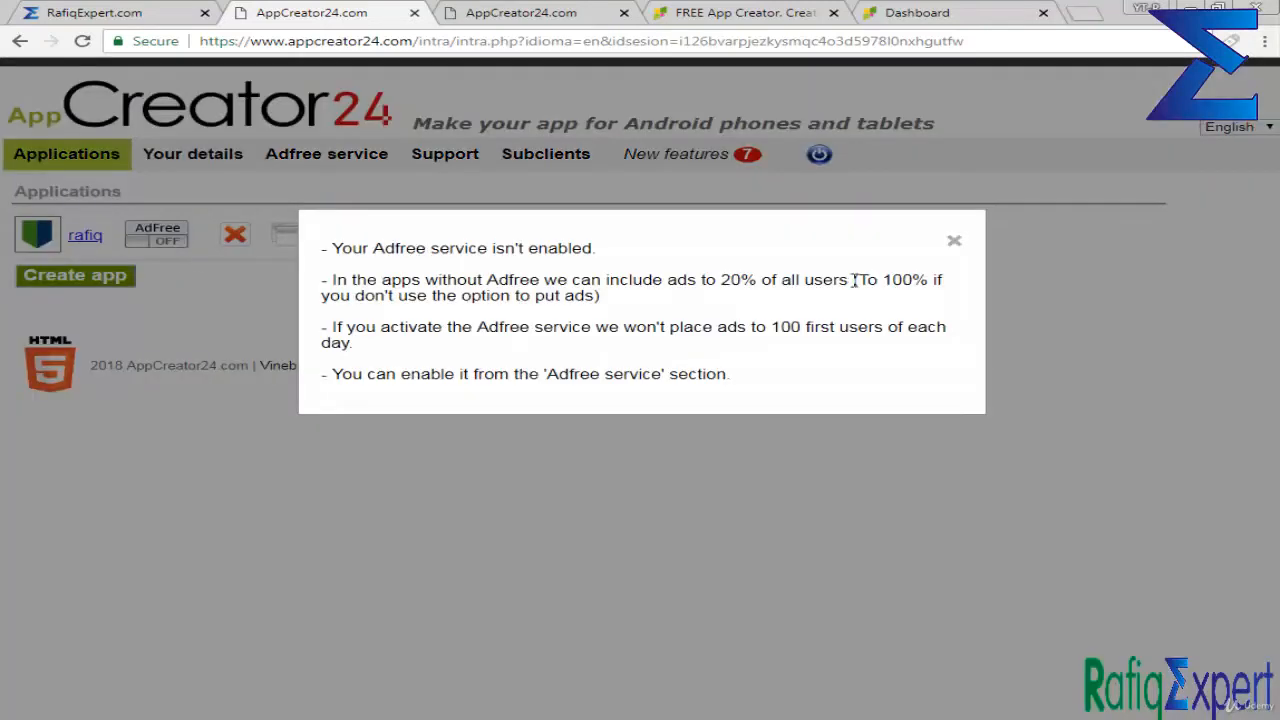
click(955, 245)
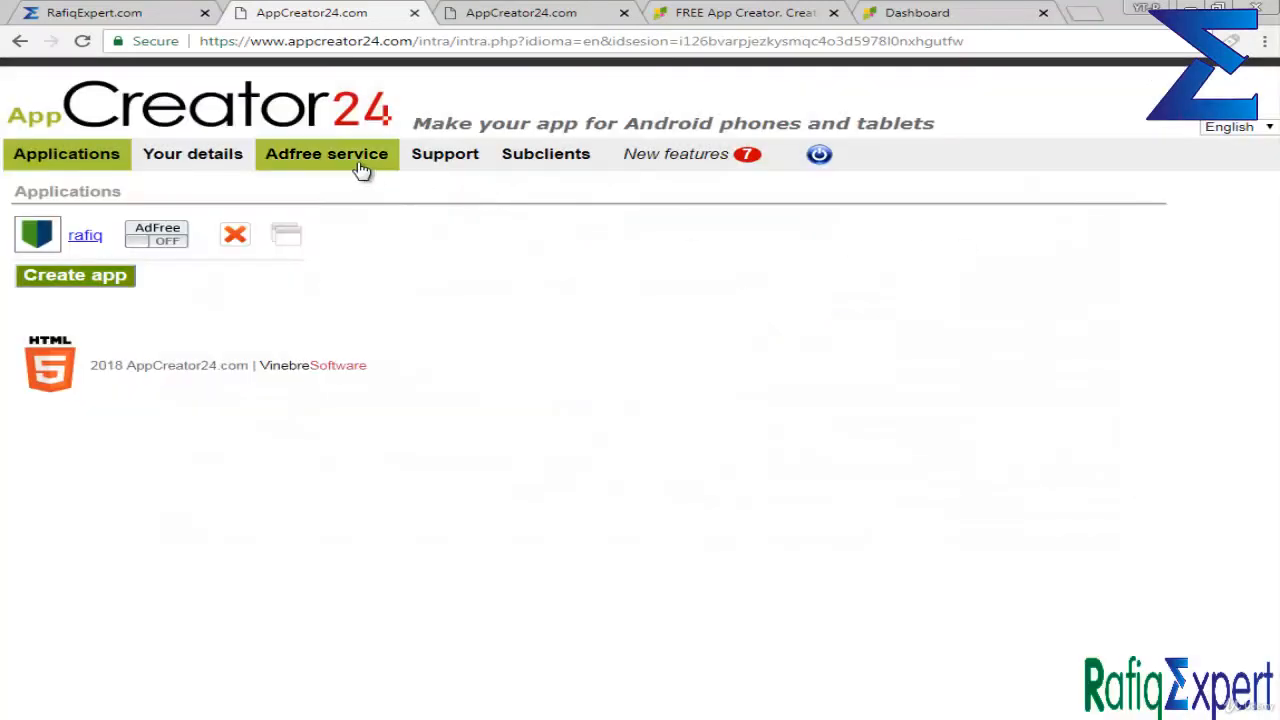
click(322, 163)
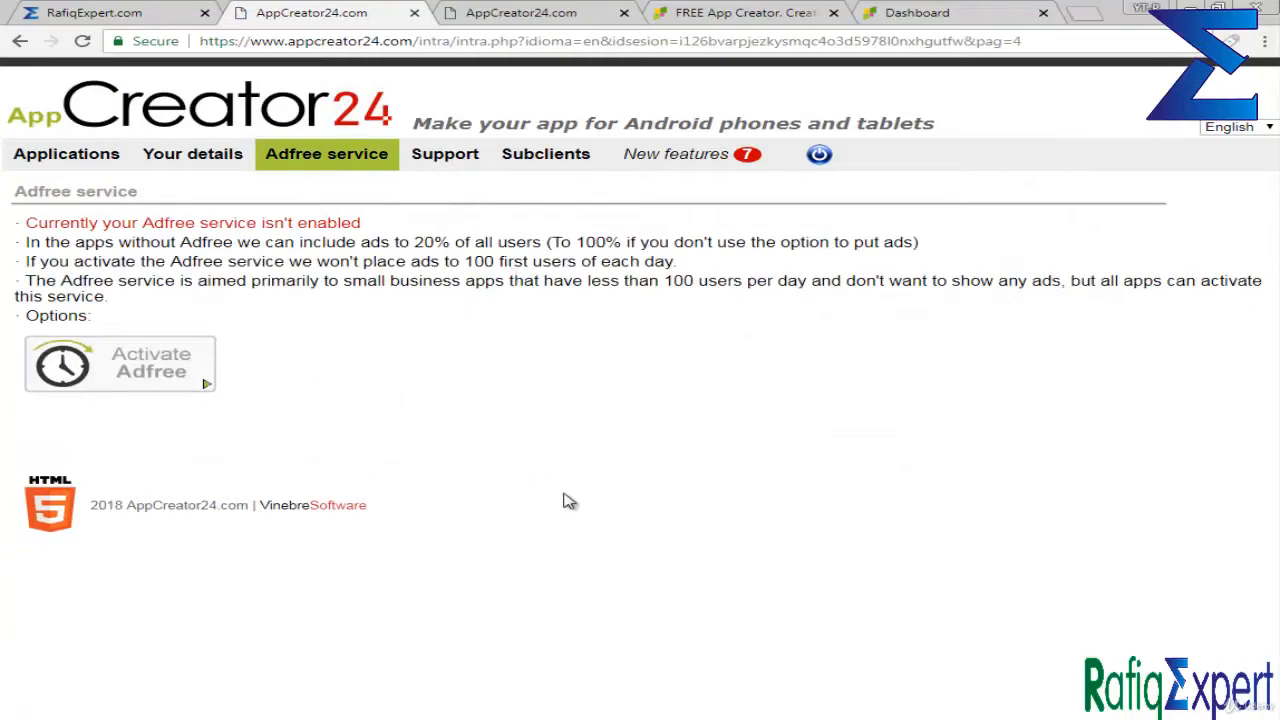
Read the Adfree service terms about the share of users who can be shown ads in apps without Adfree.
drag(107, 242, 680, 258)
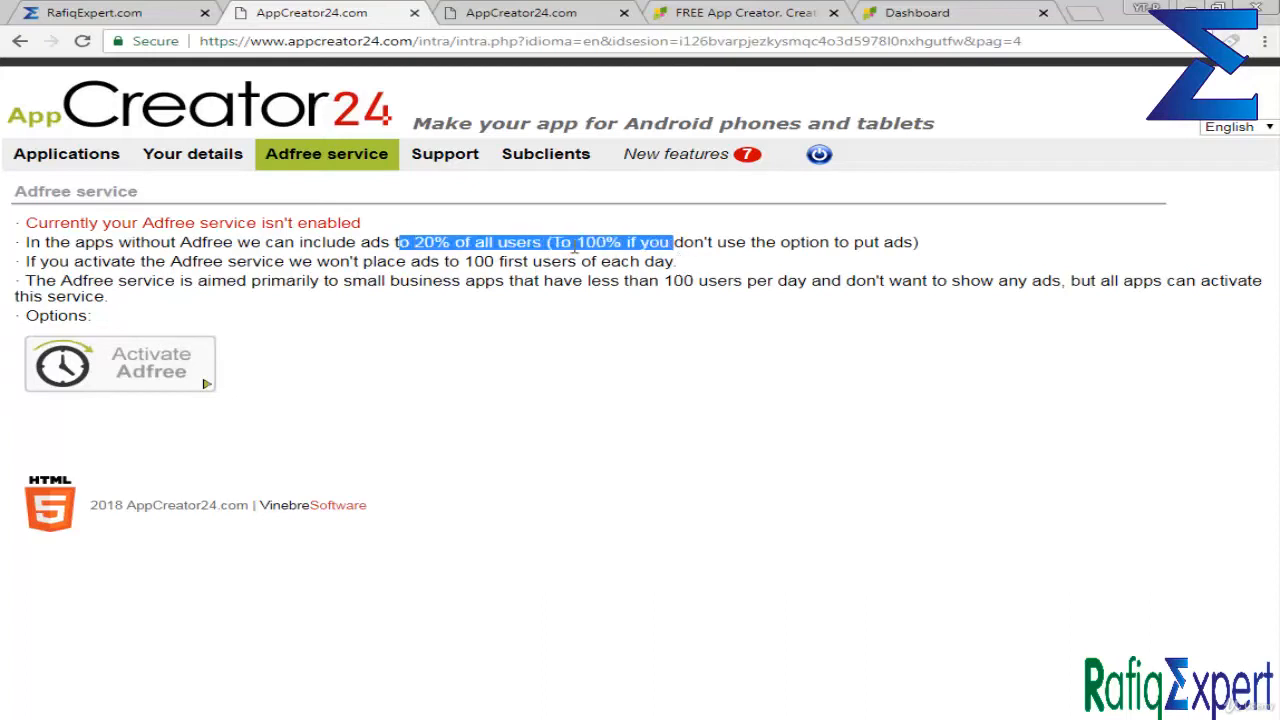
click(430, 243)
drag(410, 242, 548, 242)
click(400, 242)
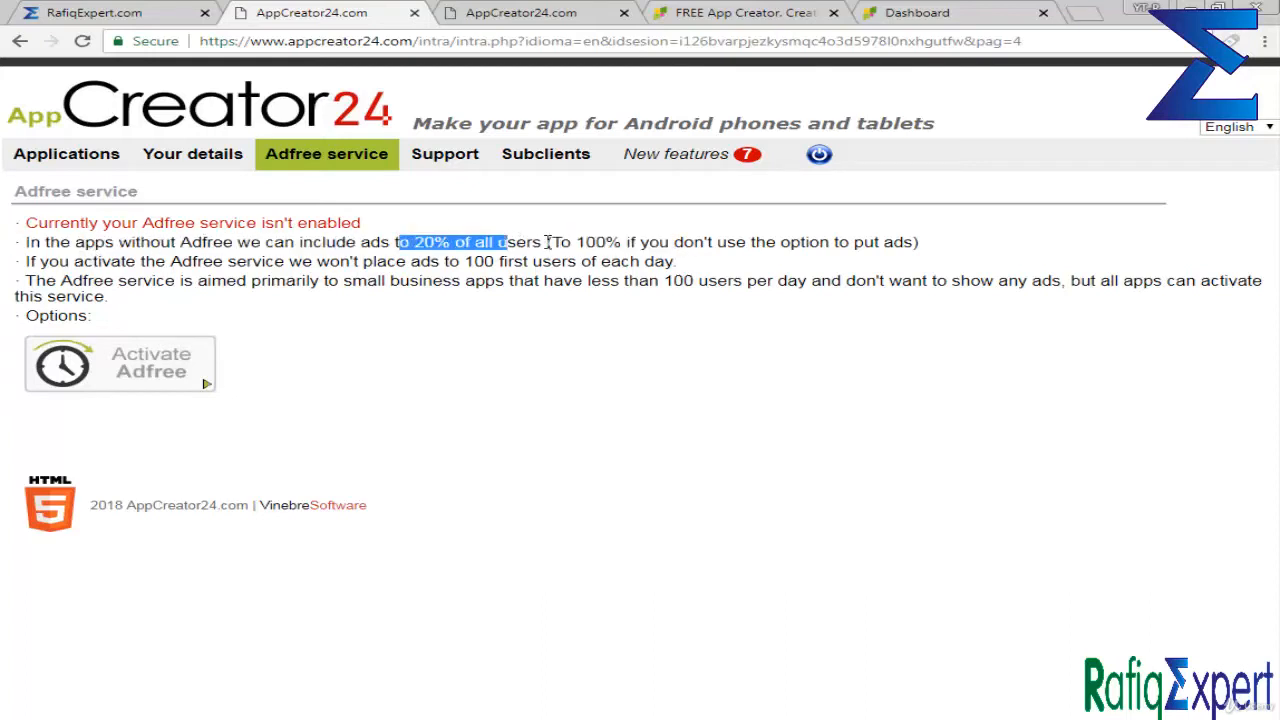
click(510, 240)
drag(410, 242, 470, 240)
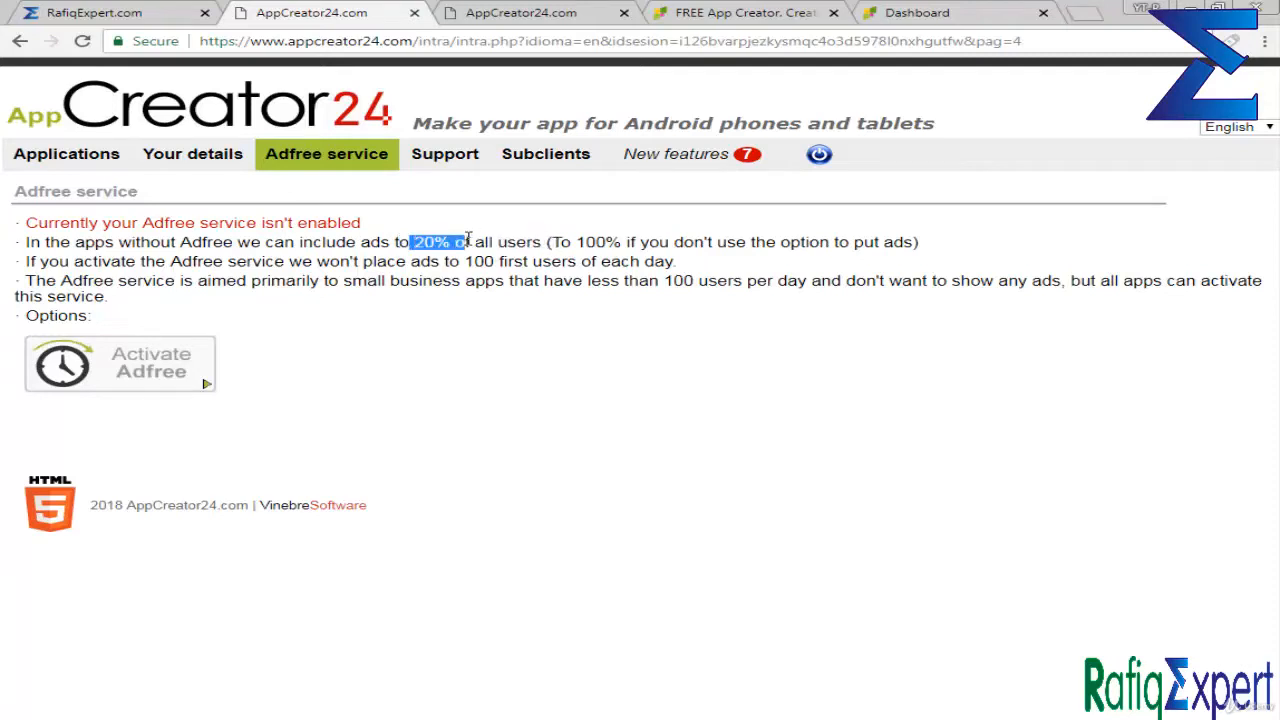
click(477, 239)
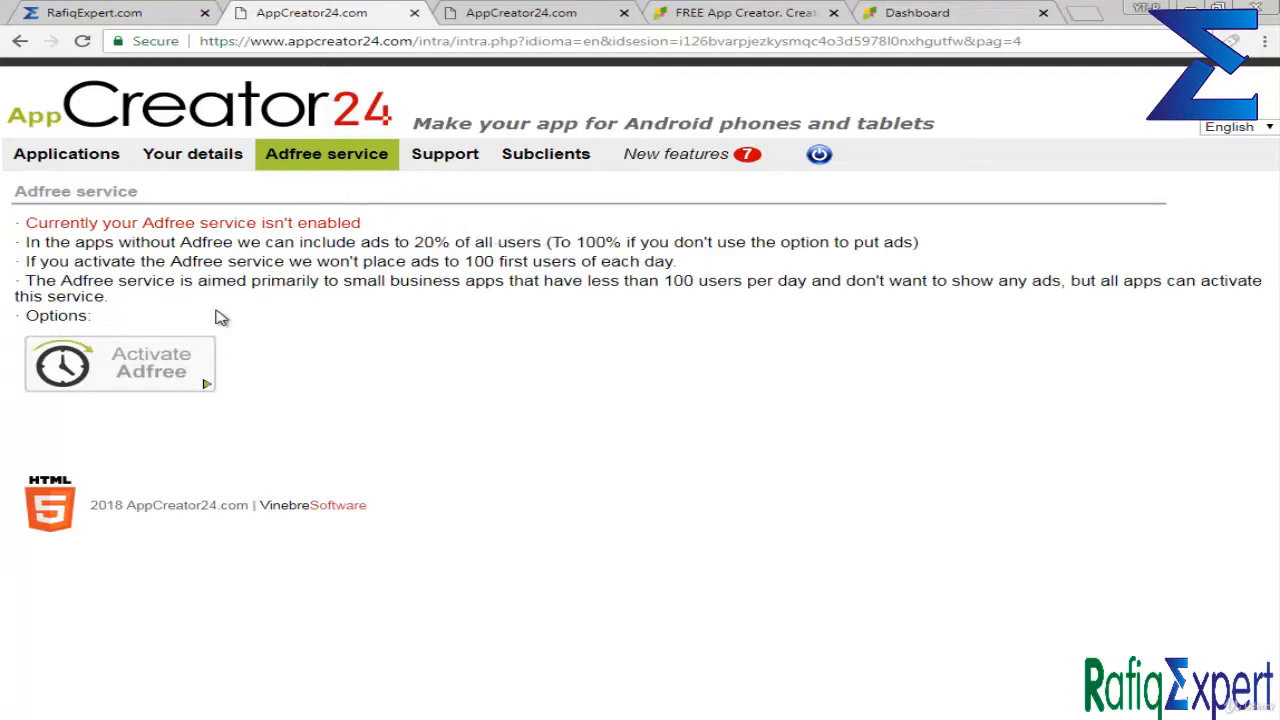
triple_click(752, 240)
click(751, 260)
triple_click(751, 260)
click(672, 241)
triple_click(672, 241)
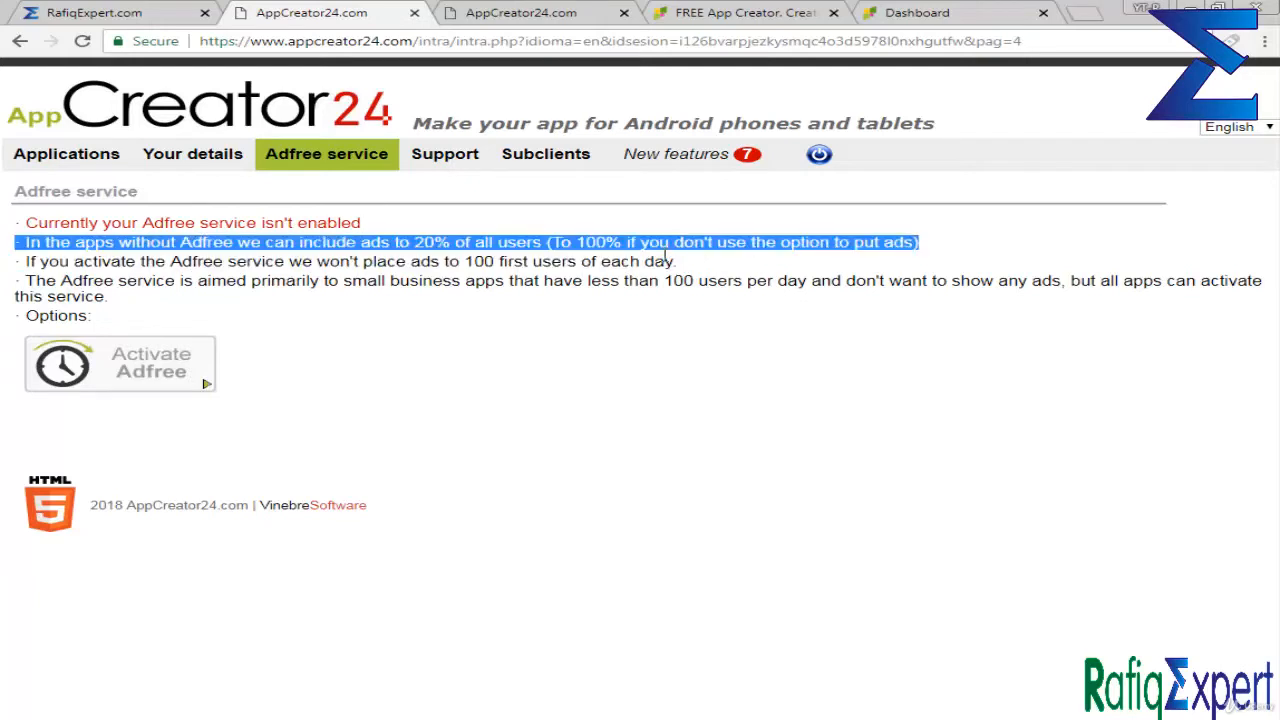
triple_click(666, 260)
click(619, 244)
triple_click(616, 243)
click(516, 236)
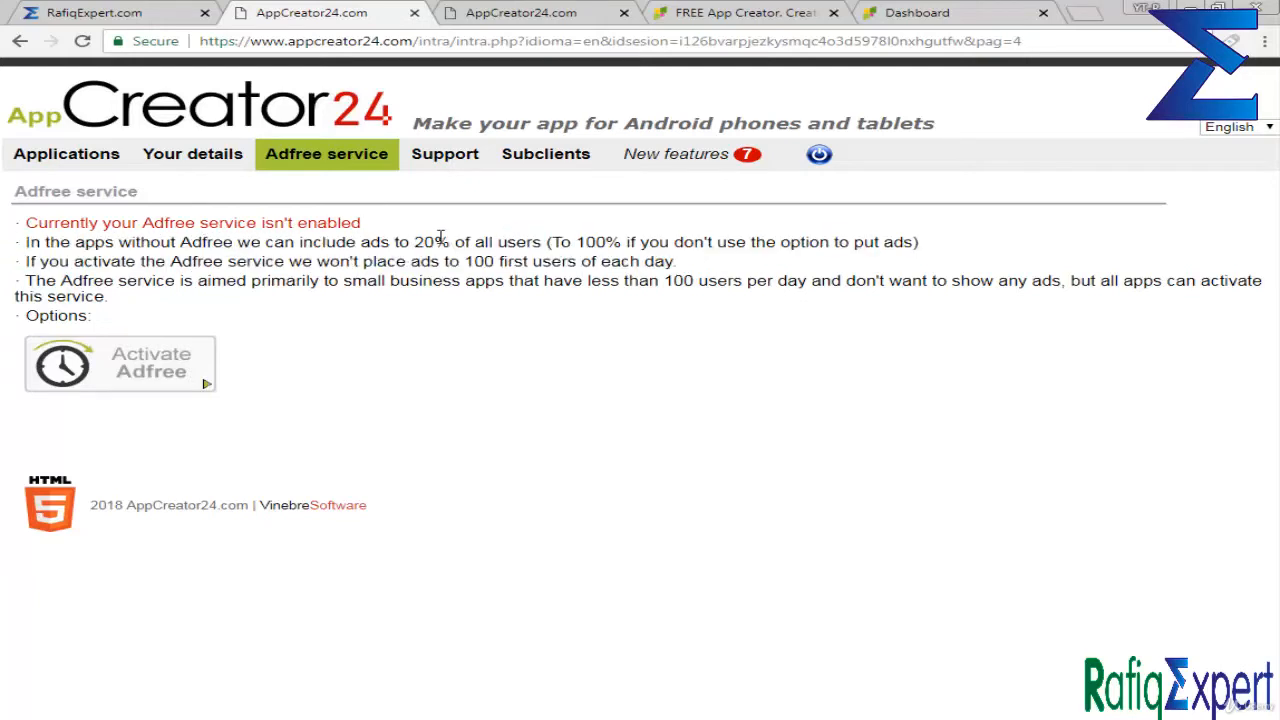
drag(410, 242, 520, 242)
click(491, 242)
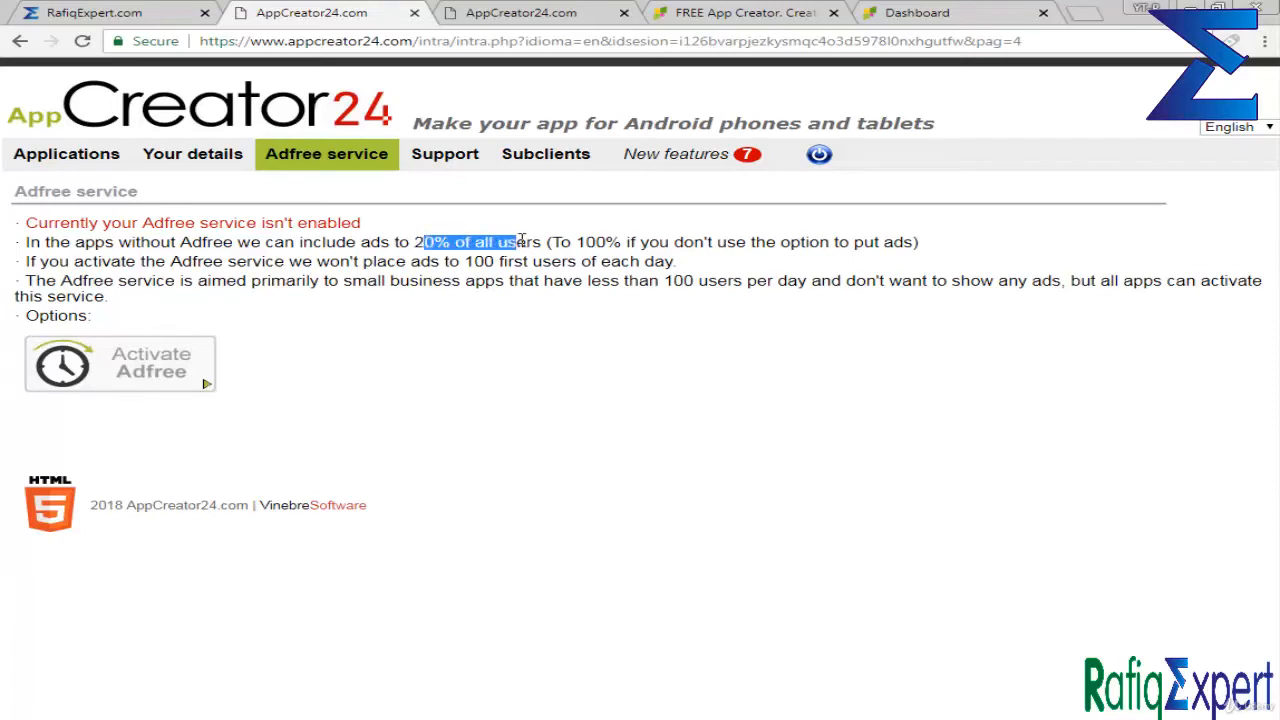
triple_click(521, 241)
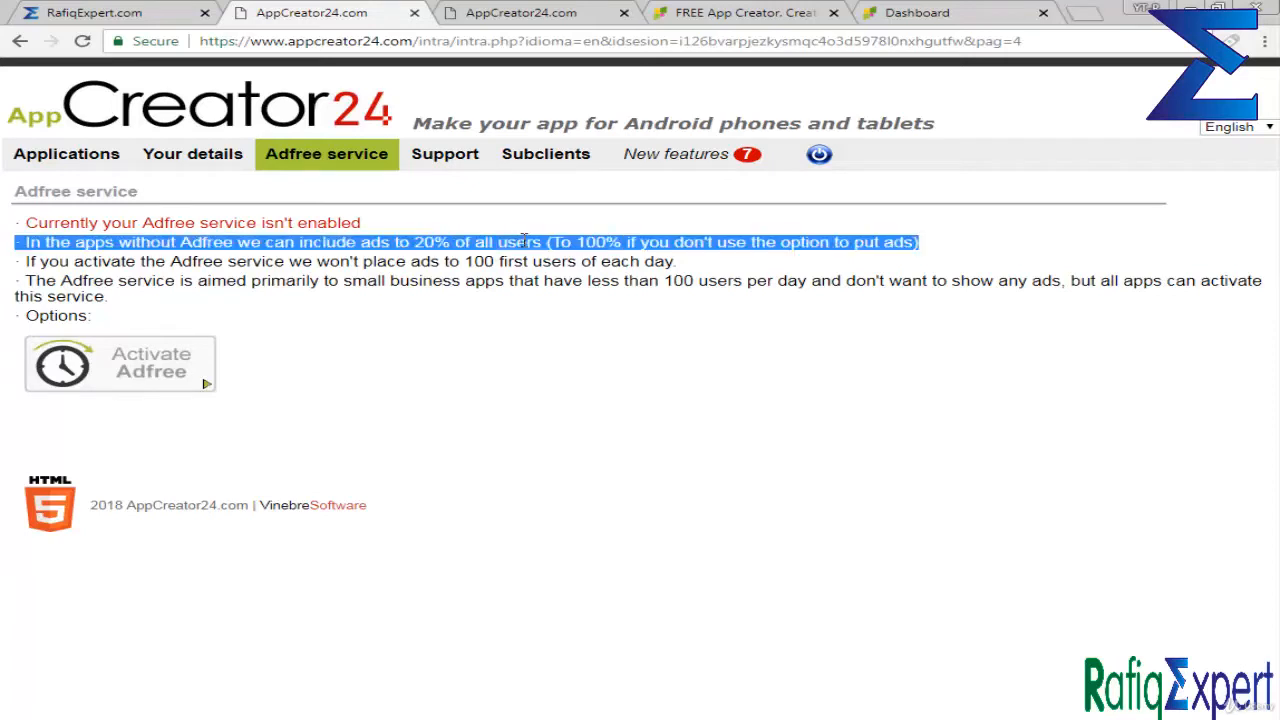
click(564, 239)
mouse_move(564, 239)
mouse_down()
mouse_move(906, 241)
mouse_move(550, 242)
mouse_move(917, 242)
mouse_move(545, 245)
mouse_move(926, 249)
mouse_move(571, 242)
mouse_up()
click(913, 241)
click(552, 243)
click(922, 242)
click(545, 245)
click(943, 249)
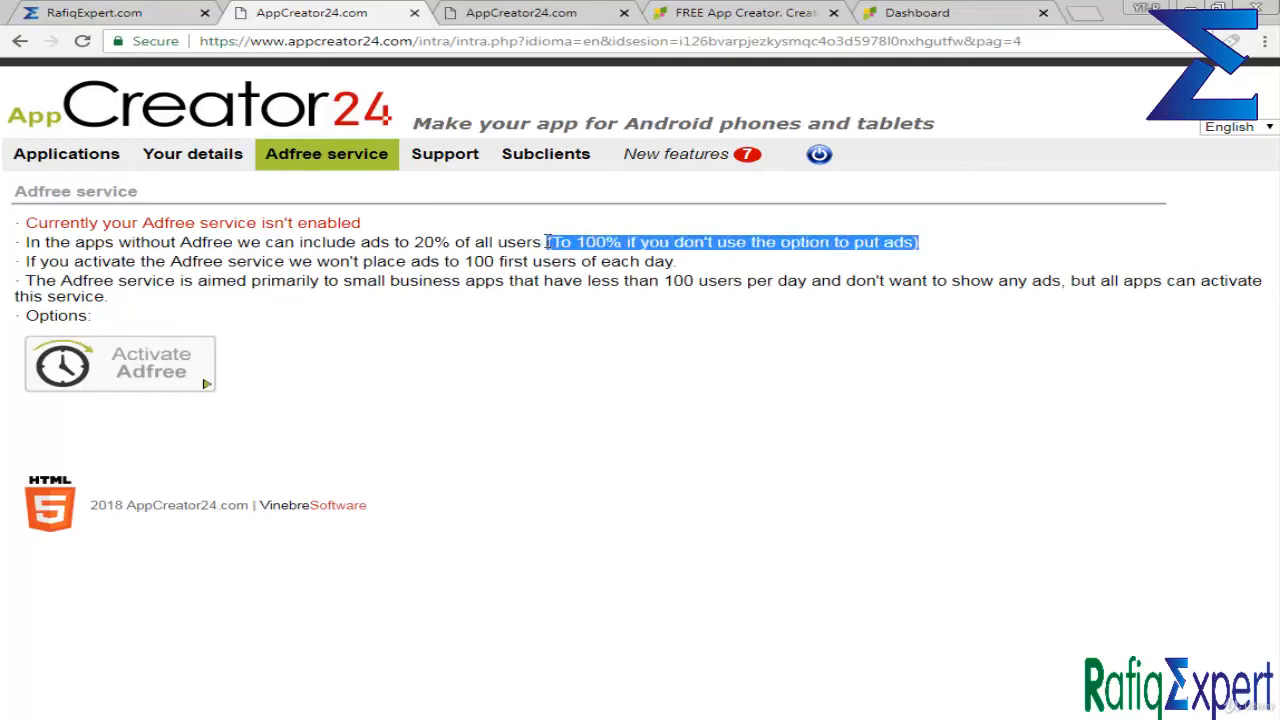
click(548, 242)
drag(920, 243, 604, 247)
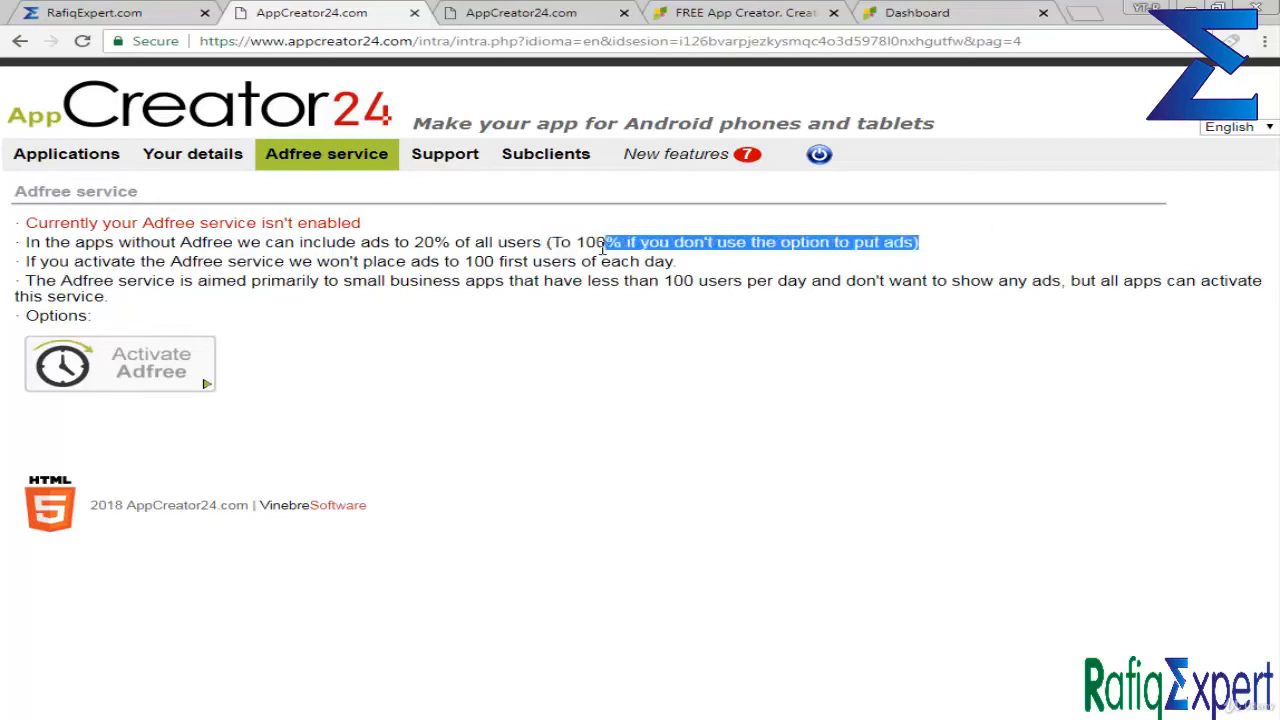
click(371, 262)
drag(264, 243, 420, 245)
click(455, 242)
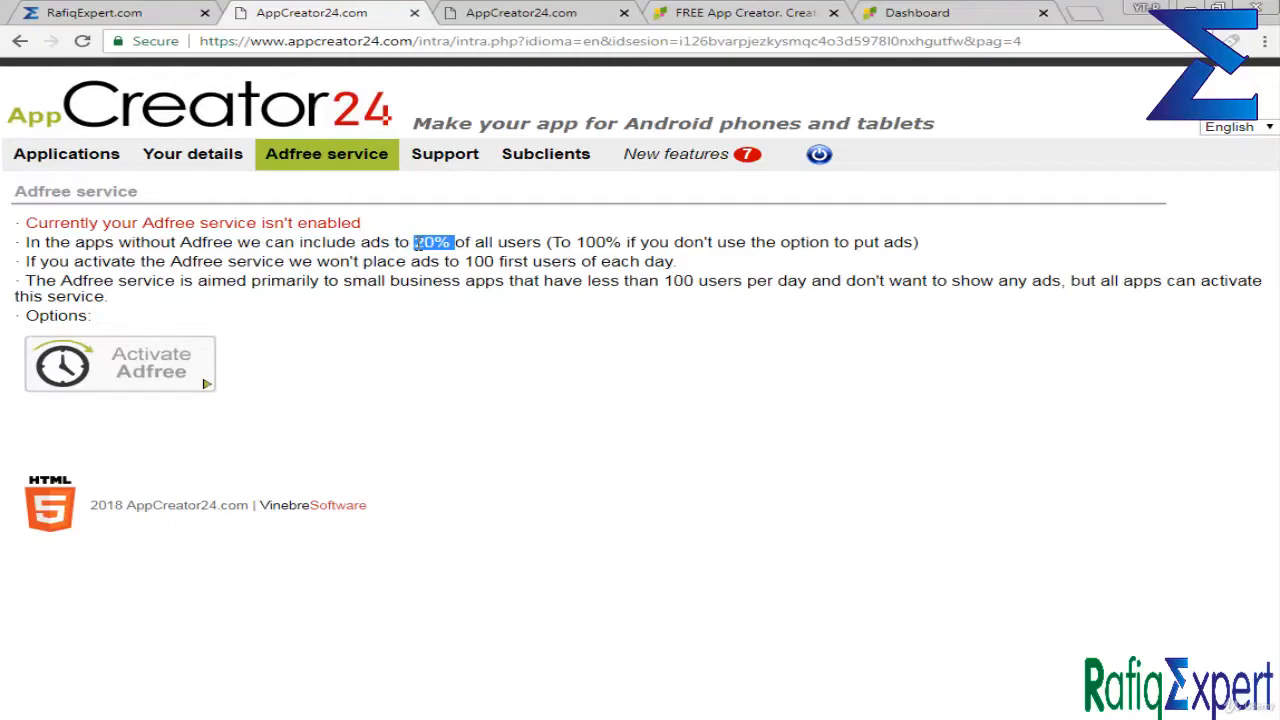
click(416, 244)
Start creating a new app from the applications list and set its name to rafiq, checking the recommended name length.
click(77, 153)
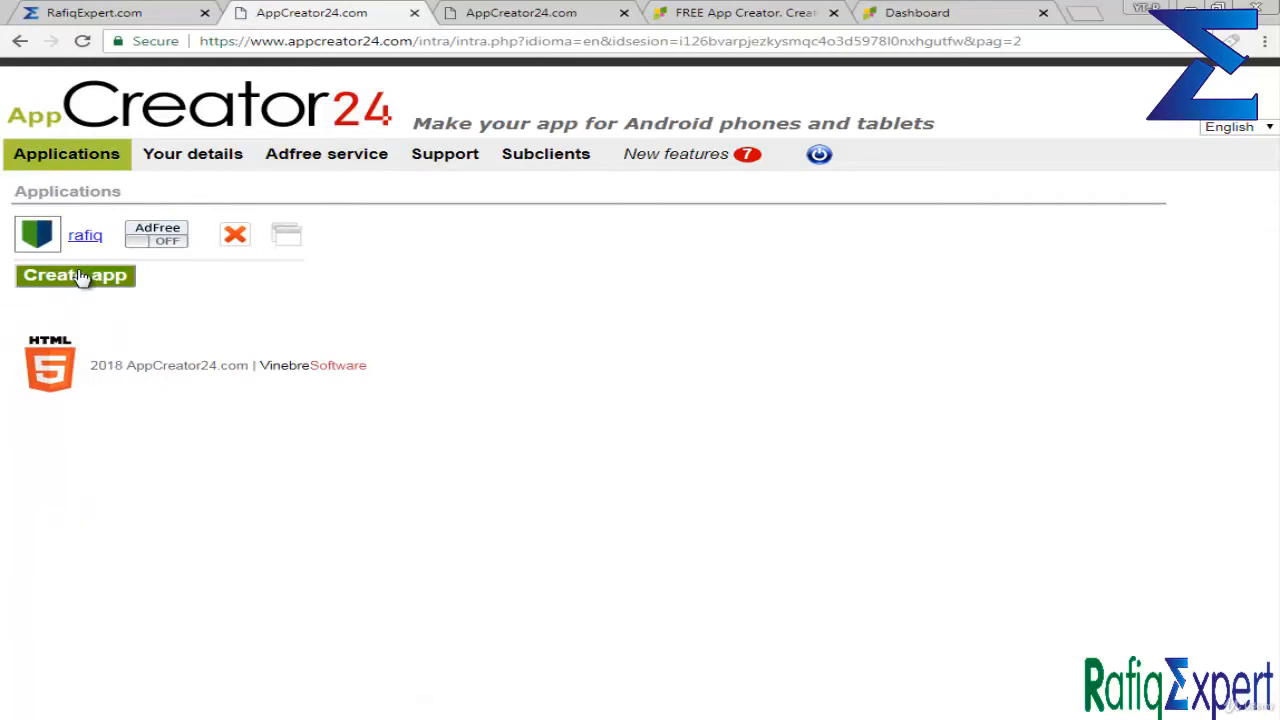
click(80, 276)
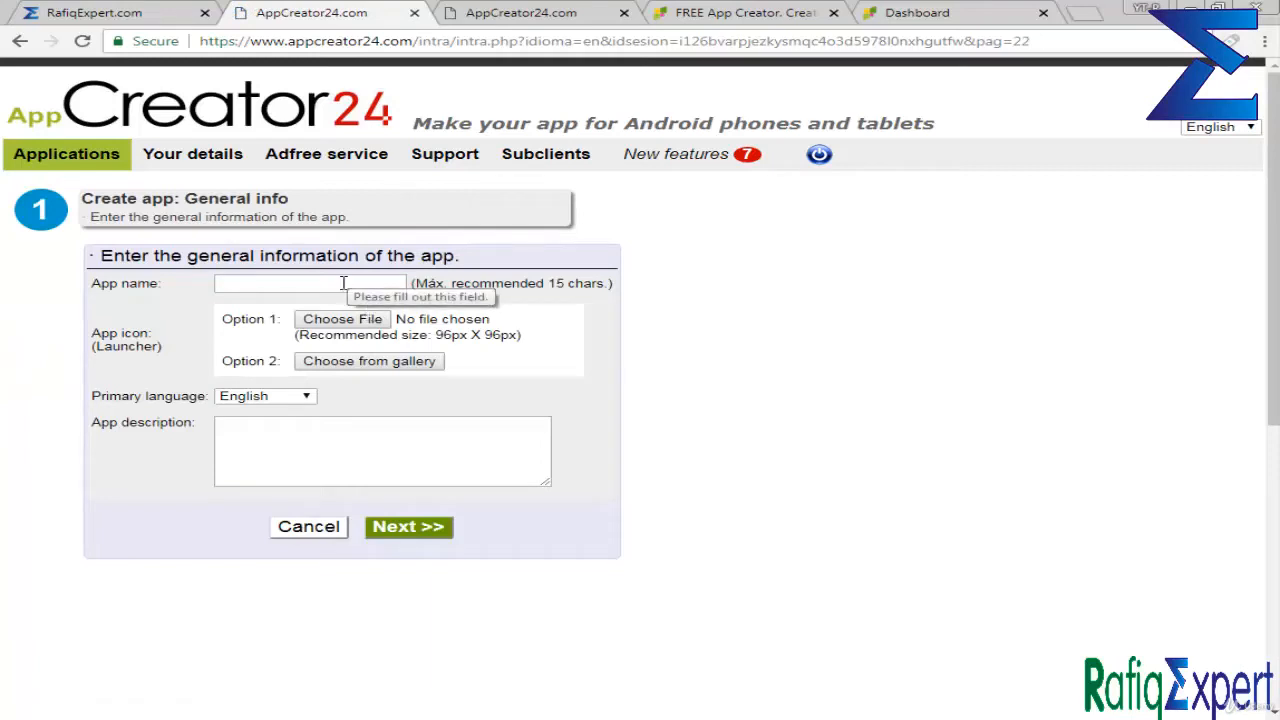
click(279, 283)
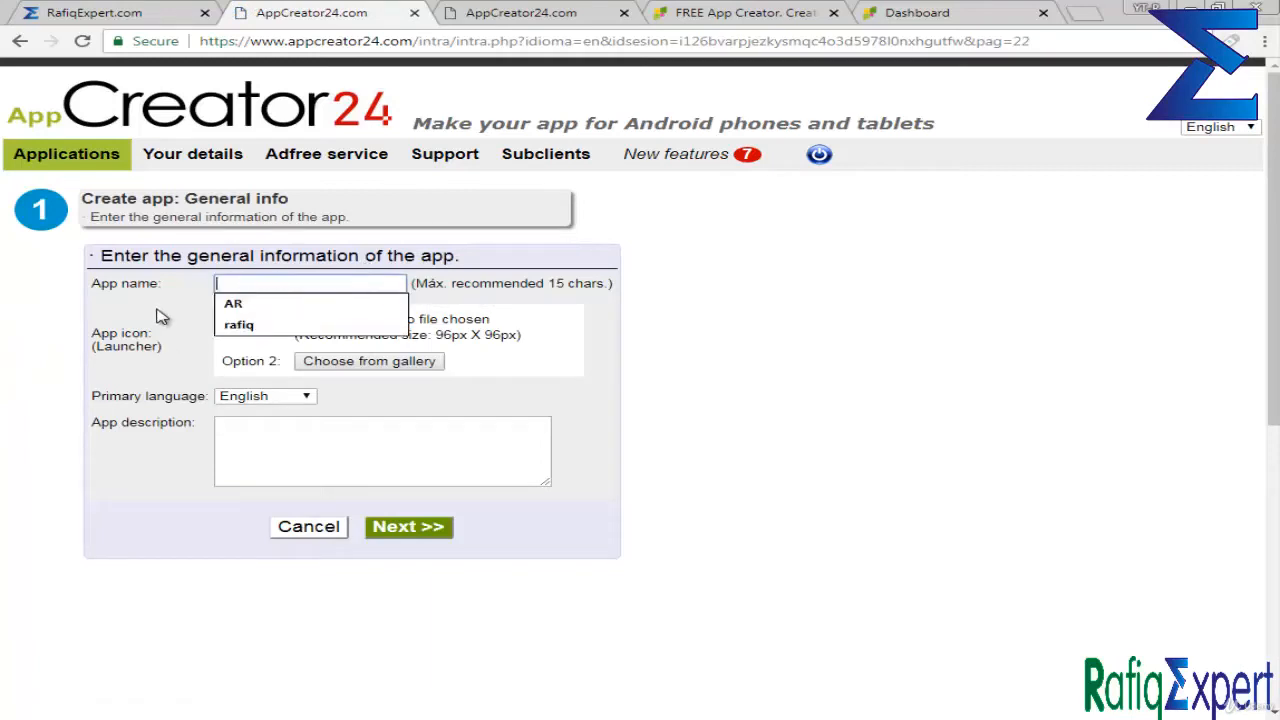
click(160, 316)
click(233, 284)
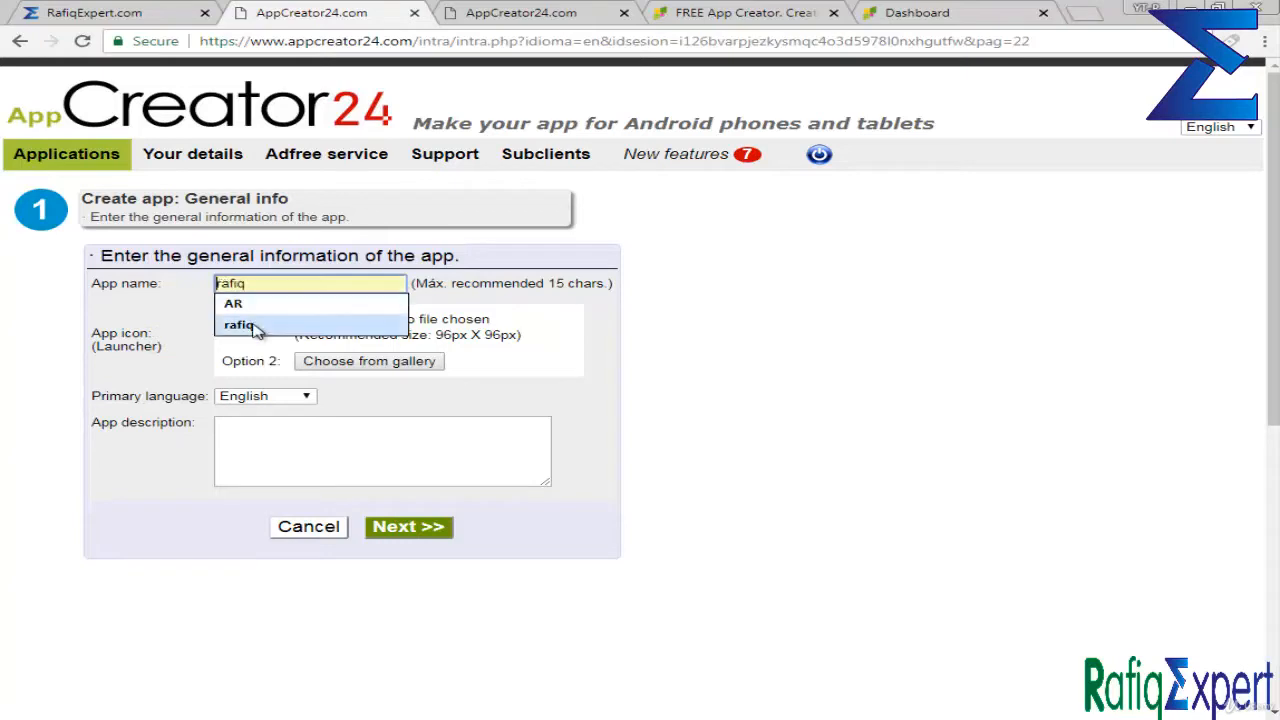
click(240, 325)
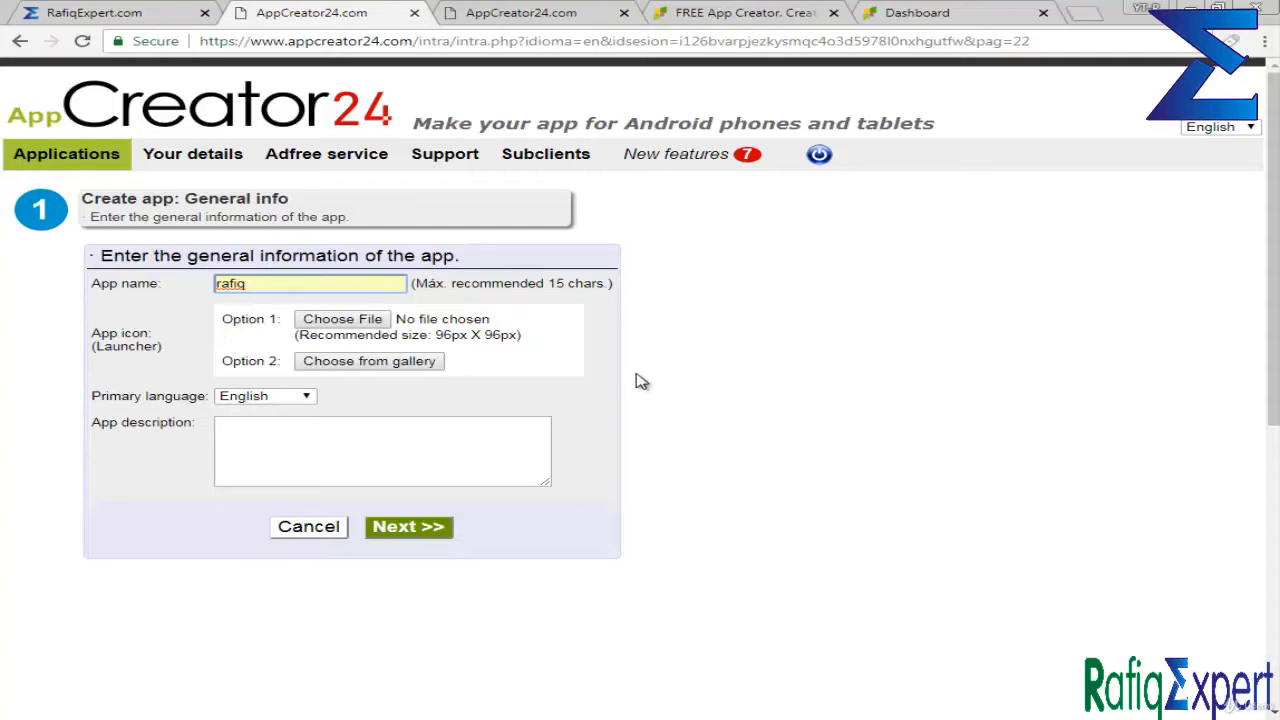
triple_click(534, 283)
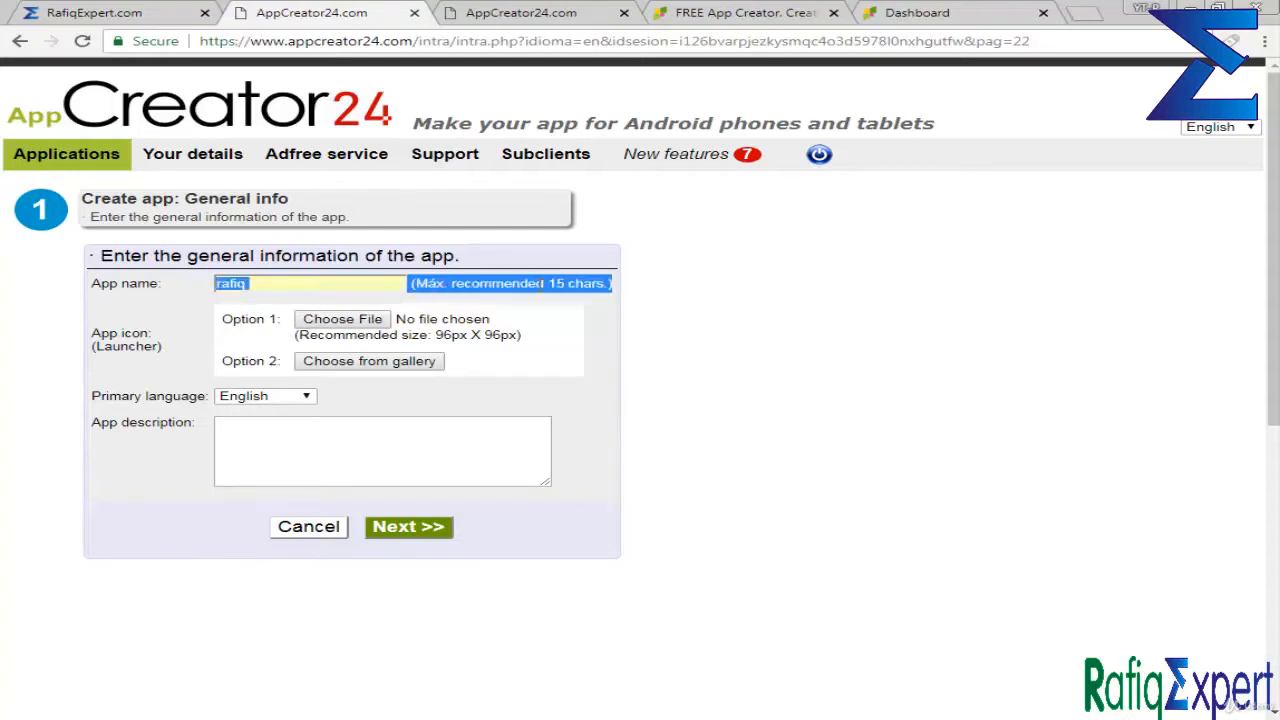
triple_click(550, 283)
click(550, 283)
triple_click(525, 262)
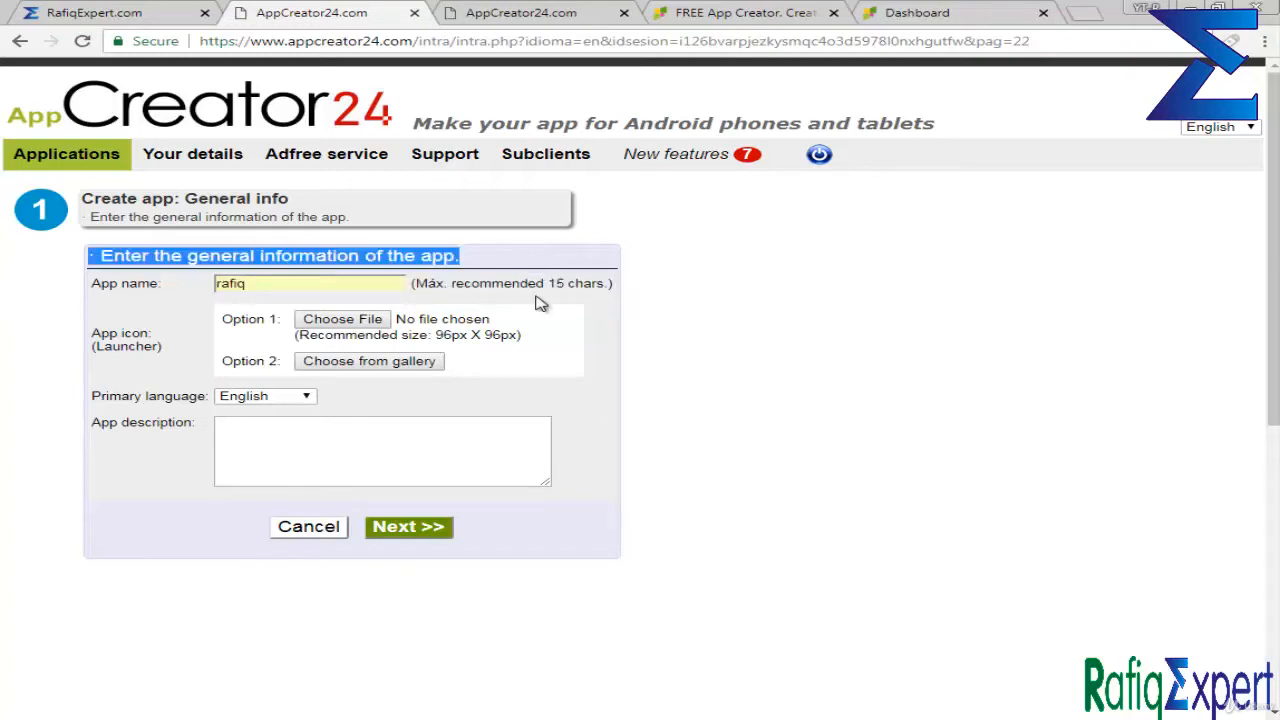
click(540, 303)
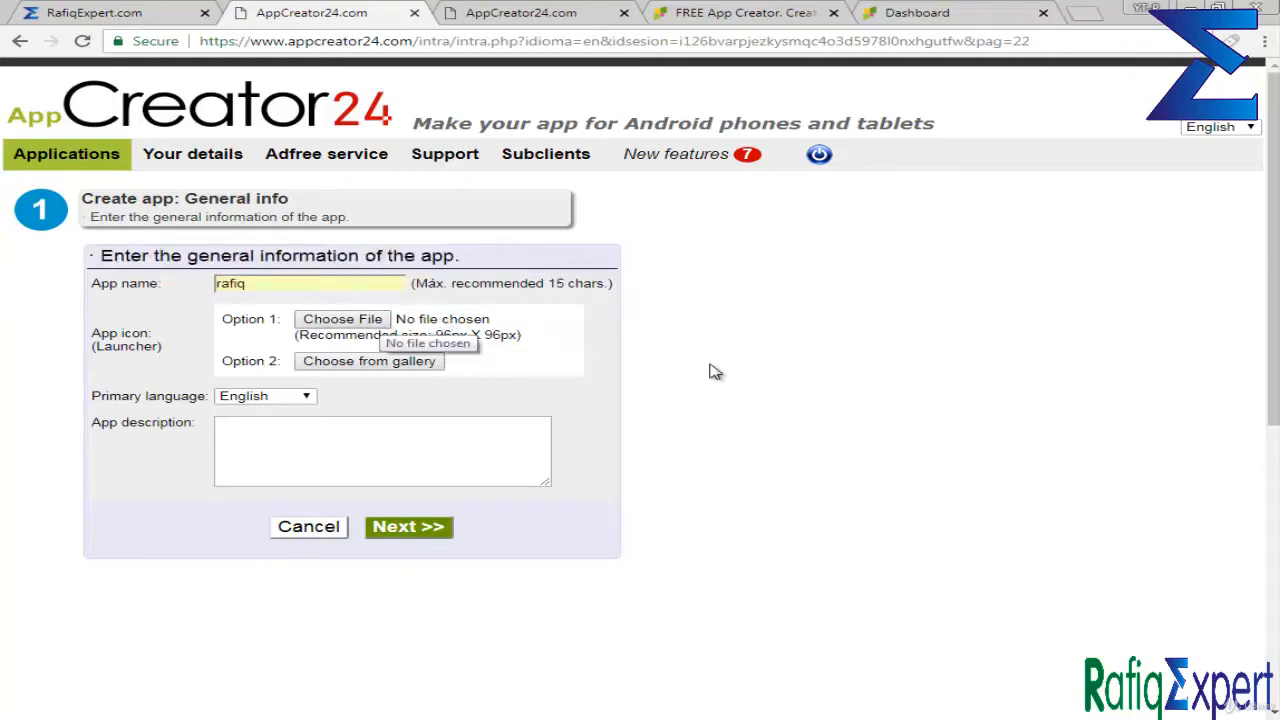
Browse the computer's folders and choose the "Don't Think …ownload.jpg" image as the app icon.
drag(101, 334, 178, 350)
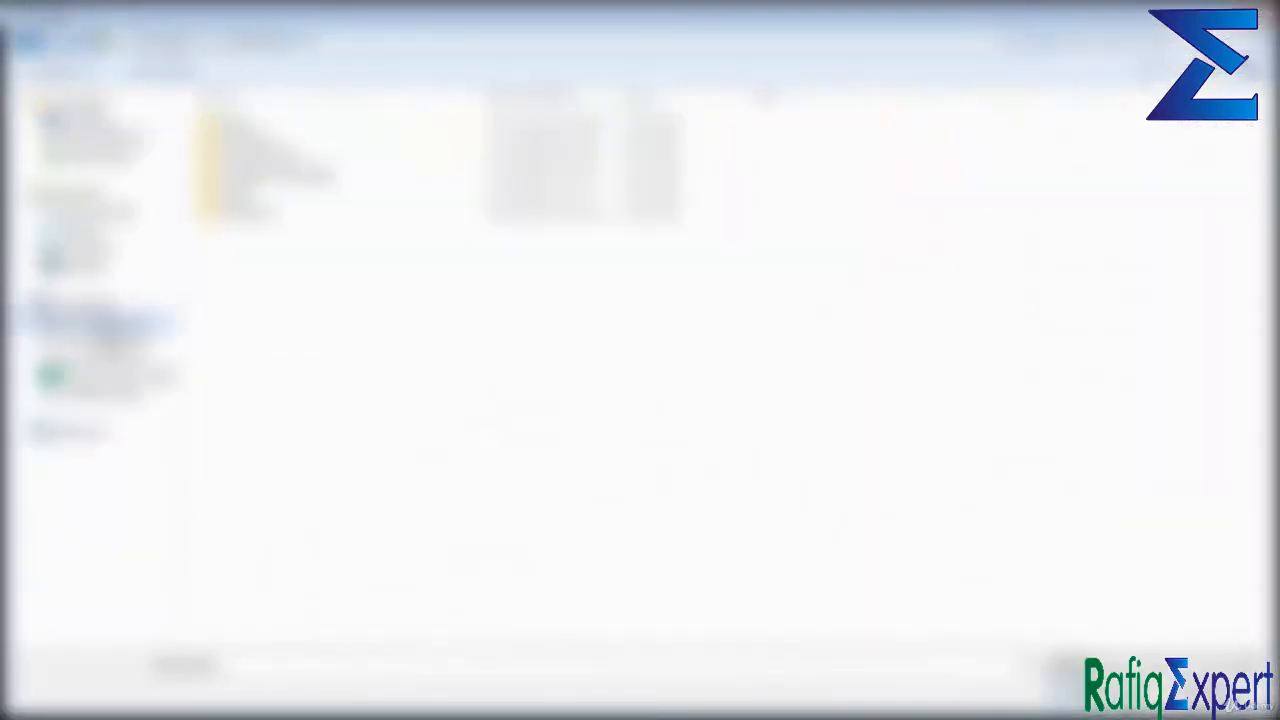
click(130, 158)
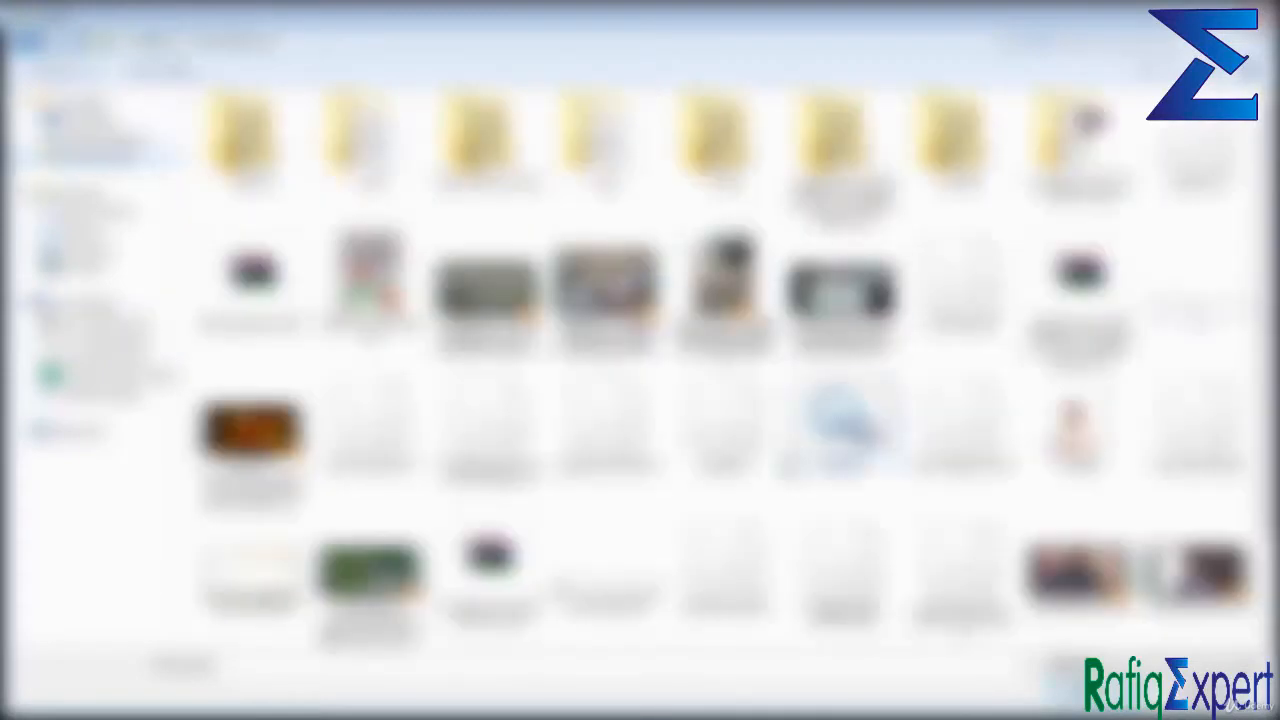
scroll(720, 380, down, 2)
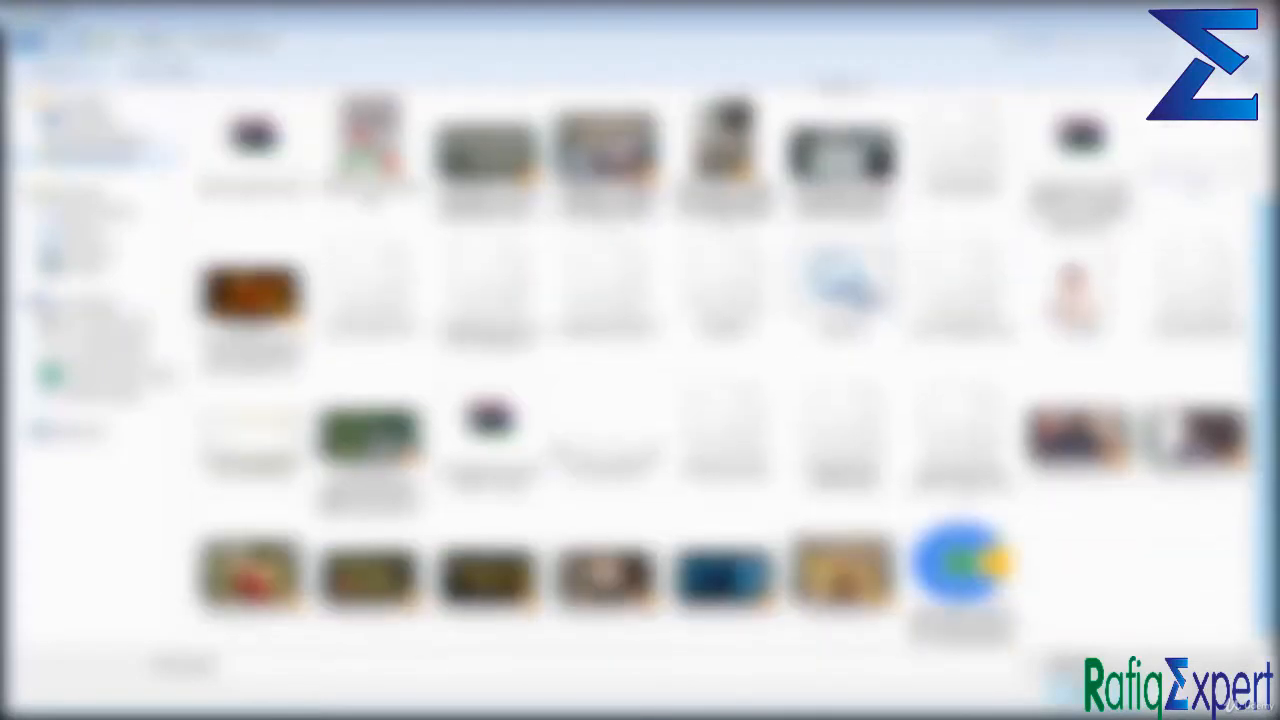
click(128, 214)
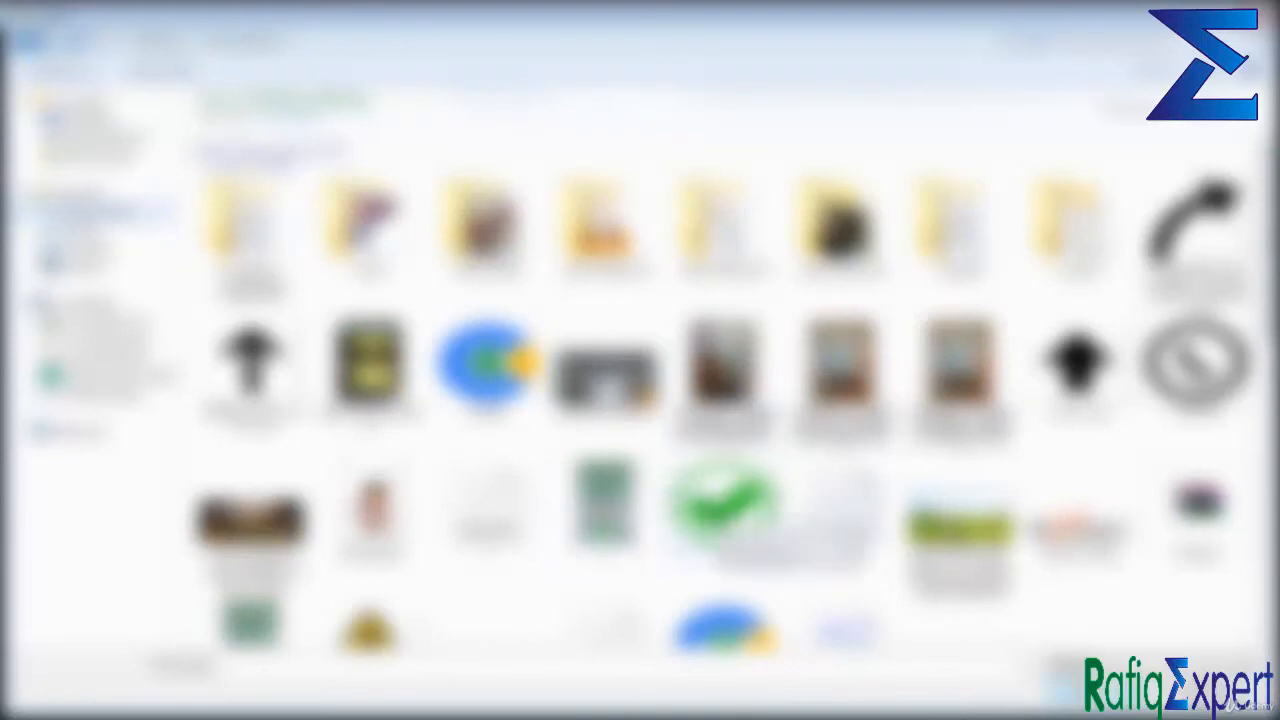
scroll(410, 620, down, 1)
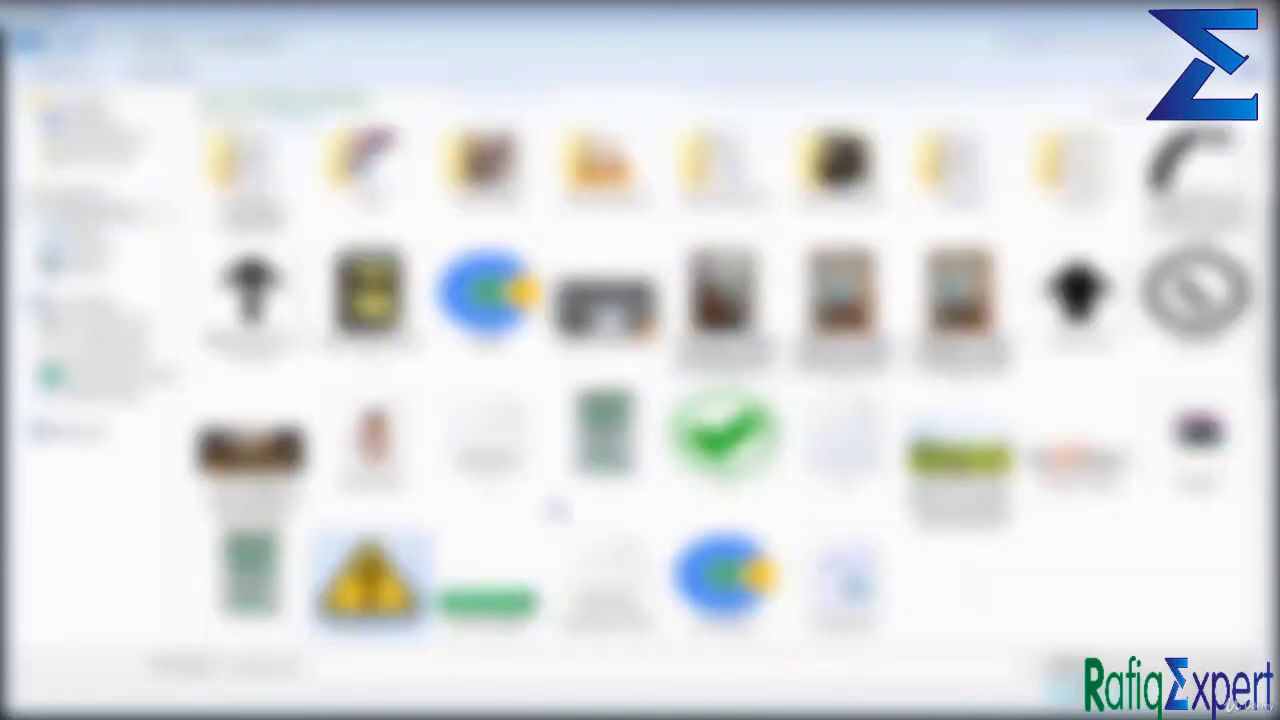
scroll(580, 502, down, 3)
scroll(720, 498, up, 4)
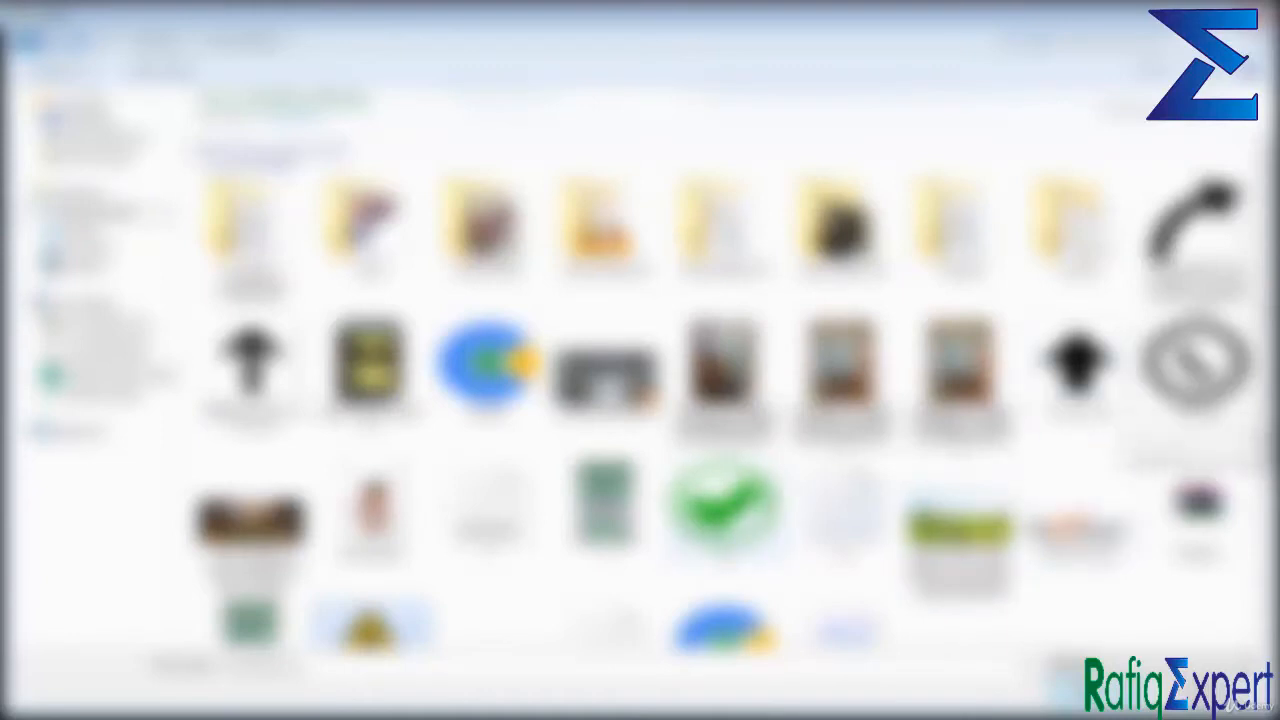
scroll(1130, 420, down, 3)
scroll(535, 474, up, 3)
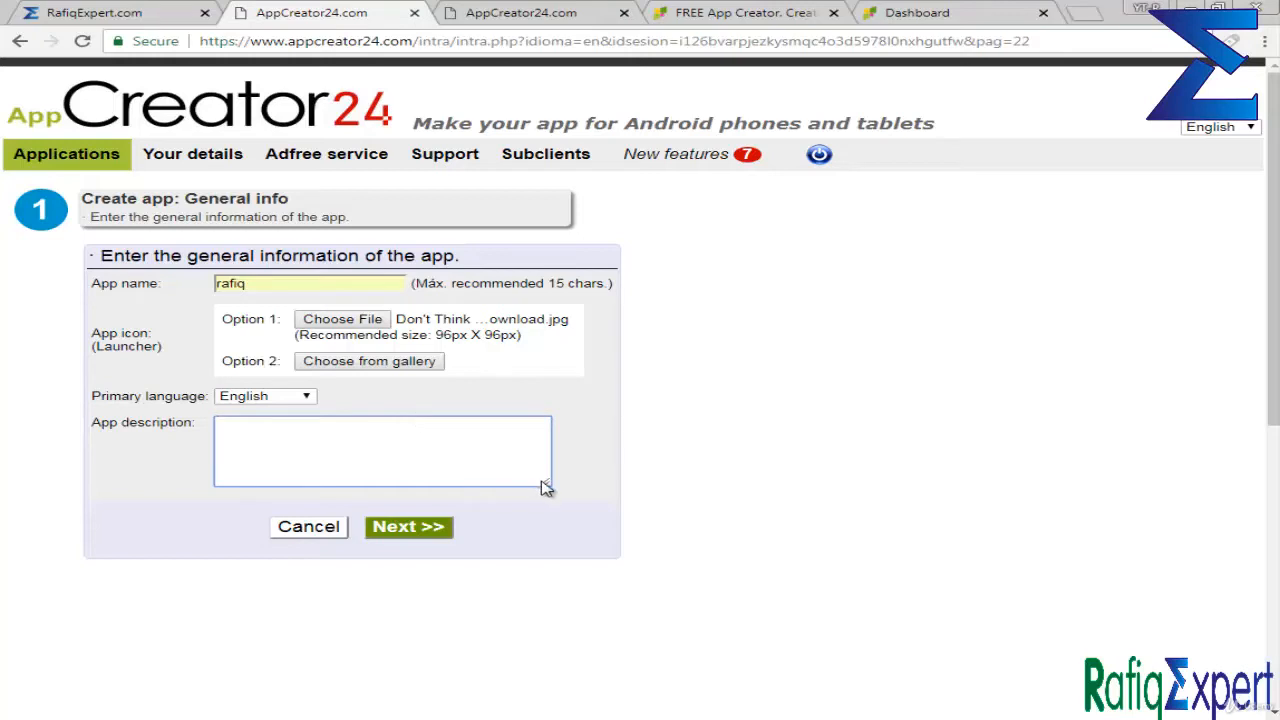
Enlarge the app description box and keep English as the primary language.
drag(545, 487, 652, 683)
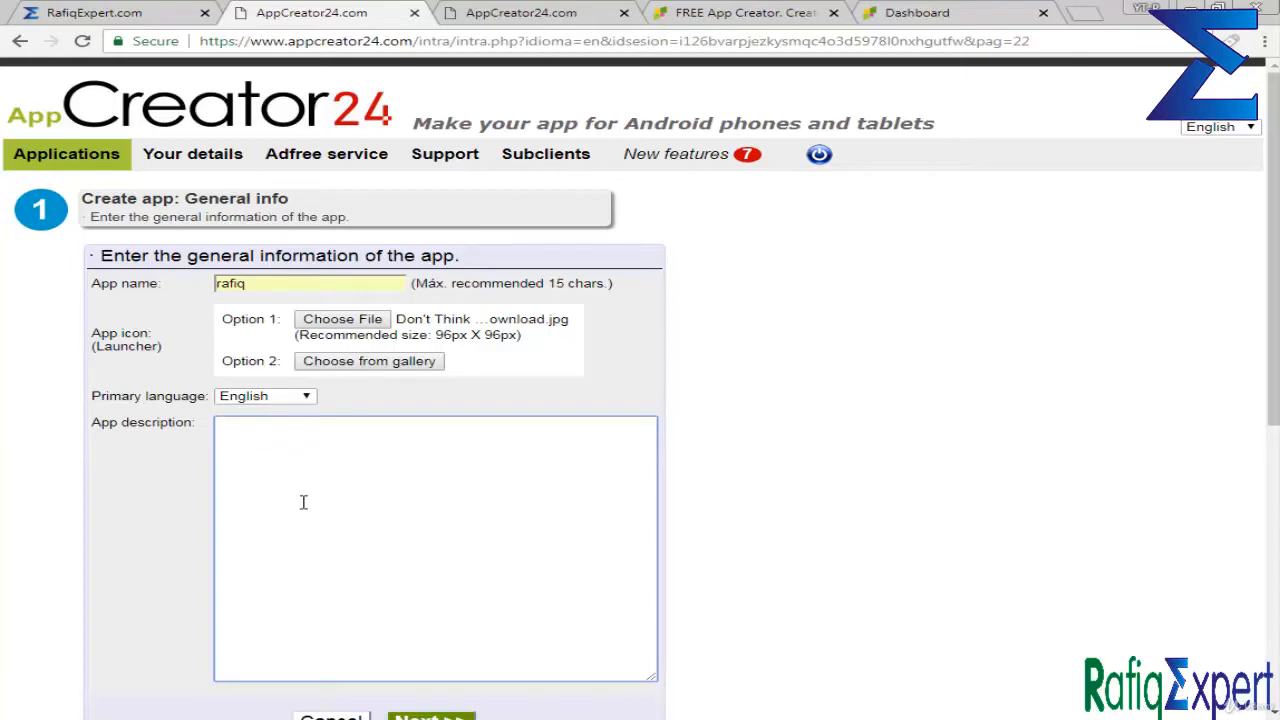
click(90, 430)
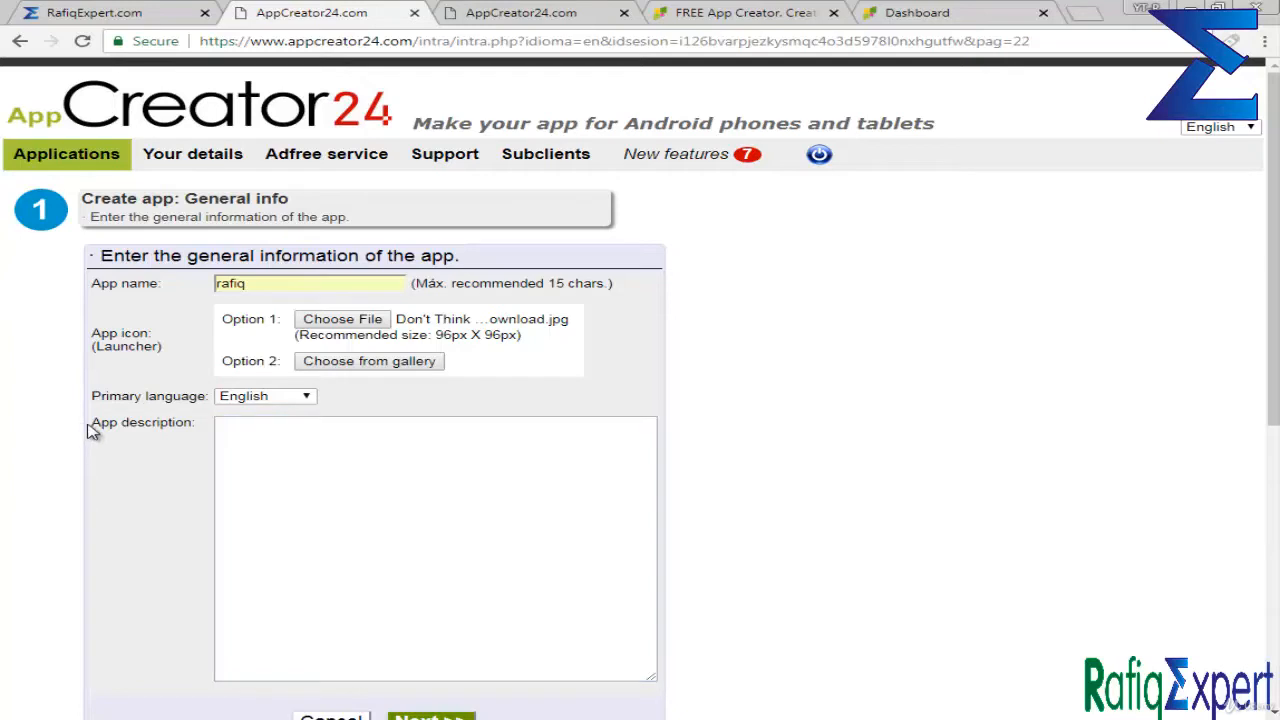
drag(92, 424, 196, 424)
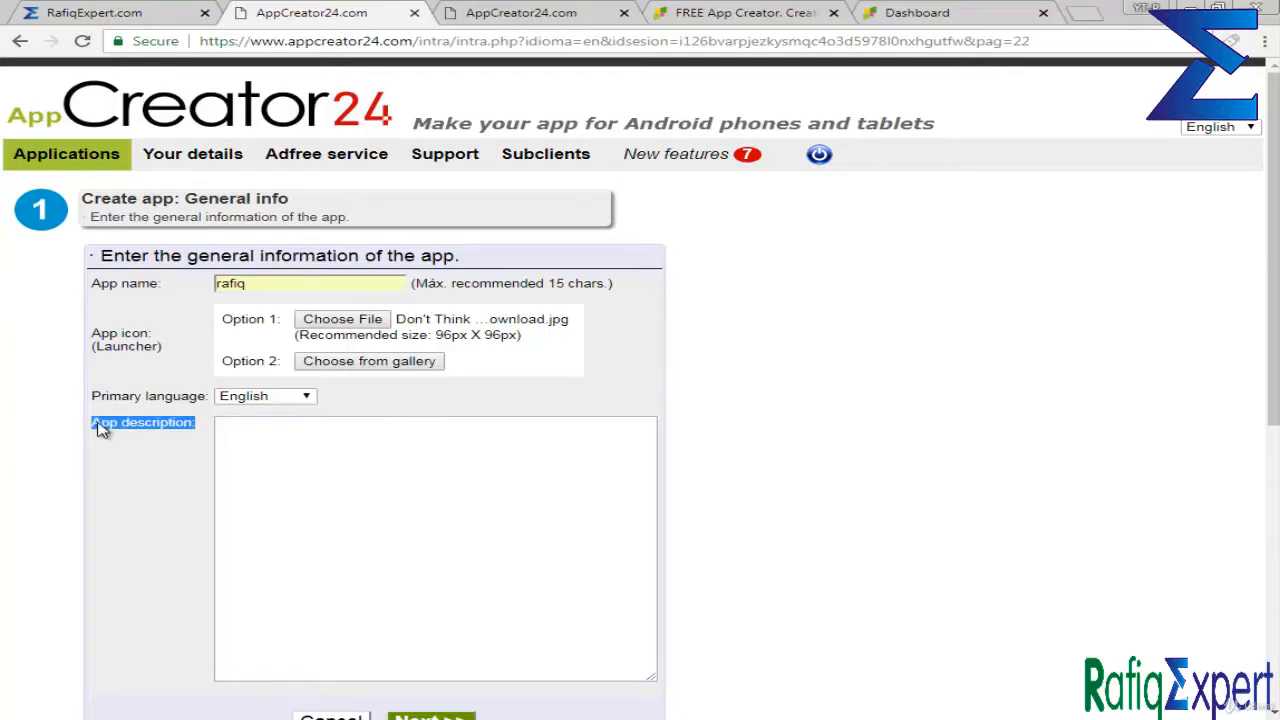
click(707, 510)
click(275, 400)
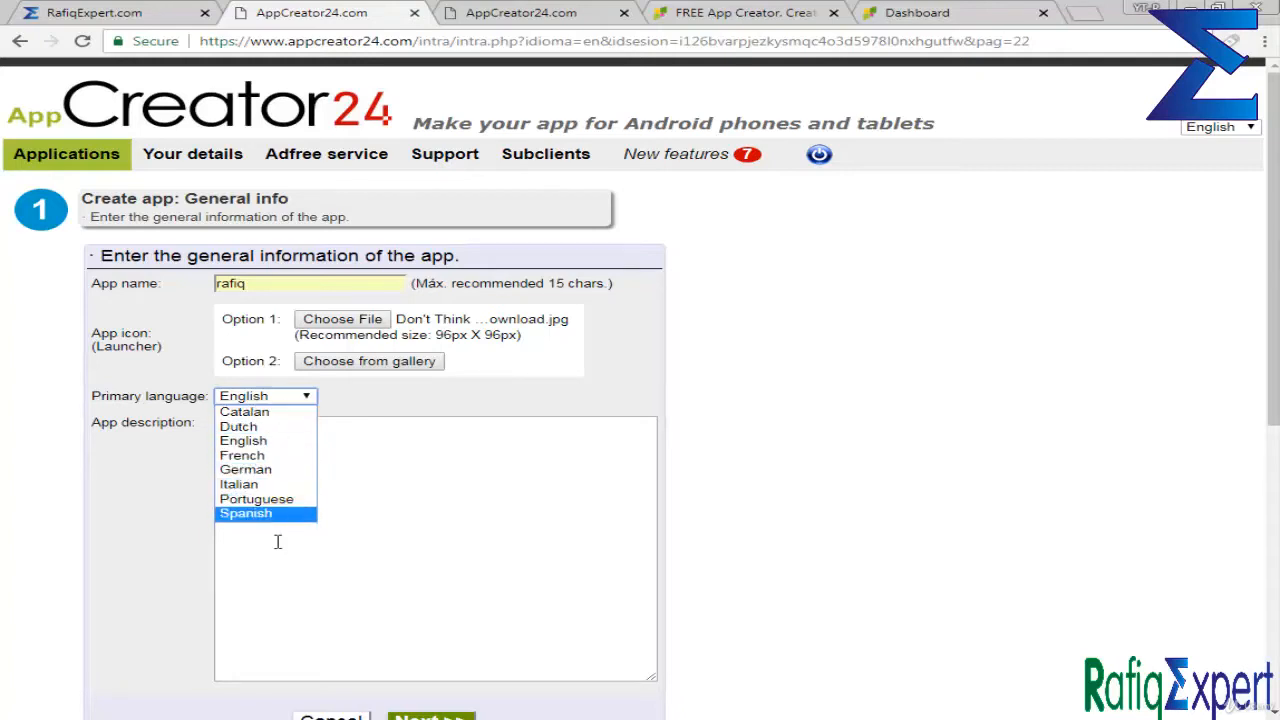
click(267, 446)
click(357, 483)
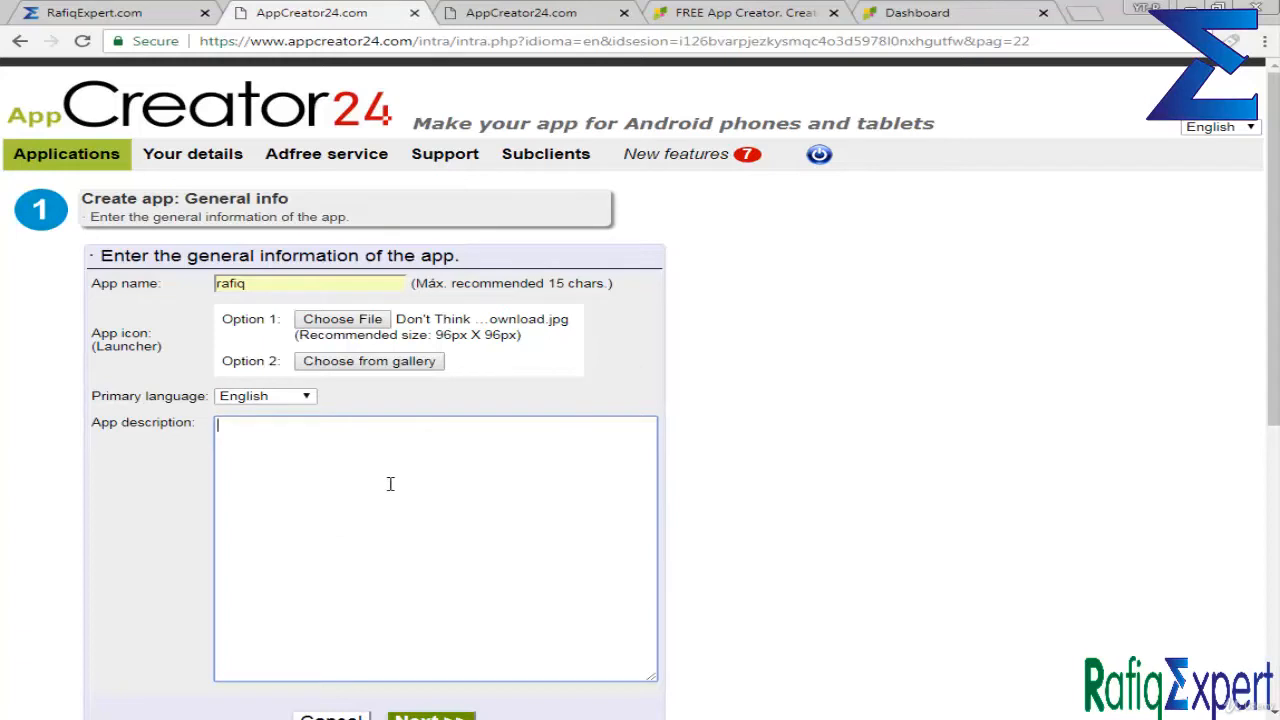
Copy the app name rafiq into the app description and continue to the style selection.
double_click(277, 285)
key(ctrl+c)
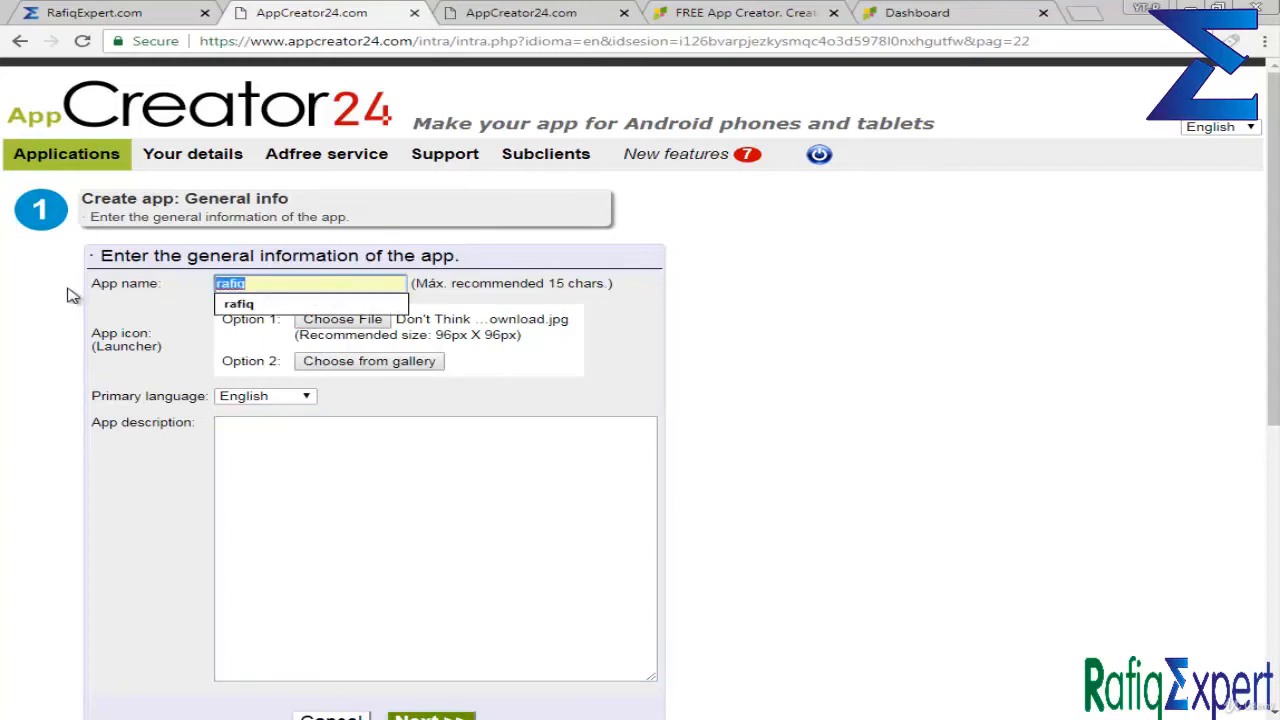
click(300, 599)
key(ctrl+v)
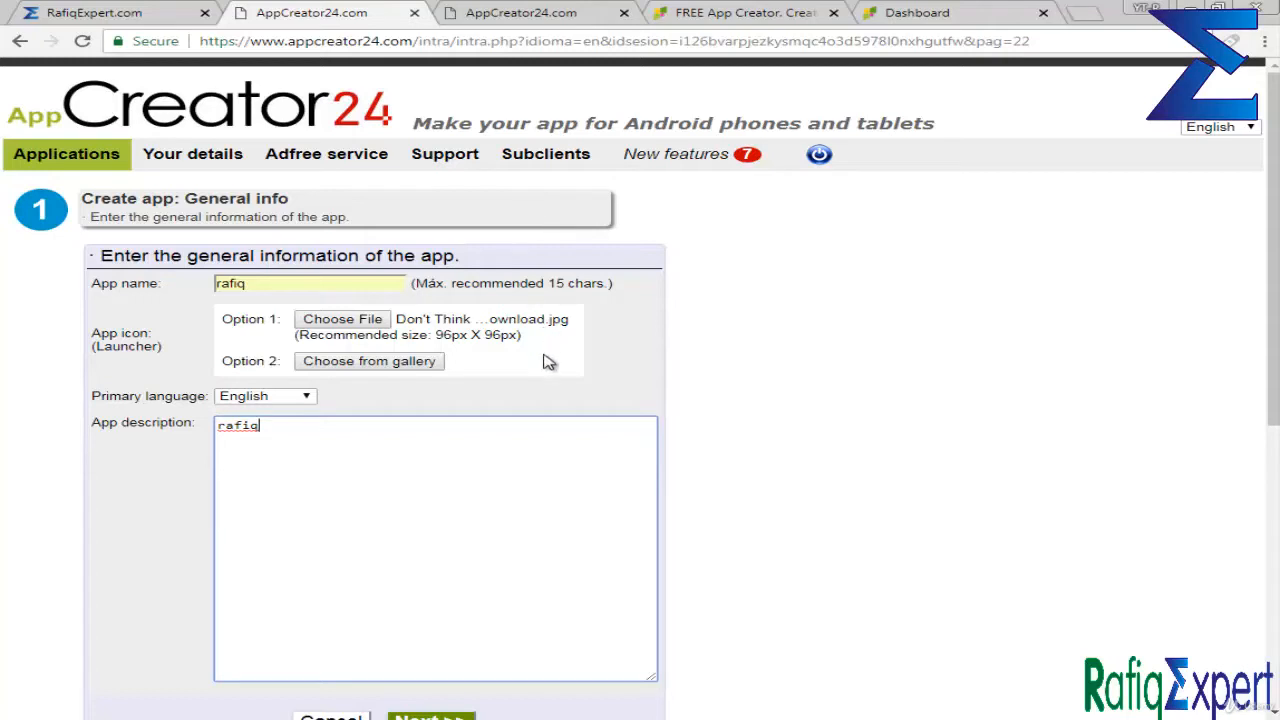
scroll(545, 380, down, 2)
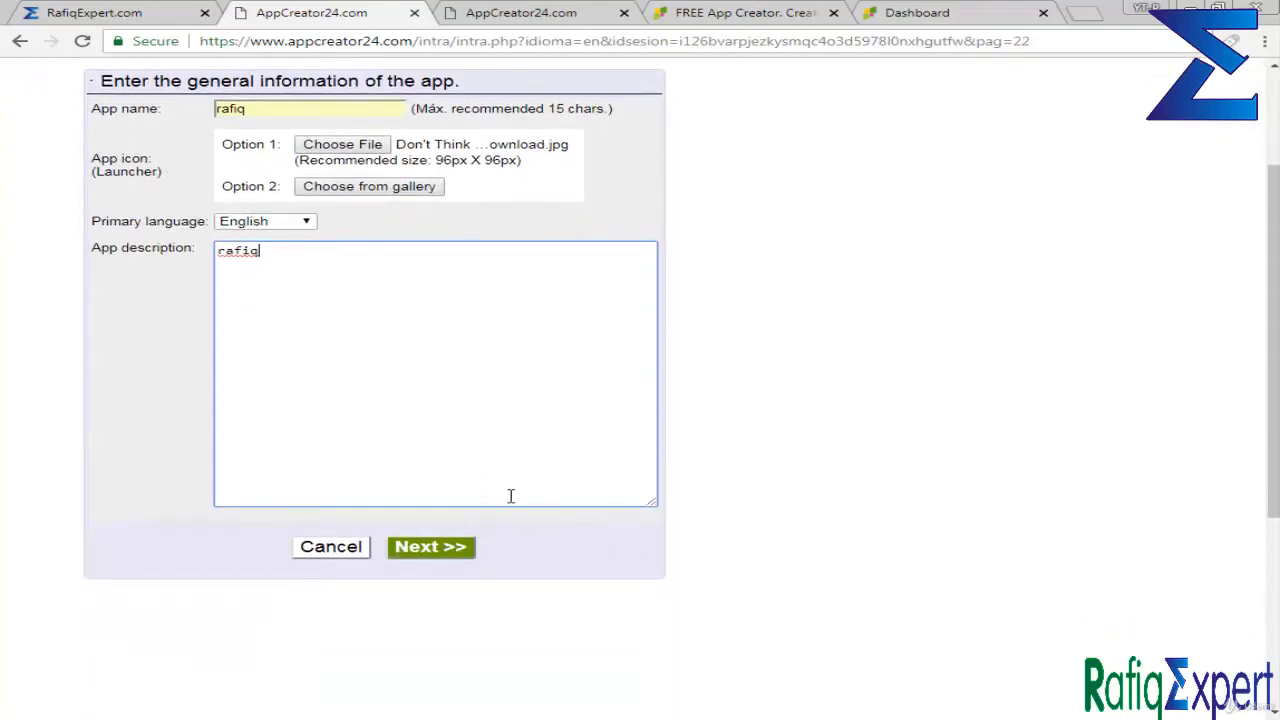
click(452, 547)
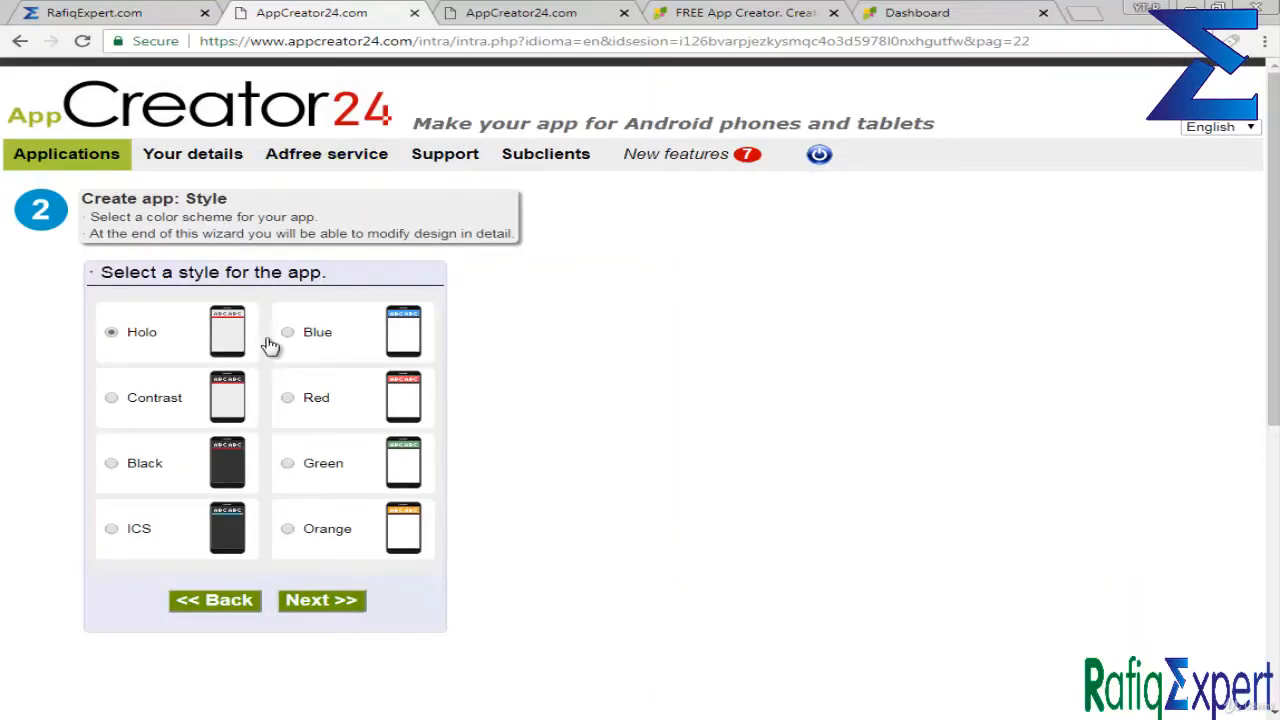
Read the instructions for the style step about choosing a color scheme and modifying the design in detail.
drag(162, 270, 254, 266)
click(254, 266)
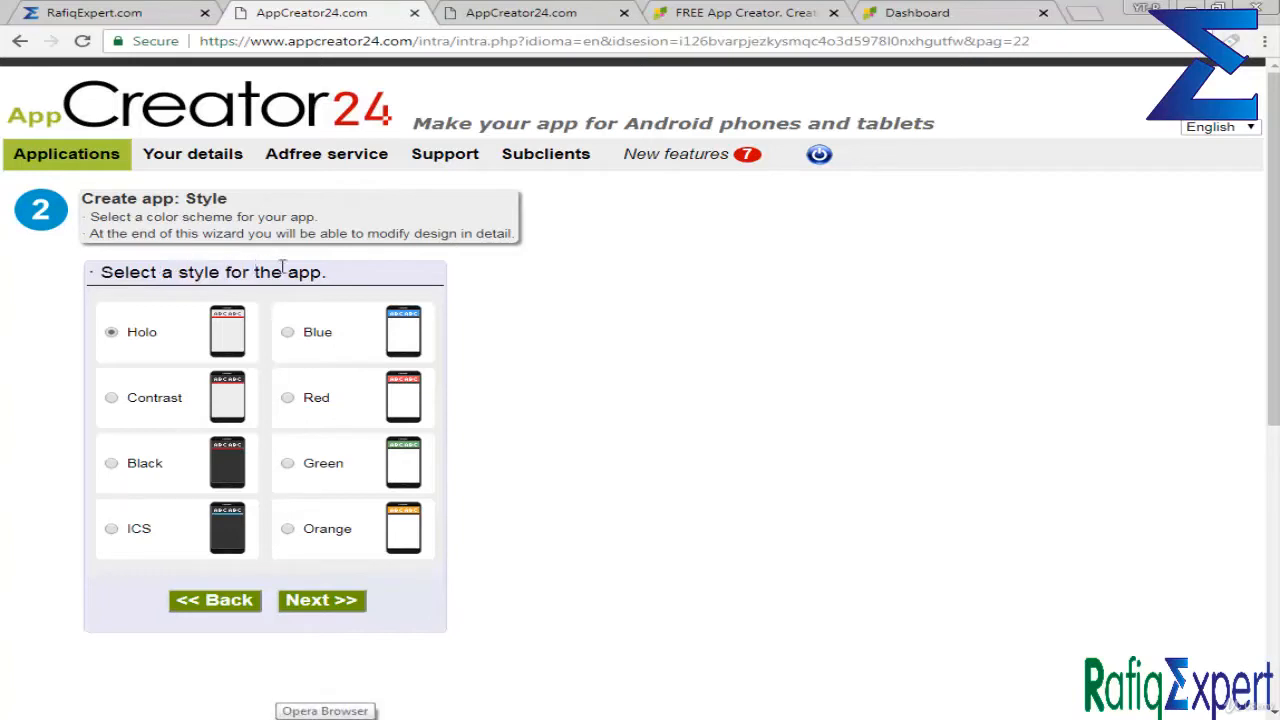
drag(340, 274, 101, 266)
click(87, 272)
click(345, 274)
click(86, 279)
click(362, 276)
double_click(101, 265)
click(86, 239)
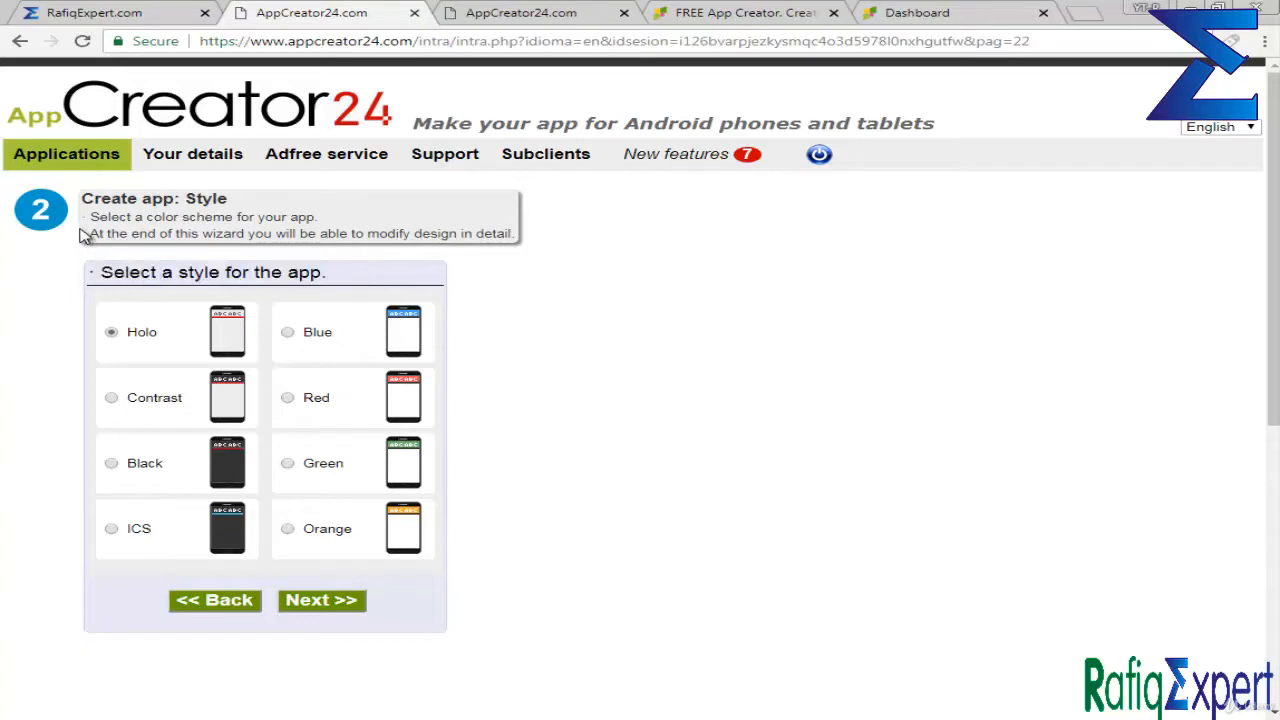
drag(94, 198, 494, 295)
click(494, 295)
drag(404, 256, 203, 218)
click(203, 218)
Choose the Holo style for the app and select Web app as the kind of app.
click(111, 332)
click(345, 601)
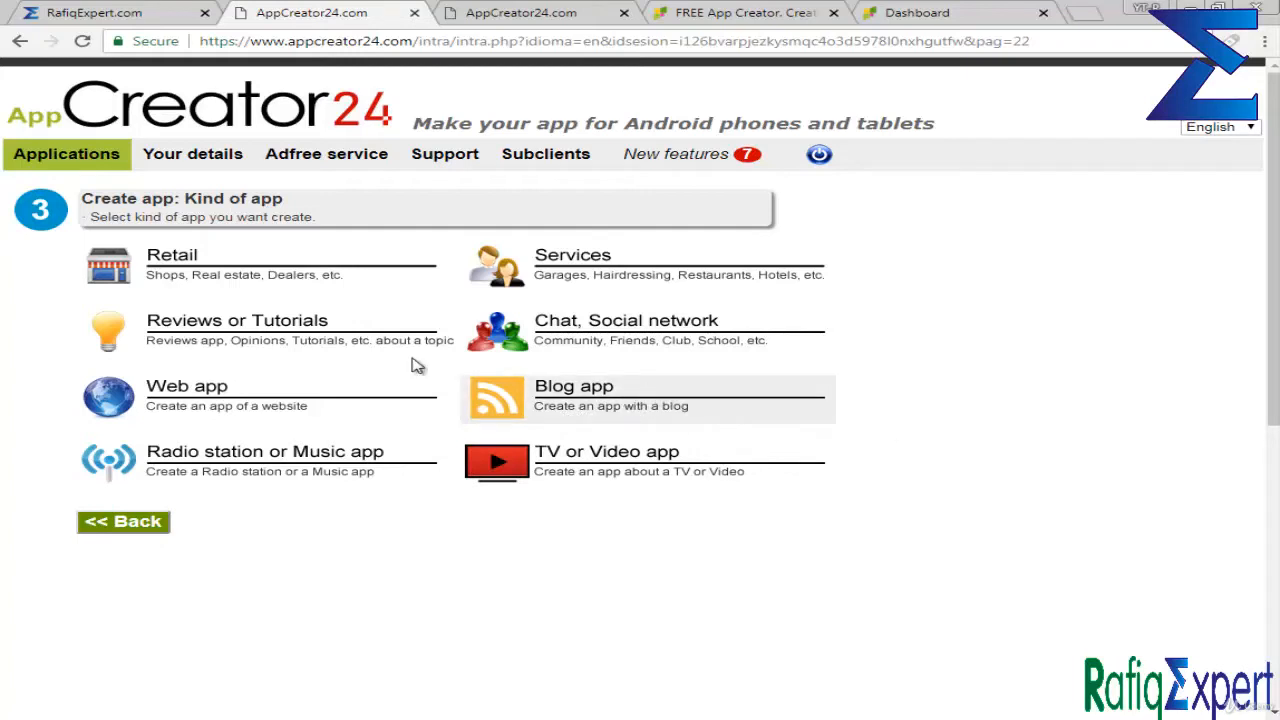
click(232, 412)
click(315, 300)
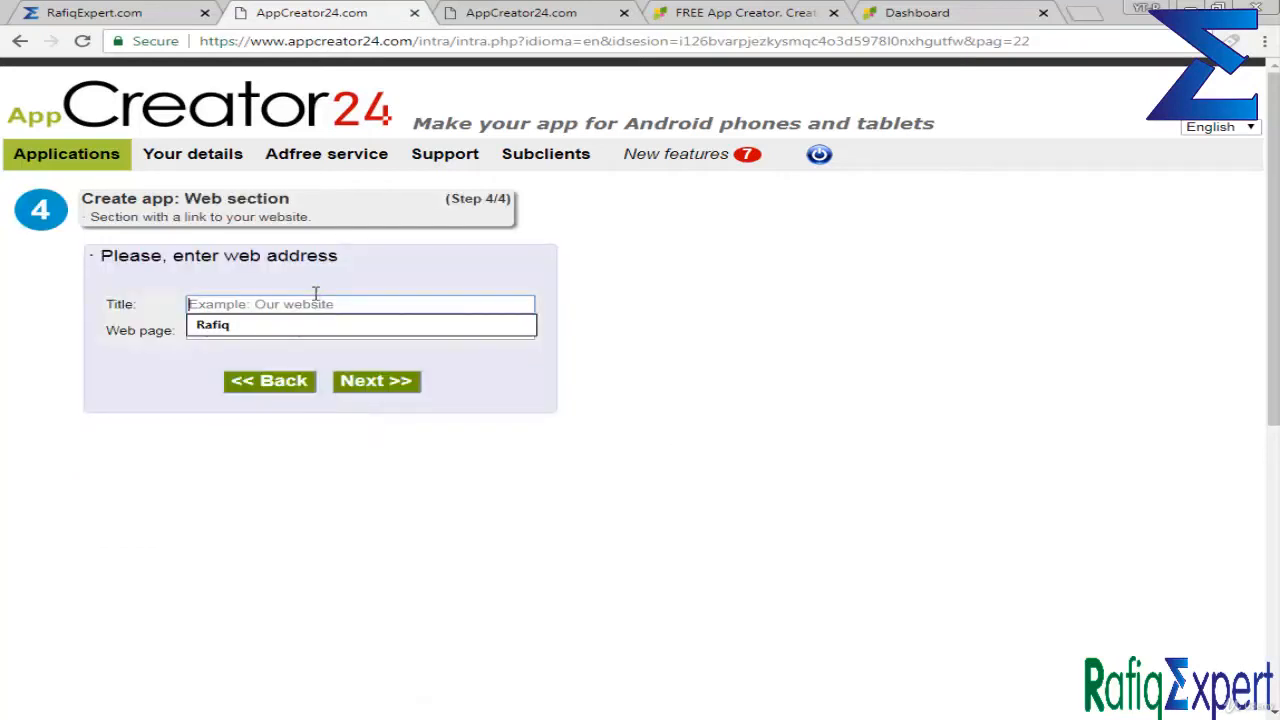
text(Android 24)
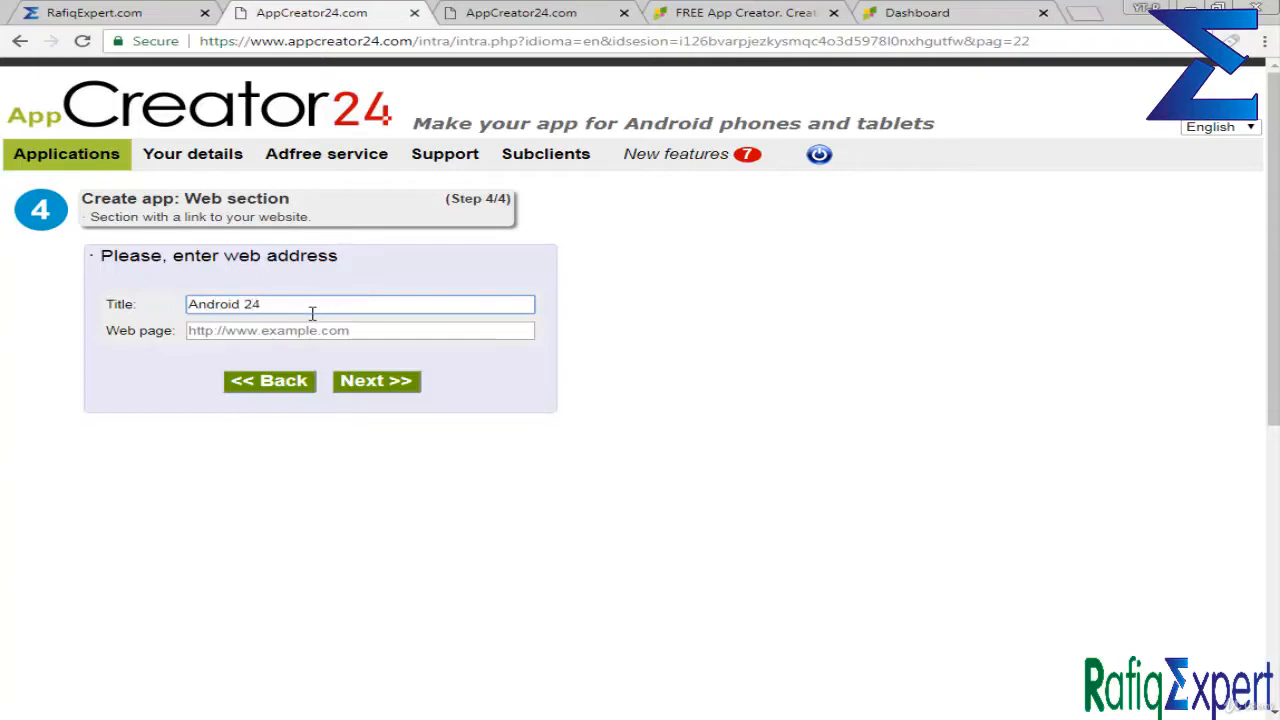
click(418, 40)
drag(412, 40, 80, 63)
key(ctrl+c)
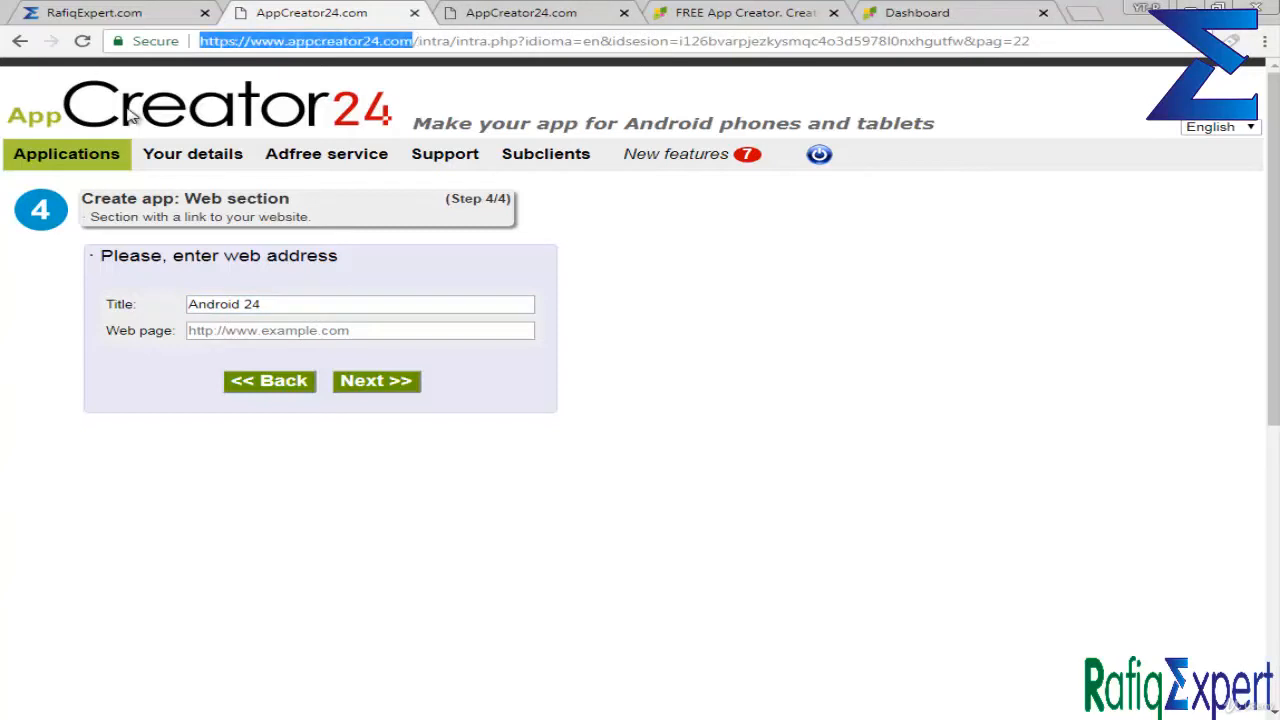
click(356, 330)
key(ctrl+v)
click(390, 382)
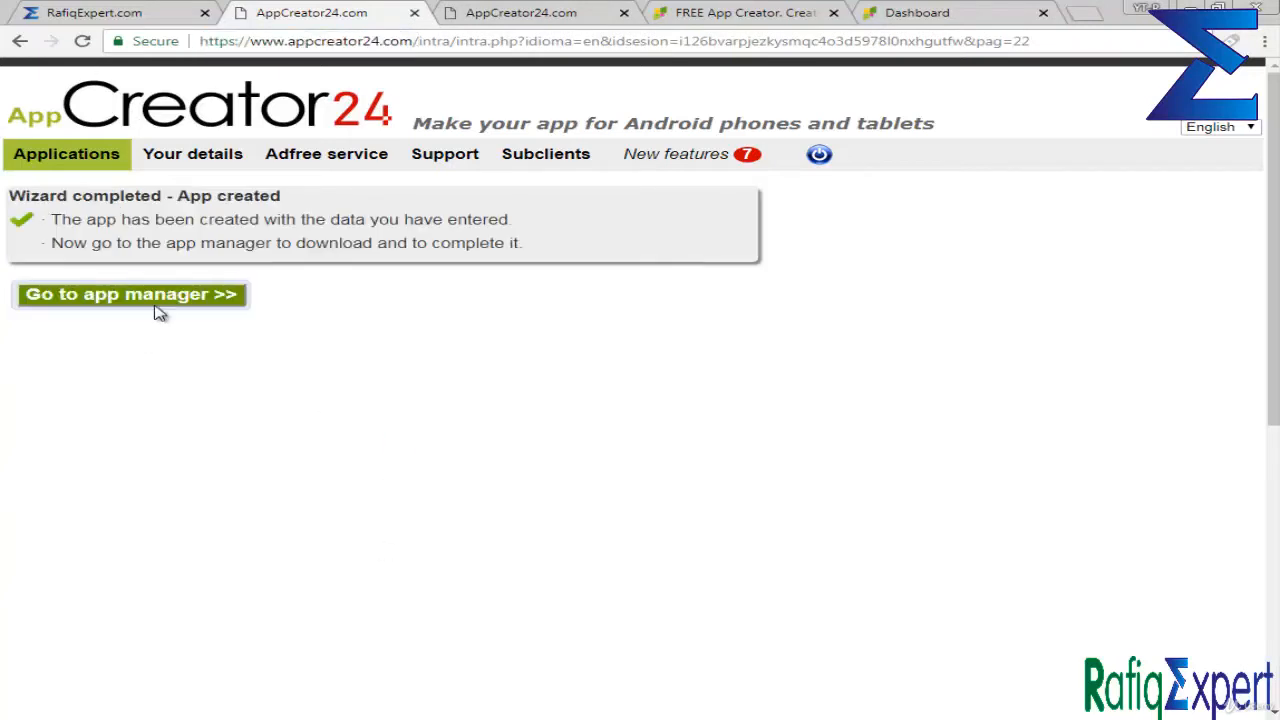
Go to the new app's manager, open its download page, and check the listed name and description.
click(160, 298)
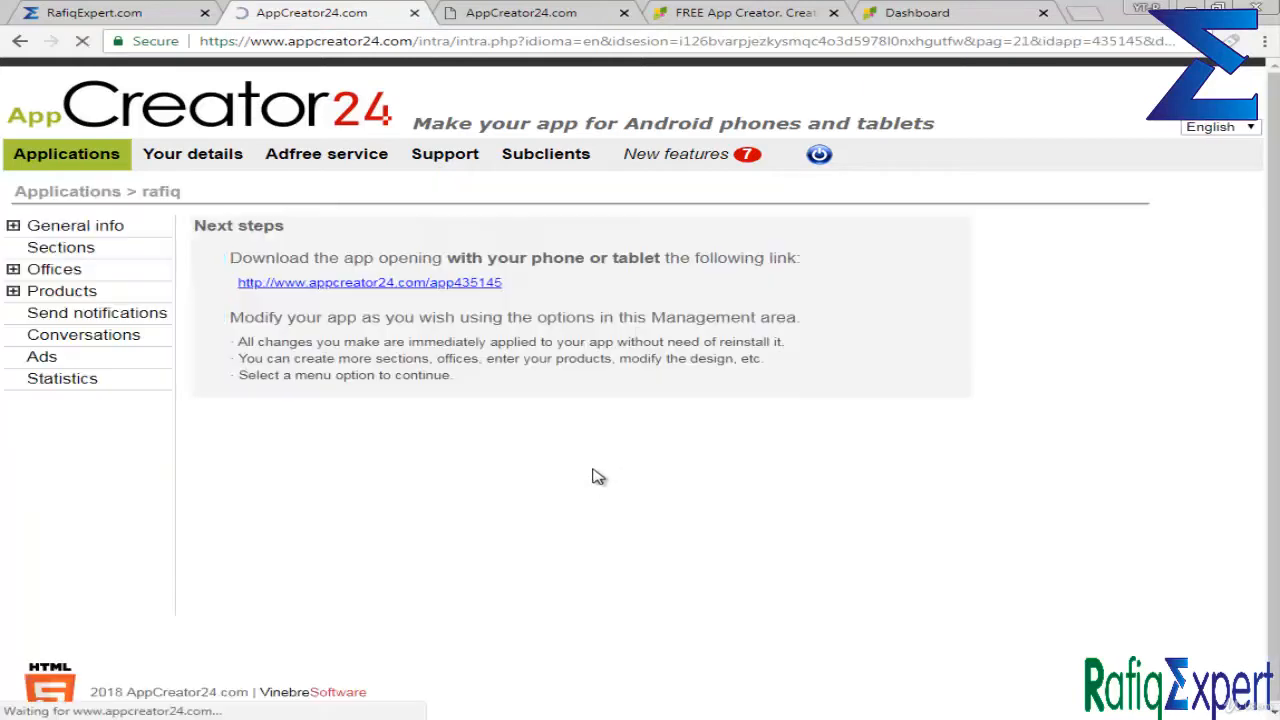
click(140, 440)
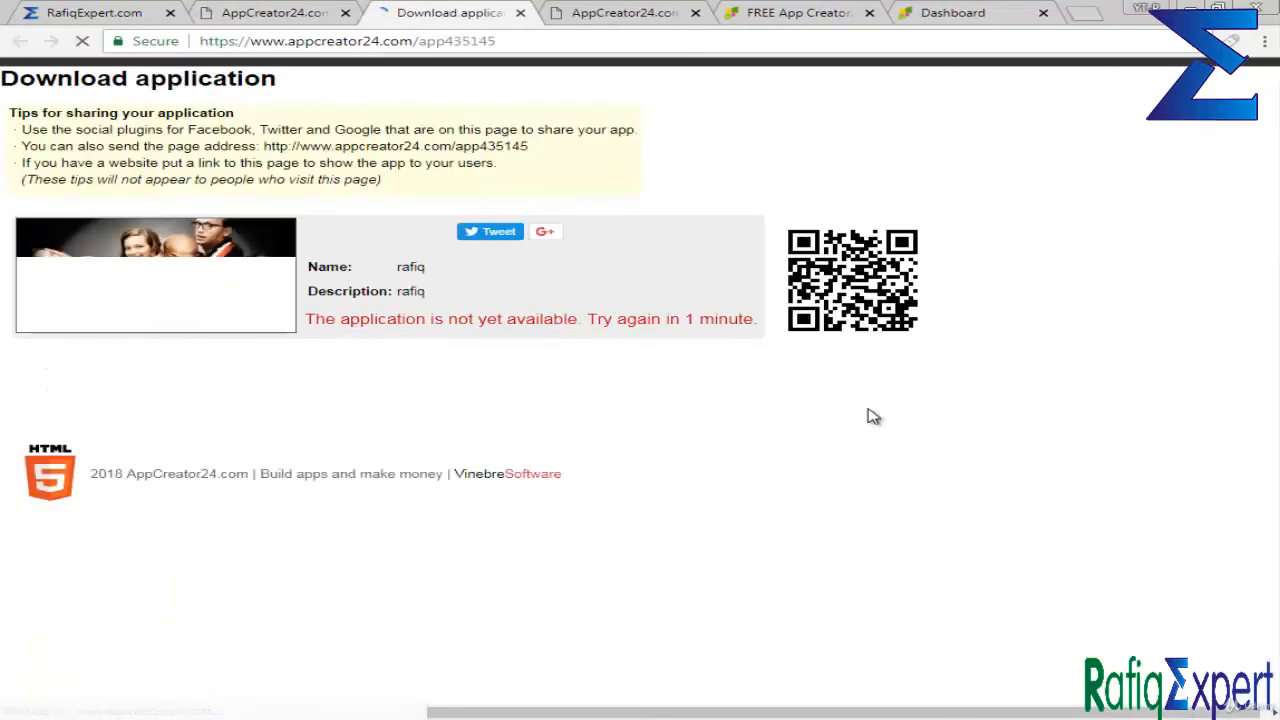
double_click(410, 291)
click(456, 300)
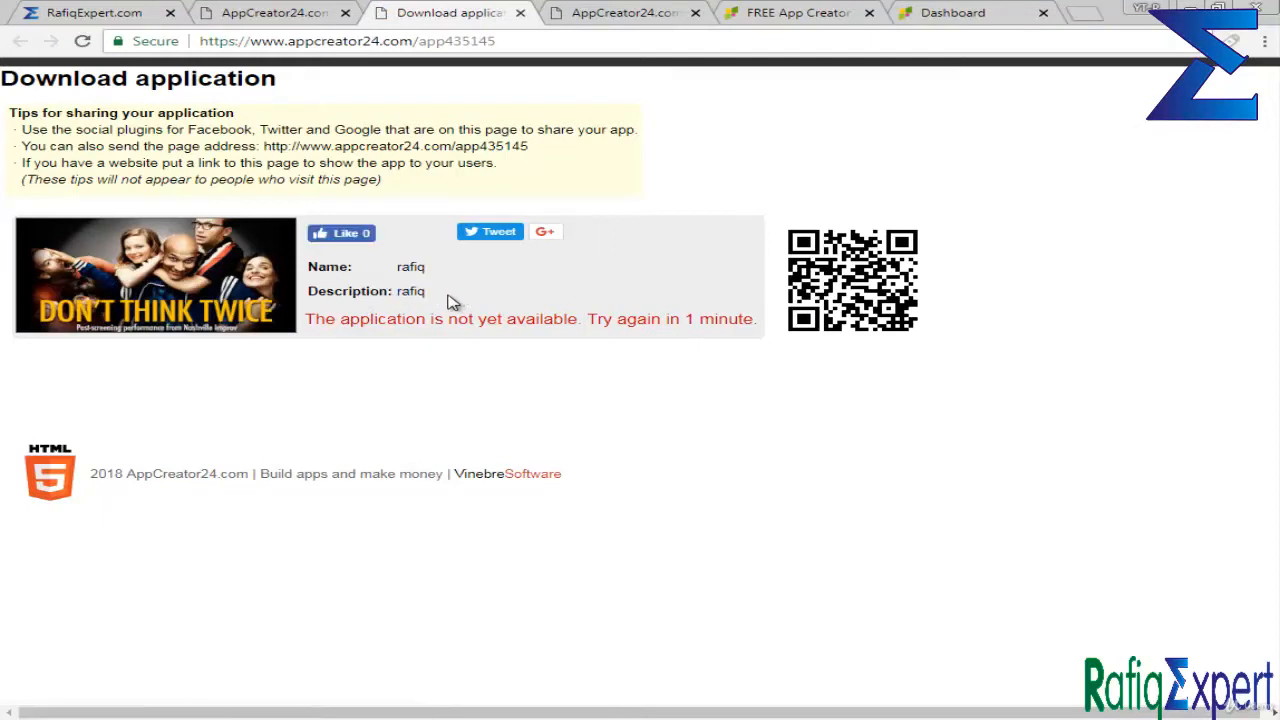
drag(449, 298, 392, 248)
click(364, 129)
Review the tips for sharing the application and copy the address of its download page.
double_click(452, 41)
triple_click(452, 41)
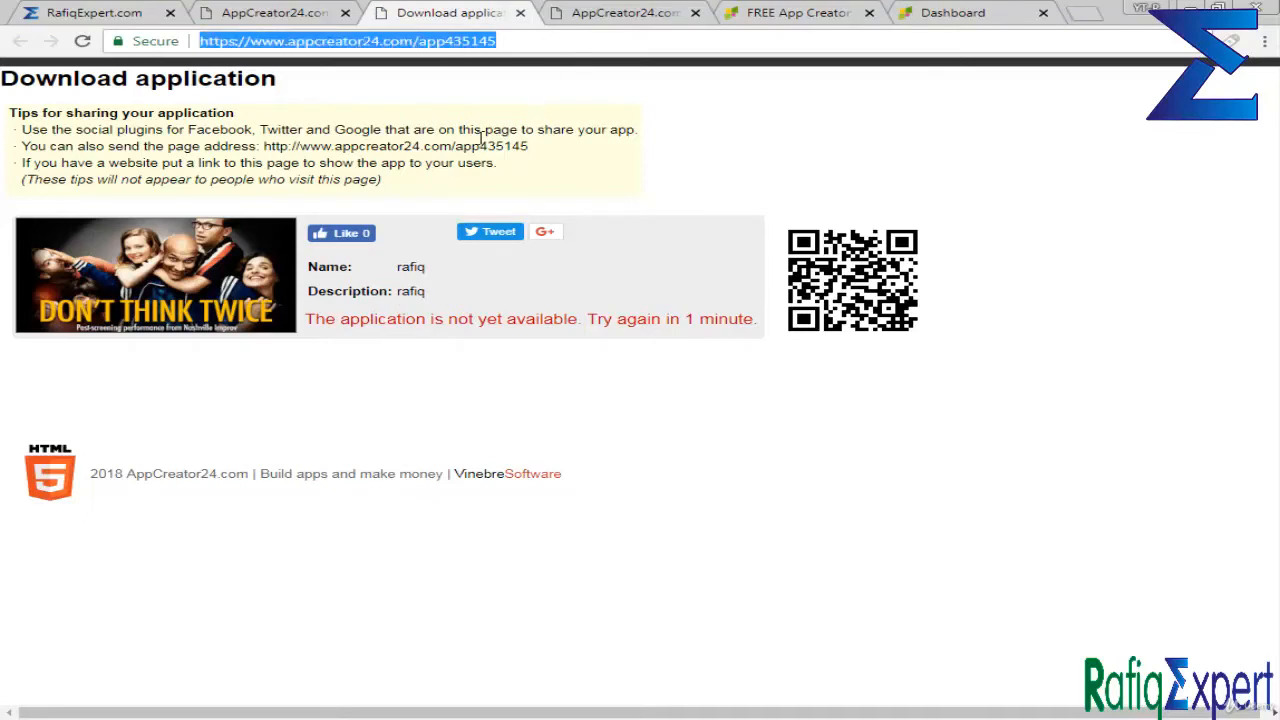
triple_click(447, 146)
click(430, 126)
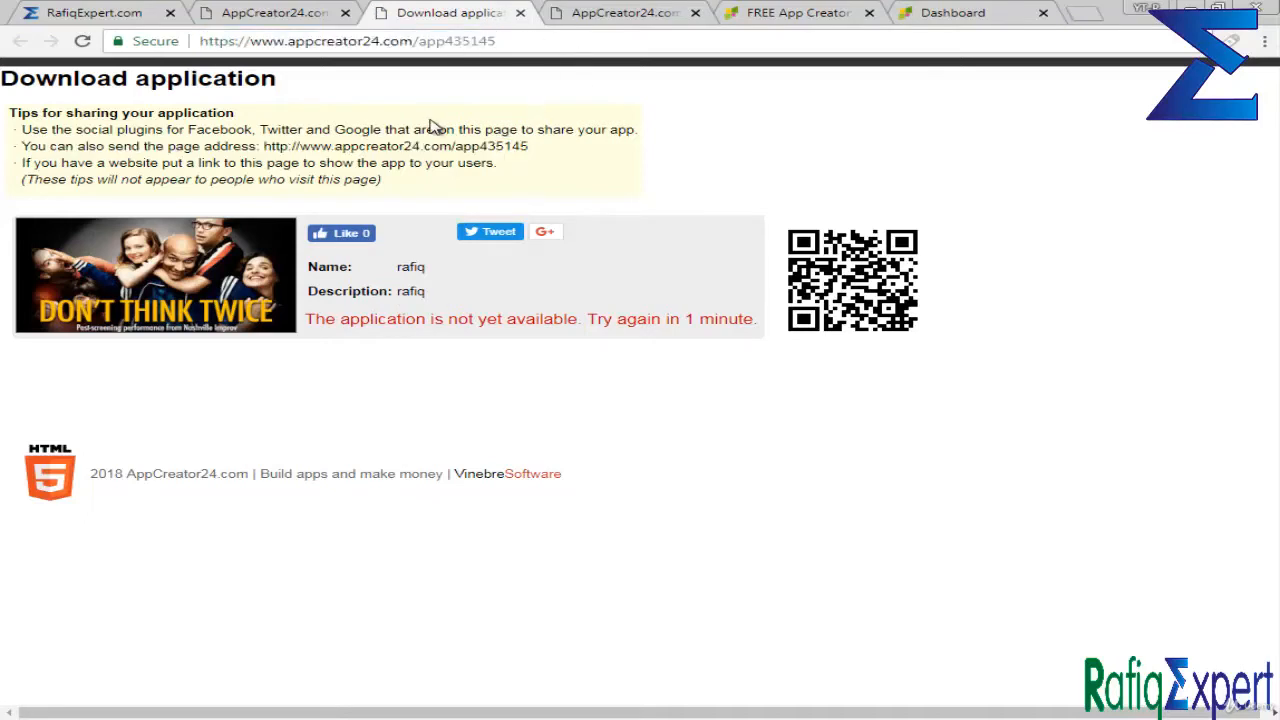
triple_click(431, 129)
triple_click(400, 162)
click(412, 41)
right_click(410, 41)
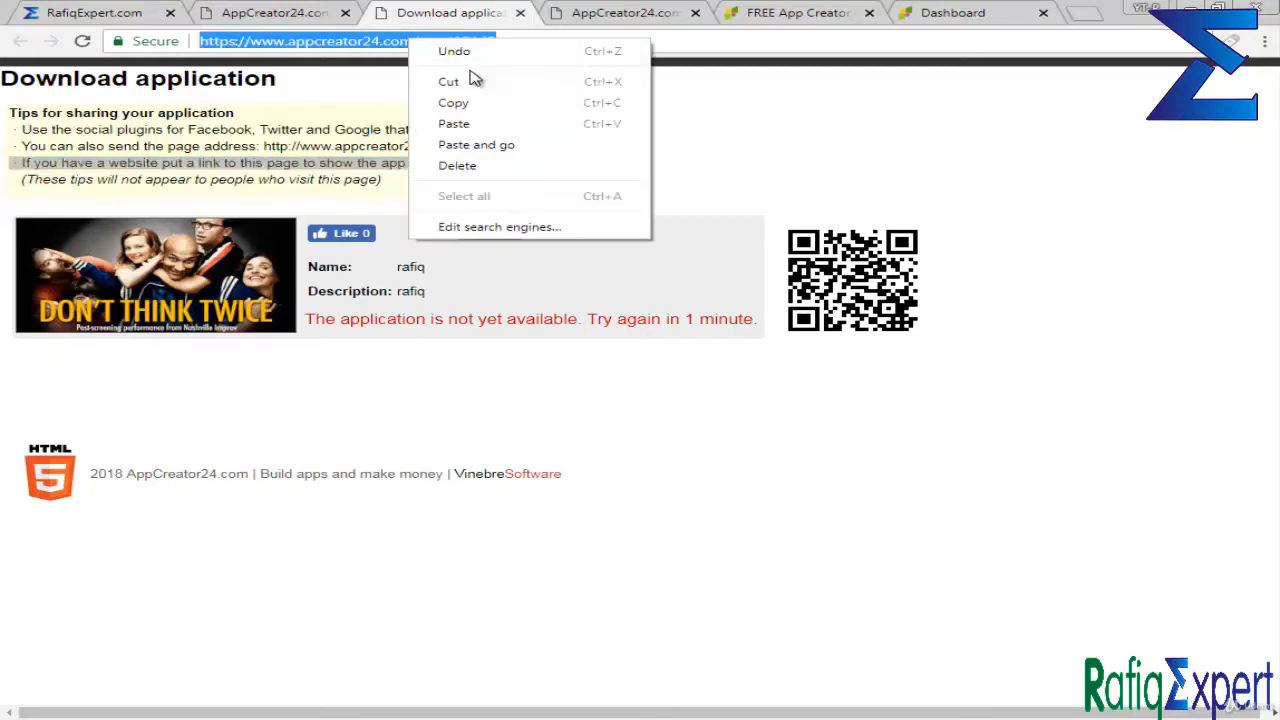
click(476, 108)
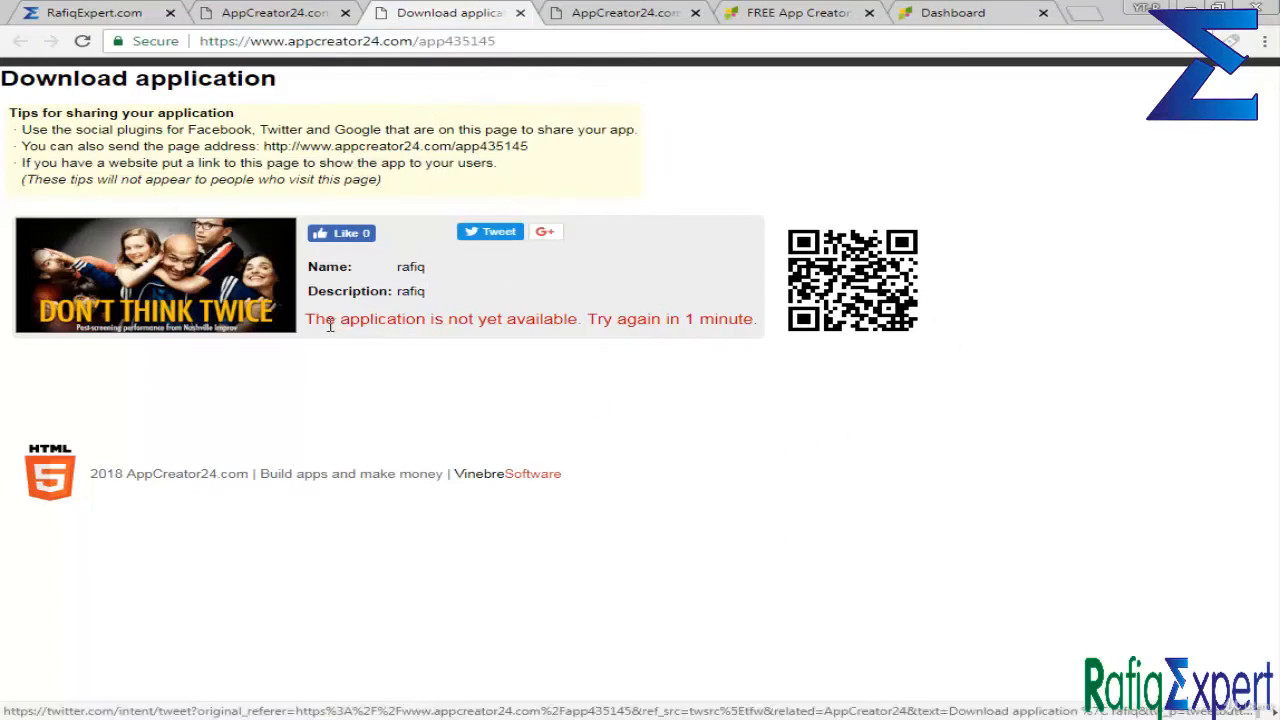
Read the app's availability notice and description on the download page.
drag(326, 320, 688, 321)
click(659, 325)
drag(427, 323, 663, 322)
double_click(664, 322)
drag(380, 291, 443, 295)
click(448, 296)
click(489, 300)
Return to the app manager and review the General and the Name and icon settings under General info.
click(260, 14)
click(52, 228)
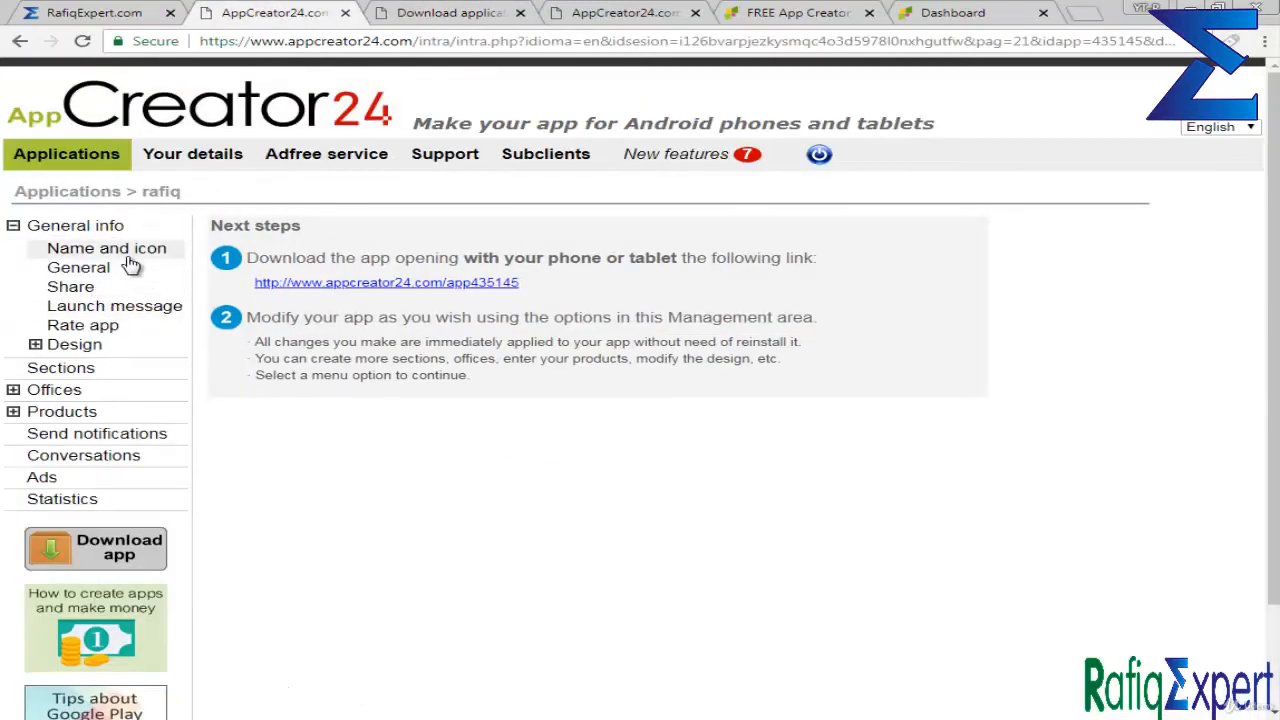
click(115, 272)
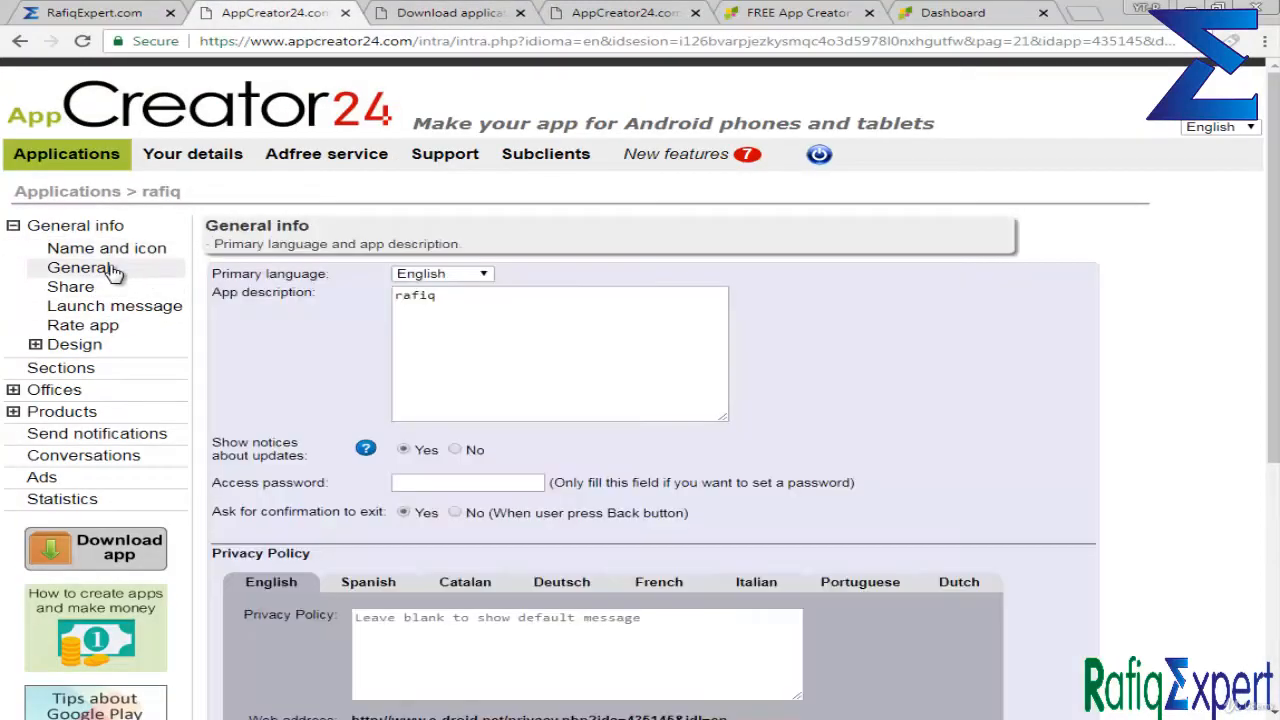
click(602, 370)
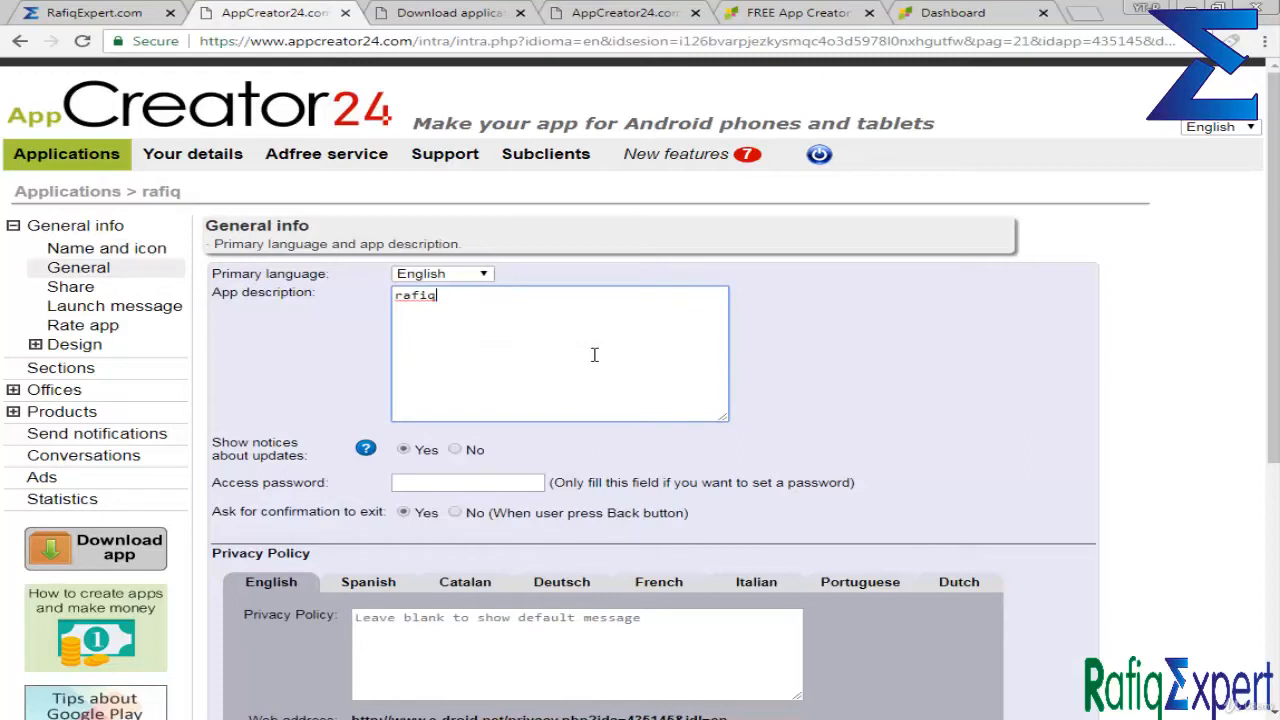
click(155, 250)
Reload the app's download page to recheck whether the application is available.
click(505, 25)
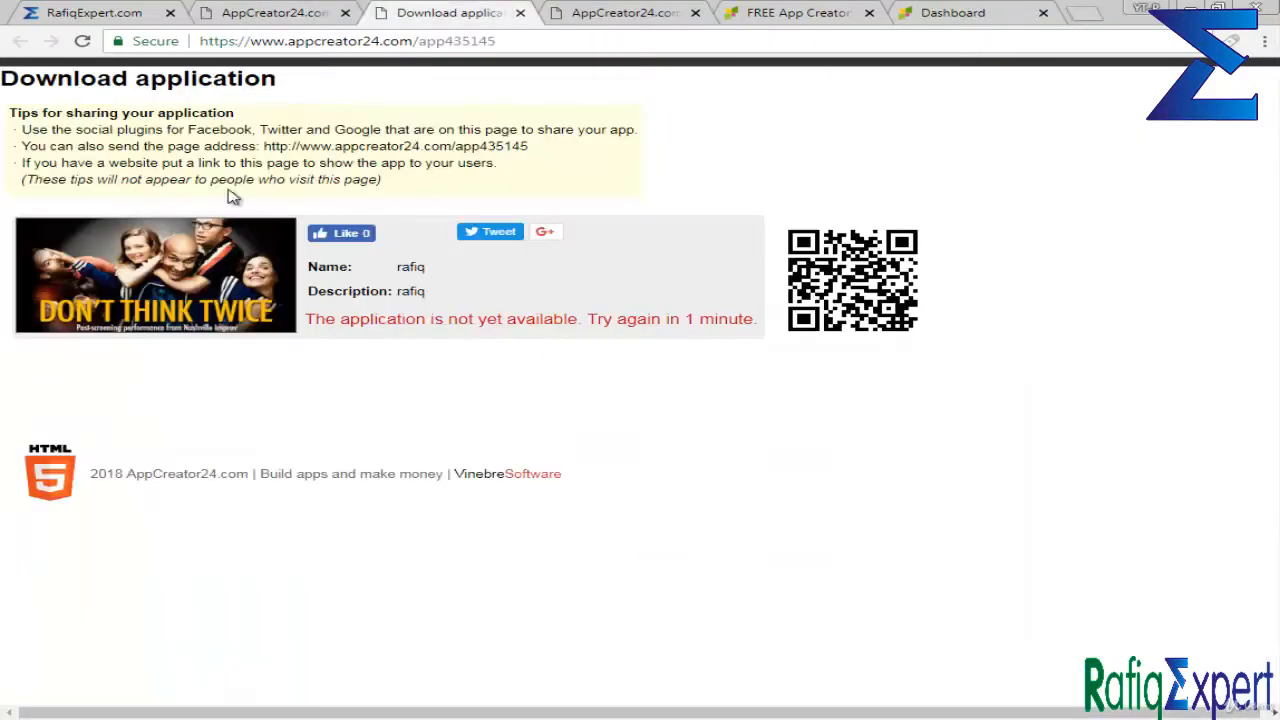
click(82, 41)
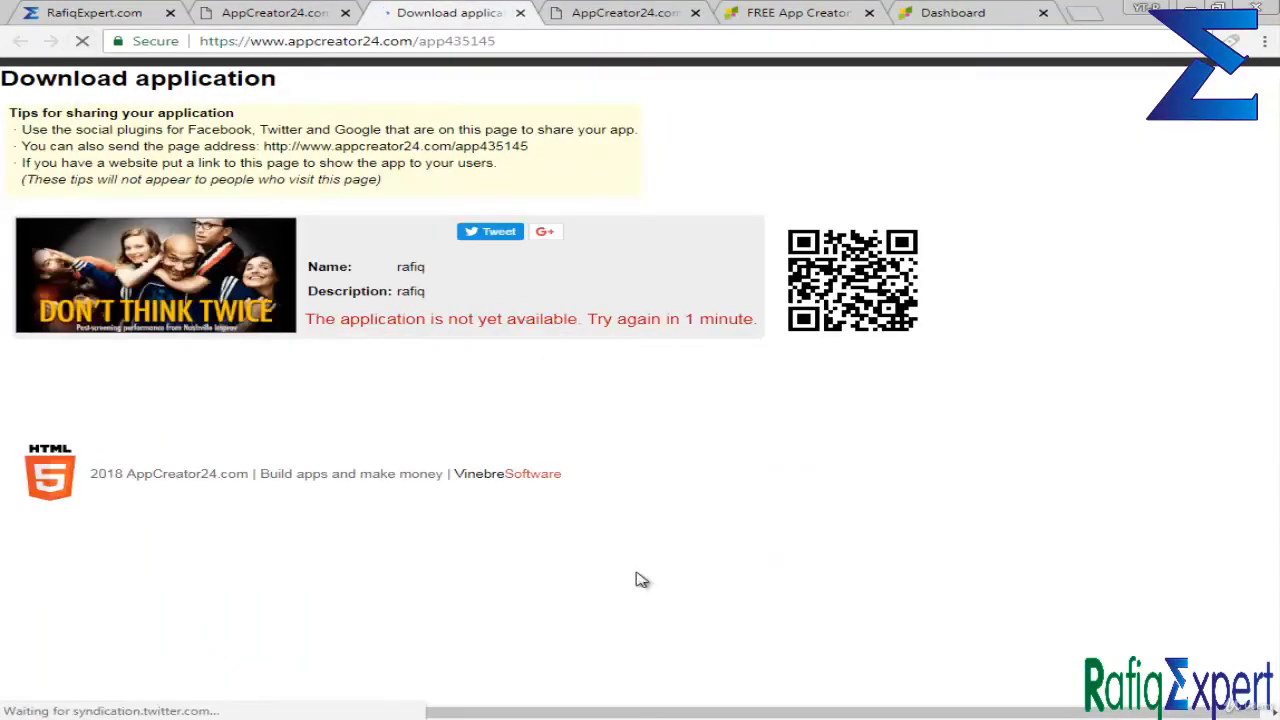
Return to the app's Name and icon settings and append 6767 to the end of the package name.
click(278, 10)
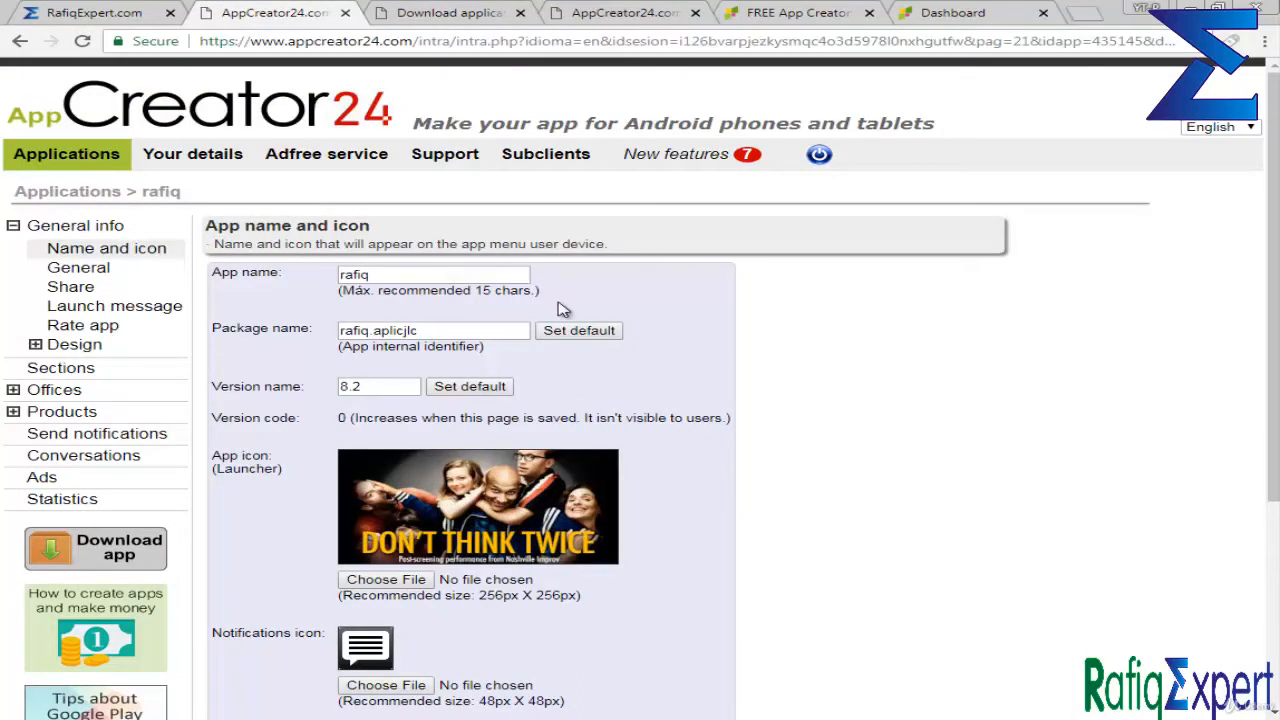
click(445, 334)
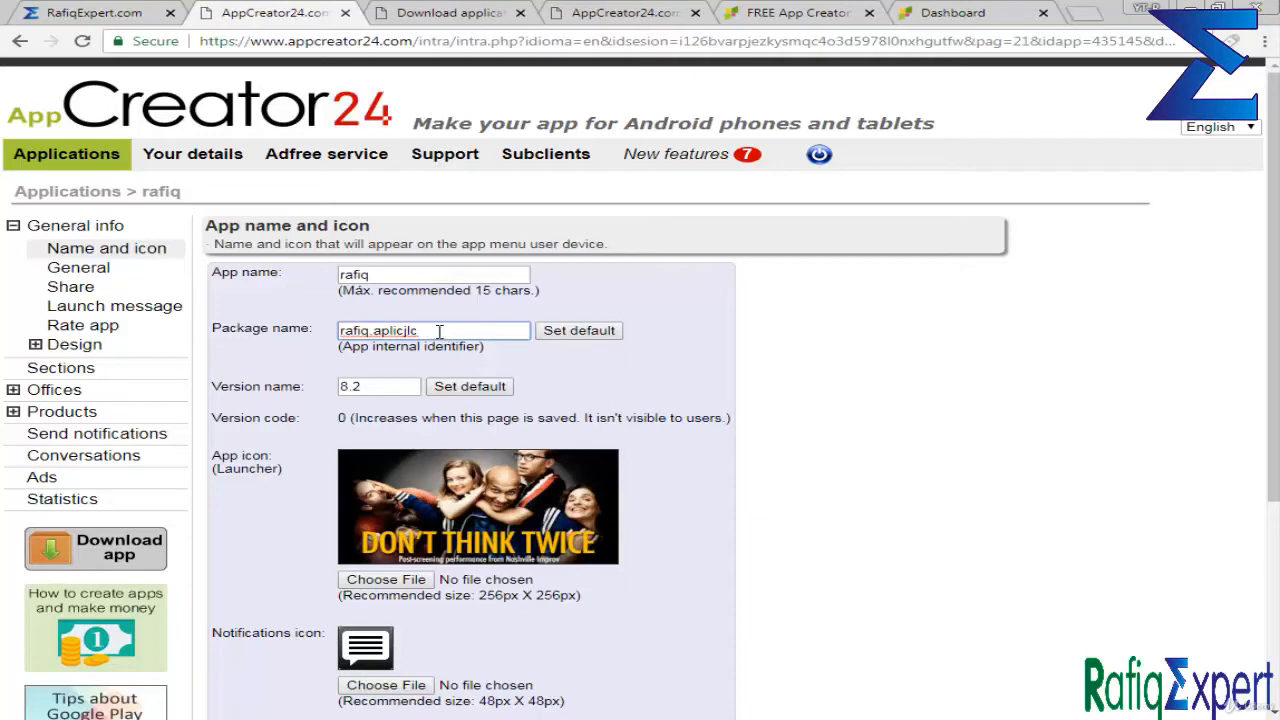
triple_click(516, 291)
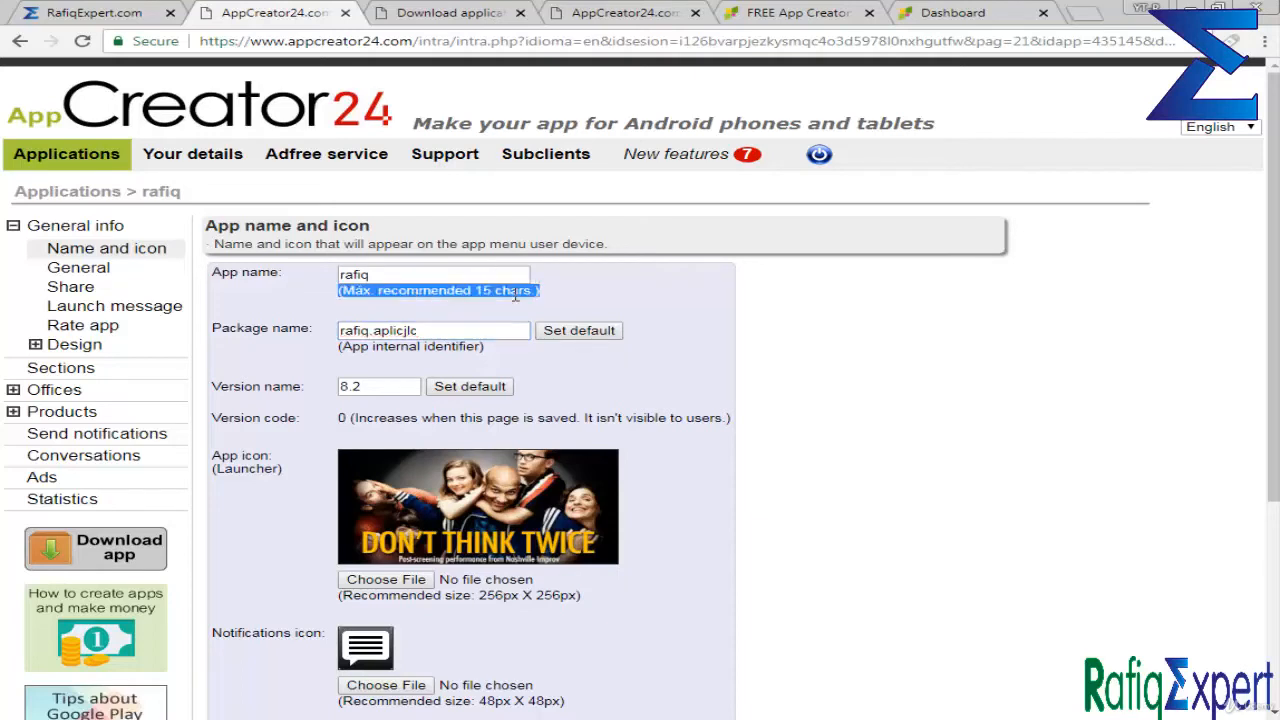
click(590, 298)
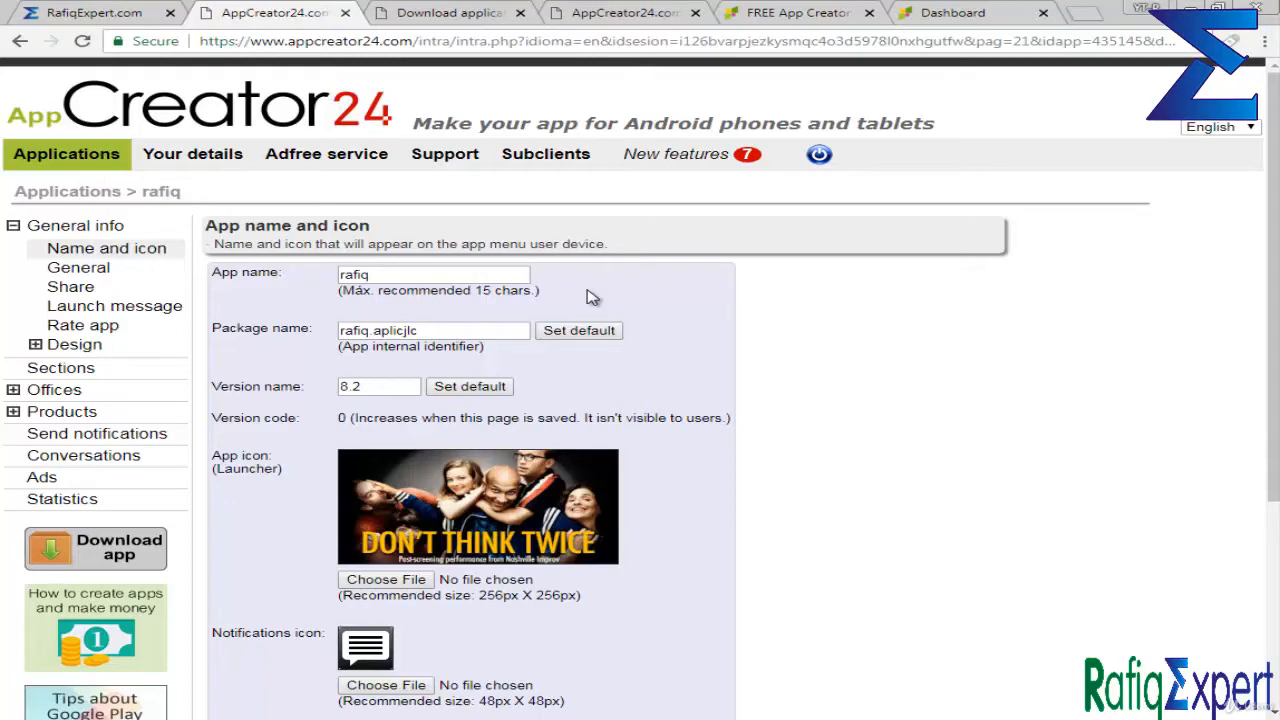
click(488, 331)
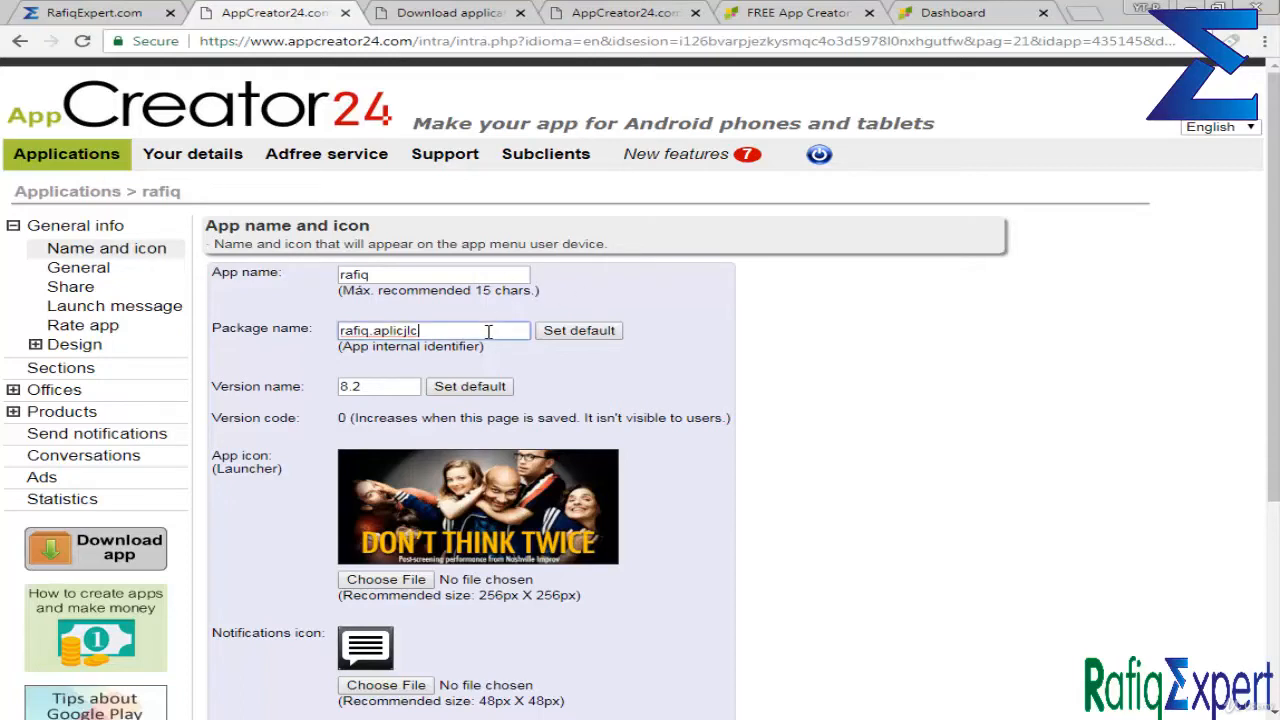
text(6767)
click(515, 357)
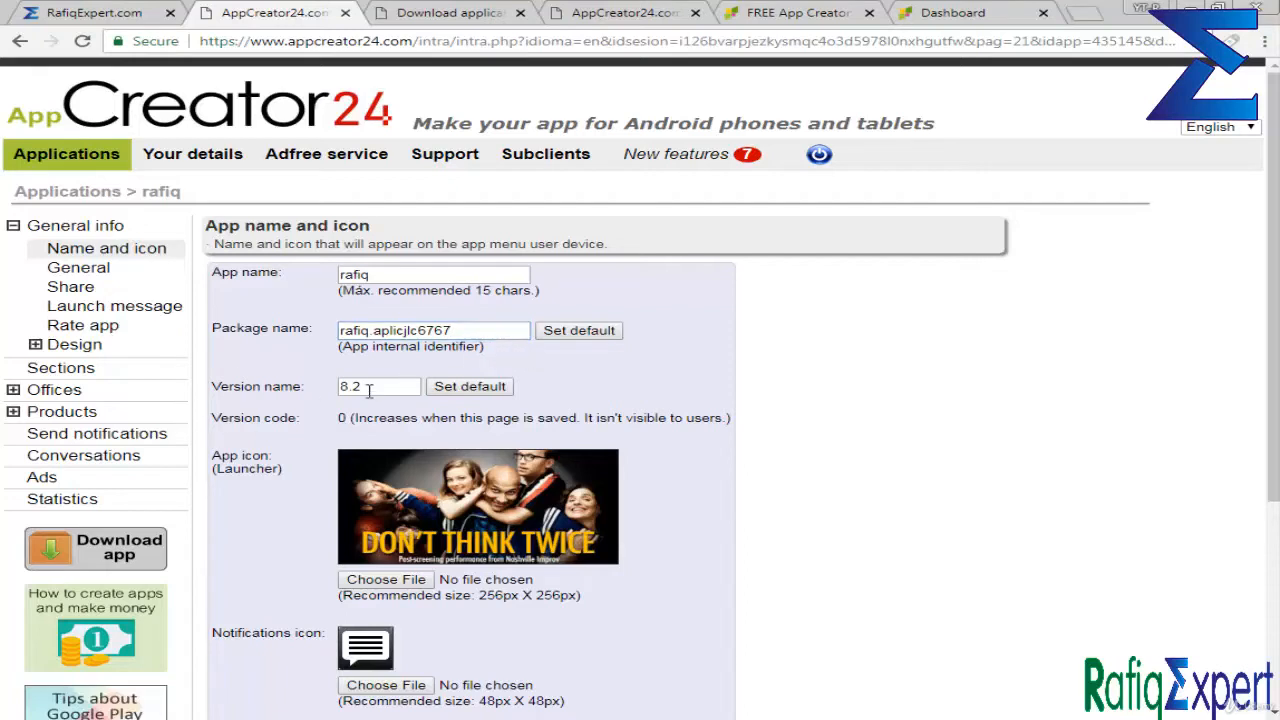
Set the app's version name to 6556.0.
drag(380, 391, 290, 386)
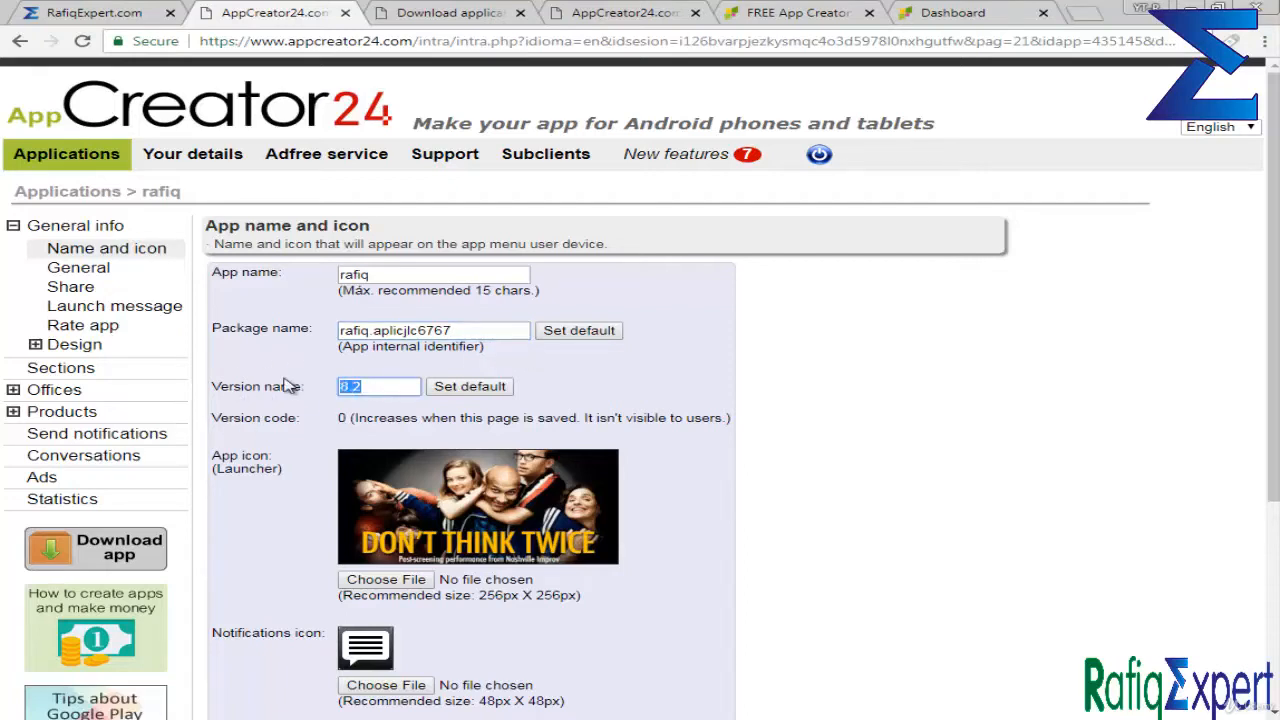
text(7565.6)
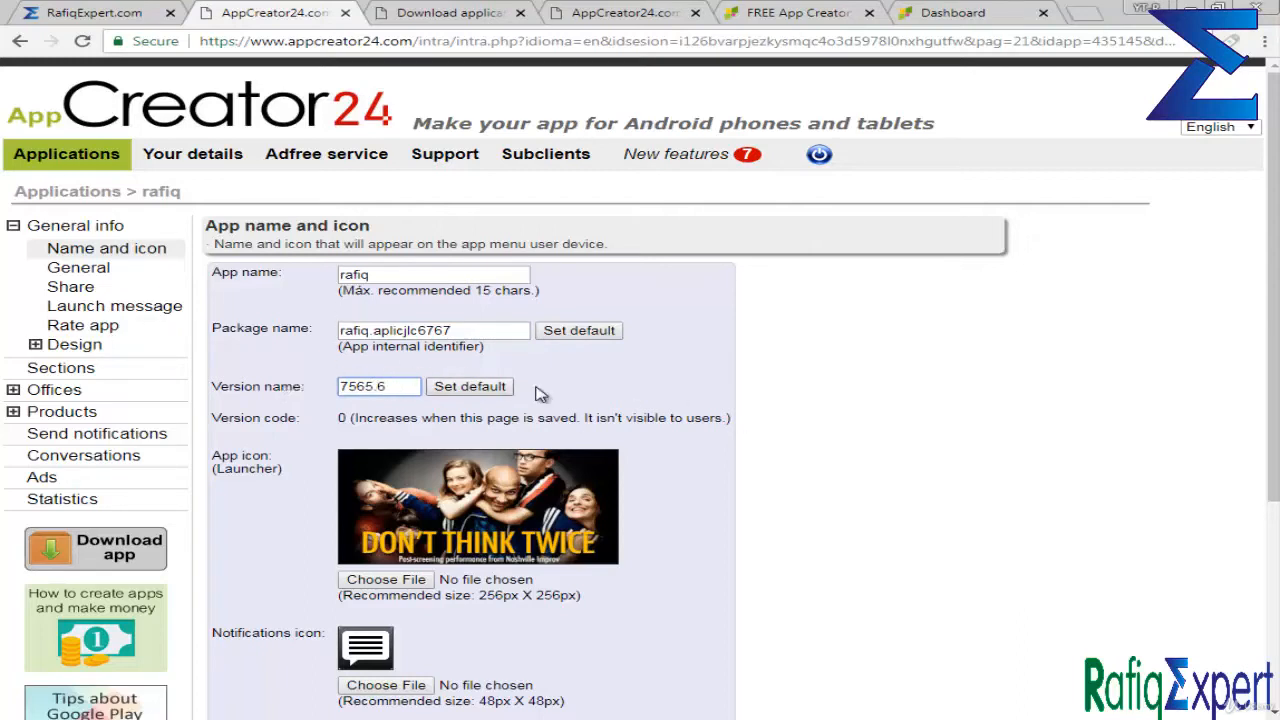
click(455, 403)
click(482, 388)
drag(380, 388, 215, 383)
text(6556.0)
click(605, 395)
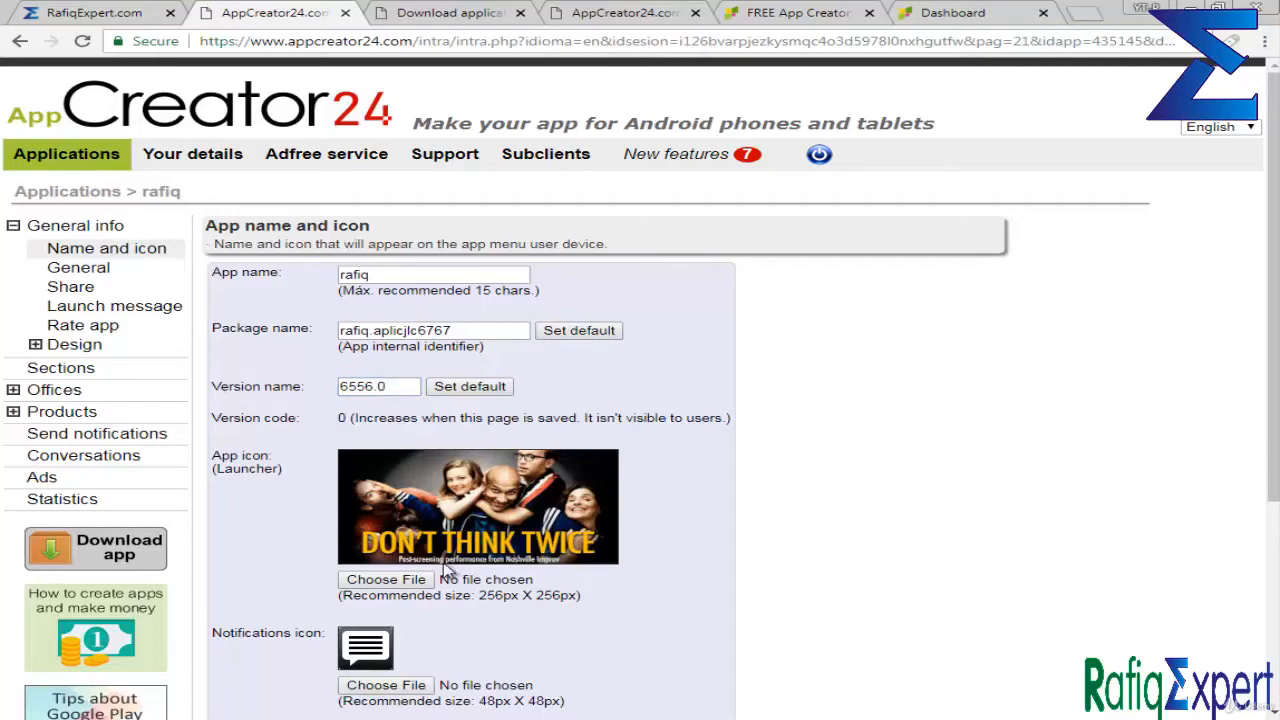
Review the recommended sizes of the app icon and notifications icon, and read the note beside the version code.
scroll(452, 455, down, 3)
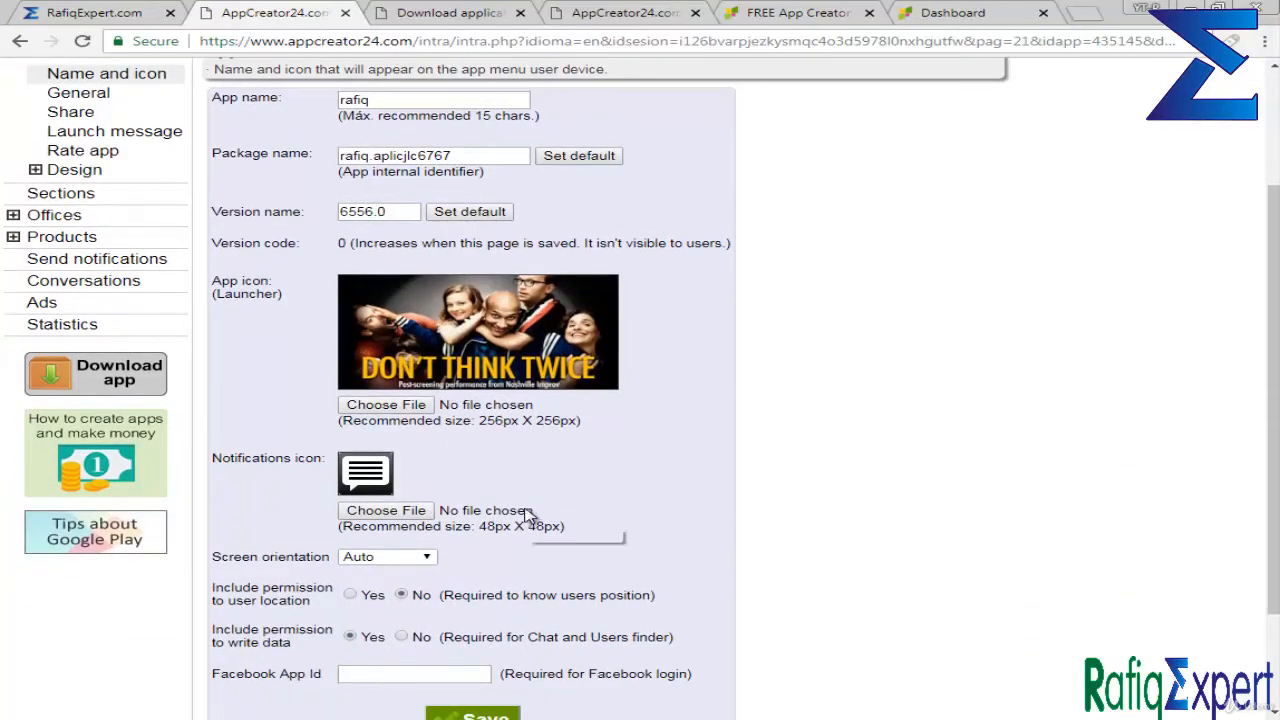
drag(374, 480, 488, 436)
click(470, 480)
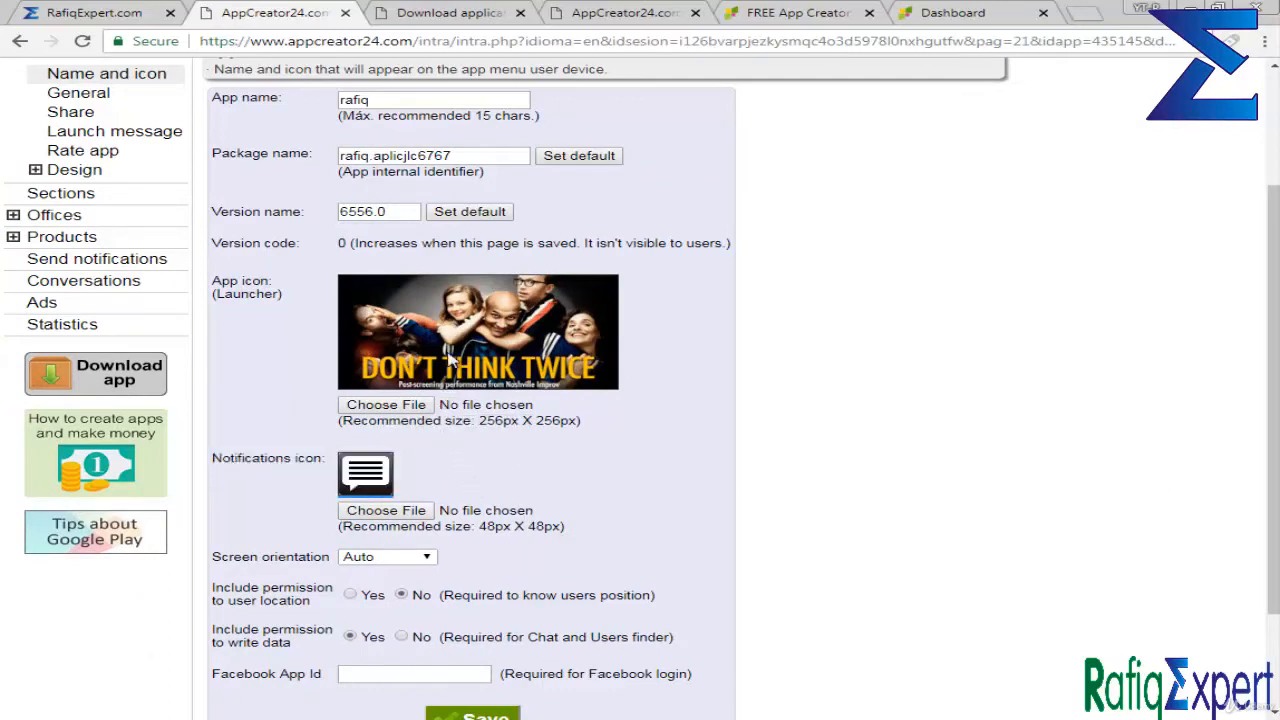
scroll(439, 458, down, 1)
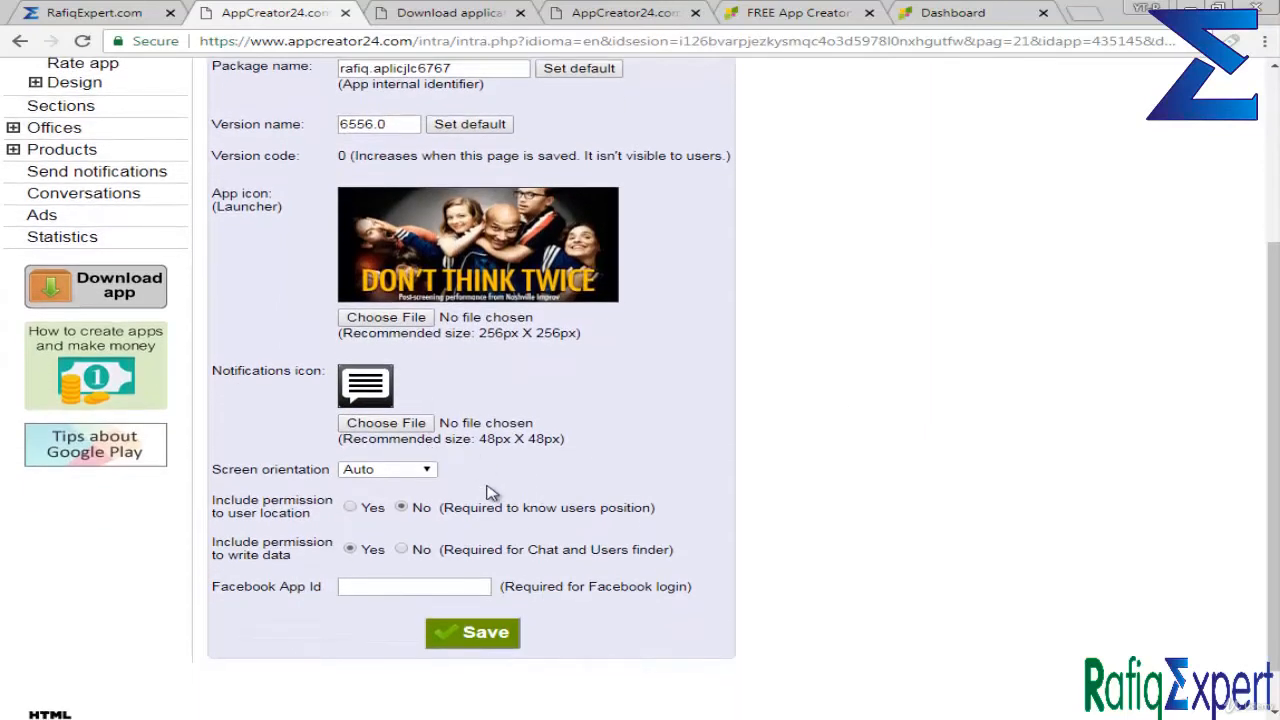
drag(483, 438, 545, 438)
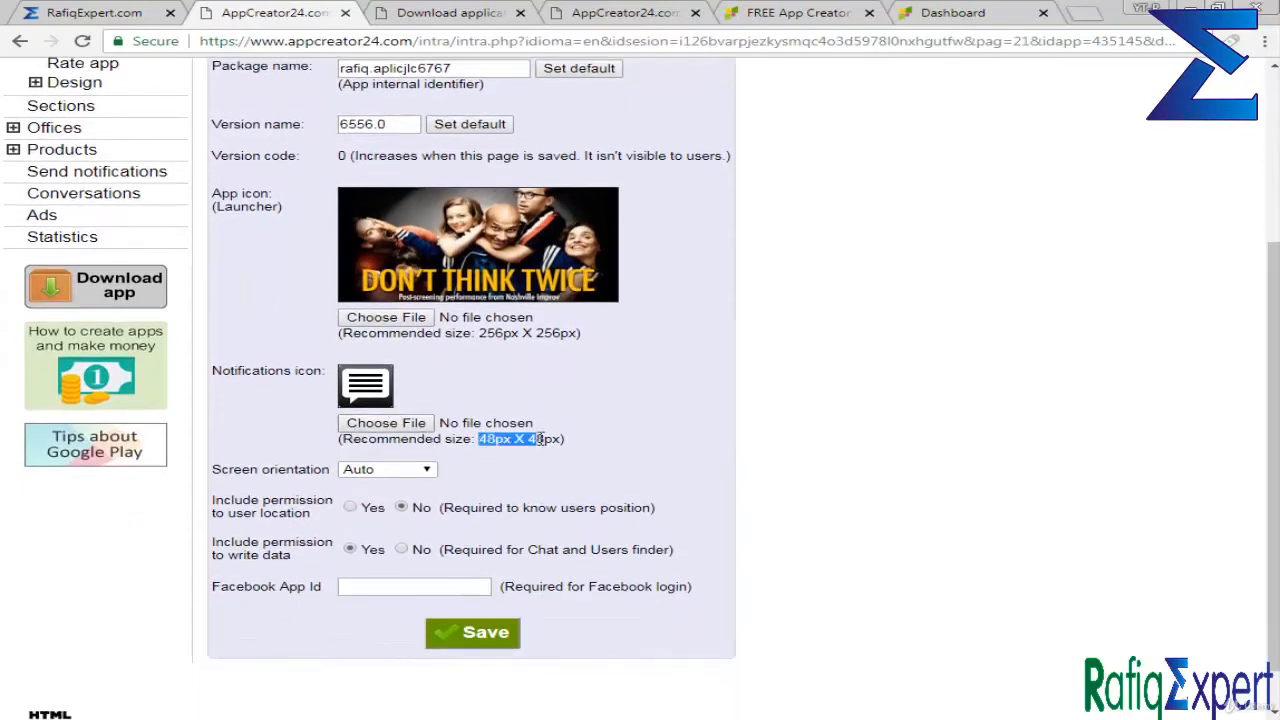
click(545, 438)
drag(479, 336, 575, 336)
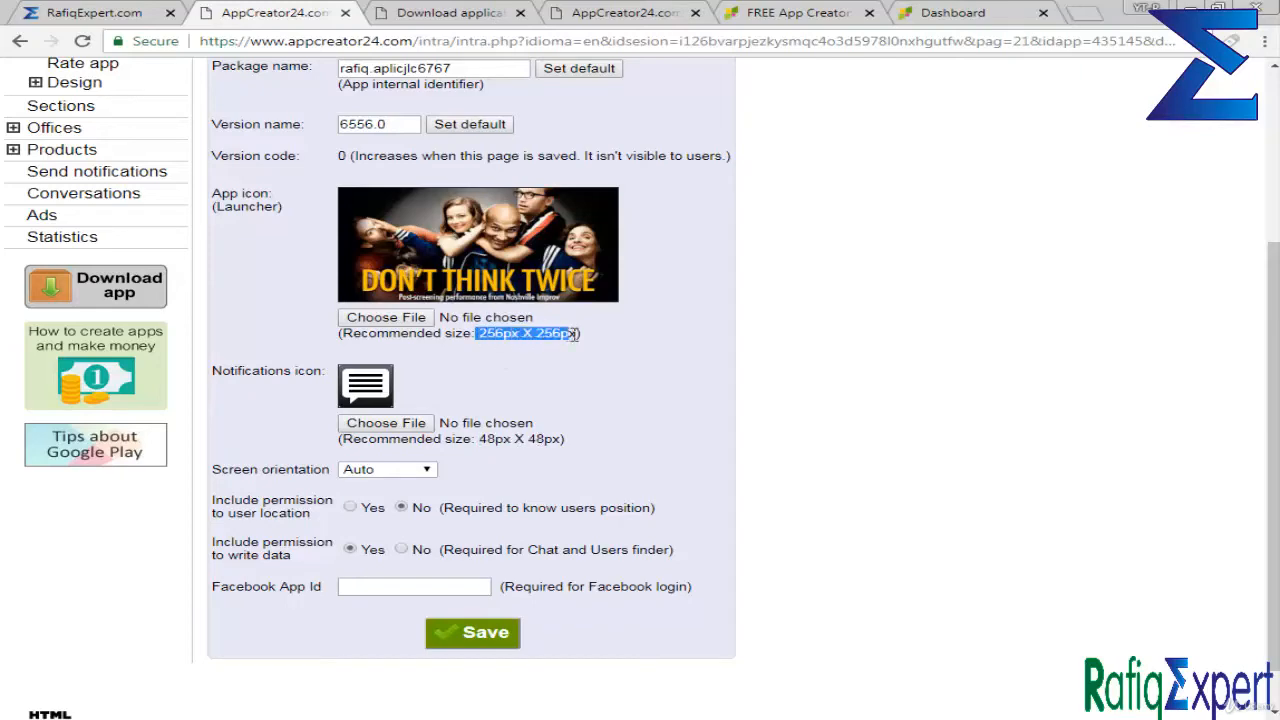
click(550, 400)
scroll(562, 398, up, 1)
scroll(562, 398, up, 3)
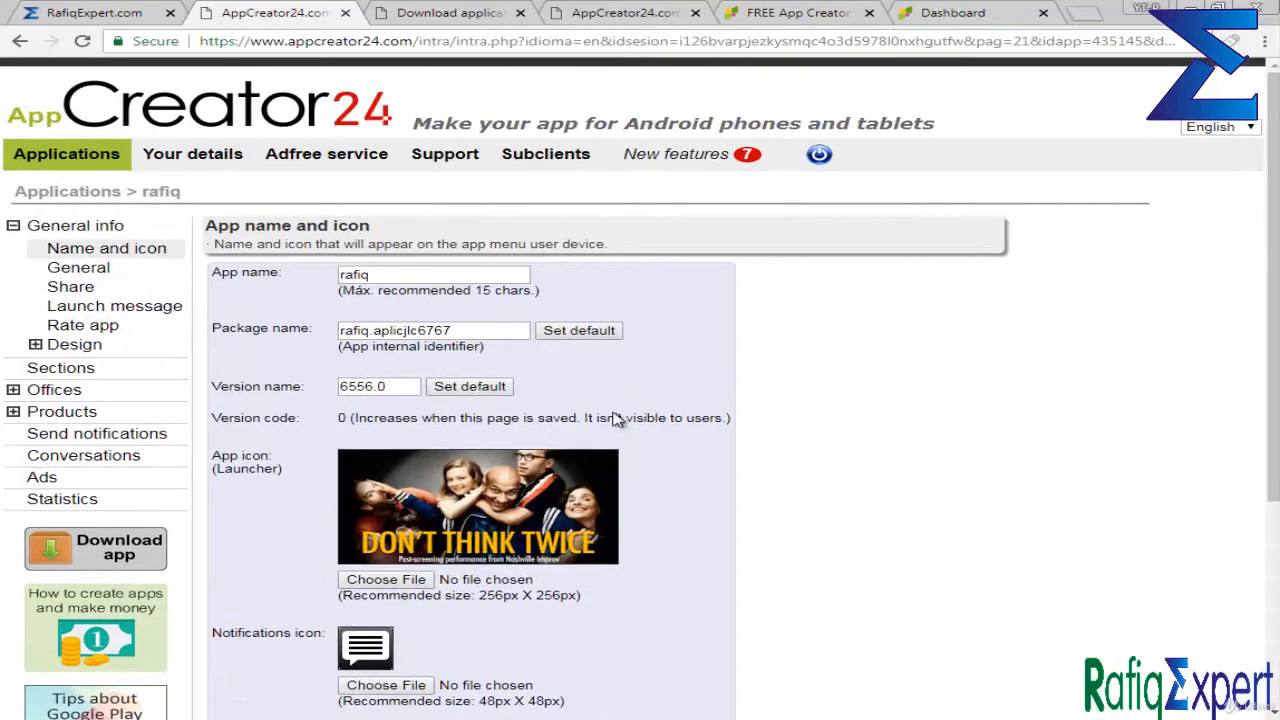
triple_click(623, 416)
click(636, 398)
Reload the app's download page and check whether the download is offered, comparing it with the Name and icon settings.
click(380, 12)
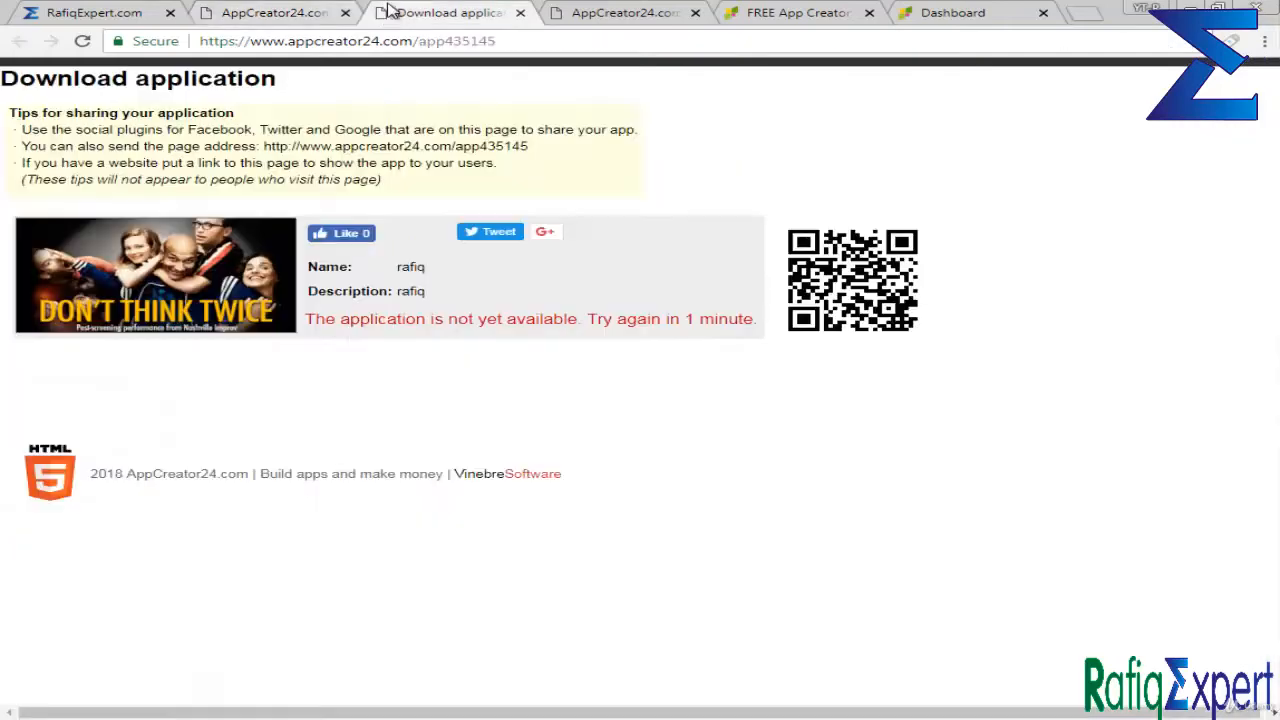
click(82, 41)
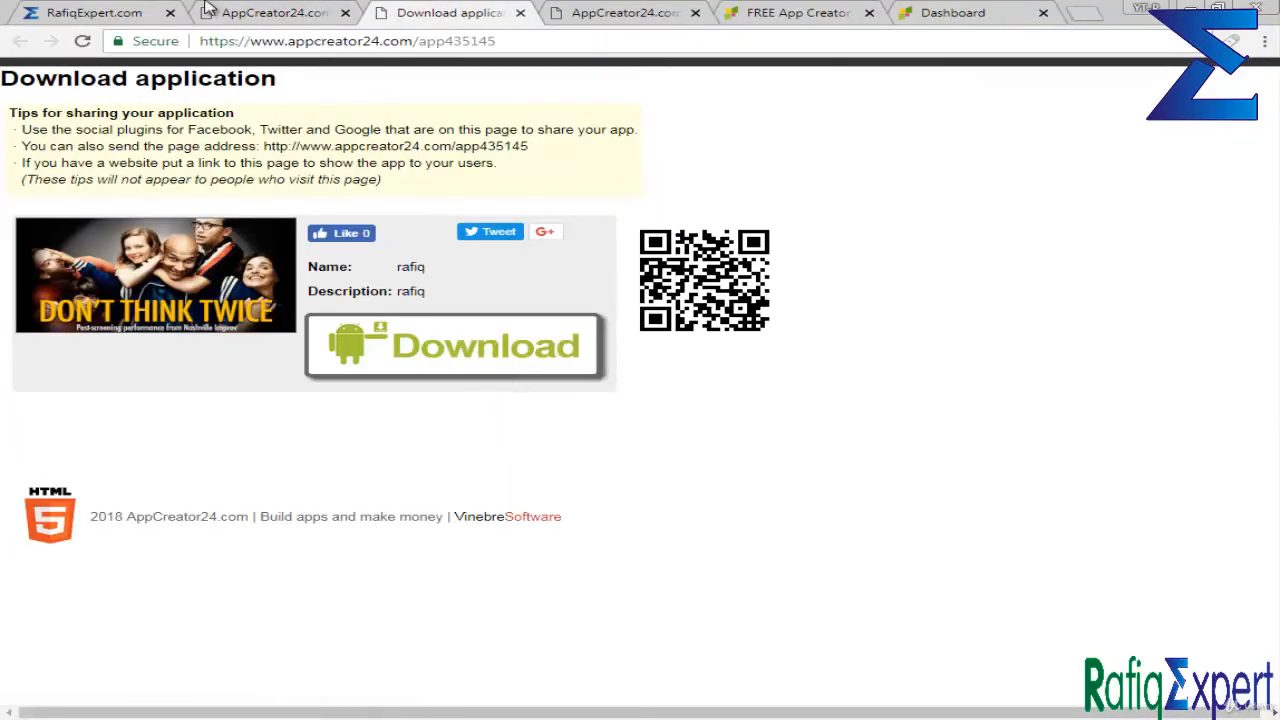
click(283, 13)
scroll(730, 405, down, 3)
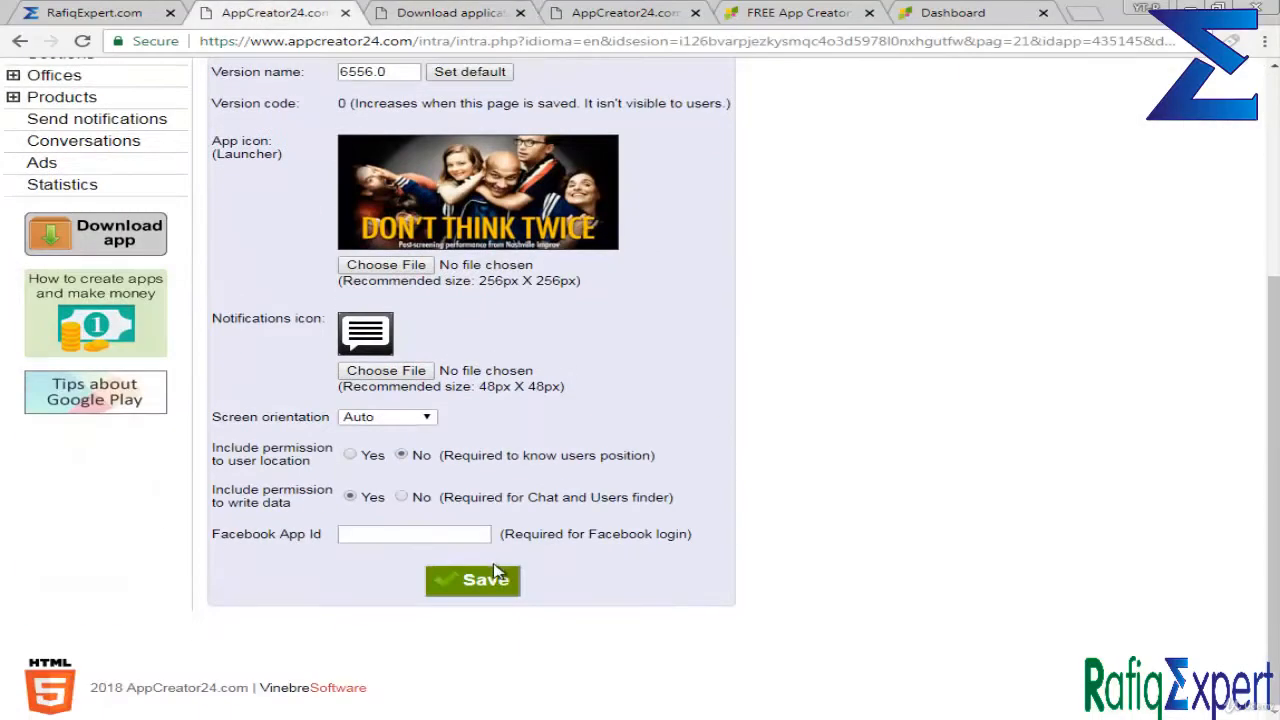
click(478, 10)
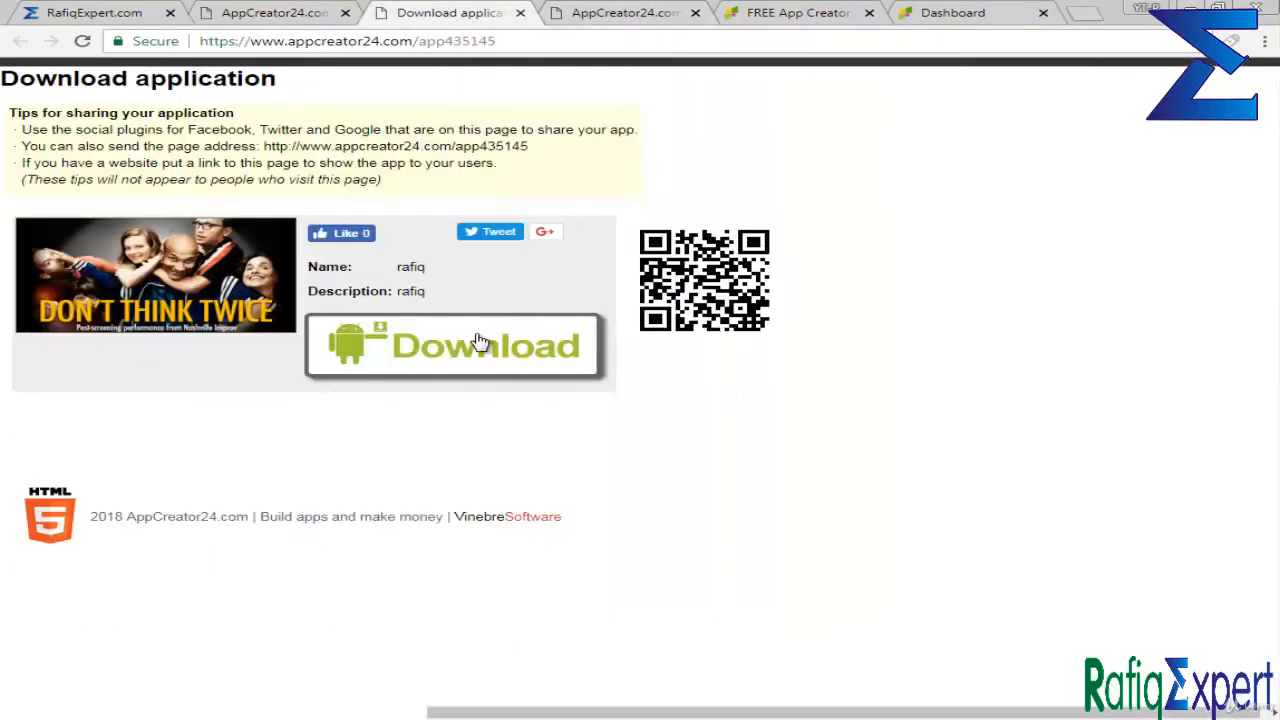
Recheck the Name and icon settings against the download page and save them in the app manager.
click(228, 8)
scroll(413, 446, up, 3)
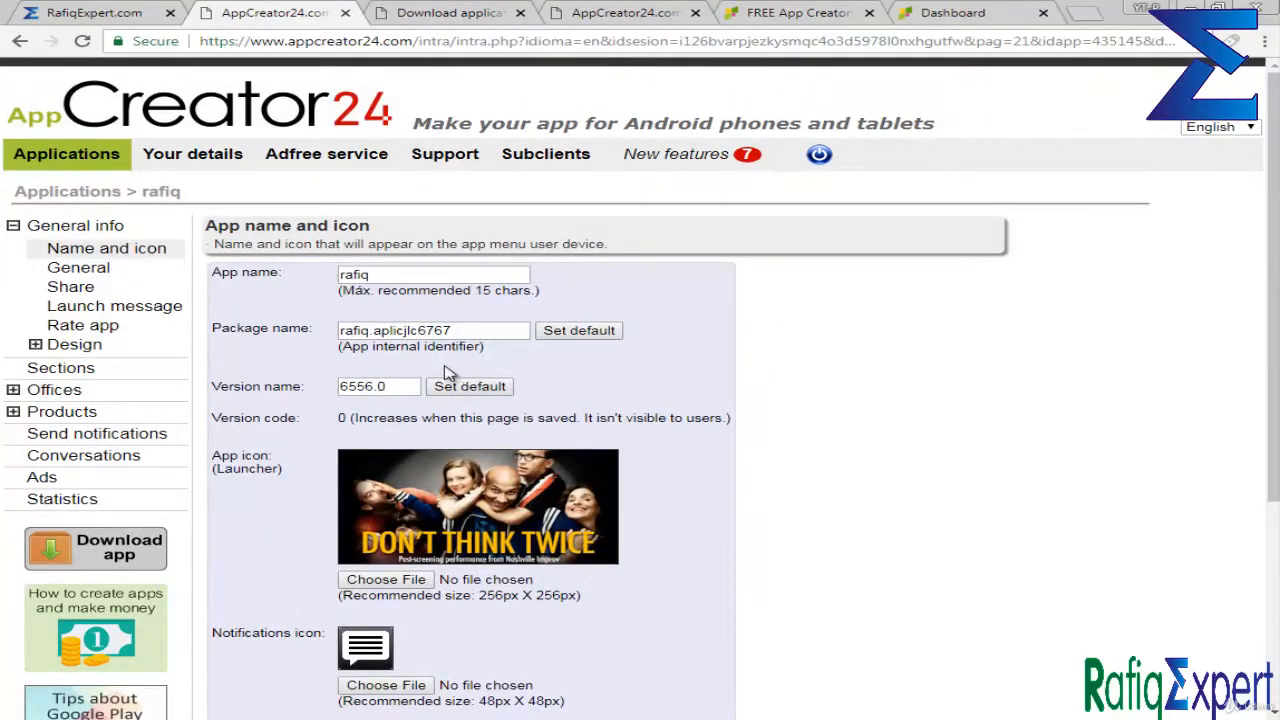
scroll(440, 375, down, 3)
click(433, 32)
click(440, 13)
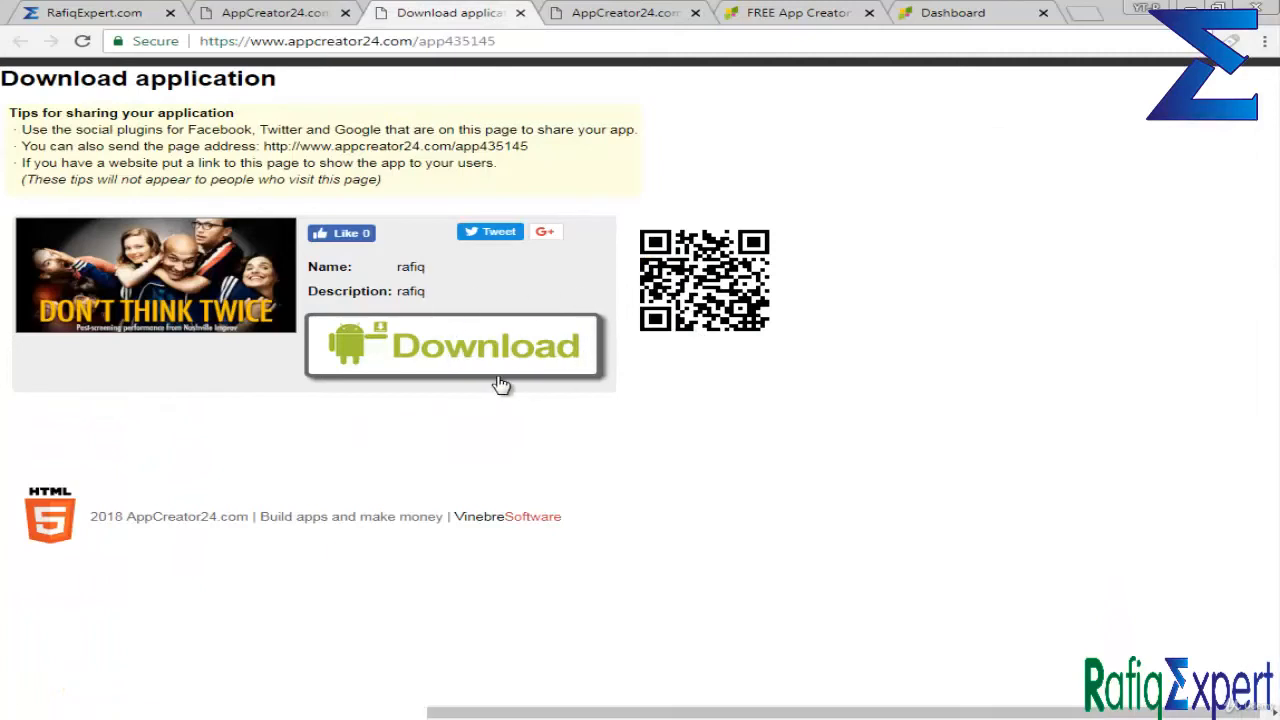
click(300, 13)
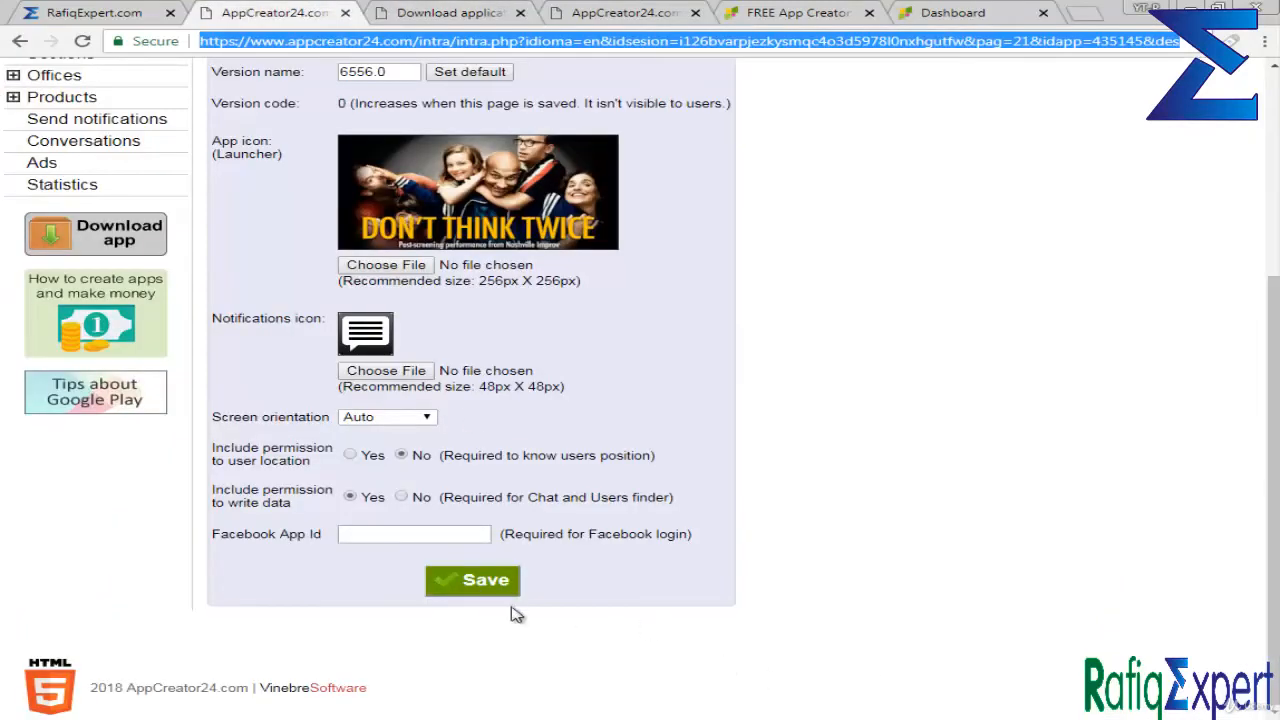
click(447, 15)
click(298, 13)
click(480, 580)
click(340, 343)
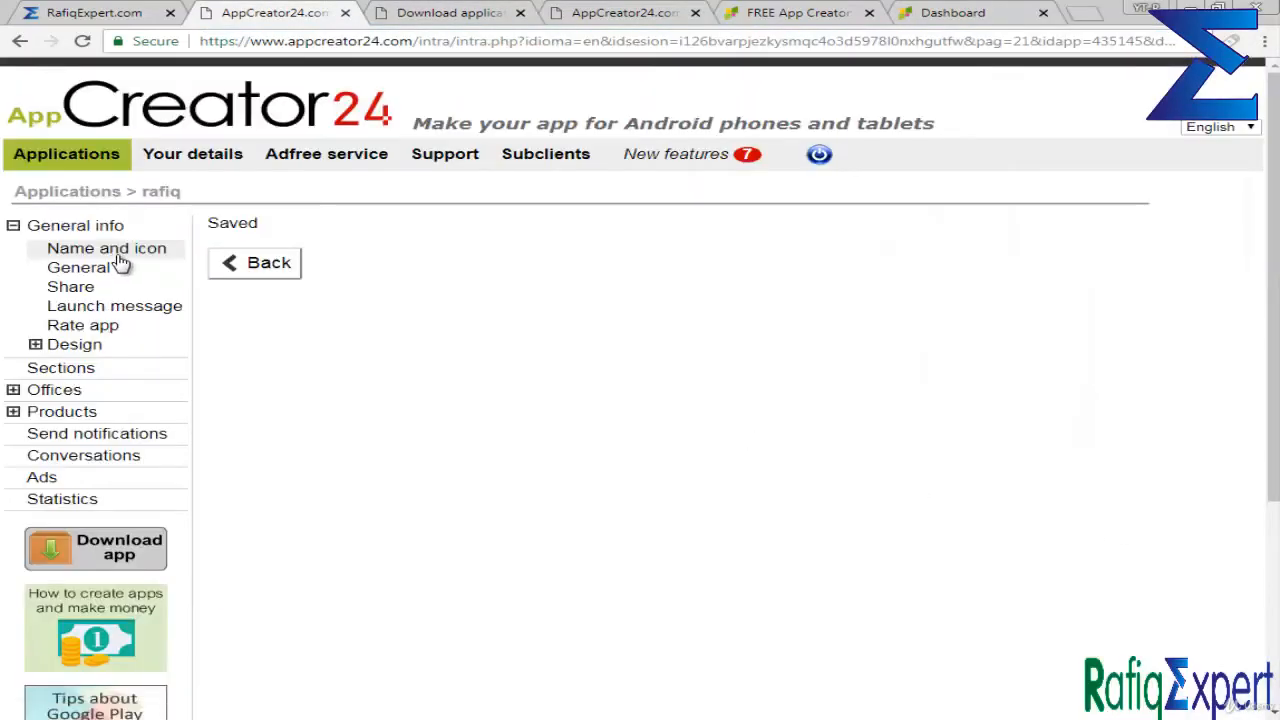
Reload the app's download page to see the effect of saving, and read the application's availability notice.
click(392, 12)
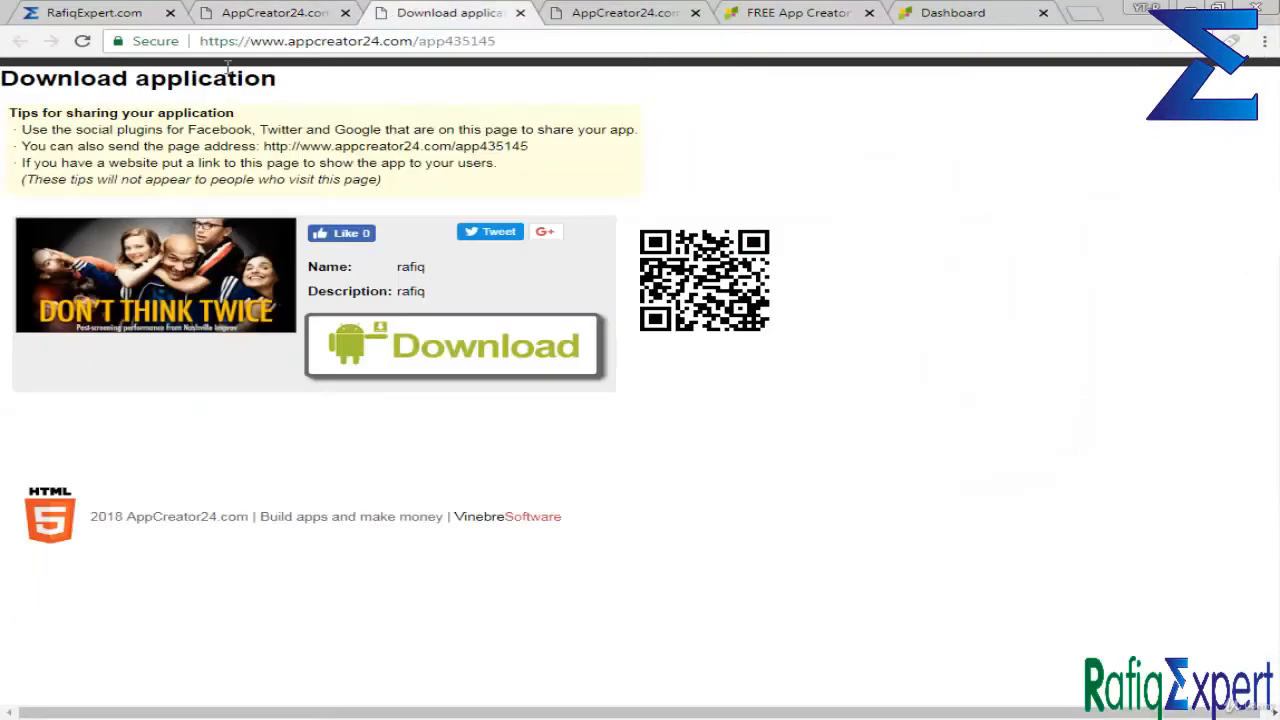
click(82, 41)
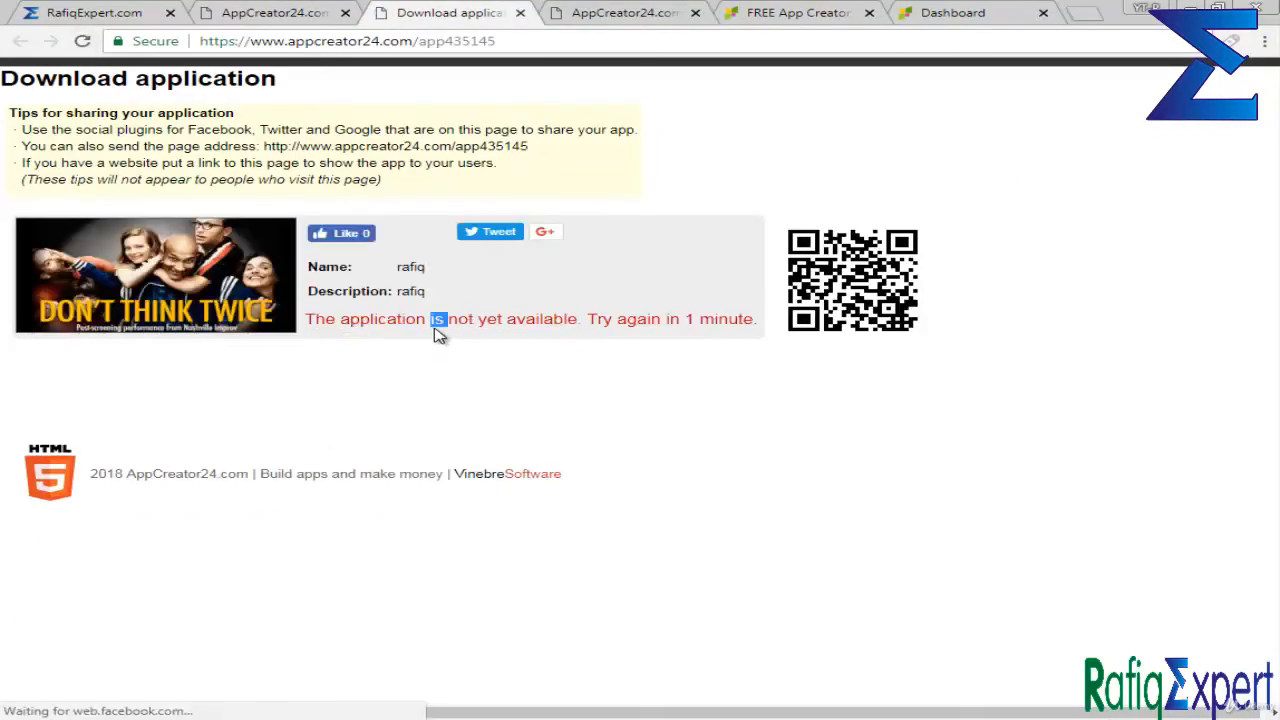
triple_click(486, 330)
double_click(484, 322)
triple_click(484, 326)
click(494, 337)
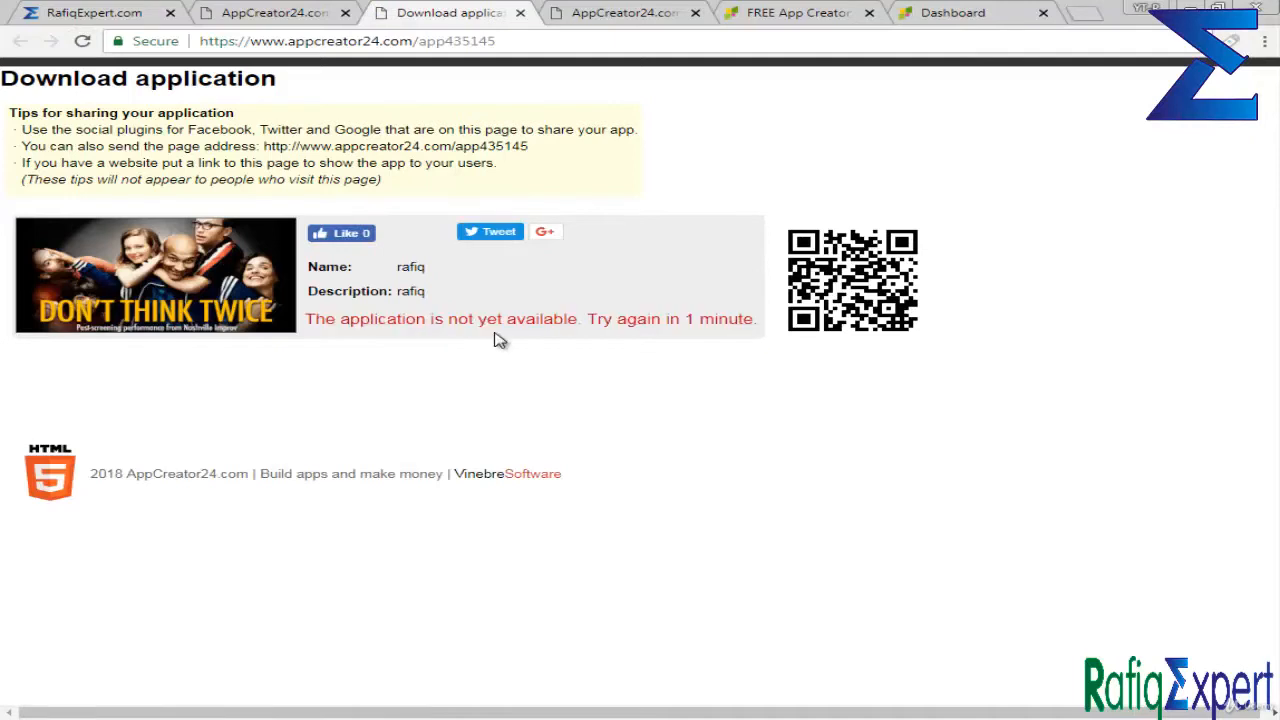
double_click(491, 316)
triple_click(491, 318)
click(560, 366)
triple_click(540, 318)
click(640, 376)
Open the app's General settings, review the primary language and app description, and set Show notices about updates to No.
click(325, 13)
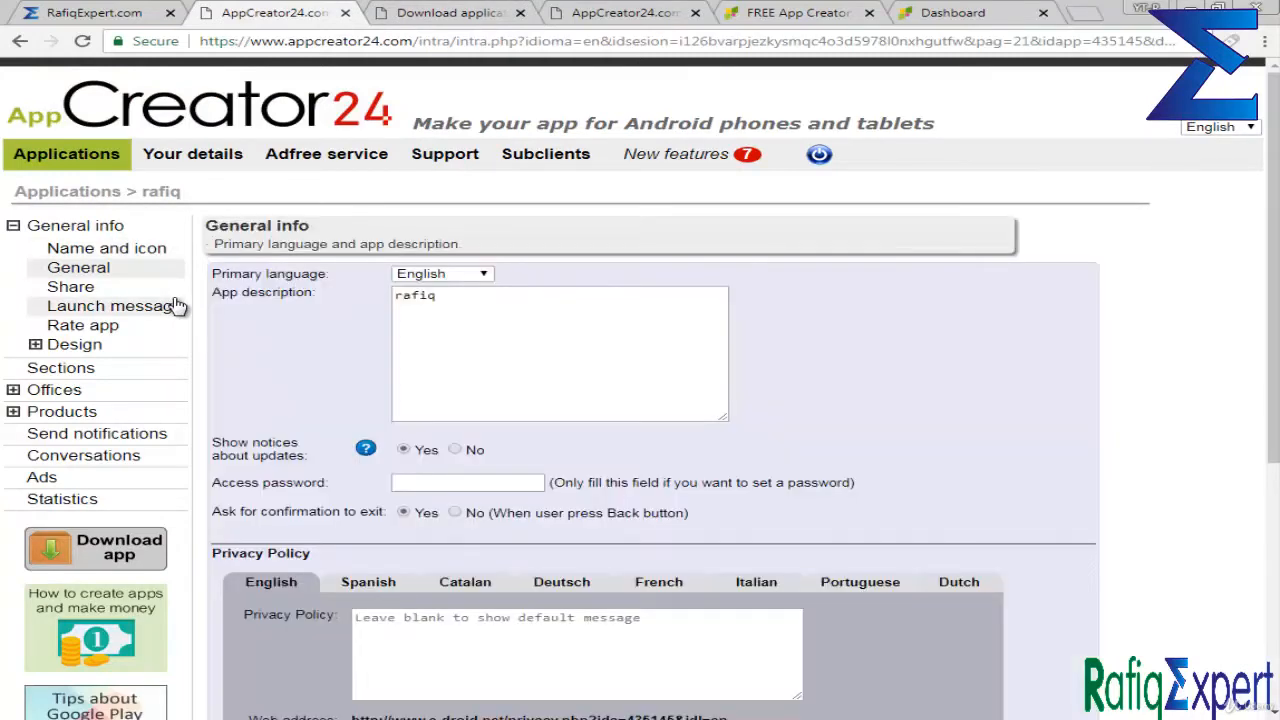
click(448, 277)
click(449, 279)
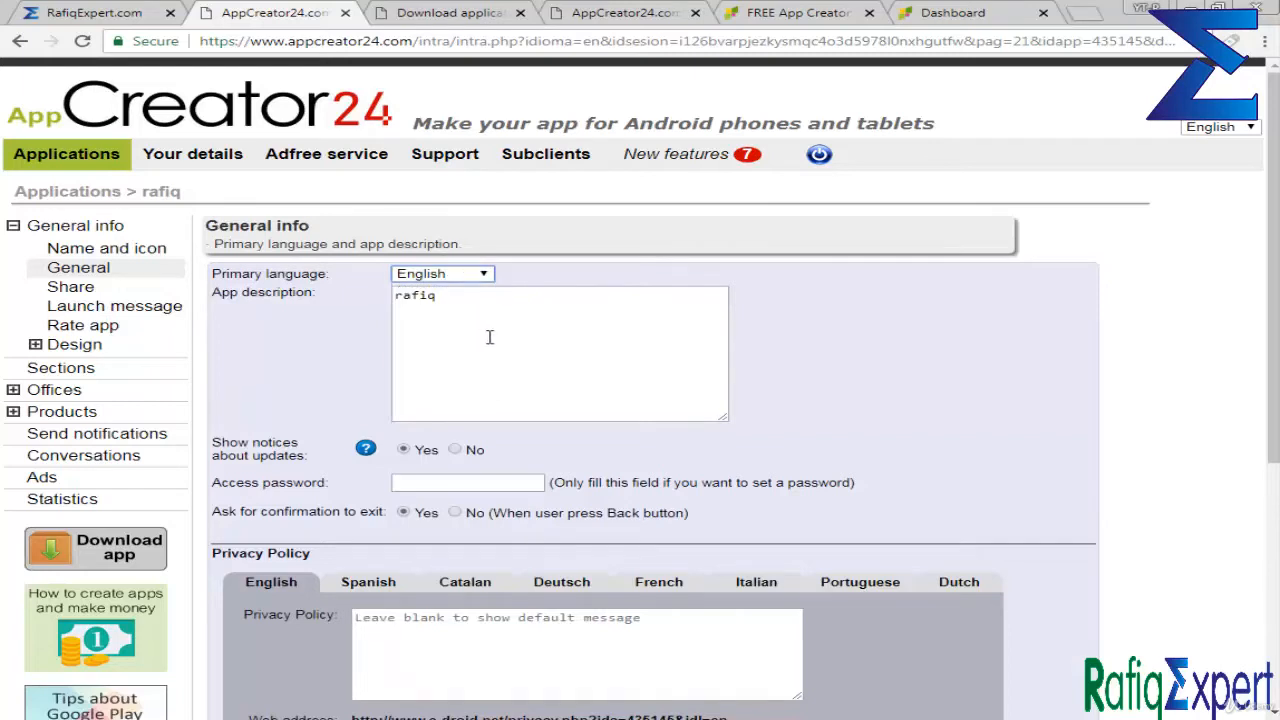
click(486, 329)
scroll(491, 304, down, 1)
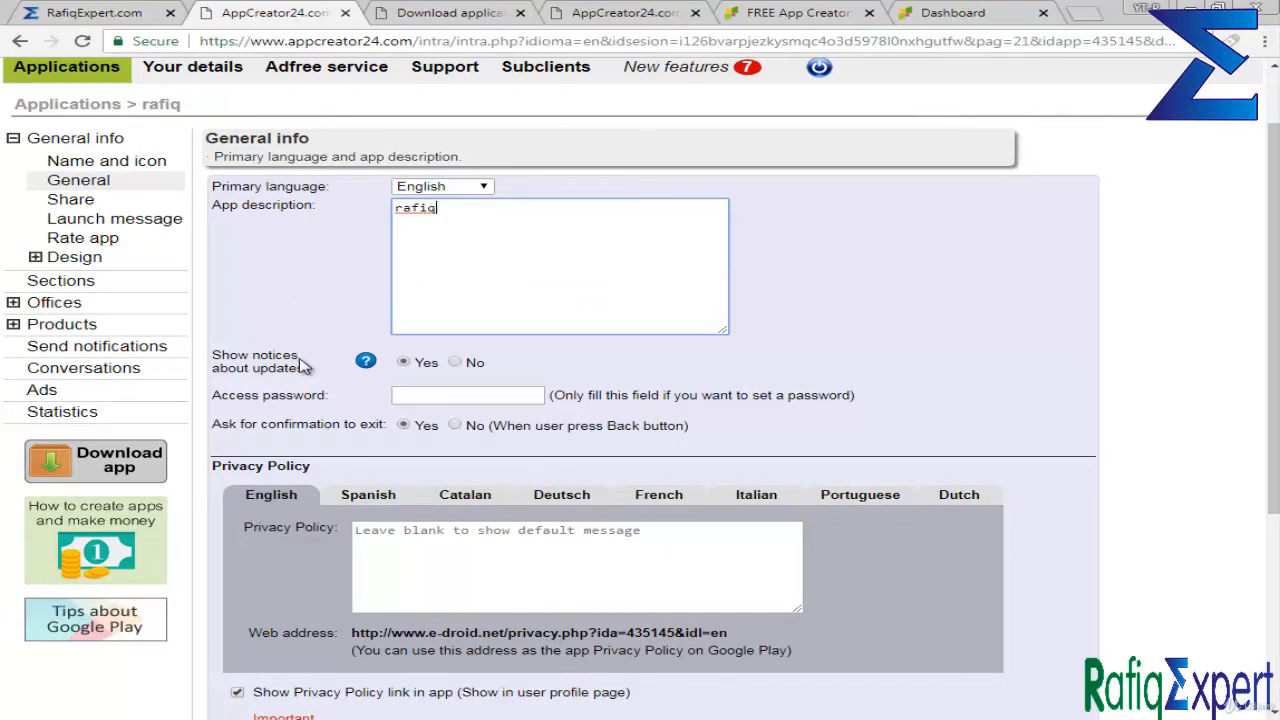
mouse_move(366, 370)
click(455, 364)
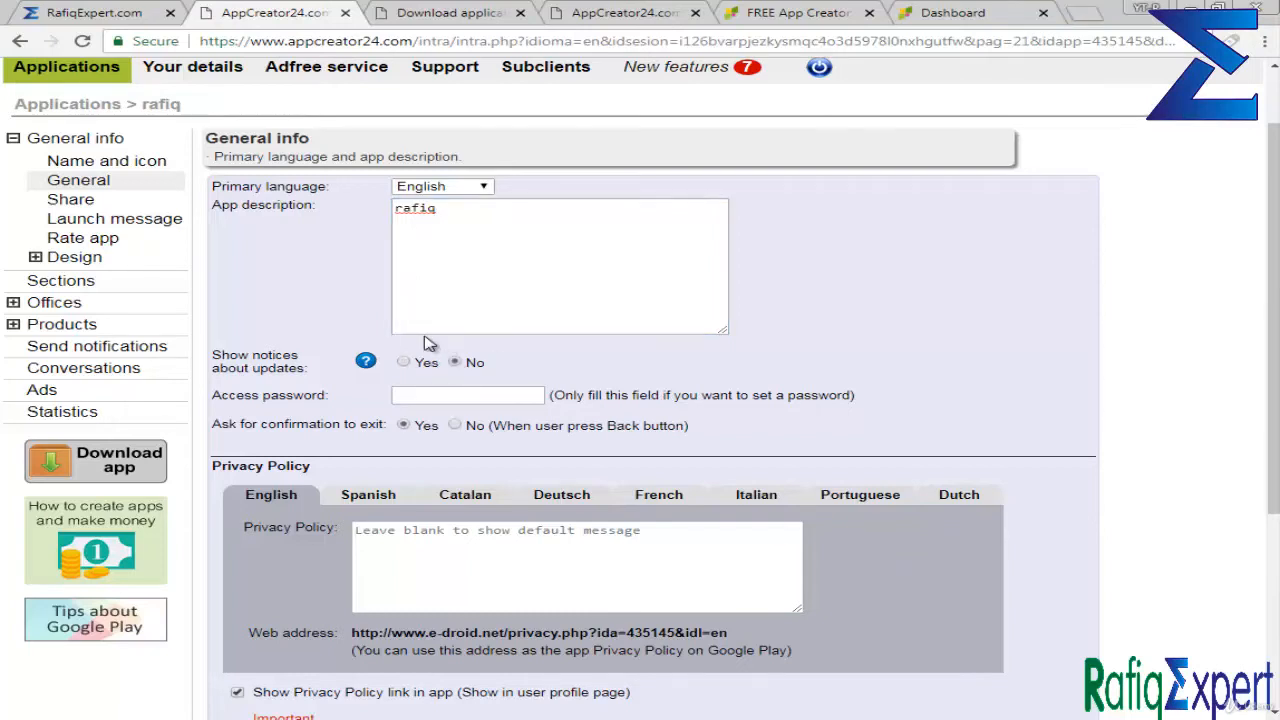
Examine the access password note, the exit confirmation option and the Privacy Policy section of the General settings.
triple_click(690, 398)
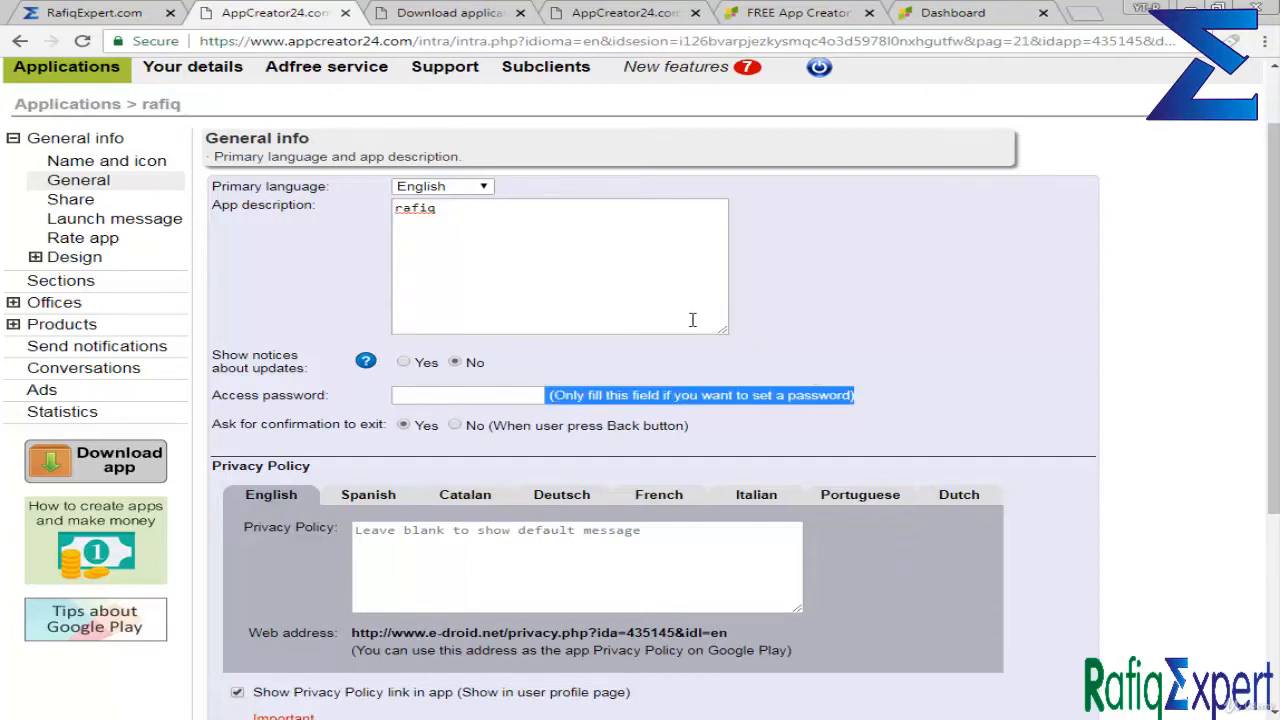
click(659, 393)
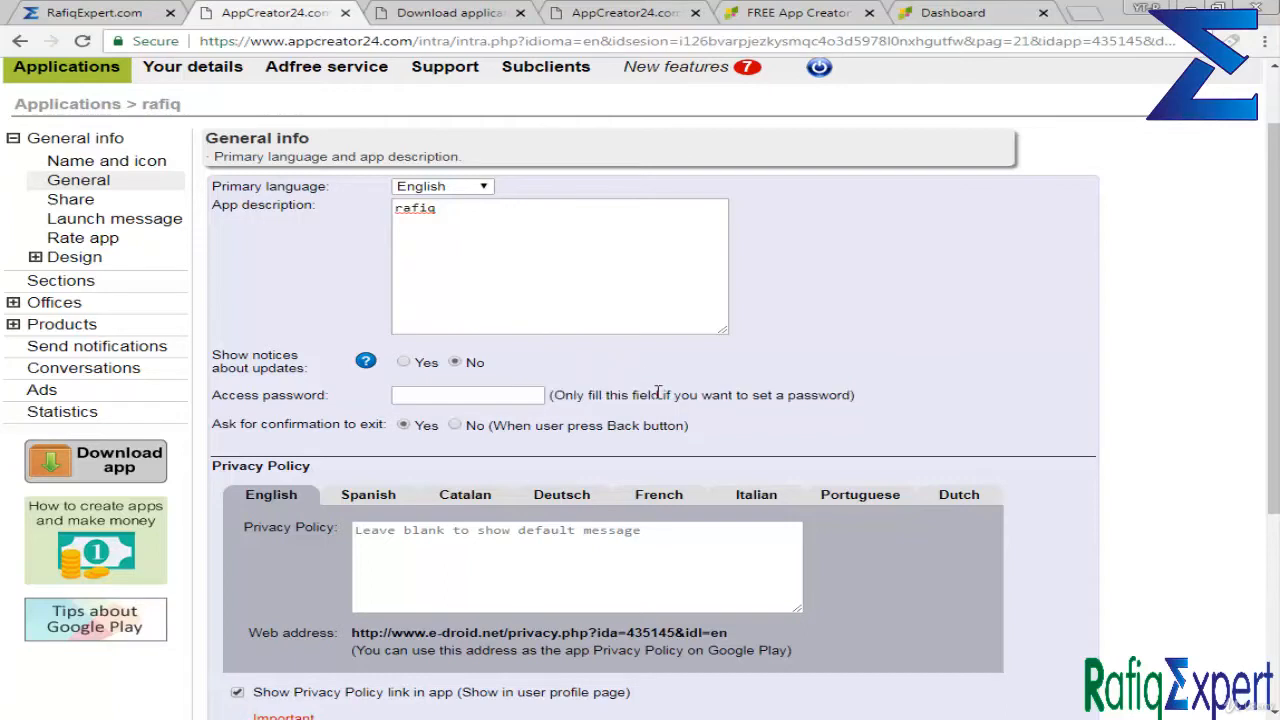
double_click(650, 395)
triple_click(613, 395)
click(473, 397)
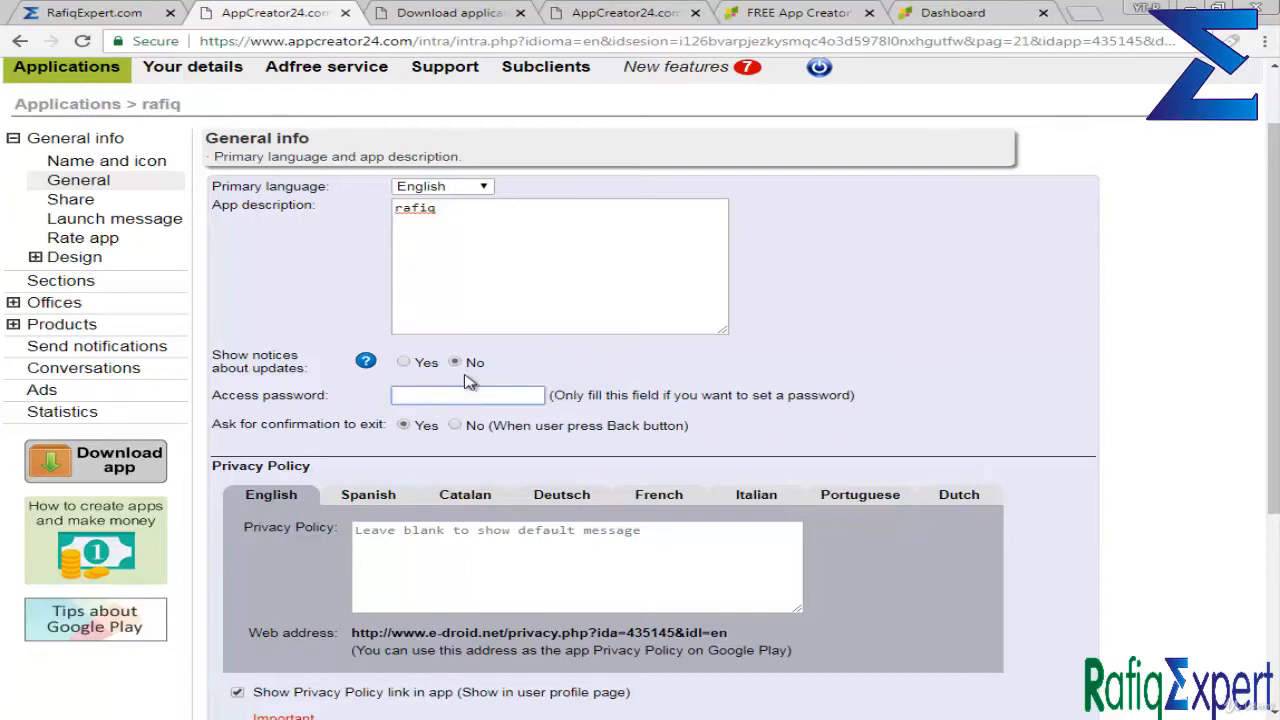
click(283, 402)
click(281, 403)
drag(367, 425, 381, 425)
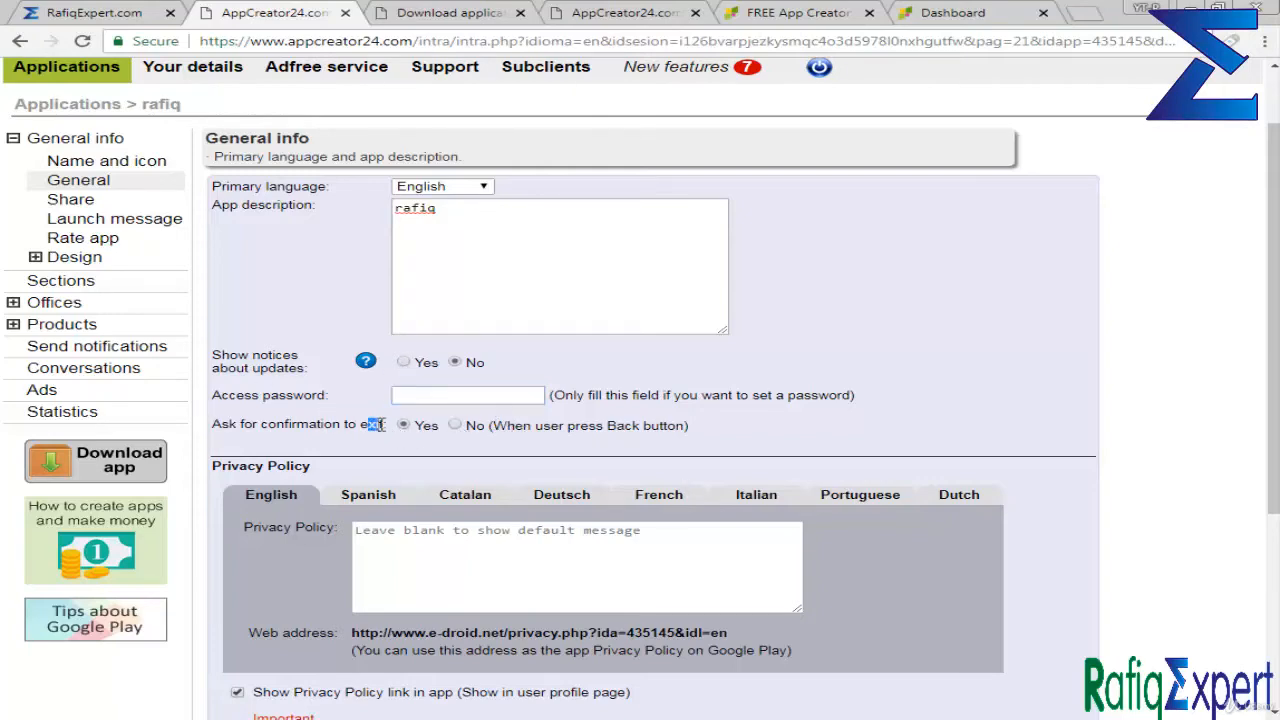
click(379, 425)
scroll(380, 380, down, 2)
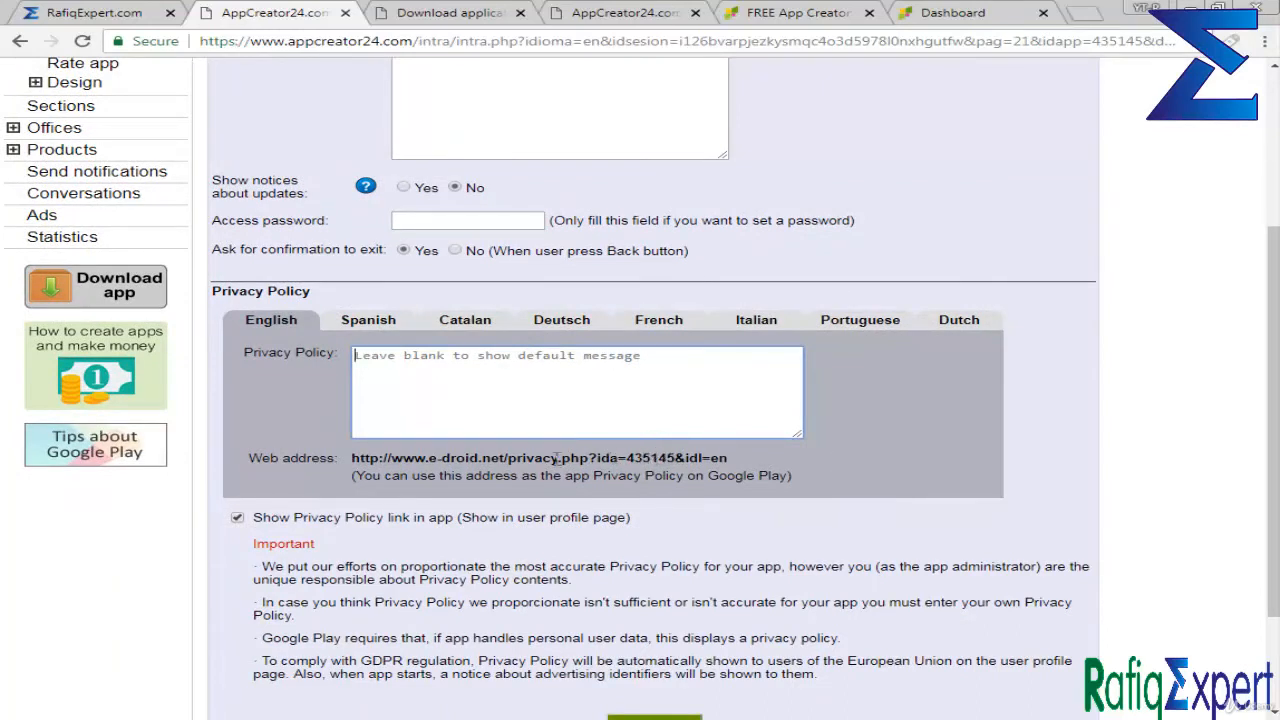
Select the Privacy Policy web address in the General settings and open it in a new browser tab.
triple_click(294, 356)
click(296, 371)
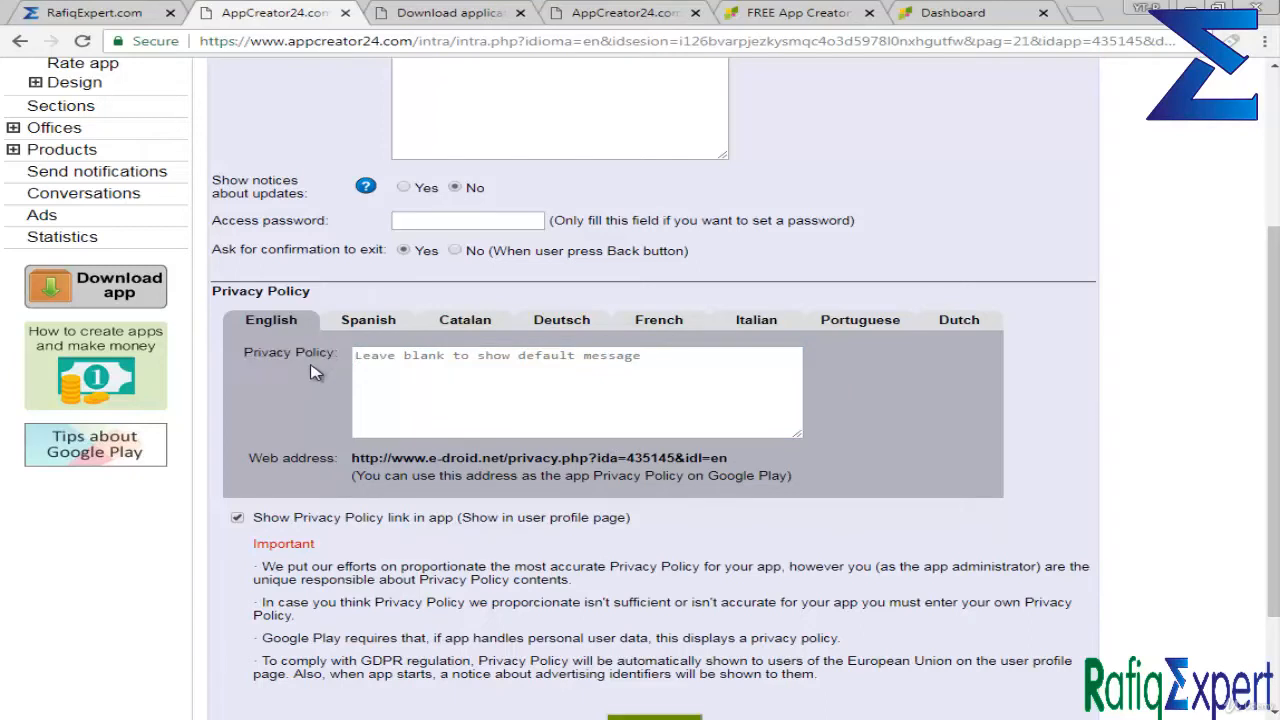
click(456, 373)
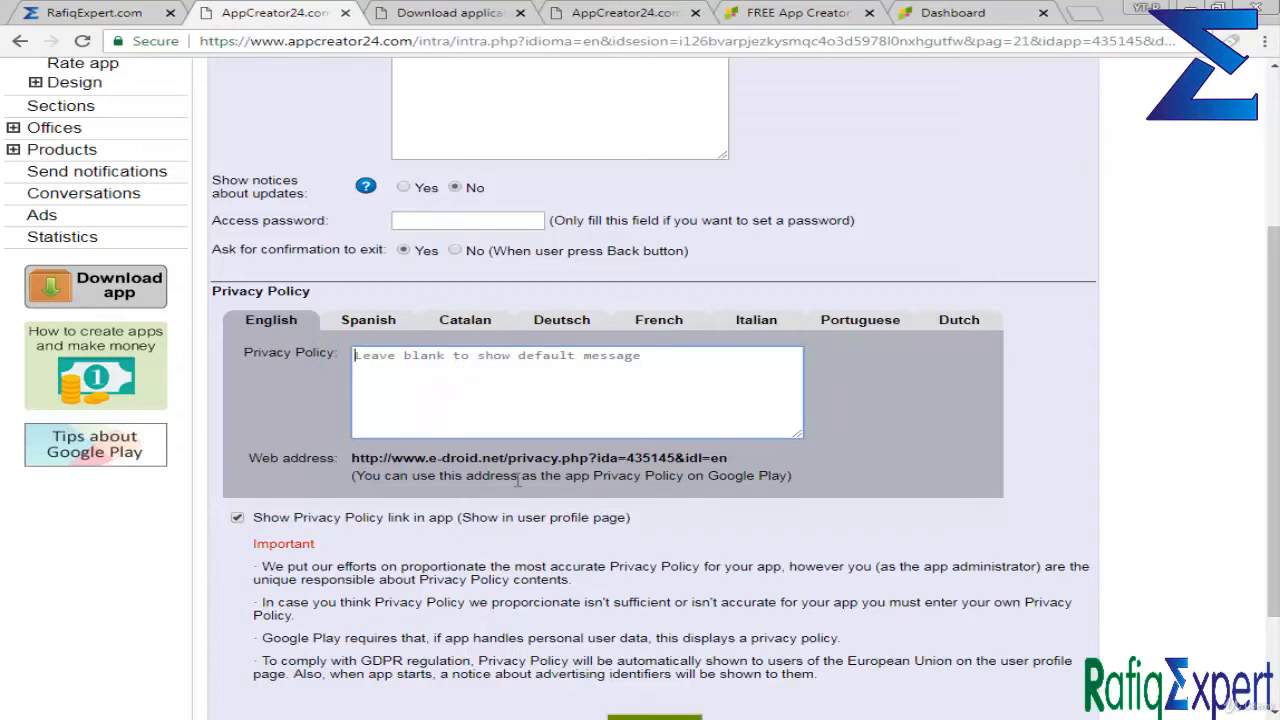
click(560, 457)
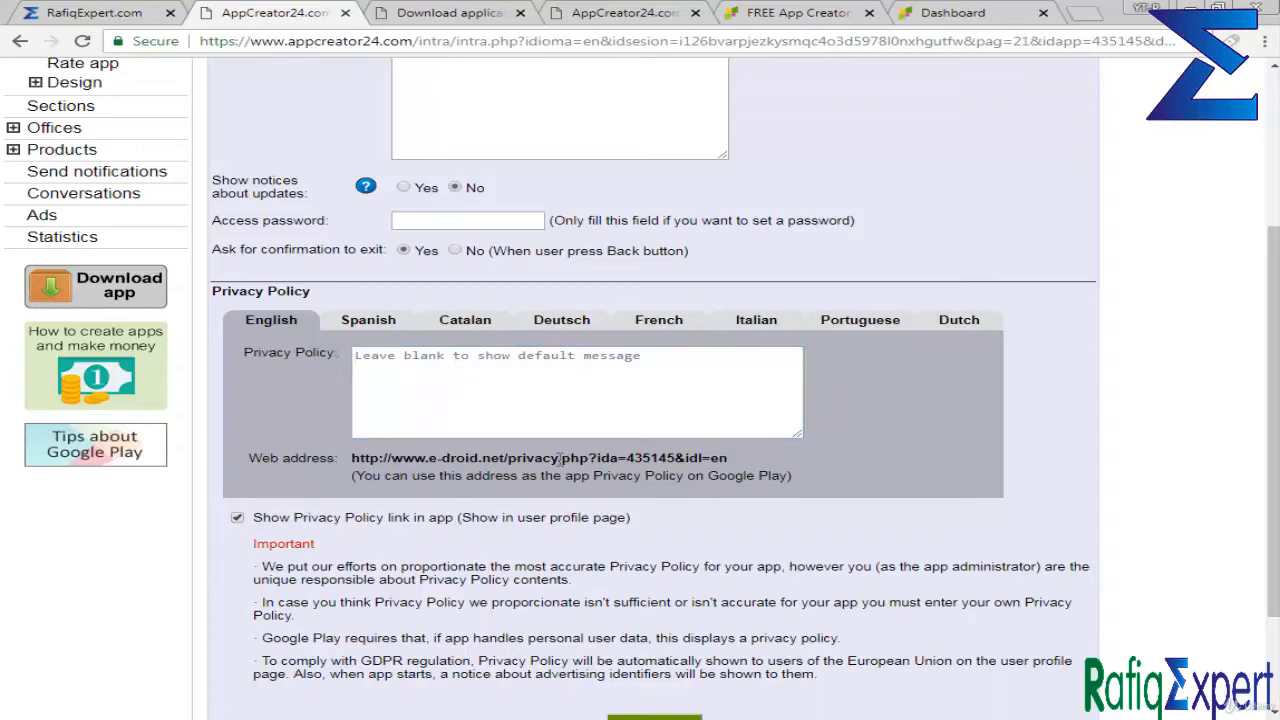
triple_click(560, 457)
right_click(546, 455)
click(671, 489)
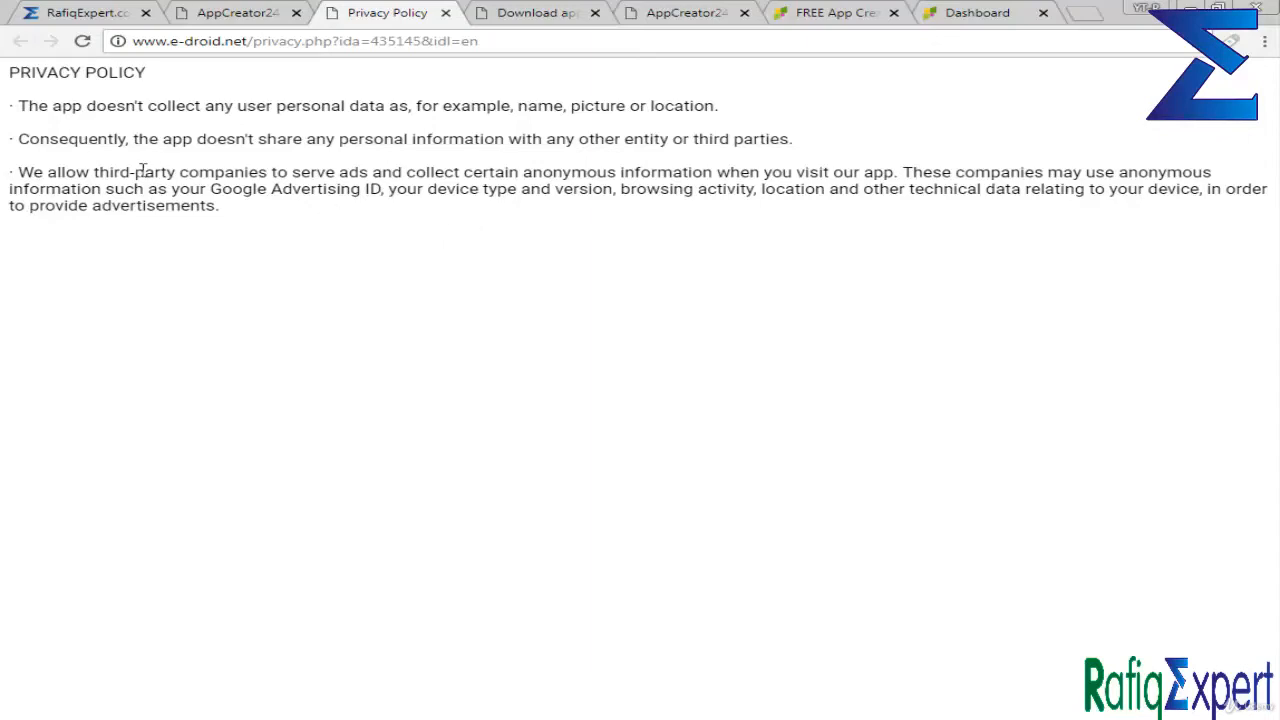
Read the default privacy policy's paragraph on third-party ads and return to the General settings.
drag(142, 170, 477, 190)
click(453, 171)
triple_click(927, 173)
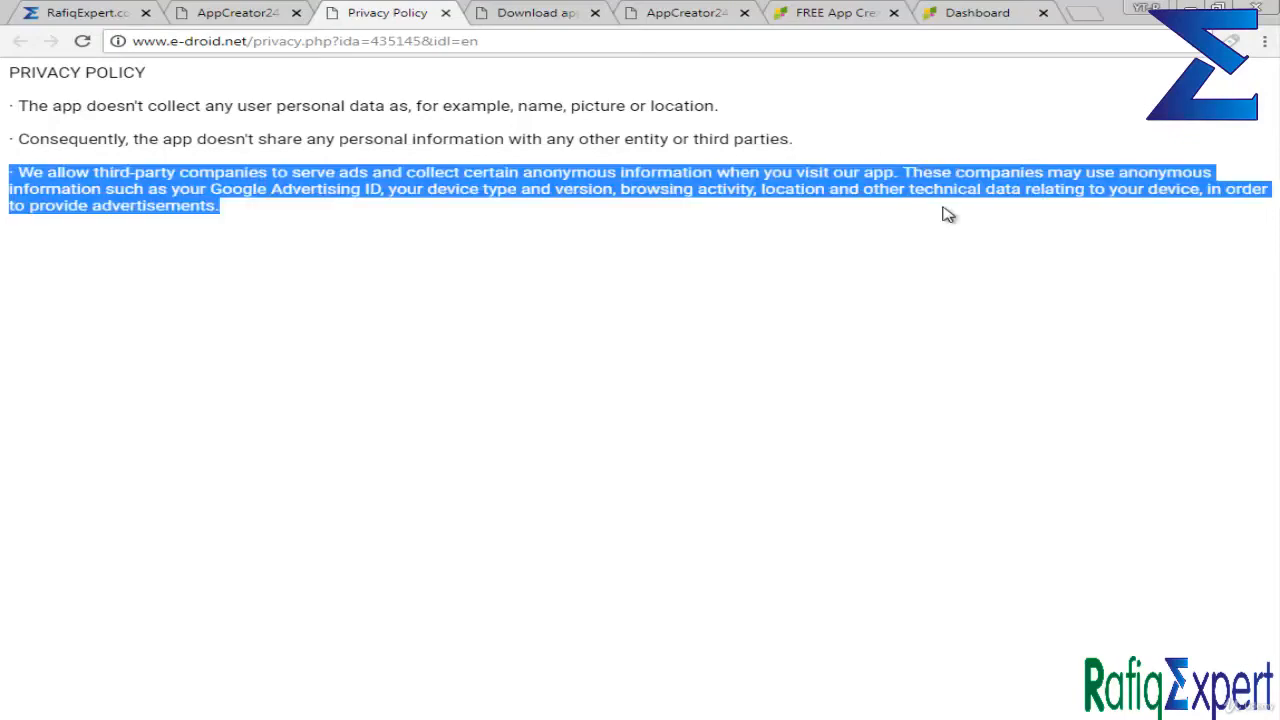
click(934, 226)
click(266, 11)
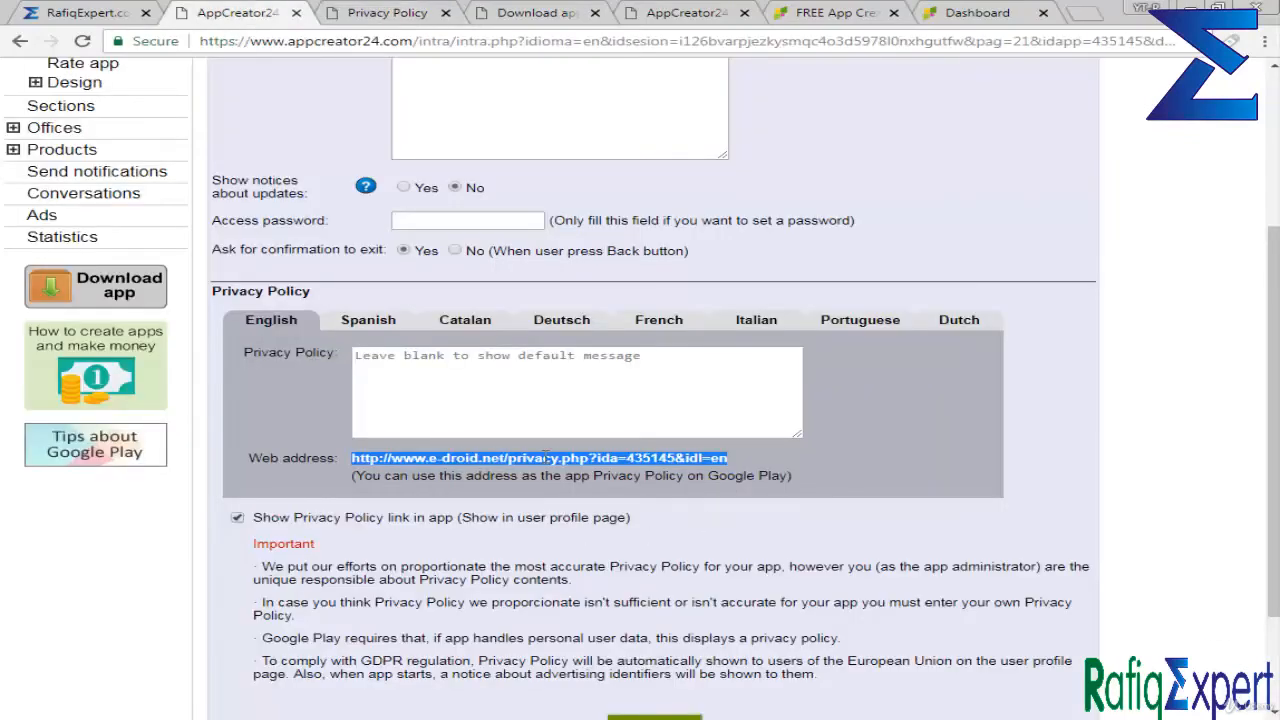
Compare the blank Privacy Policy field with the default policy's statement on collecting personal data.
right_click(571, 463)
click(588, 470)
click(437, 383)
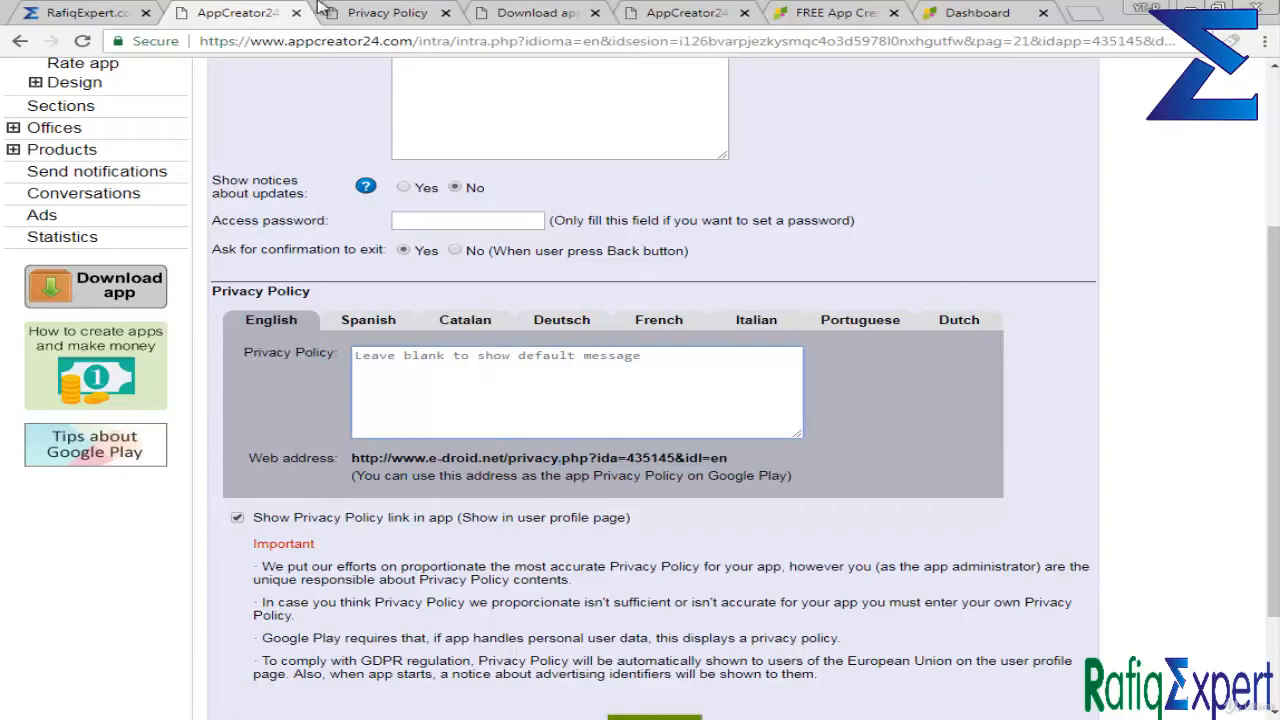
key(ctrl+Tab)
drag(430, 221, 188, 107)
click(190, 108)
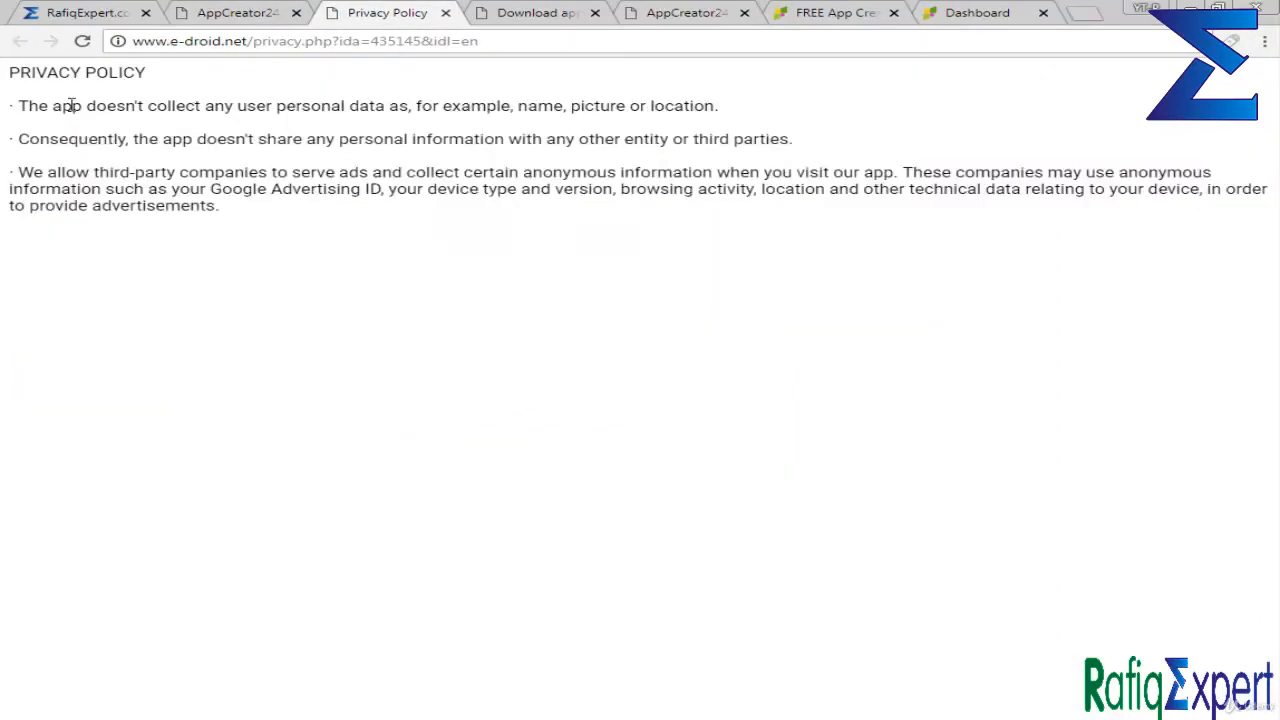
drag(62, 105, 175, 163)
click(182, 95)
key(ctrl+shift+Tab)
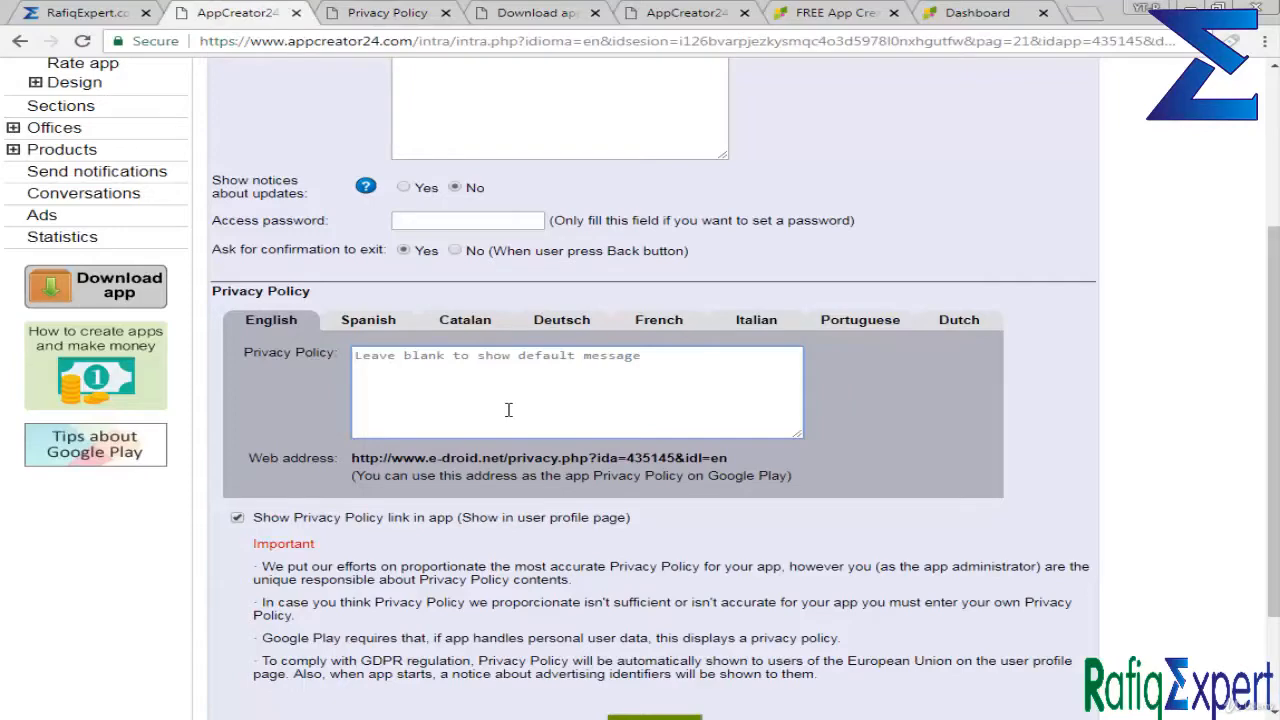
Try the sample text "uyutyutyu" in the English Privacy Policy field, clear it, and recheck the default policy page.
click(508, 409)
text(uyutyutyu)
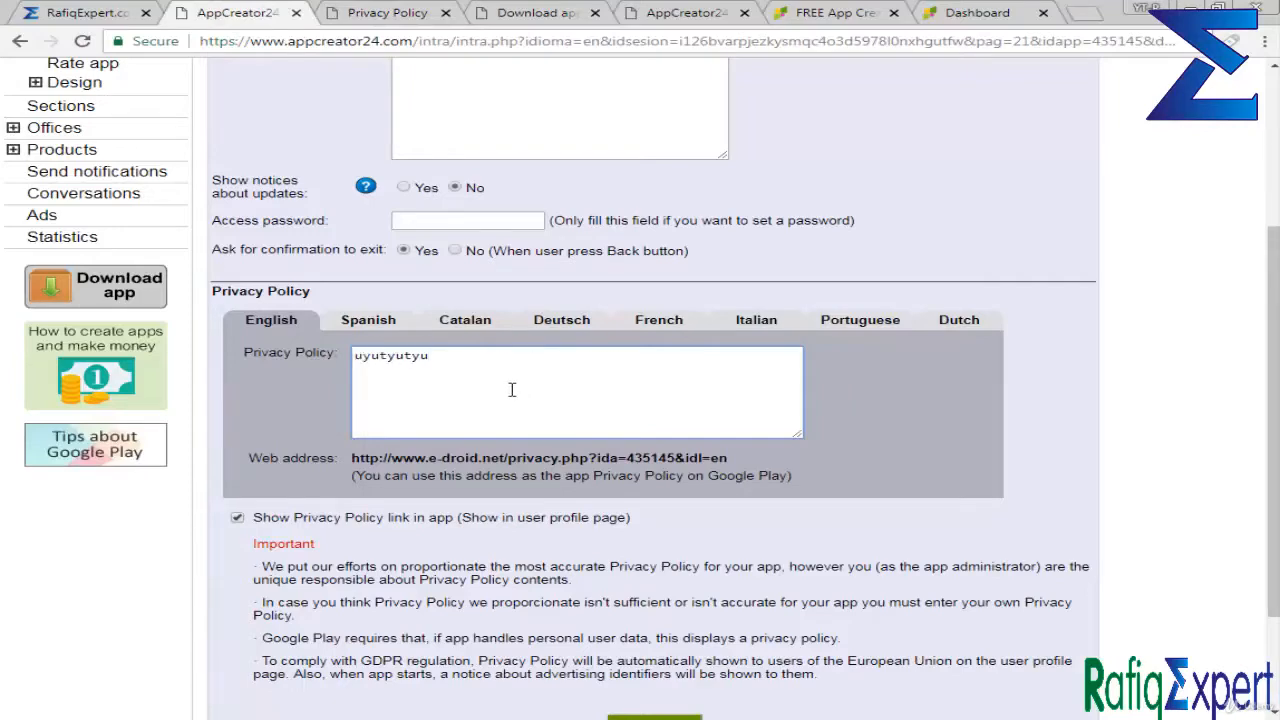
drag(511, 389, 322, 375)
key(BackSpace)
click(385, 12)
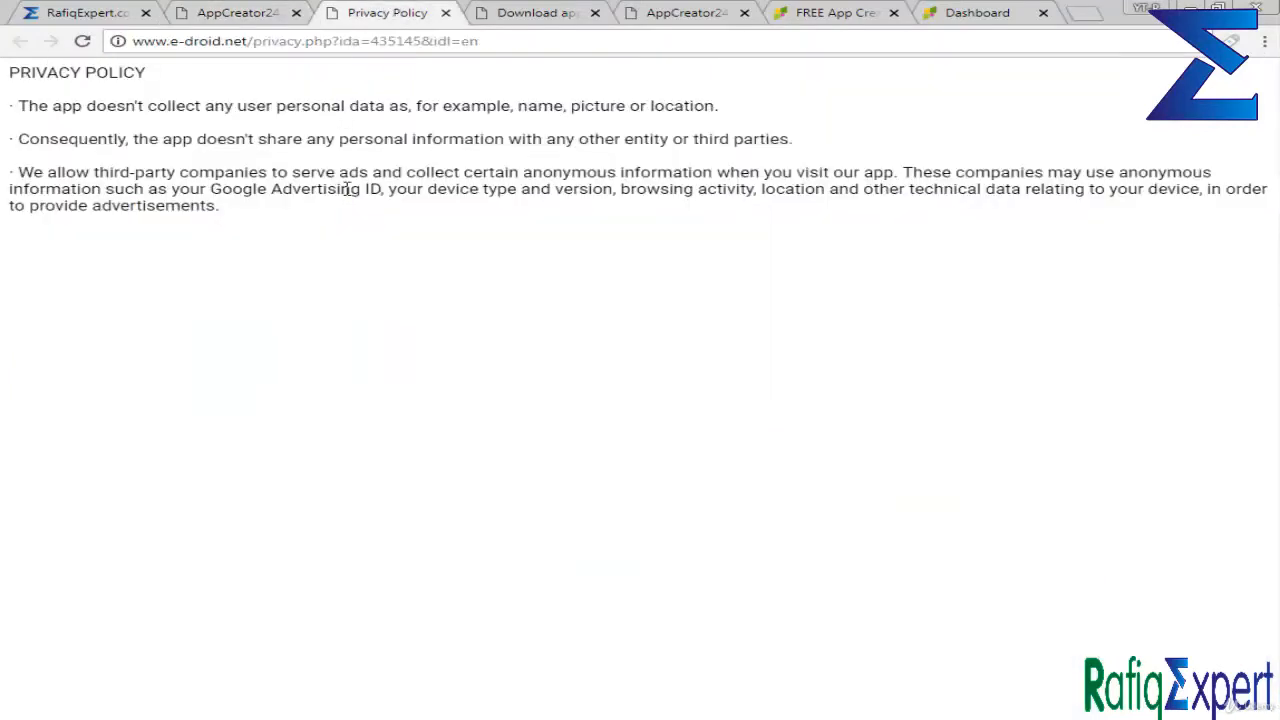
click(282, 12)
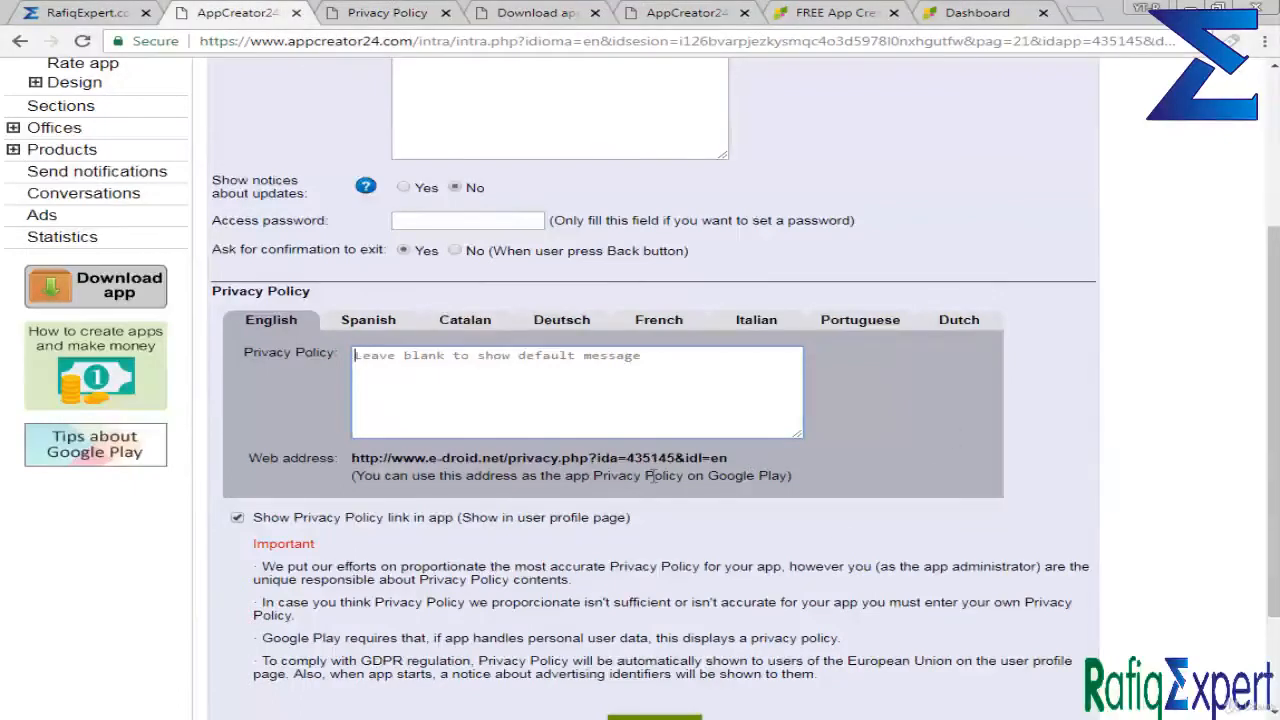
Review the Show Privacy Policy link in app option and the policy's web address, and save the General settings.
scroll(460, 380, down, 2)
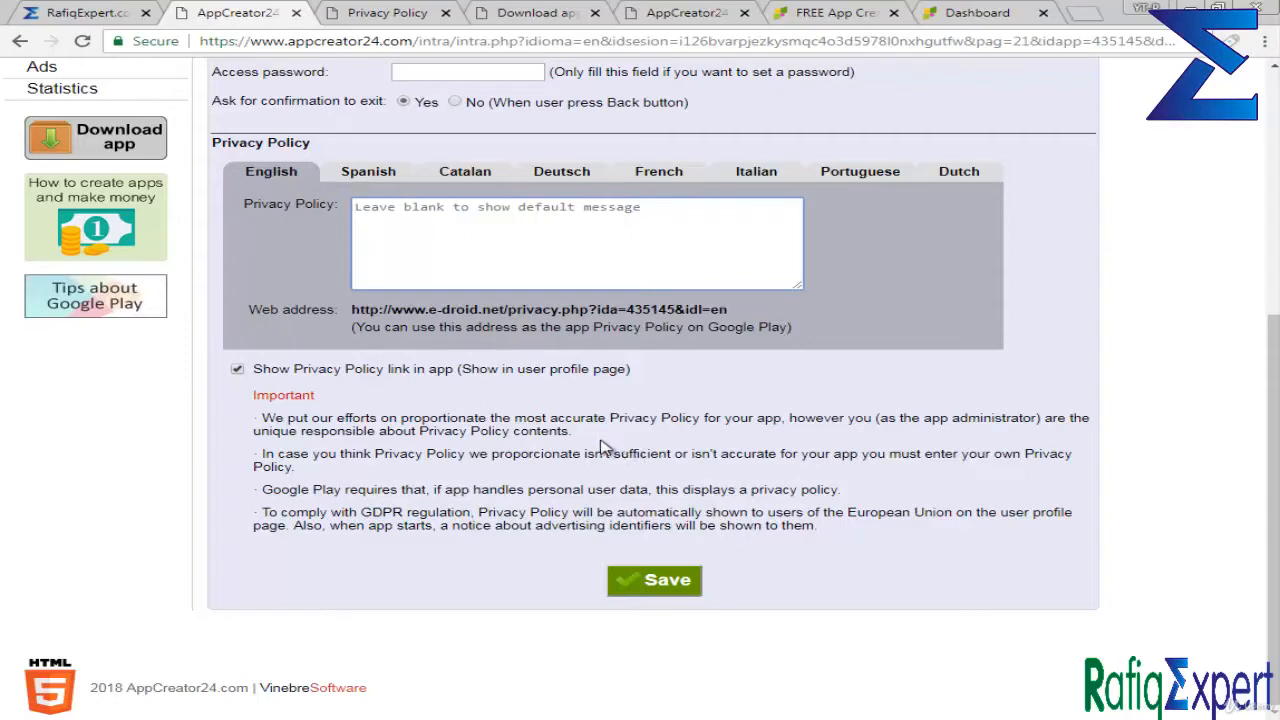
click(238, 370)
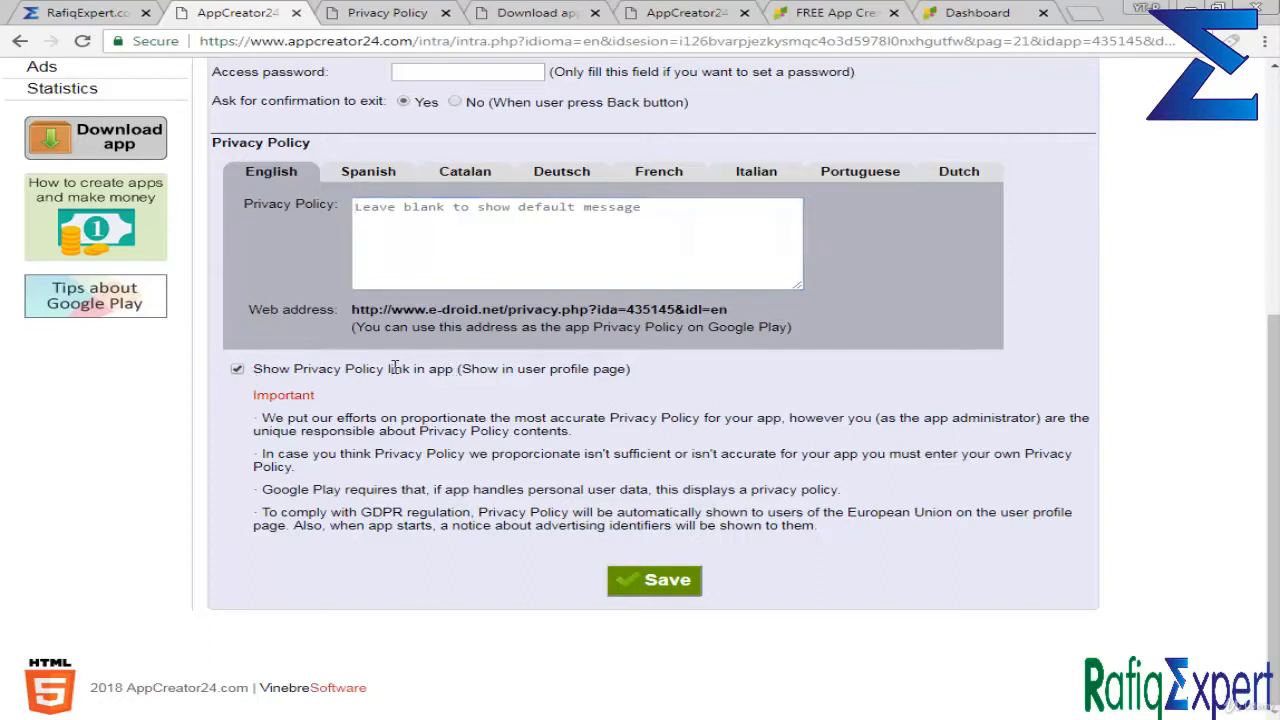
drag(333, 369, 577, 368)
drag(535, 309, 729, 307)
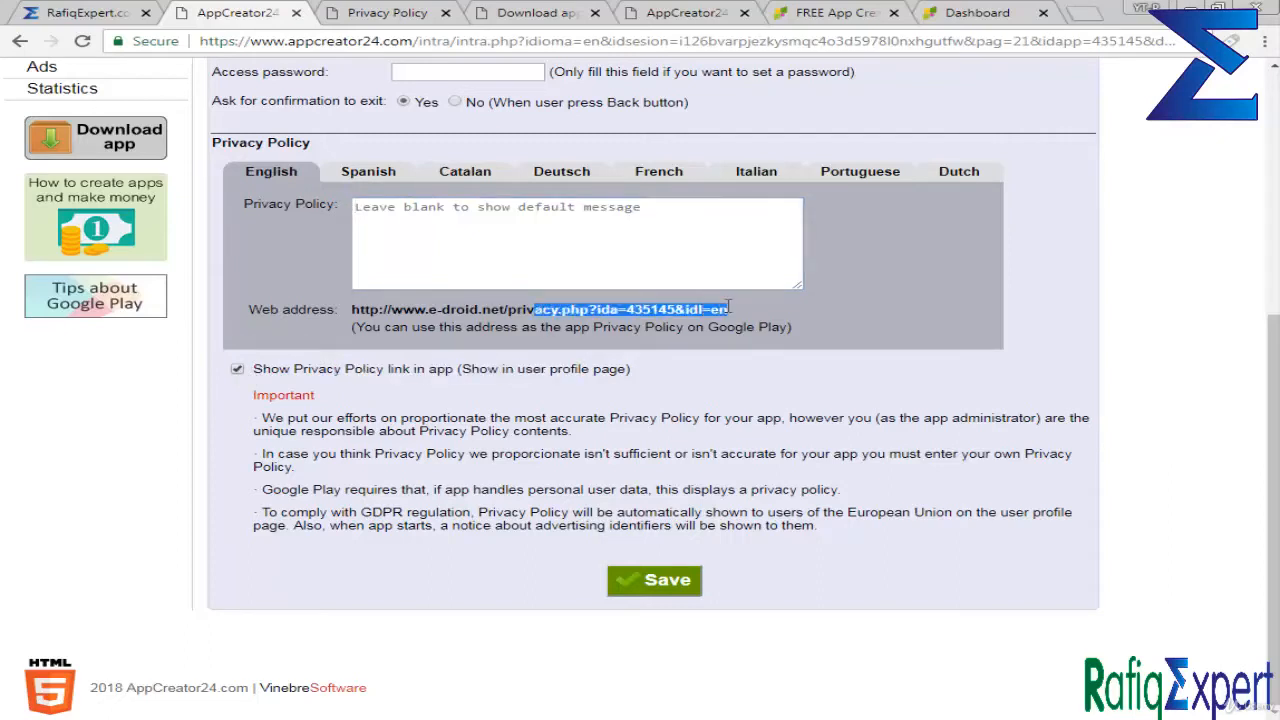
click(737, 317)
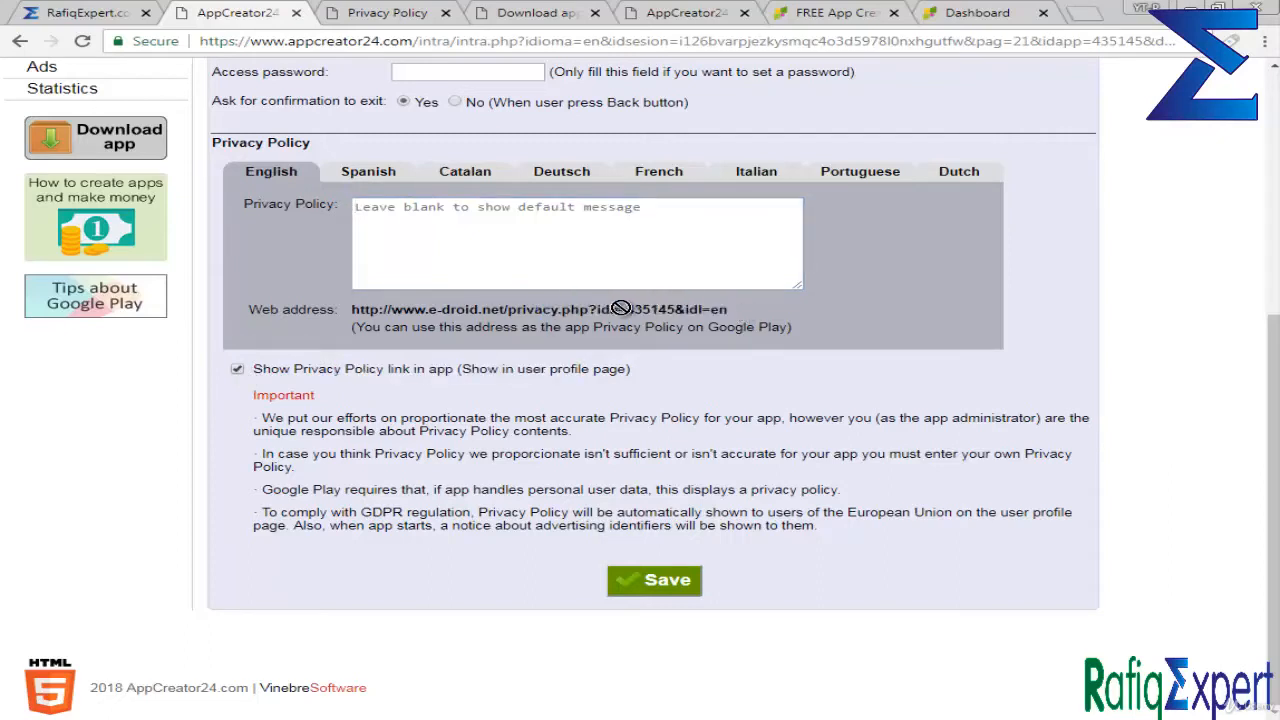
click(238, 369)
click(617, 588)
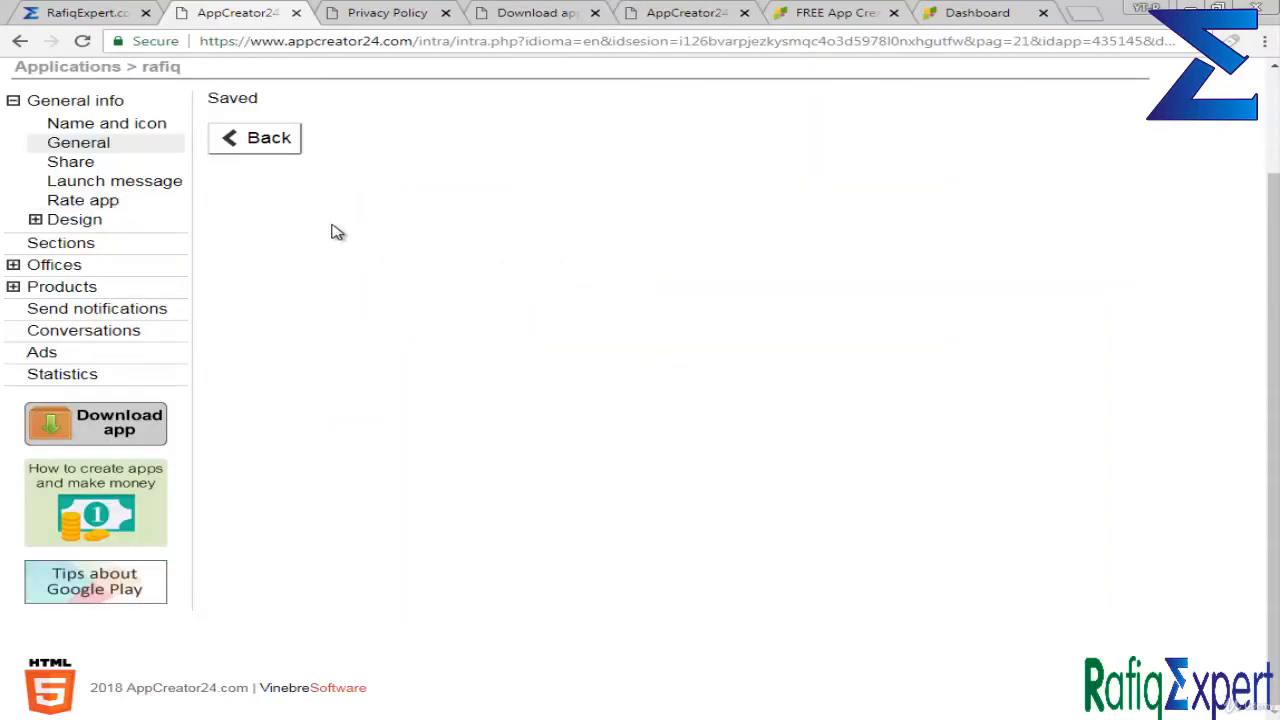
Open the app's Share settings and examine the download link in the default share text.
click(118, 163)
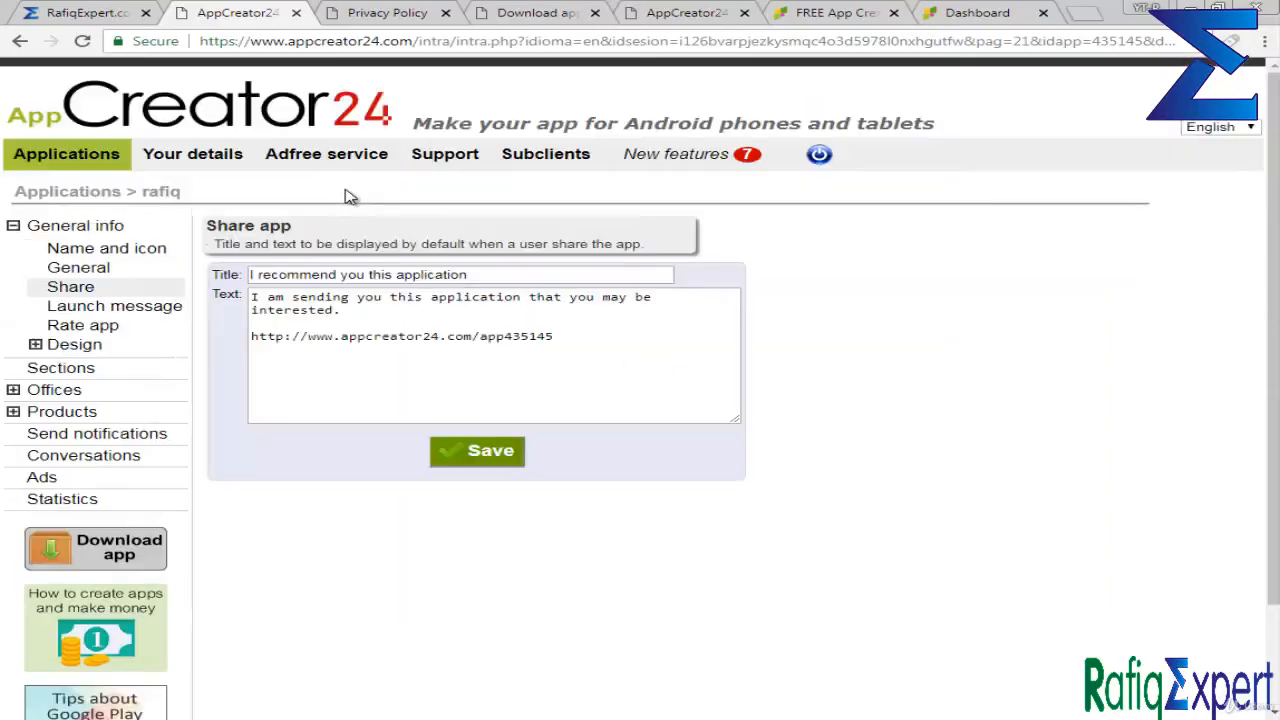
drag(596, 337, 254, 338)
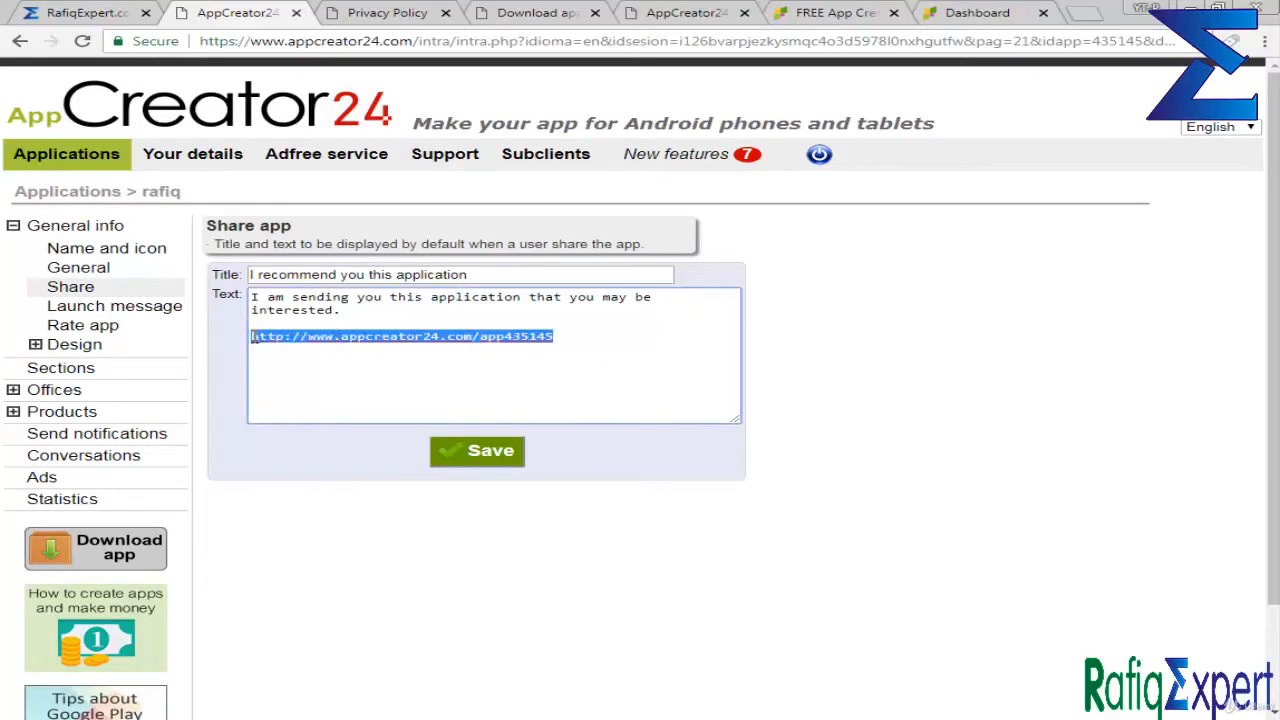
click(589, 349)
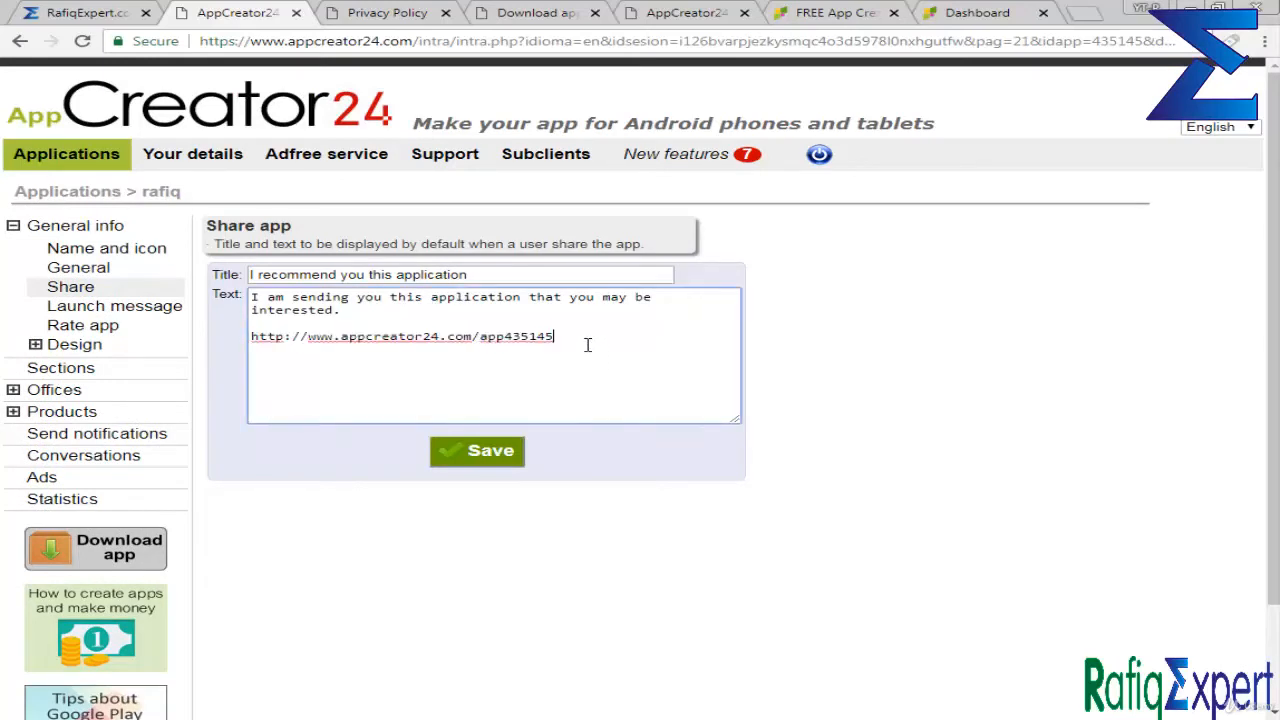
drag(578, 340, 258, 340)
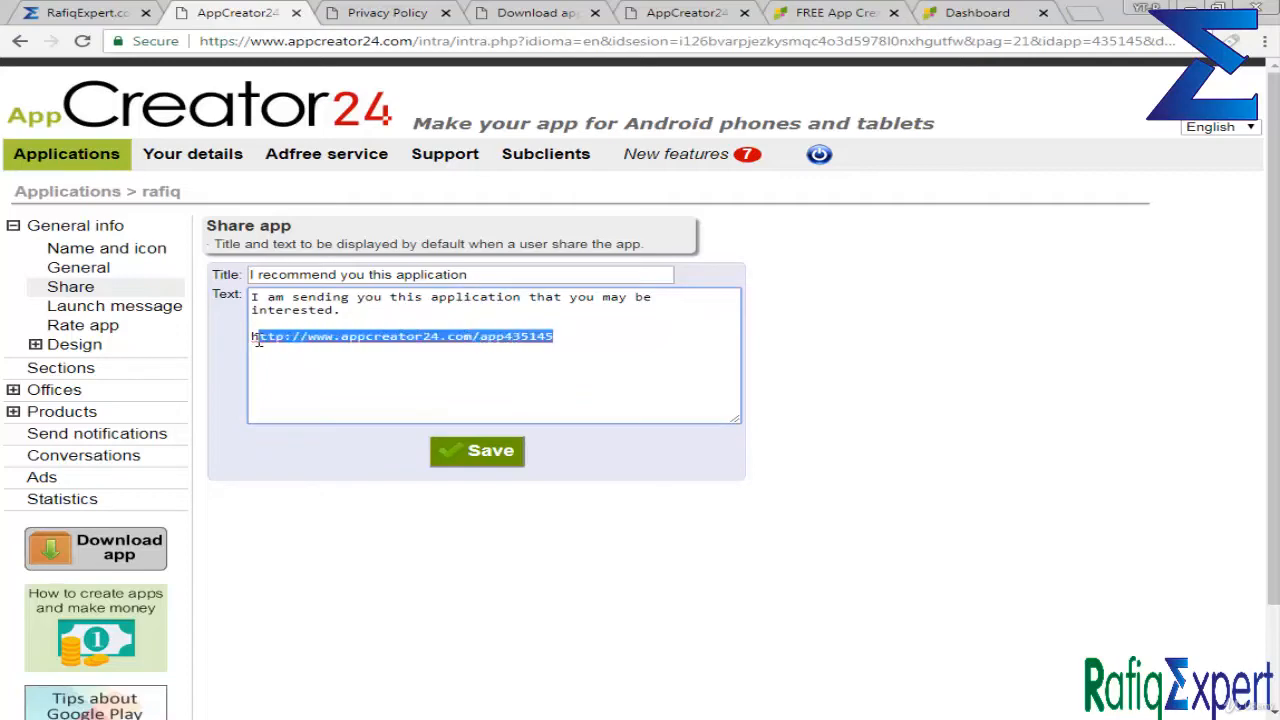
Close the Privacy Policy page and reload the app's download page.
click(414, 11)
click(499, 11)
click(446, 14)
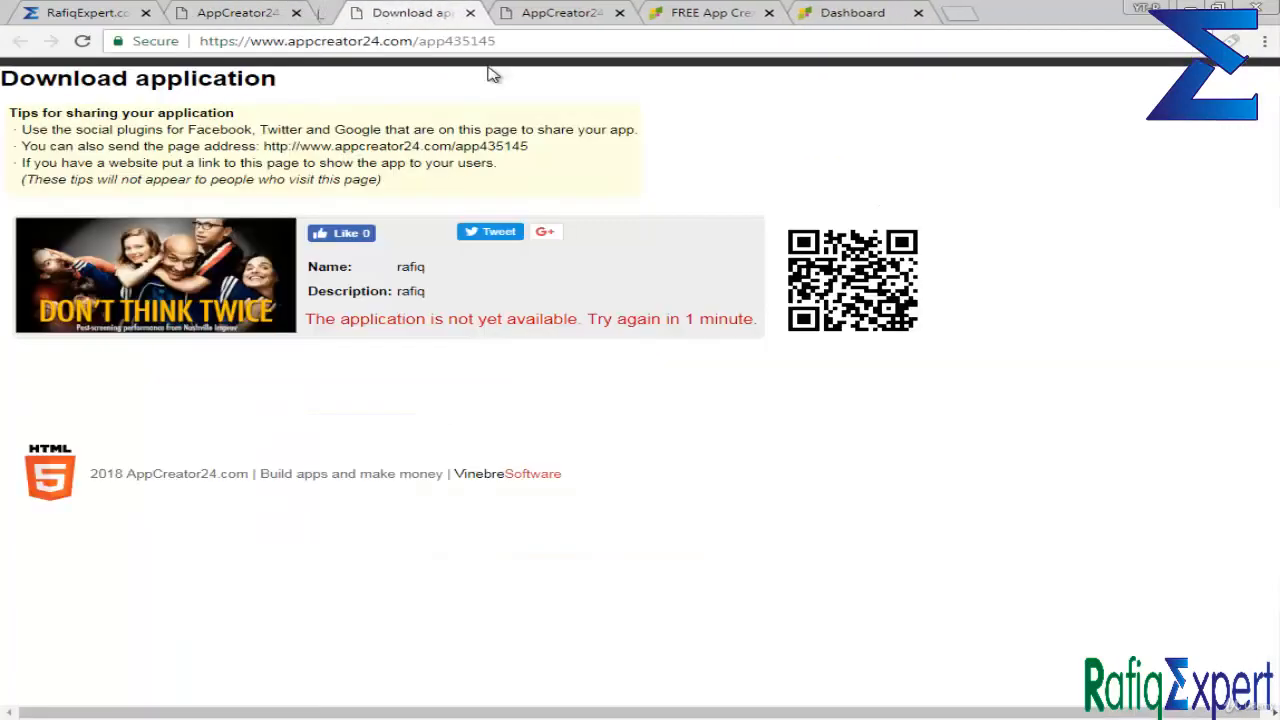
click(82, 41)
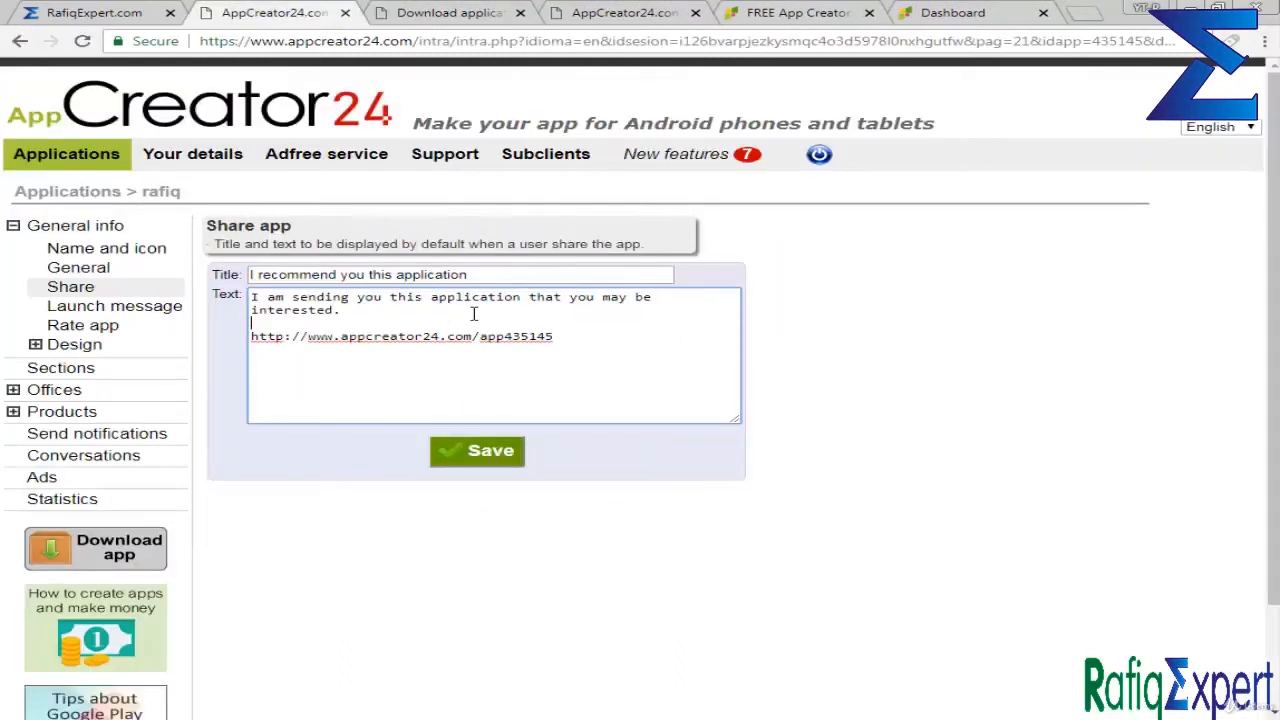
Examine the default title and message text in the Share settings.
drag(486, 274, 128, 240)
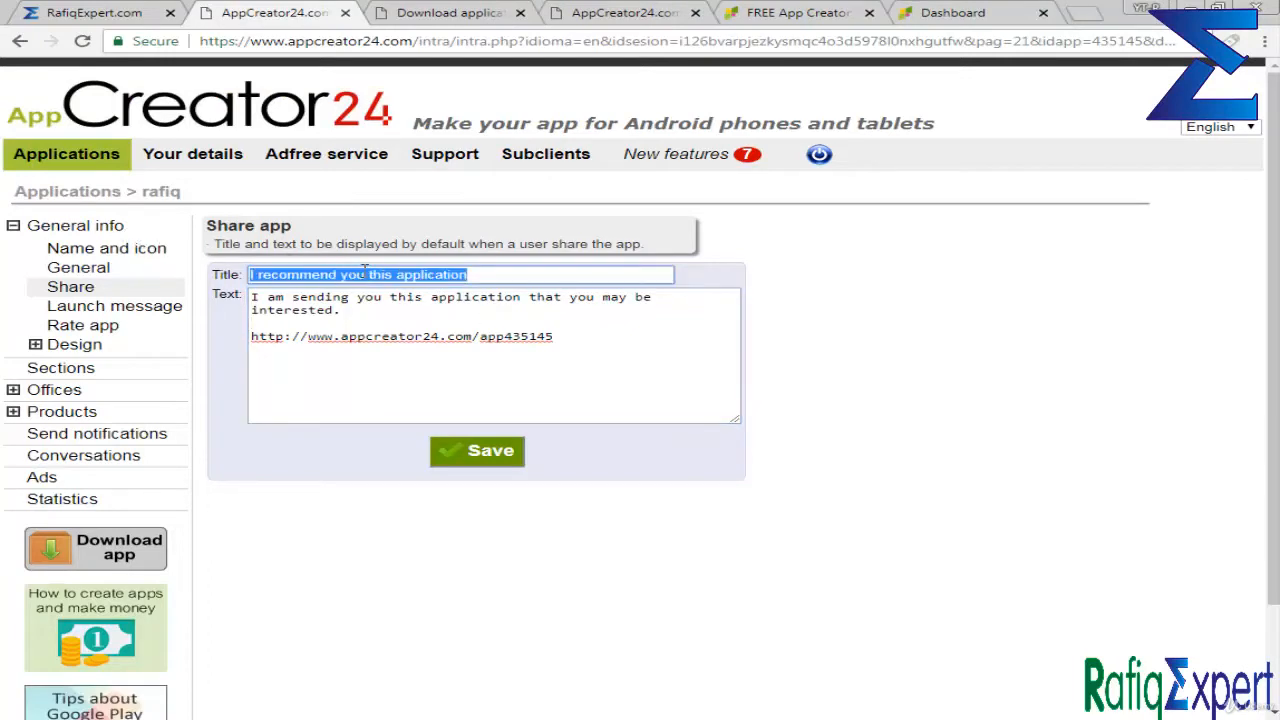
click(377, 312)
drag(607, 360, 271, 300)
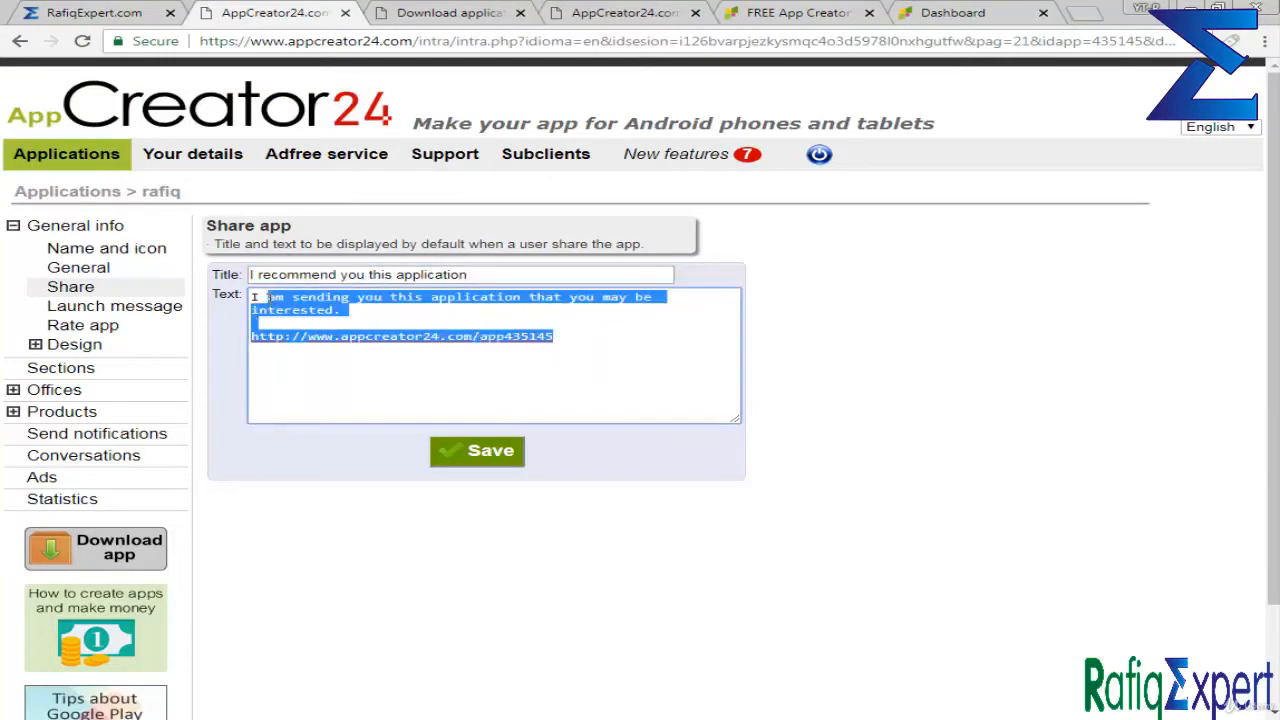
click(271, 300)
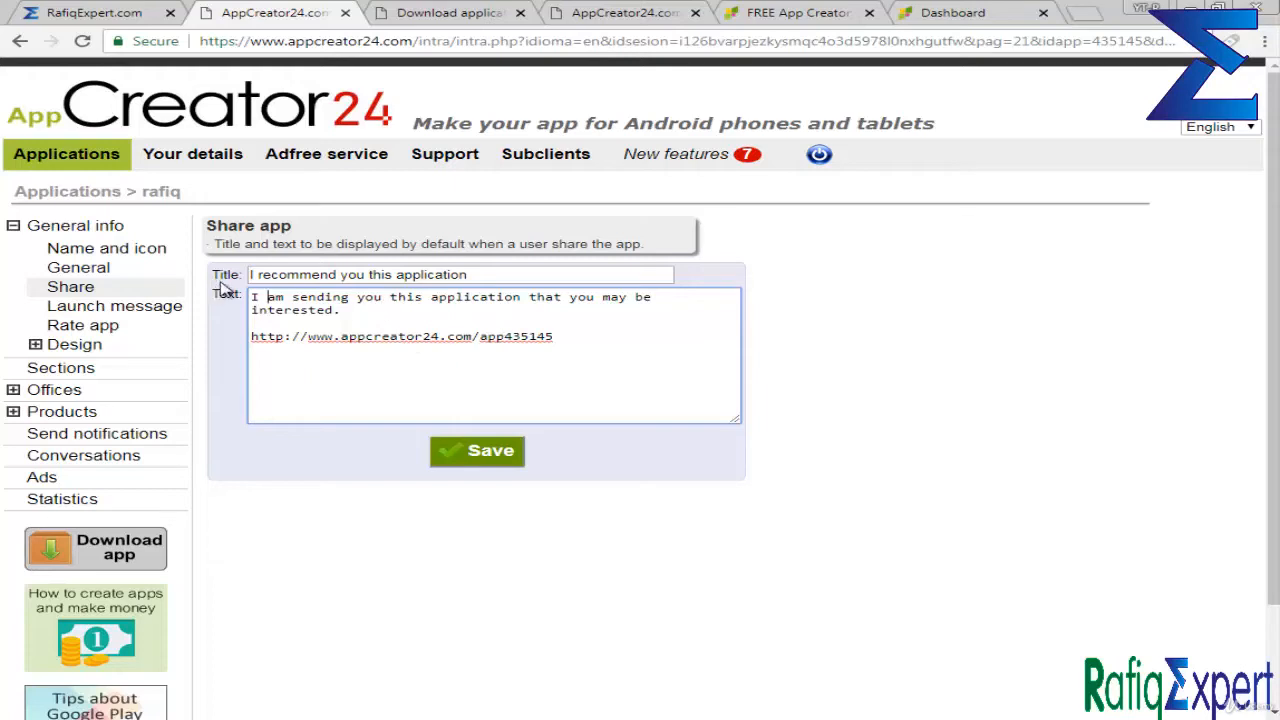
Check the app's name, description and Download option on its download page.
click(424, 11)
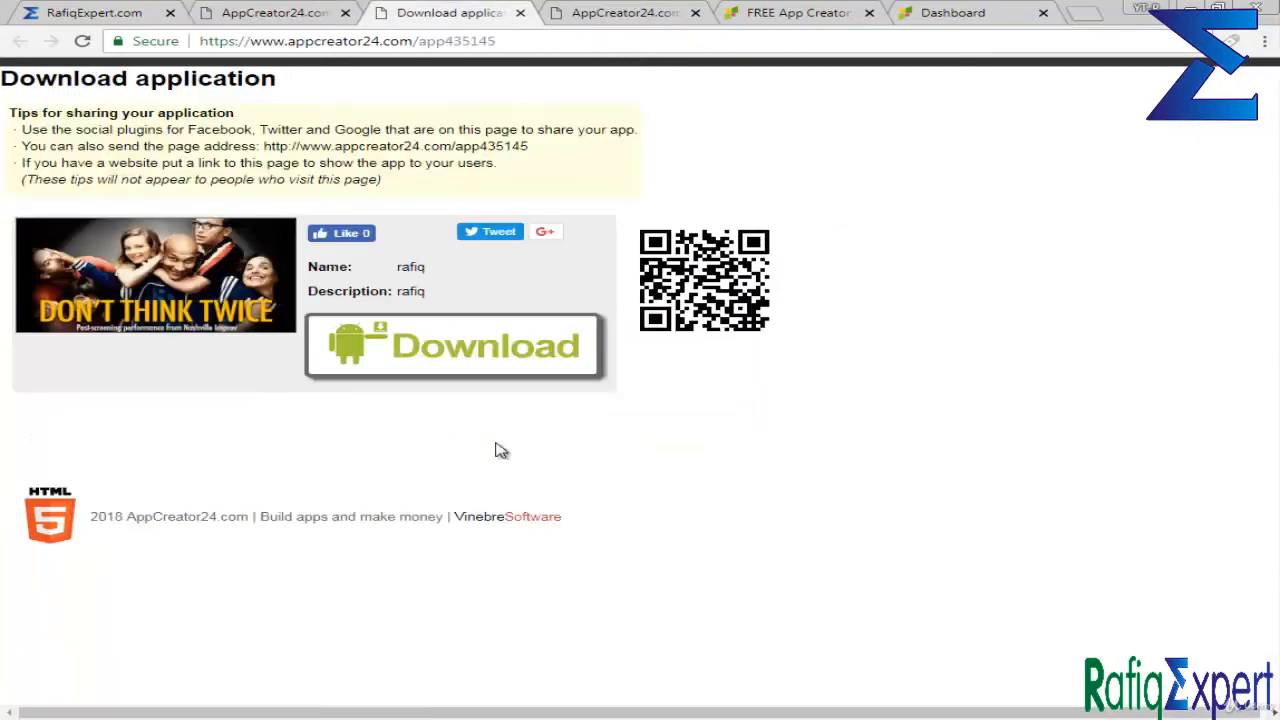
triple_click(471, 284)
click(471, 284)
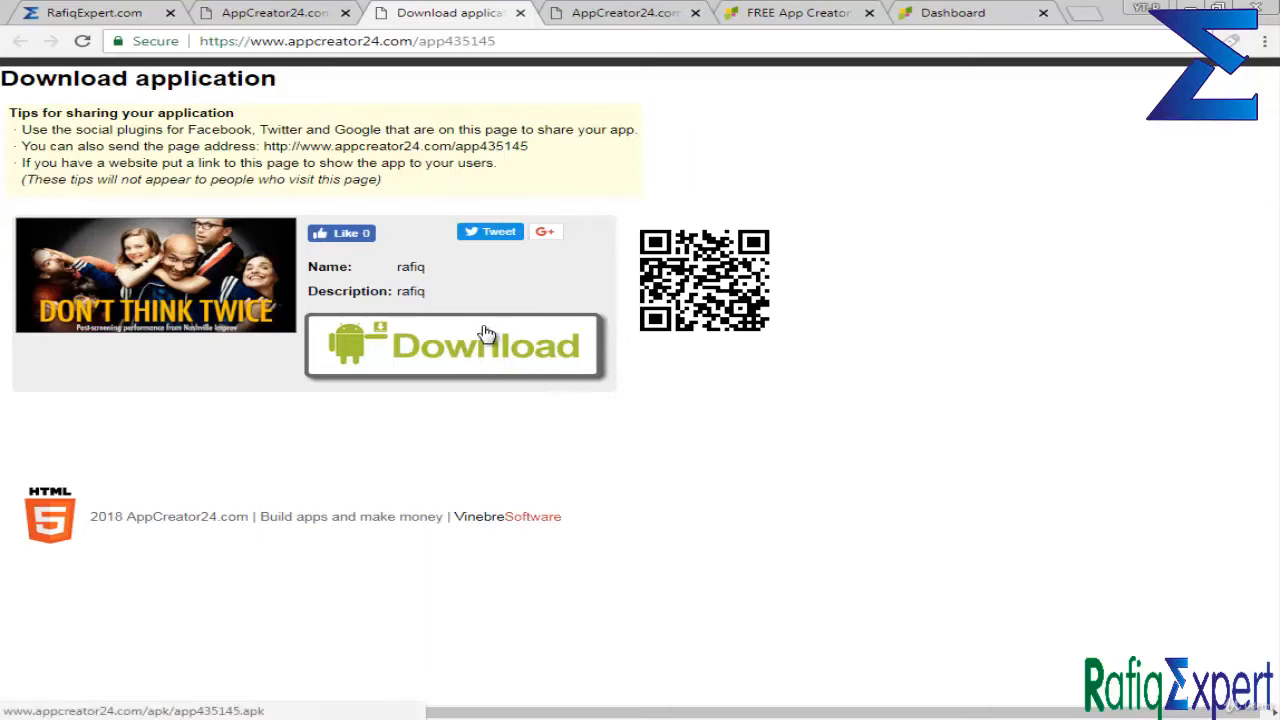
drag(400, 291, 437, 291)
click(434, 294)
click(437, 294)
double_click(410, 290)
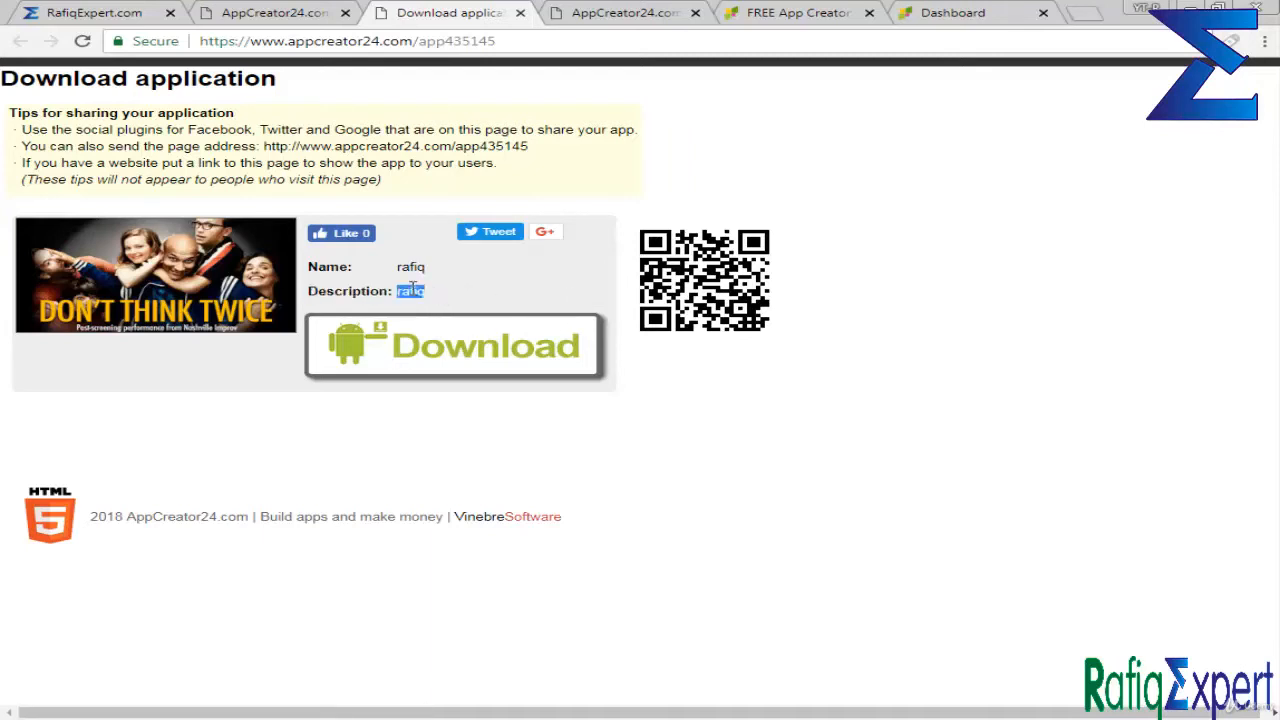
triple_click(447, 296)
double_click(410, 290)
click(439, 292)
Inspect the web address of the app's download page.
click(275, 12)
click(470, 12)
click(424, 42)
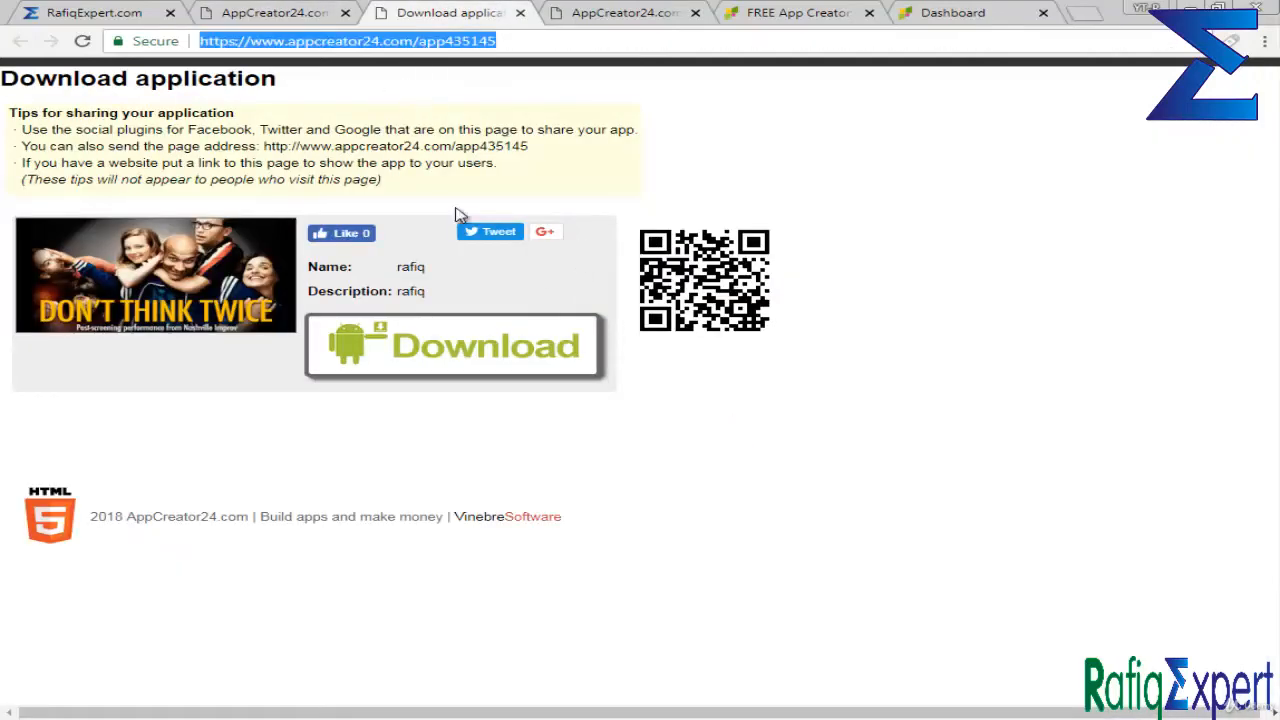
triple_click(455, 300)
click(449, 294)
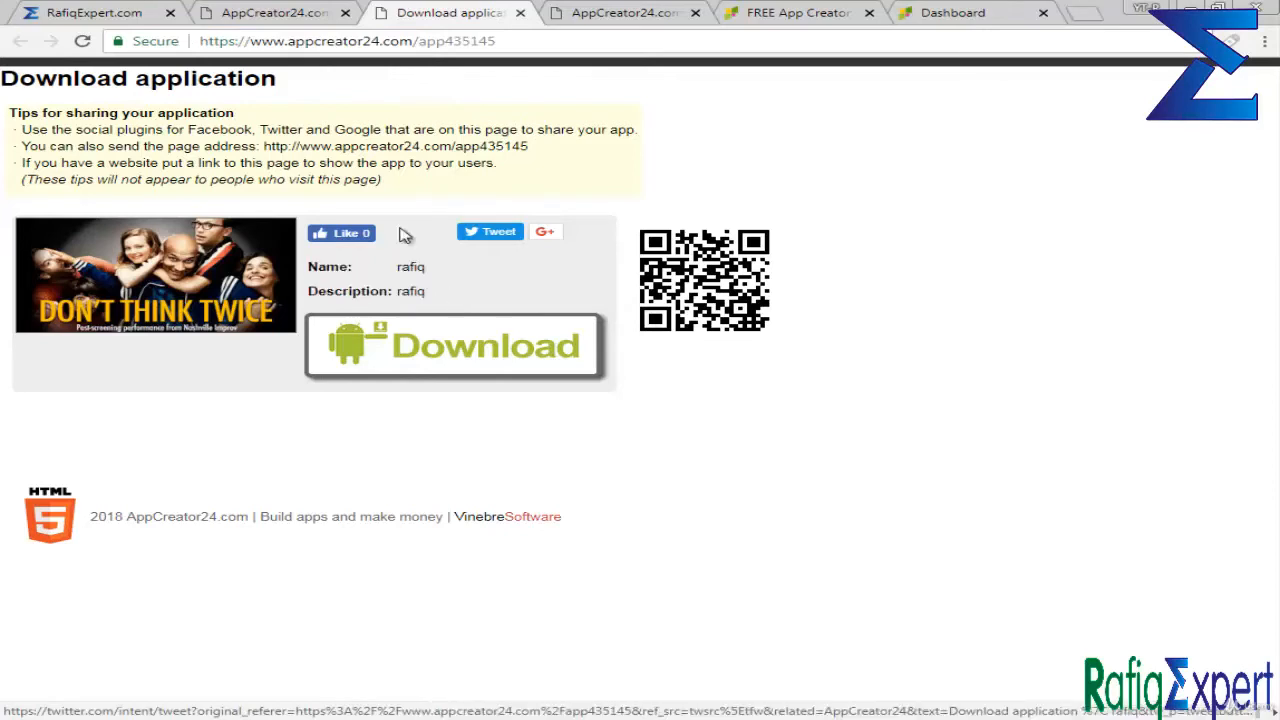
Return to the Share settings and highlight the app's download link in the share text.
click(275, 12)
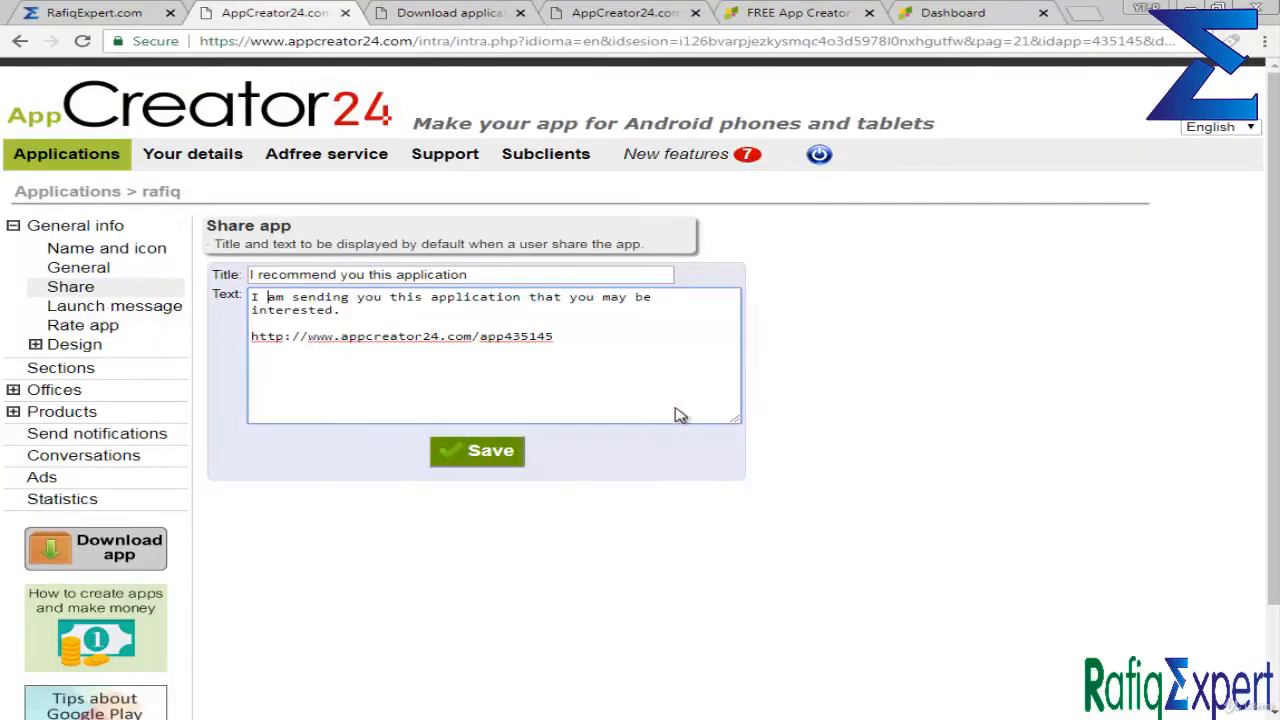
triple_click(430, 336)
click(565, 329)
triple_click(373, 337)
triple_click(388, 341)
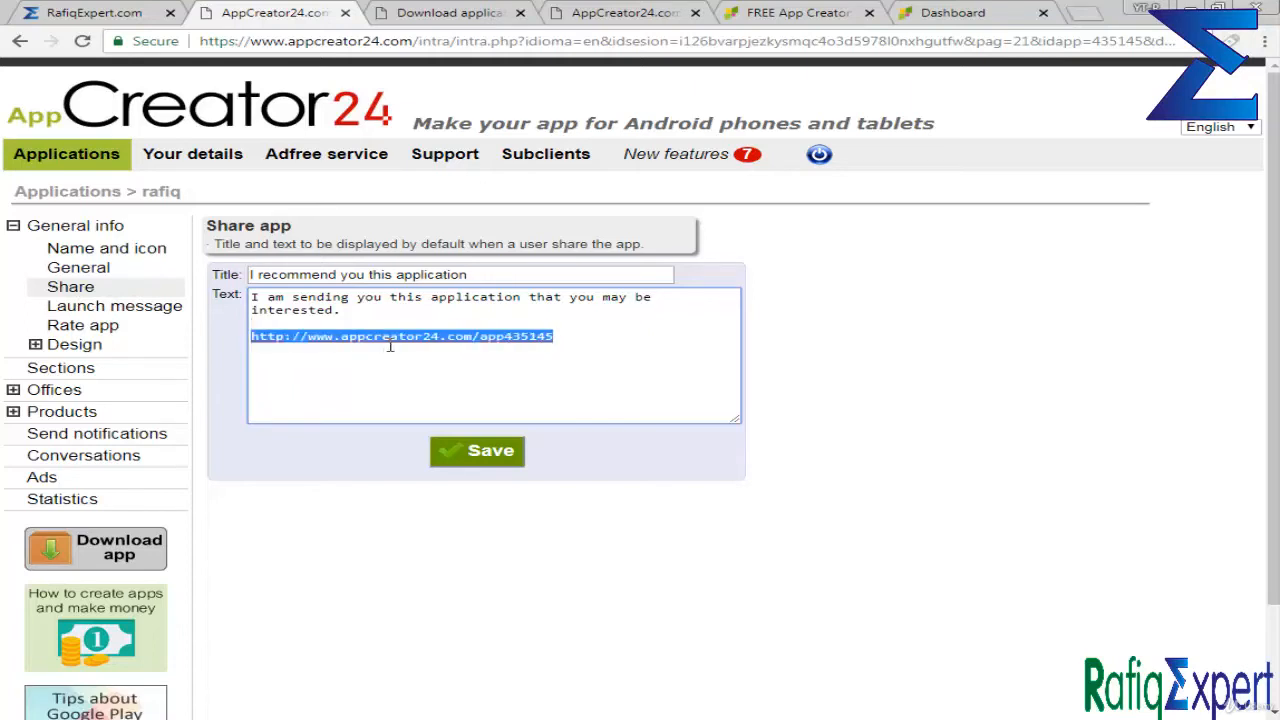
Set the title of the app's launch message to "Welcome to rafiq app".
click(150, 307)
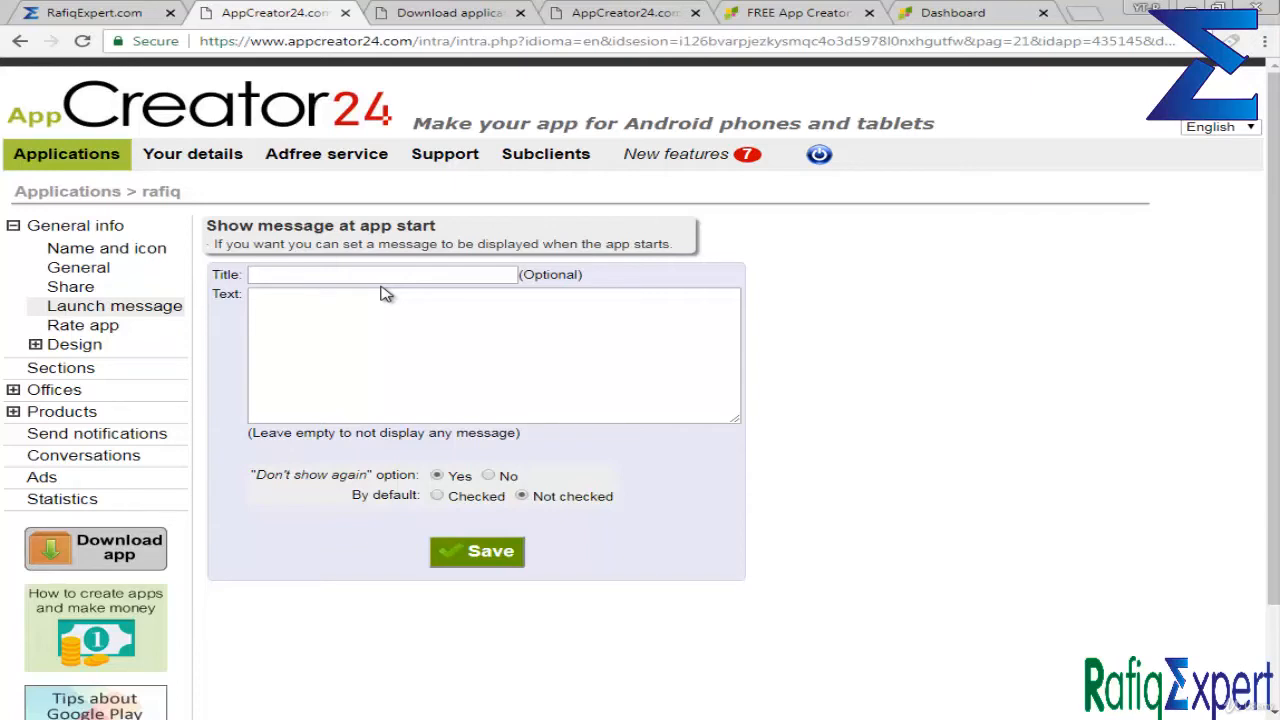
click(378, 275)
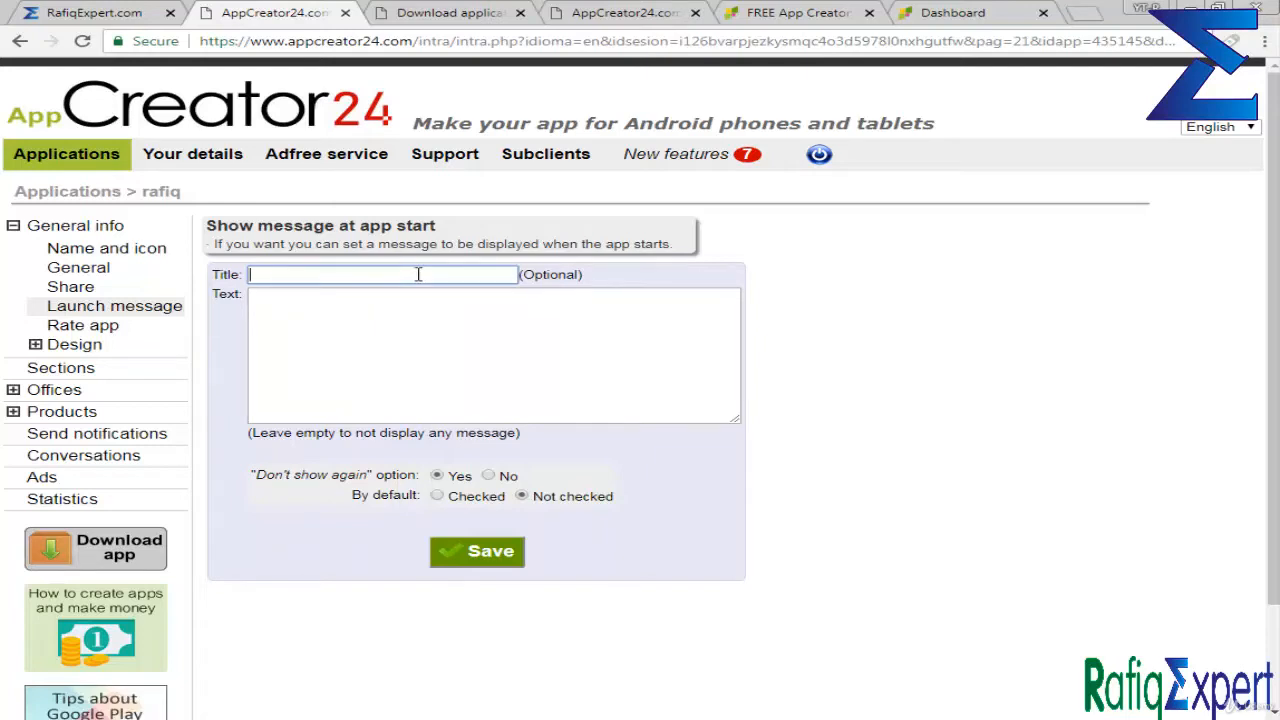
text(Welcome to rafiq)
key(ctrl+a)
key(ctrl+x)
key(ctrl+v)
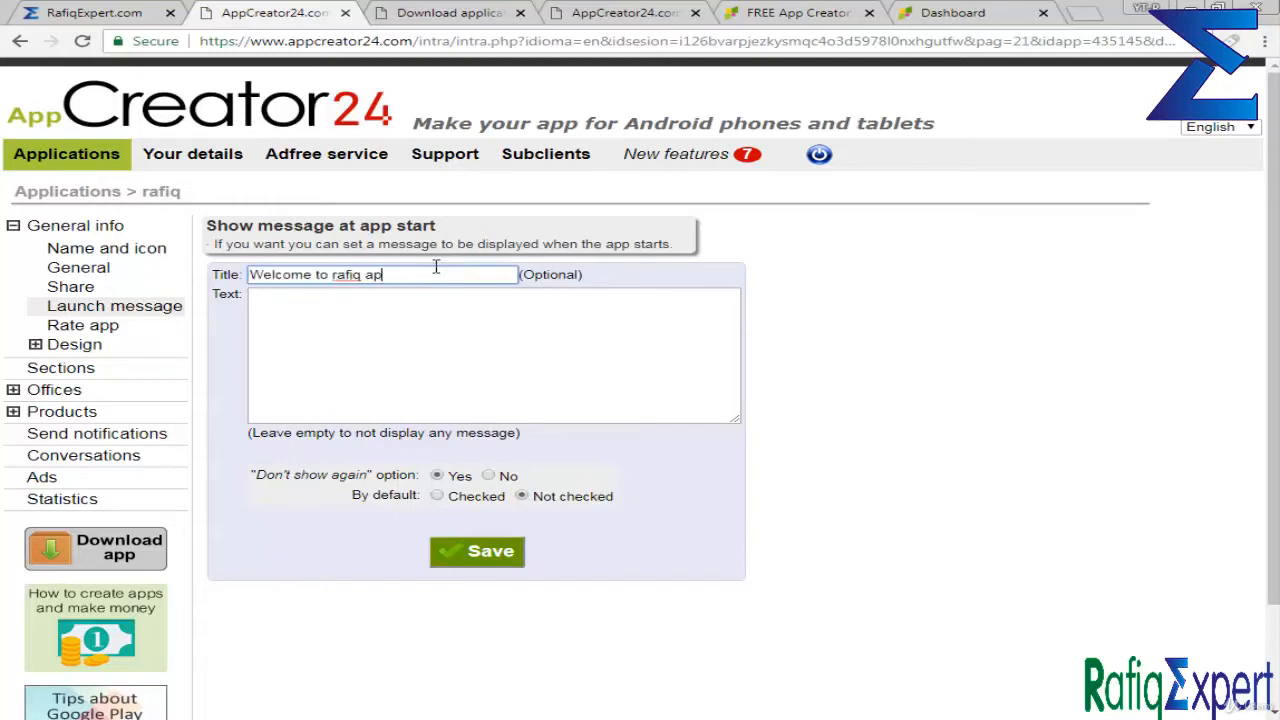
key(ctrl+a)
key(ctrl+x)
key(ctrl+v)
Use "Welcome to rafiq app" as the launch message text and save the launch message settings.
click(466, 326)
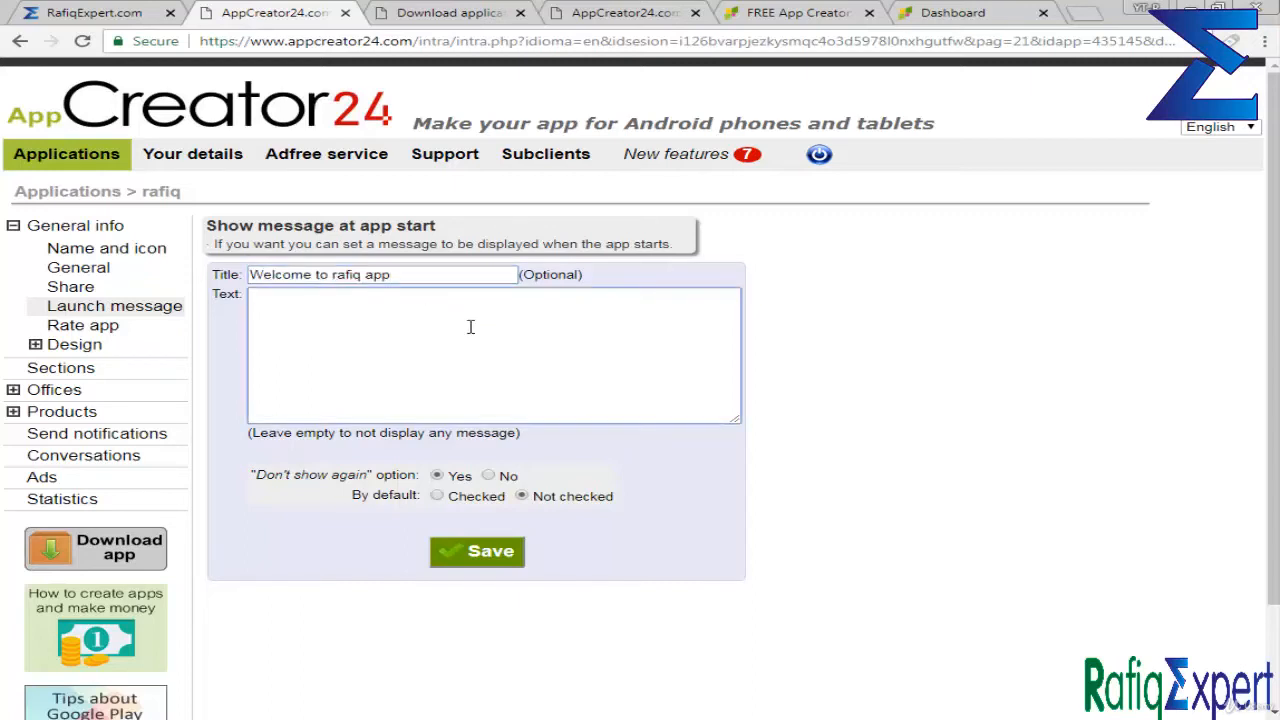
key(ctrl+v)
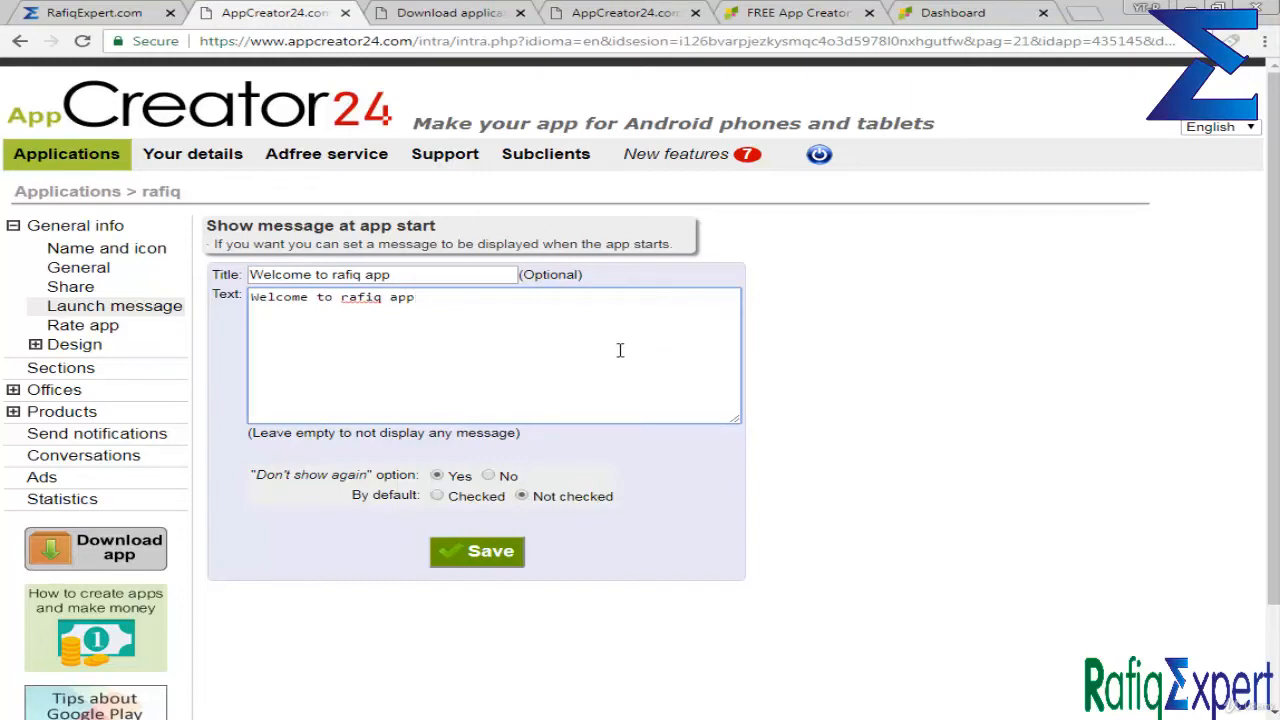
triple_click(571, 281)
click(629, 264)
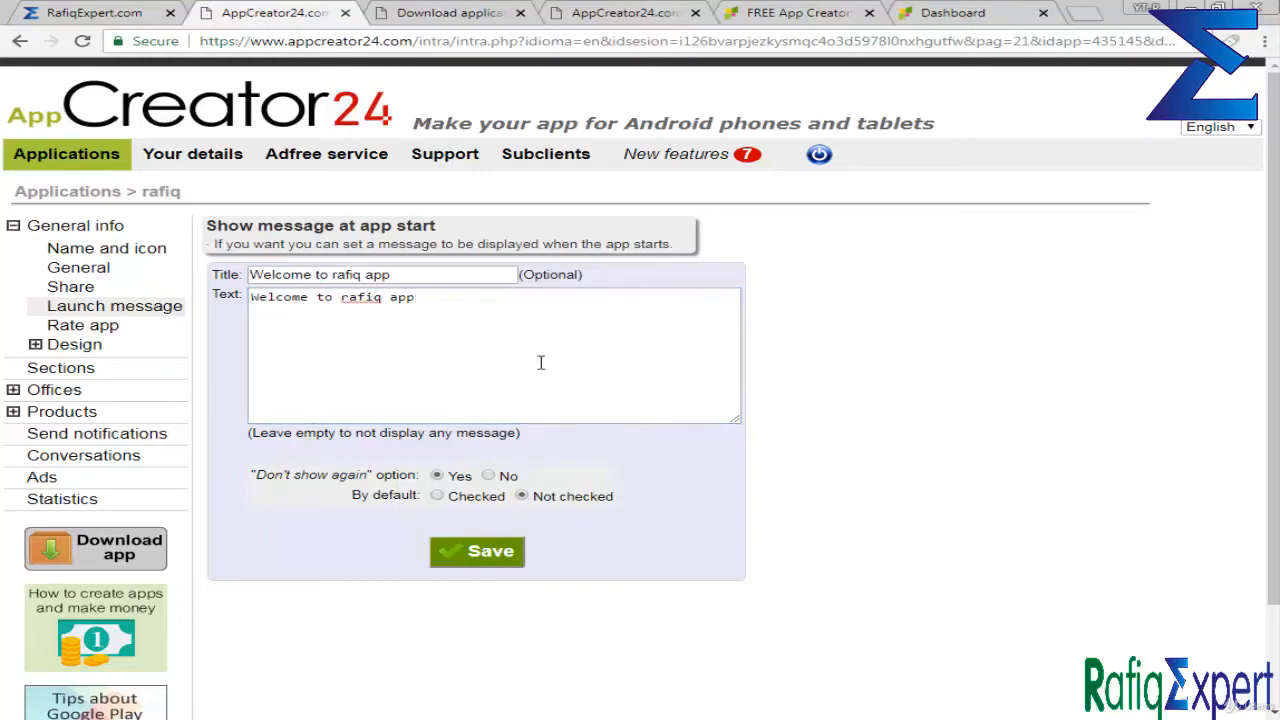
click(488, 551)
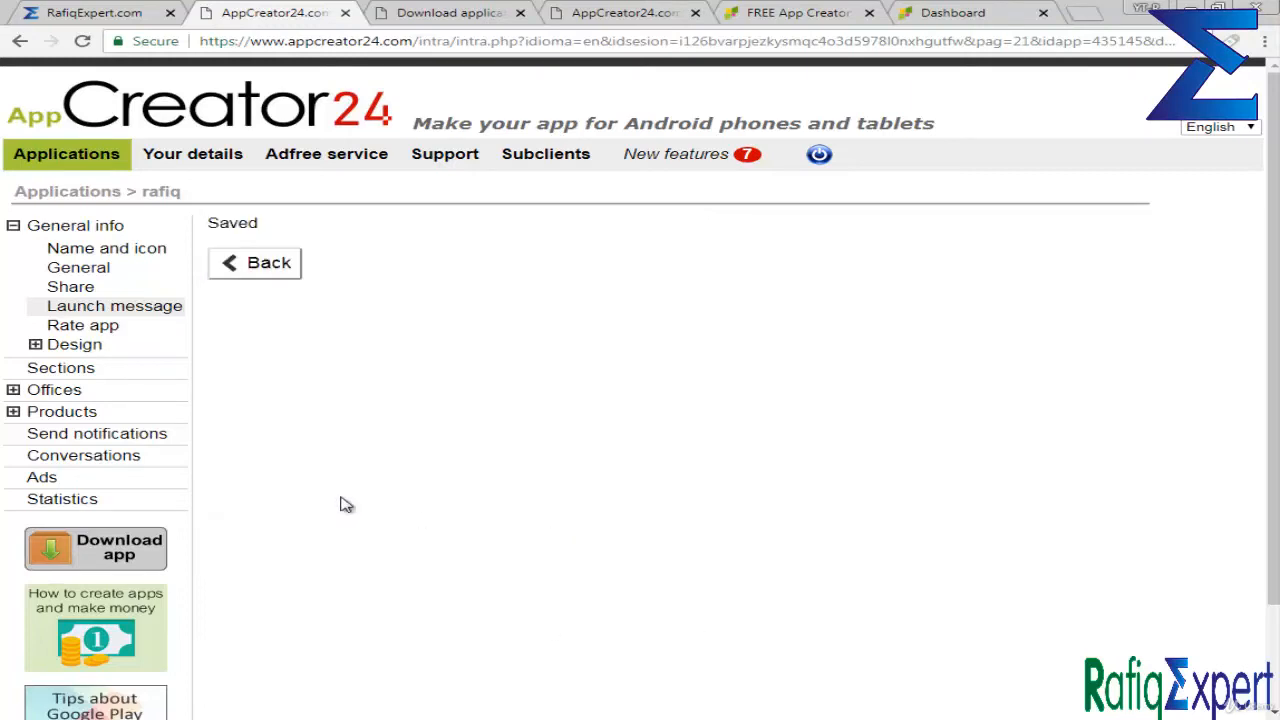
Enable the message asking users to rate the app on Google Play.
click(108, 330)
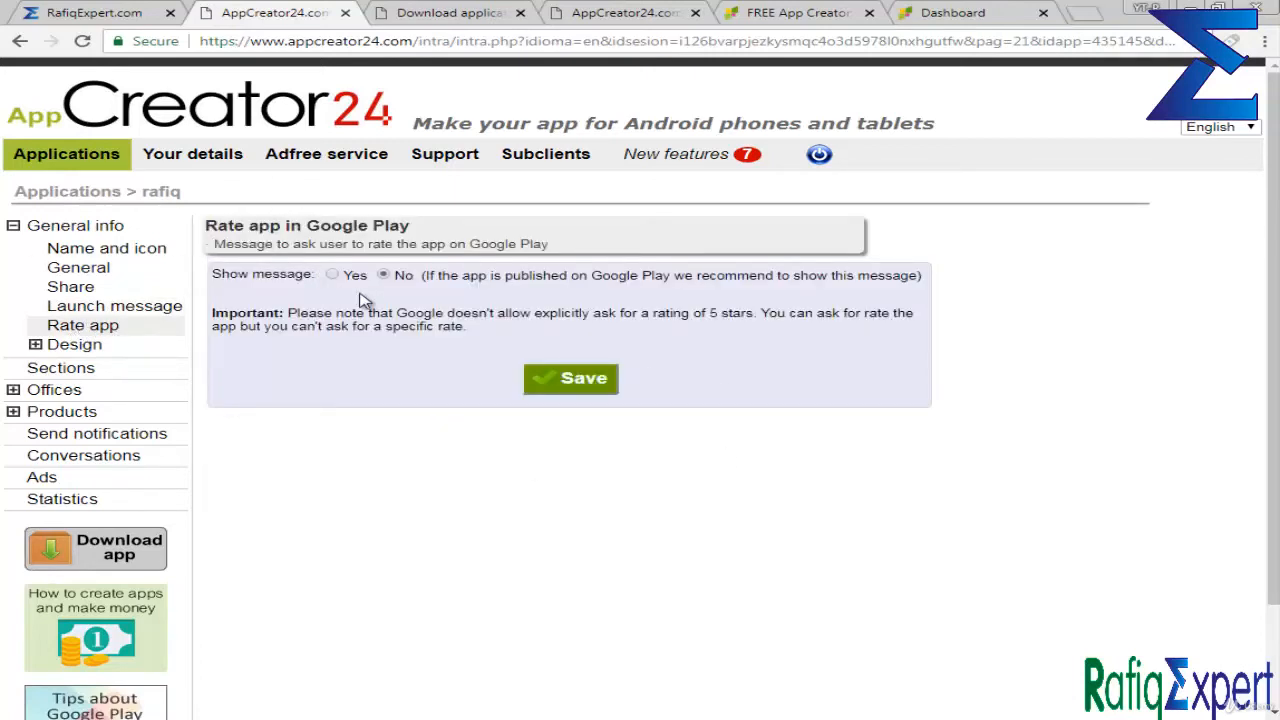
click(346, 277)
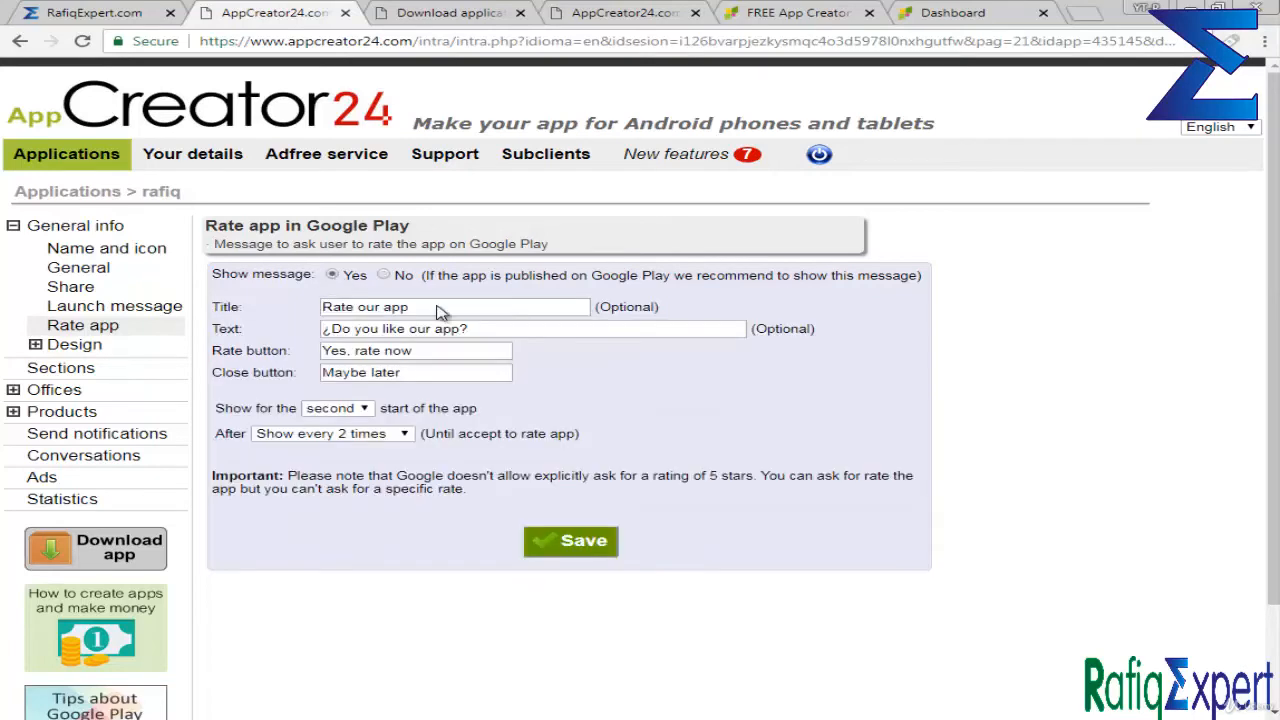
Try showing the rating message from the first app start with Show every 2 times, and return it to the second start.
click(360, 411)
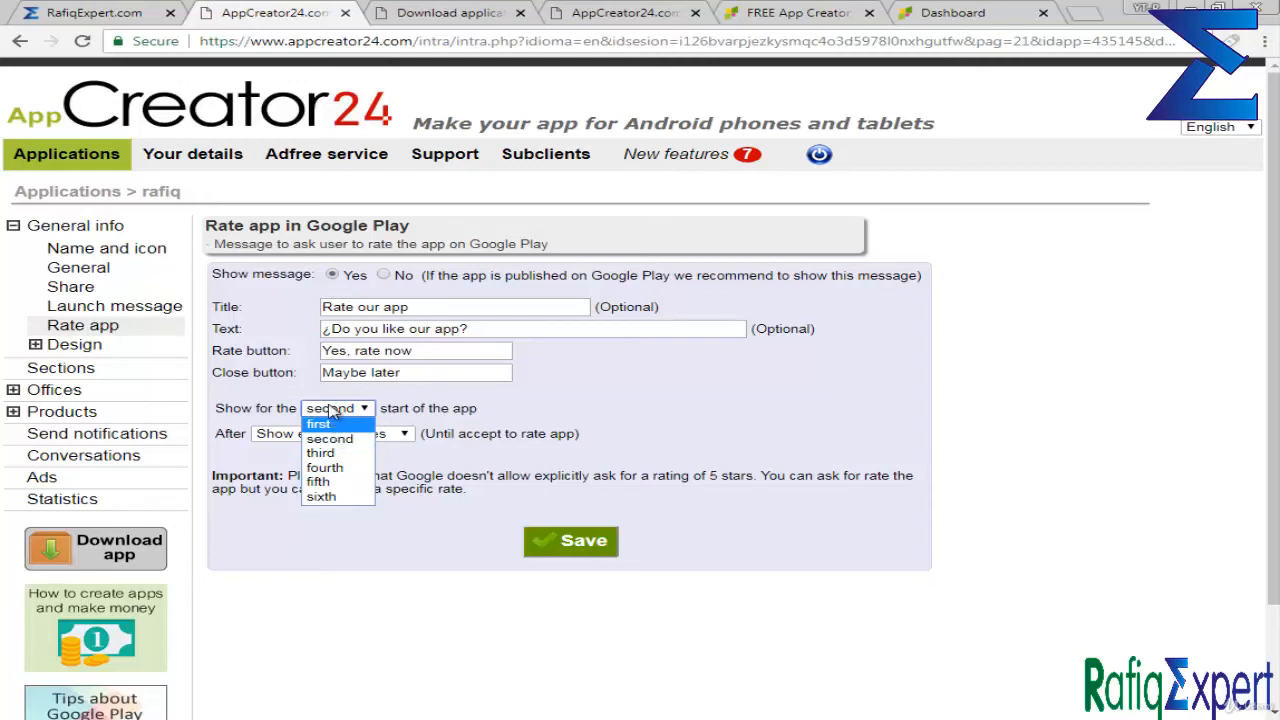
click(333, 410)
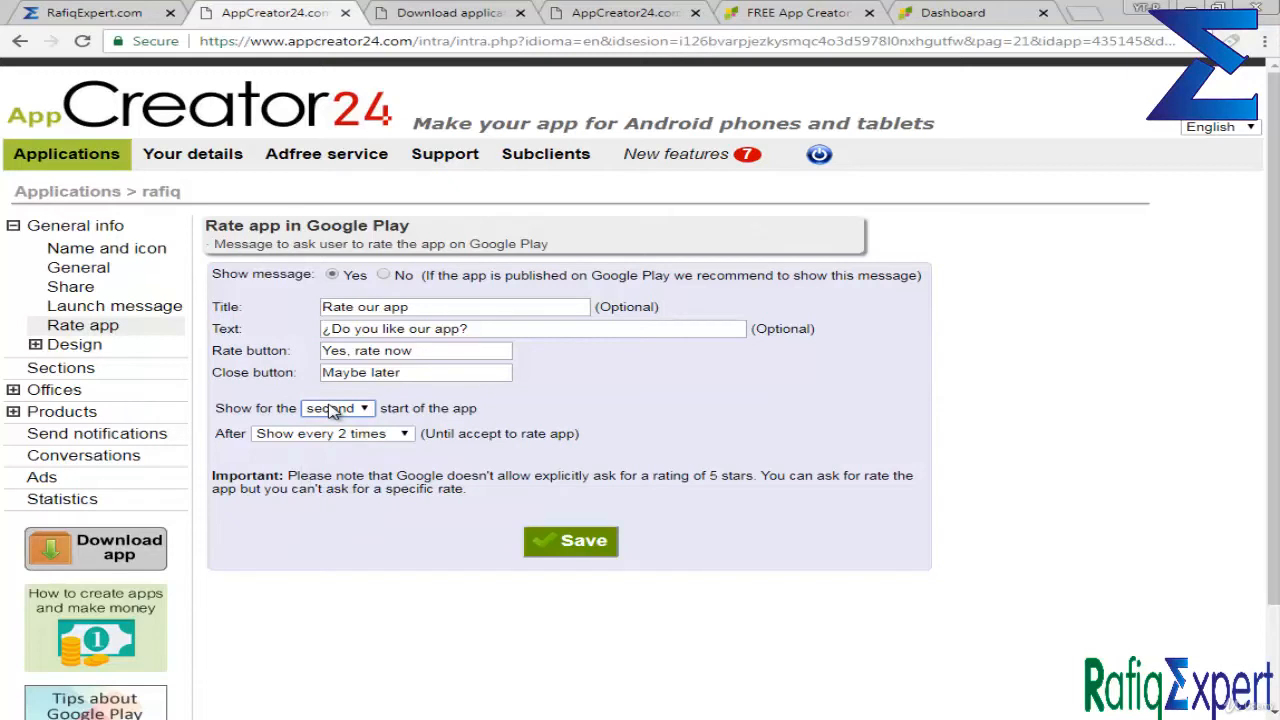
click(333, 410)
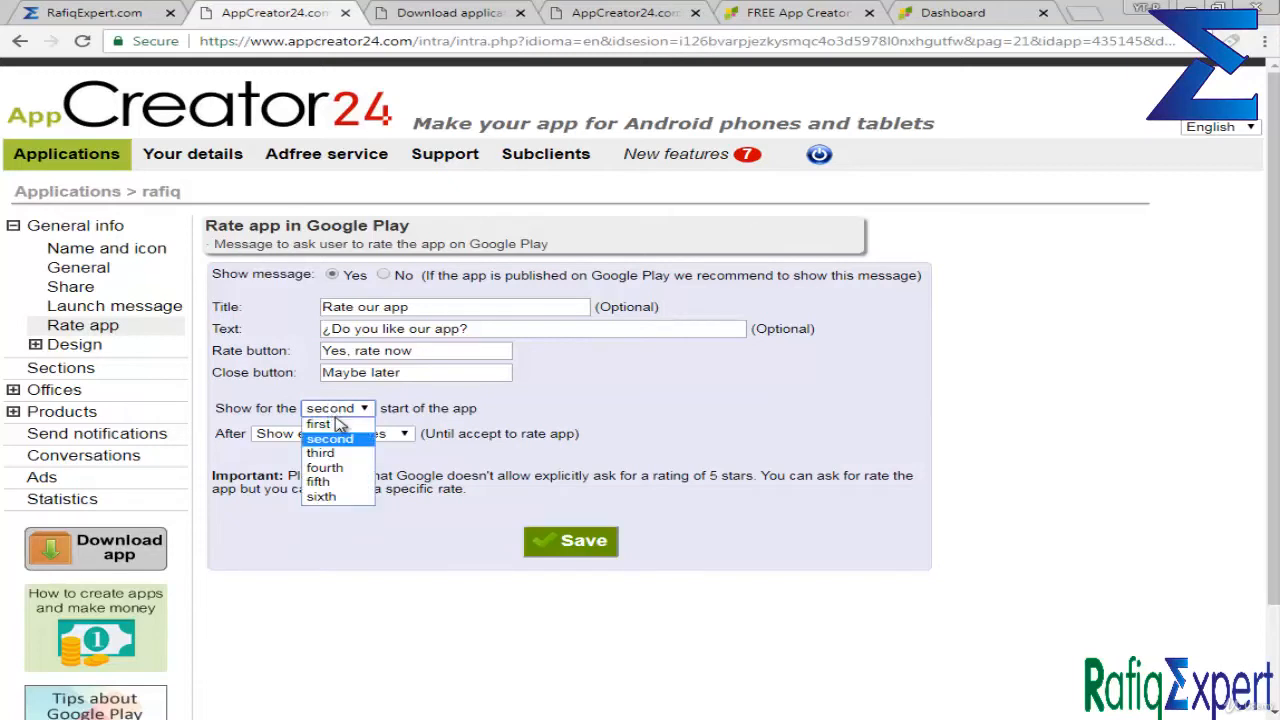
click(325, 421)
triple_click(478, 411)
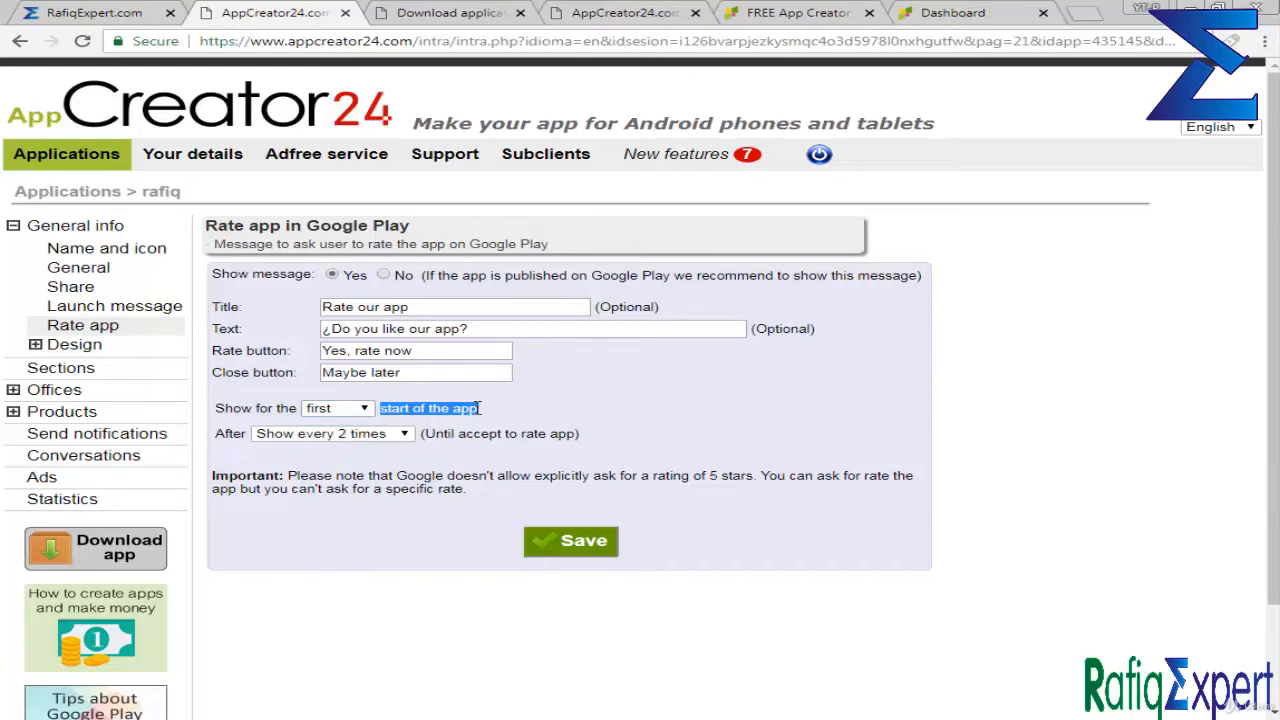
click(395, 434)
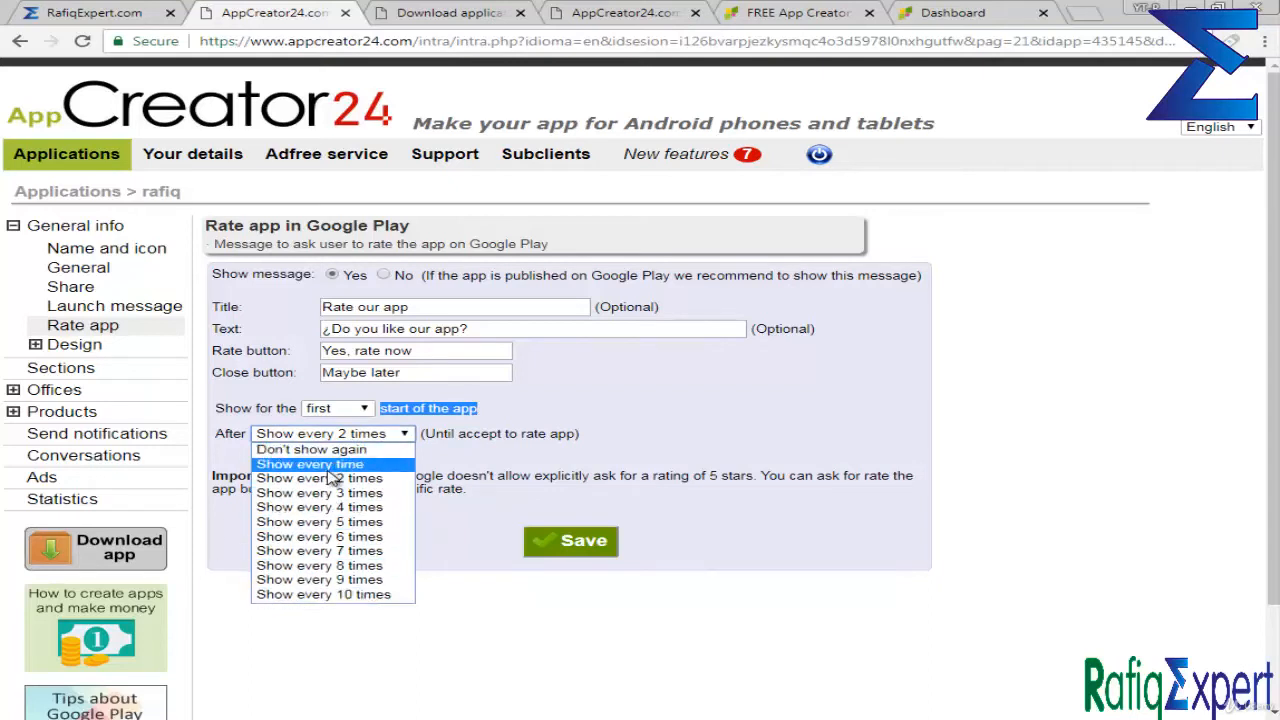
click(443, 453)
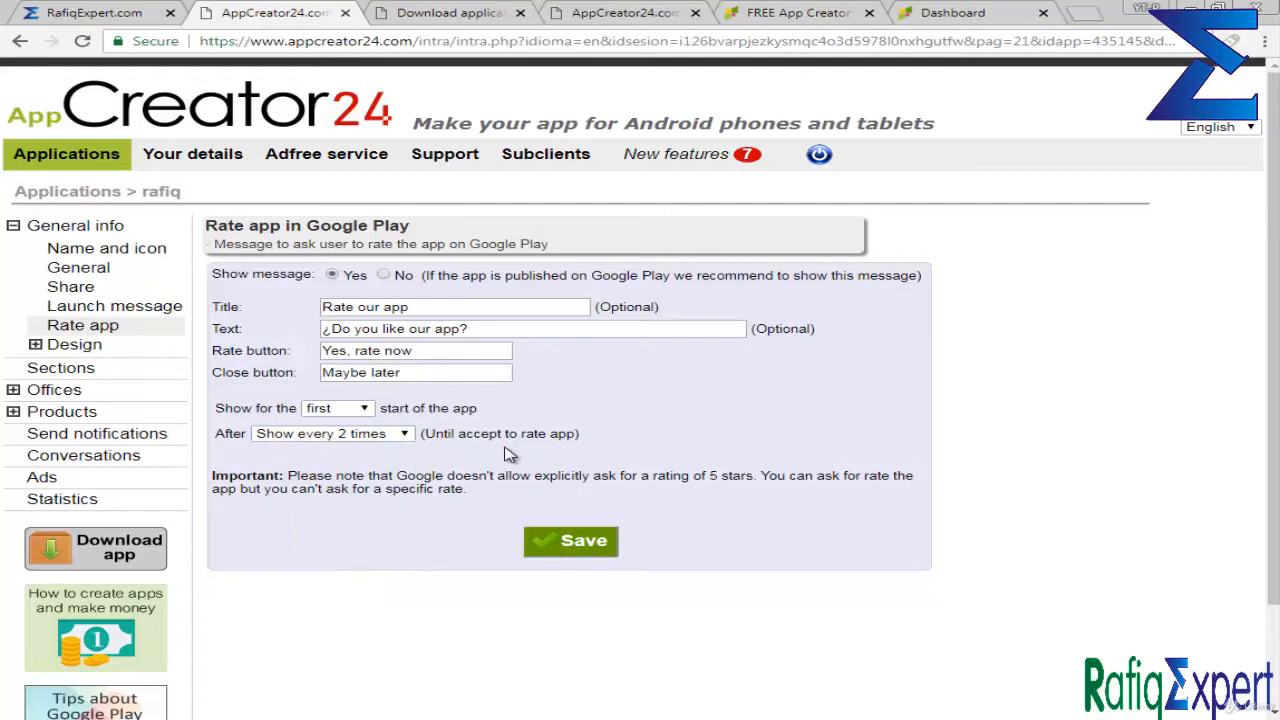
click(388, 438)
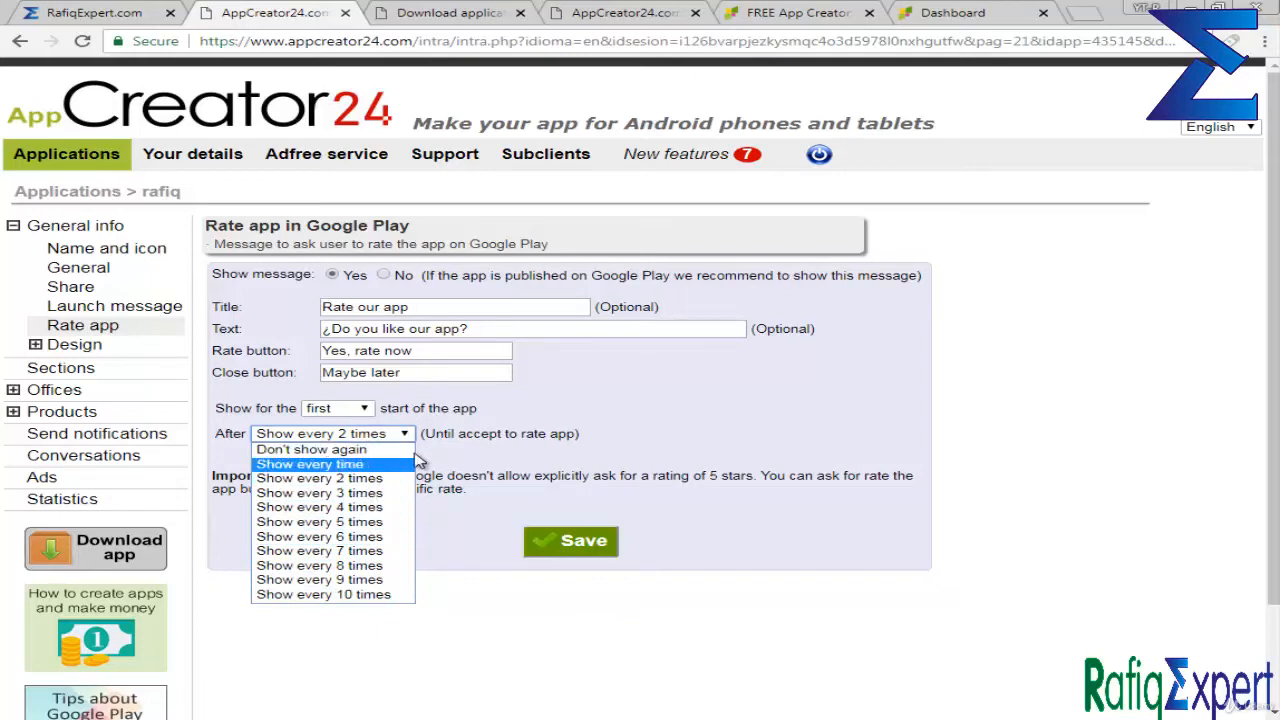
click(372, 482)
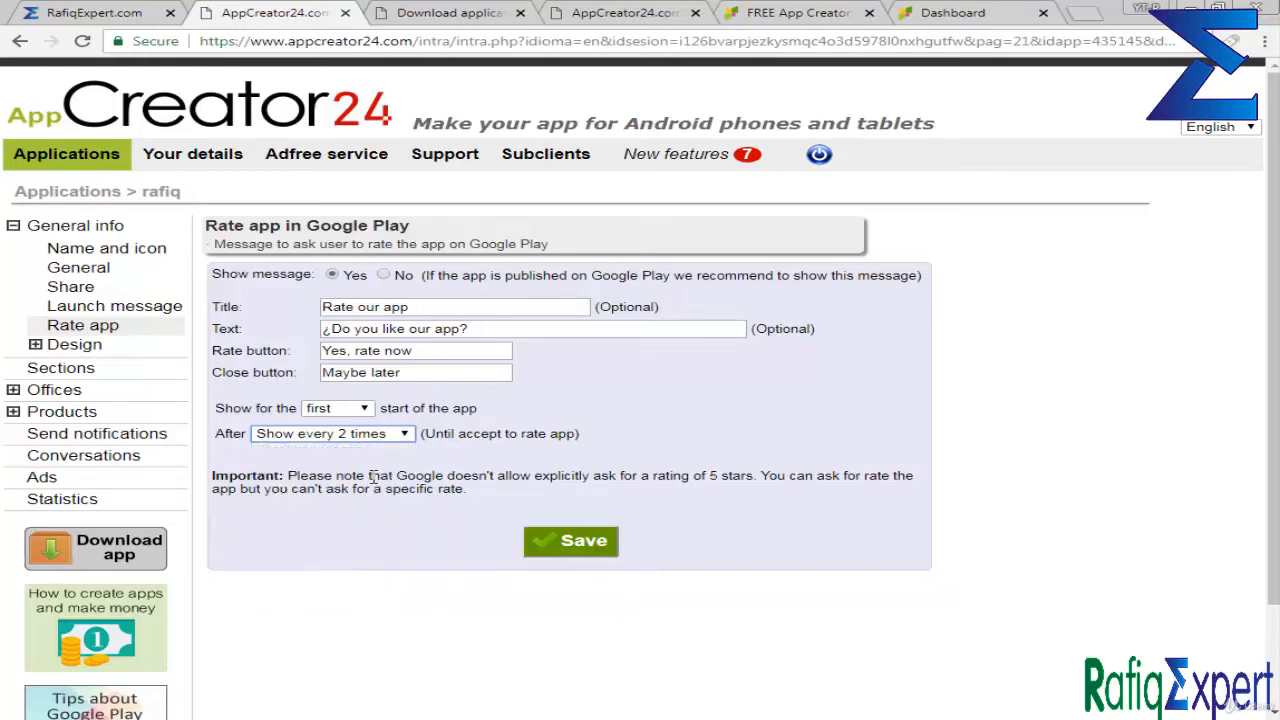
click(345, 409)
click(340, 440)
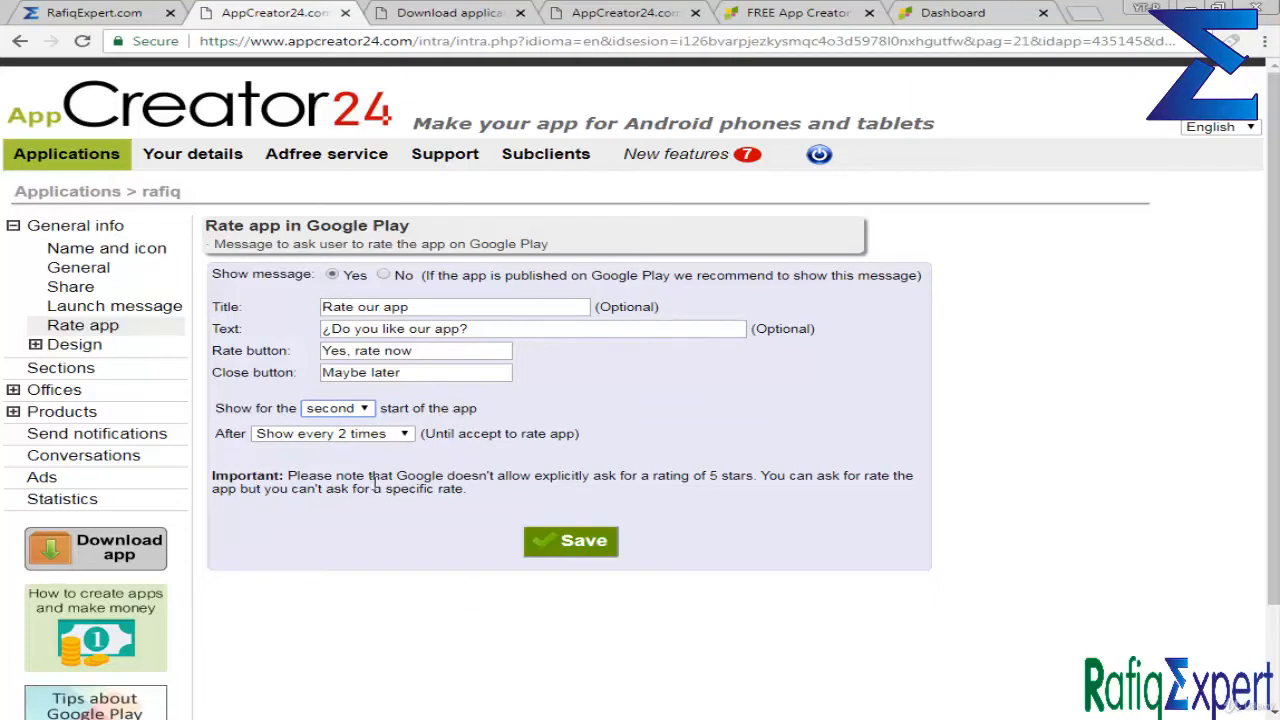
Read the important note on Google's rules about asking users for a specific rating.
double_click(256, 480)
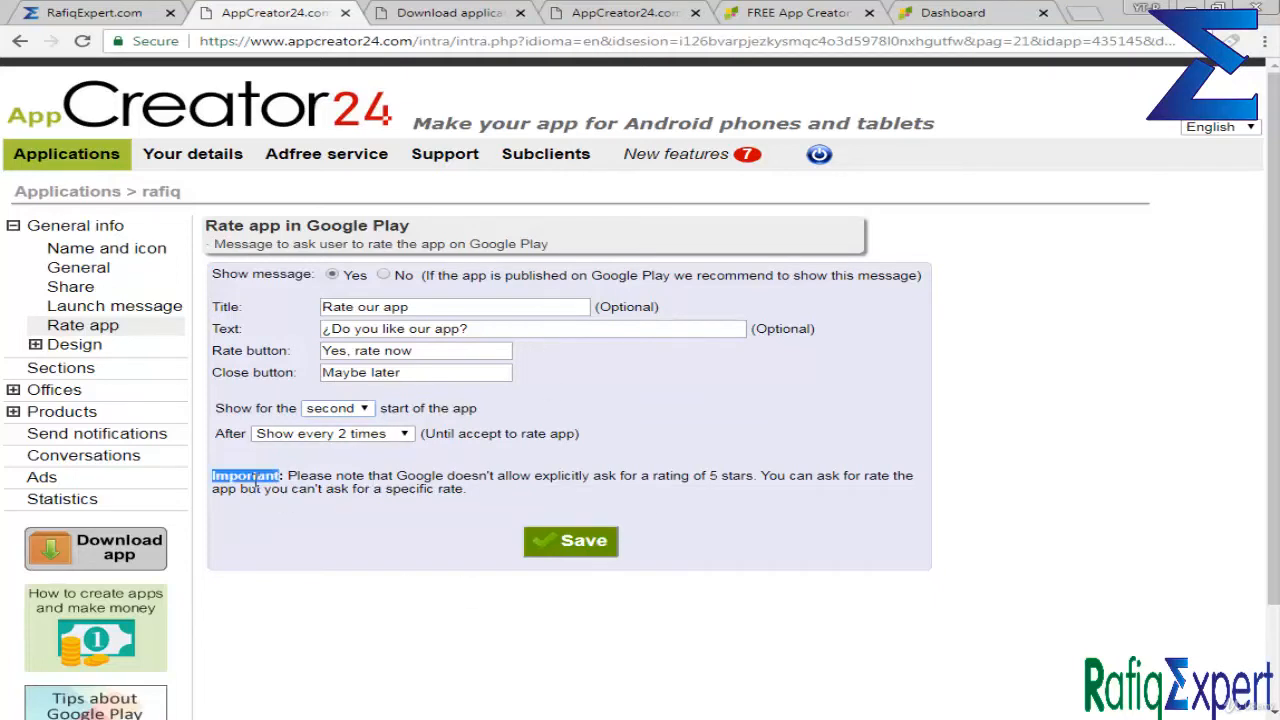
triple_click(418, 489)
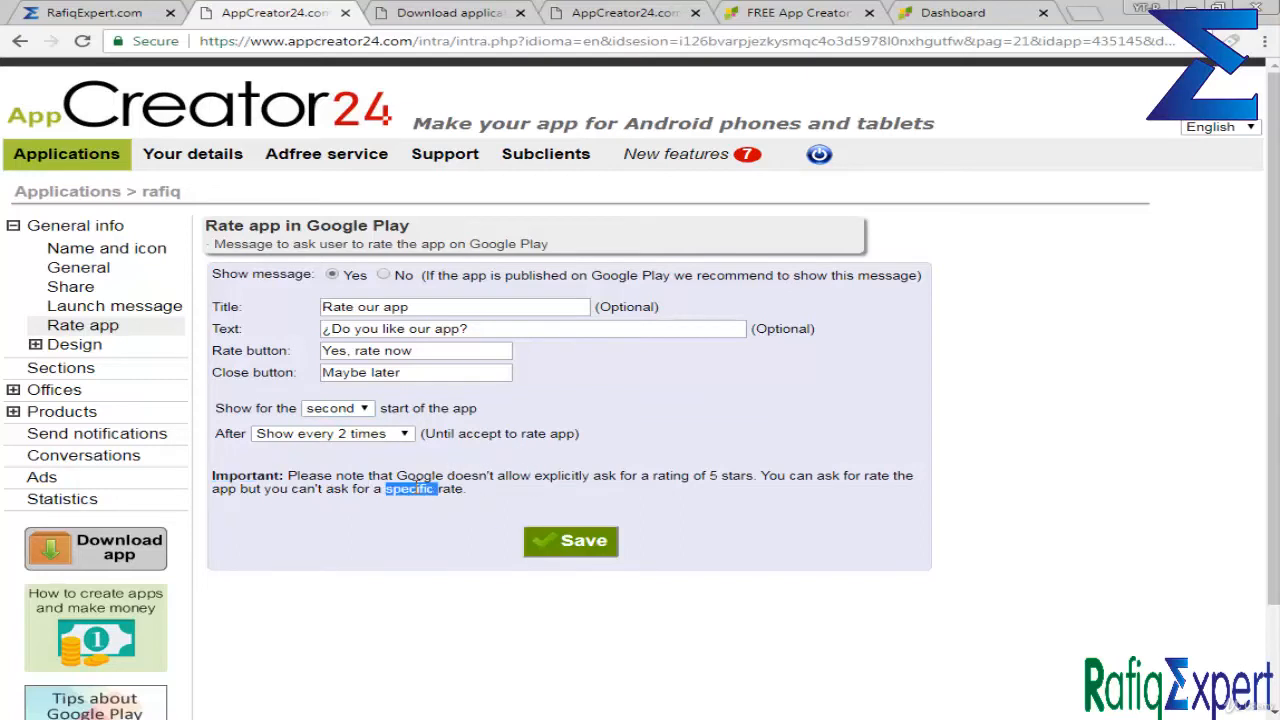
triple_click(404, 474)
click(418, 485)
triple_click(714, 480)
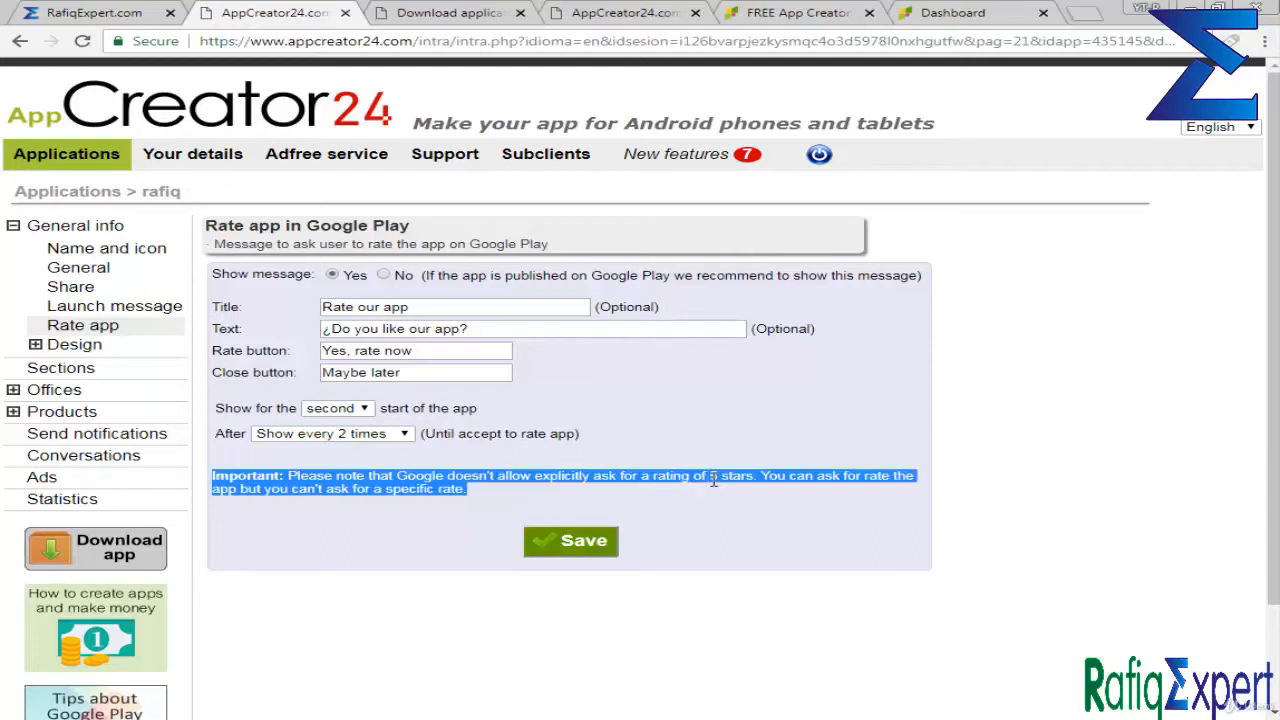
click(727, 490)
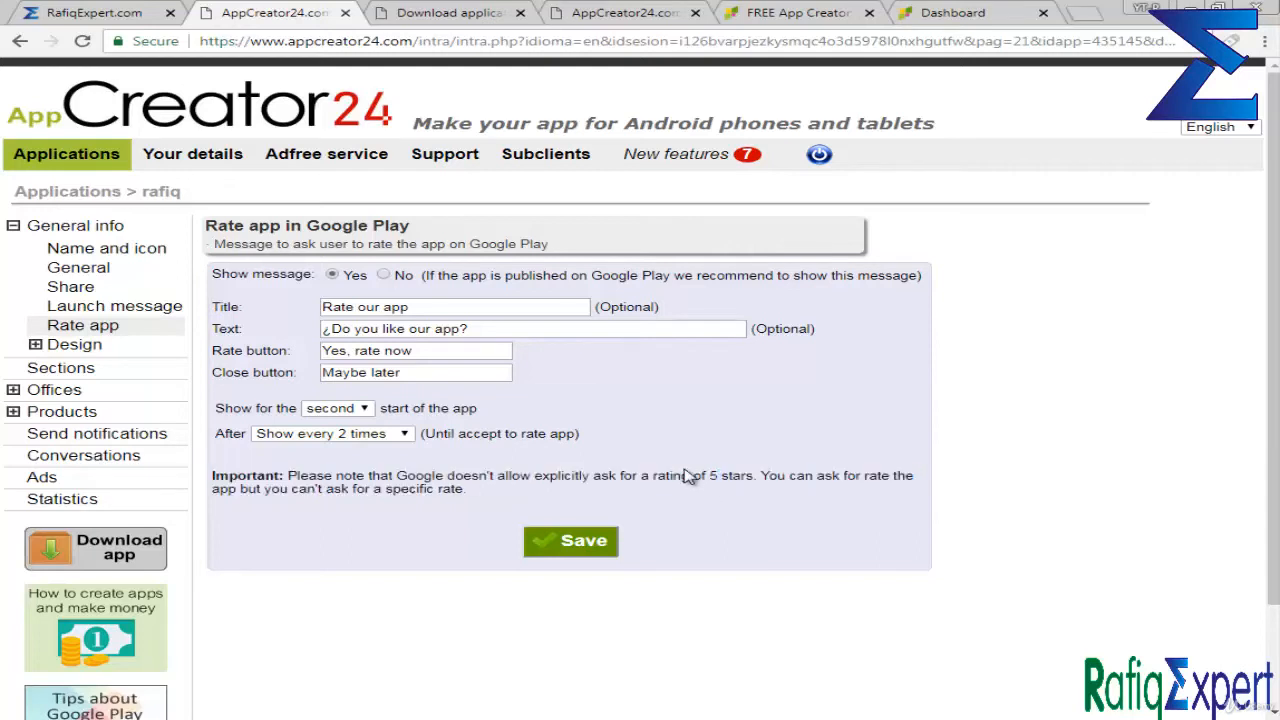
double_click(688, 477)
Review the rating message's title, text and button labels, and save the rating settings.
drag(465, 301, 384, 330)
click(322, 307)
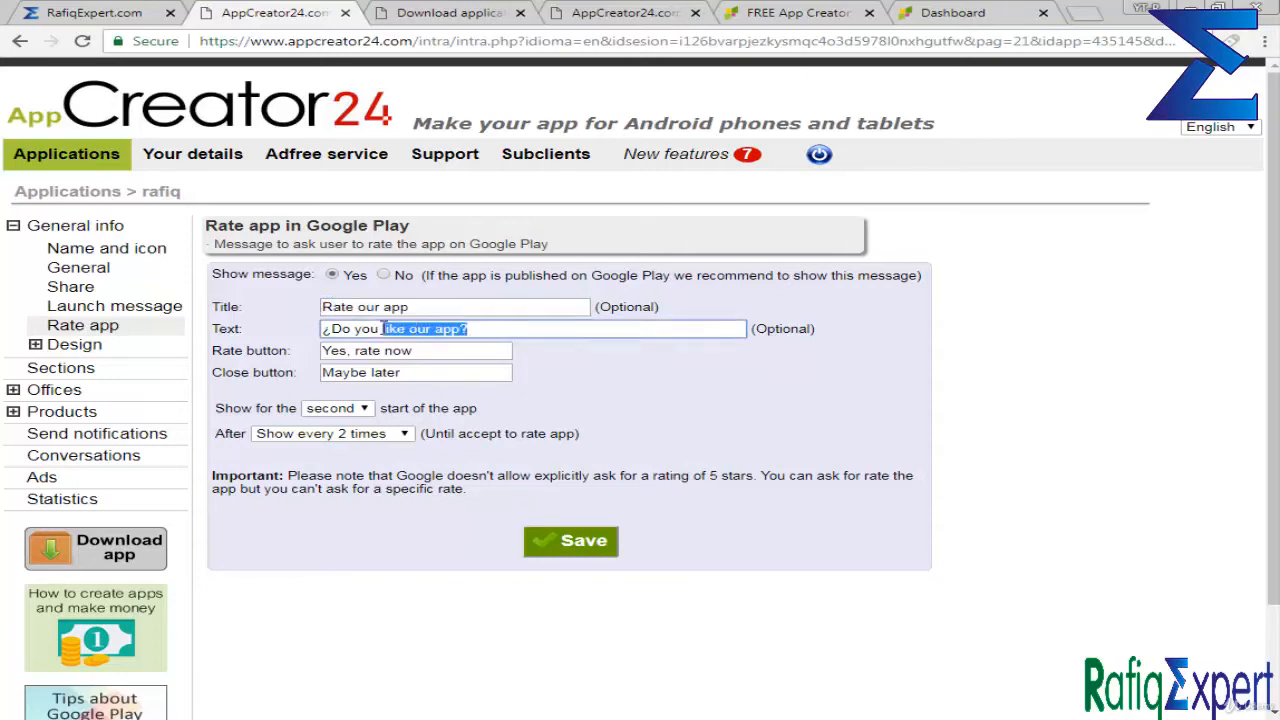
click(384, 331)
drag(420, 375, 358, 351)
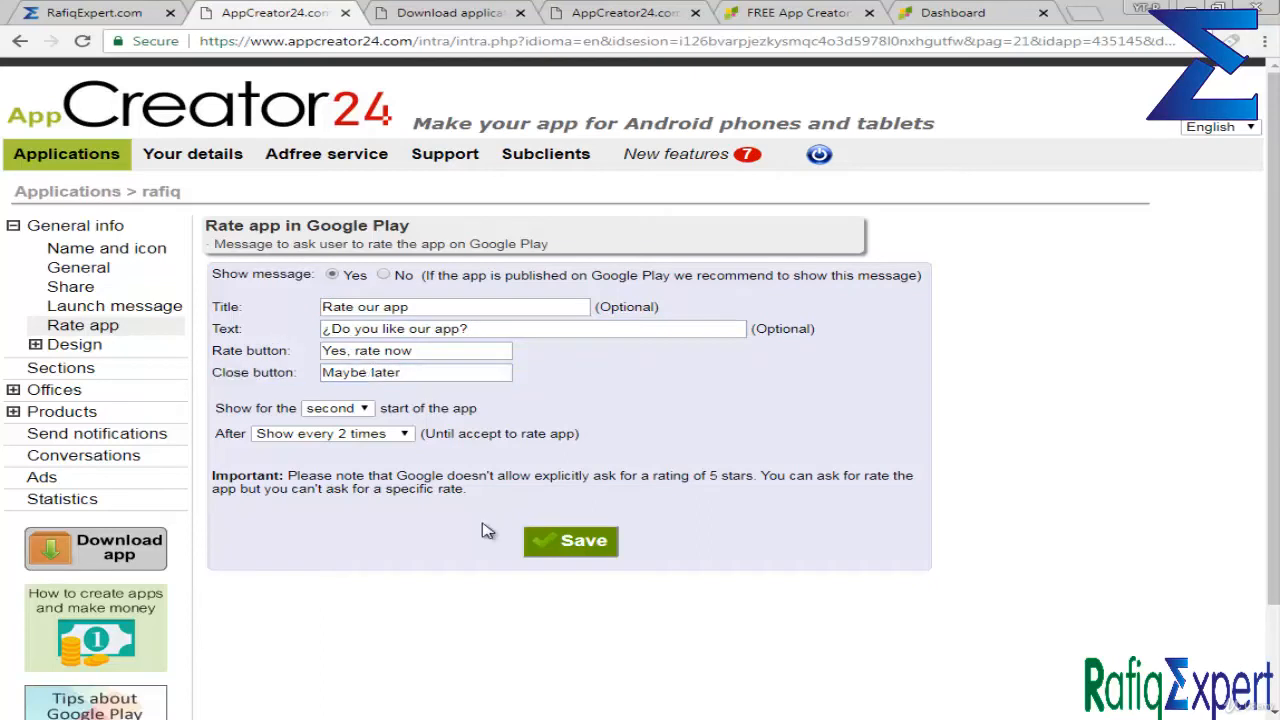
click(556, 546)
Open the app's general style and colors settings.
click(74, 345)
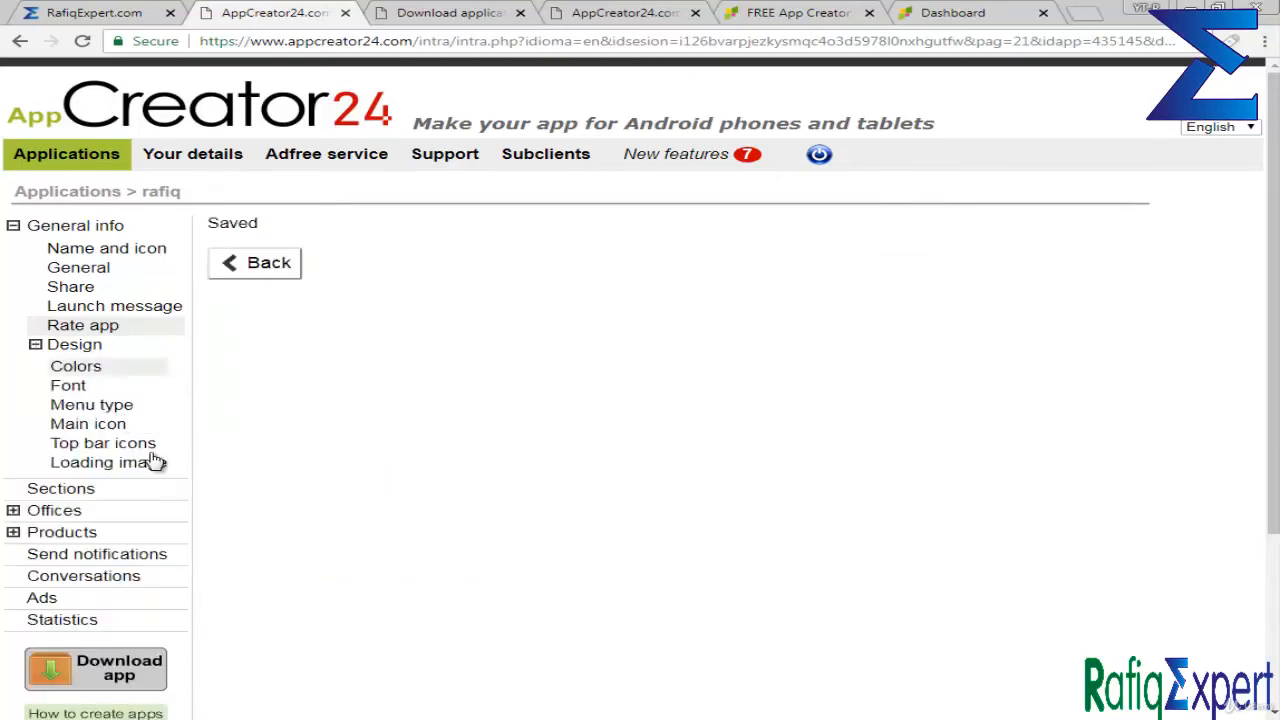
click(131, 372)
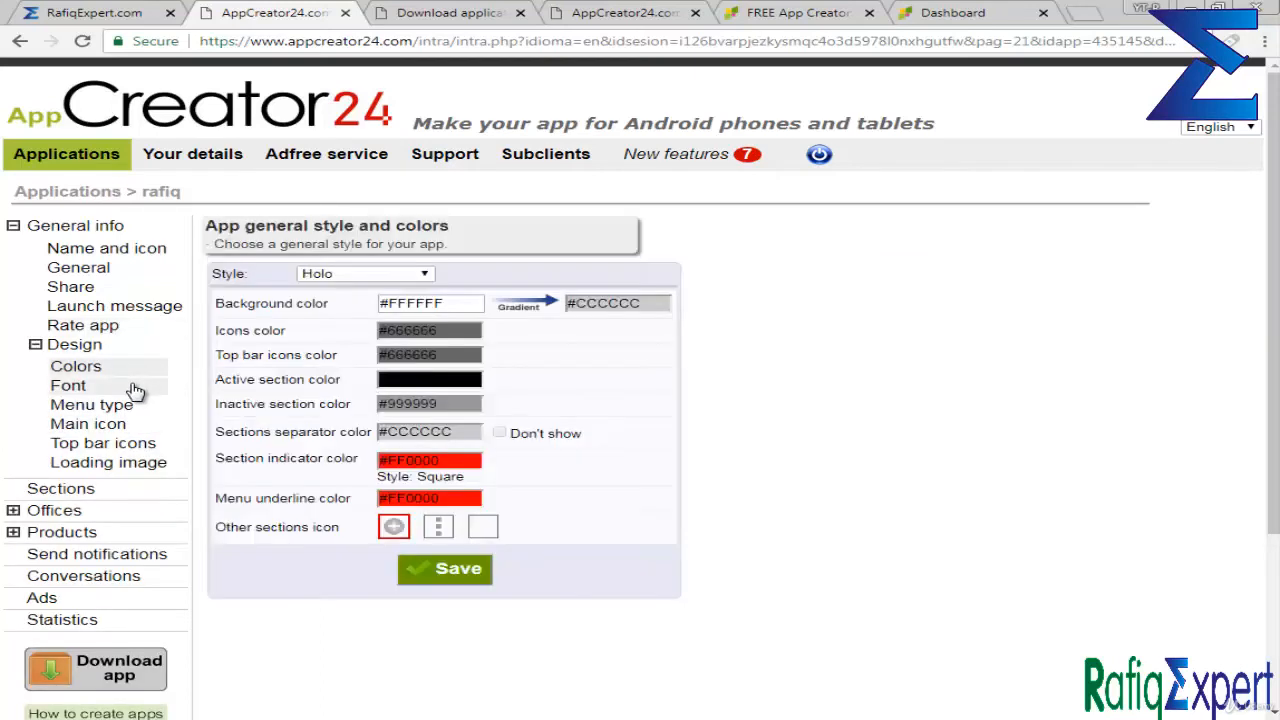
Try the Orange, Green and Blue(Material) styles for the app, returning to Green.
click(374, 278)
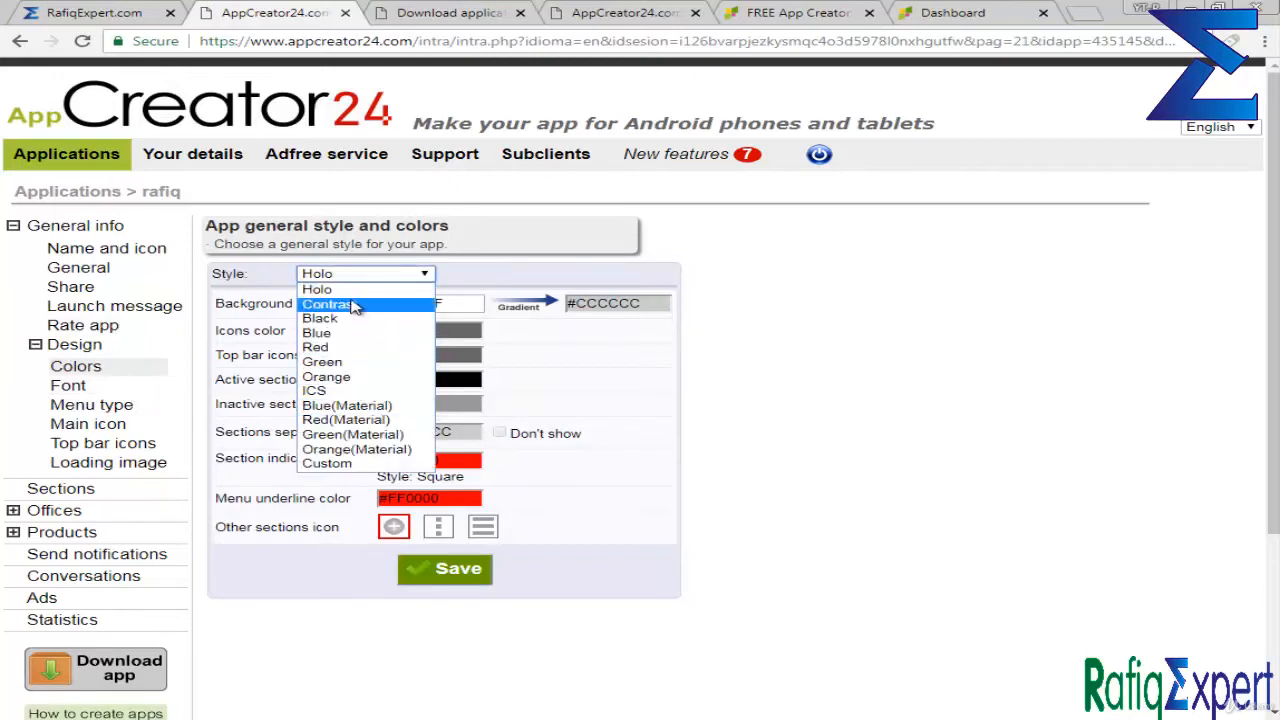
click(340, 376)
click(346, 278)
click(340, 362)
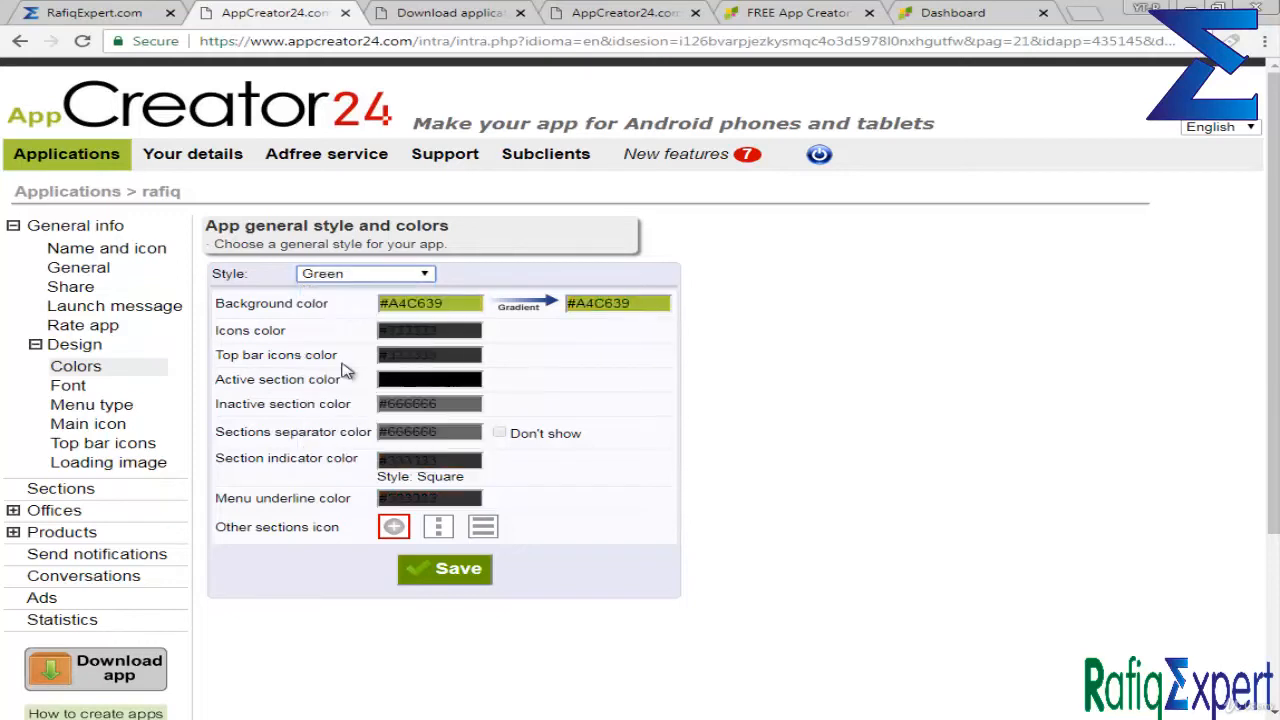
click(350, 278)
click(378, 405)
click(378, 278)
click(365, 362)
Set the app's style to Custom and its background color to #0099FF.
click(365, 277)
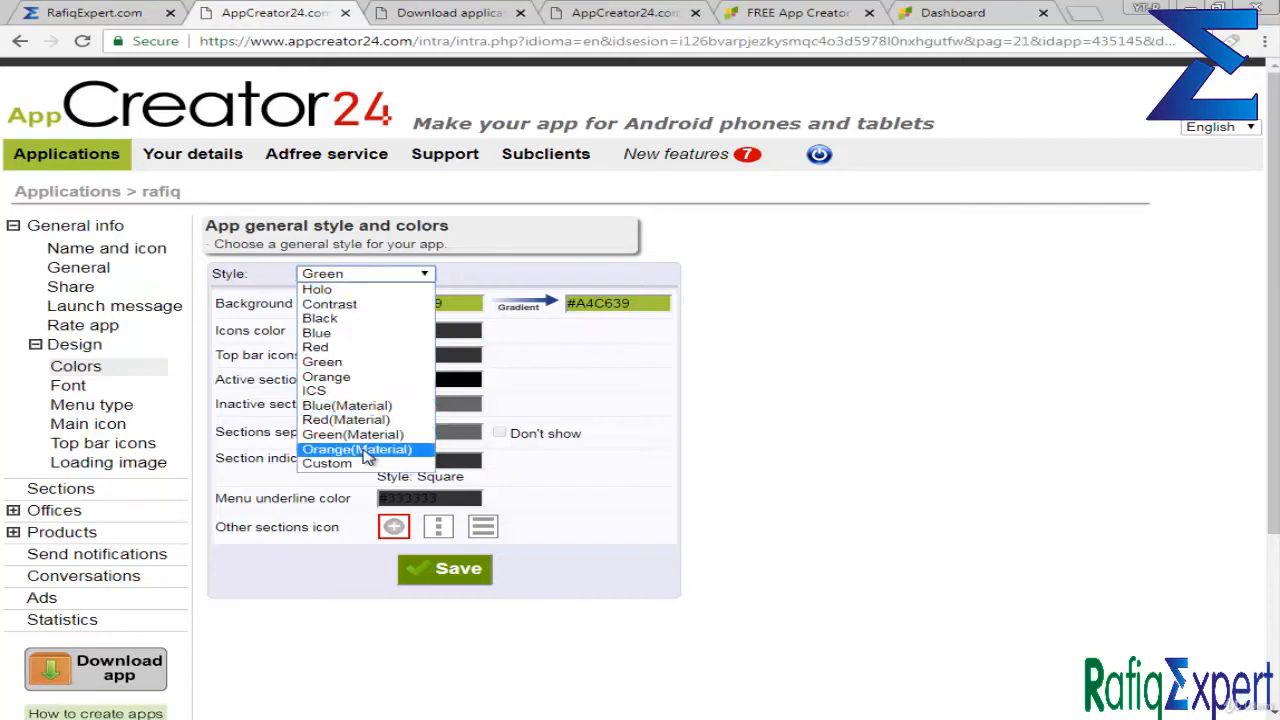
click(370, 463)
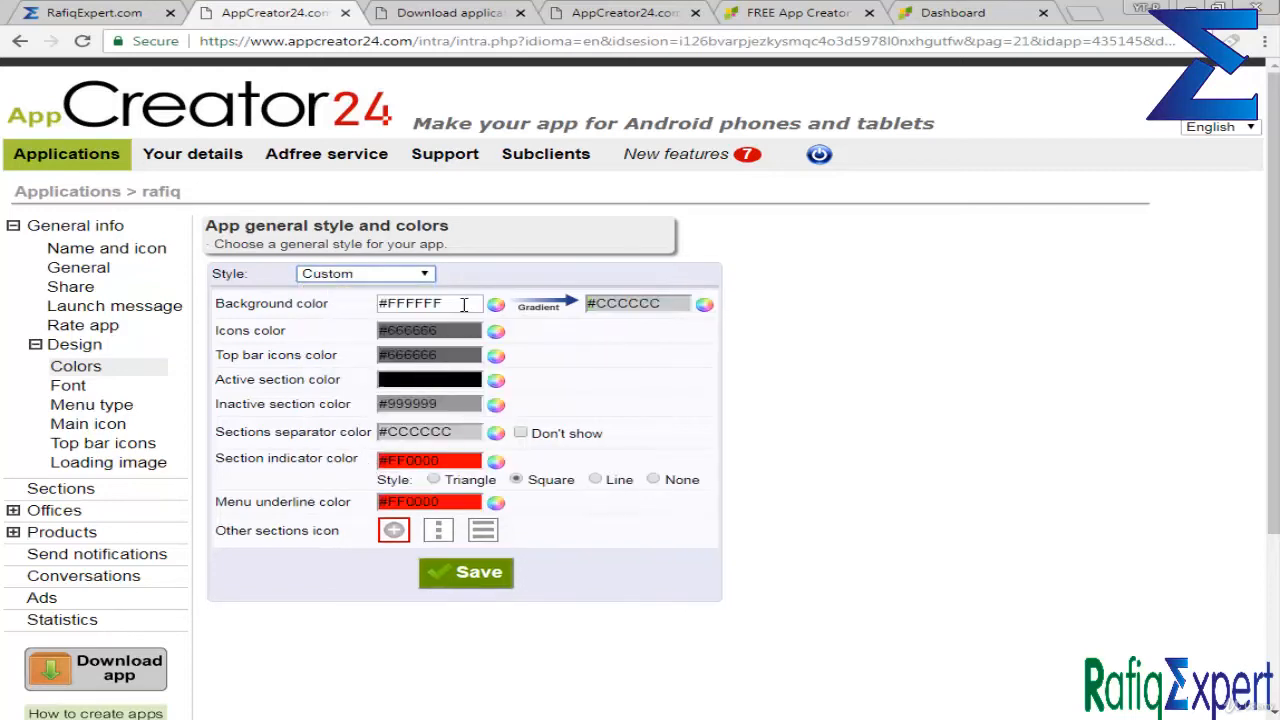
click(463, 305)
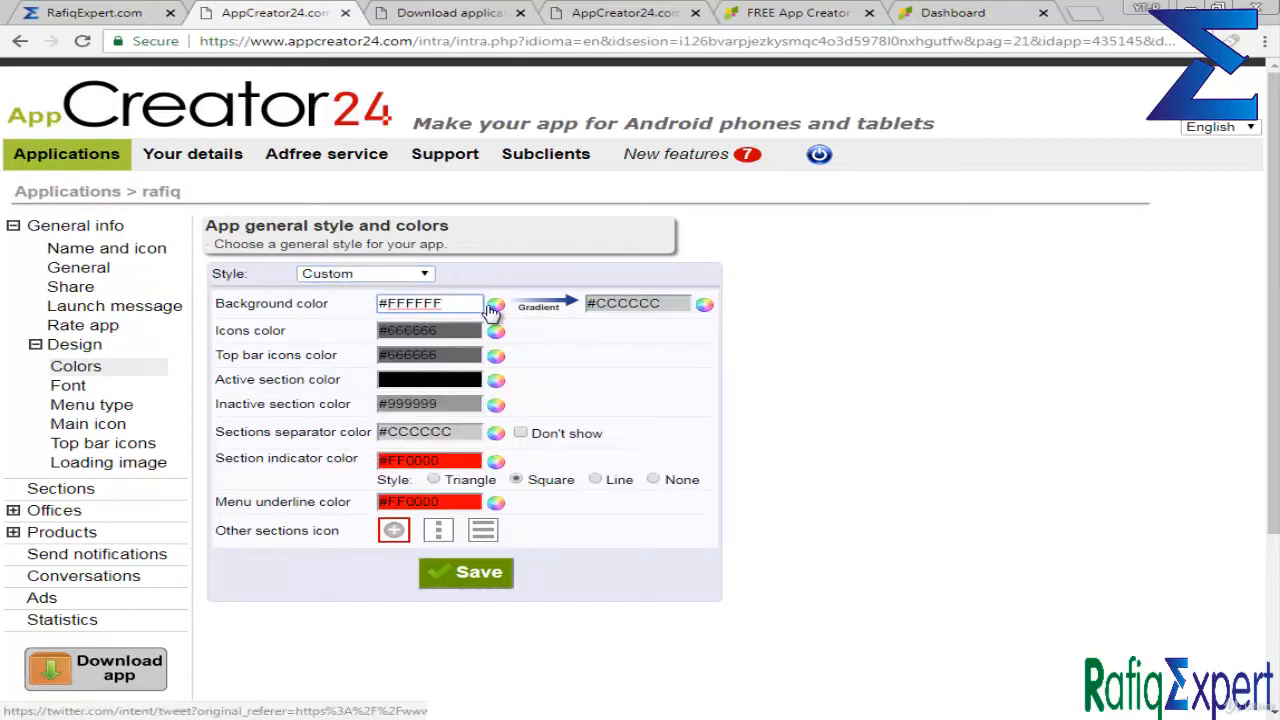
click(496, 304)
click(567, 384)
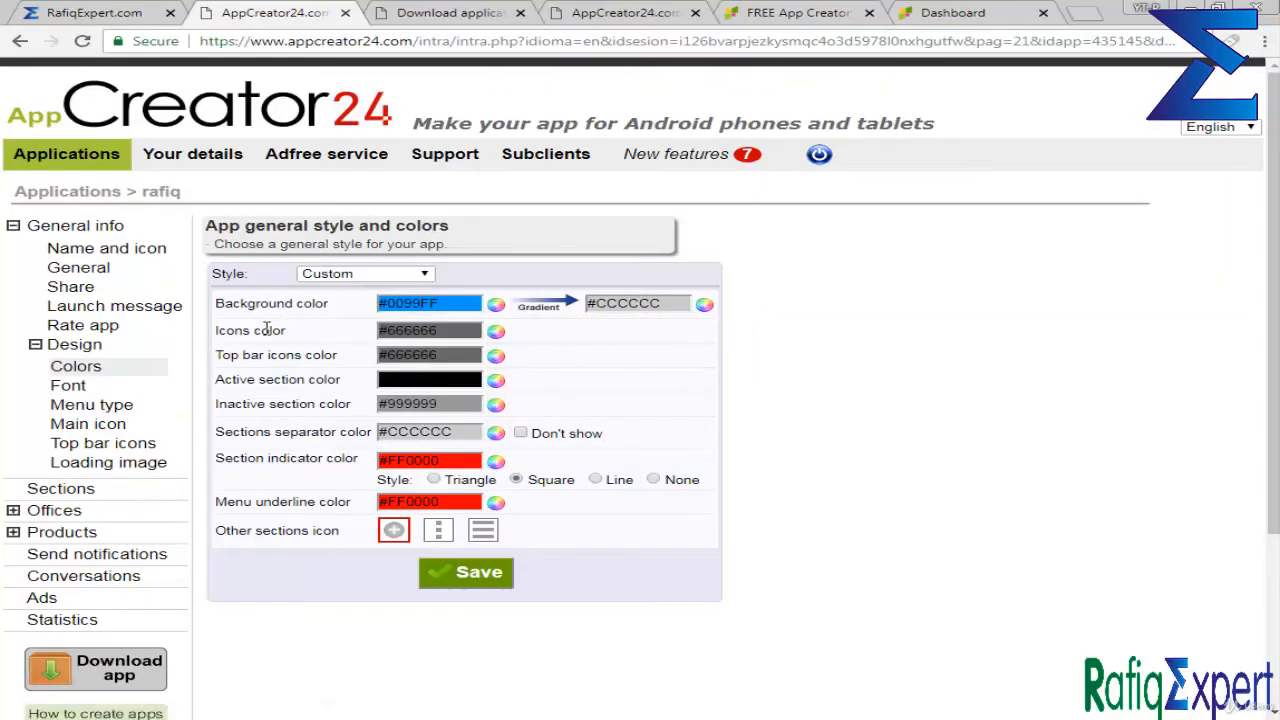
Set the icons color of the custom style to #99CC99.
click(495, 334)
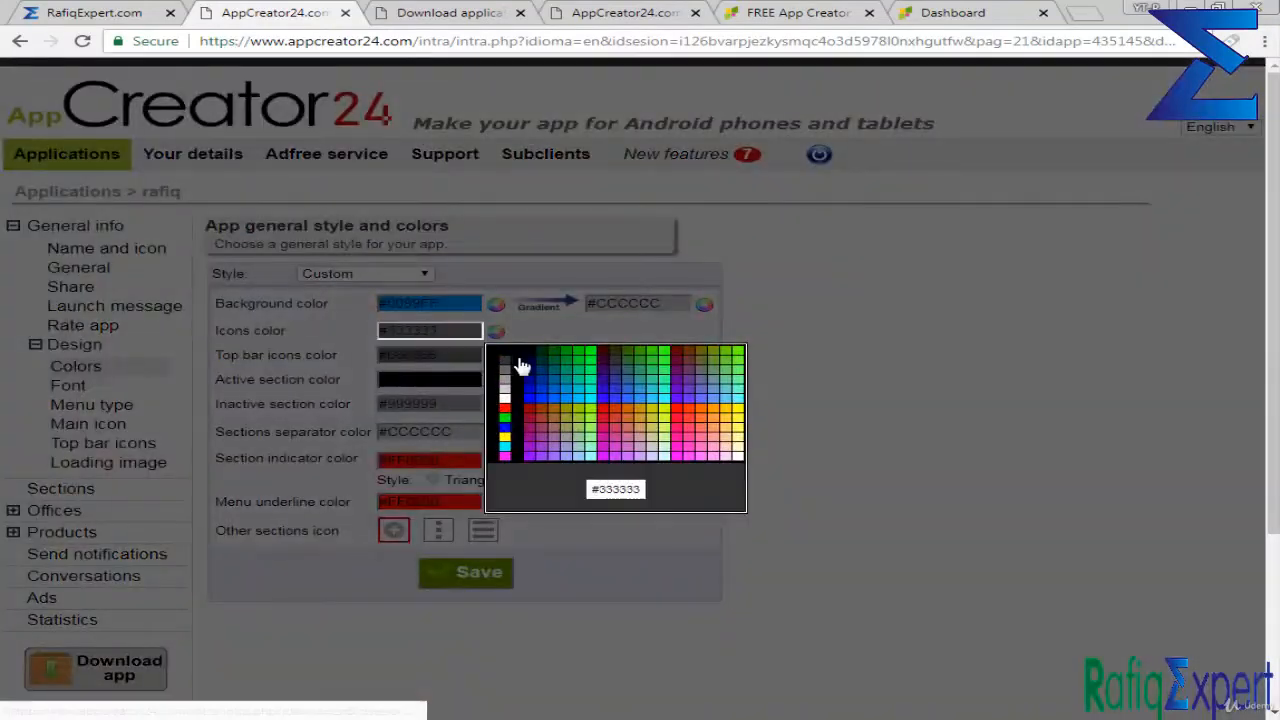
click(583, 443)
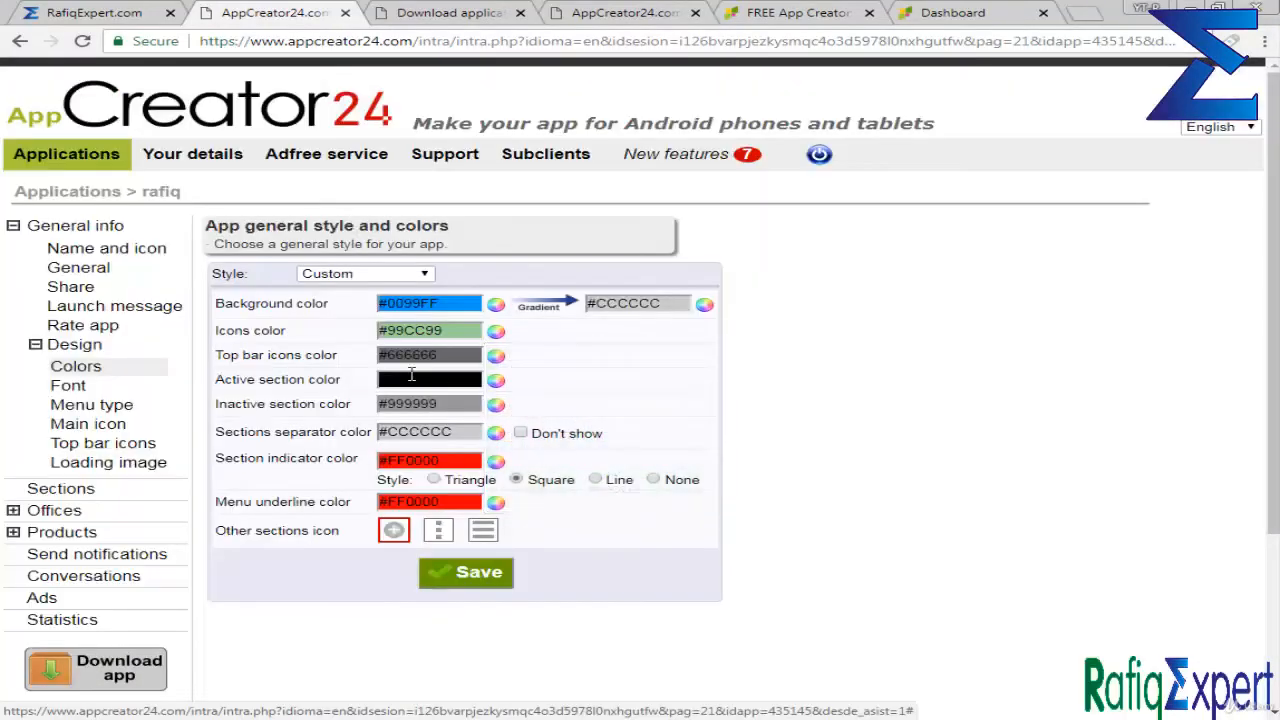
triple_click(234, 355)
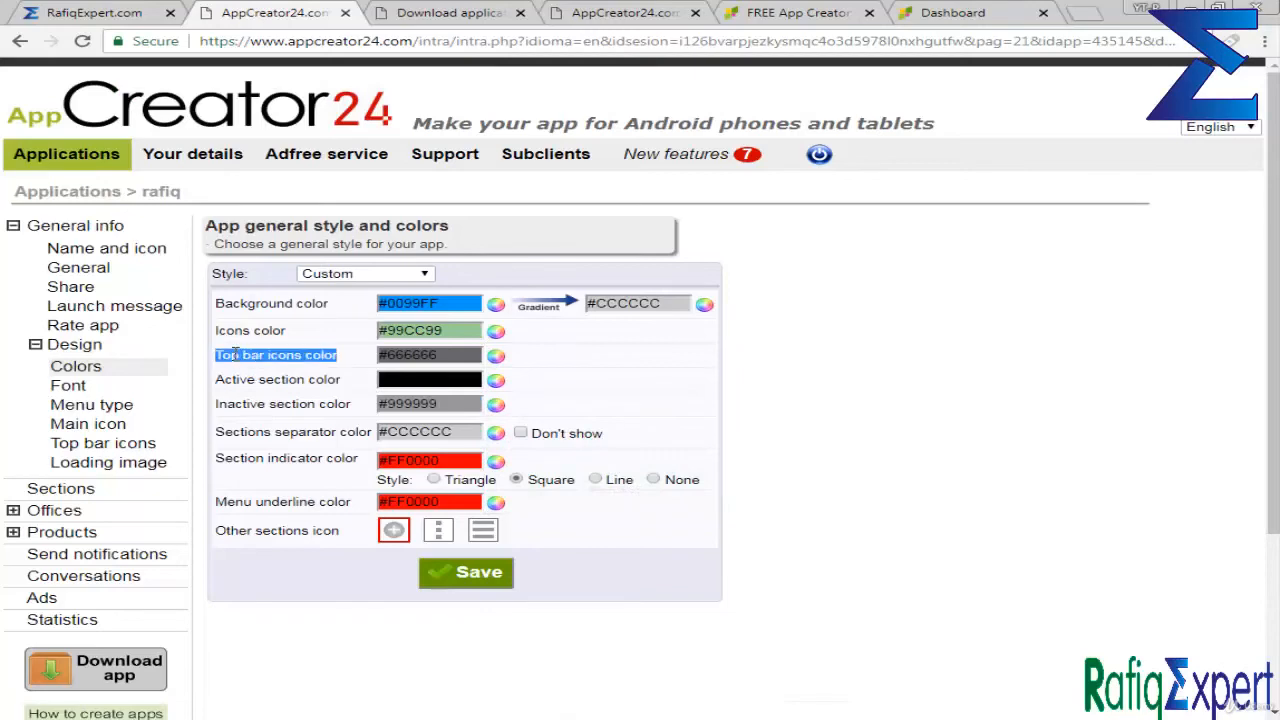
Set the custom style's top bar icons color to #FF0066 and its active section color to #6600FF.
click(234, 355)
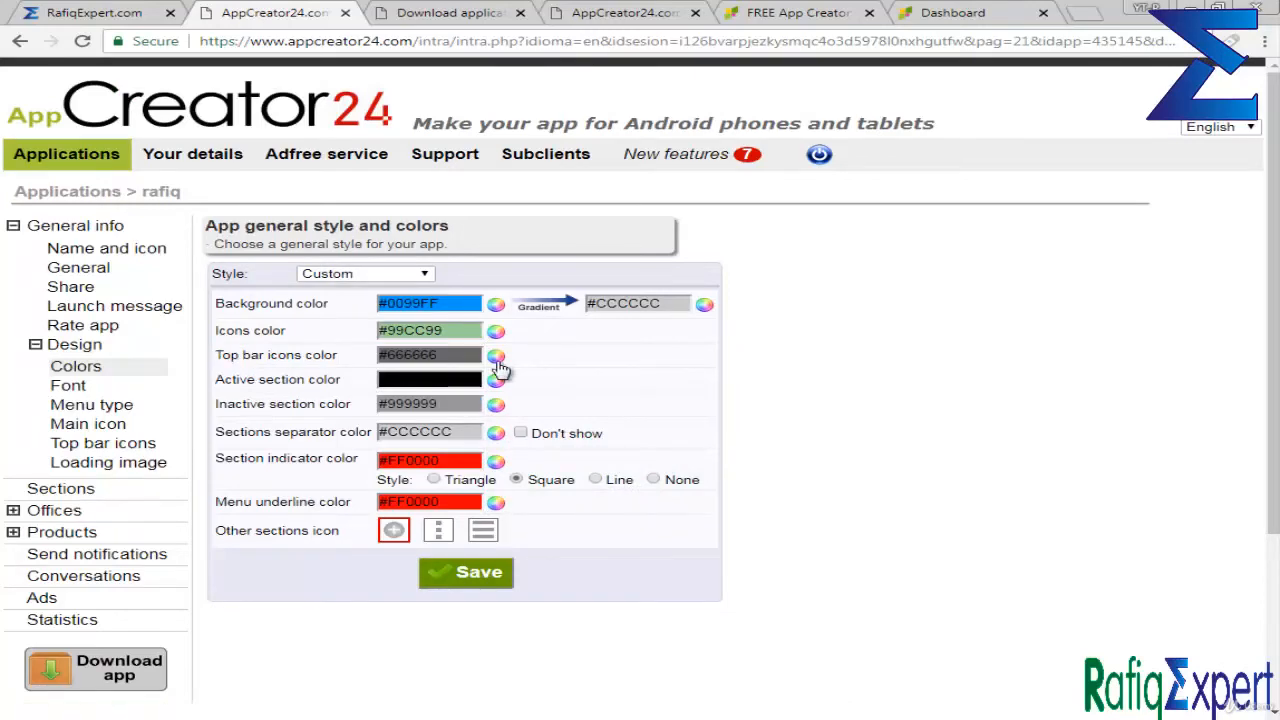
click(498, 358)
click(678, 457)
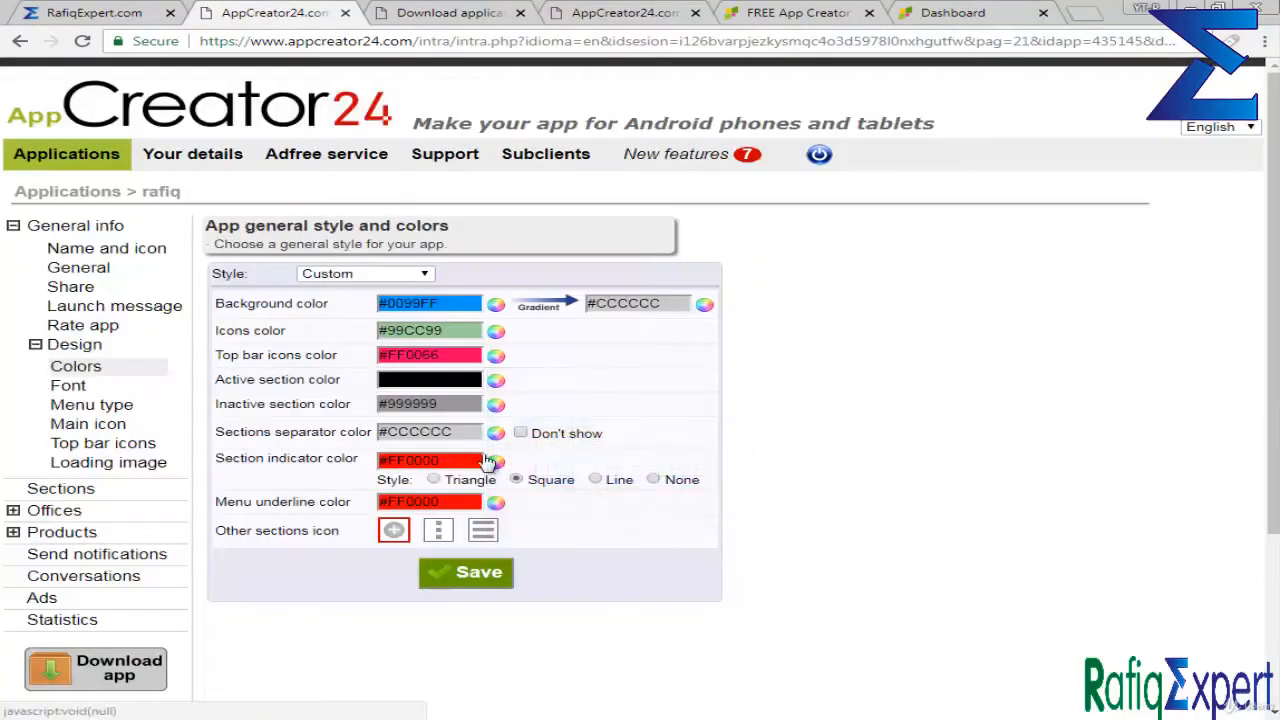
drag(257, 379, 353, 379)
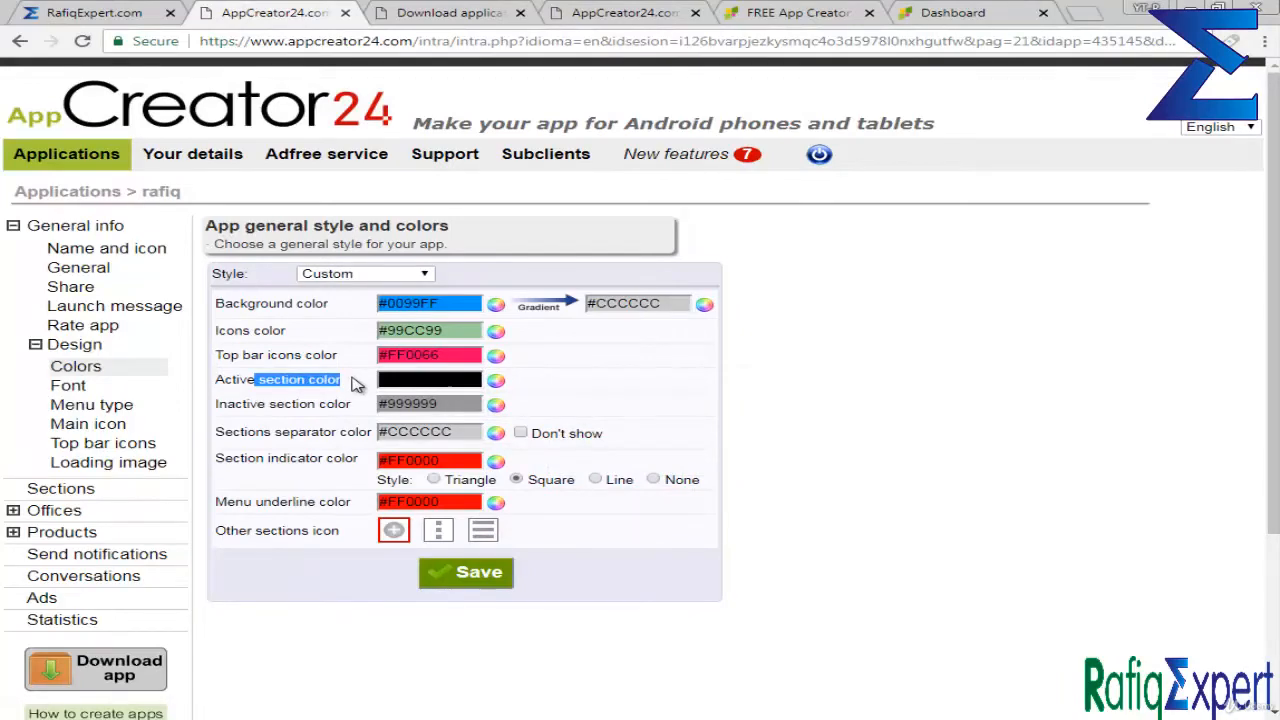
click(354, 381)
click(497, 383)
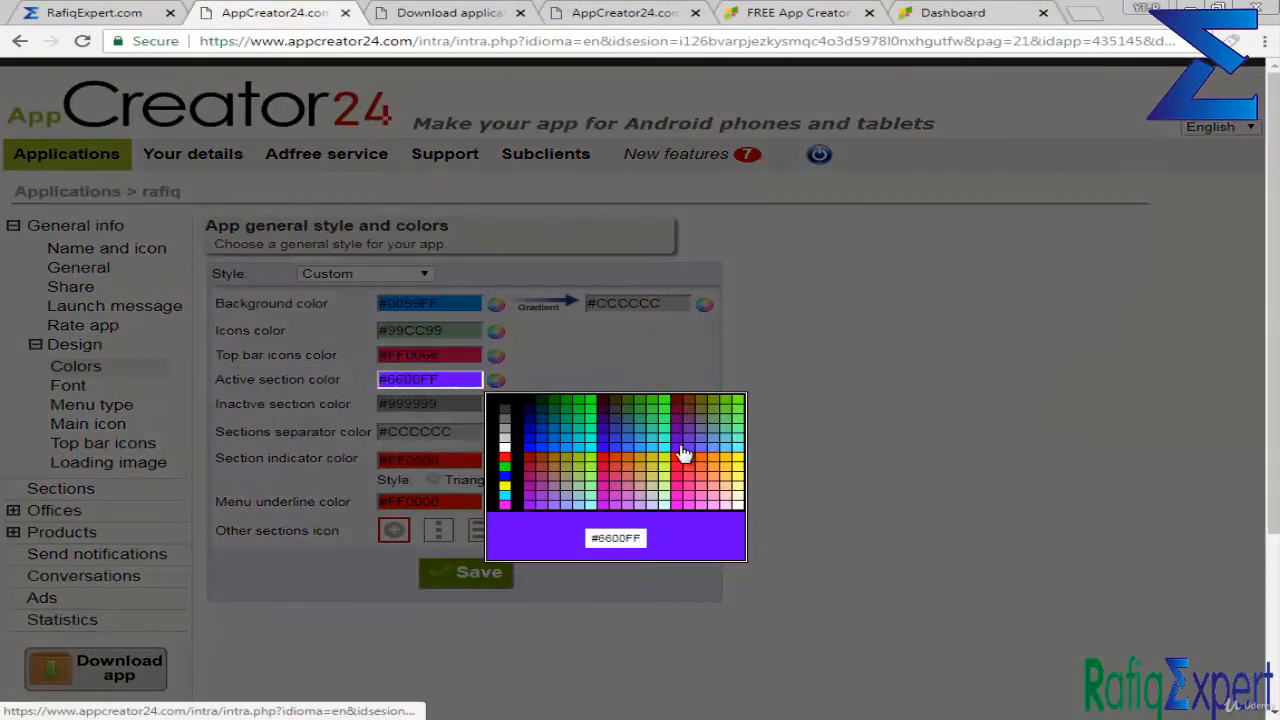
click(680, 449)
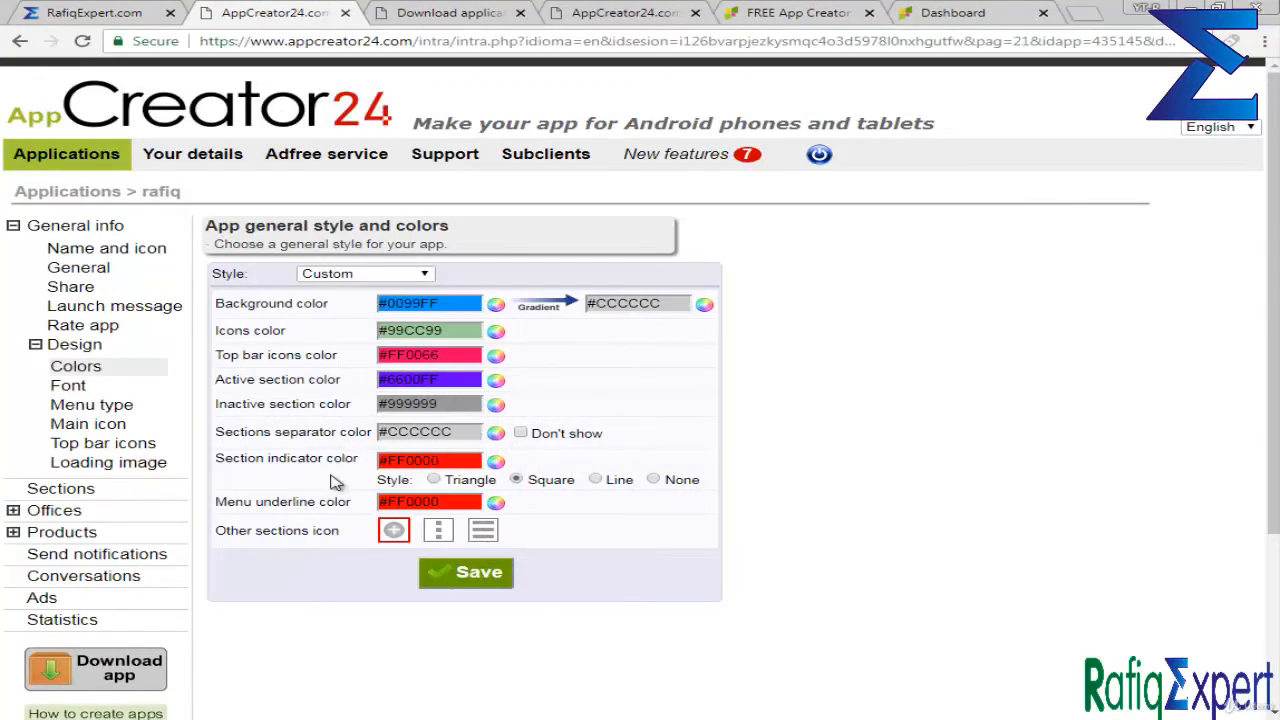
Choose the three horizontal lines as the other sections icon and save the color settings.
click(442, 534)
click(480, 532)
click(451, 534)
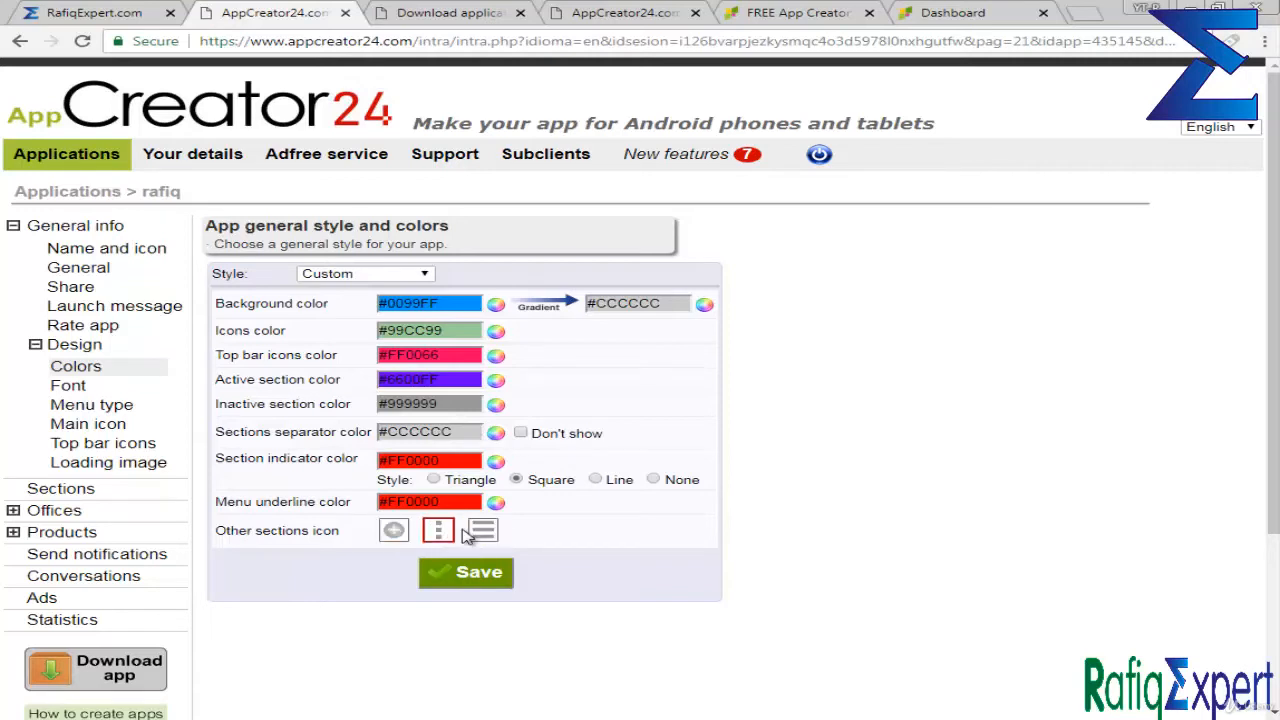
click(405, 533)
click(443, 534)
click(485, 532)
click(480, 572)
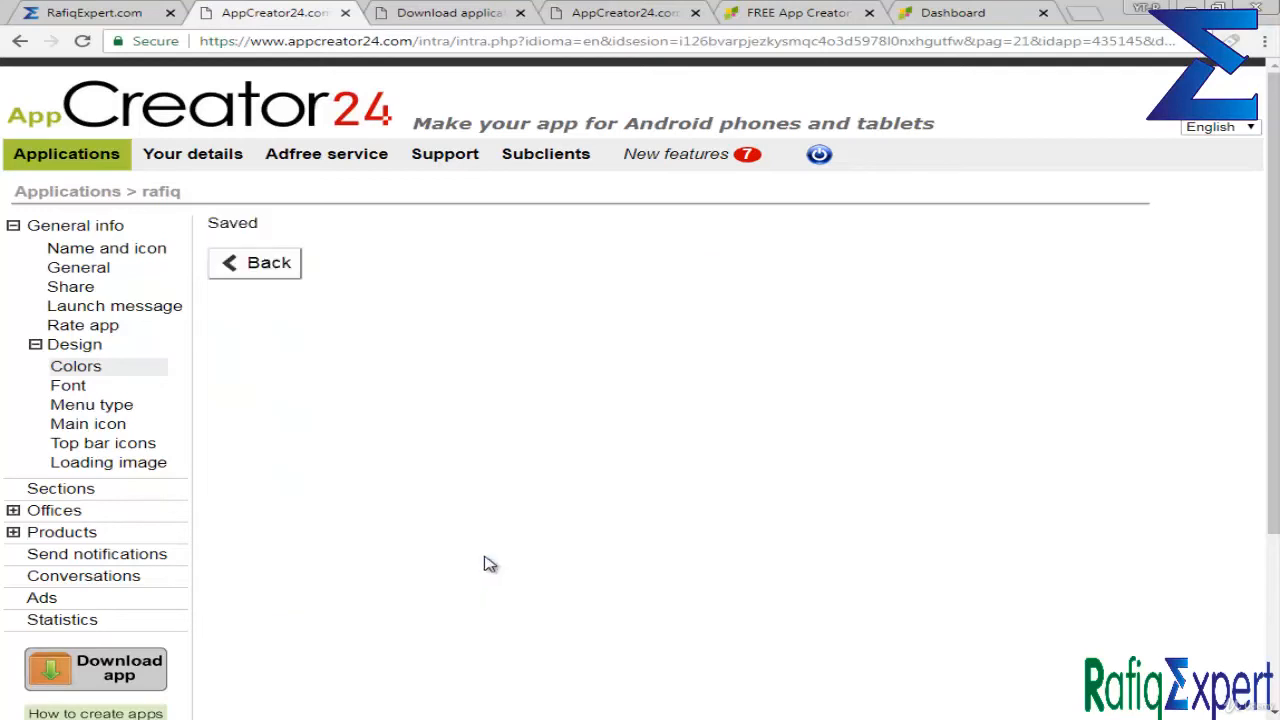
Check the Custom option in the app's font settings and save the font type as By default.
click(104, 388)
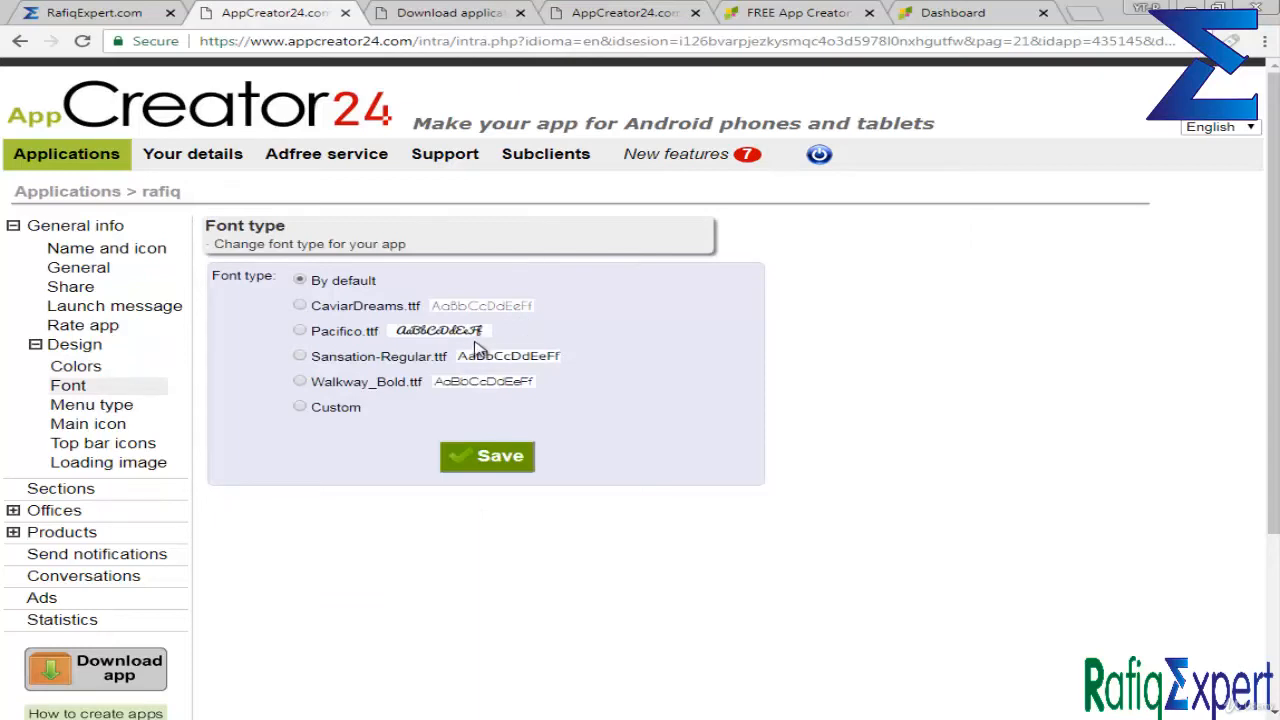
click(306, 409)
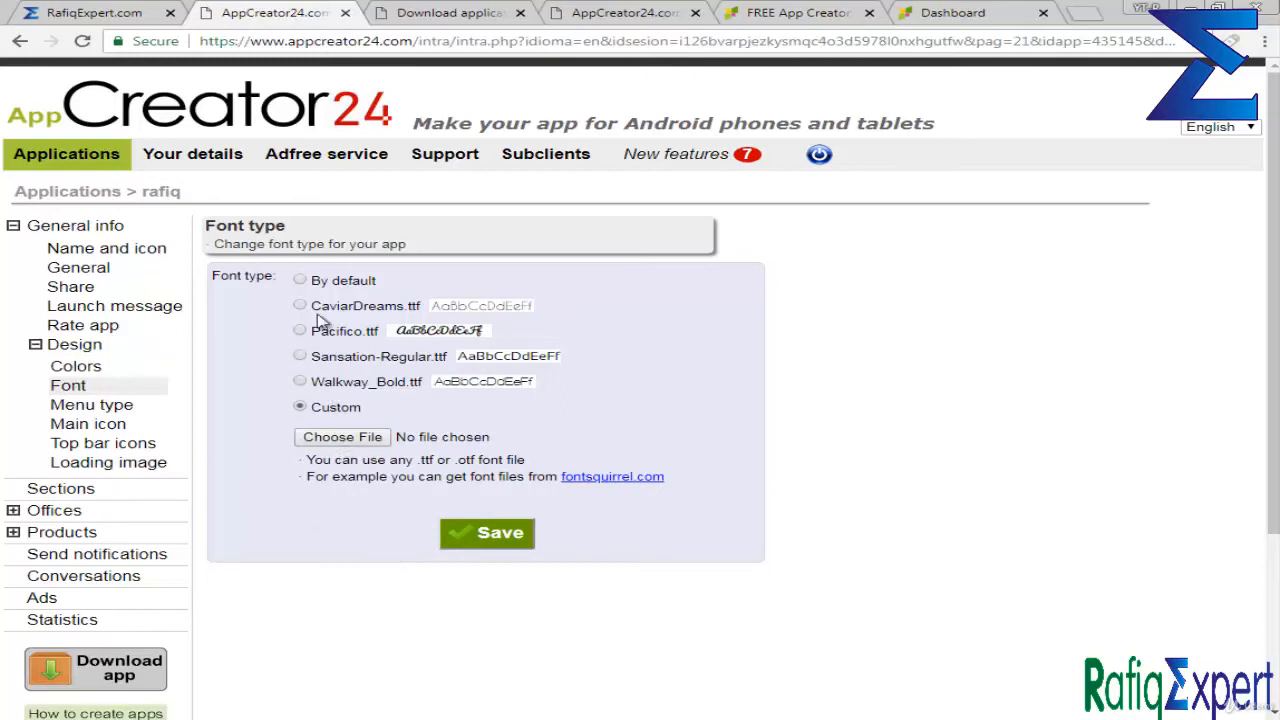
click(300, 280)
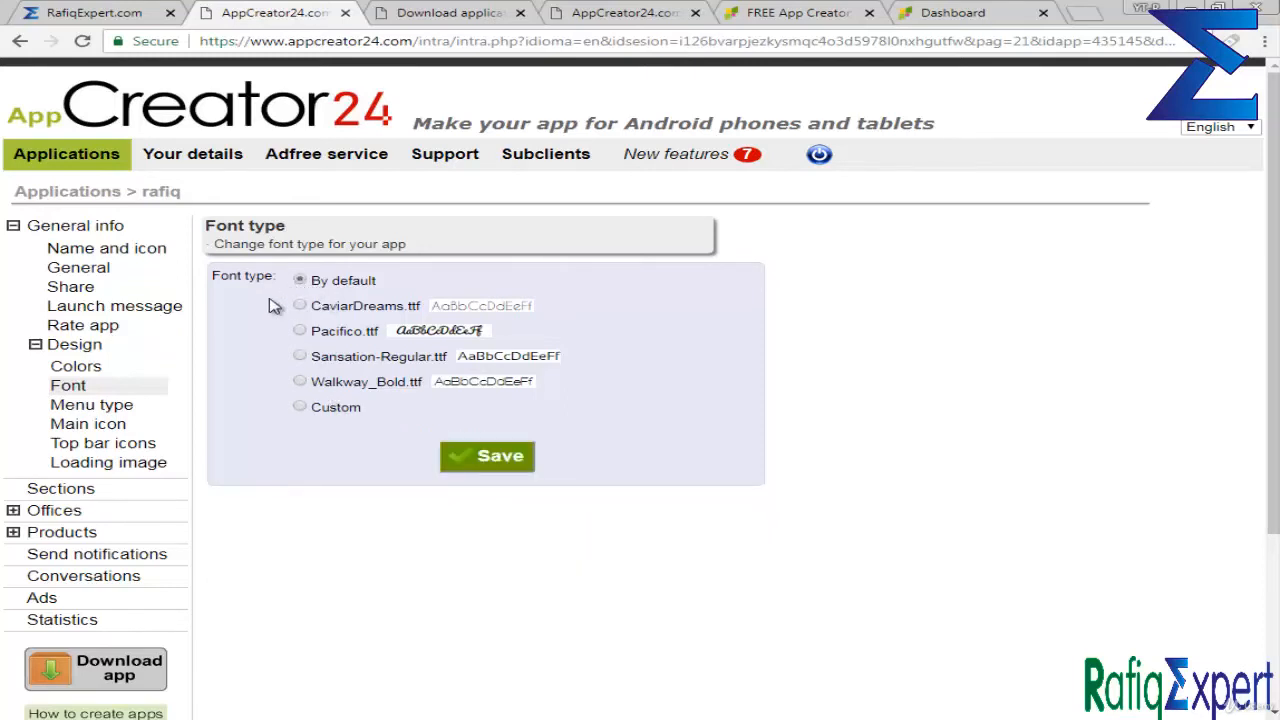
click(488, 455)
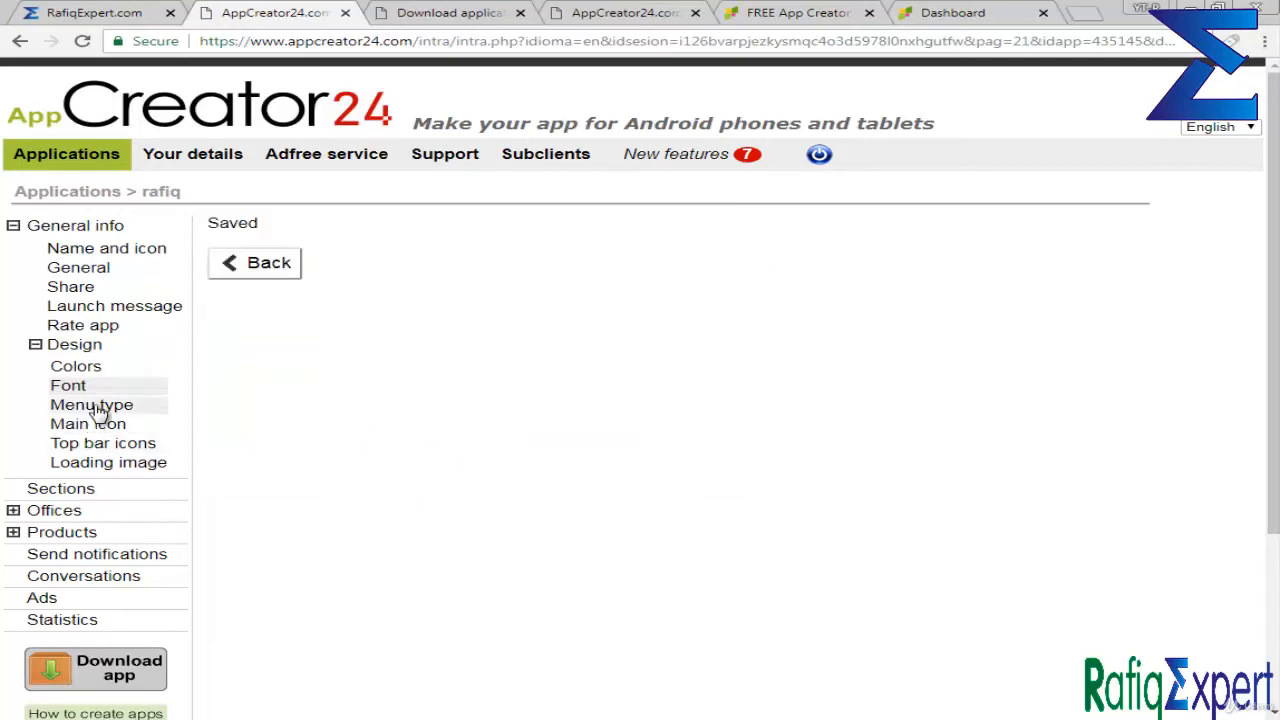
Set the main menu type to Sliding menu with tipomenu_1.png as its header image and save it.
click(98, 410)
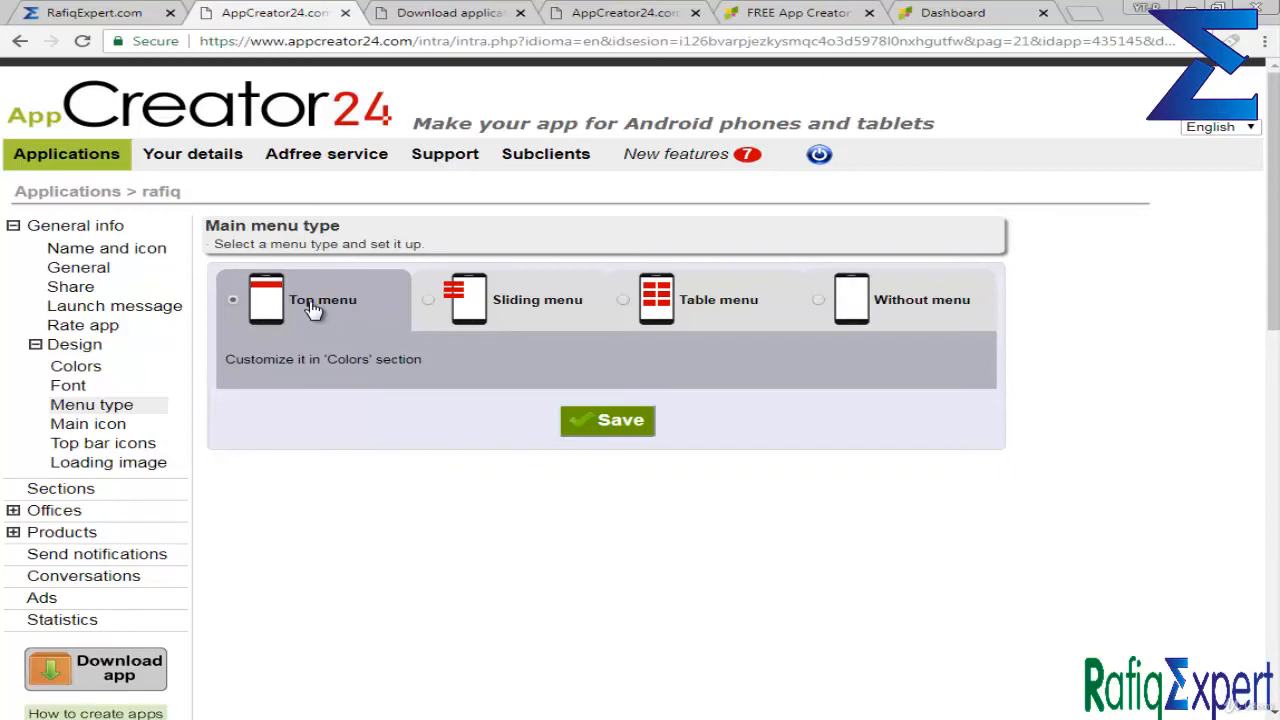
click(526, 299)
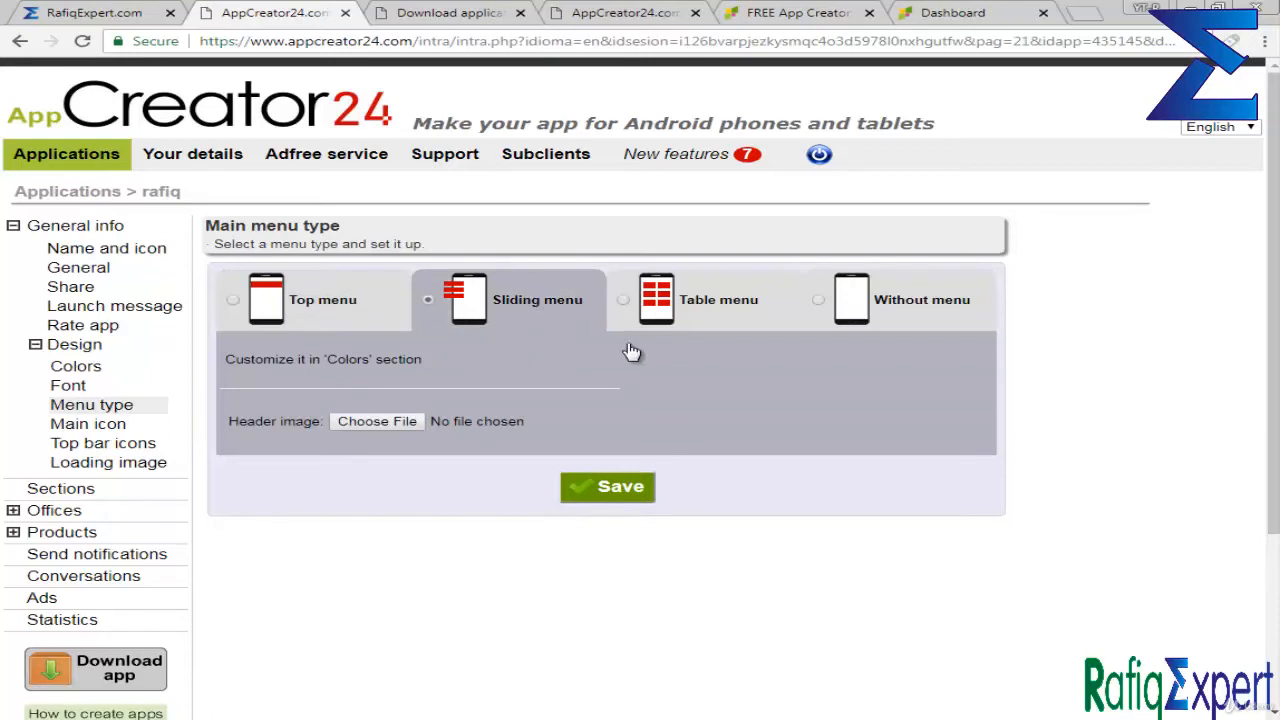
triple_click(353, 366)
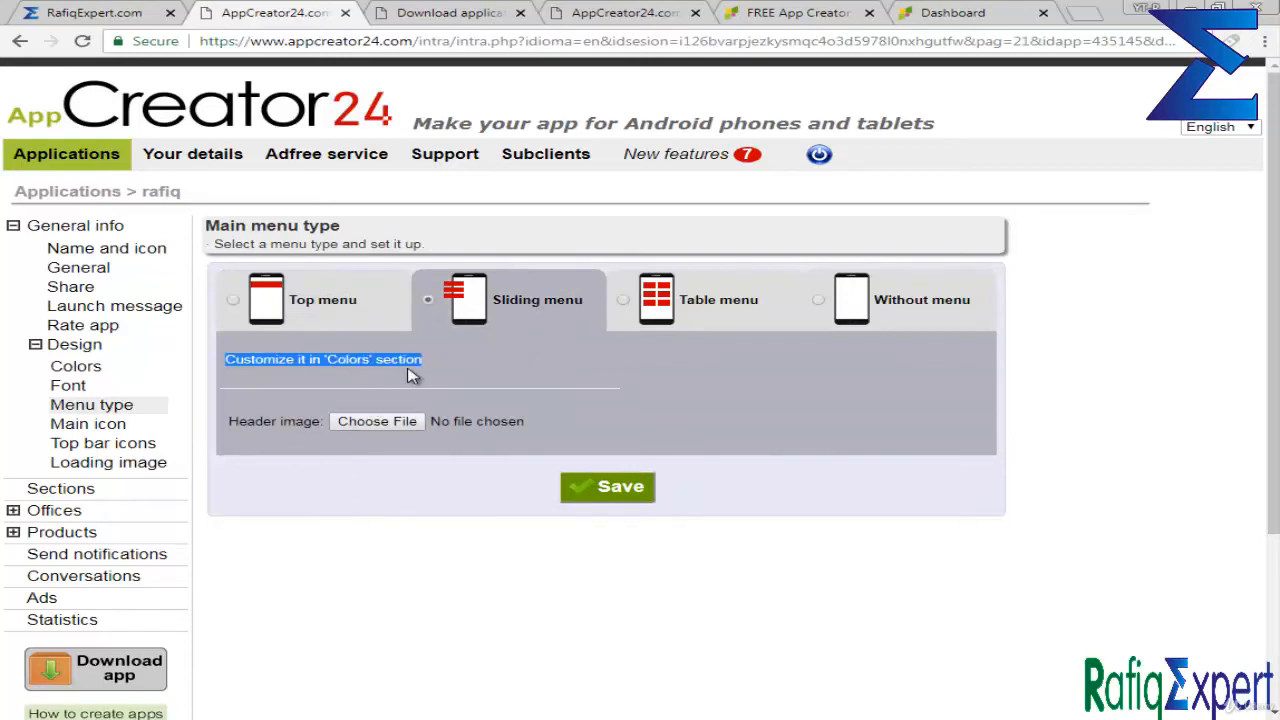
click(474, 366)
double_click(500, 302)
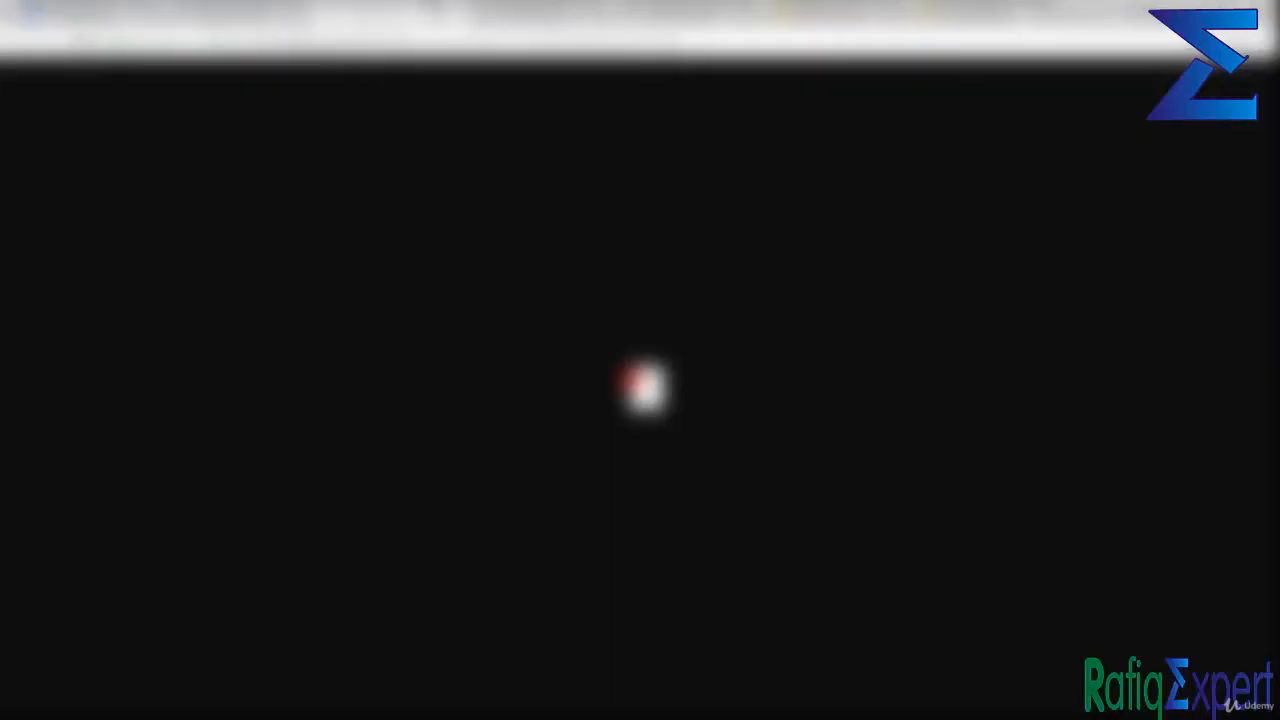
right_click(632, 378)
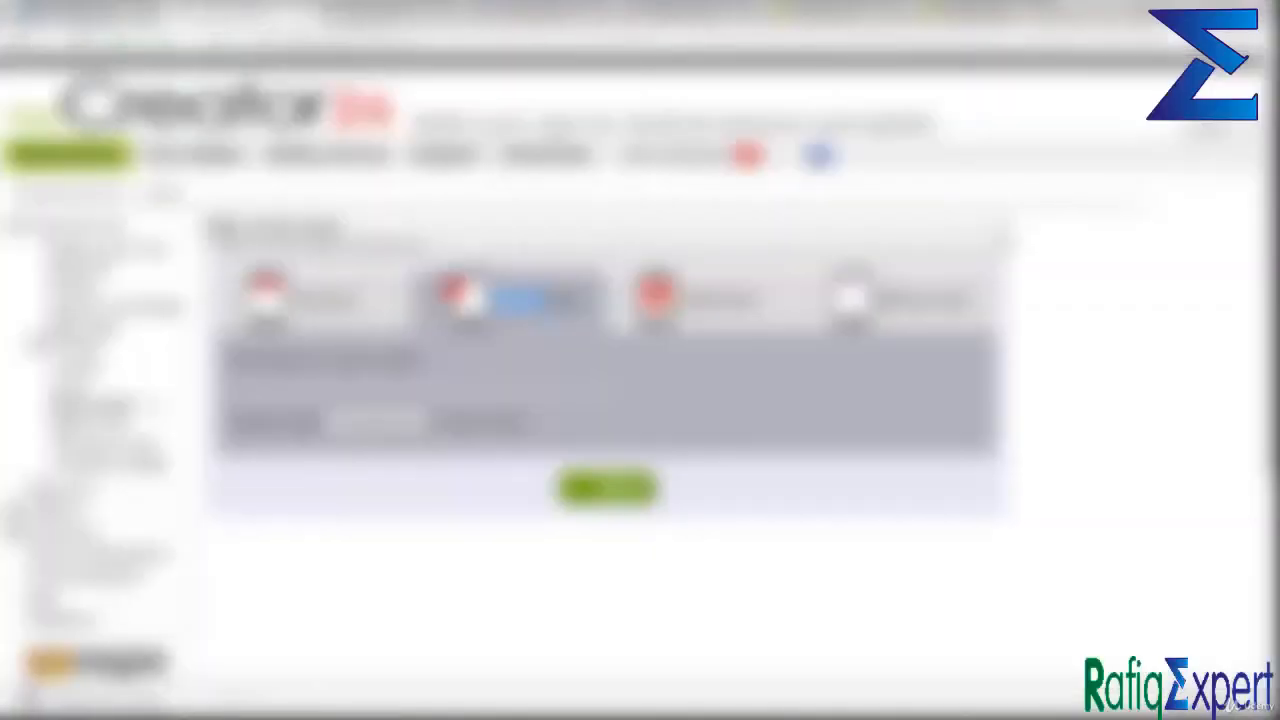
click(656, 488)
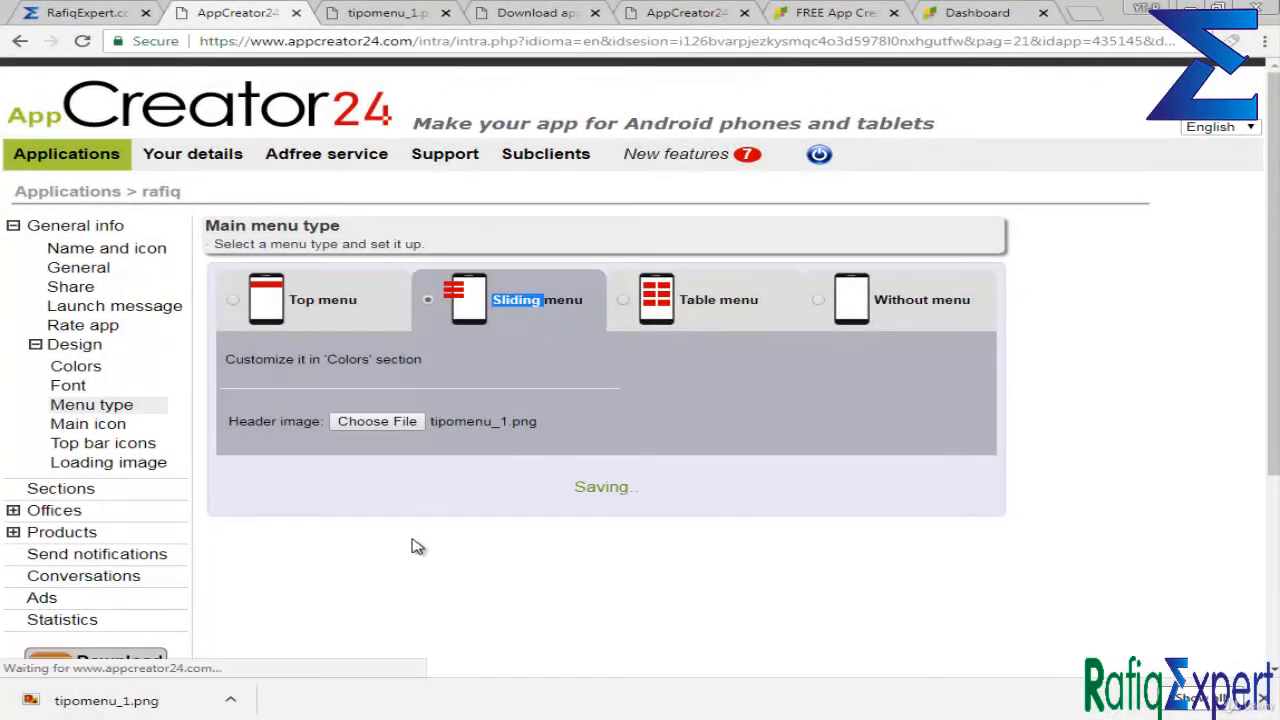
Examine the current top menu icon and the recommended icon size in the main icon settings.
click(94, 430)
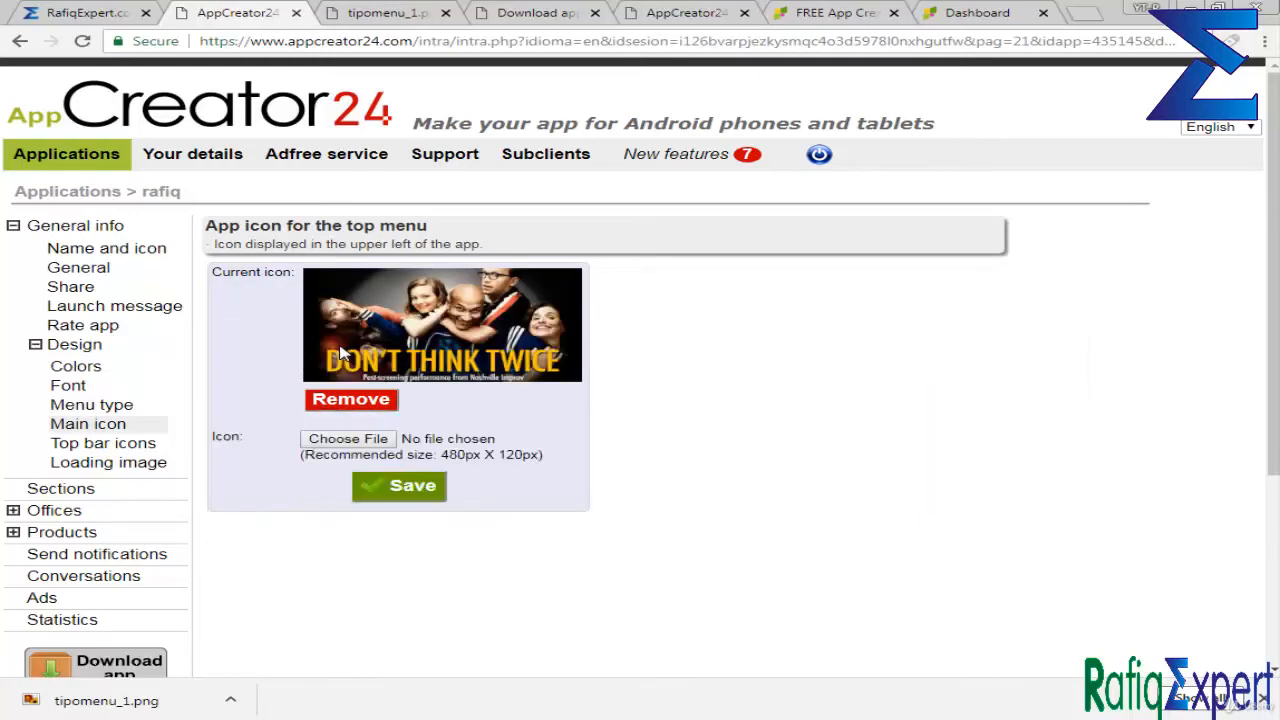
triple_click(257, 274)
click(257, 299)
drag(369, 458, 541, 458)
click(541, 458)
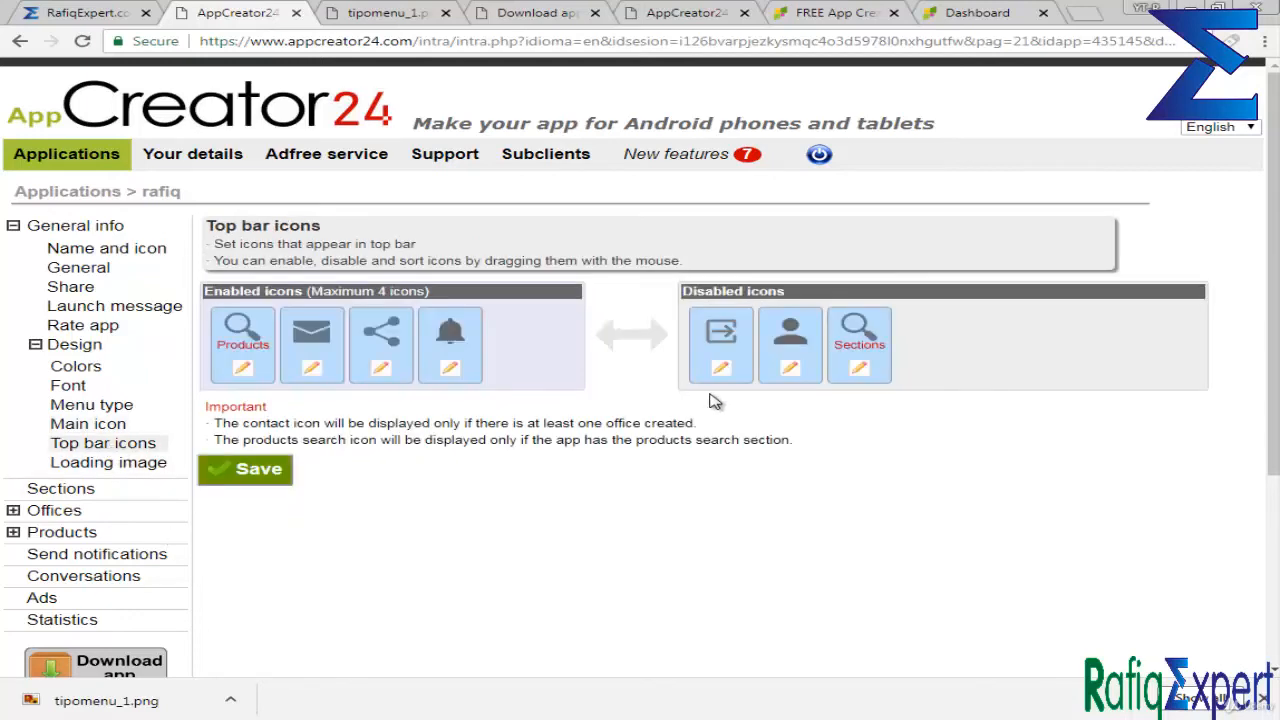
Disable the Products search icon in the top bar, enable the exit icon instead and save the icon configuration.
drag(243, 335, 947, 340)
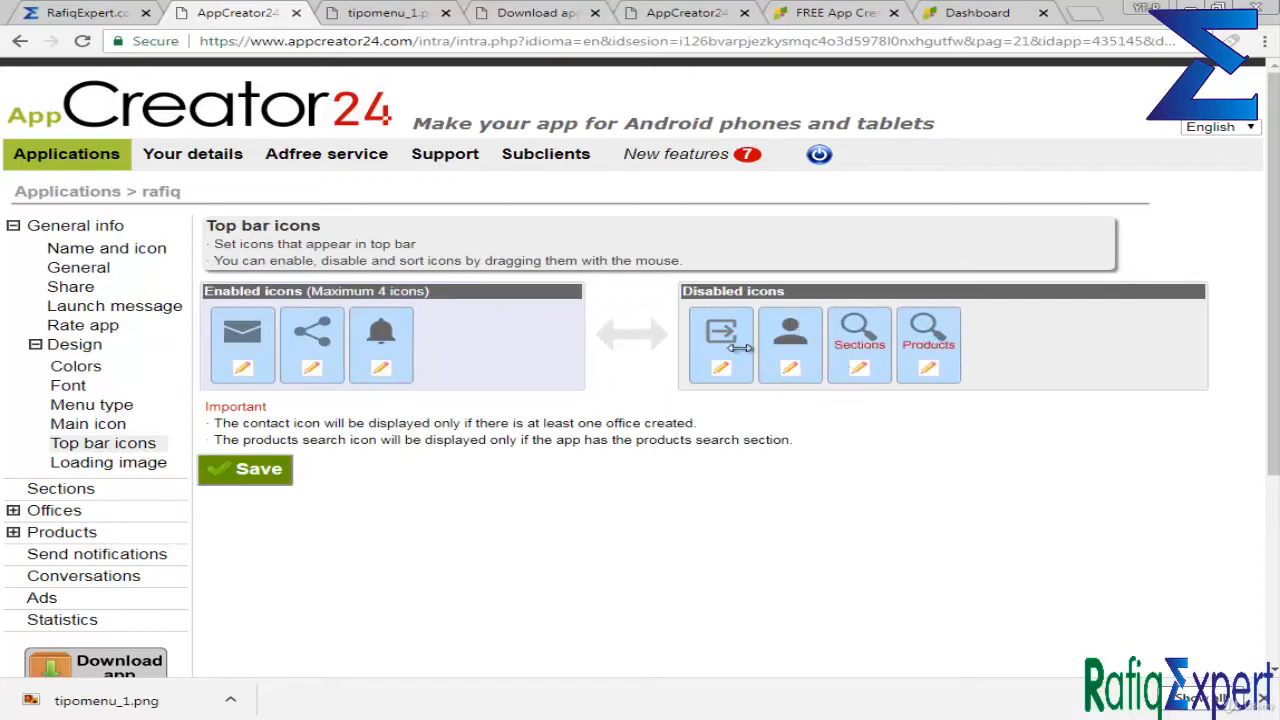
drag(740, 347, 470, 345)
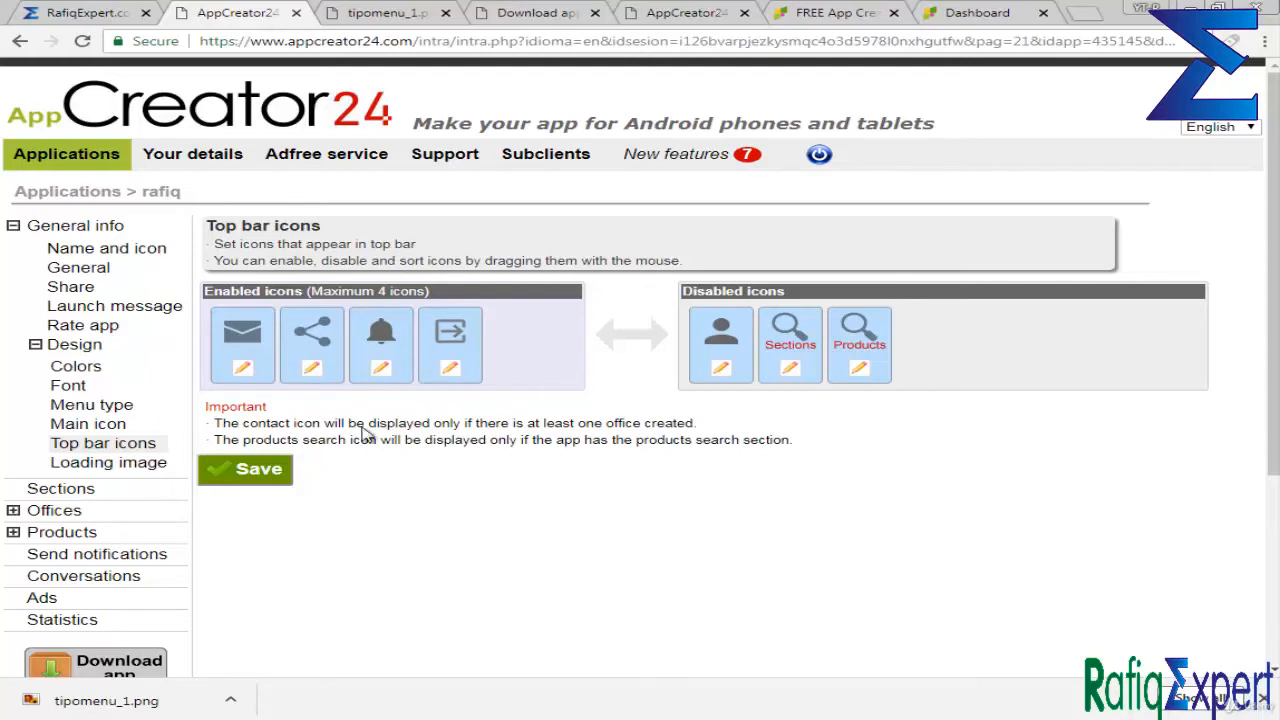
click(259, 470)
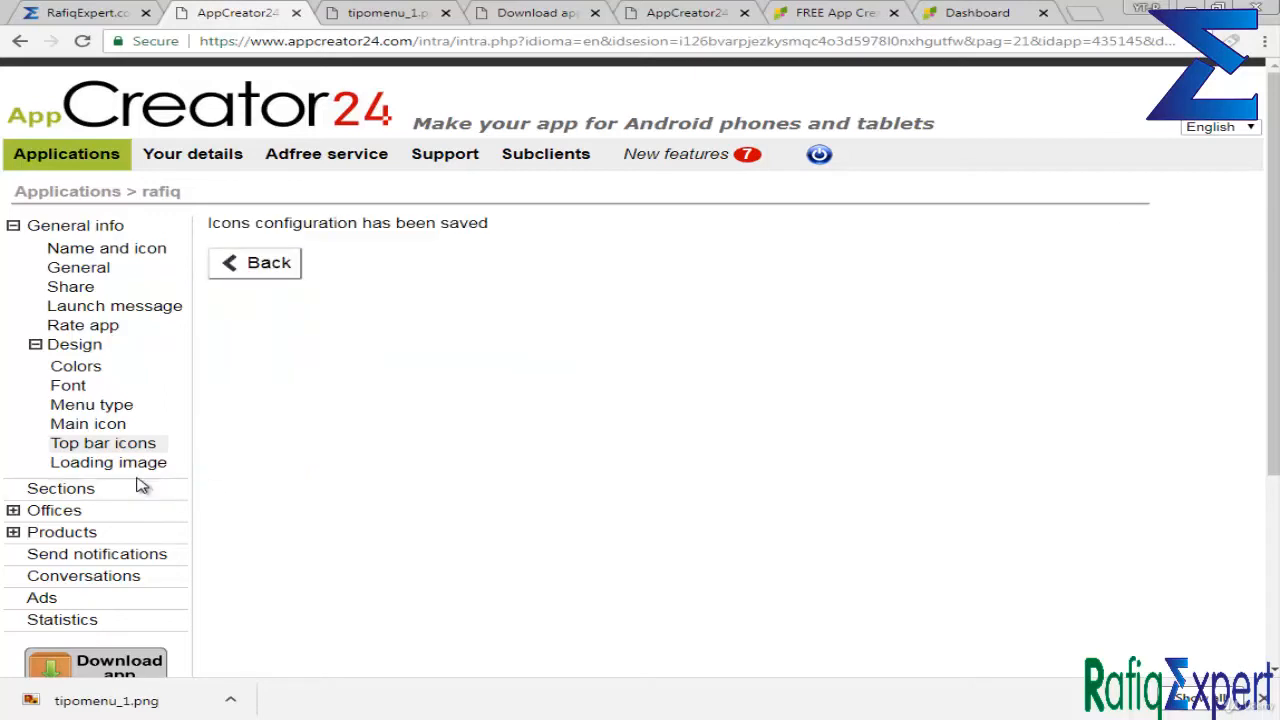
Save the app's loading image settings with the current image shown for 2 seconds and the Same general style.
click(108, 462)
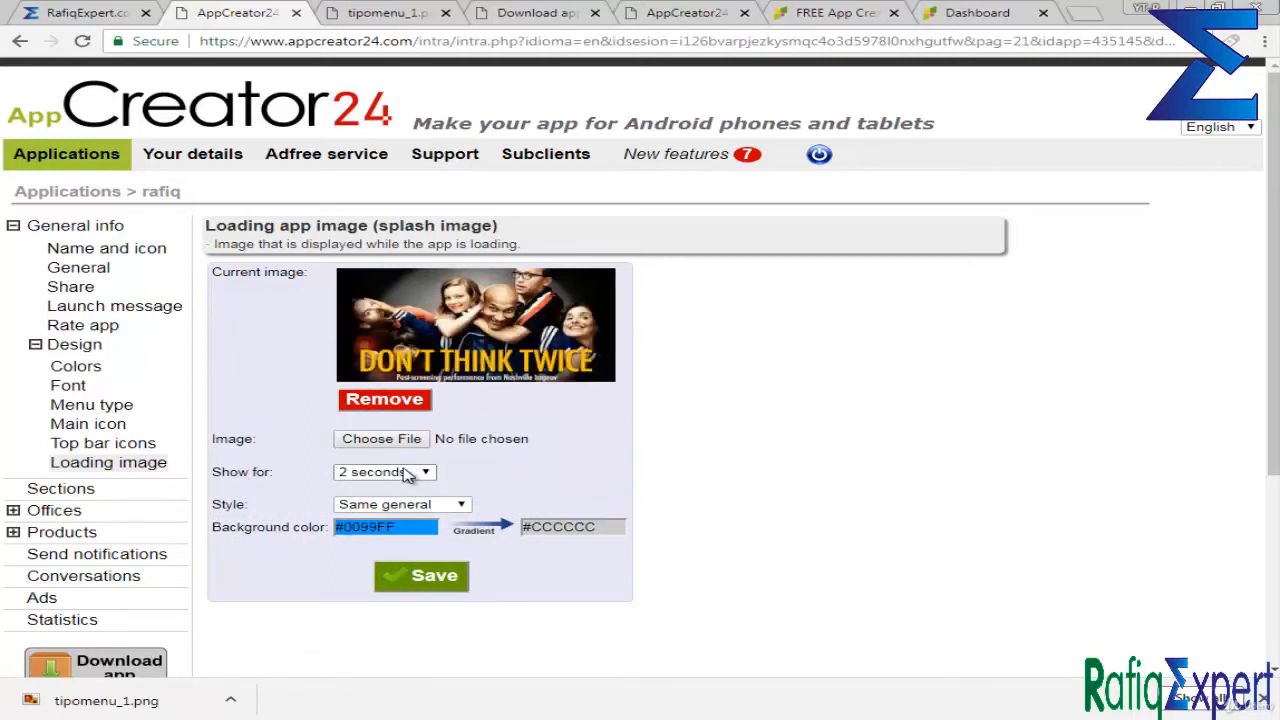
click(407, 475)
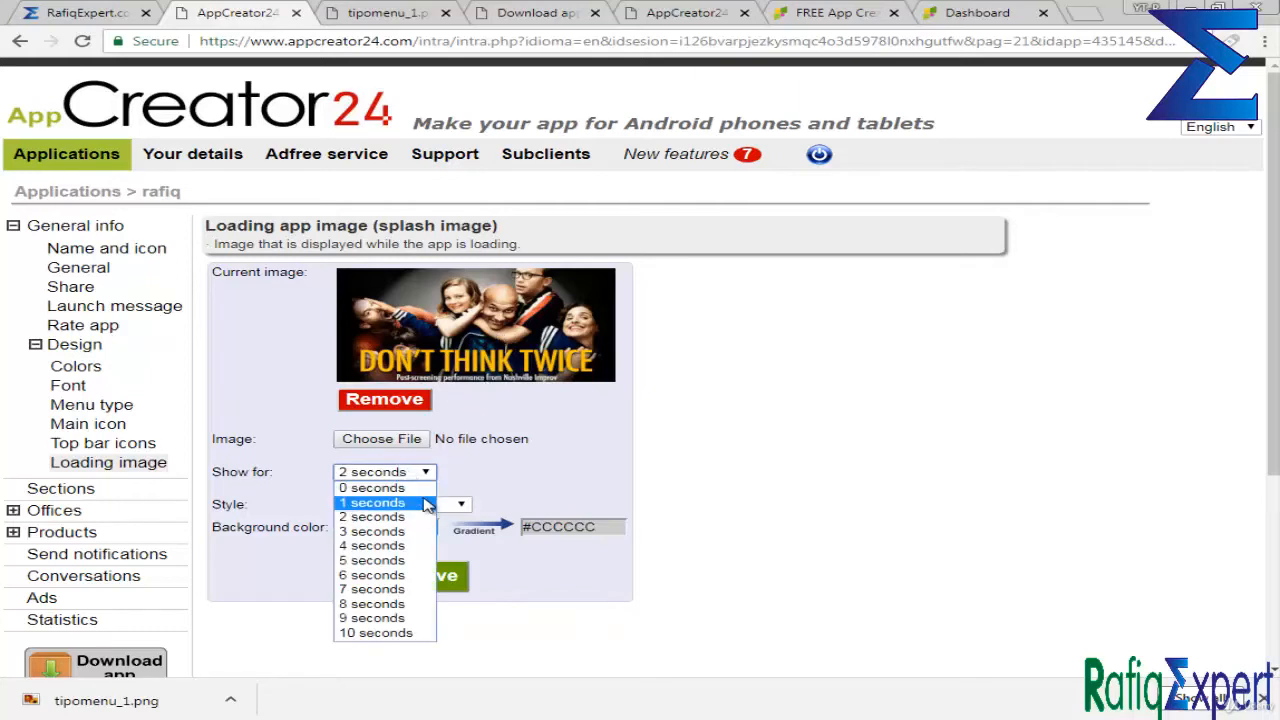
click(541, 462)
click(400, 584)
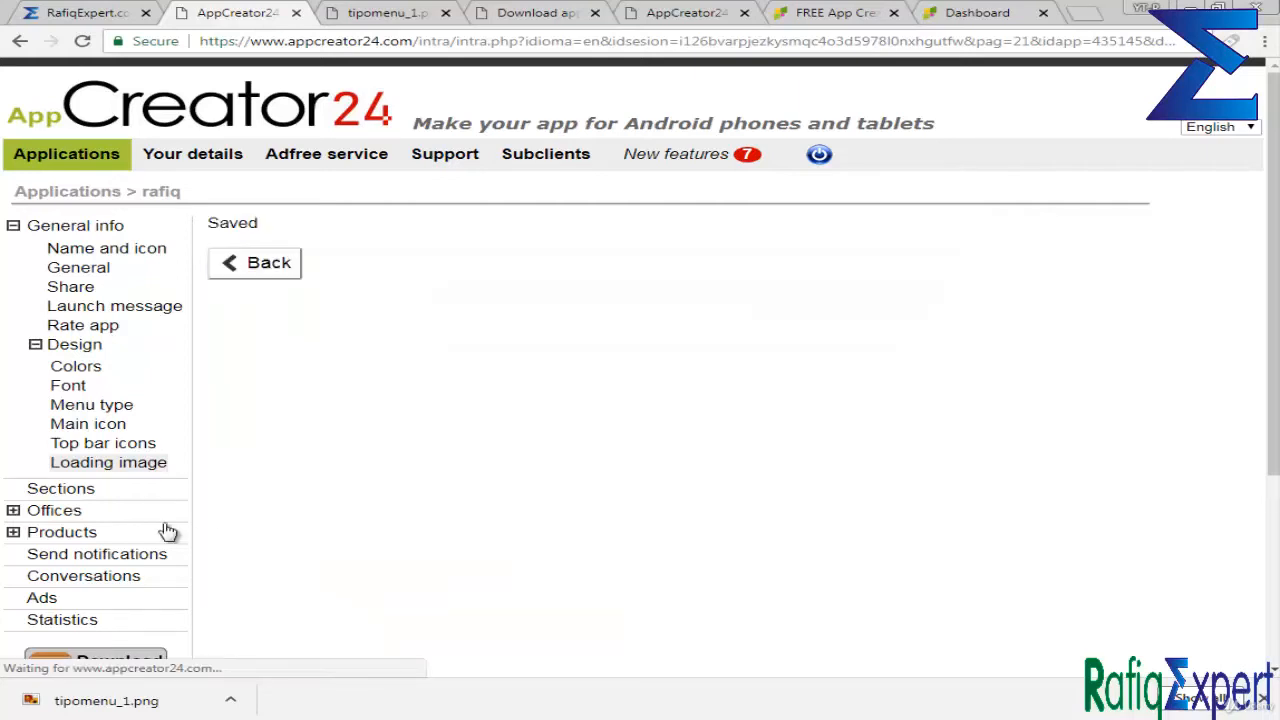
Open the Android 24 section for editing and save the site's log-out icon image as logout.png.
click(90, 493)
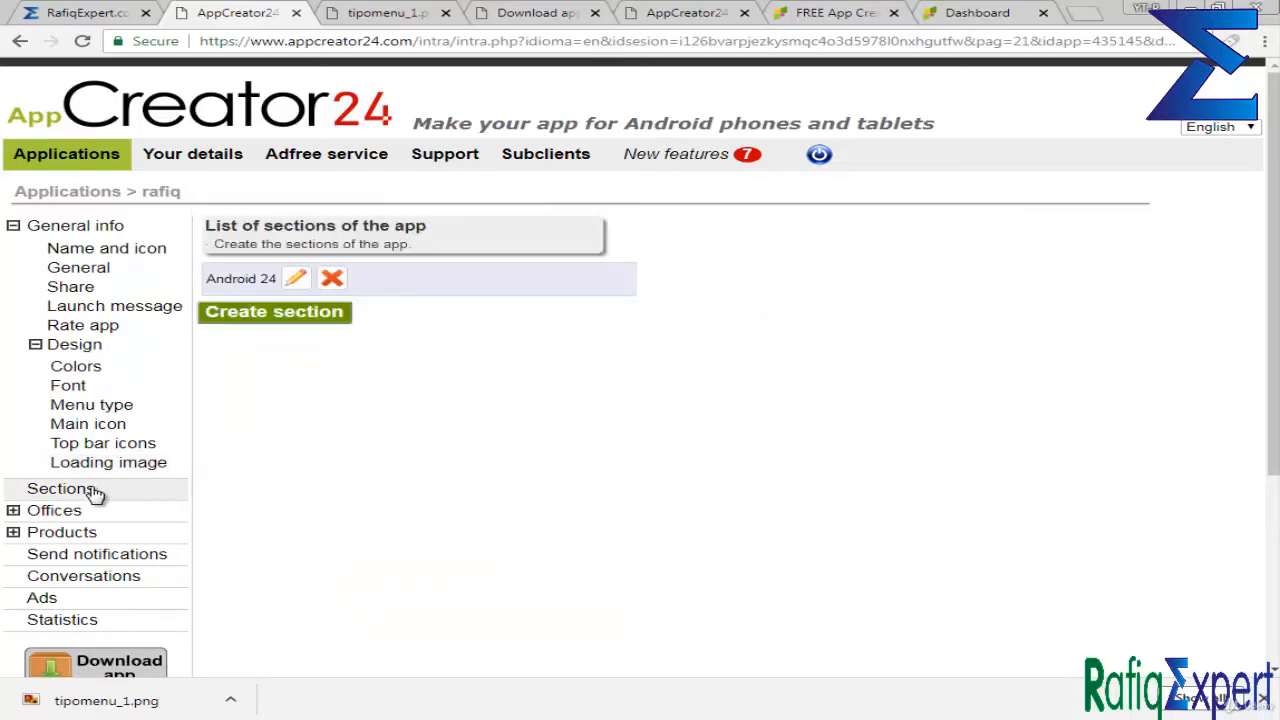
click(295, 281)
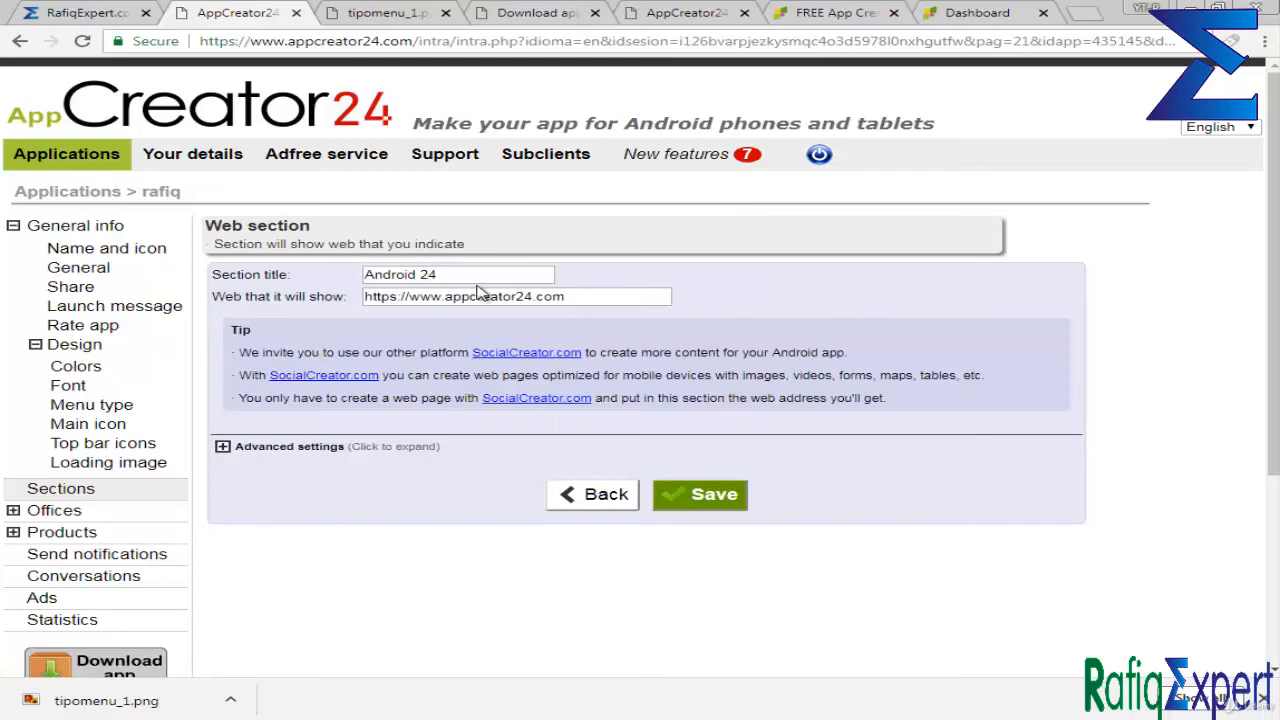
right_click(819, 157)
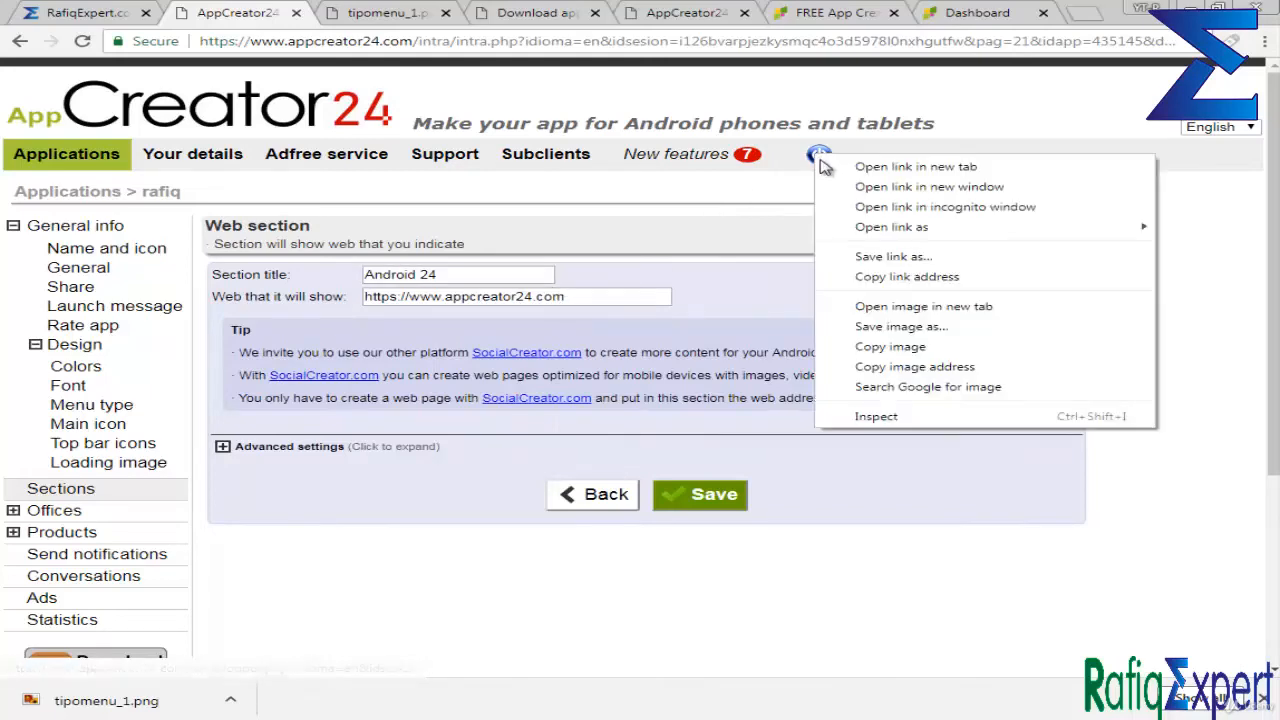
click(880, 306)
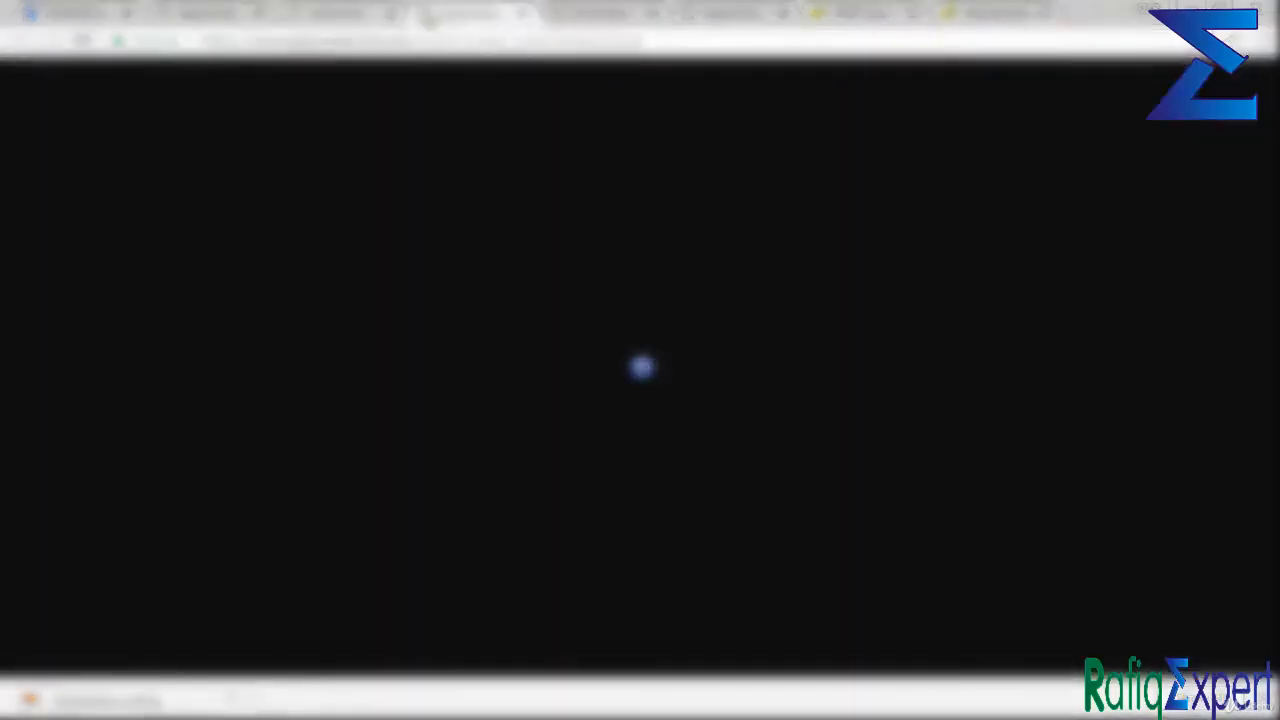
right_click(642, 367)
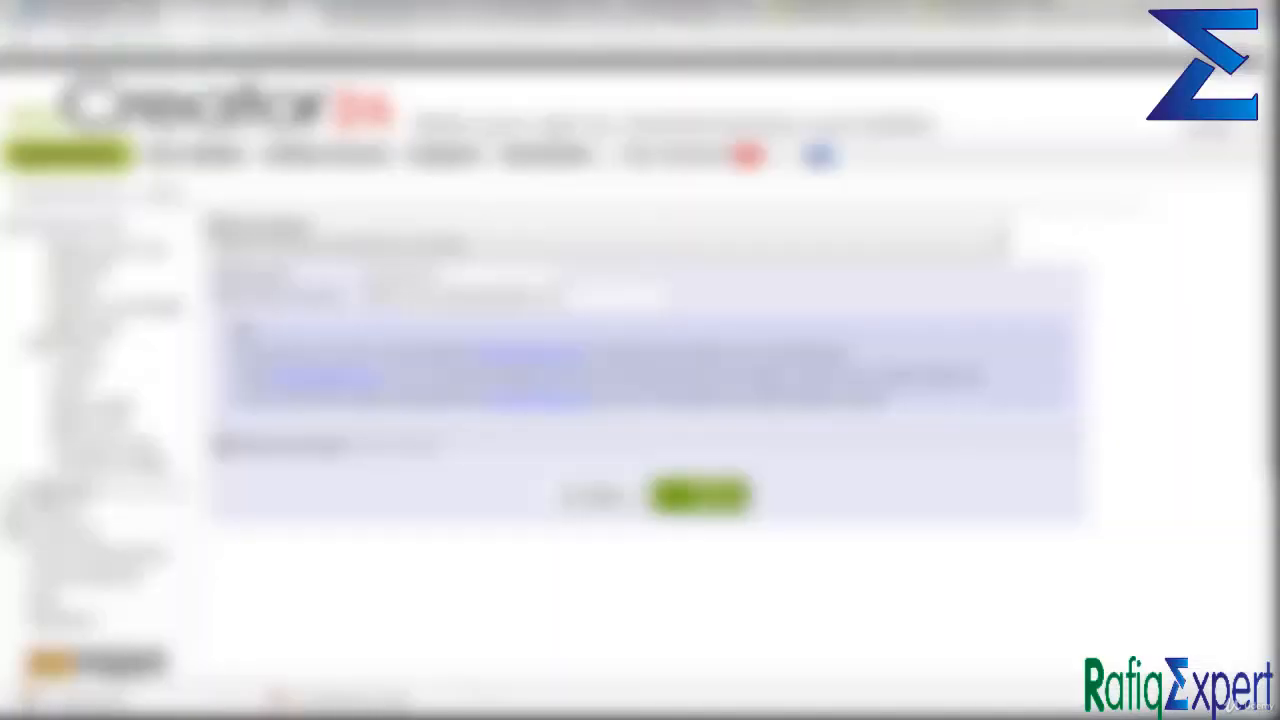
Expand the Android 24 section's advanced settings, keep Allow zoom on Yes and set Show loader to No.
click(235, 450)
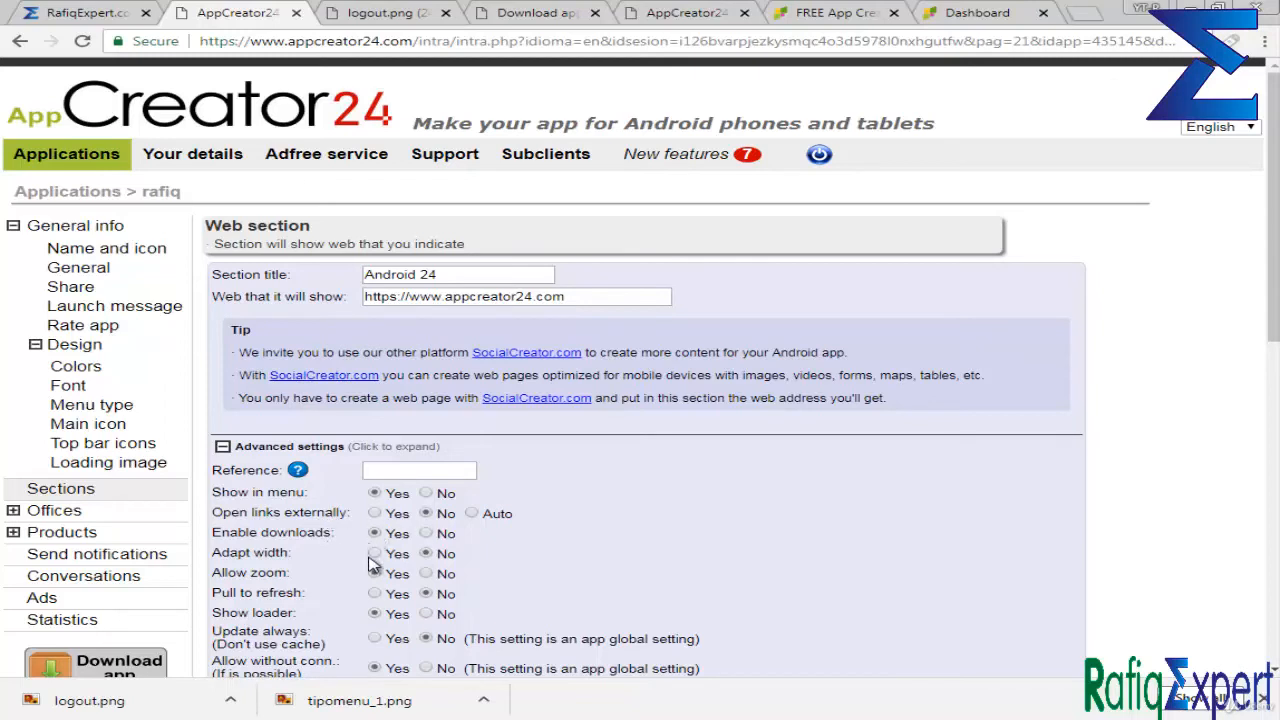
triple_click(266, 578)
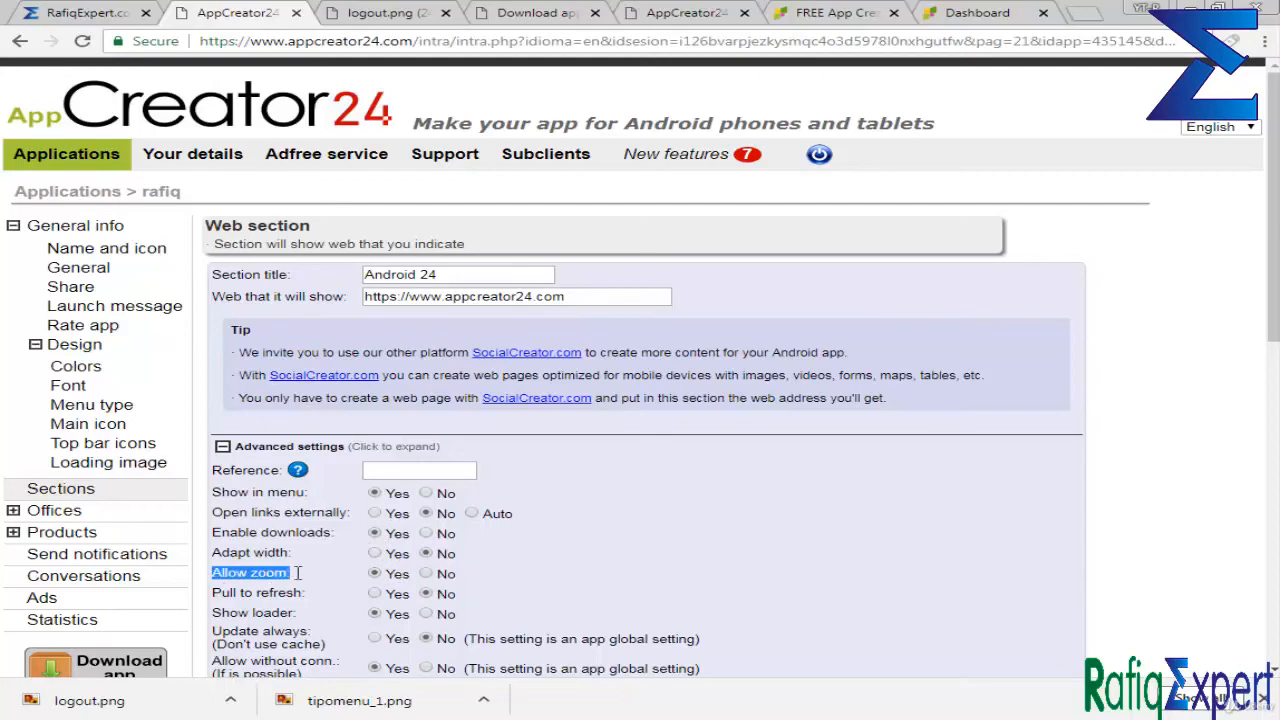
click(375, 574)
scroll(390, 565, down, 1)
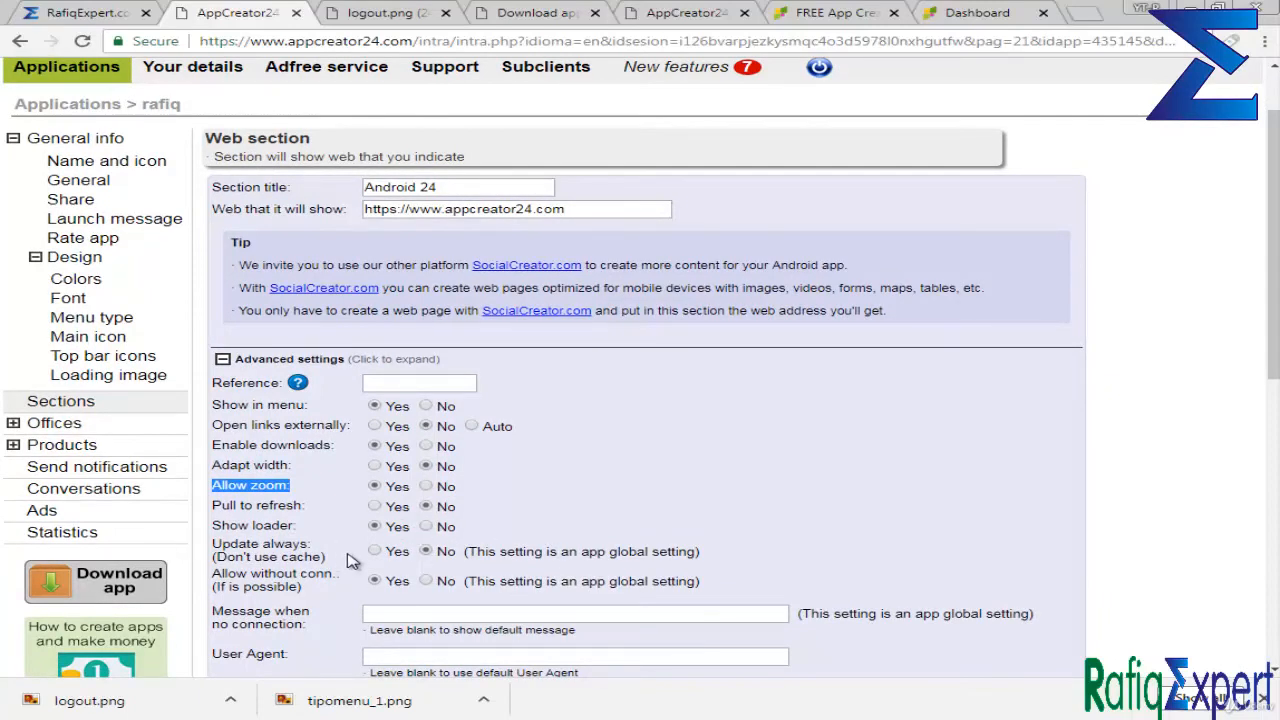
click(430, 527)
Review the Android 24 section's search options, welcome message and menu icon settings, and save the section.
scroll(440, 540, down, 5)
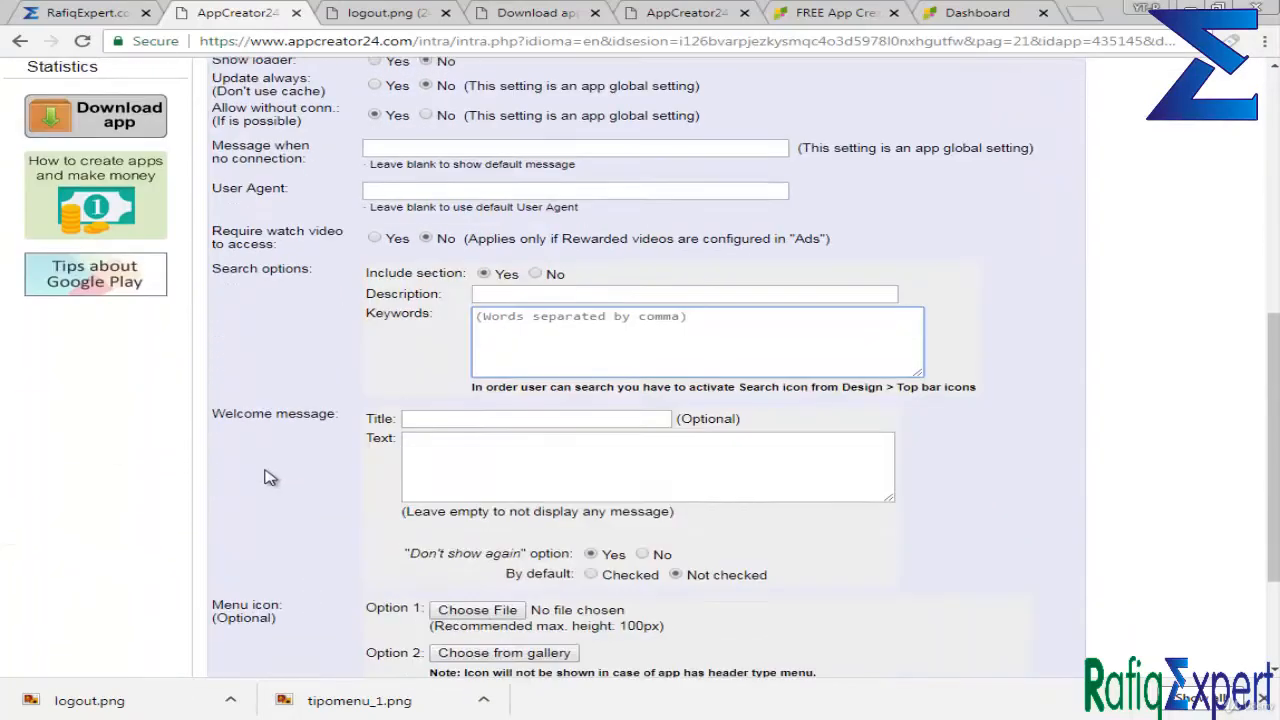
scroll(265, 470, down, 1)
triple_click(295, 317)
click(279, 338)
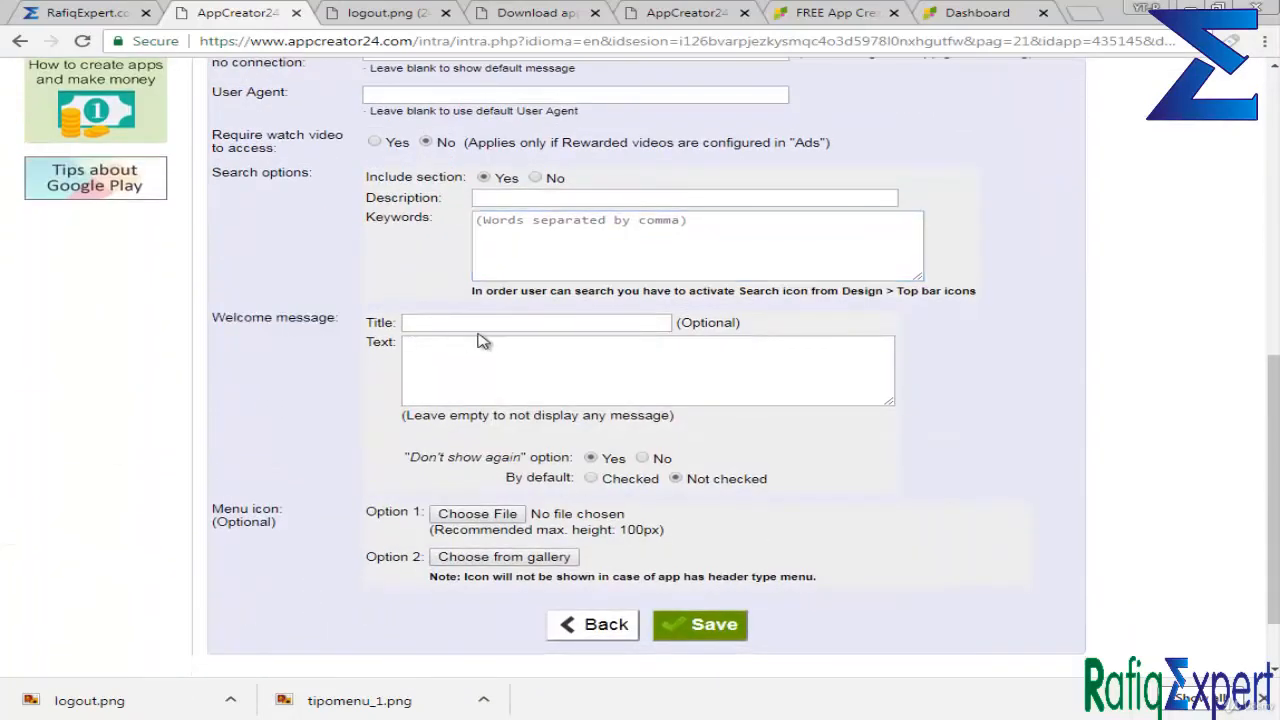
click(486, 326)
click(503, 357)
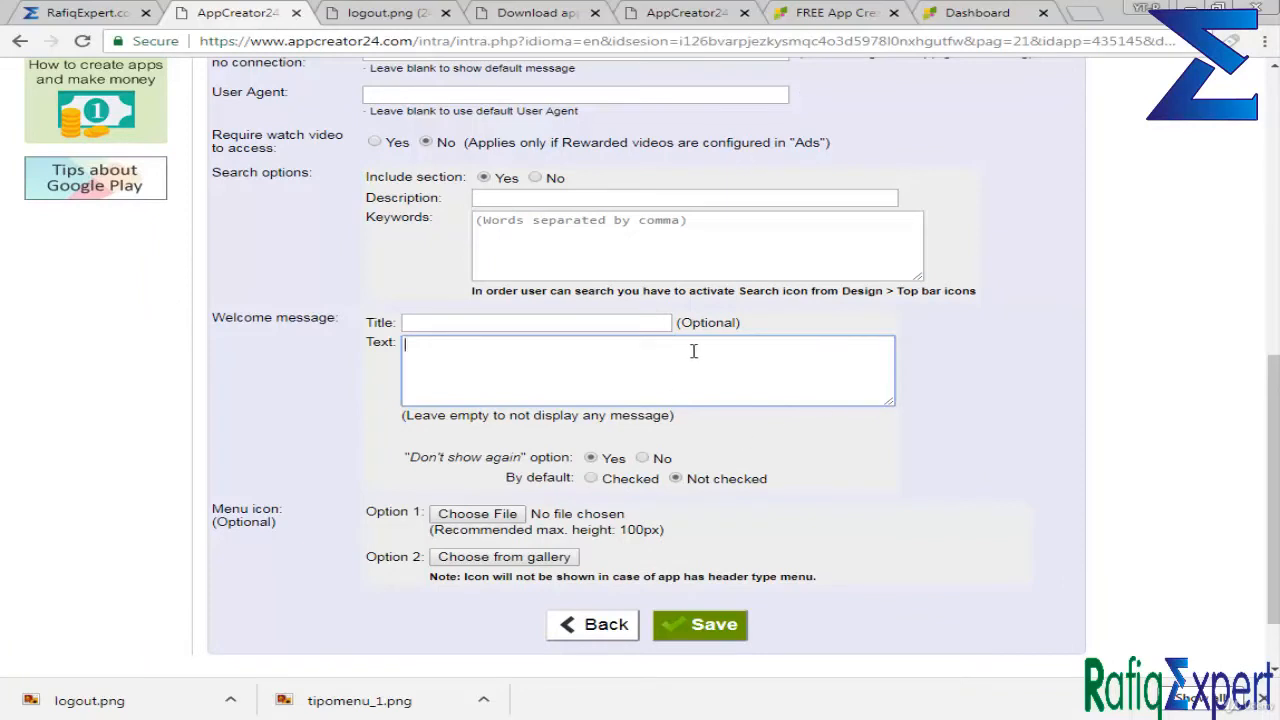
drag(298, 520, 250, 514)
triple_click(252, 509)
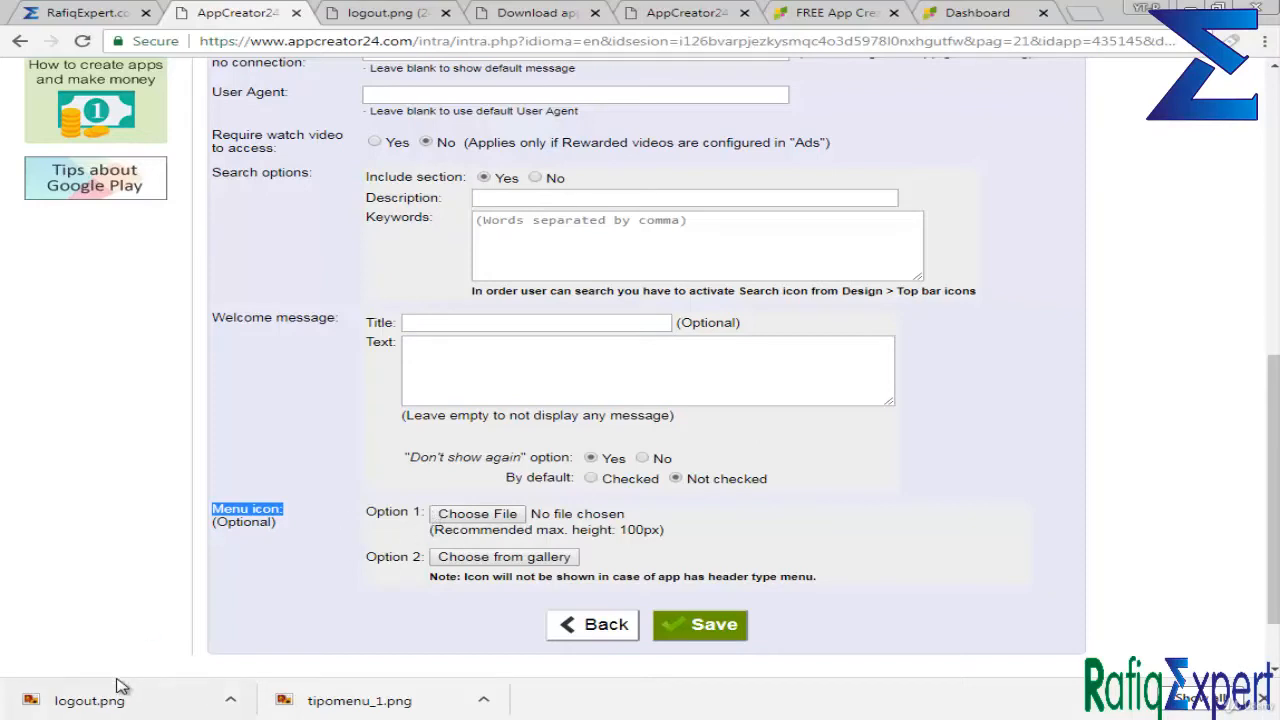
drag(116, 686, 508, 527)
click(717, 623)
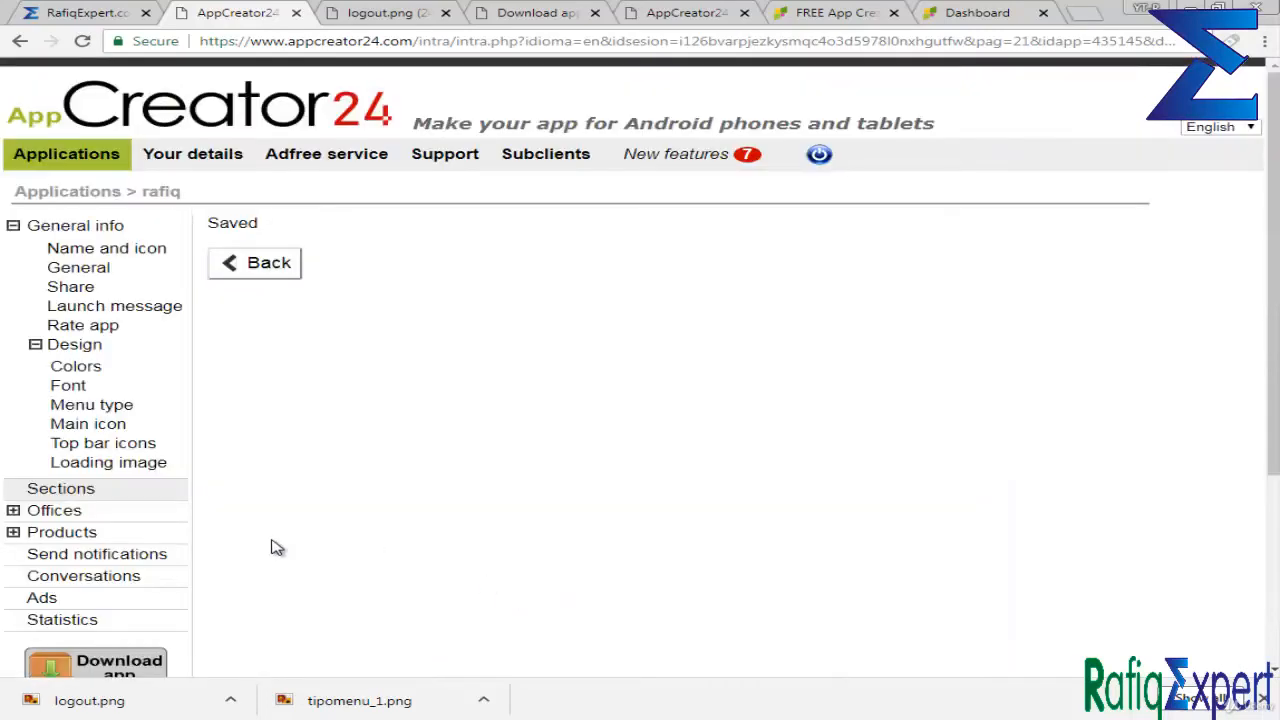
Start creating a new section from the app's section list and look through the available section types.
click(168, 489)
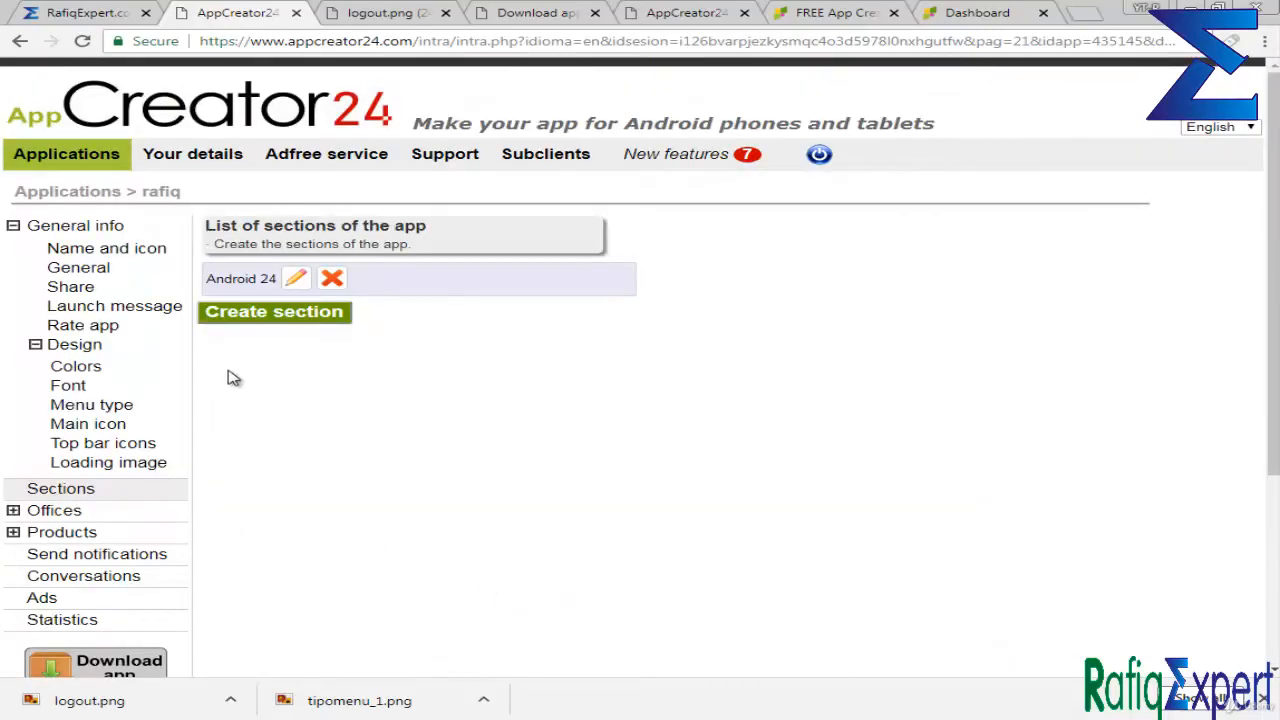
click(293, 314)
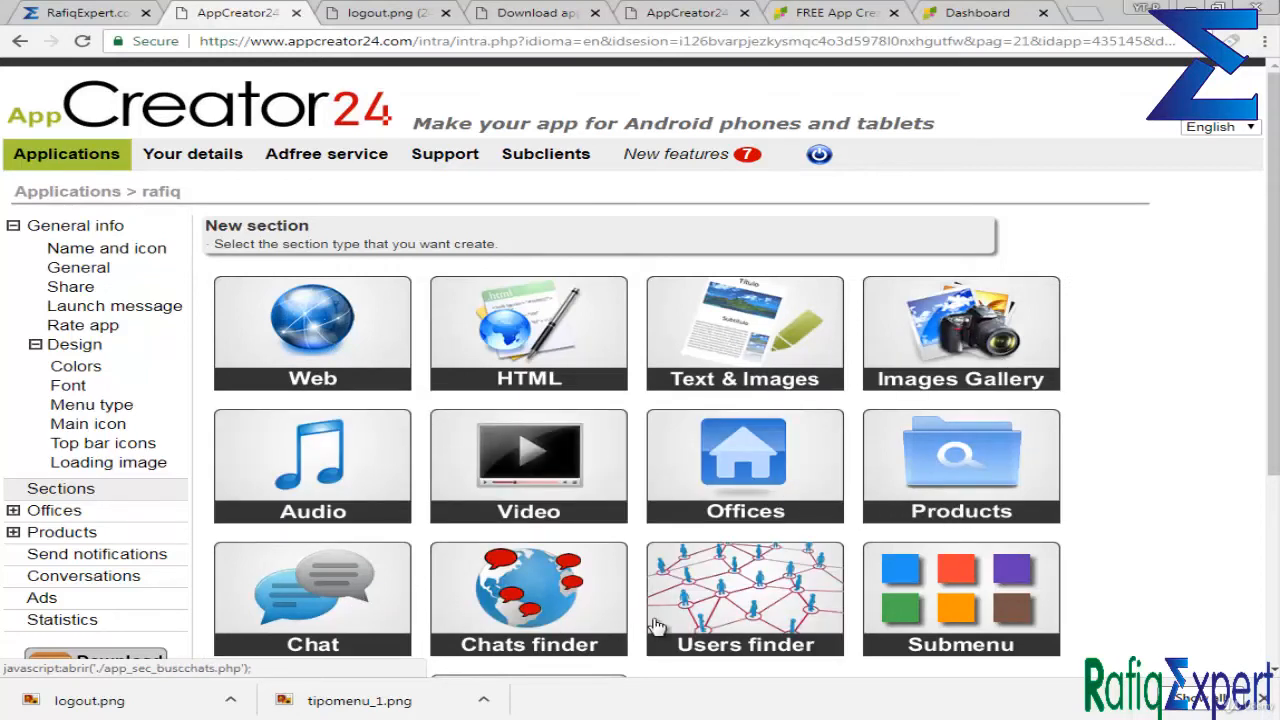
scroll(922, 498, down, 1)
scroll(922, 498, down, 1)
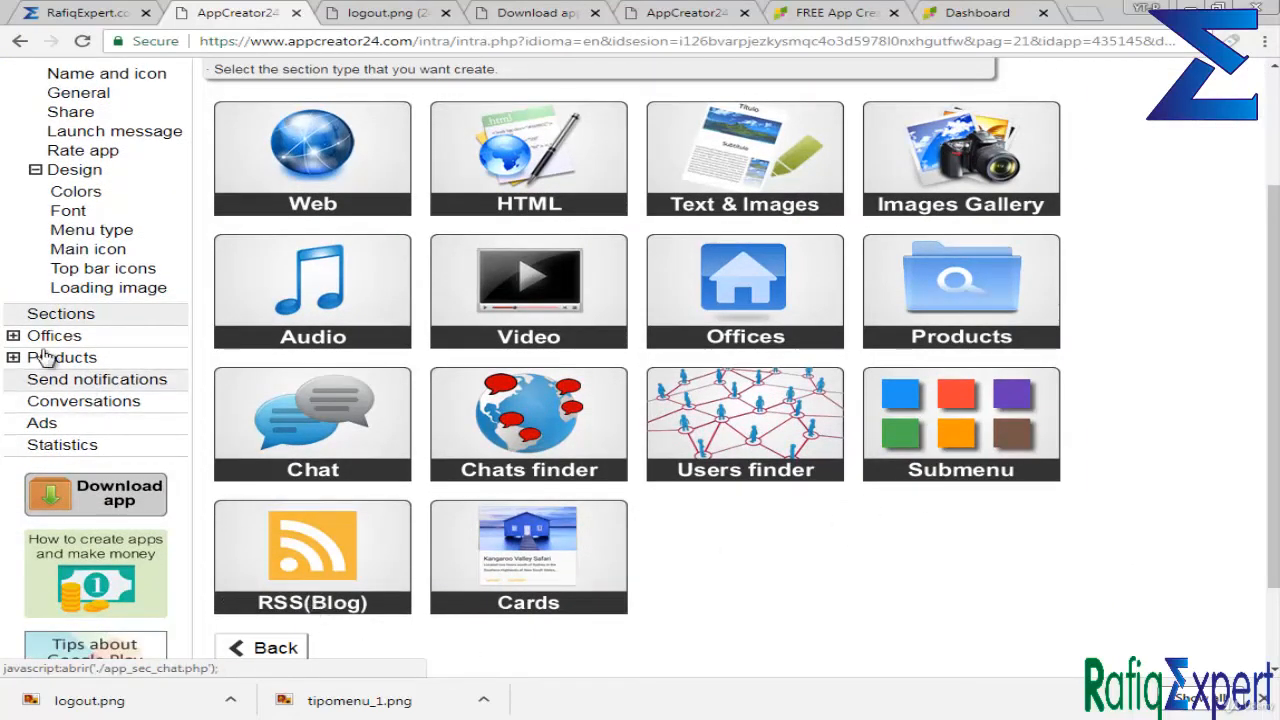
scroll(1207, 570, up, 3)
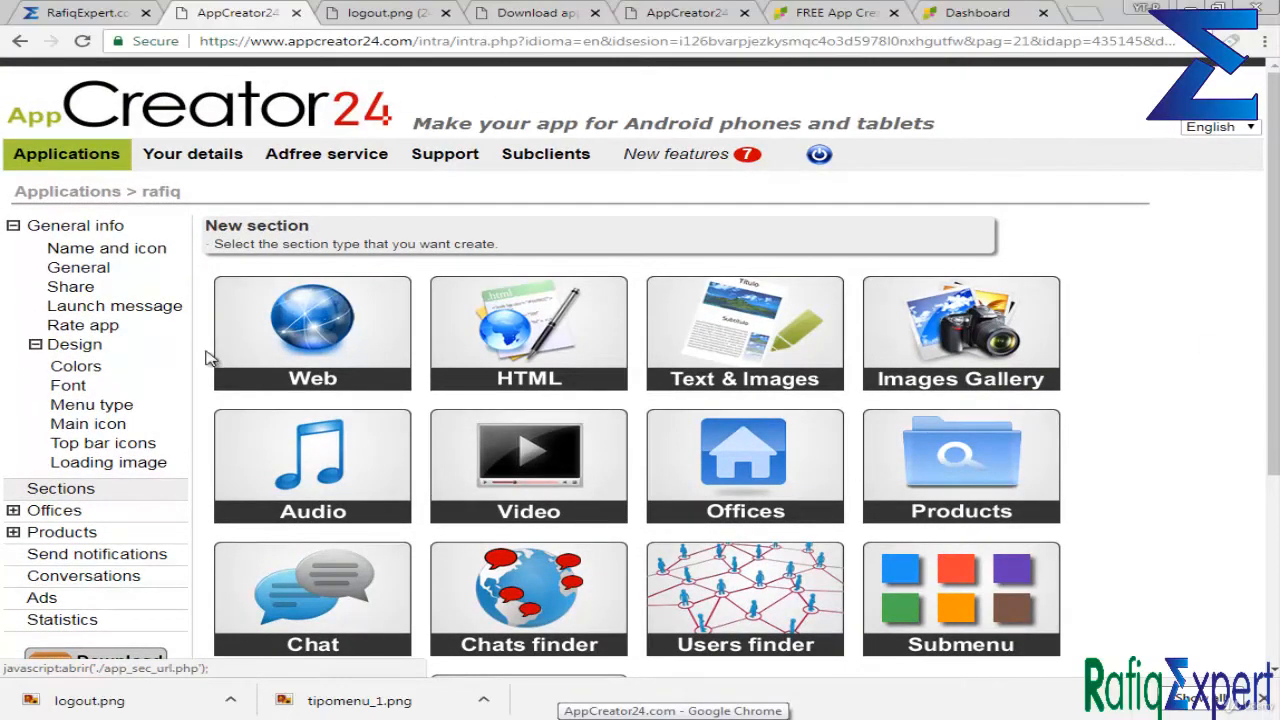
scroll(640, 436, down, 2)
scroll(735, 302, up, 2)
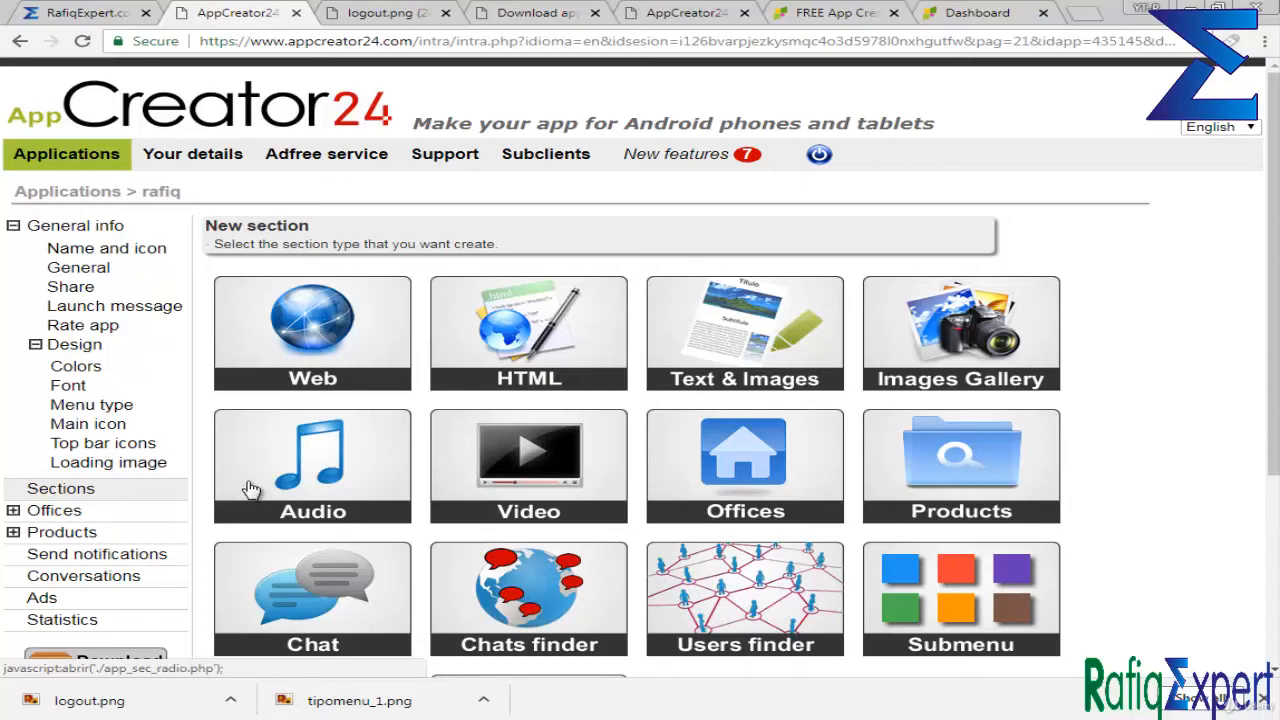
scroll(526, 486, down, 3)
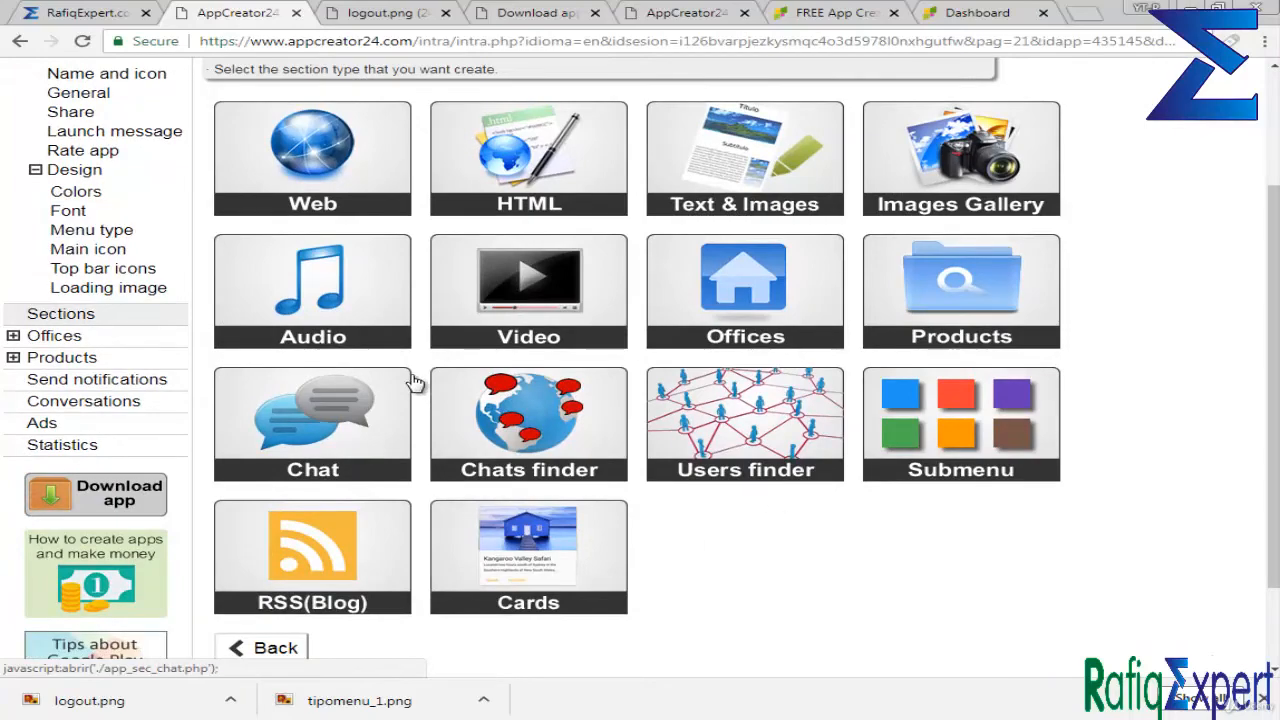
scroll(420, 380, up, 3)
scroll(716, 290, down, 5)
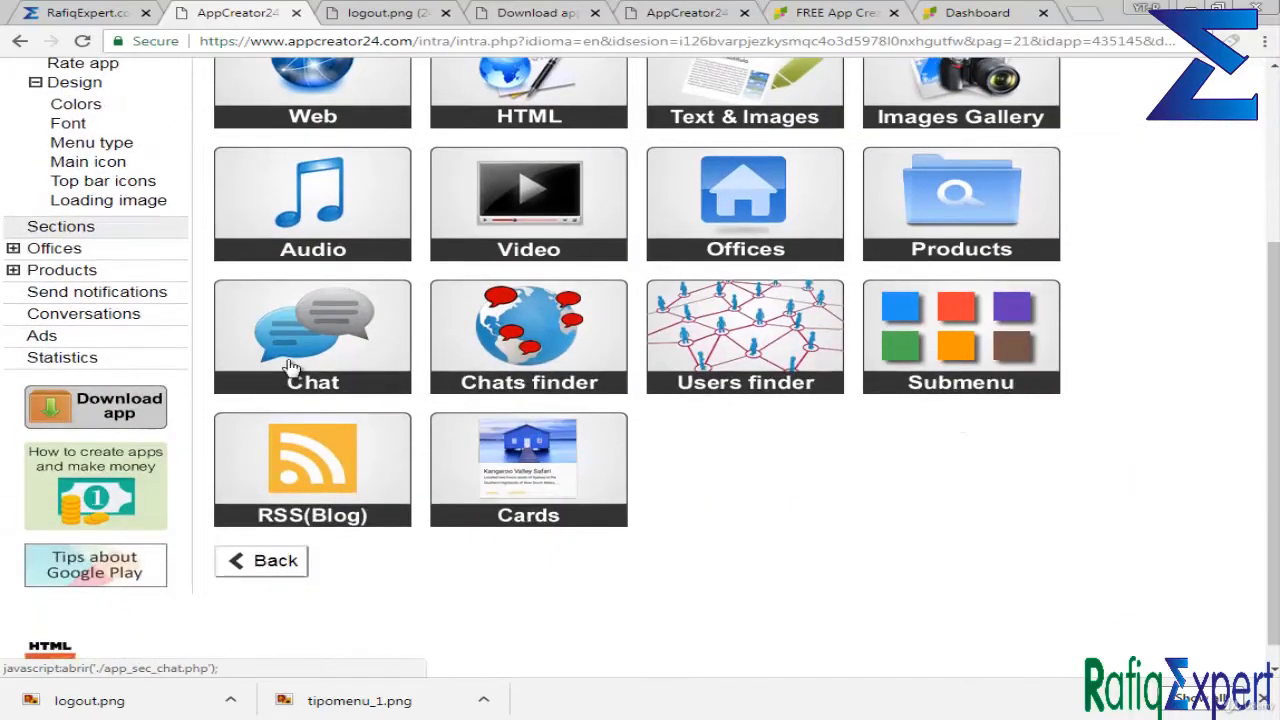
scroll(200, 367, up, 3)
Open the app's list of offices and start creating a new office.
click(60, 511)
scroll(40, 480, down, 1)
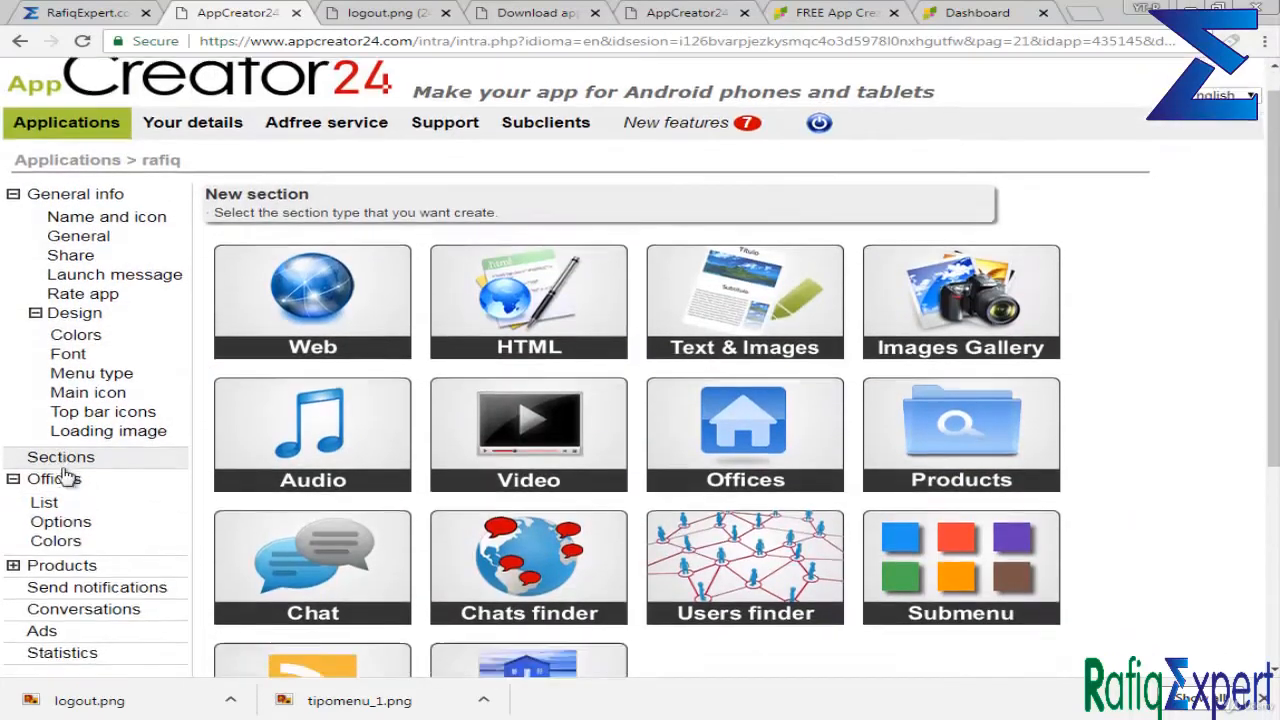
click(46, 449)
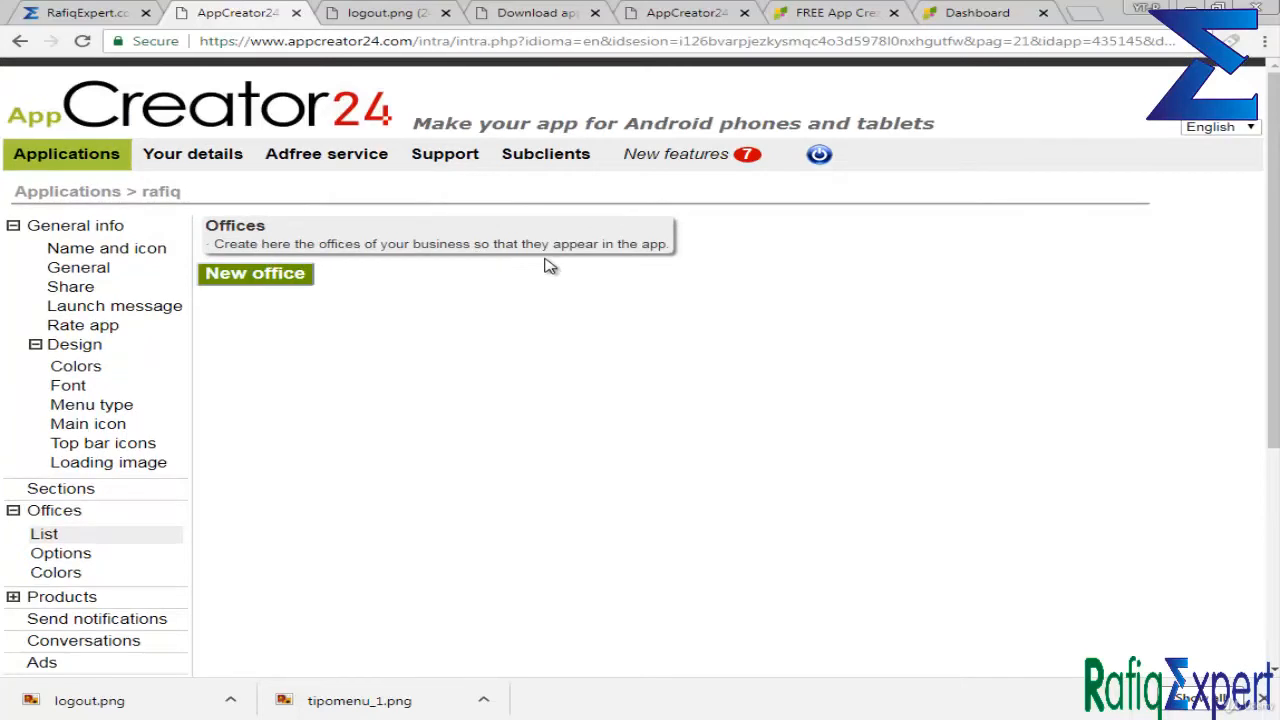
triple_click(627, 245)
click(450, 280)
click(309, 277)
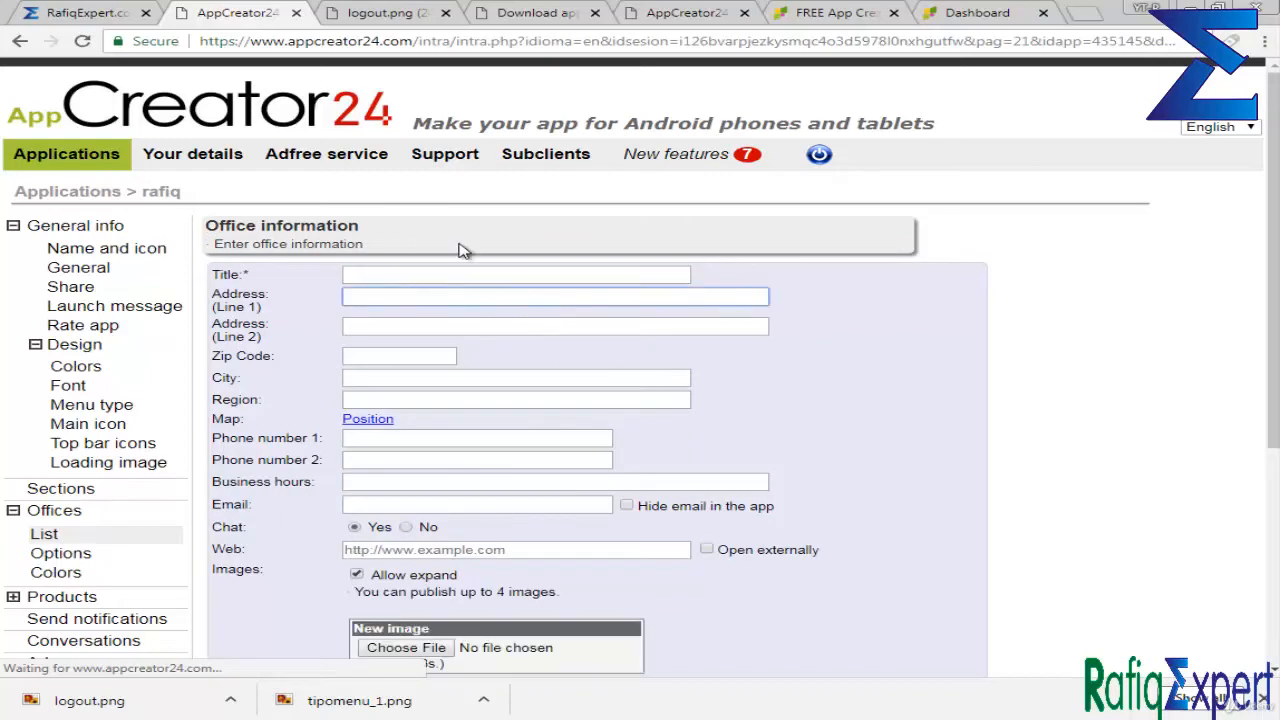
Examine the office information form's title, address, contact, chat, web and image fields.
scroll(489, 261, down, 1)
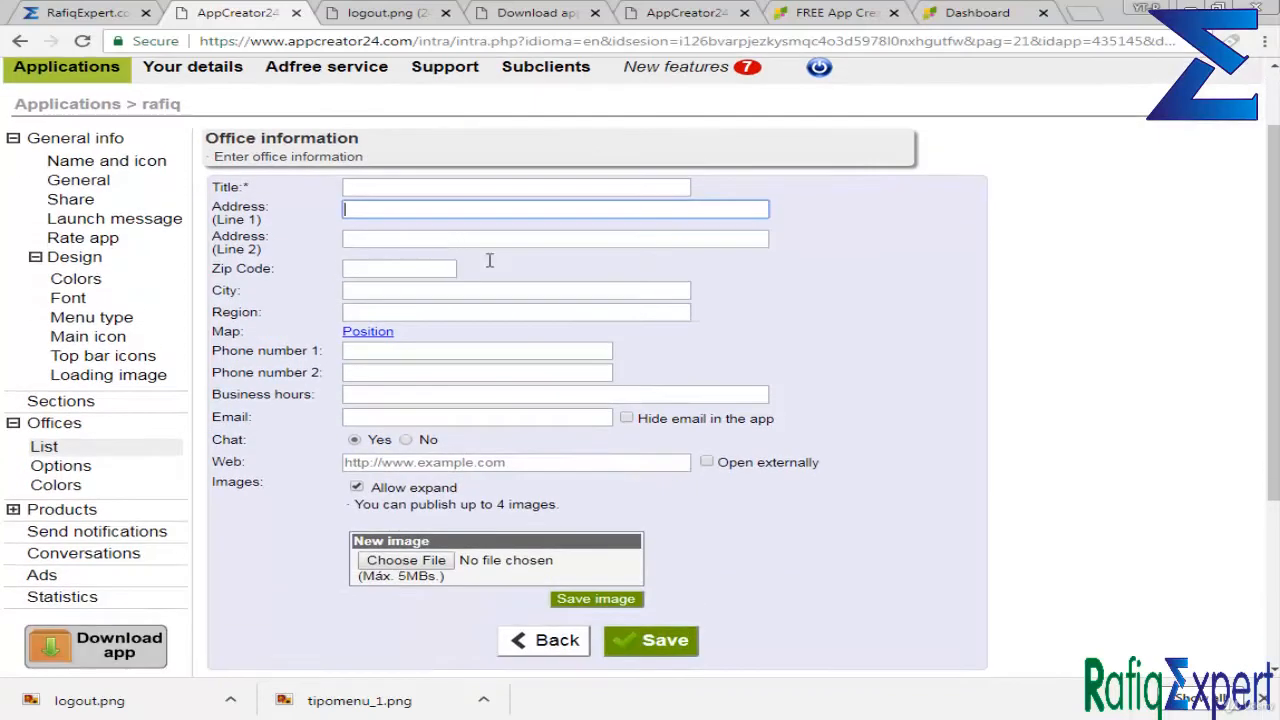
click(395, 468)
click(731, 510)
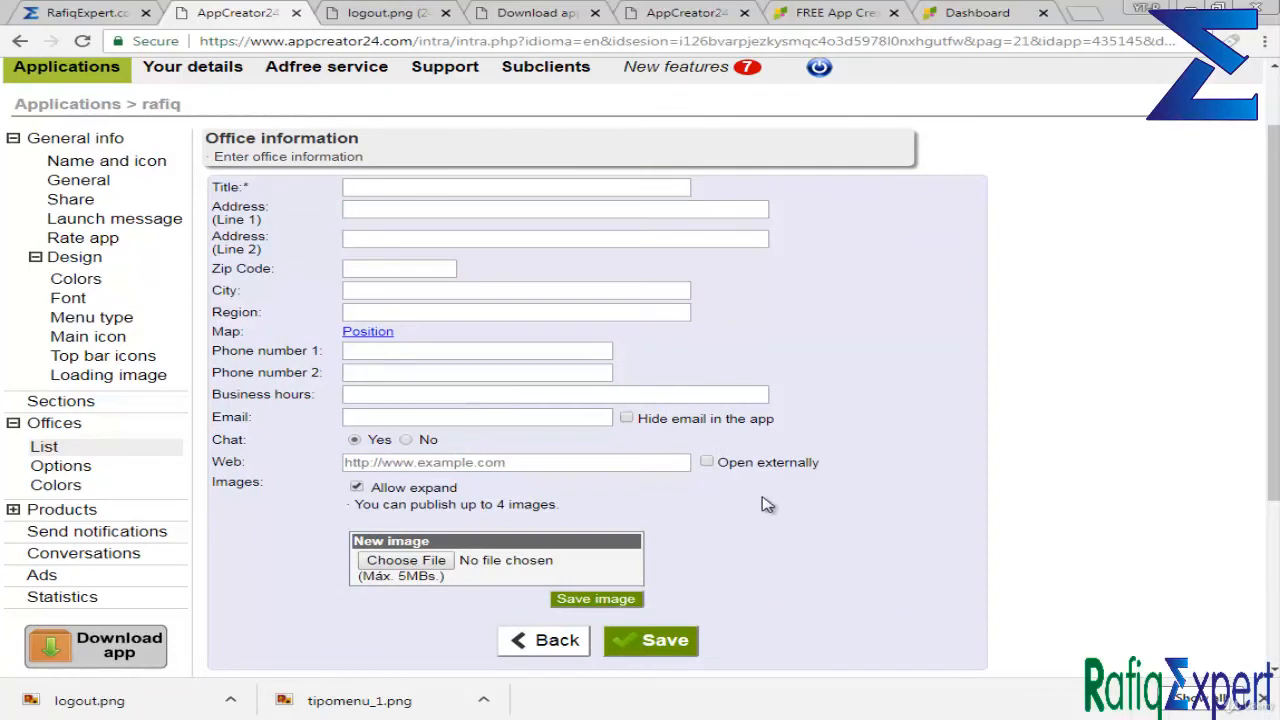
drag(209, 190, 203, 220)
click(256, 453)
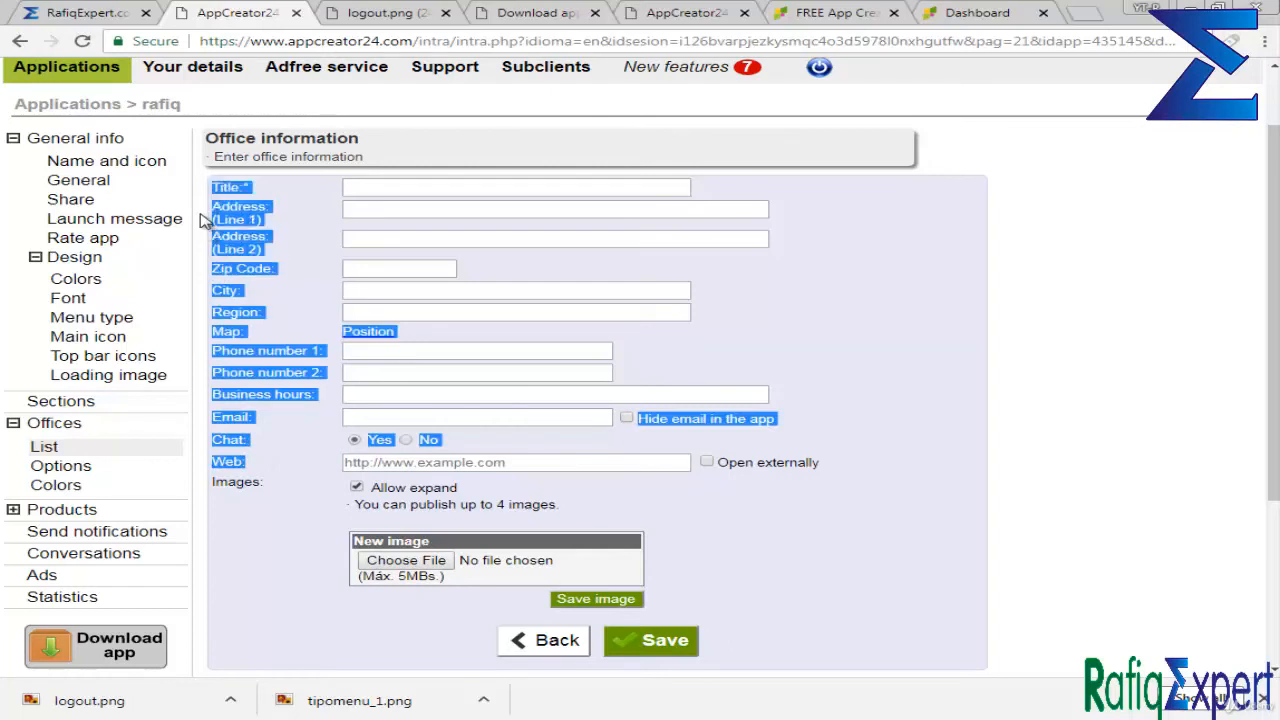
Open the color settings of the Offices section and look through them.
click(203, 220)
click(160, 486)
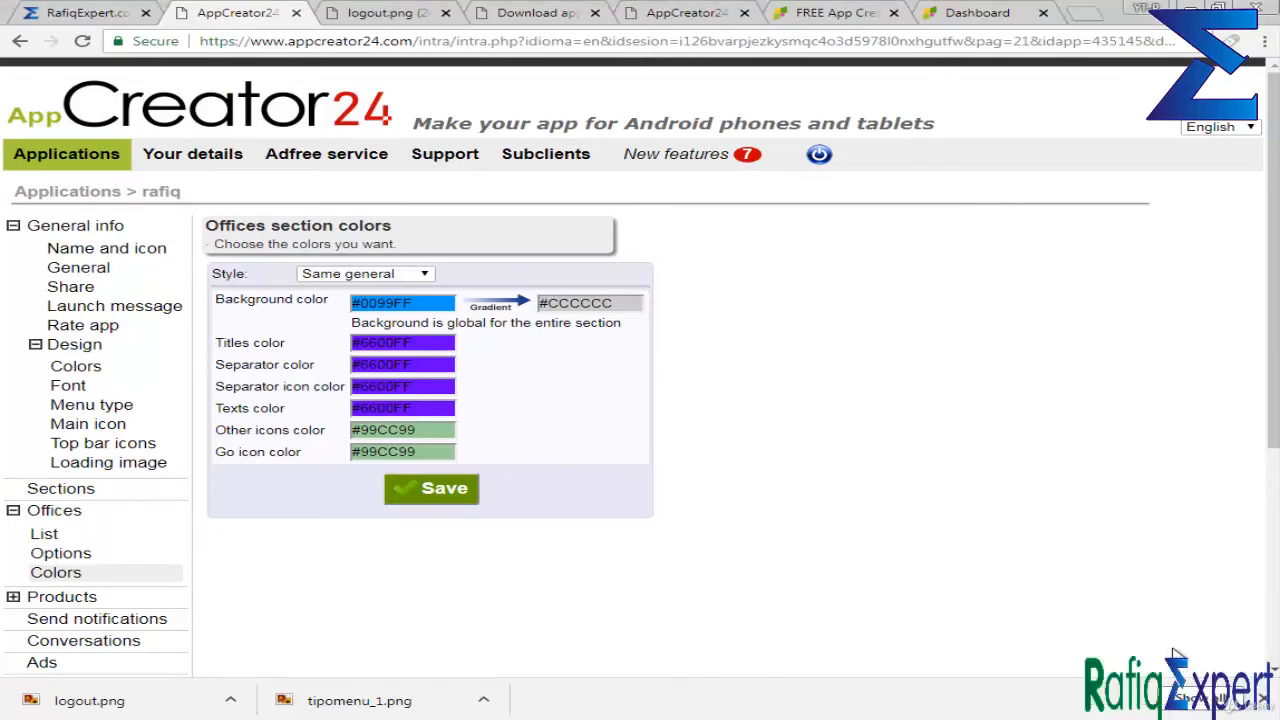
scroll(586, 429, down, 3)
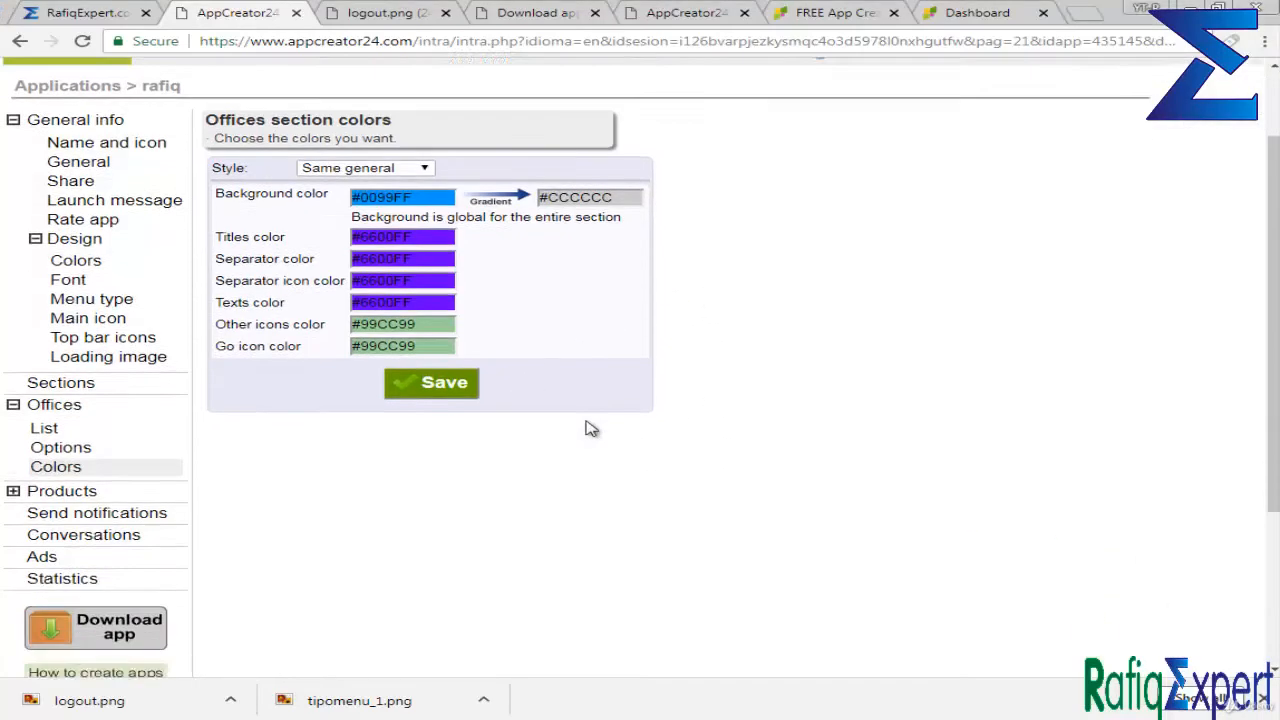
Open the Send notifications page and read its notes about sending messages to all users.
click(74, 356)
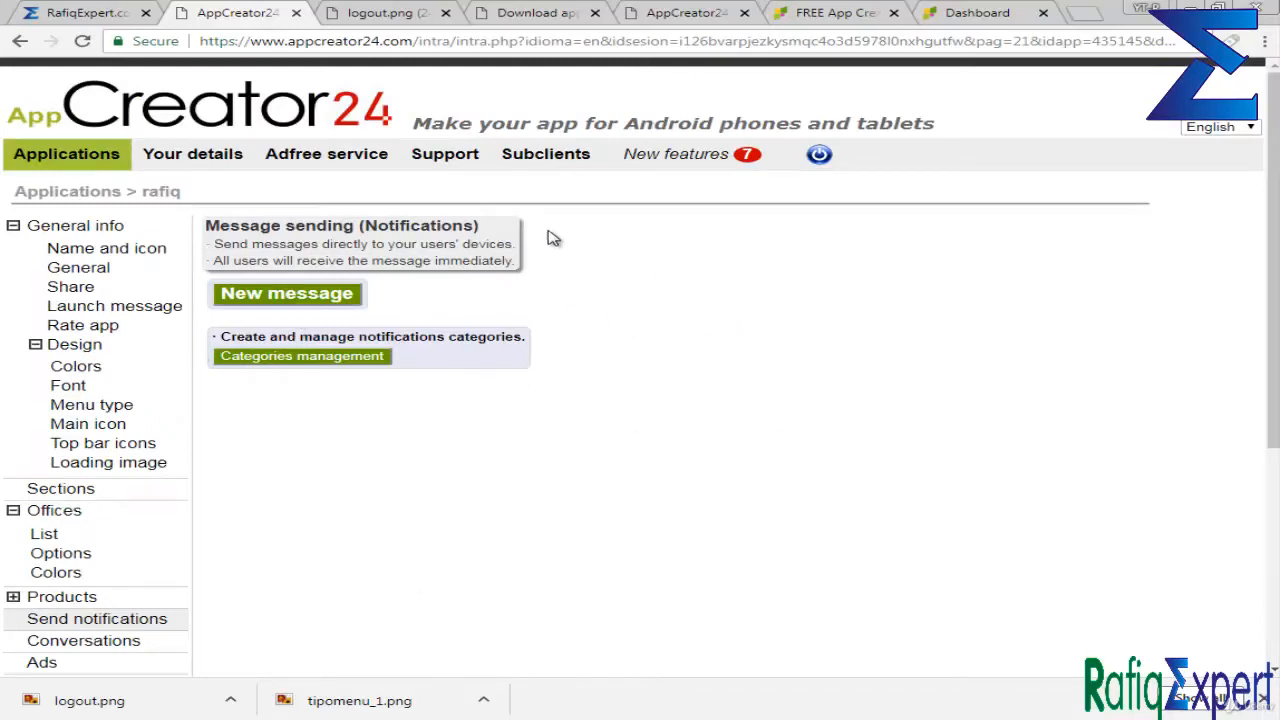
double_click(445, 245)
triple_click(445, 245)
triple_click(457, 261)
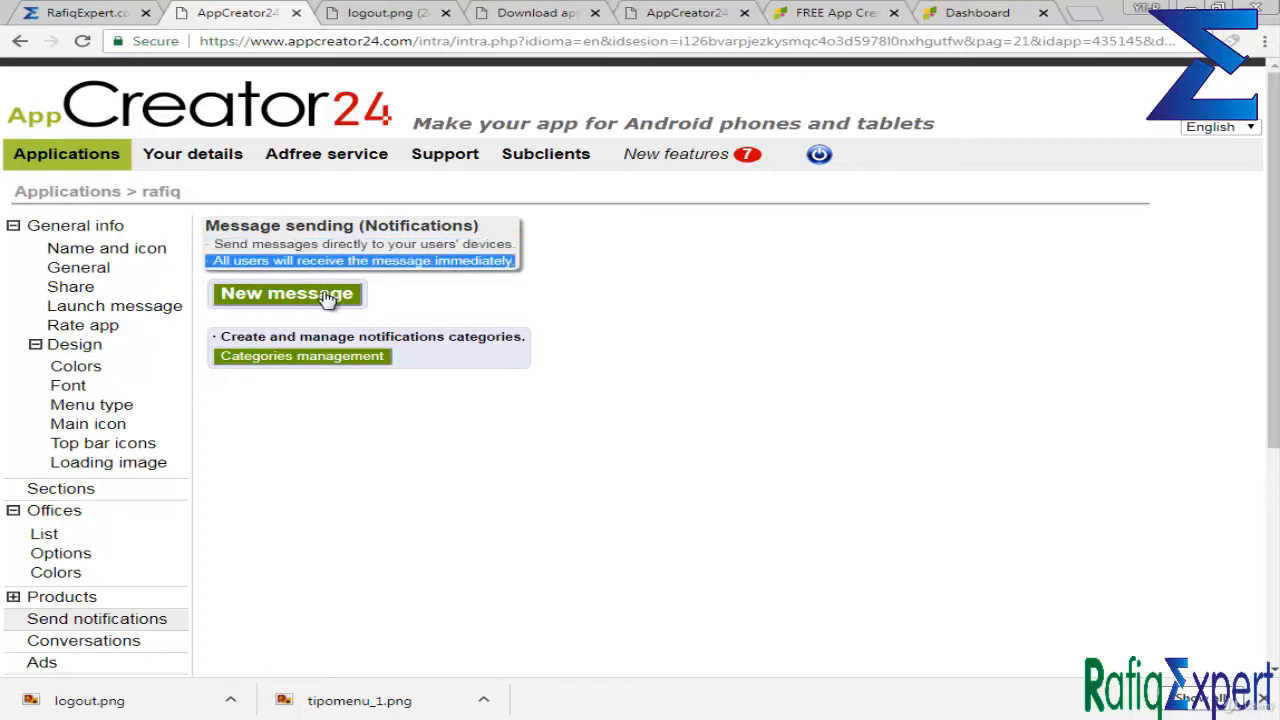
Create a new notification message titled "Android 24" with the subtitle "sasasas".
click(328, 297)
click(403, 281)
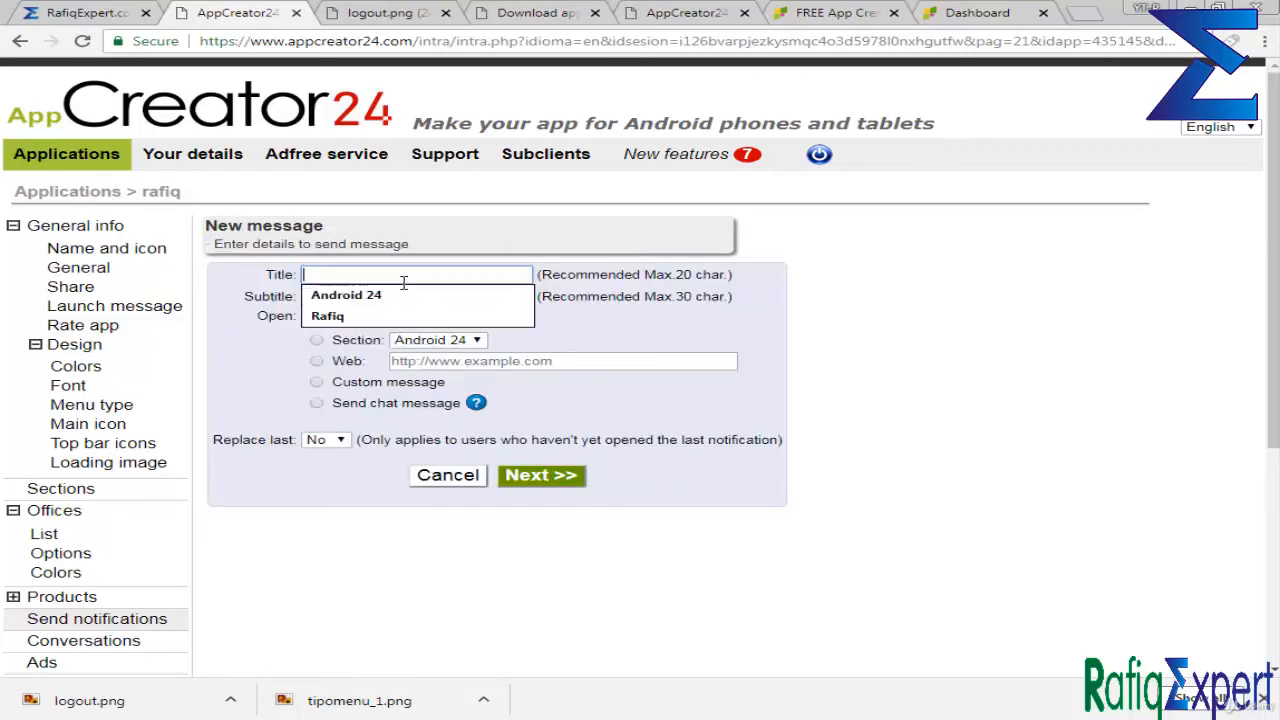
click(375, 297)
click(384, 300)
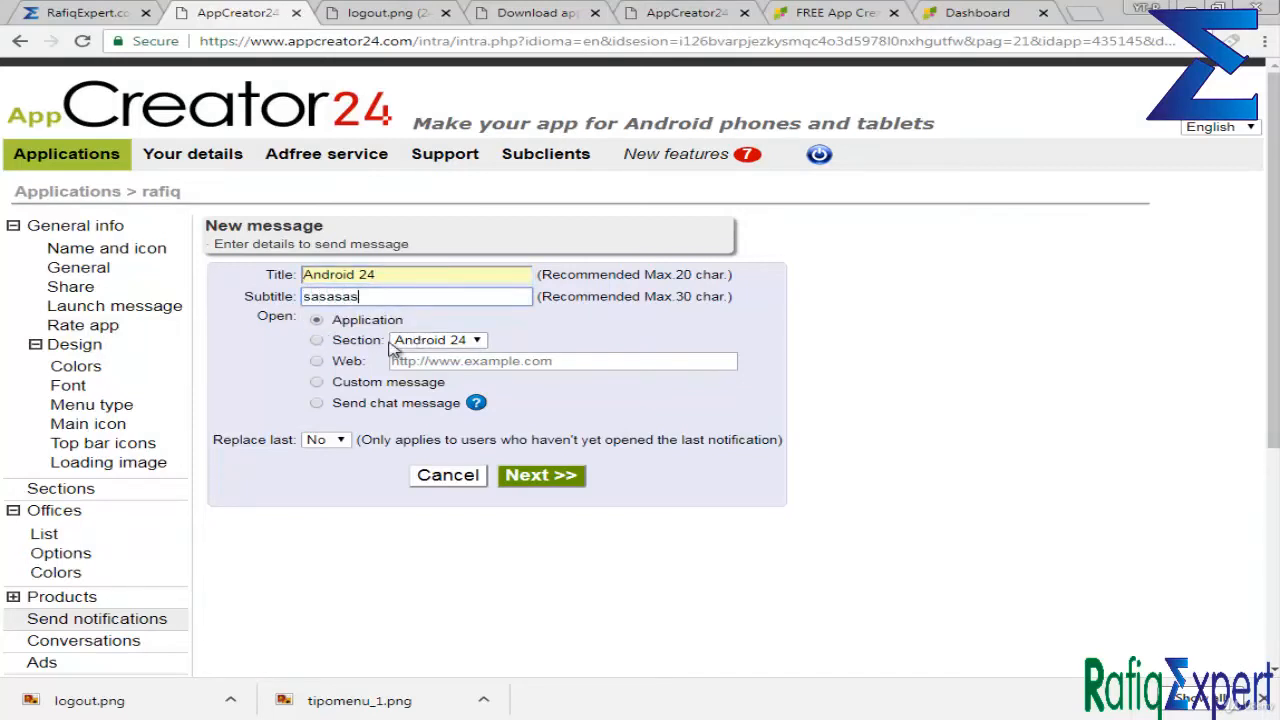
Try the Section and Application options as the target the notification opens.
click(316, 342)
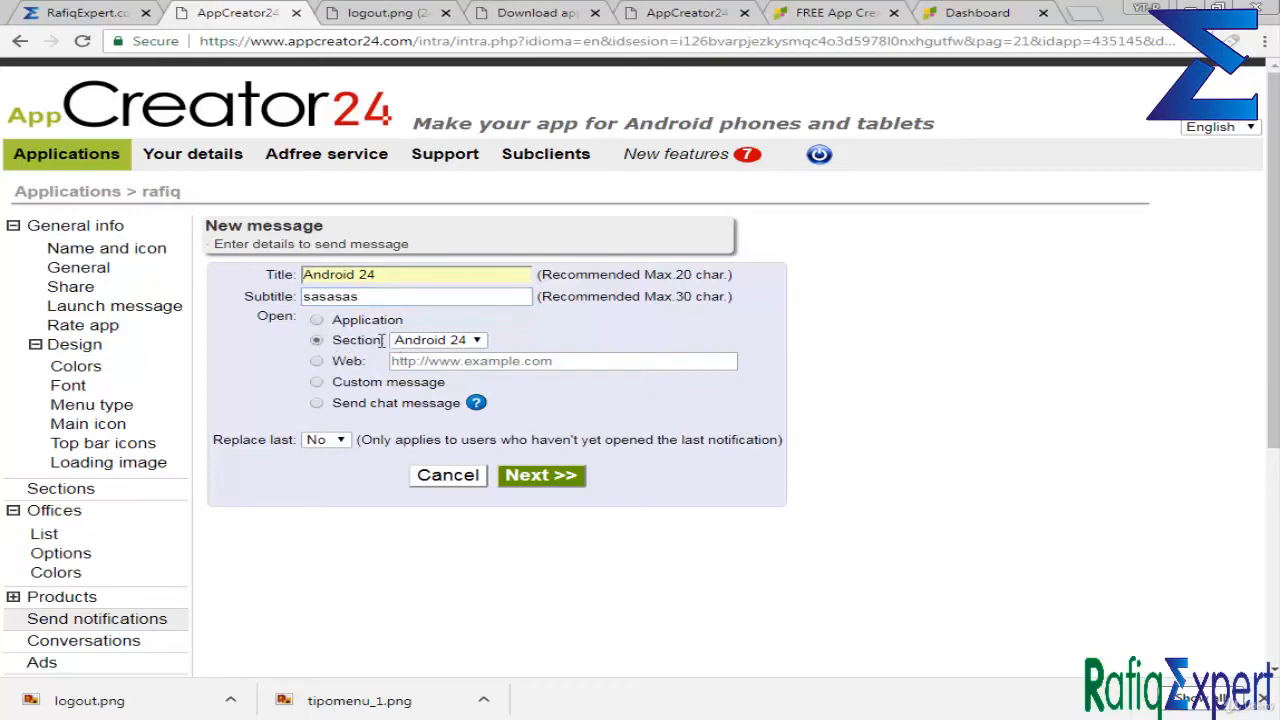
click(402, 341)
click(290, 340)
click(316, 321)
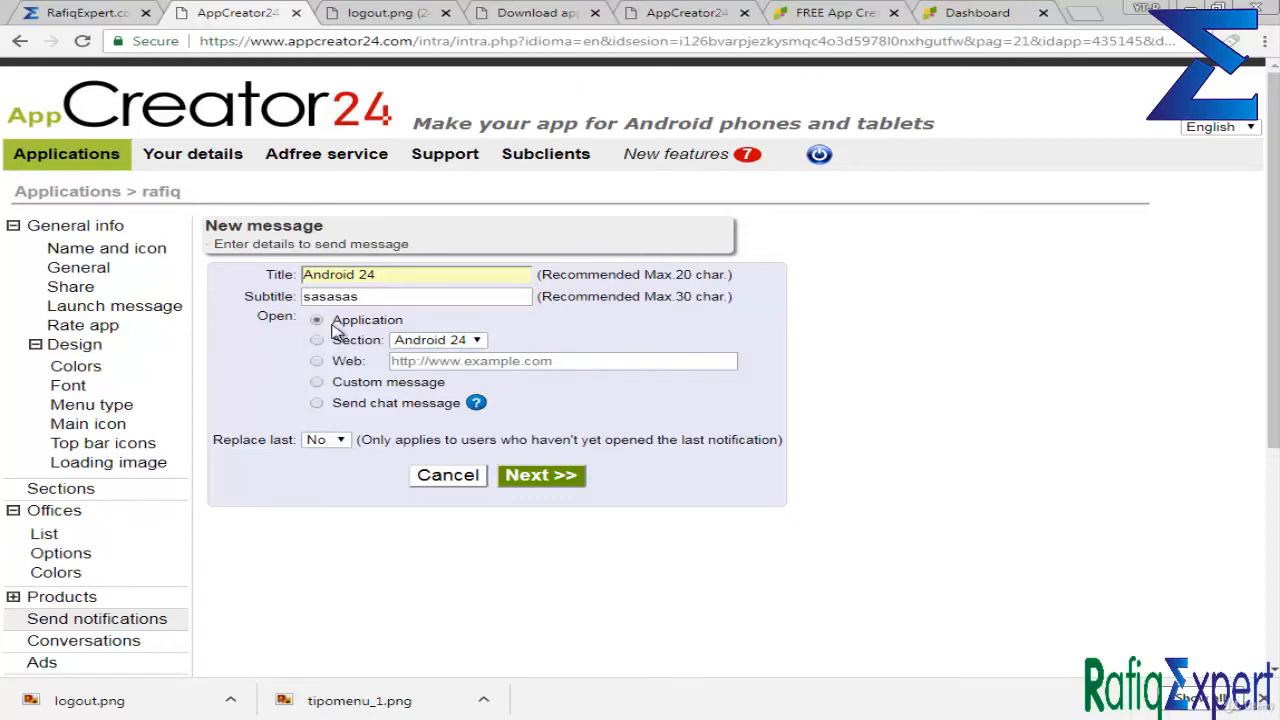
click(407, 344)
click(360, 340)
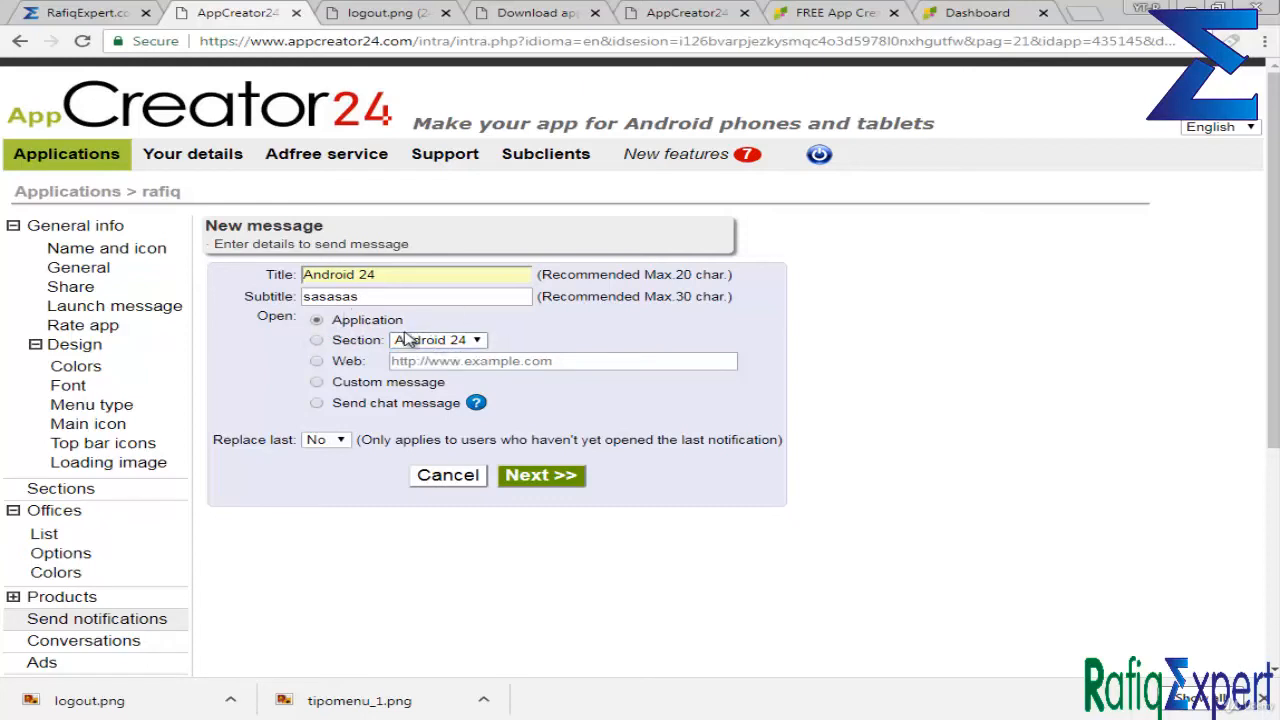
double_click(370, 321)
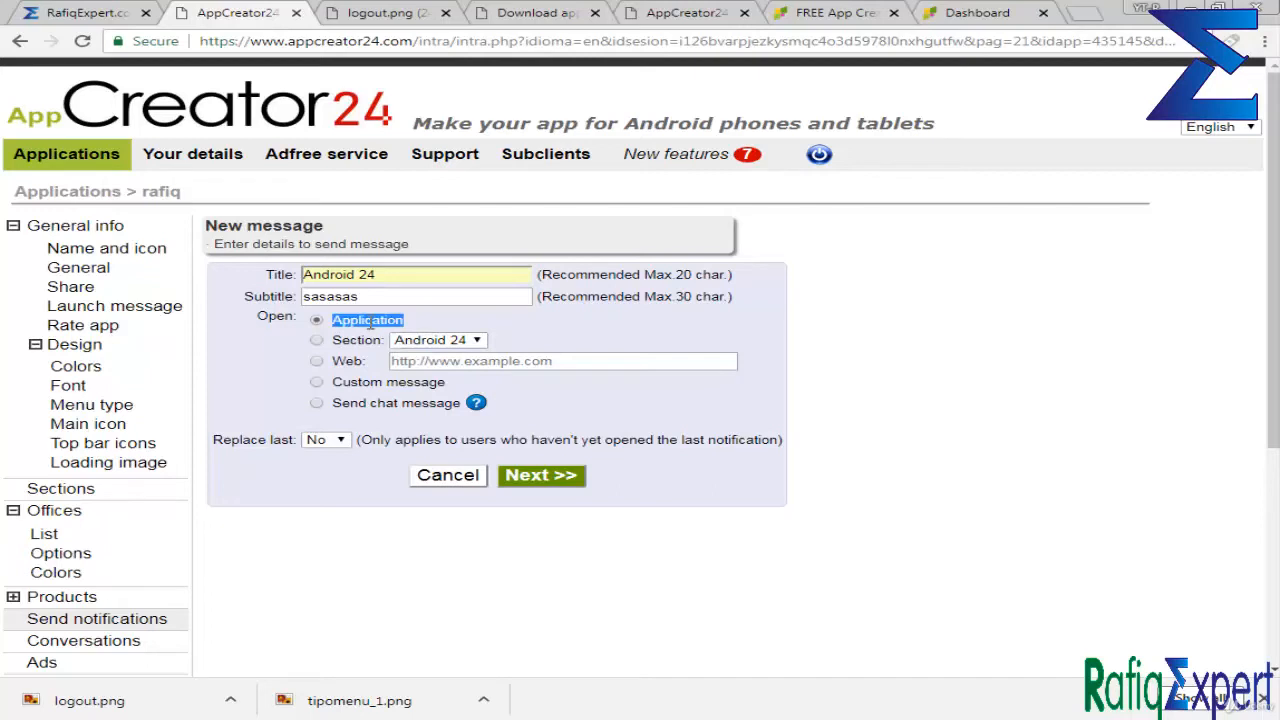
click(317, 341)
click(445, 354)
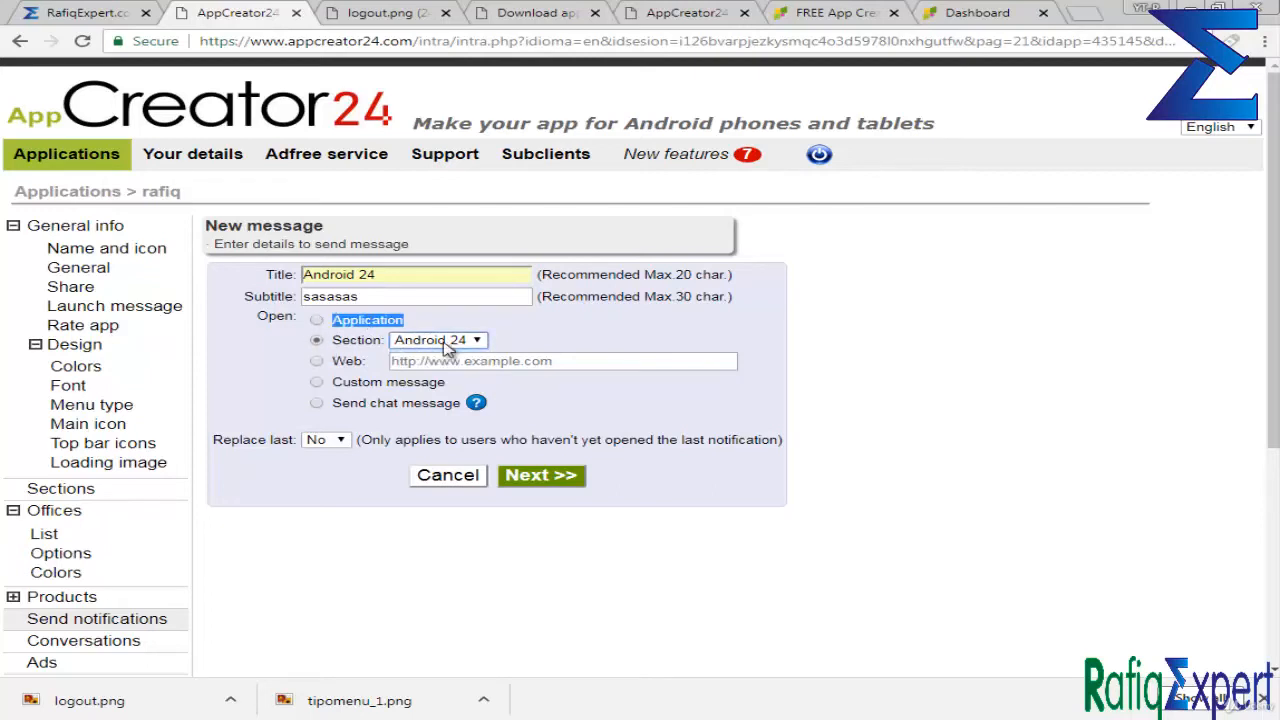
click(317, 362)
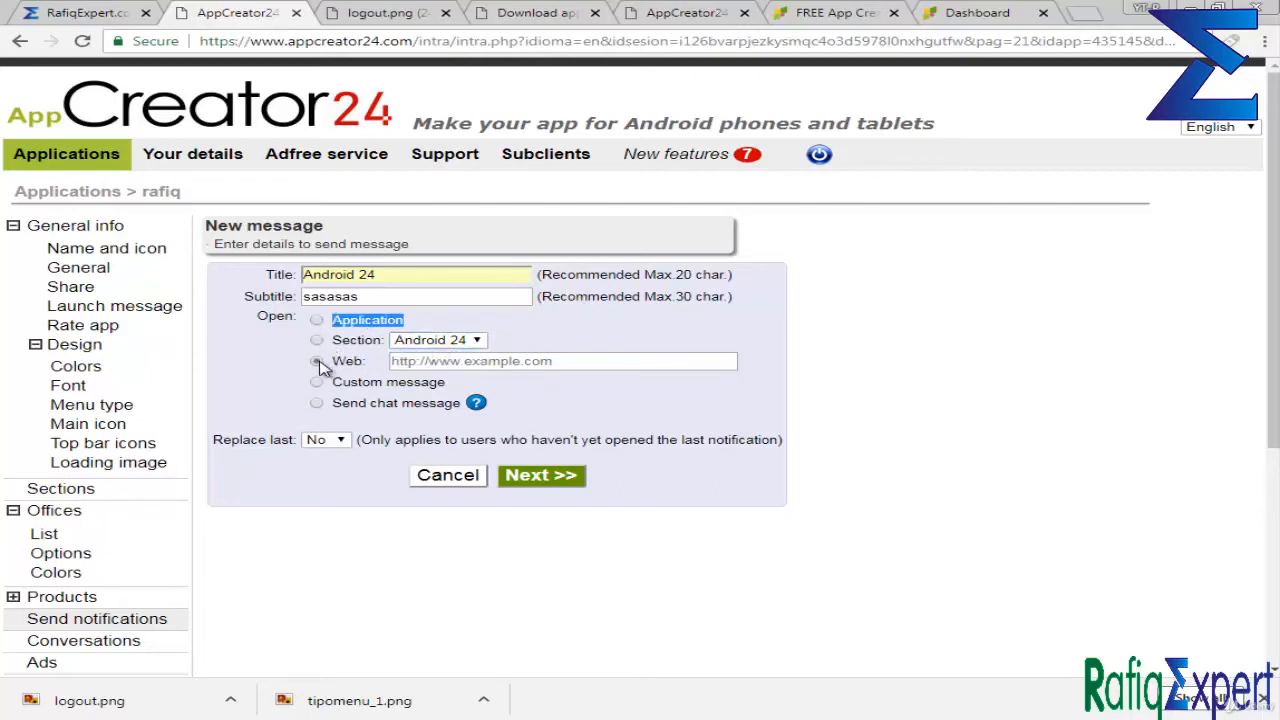
click(457, 360)
click(489, 381)
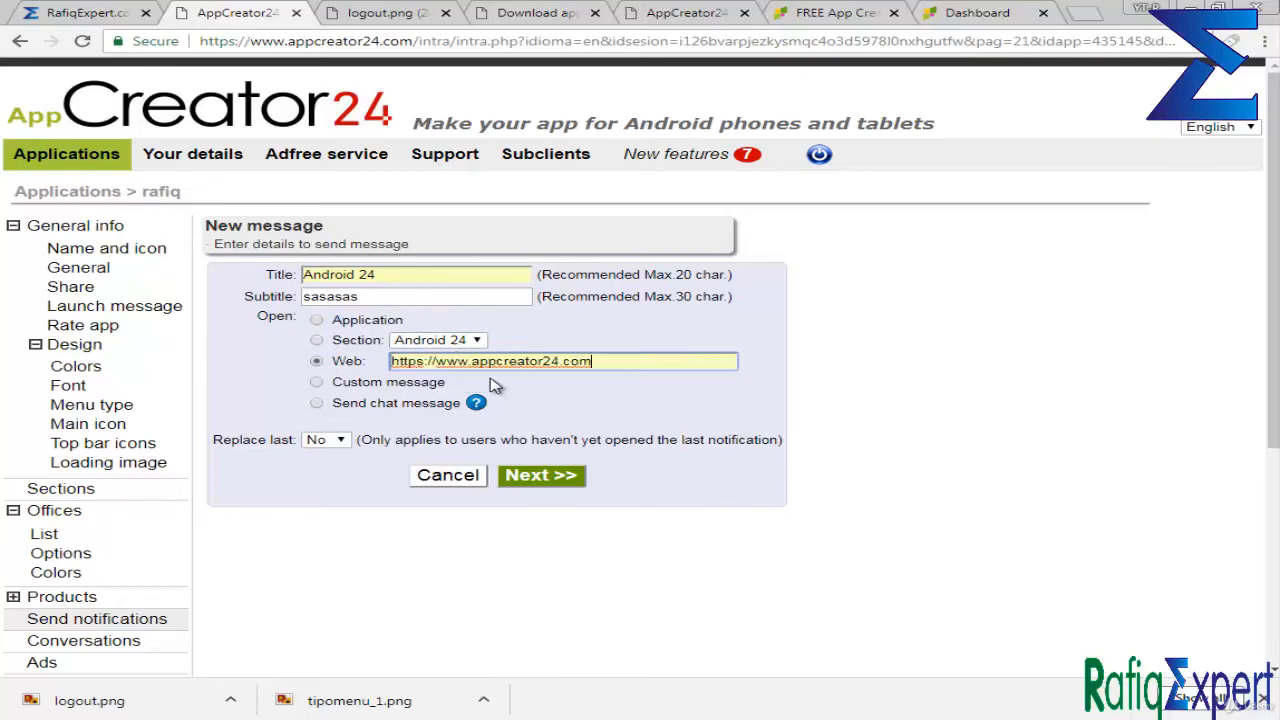
Try the Custom message and Send chat message targets, ending back on the Web option.
click(317, 382)
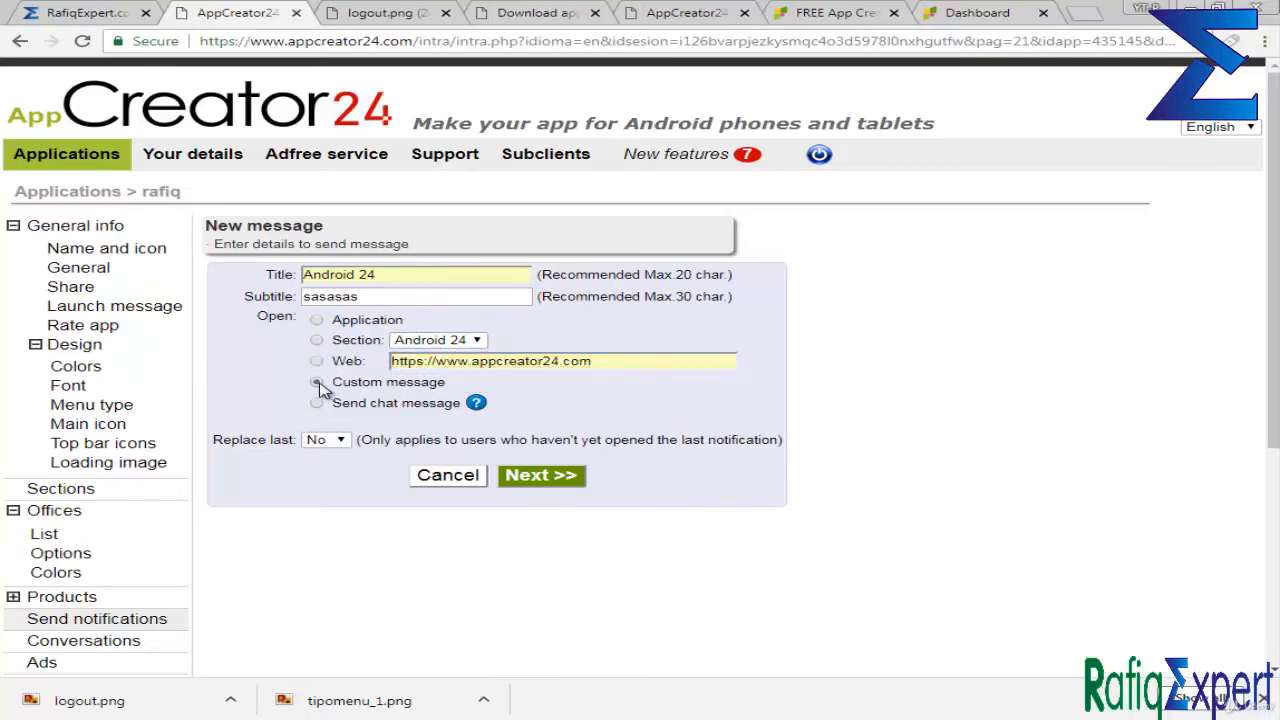
double_click(388, 399)
click(394, 402)
click(327, 405)
mouse_move(474, 408)
click(315, 362)
Try replacing the last notification with Yes, ending back on No.
click(338, 440)
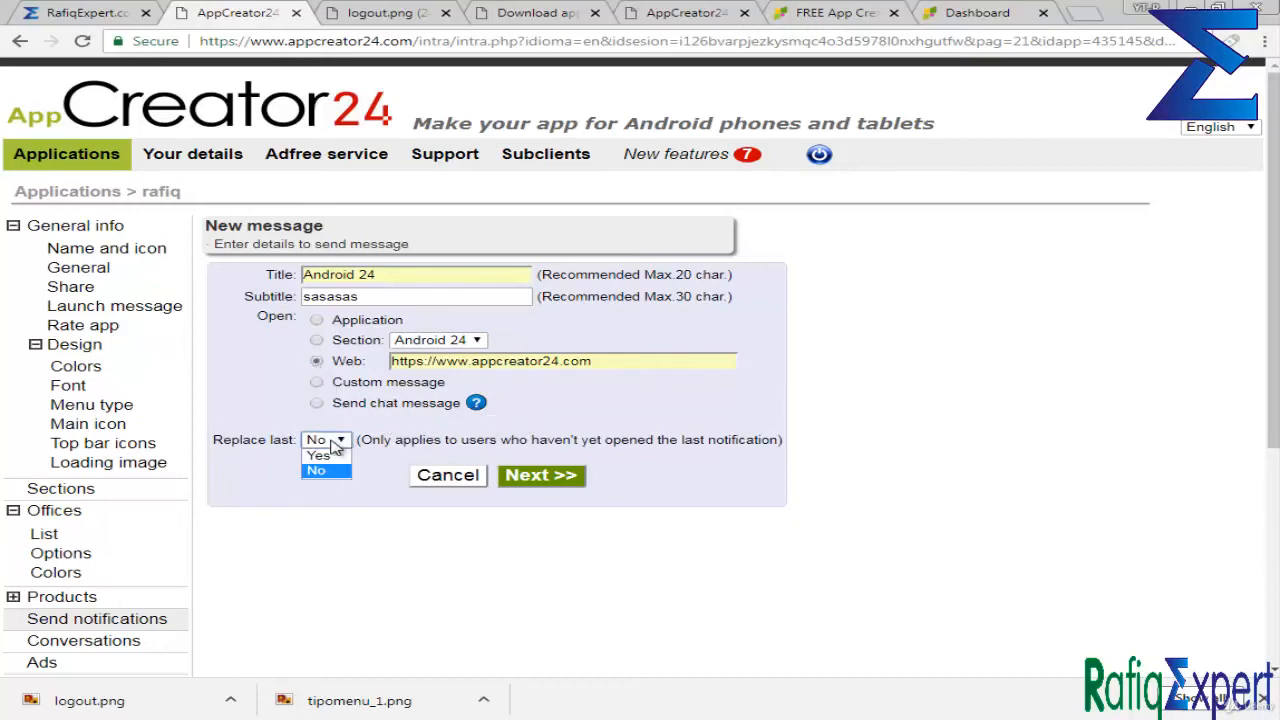
click(336, 460)
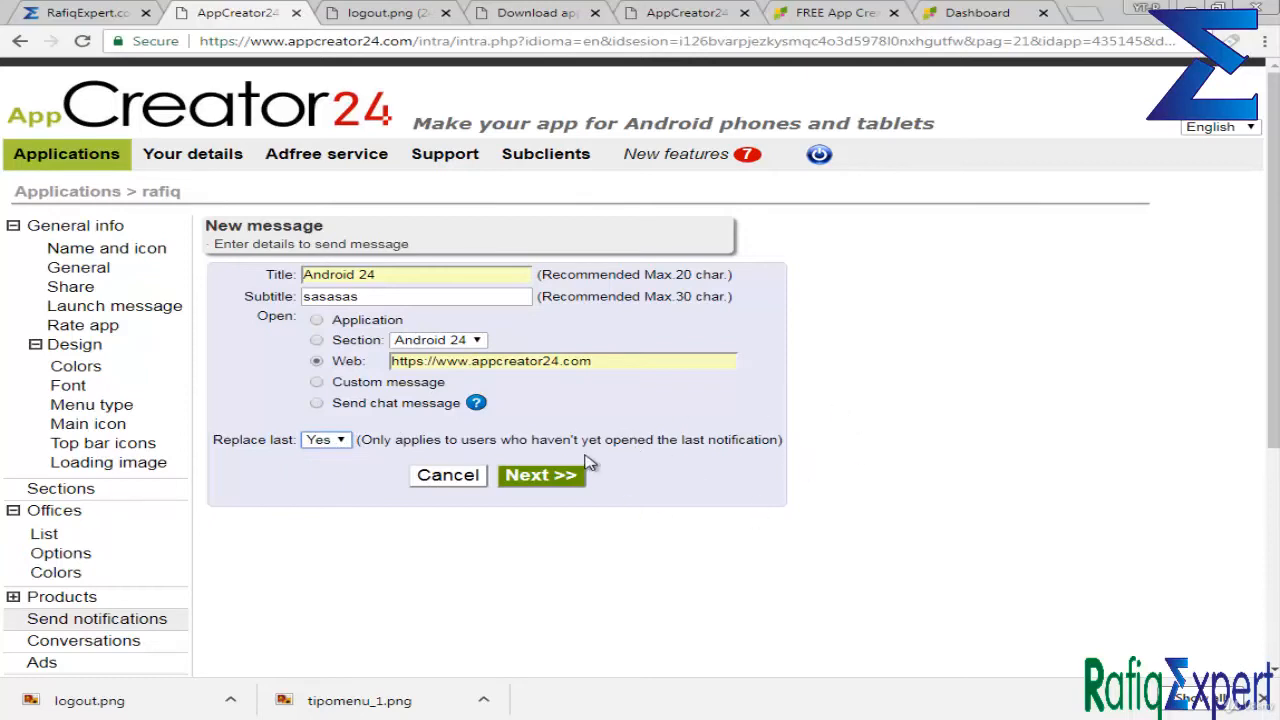
click(337, 441)
click(322, 466)
Proceed to the message confirmation and send the notification.
click(565, 477)
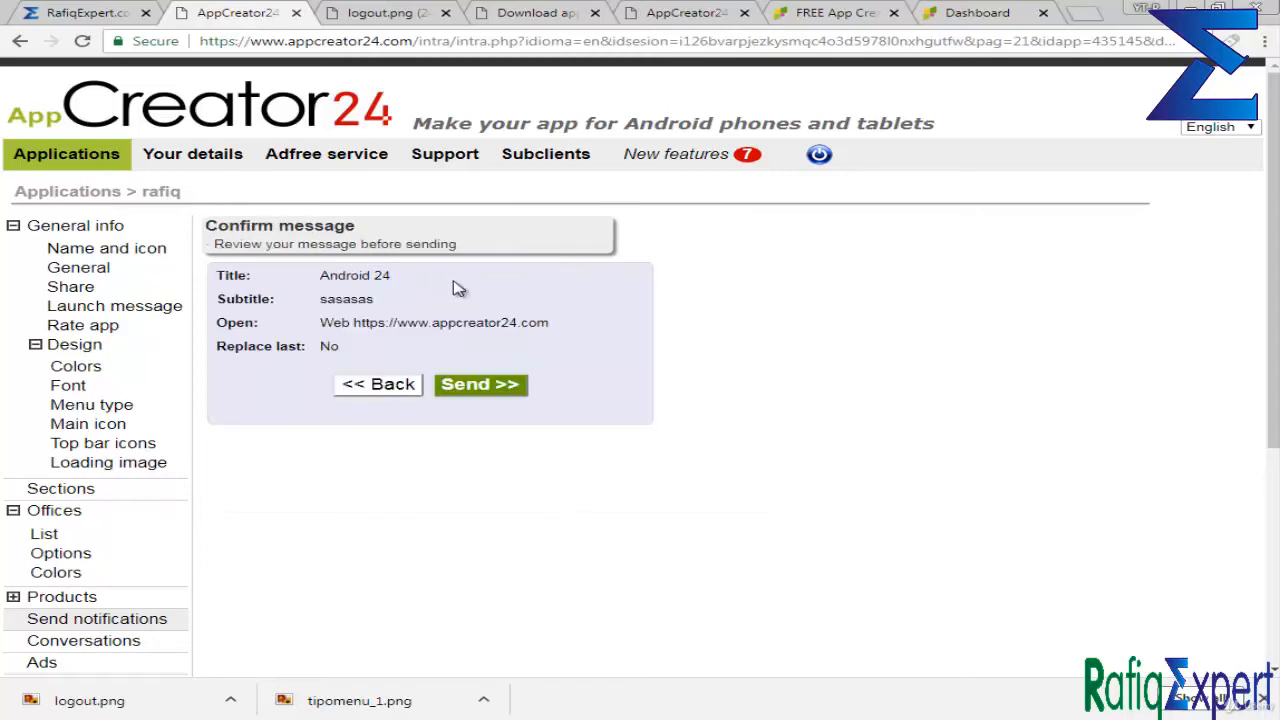
click(465, 387)
Visit the Conversations page, then open the Ads page and read its ad account requirements.
scroll(351, 294, down, 3)
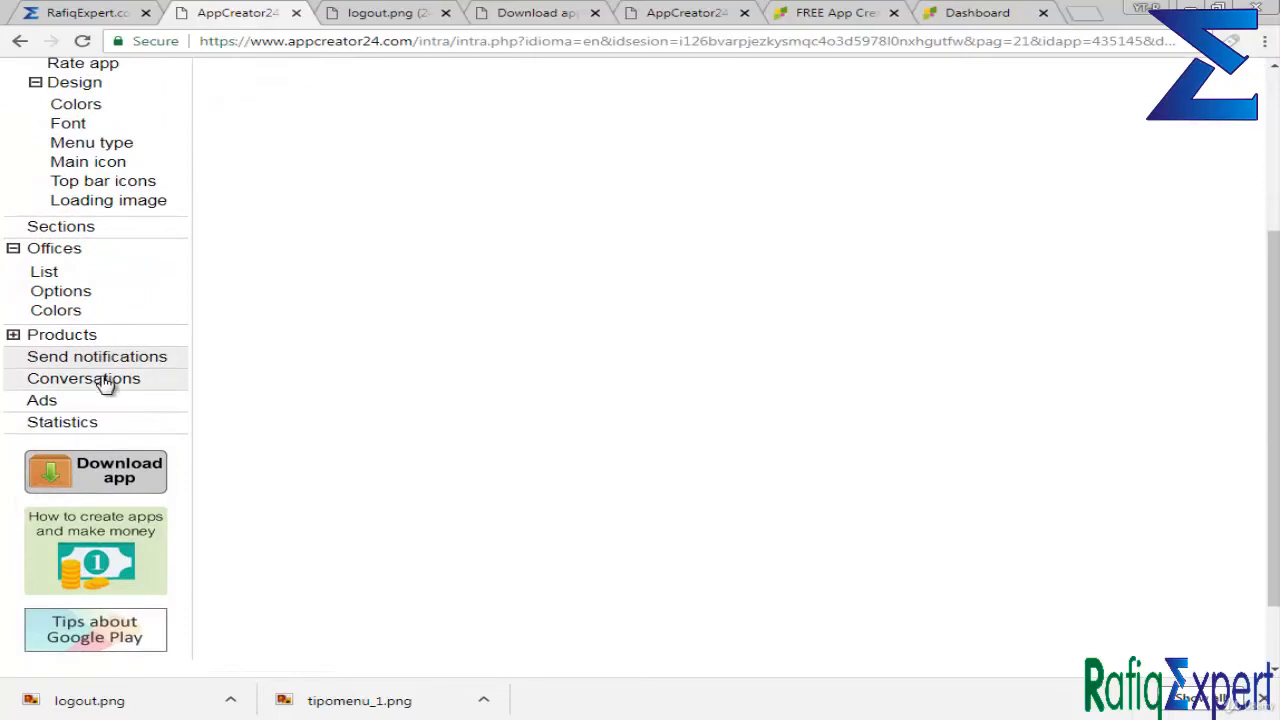
click(106, 379)
click(41, 662)
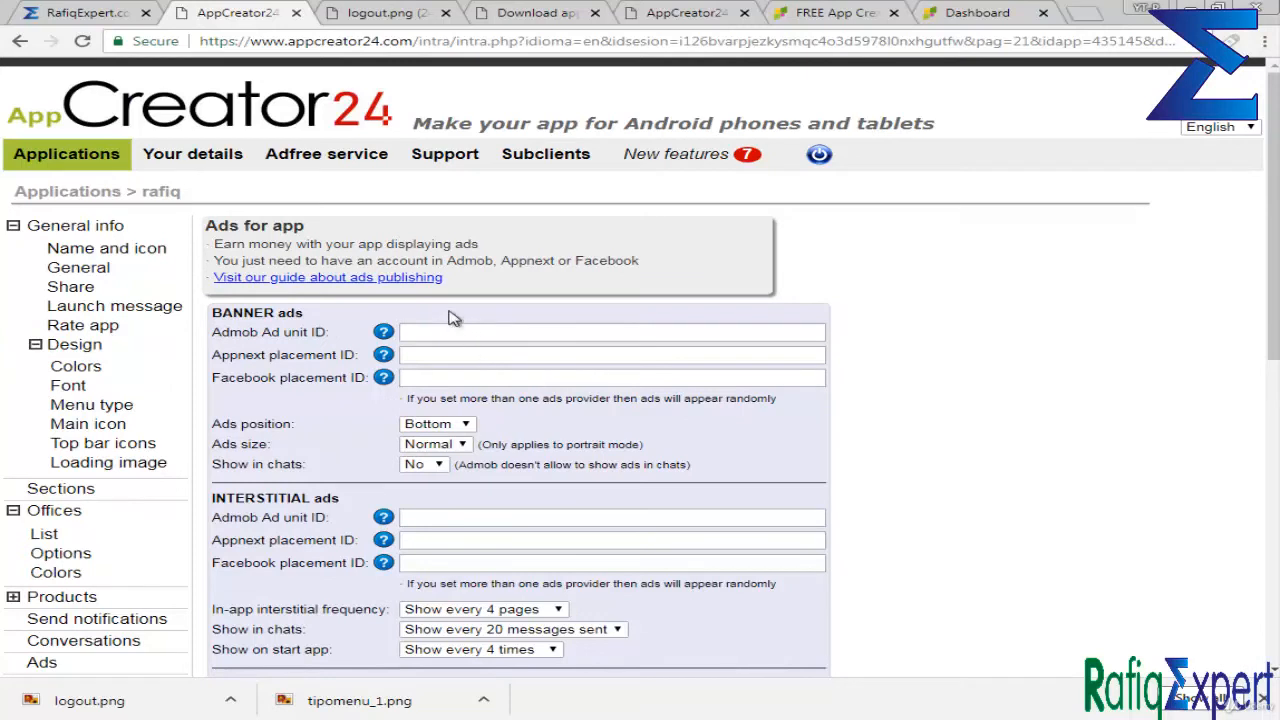
triple_click(553, 261)
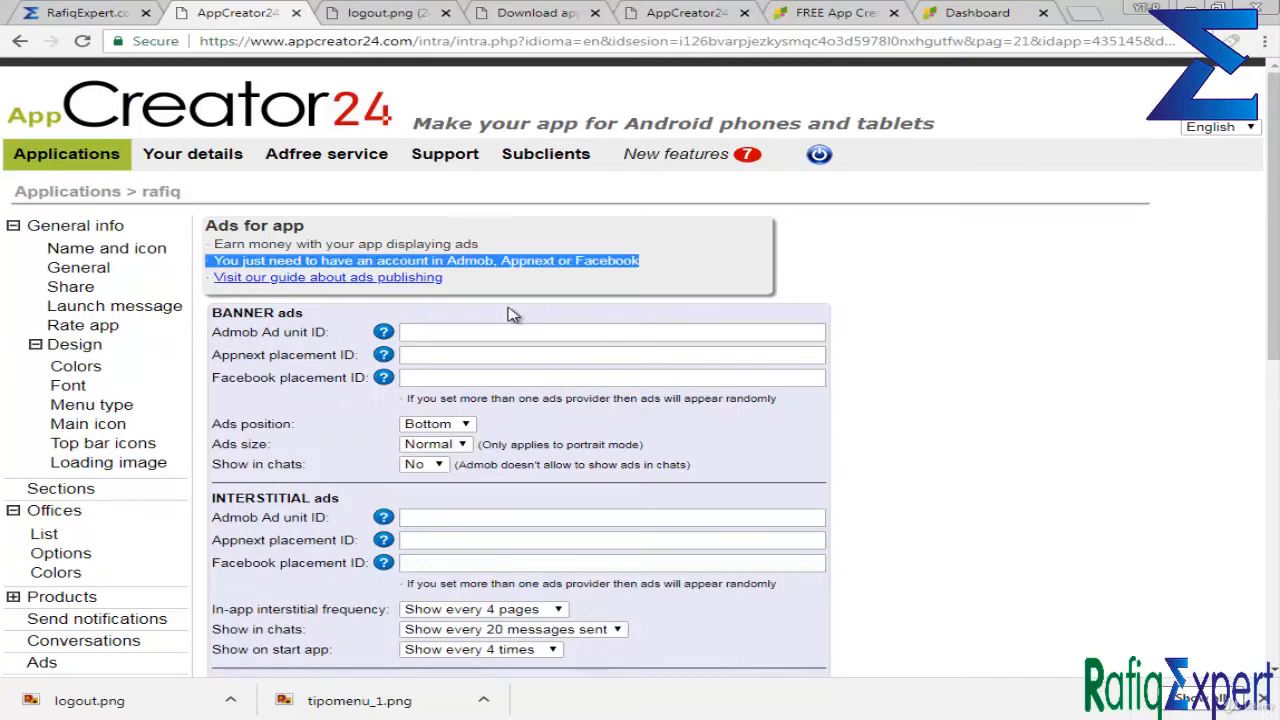
Examine the banner ads notes on using several ad providers and on ads size in portrait mode.
click(465, 330)
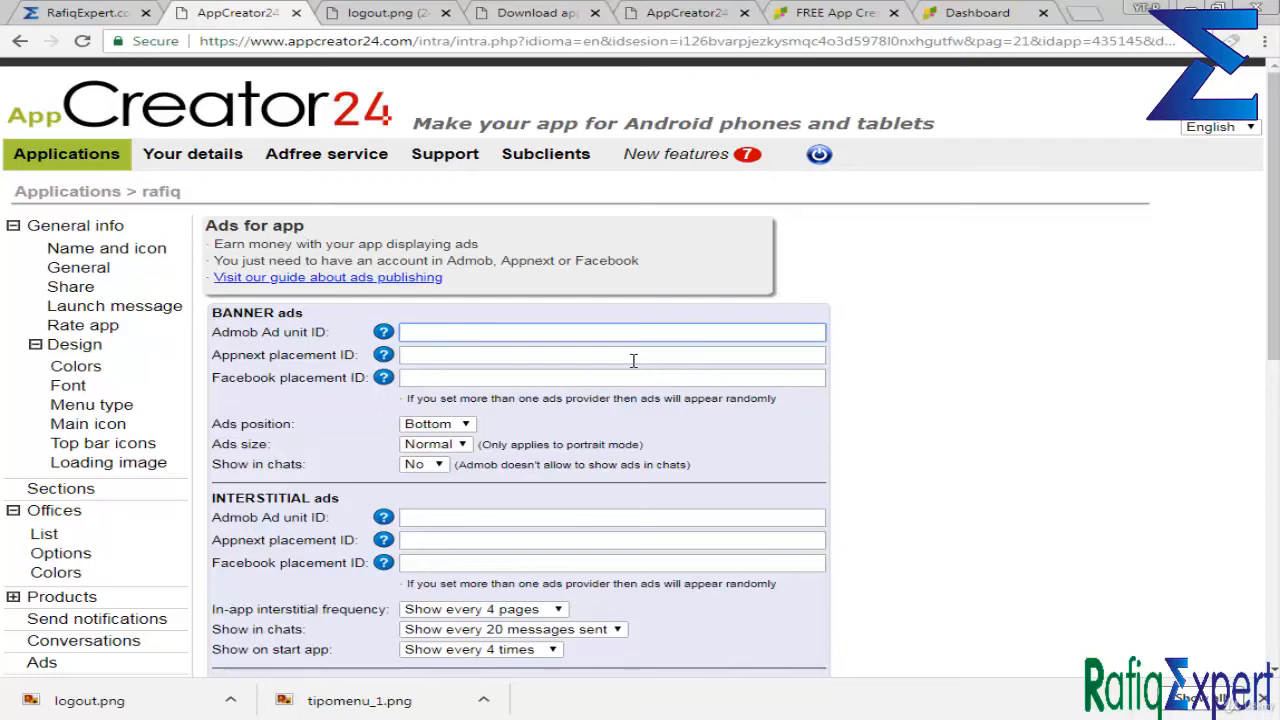
triple_click(619, 398)
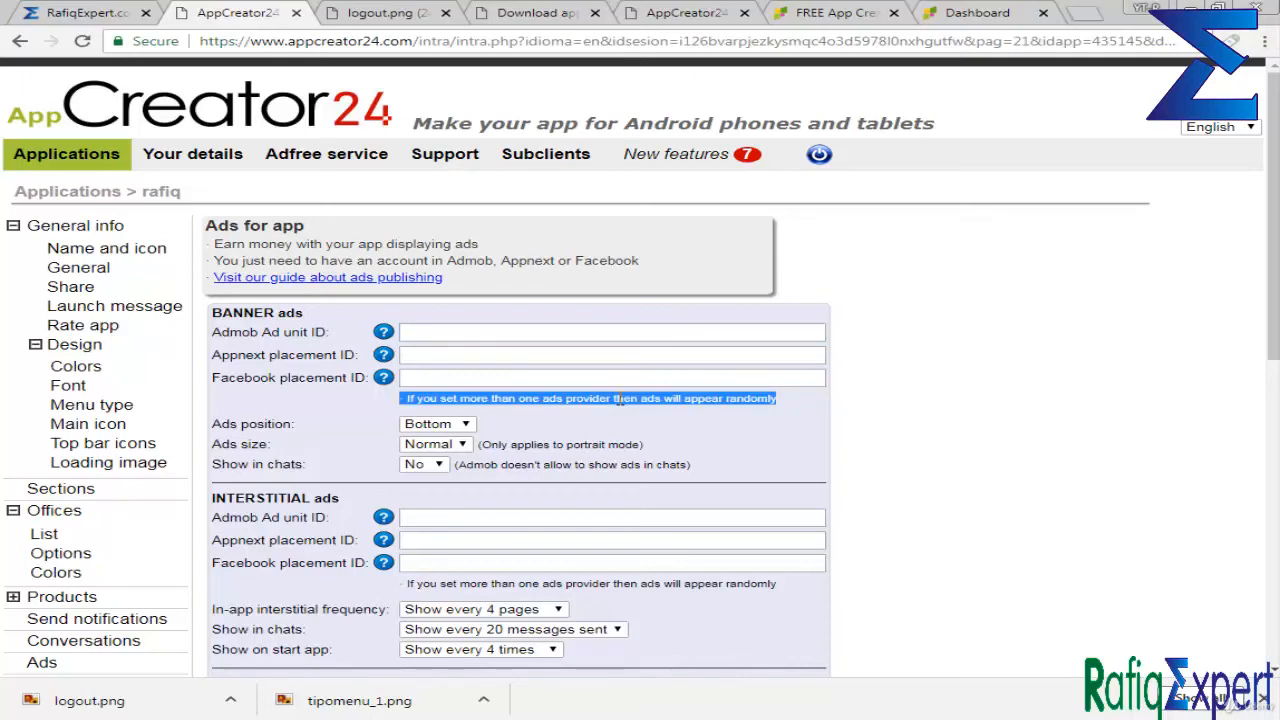
double_click(600, 444)
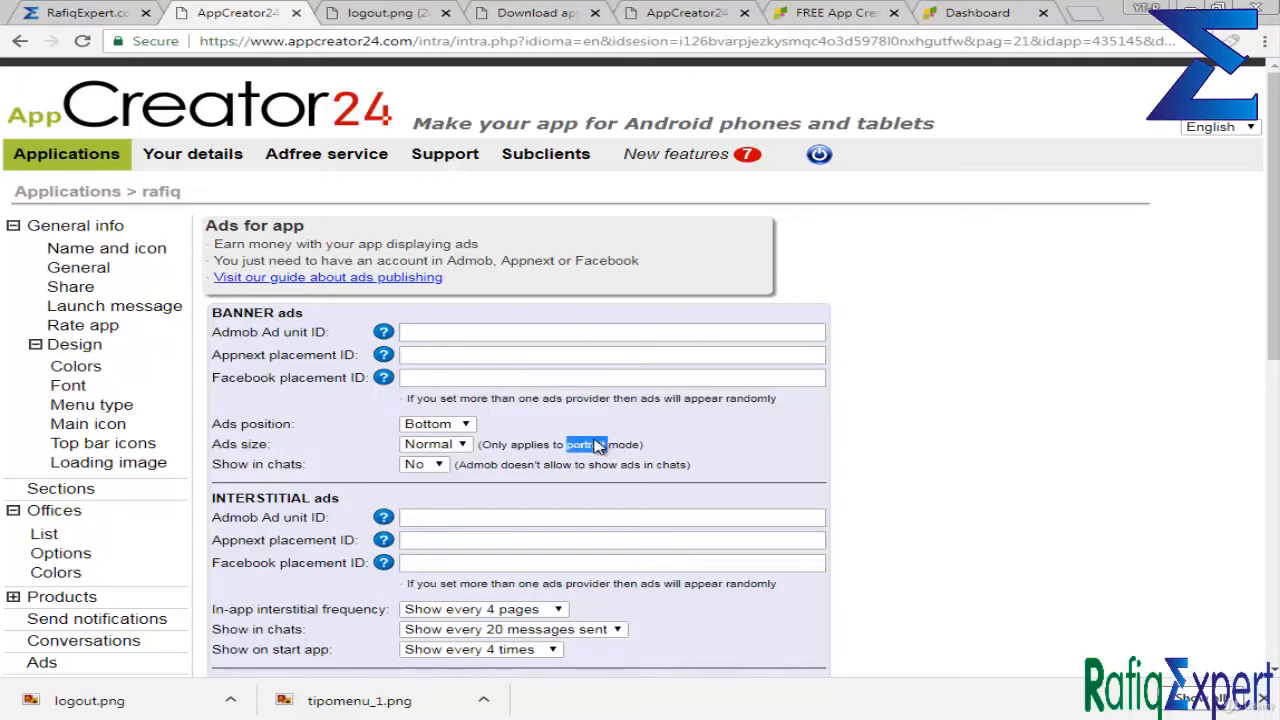
click(562, 444)
double_click(558, 445)
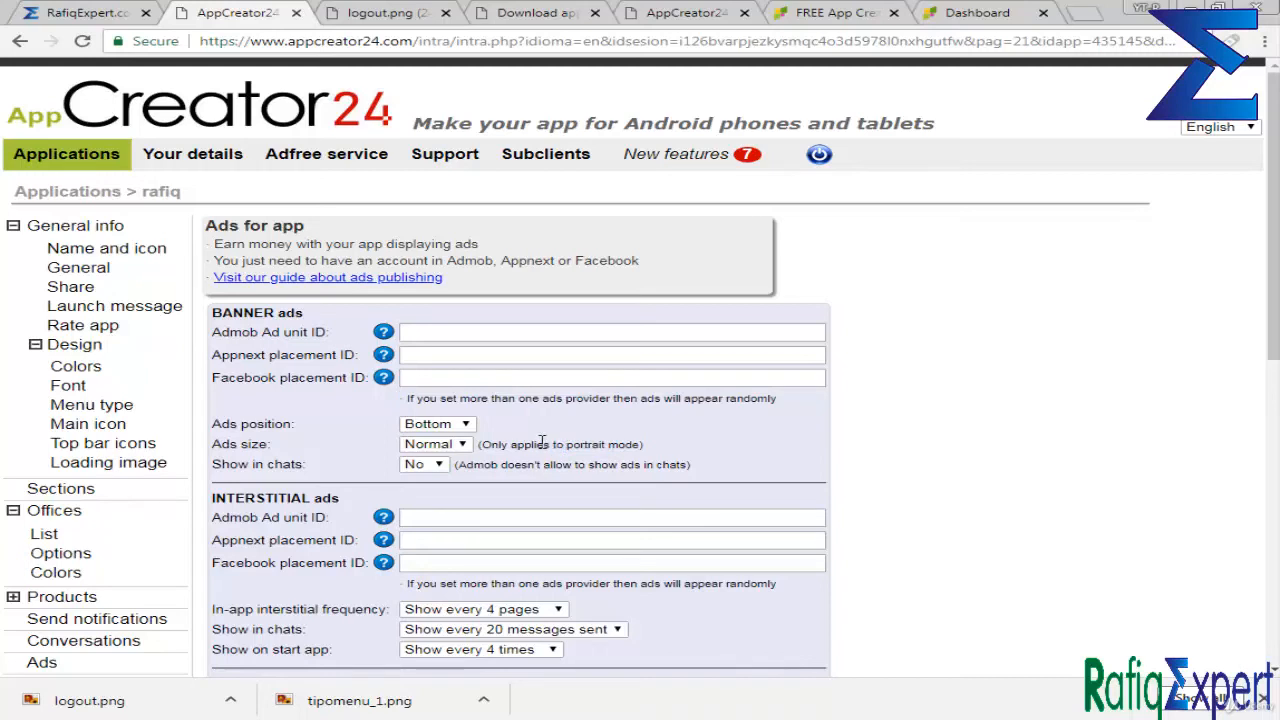
double_click(543, 443)
double_click(491, 442)
click(489, 446)
click(525, 331)
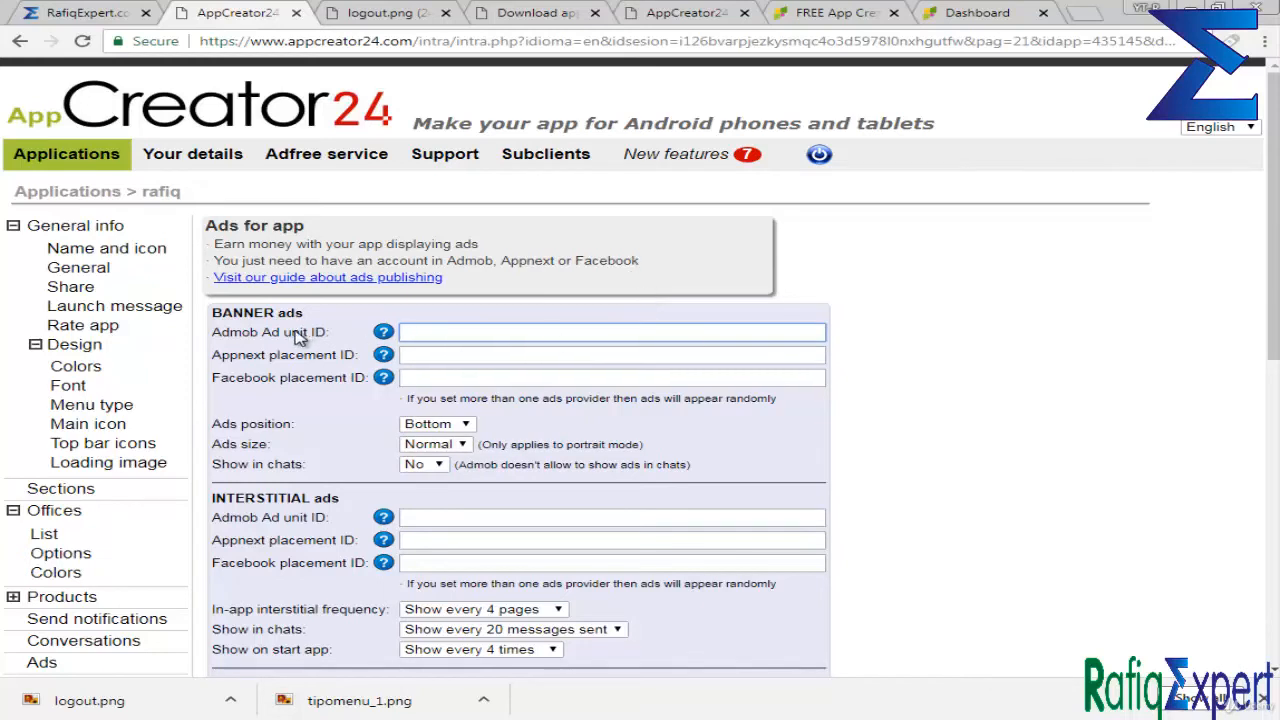
Examine the banner ads ID fields for Admob, Appnext and Facebook.
drag(210, 355, 269, 357)
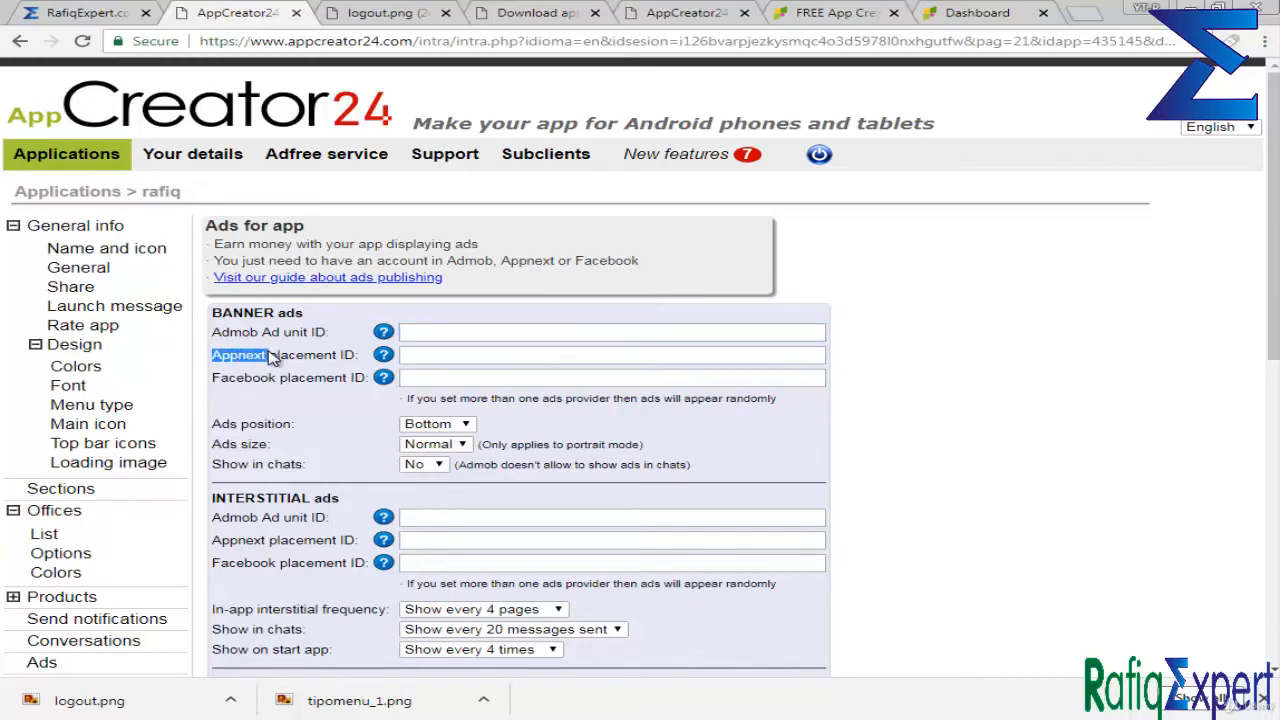
click(427, 362)
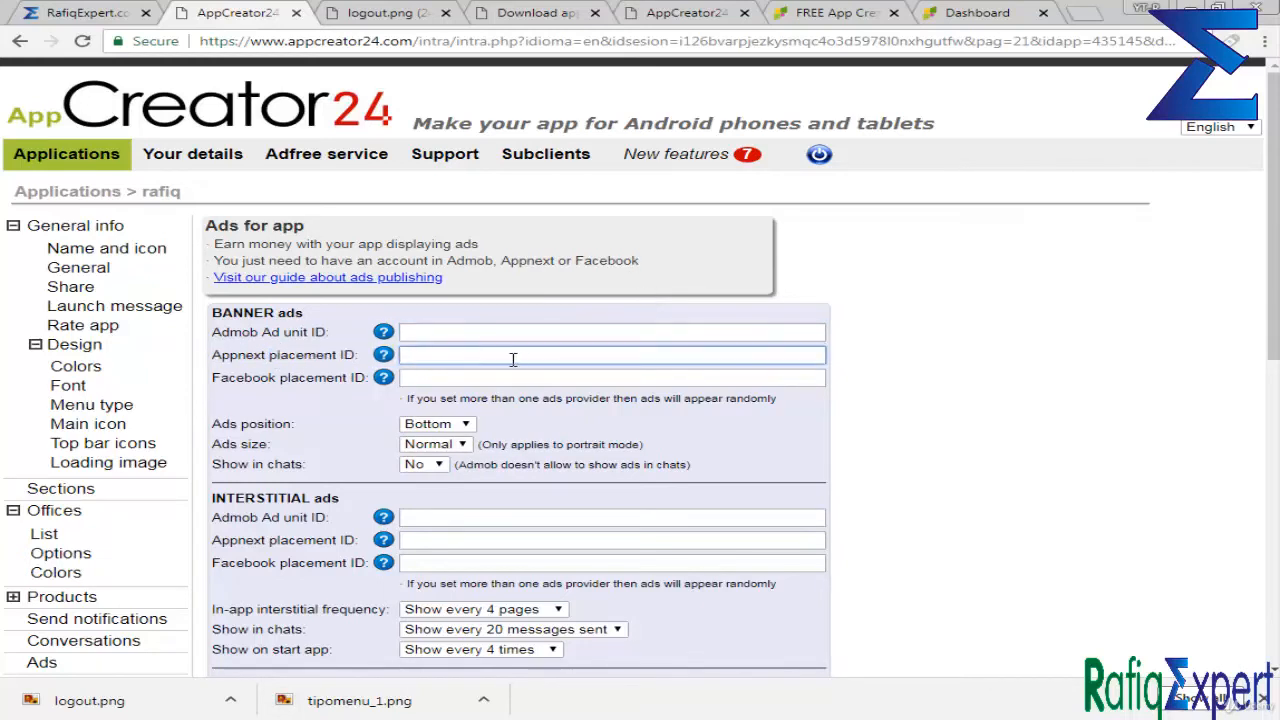
triple_click(326, 358)
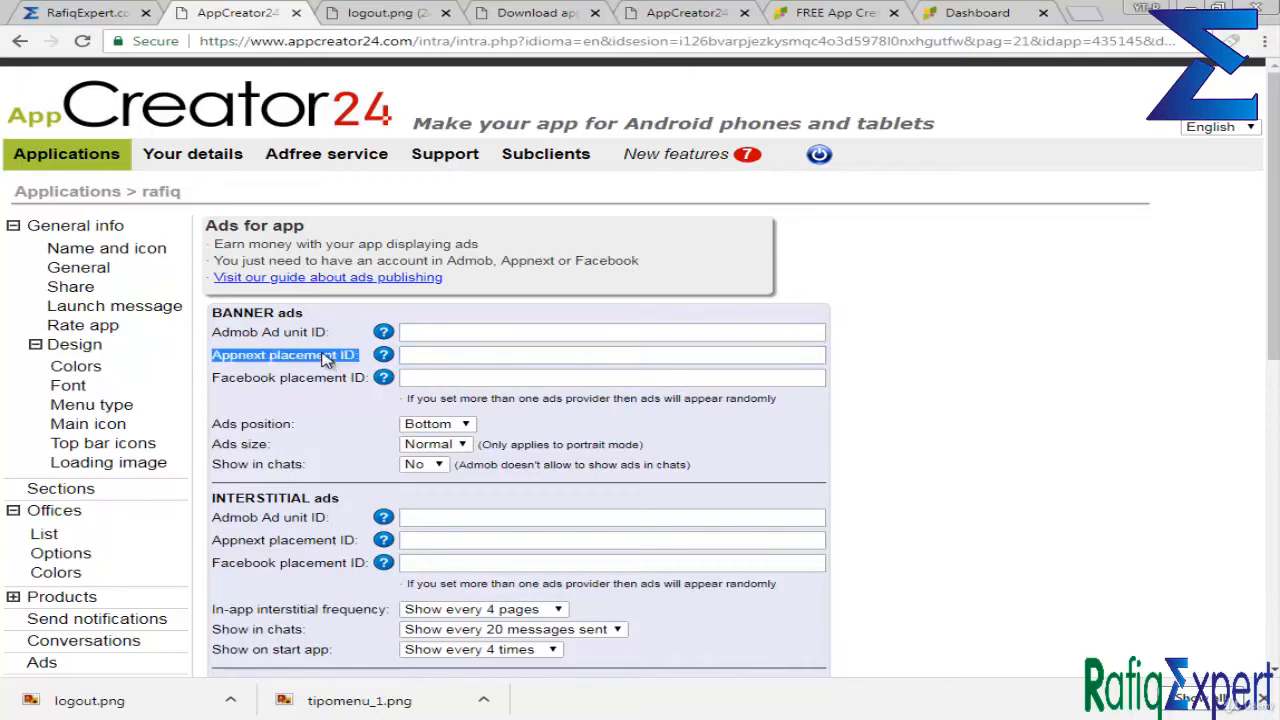
triple_click(236, 335)
double_click(287, 362)
triple_click(291, 376)
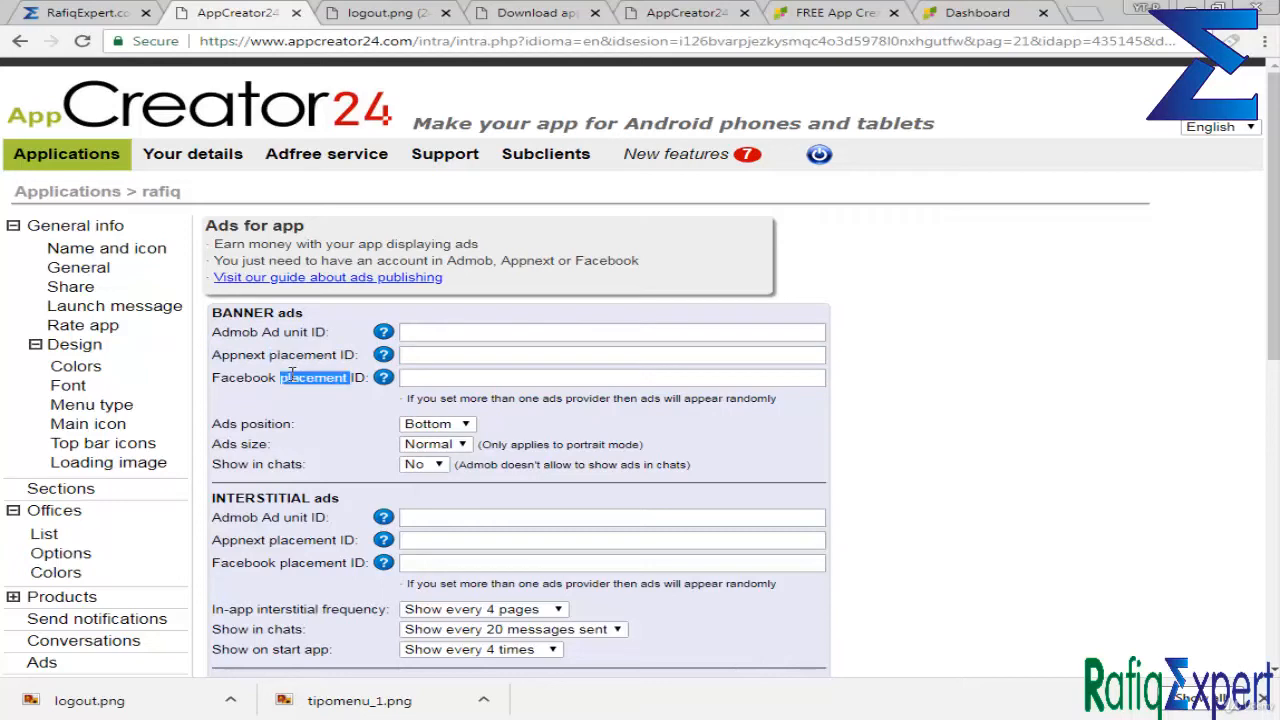
click(349, 392)
triple_click(338, 390)
click(336, 383)
double_click(330, 381)
triple_click(324, 382)
click(491, 376)
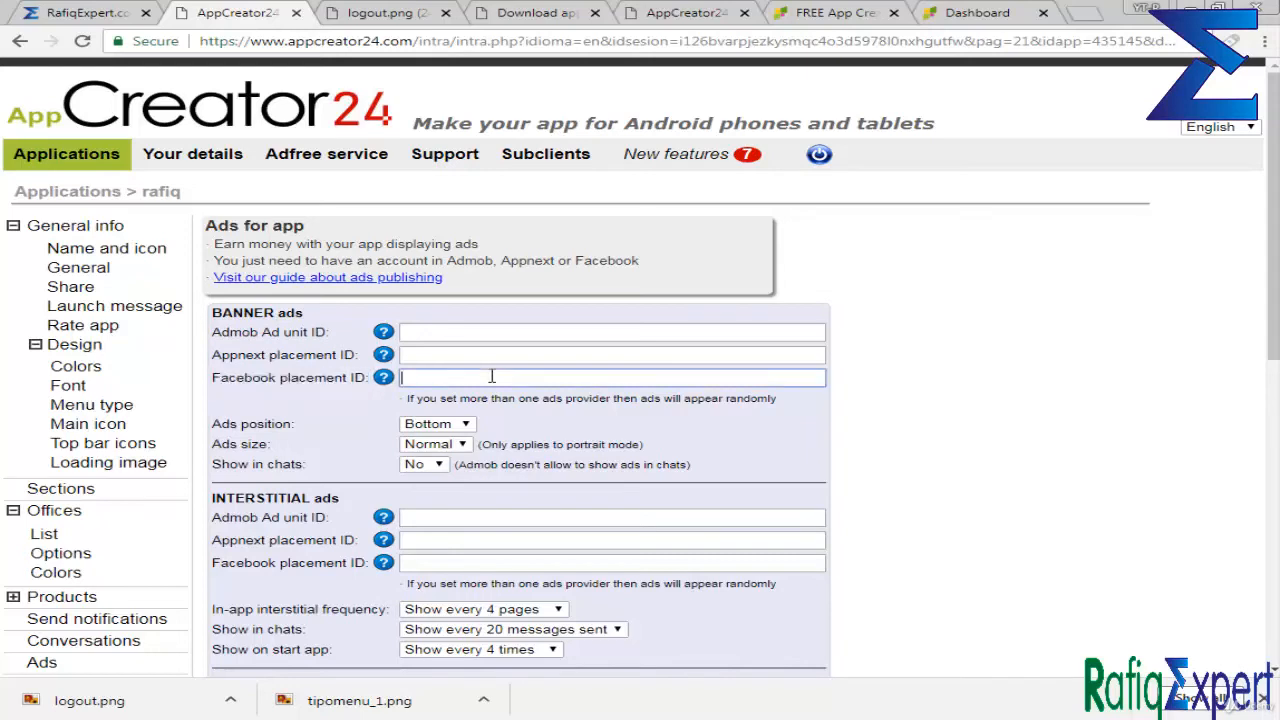
triple_click(306, 381)
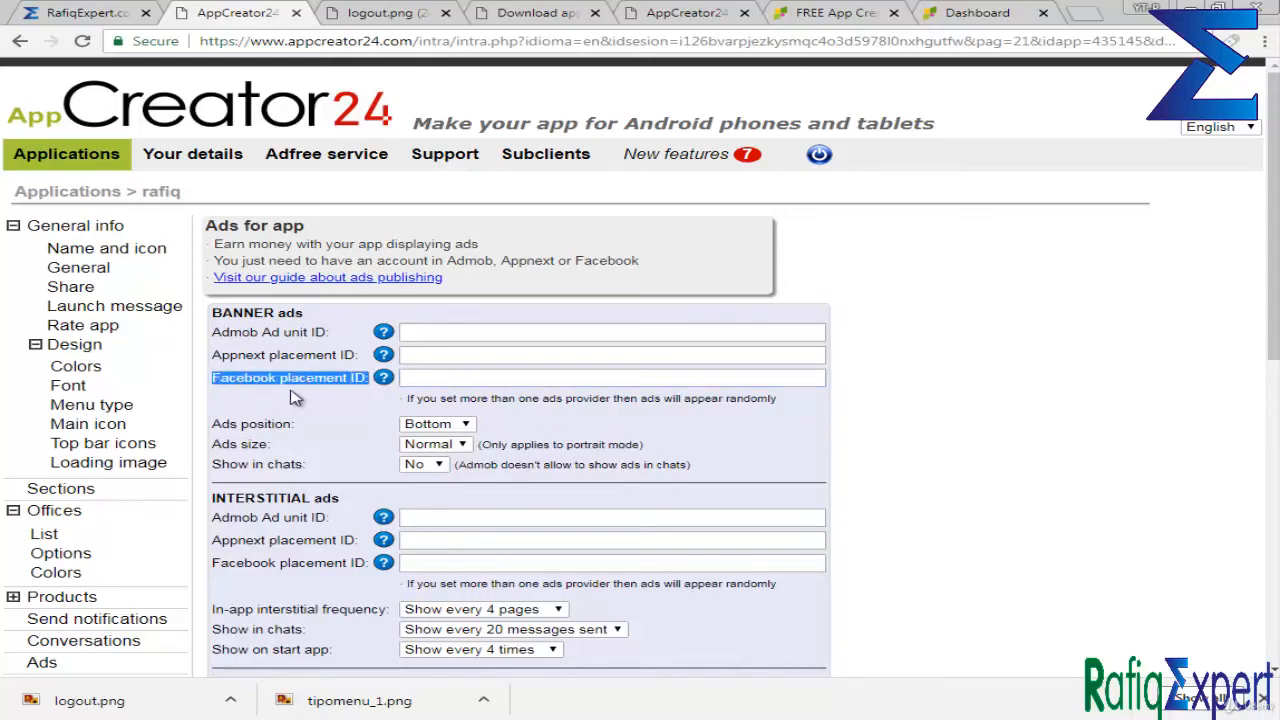
click(520, 381)
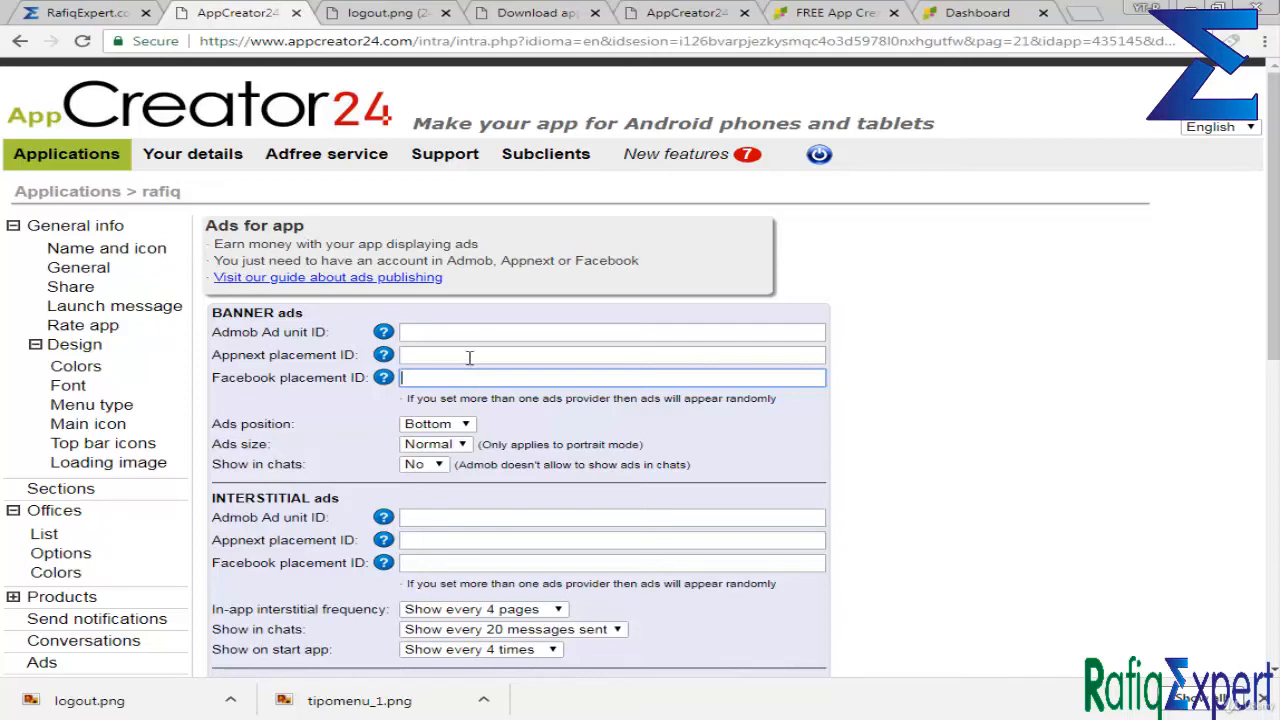
click(498, 334)
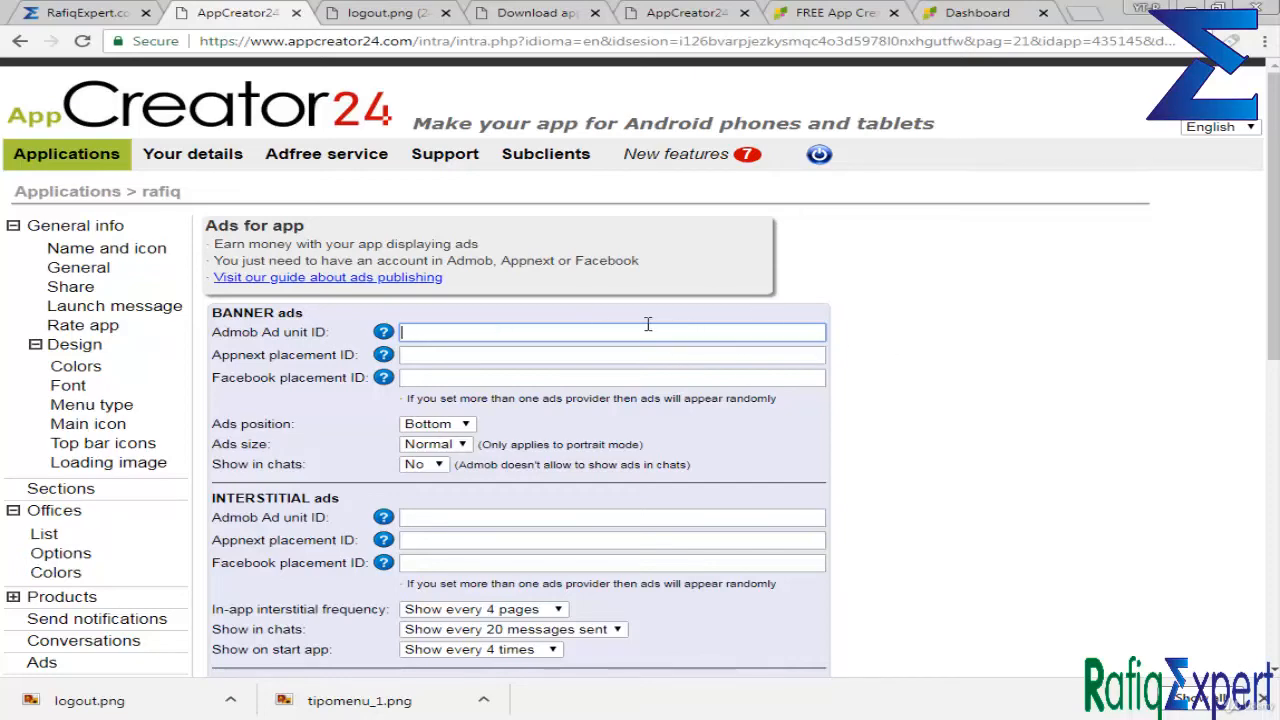
Examine the banner ads notes on ads size and Admob in chats, and the choices for showing banners in chats.
scroll(648, 324, down, 5)
click(516, 585)
triple_click(552, 465)
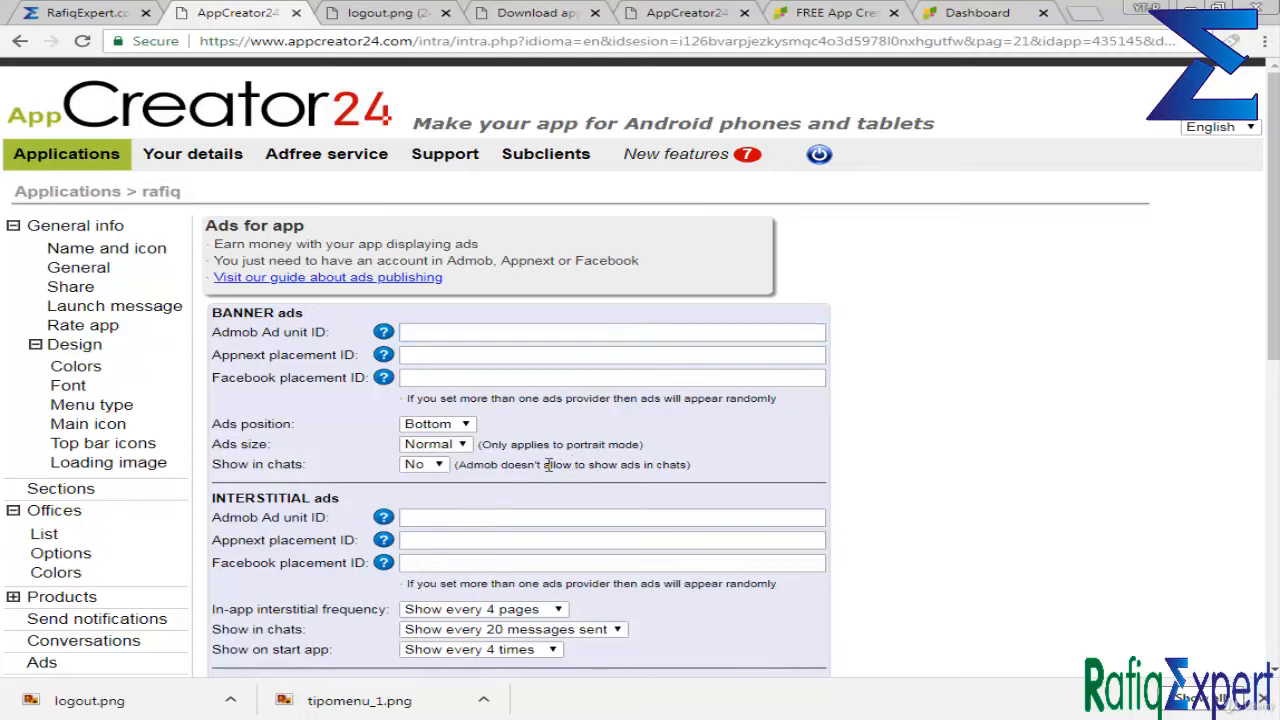
click(551, 446)
triple_click(551, 446)
click(584, 487)
triple_click(572, 466)
click(572, 470)
triple_click(572, 466)
click(423, 464)
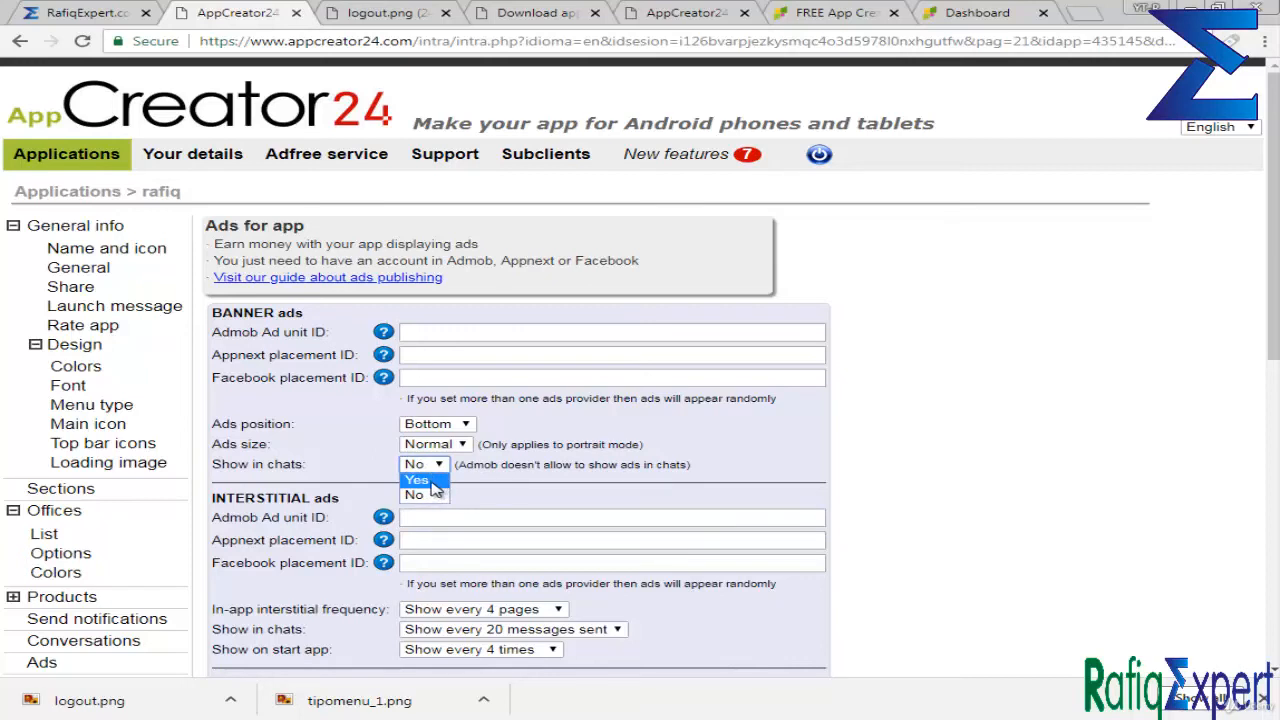
triple_click(287, 467)
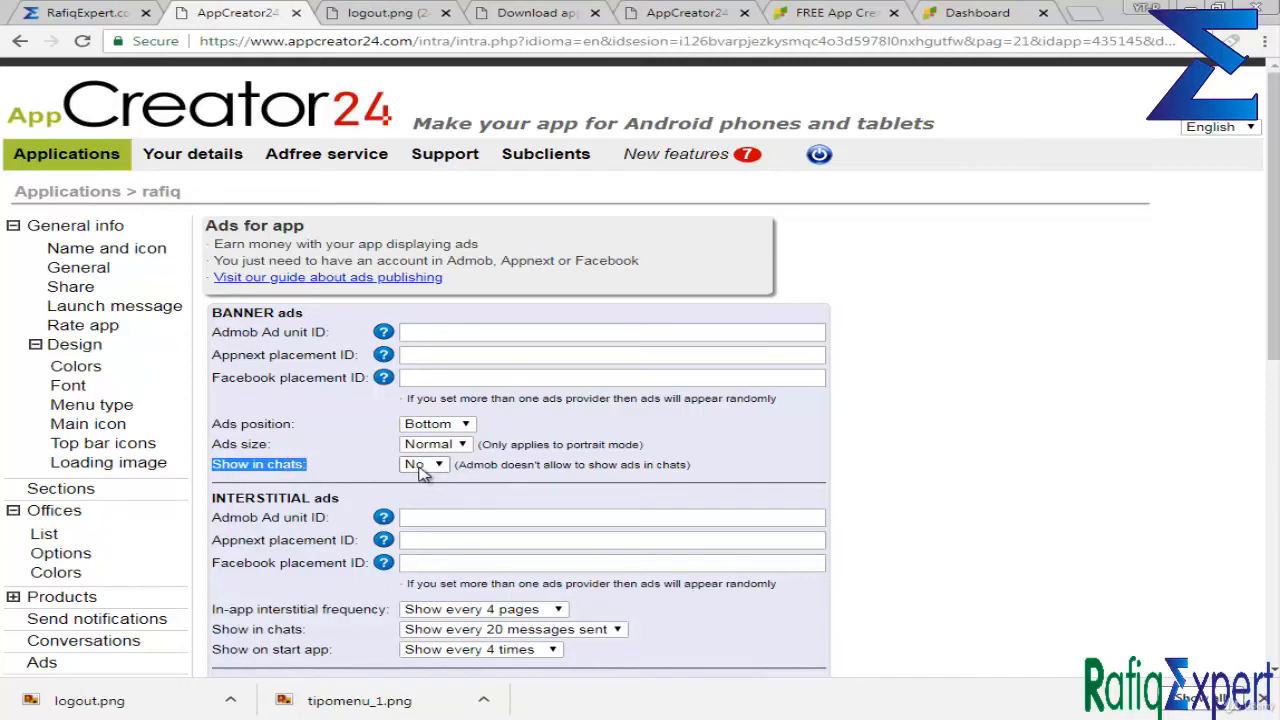
triple_click(510, 464)
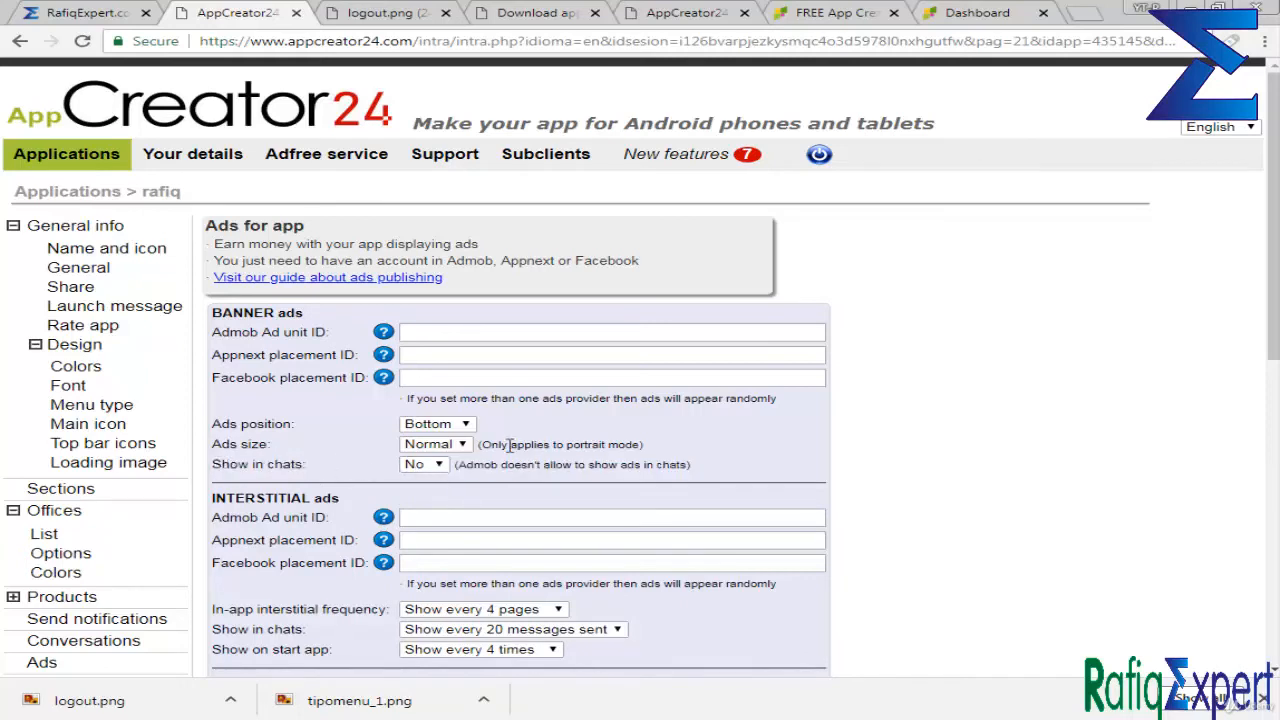
Examine the available ads size and ads position choices for the banner ads.
triple_click(509, 444)
click(486, 446)
click(463, 447)
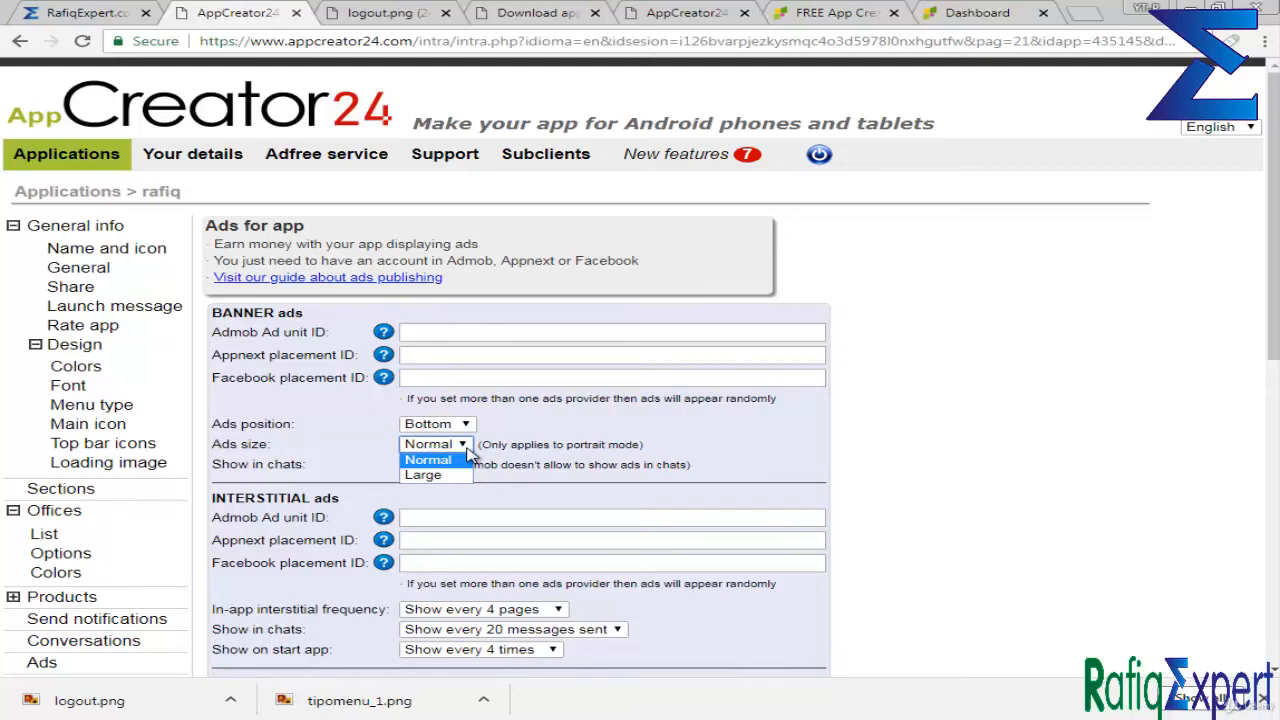
click(428, 459)
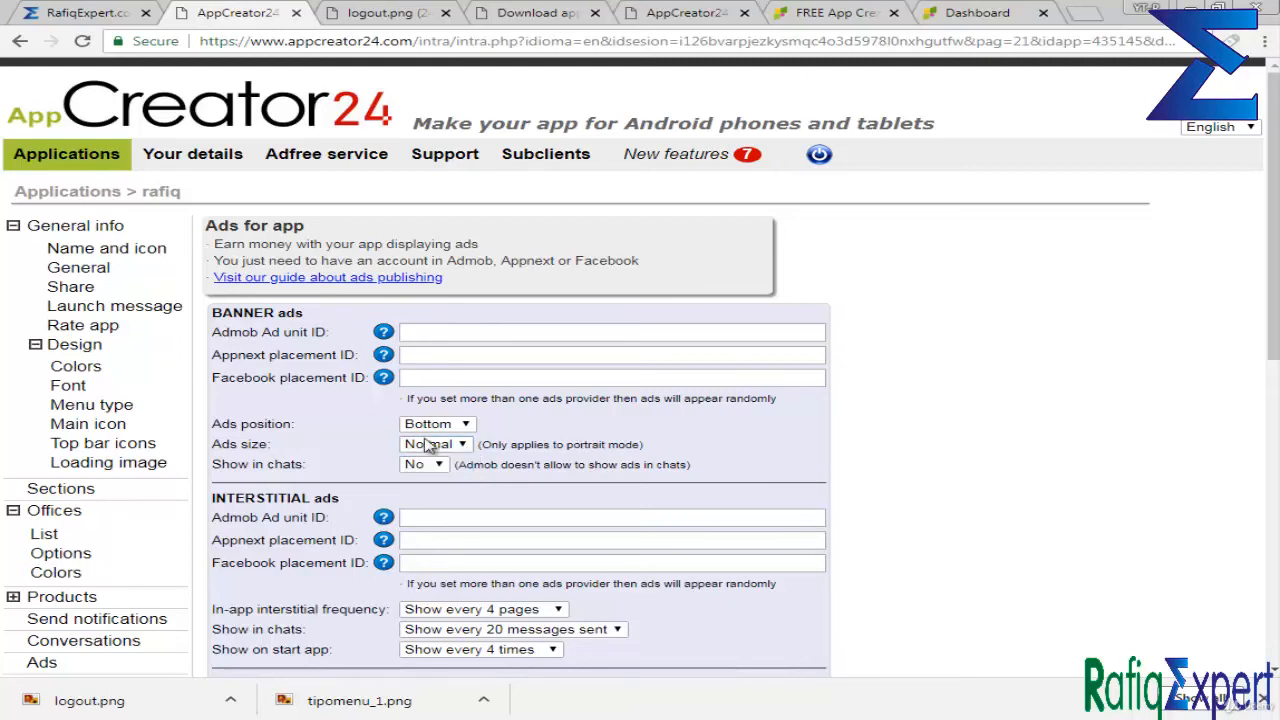
drag(257, 424, 307, 425)
click(460, 428)
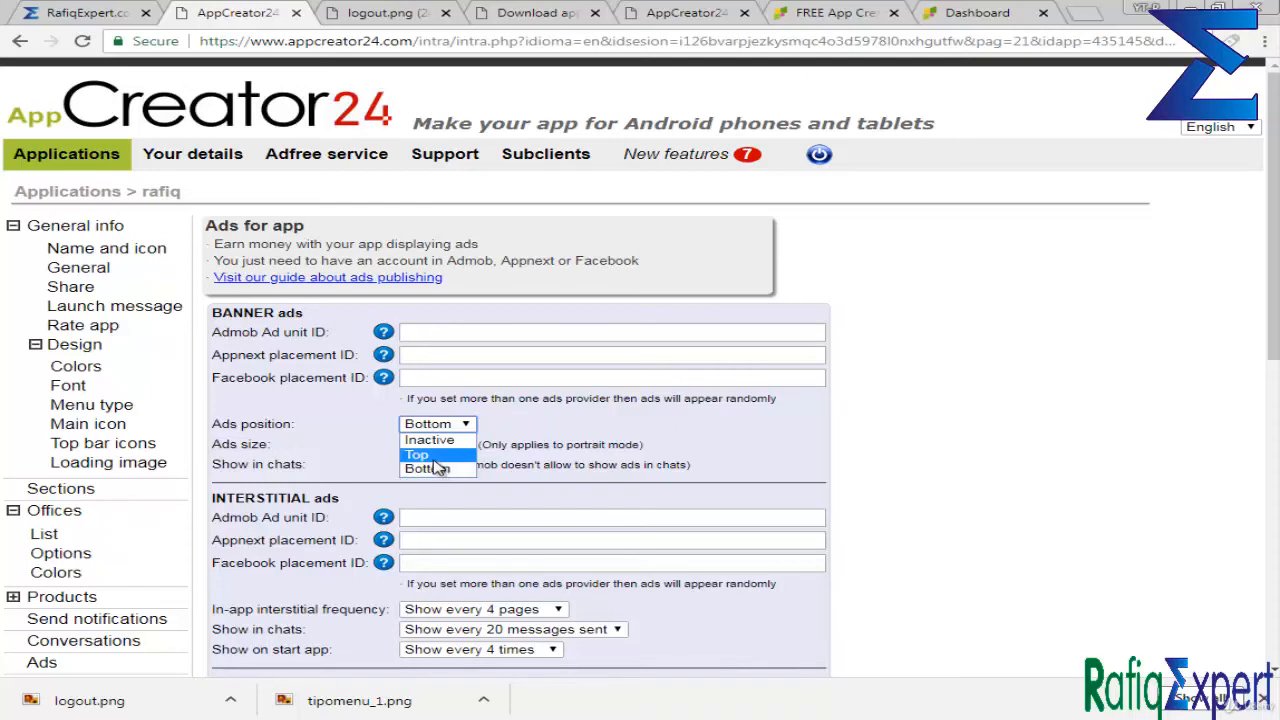
click(386, 456)
Examine the interstitial ads ID fields for Admob, Appnext and Facebook, comparing the Admob field with the banner one.
double_click(262, 498)
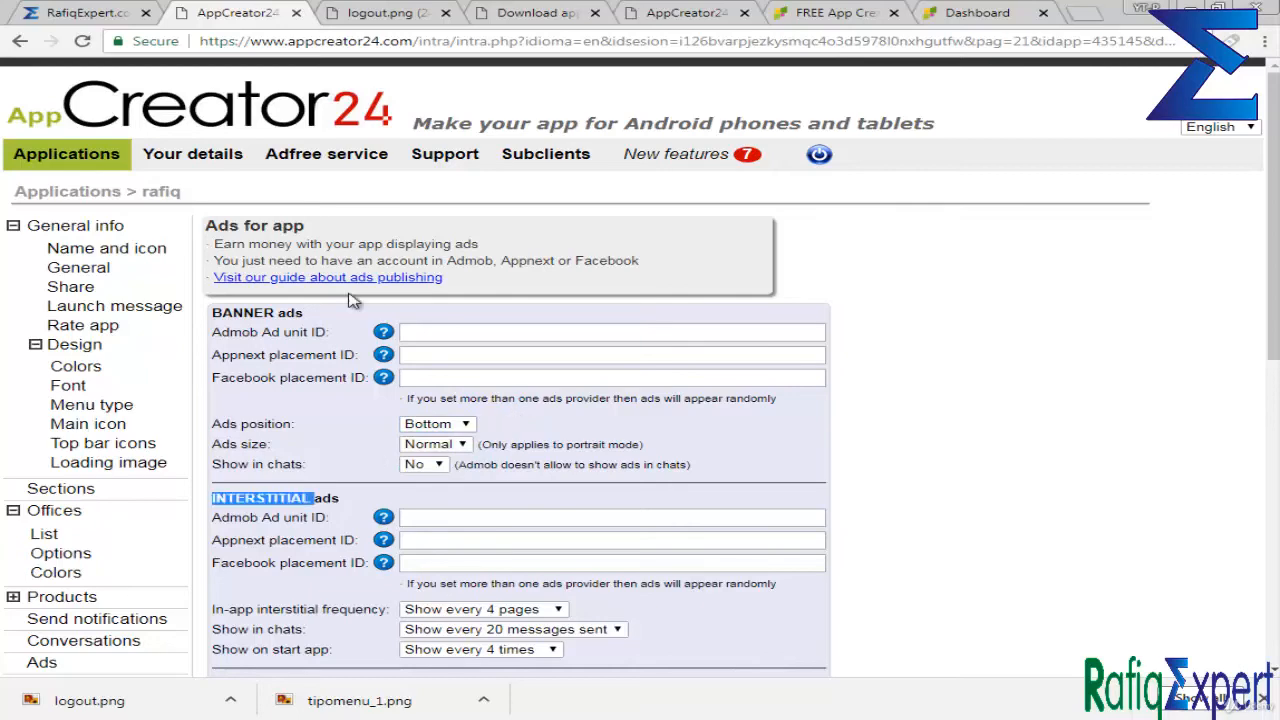
scroll(352, 300, down, 2)
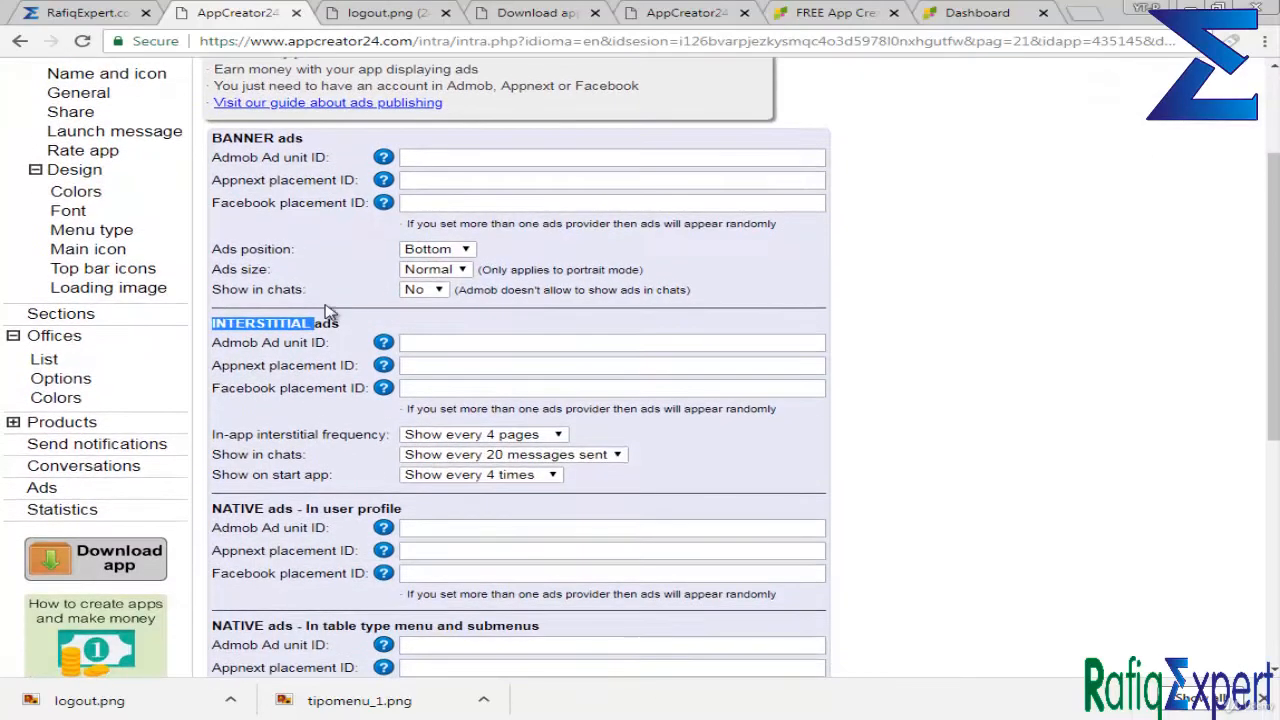
click(300, 371)
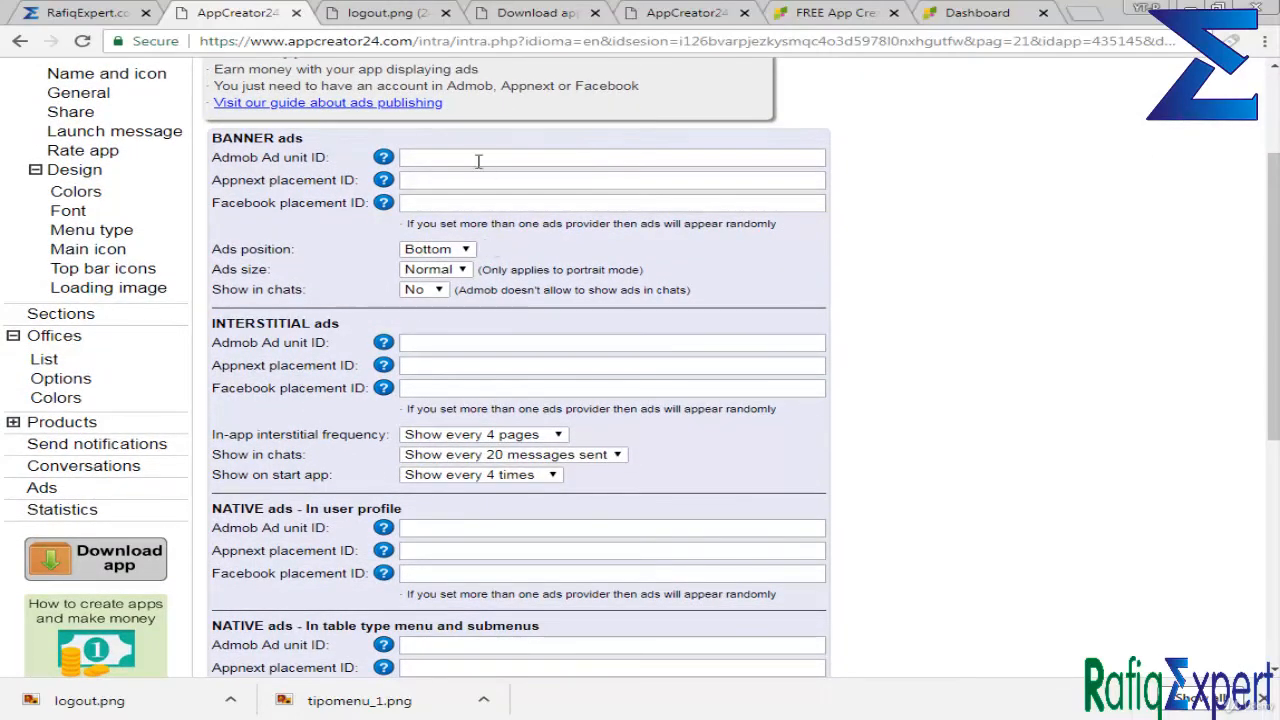
click(540, 366)
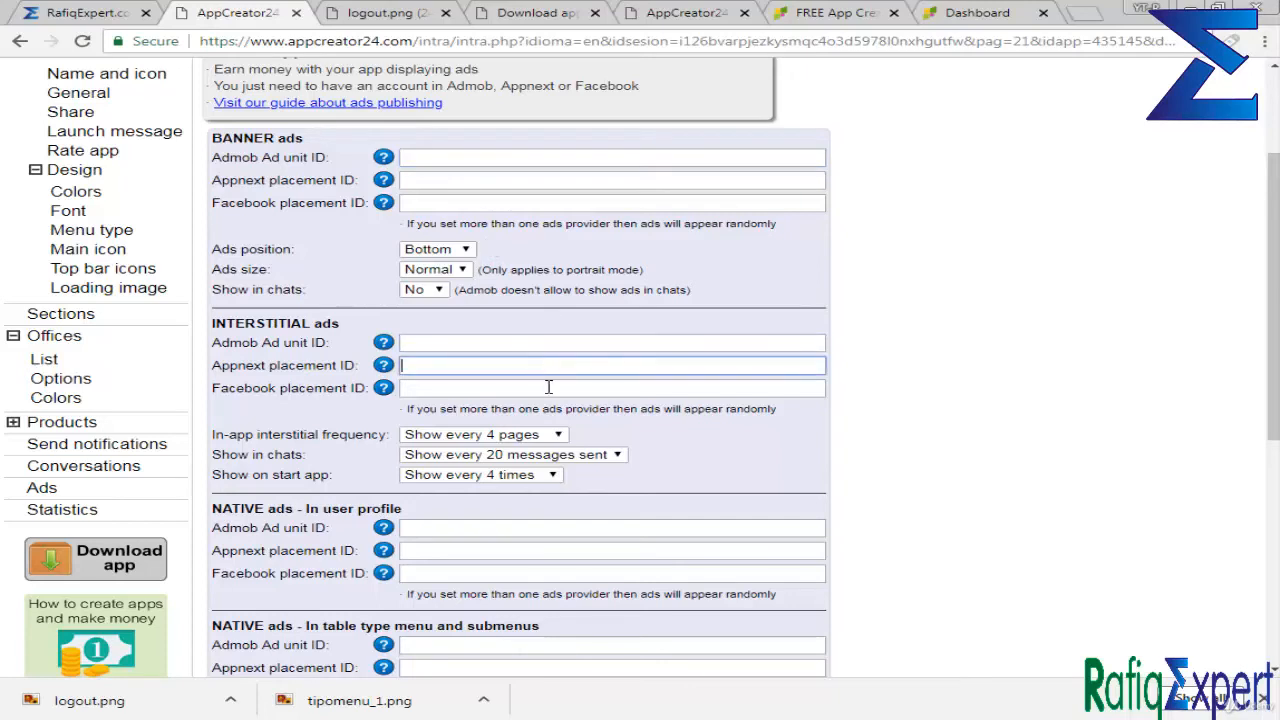
click(548, 387)
click(549, 366)
click(549, 342)
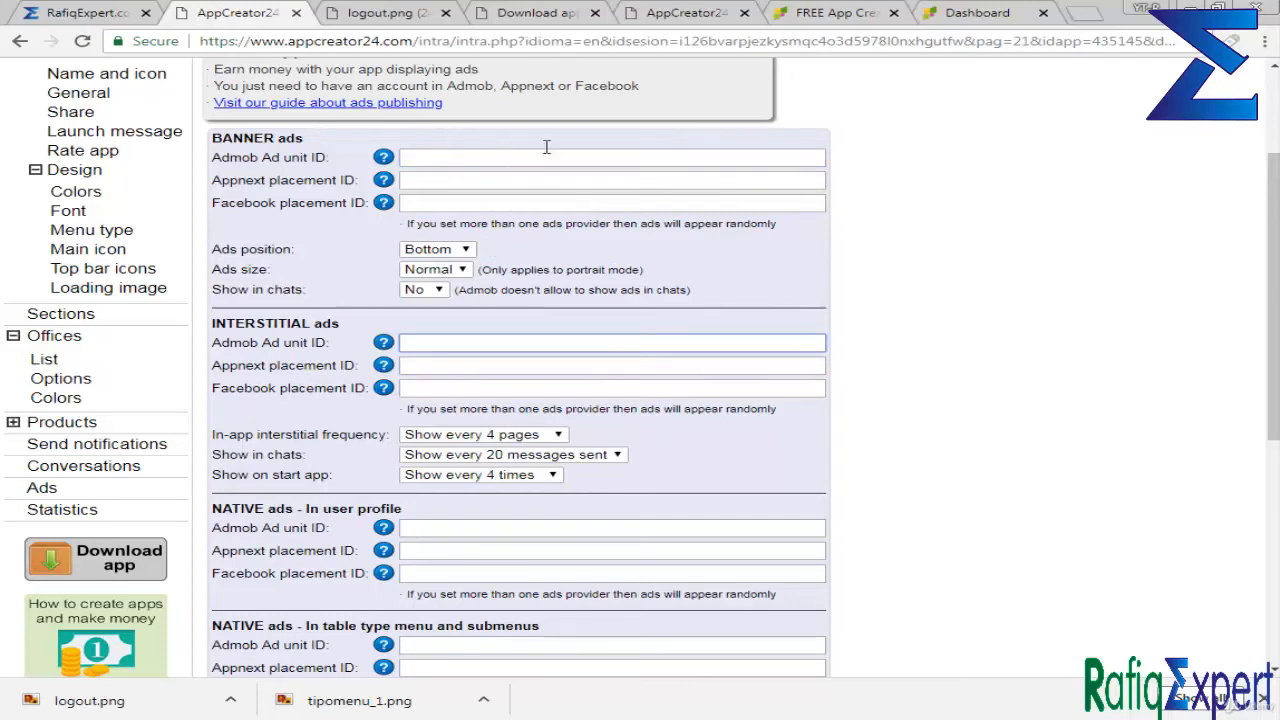
click(803, 158)
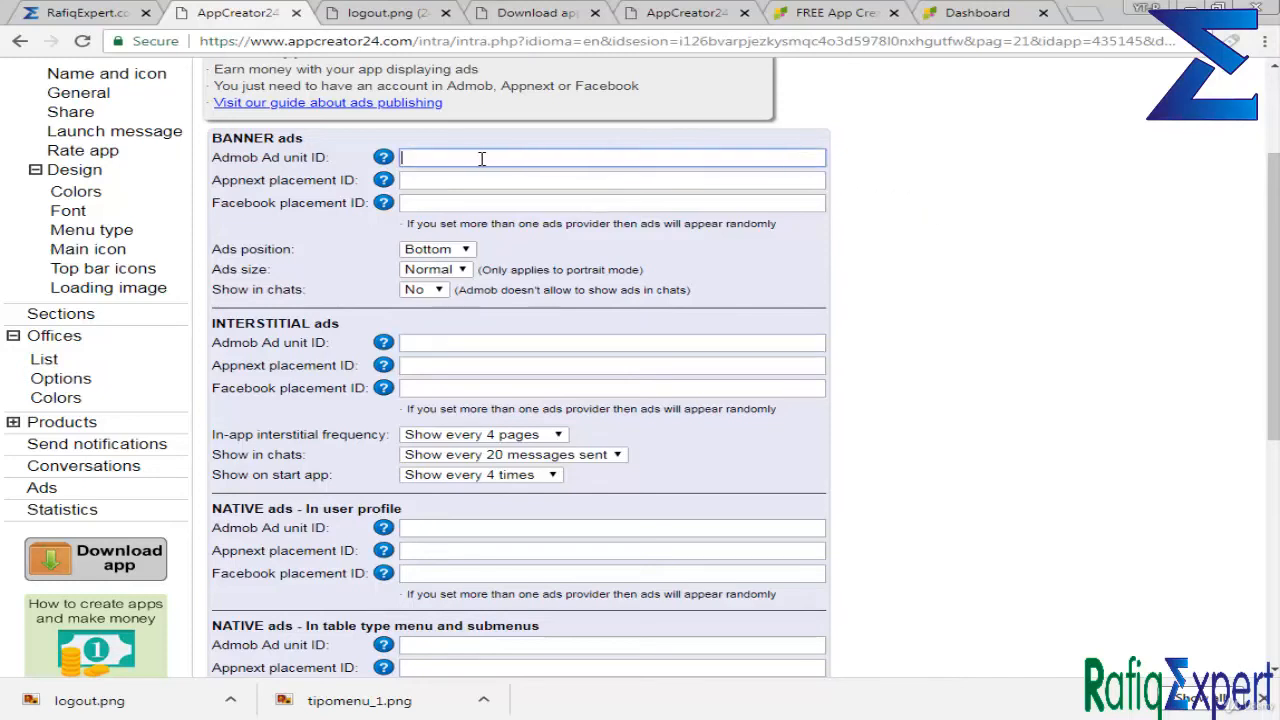
click(491, 343)
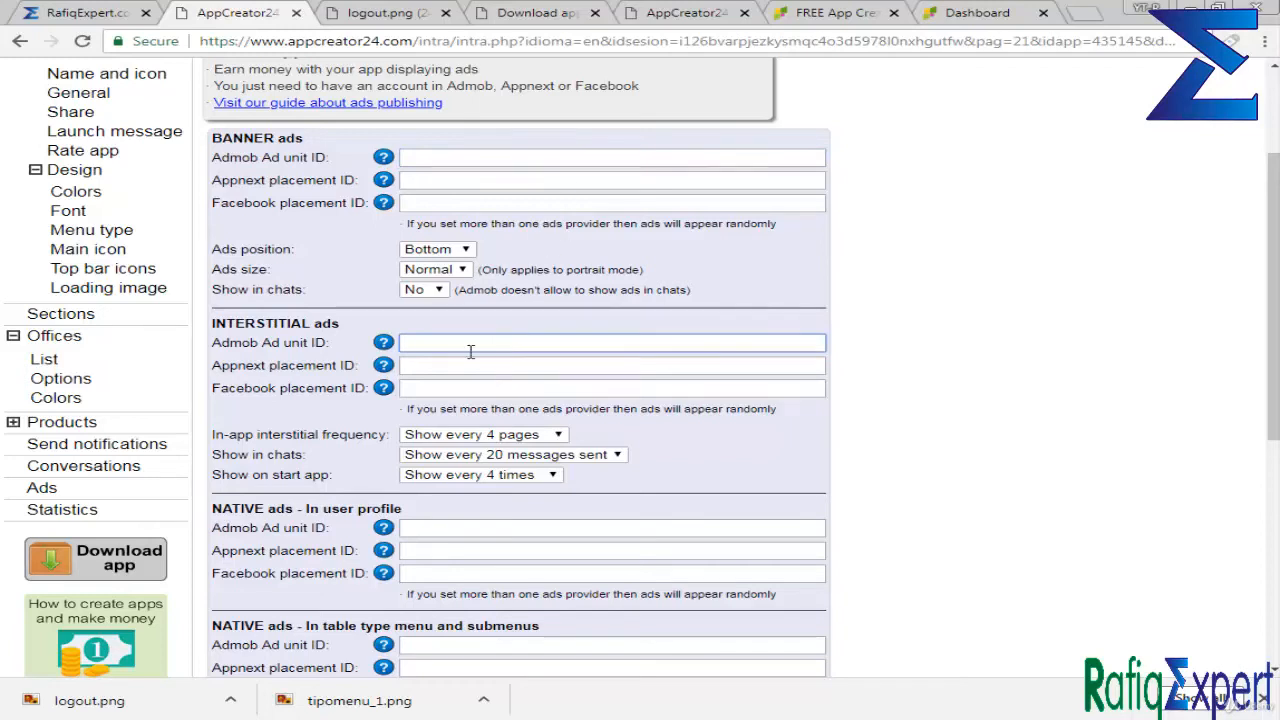
click(485, 156)
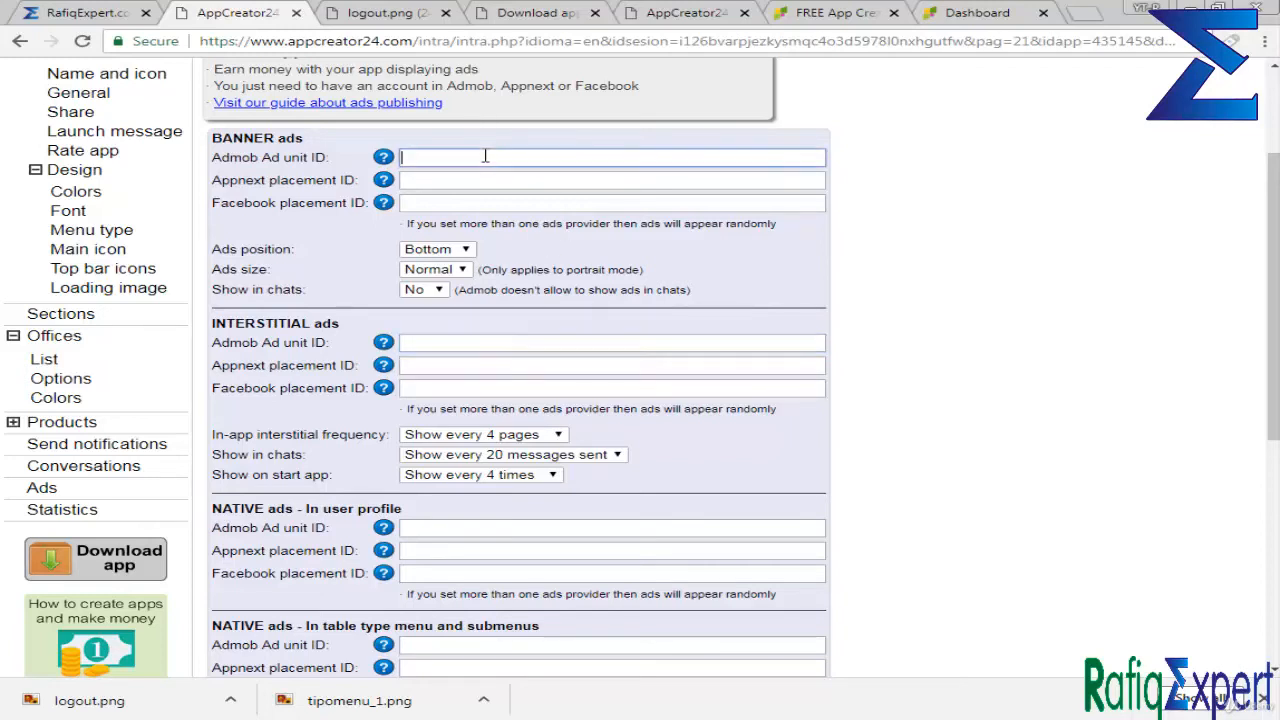
triple_click(290, 389)
Set interstitial ads to show every 2 pages in-app, every 5 messages sent in chats, and every time on app start.
click(549, 436)
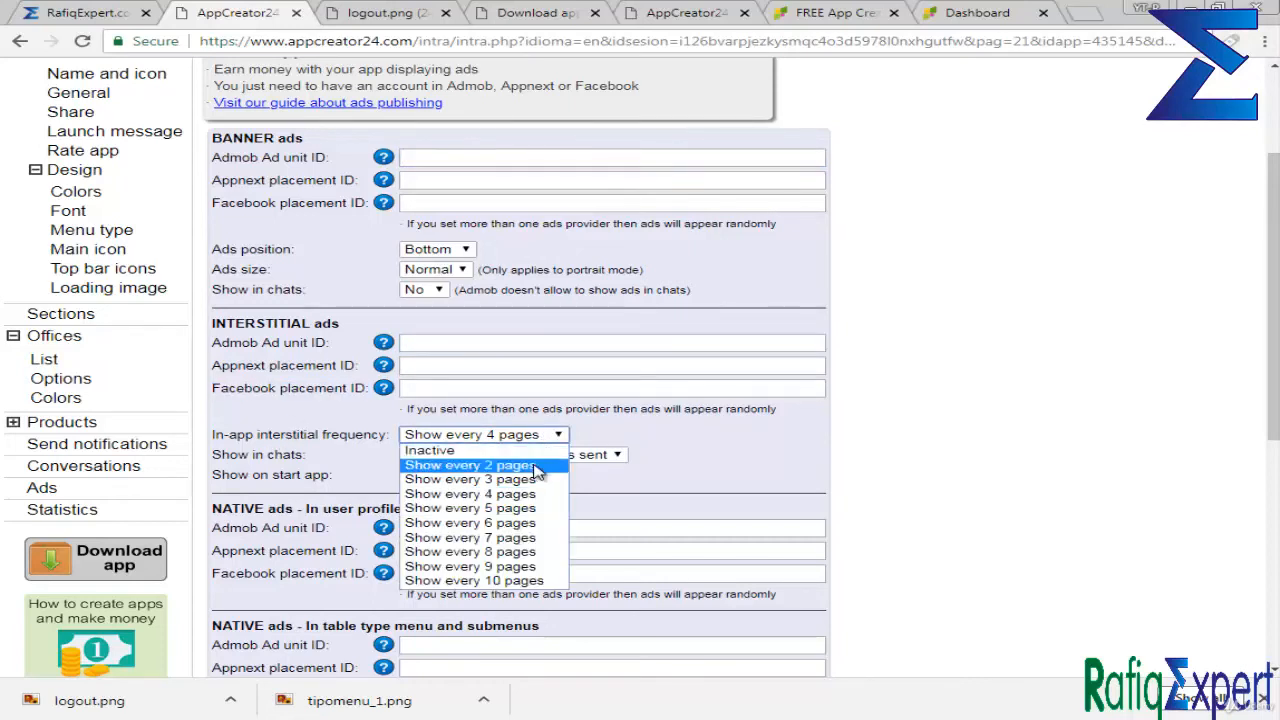
click(360, 445)
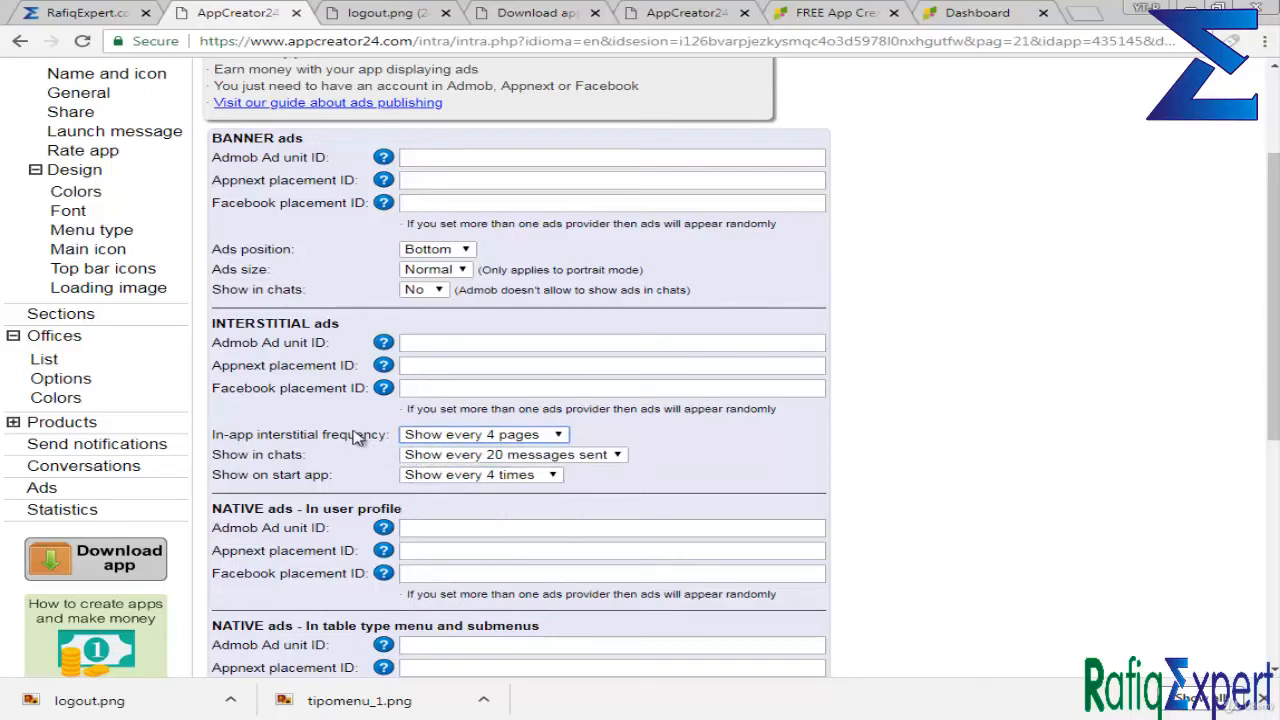
click(468, 436)
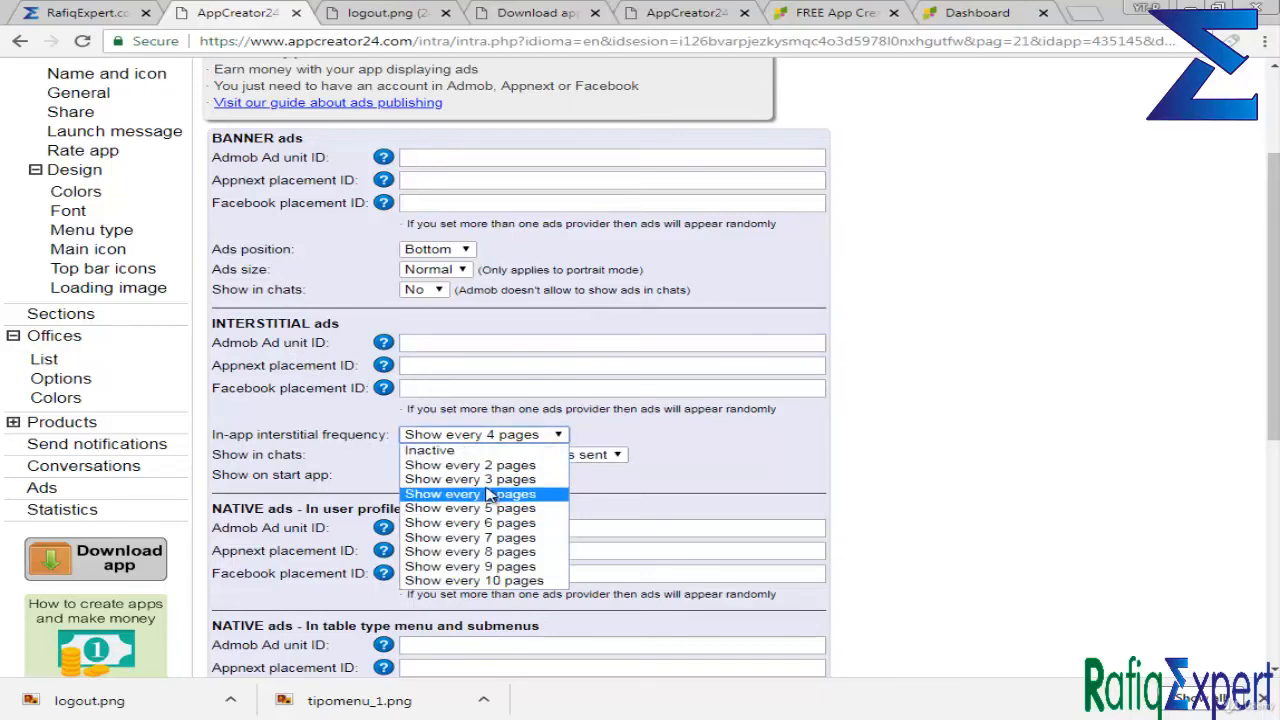
click(488, 464)
click(488, 462)
click(488, 485)
click(486, 476)
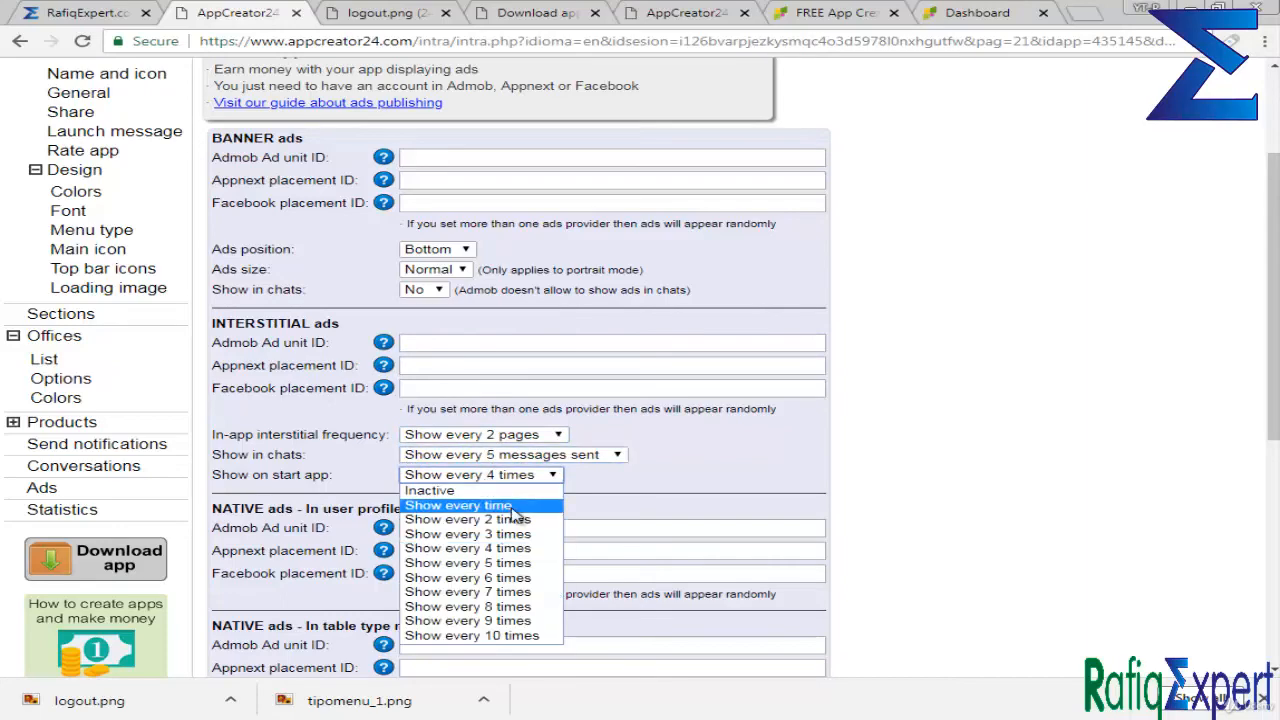
click(490, 506)
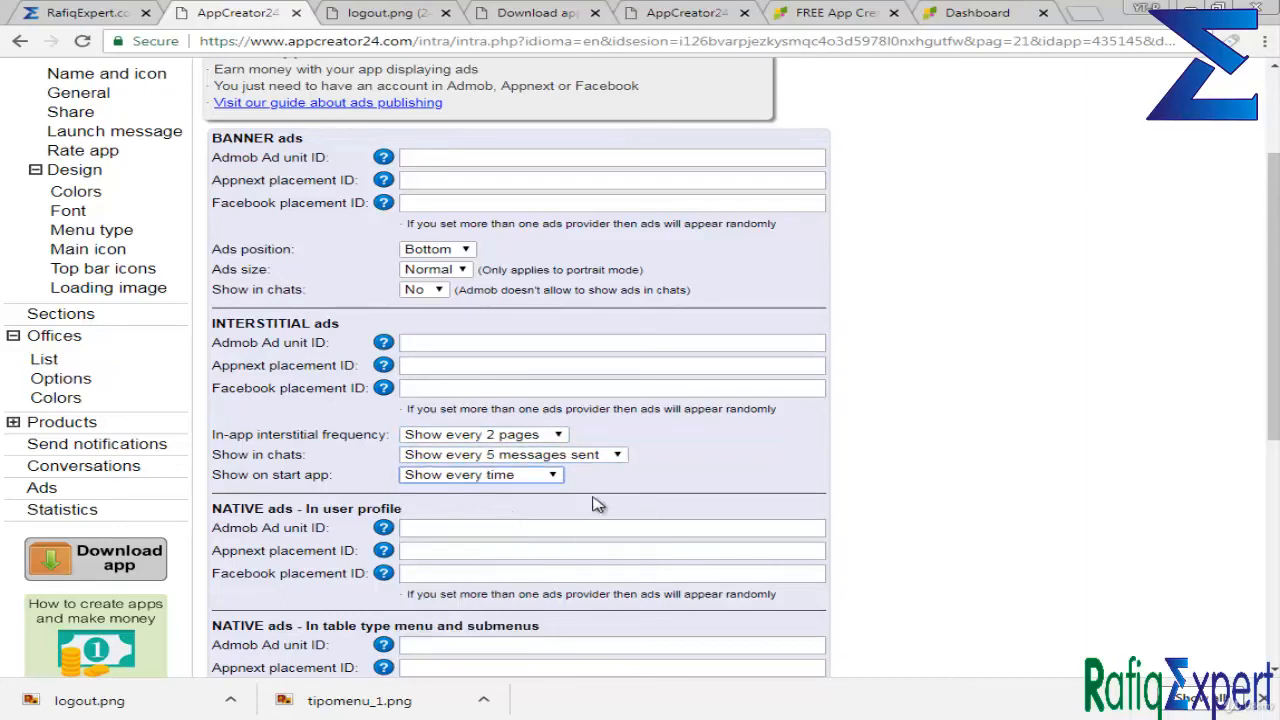
Examine the ID fields for native ads in the user profile.
scroll(603, 456, down, 3)
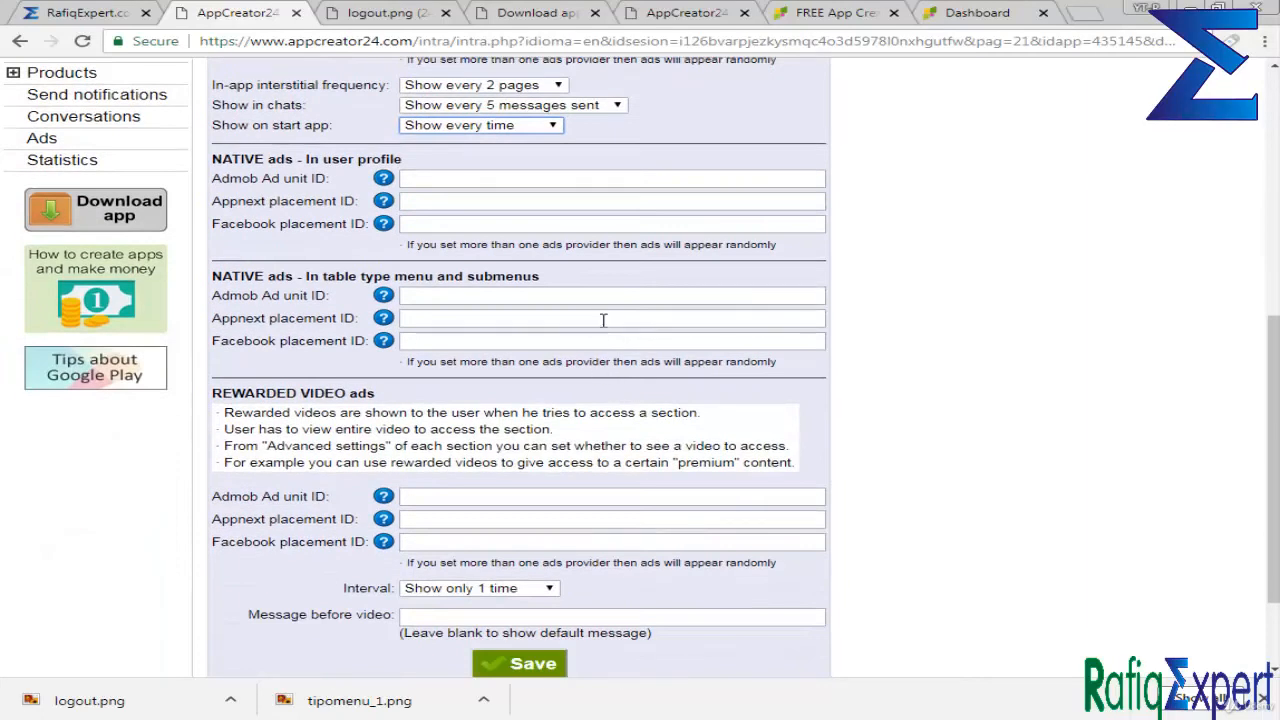
click(282, 177)
triple_click(270, 162)
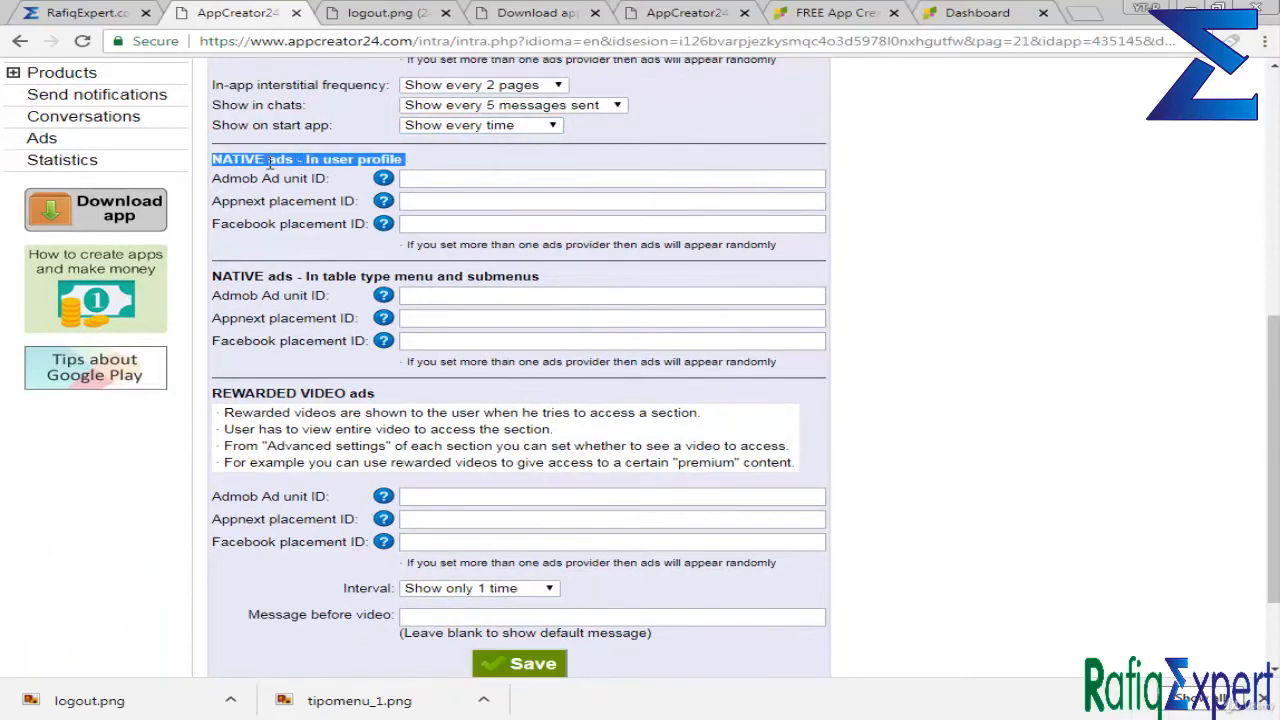
triple_click(260, 162)
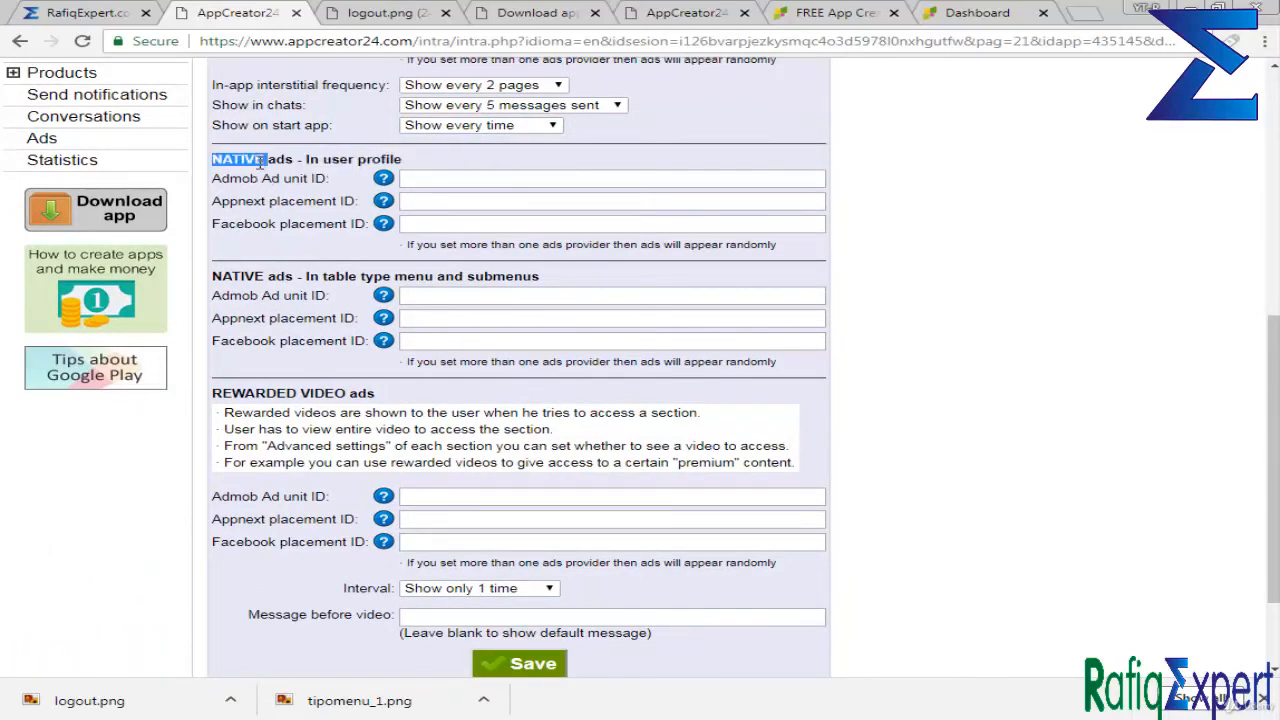
double_click(283, 179)
click(623, 203)
click(618, 251)
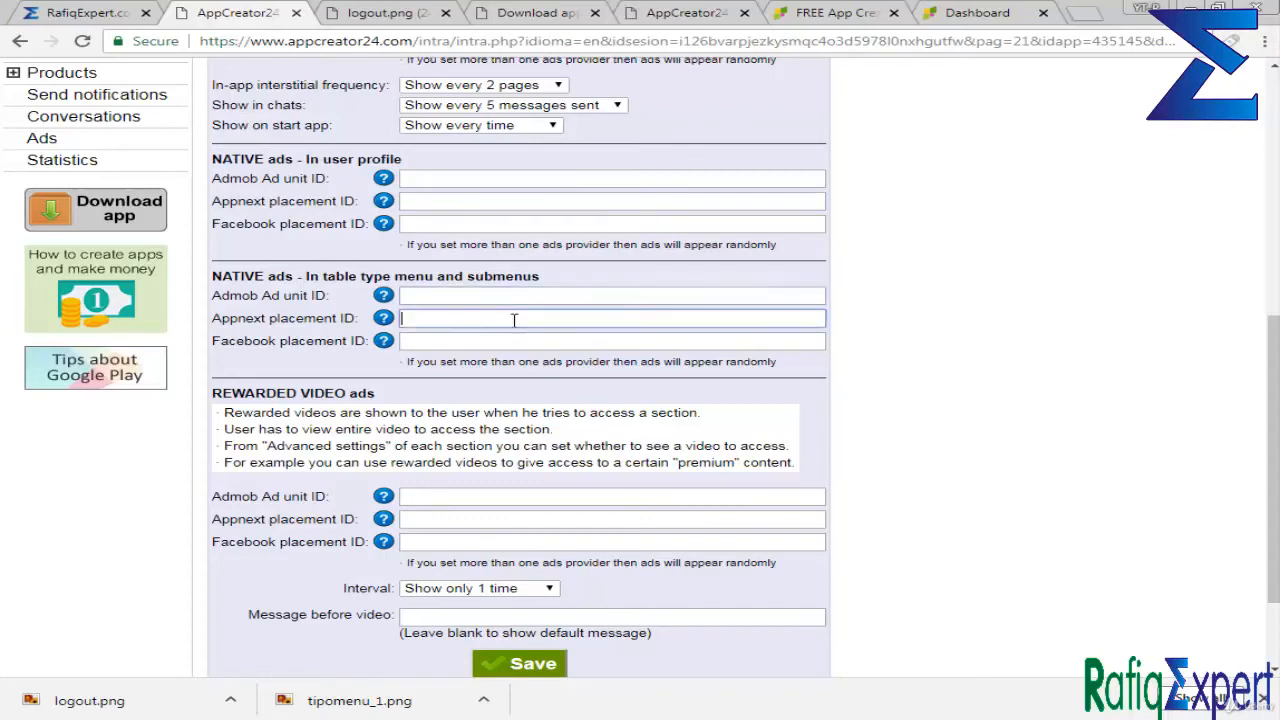
Examine the heading and the three provider ID fields for native ads in table type menu and submenus.
drag(277, 278, 542, 282)
click(542, 282)
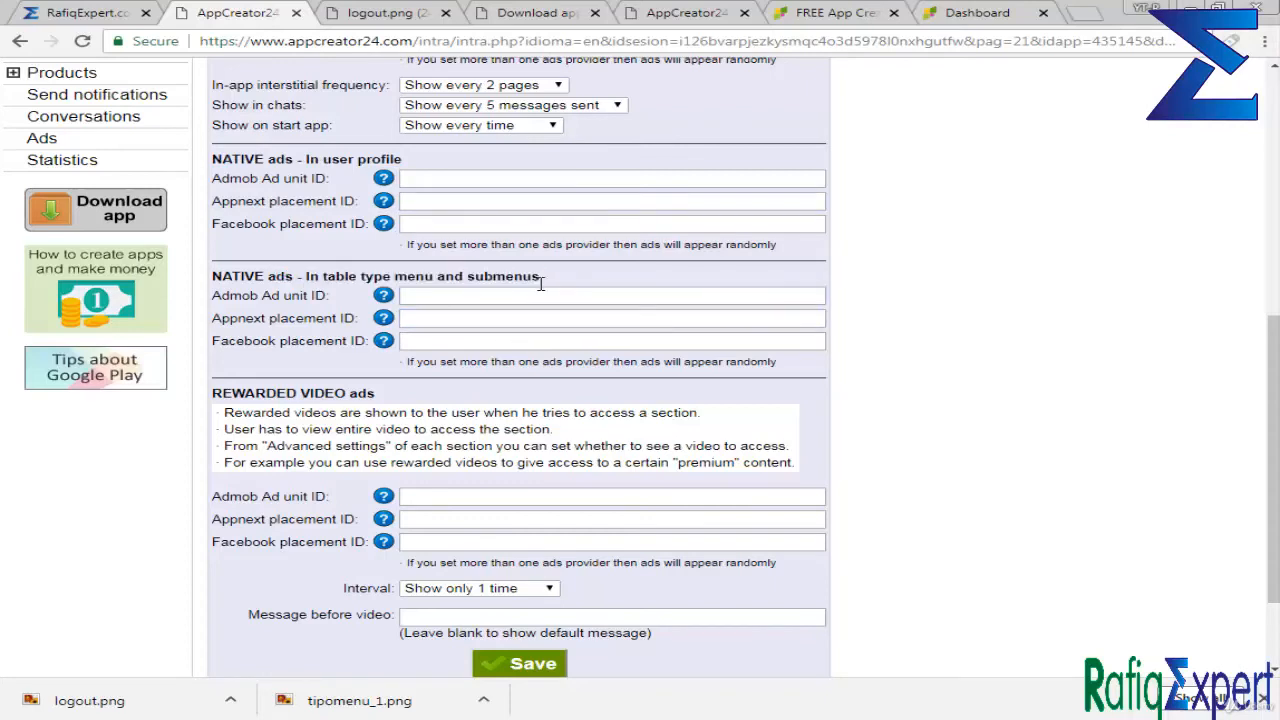
click(557, 338)
click(553, 325)
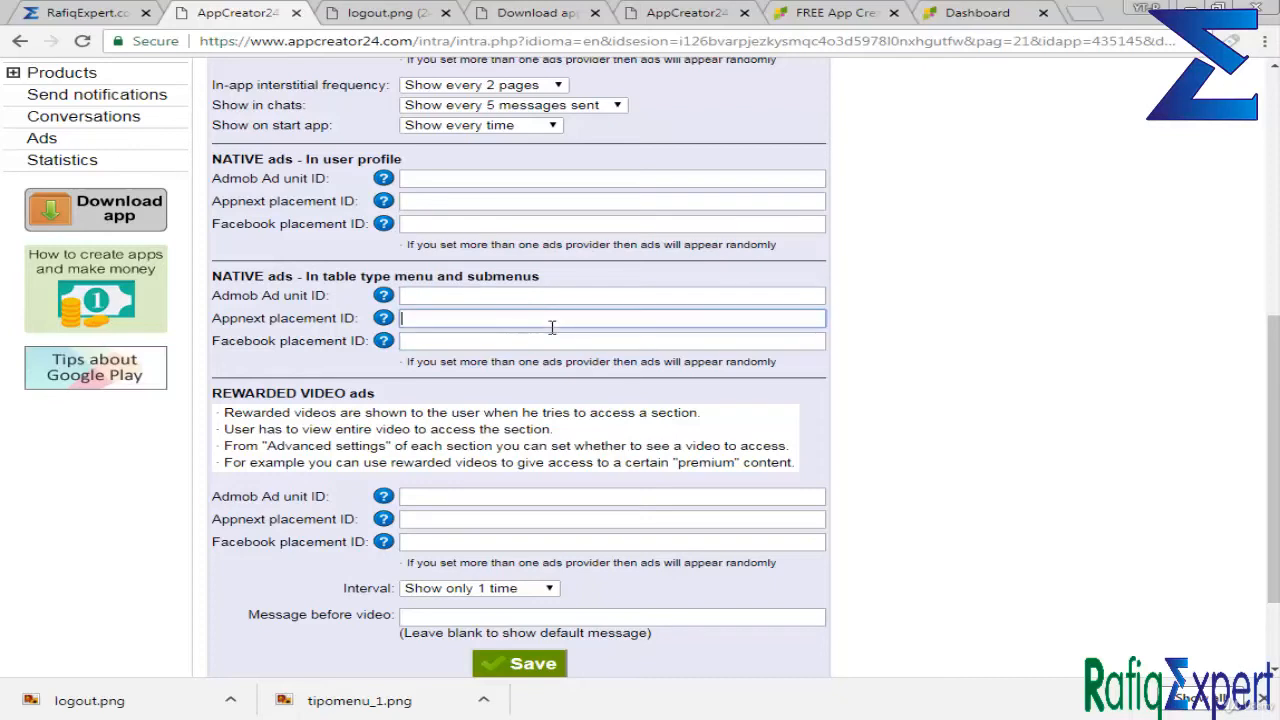
drag(300, 280, 212, 285)
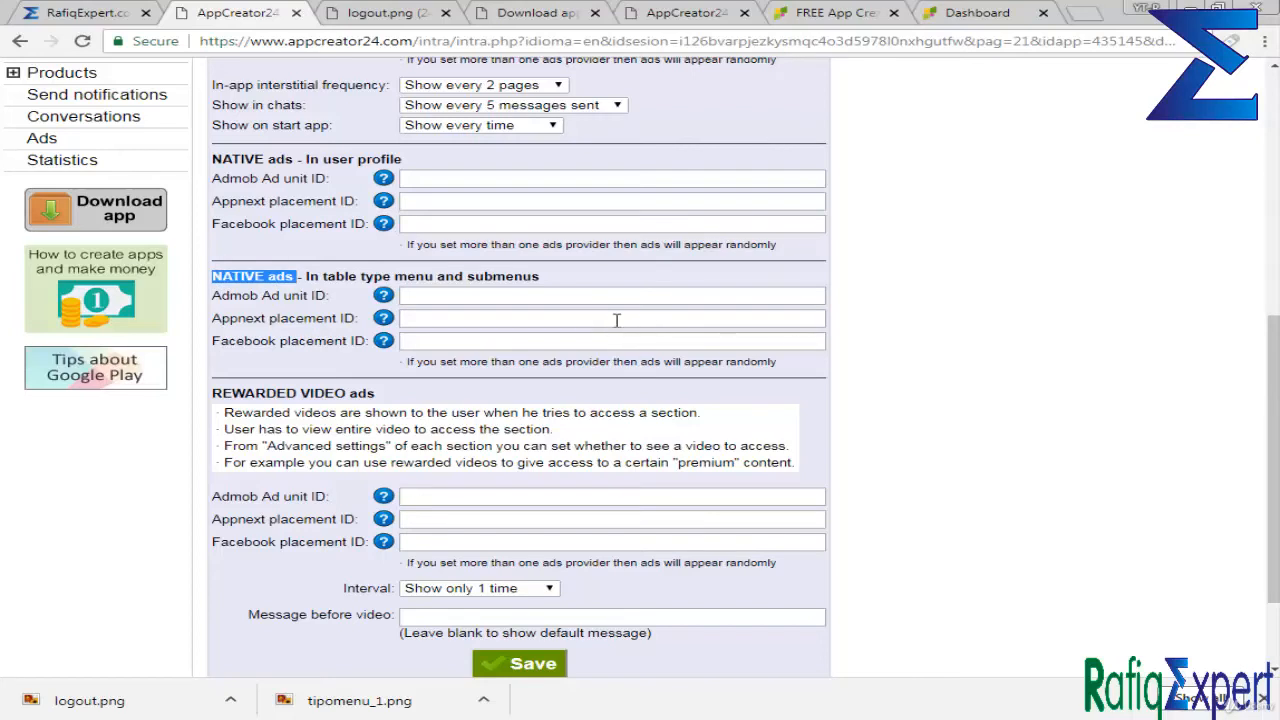
click(555, 296)
click(552, 318)
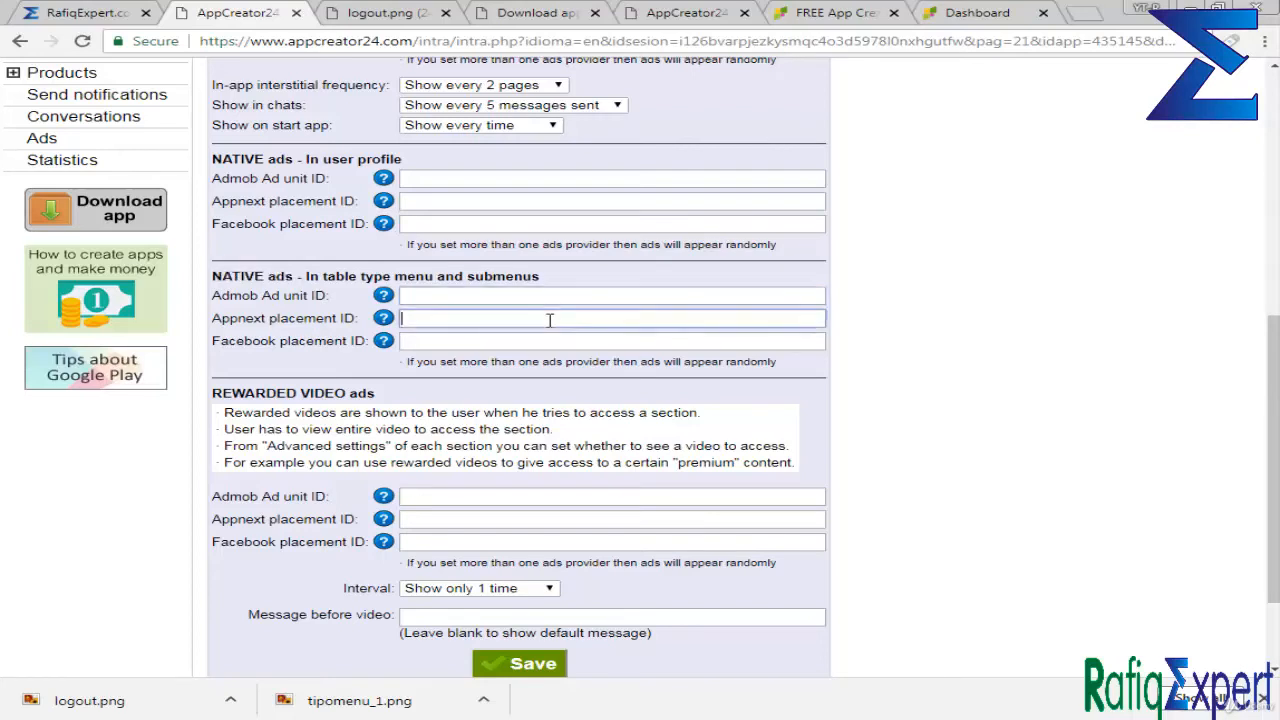
click(555, 341)
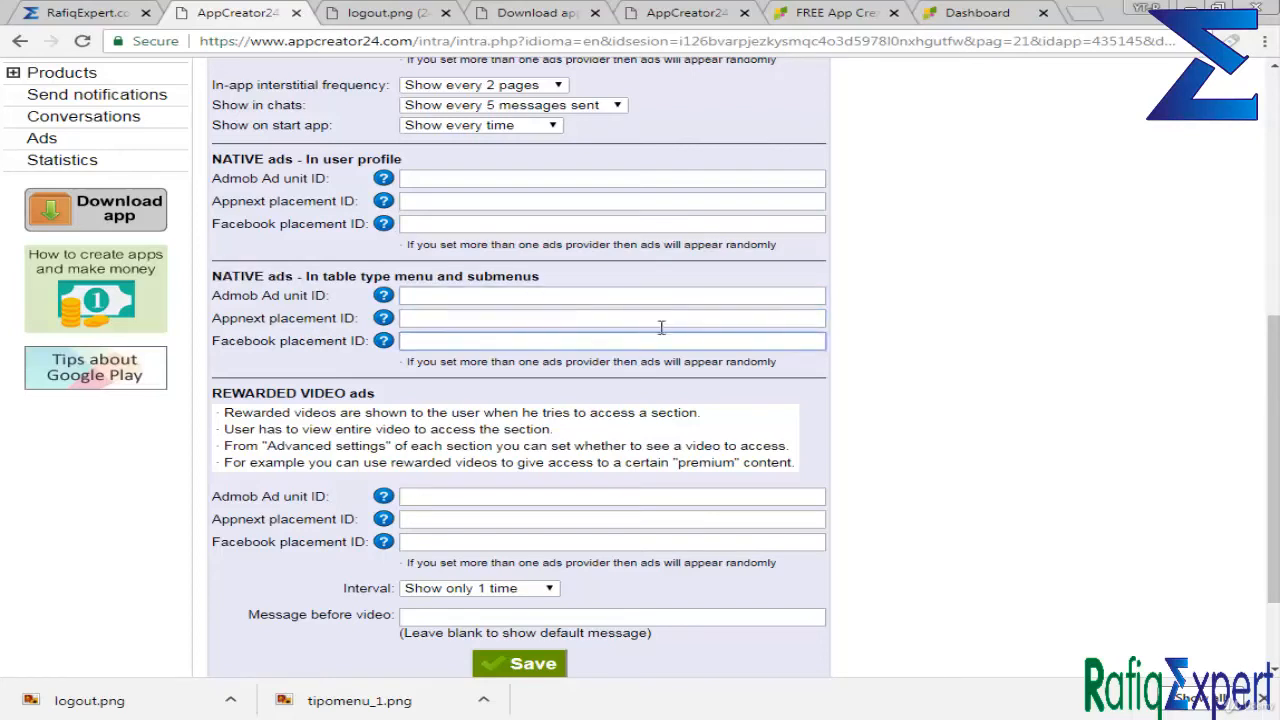
Examine the Admob, Appnext and Facebook ID fields for rewarded video ads.
scroll(500, 395, down, 2)
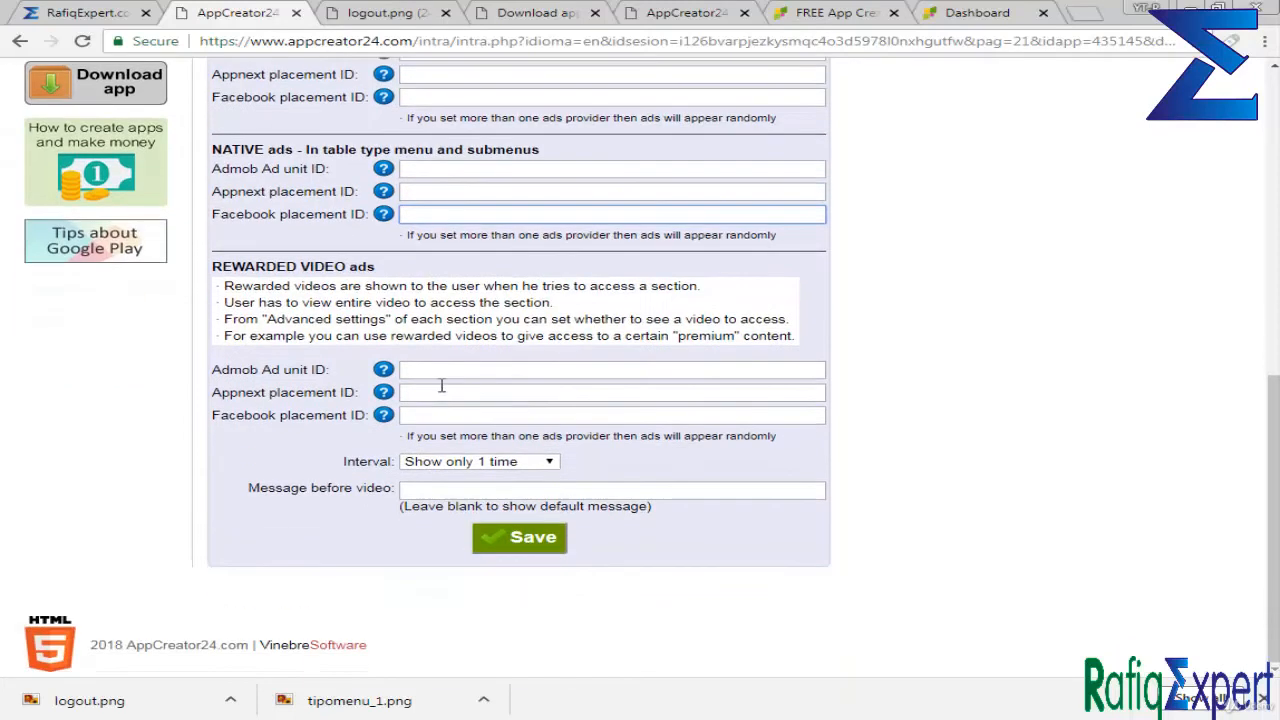
click(520, 370)
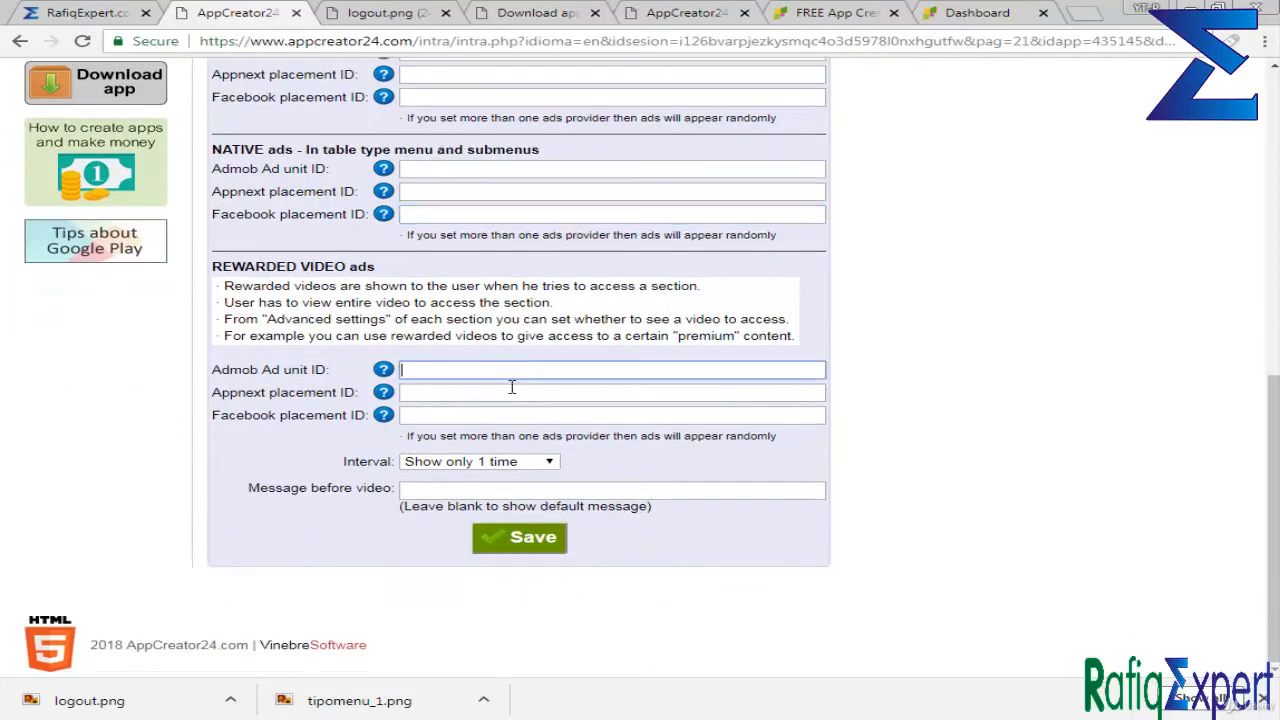
click(500, 391)
click(488, 412)
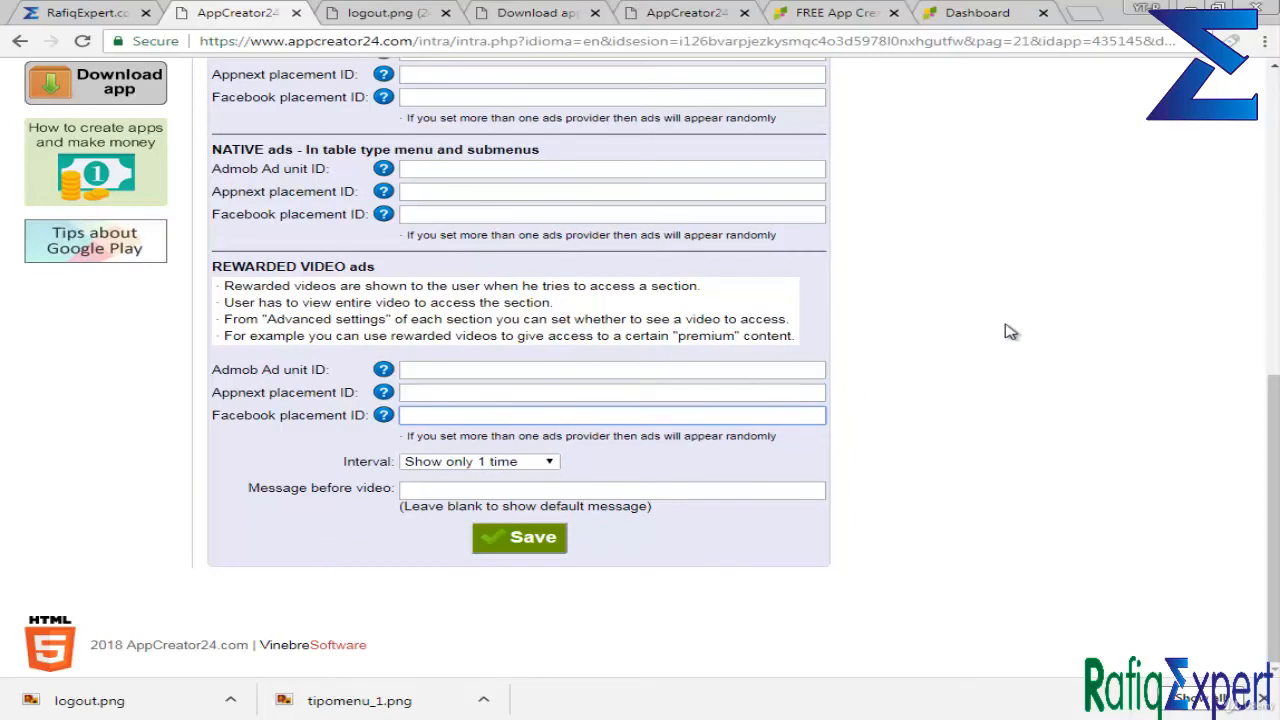
click(446, 372)
Set the rewarded video ads interval to Show always, then return to the banner and interstitial ads settings.
click(470, 461)
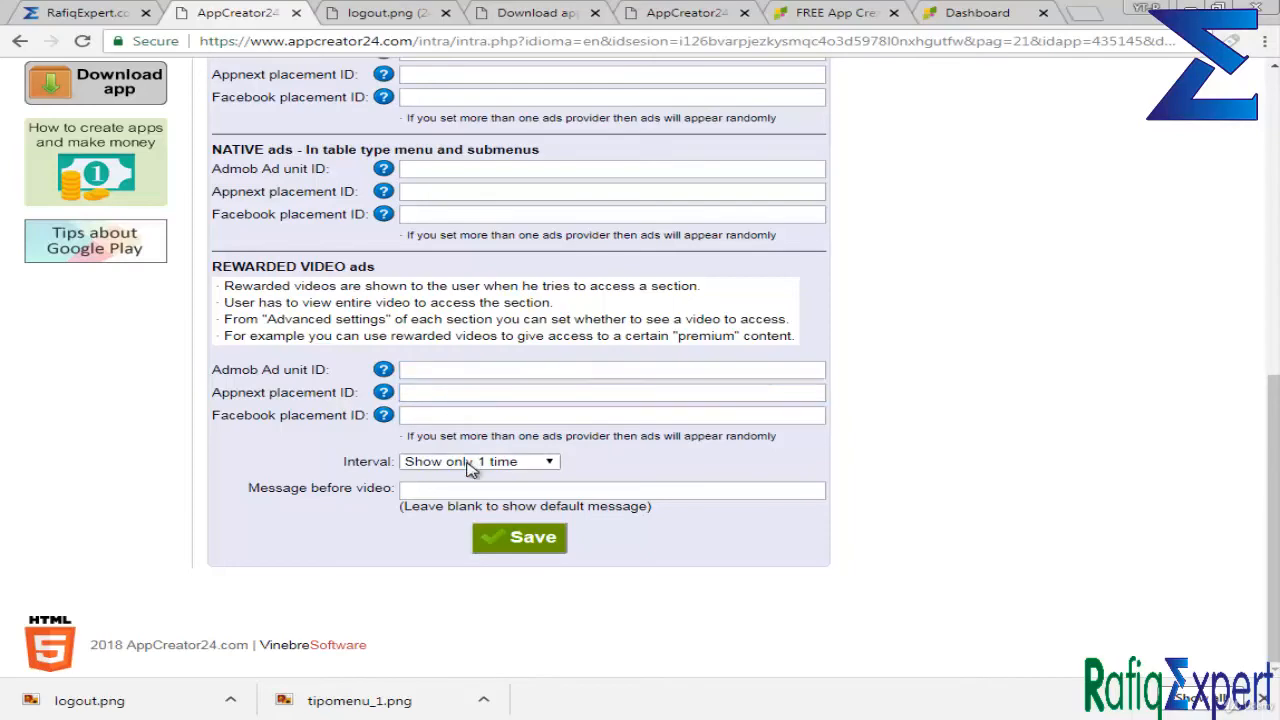
click(465, 523)
click(440, 463)
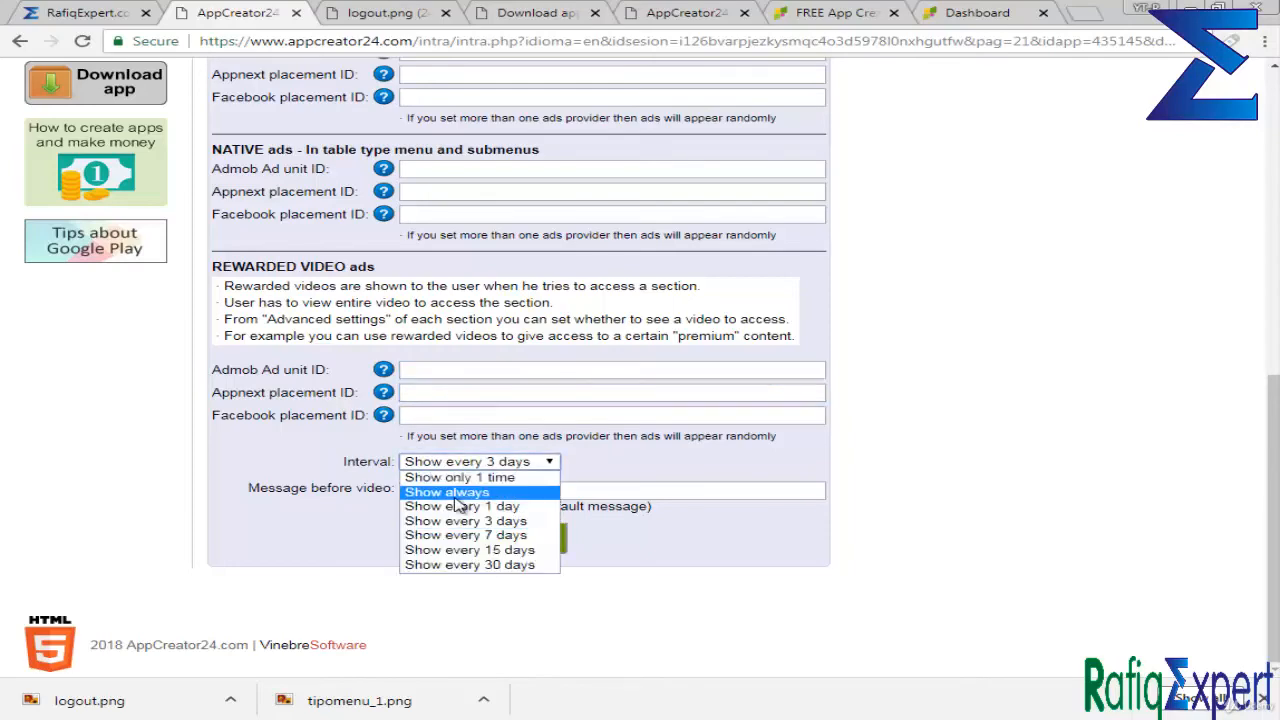
click(445, 491)
scroll(365, 460, up, 8)
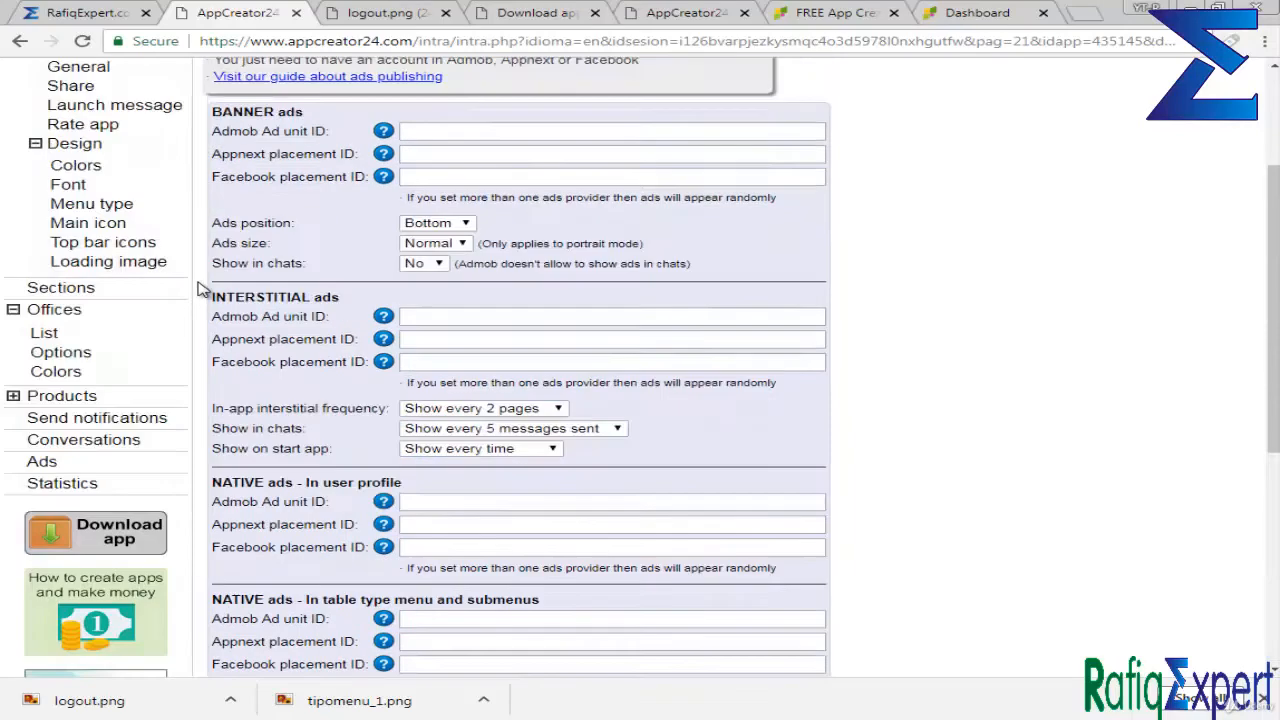
Keep the rewarded video ads interval at Show always and save the ad settings.
scroll(160, 400, down, 10)
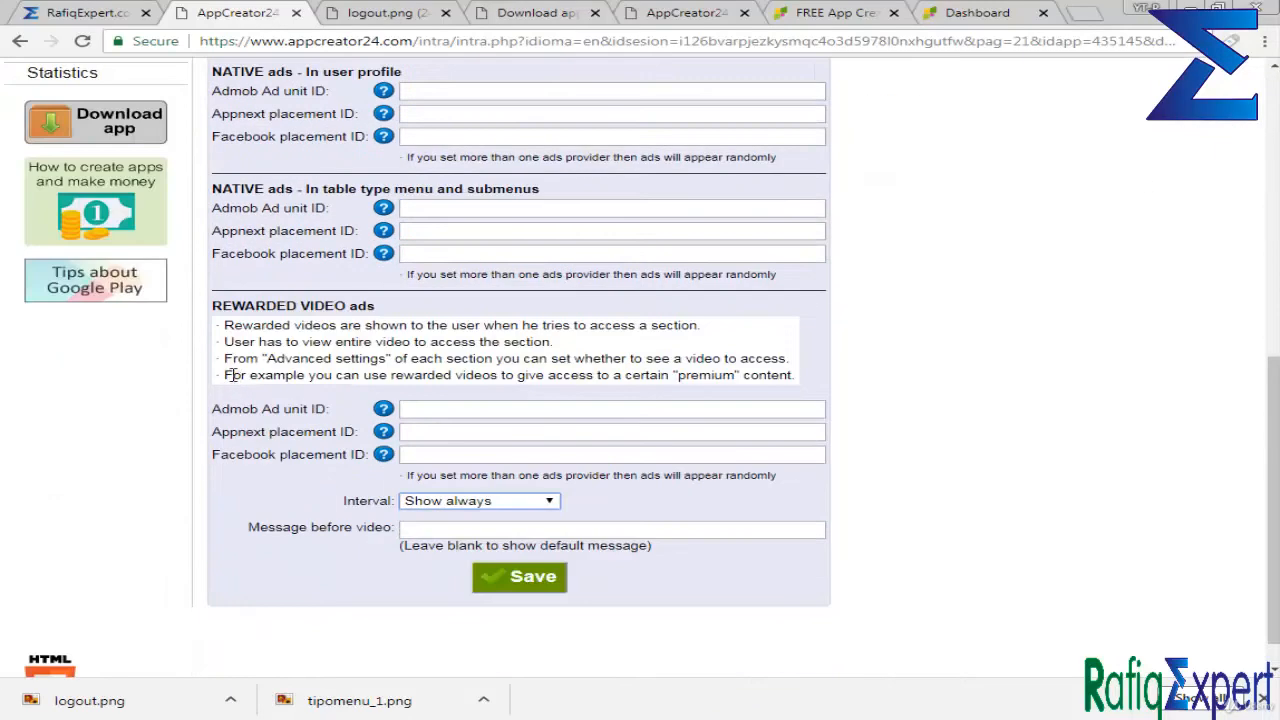
triple_click(316, 373)
double_click(366, 361)
click(479, 584)
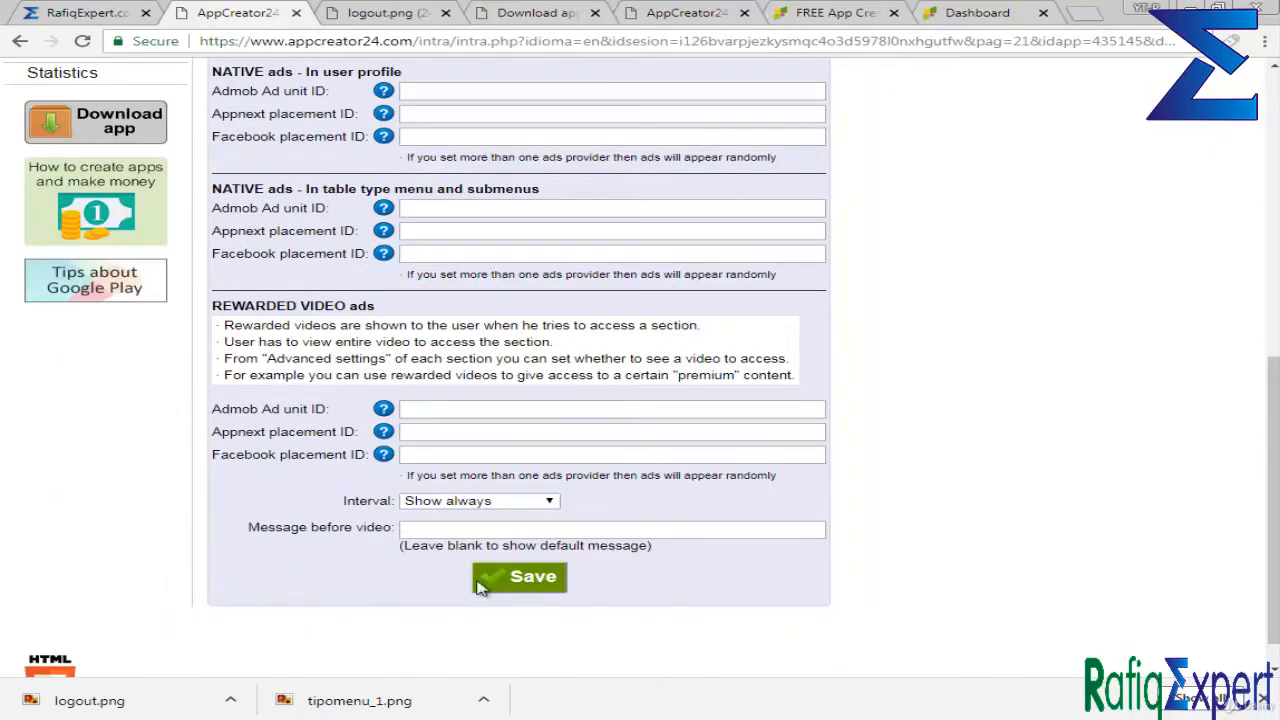
click(451, 505)
click(475, 531)
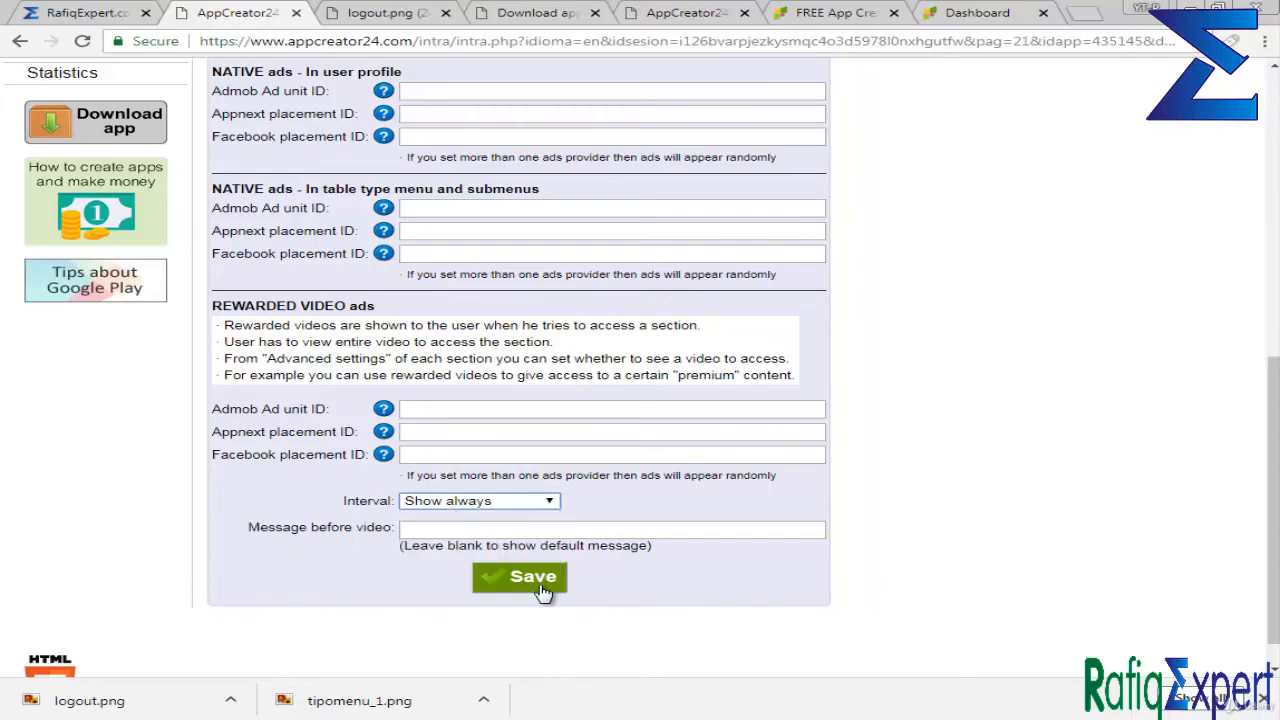
click(535, 584)
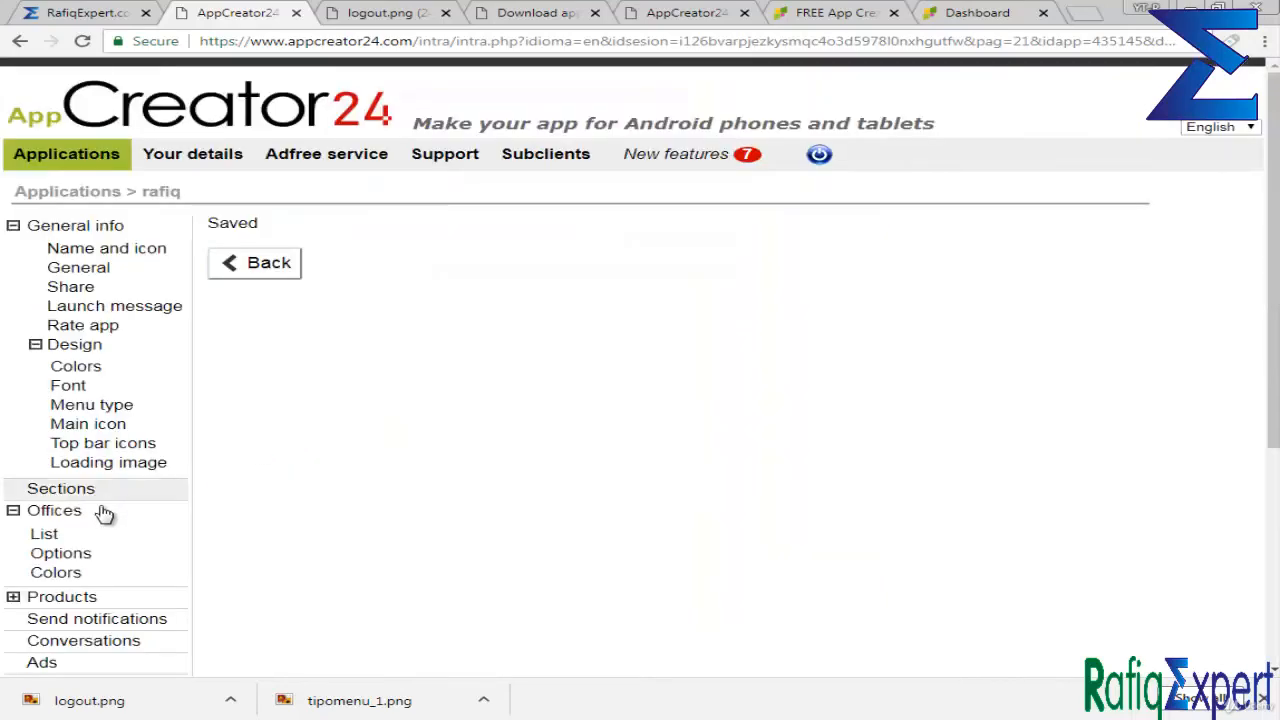
Edit the Android 24 web section so that Require watch video to access is Yes, and save the section.
click(98, 490)
click(300, 279)
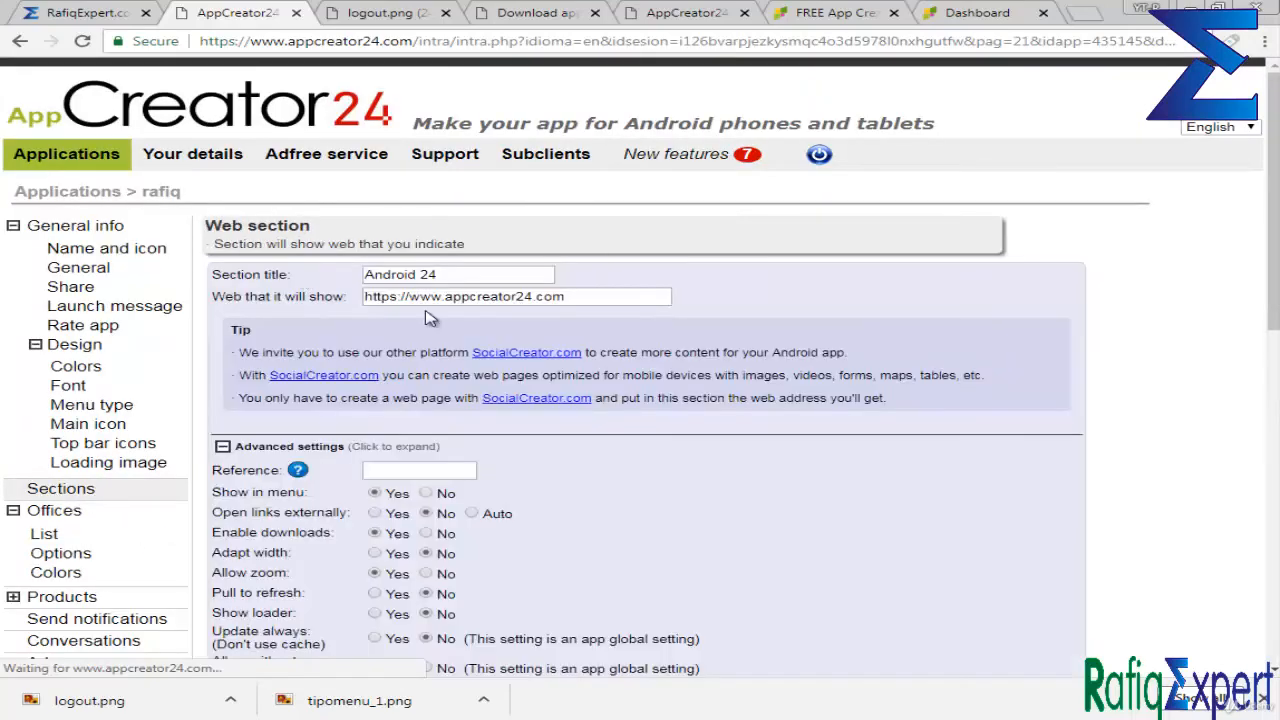
scroll(425, 320, down, 10)
scroll(425, 332, up, 6)
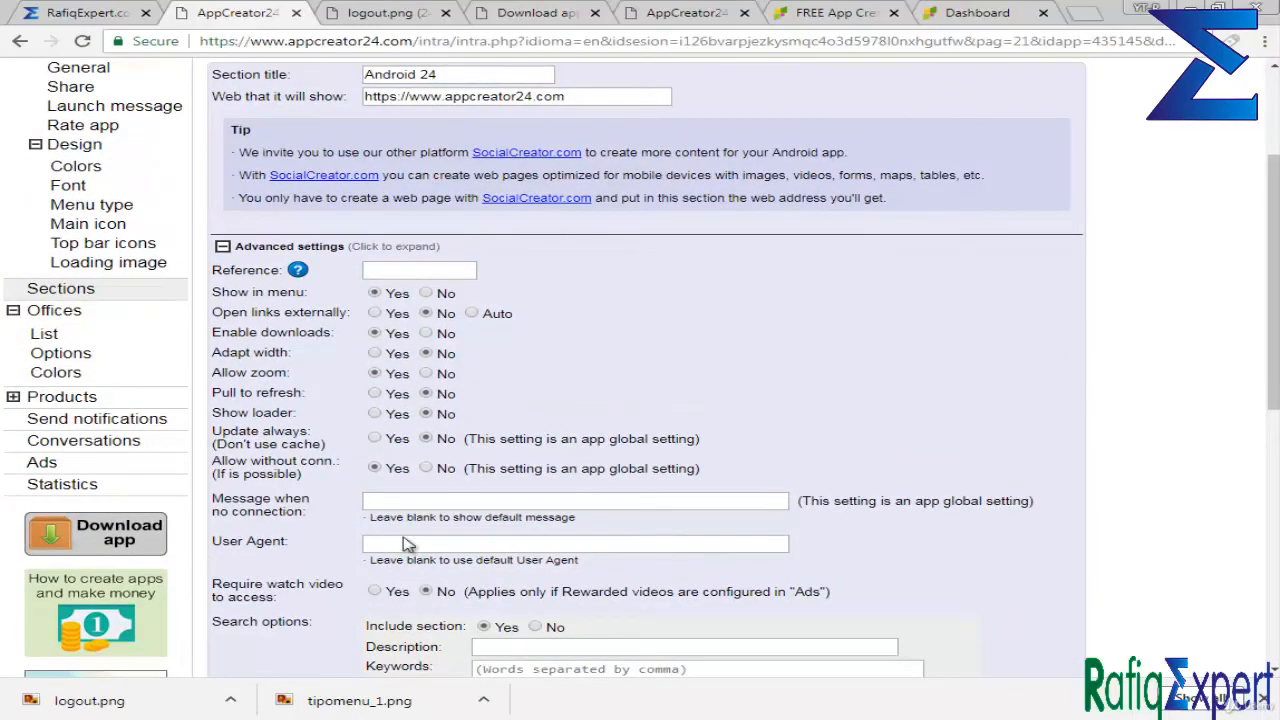
double_click(240, 587)
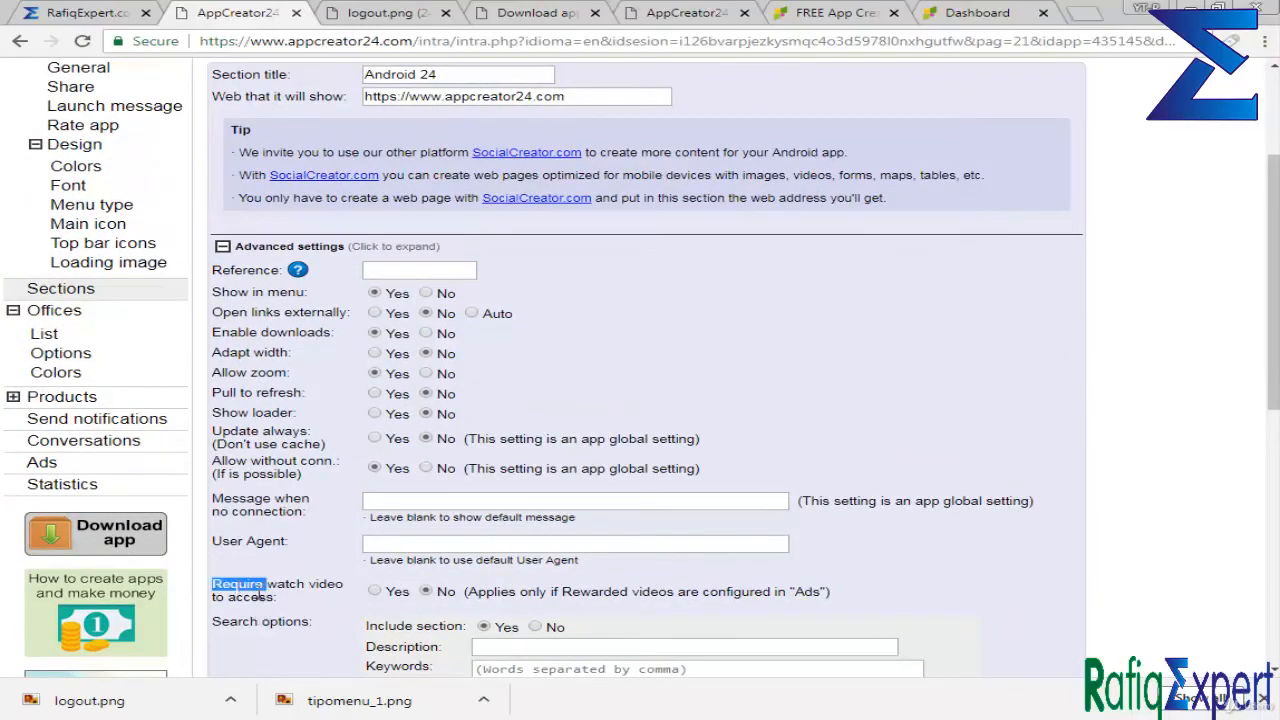
click(302, 585)
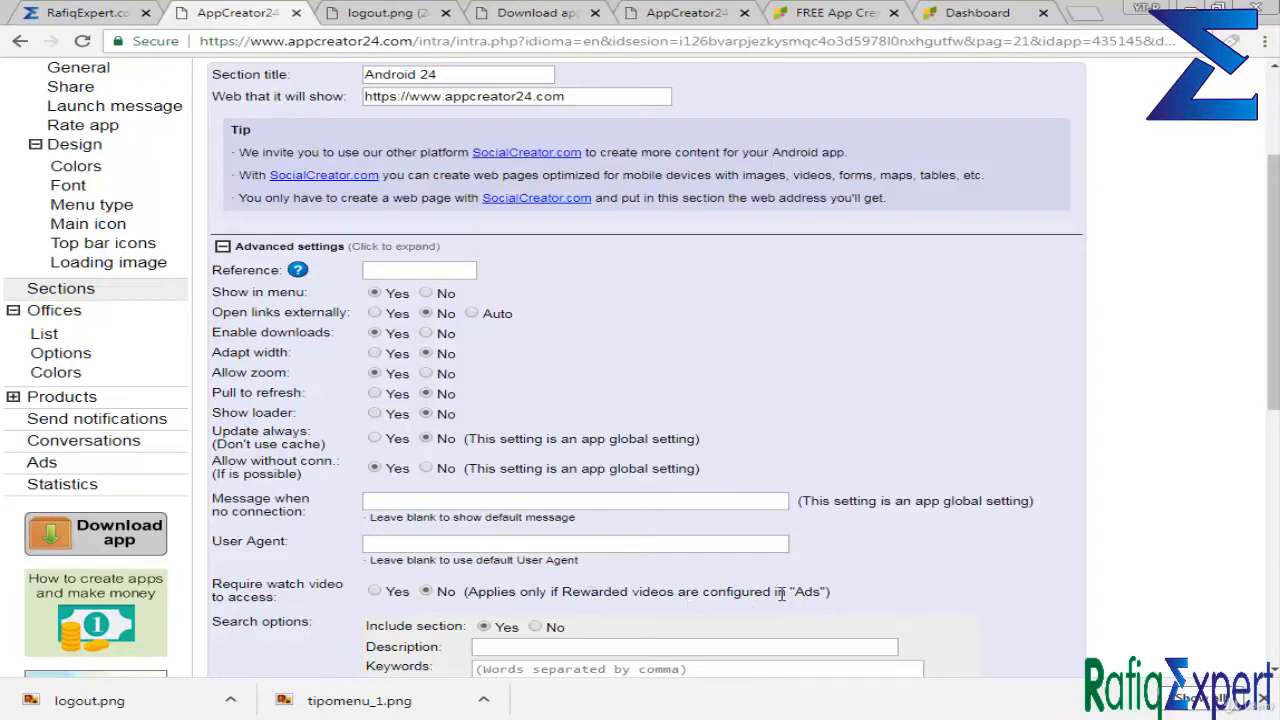
triple_click(292, 585)
scroll(416, 468, down, 7)
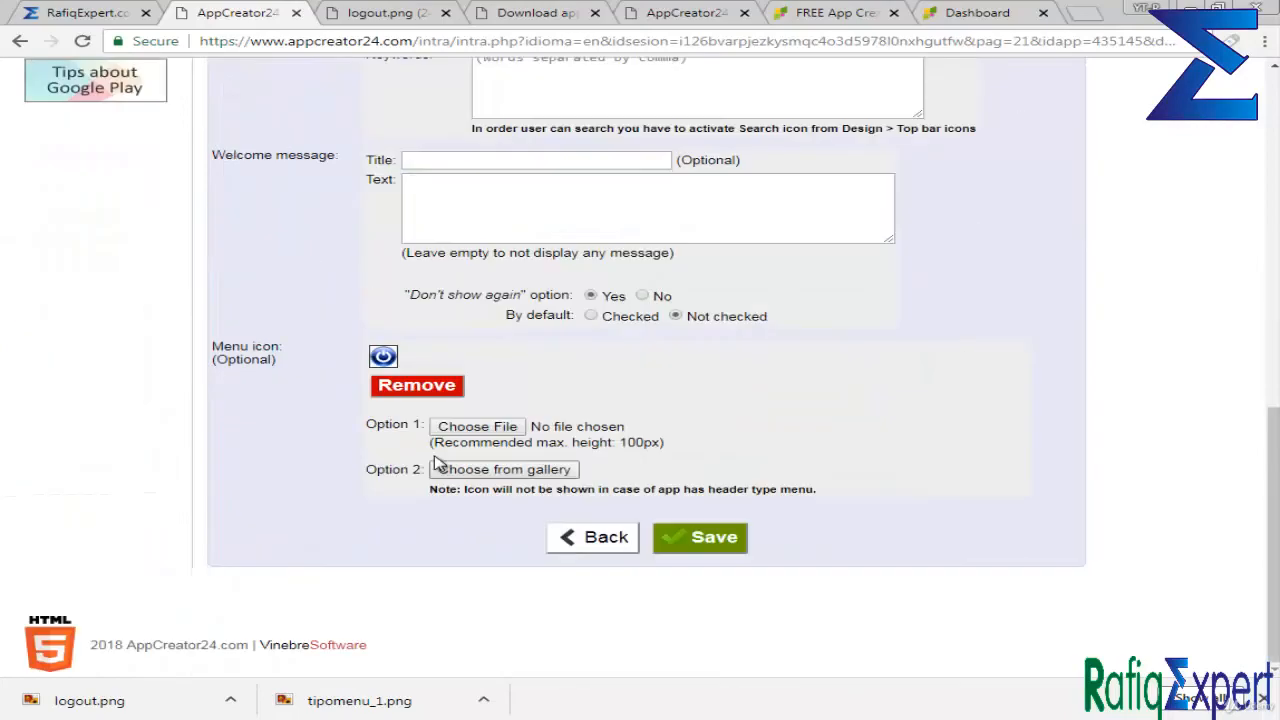
click(724, 537)
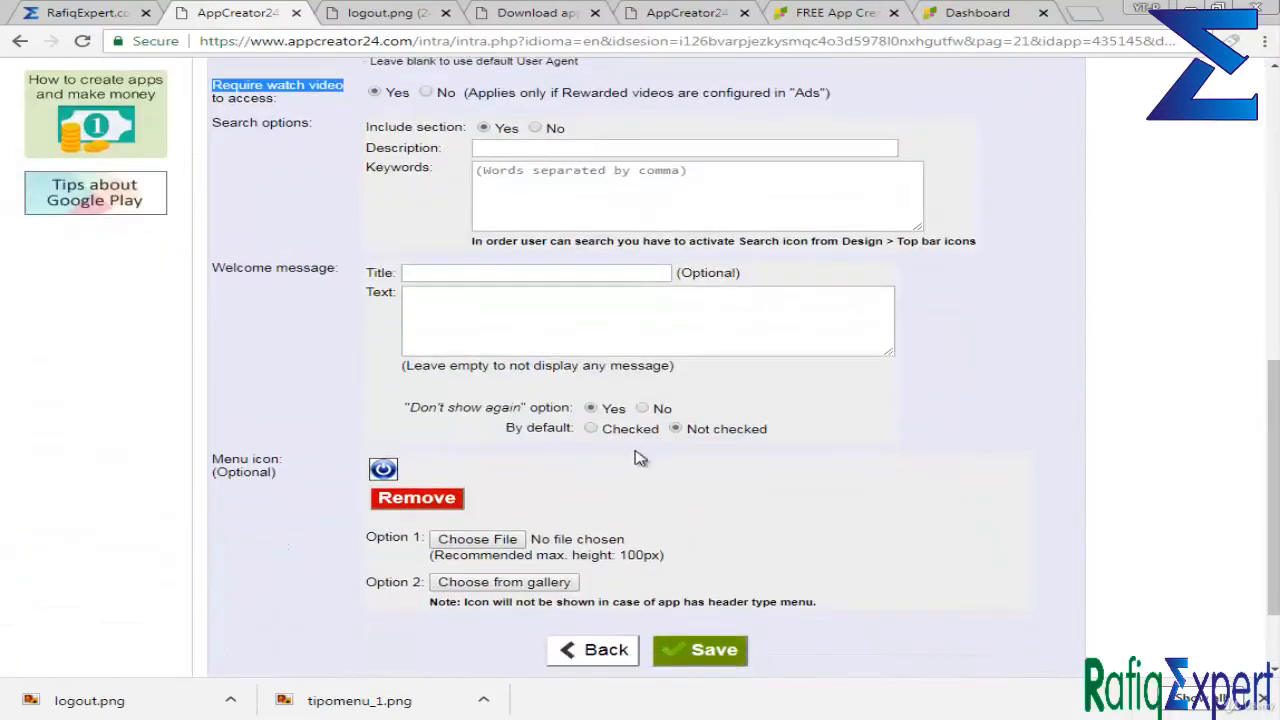
click(728, 655)
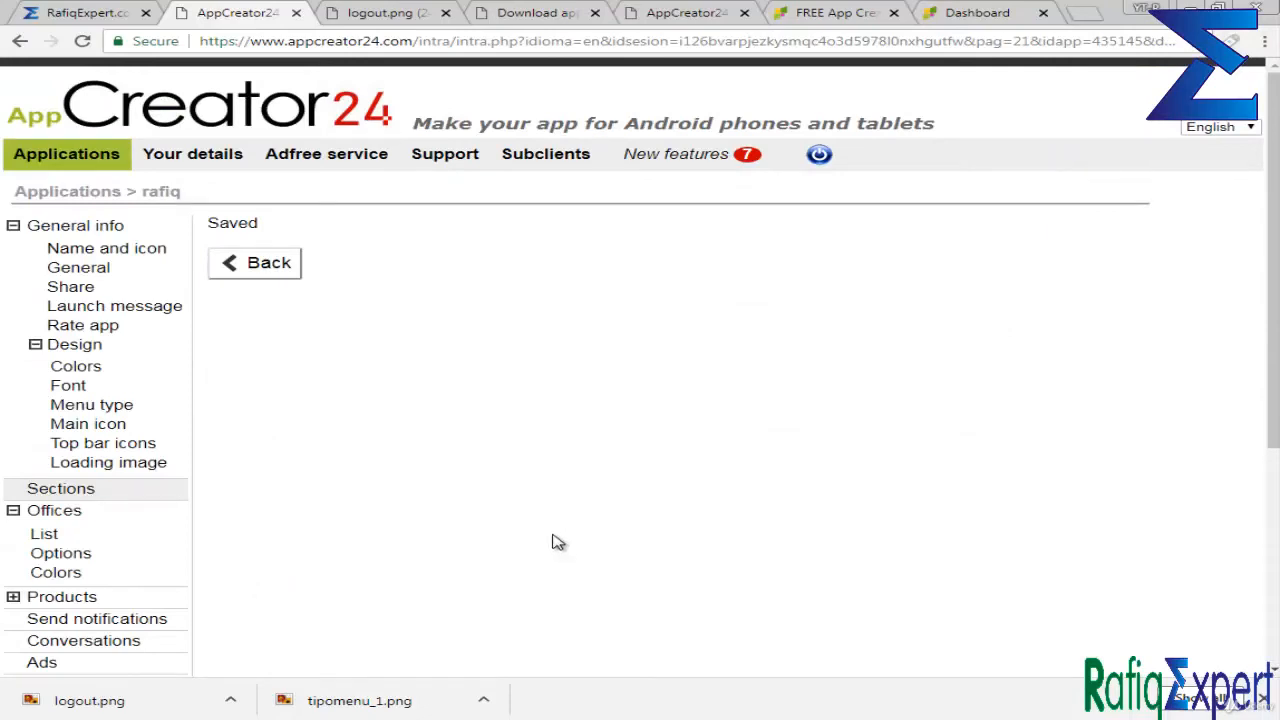
Reopen the Ads settings and review the native and rewarded video ad options.
scroll(500, 480, down, 3)
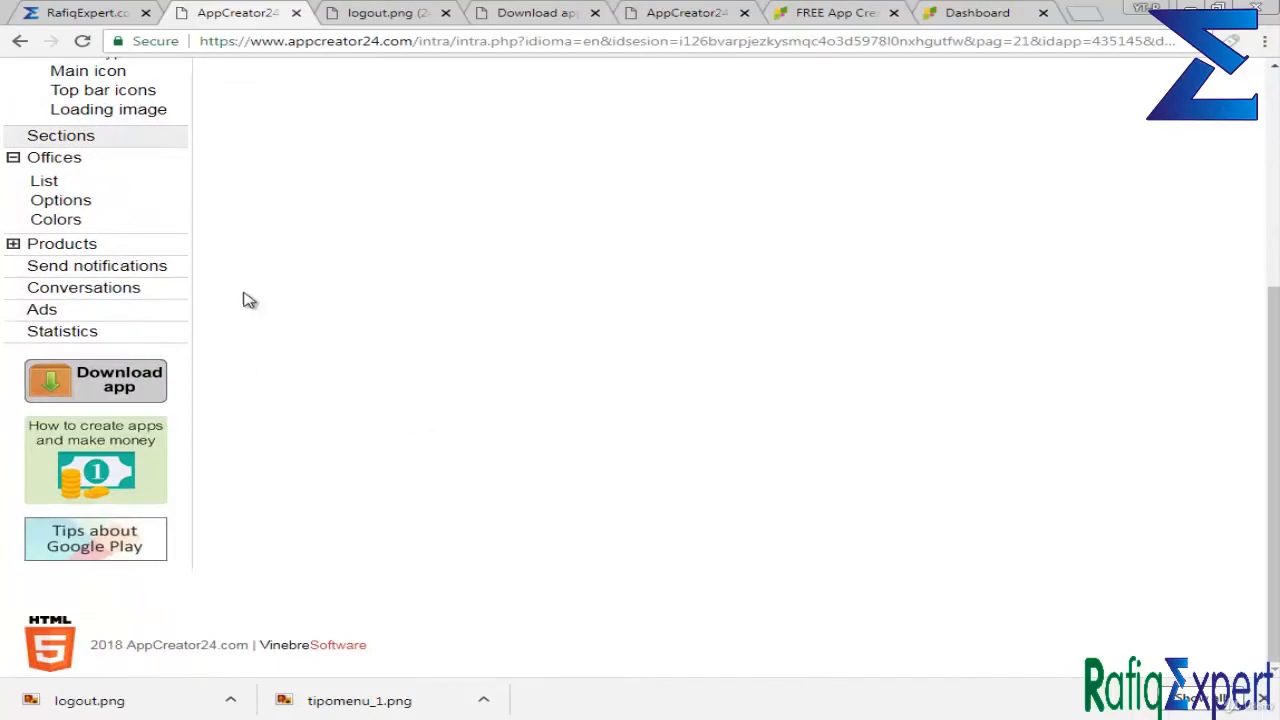
click(91, 313)
scroll(110, 320, down, 5)
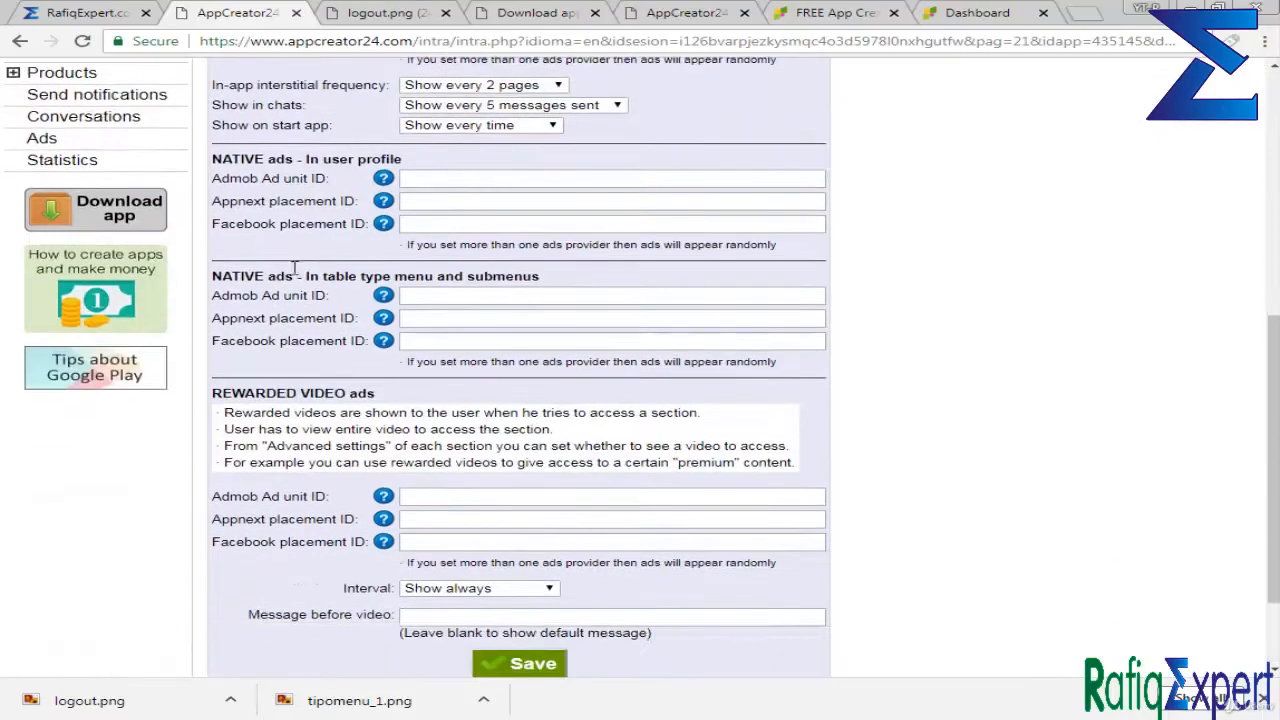
scroll(90, 390, up, 5)
scroll(163, 409, down, 5)
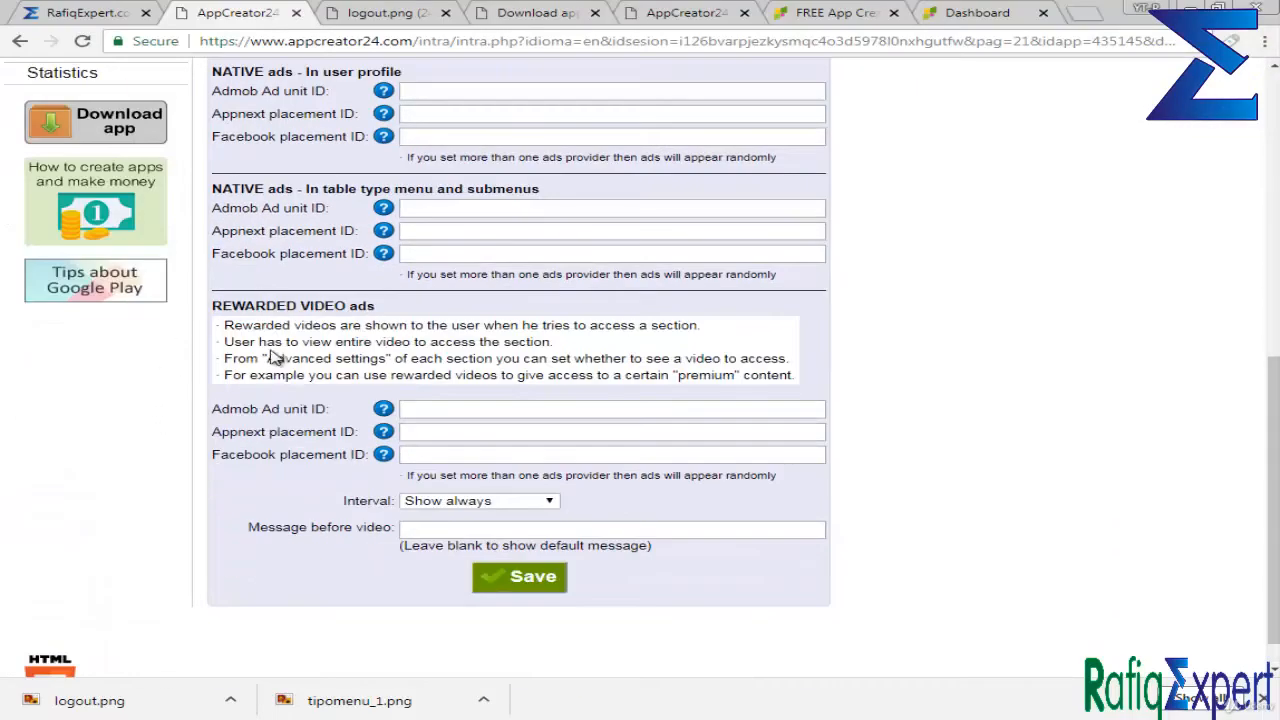
scroll(190, 400, up, 3)
Open the app's Statistics and examine the monthly users and installs charts.
click(100, 430)
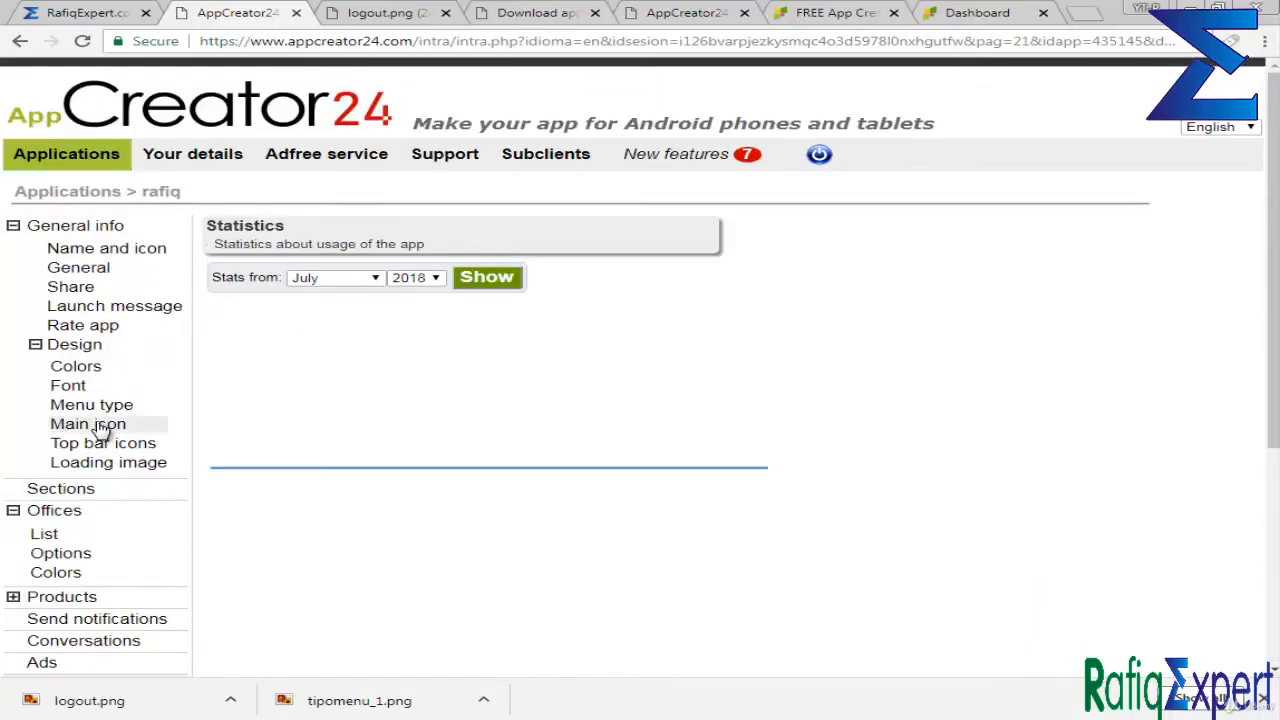
scroll(325, 285, down, 5)
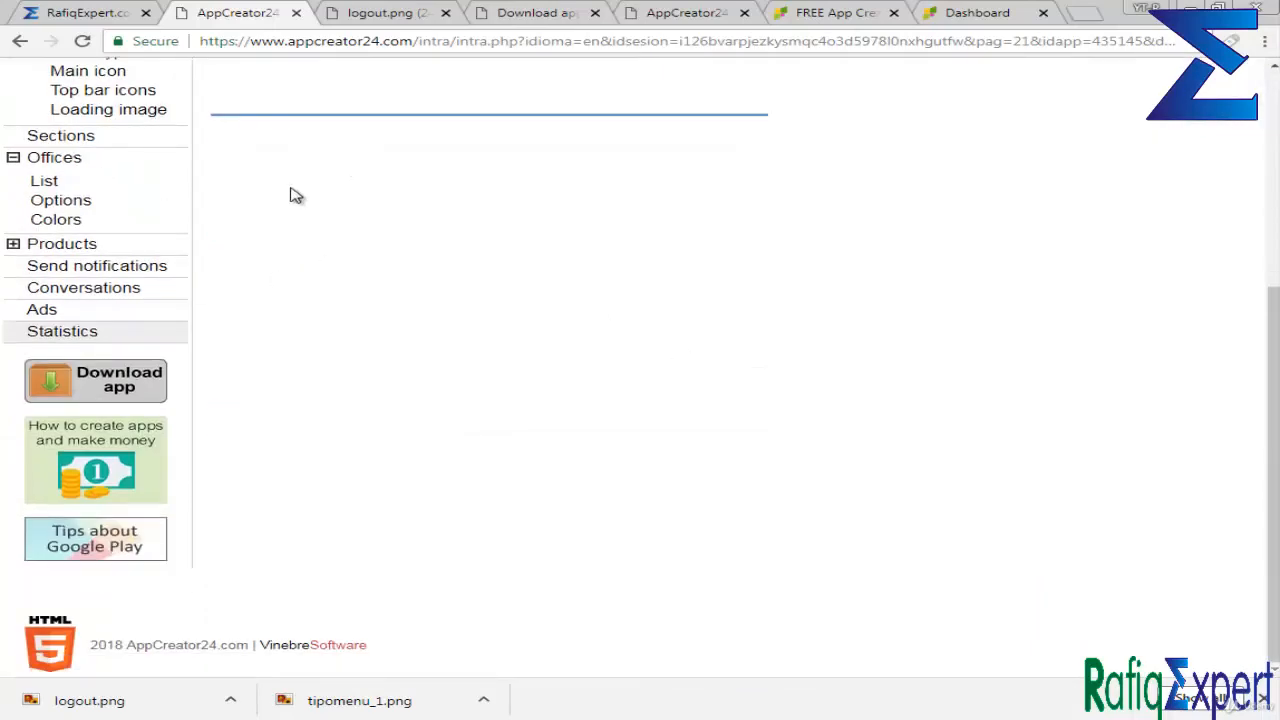
scroll(343, 409, up, 3)
scroll(276, 369, down, 5)
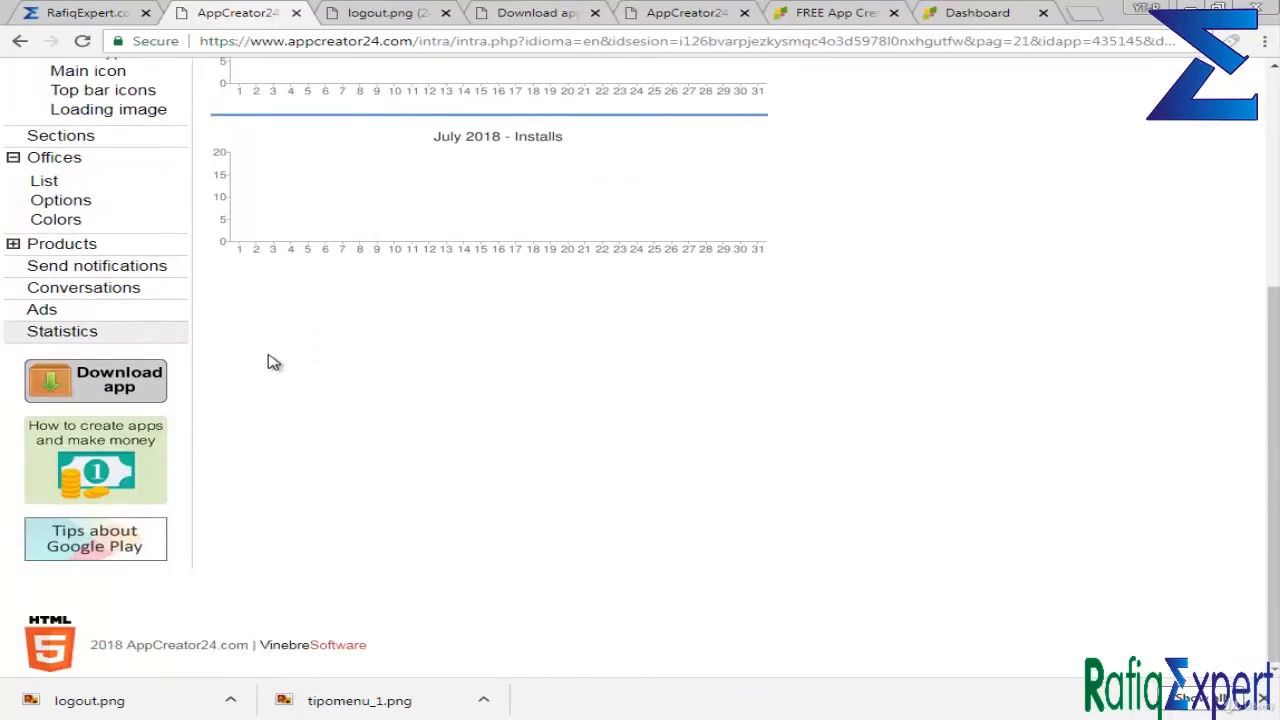
scroll(271, 360, up, 5)
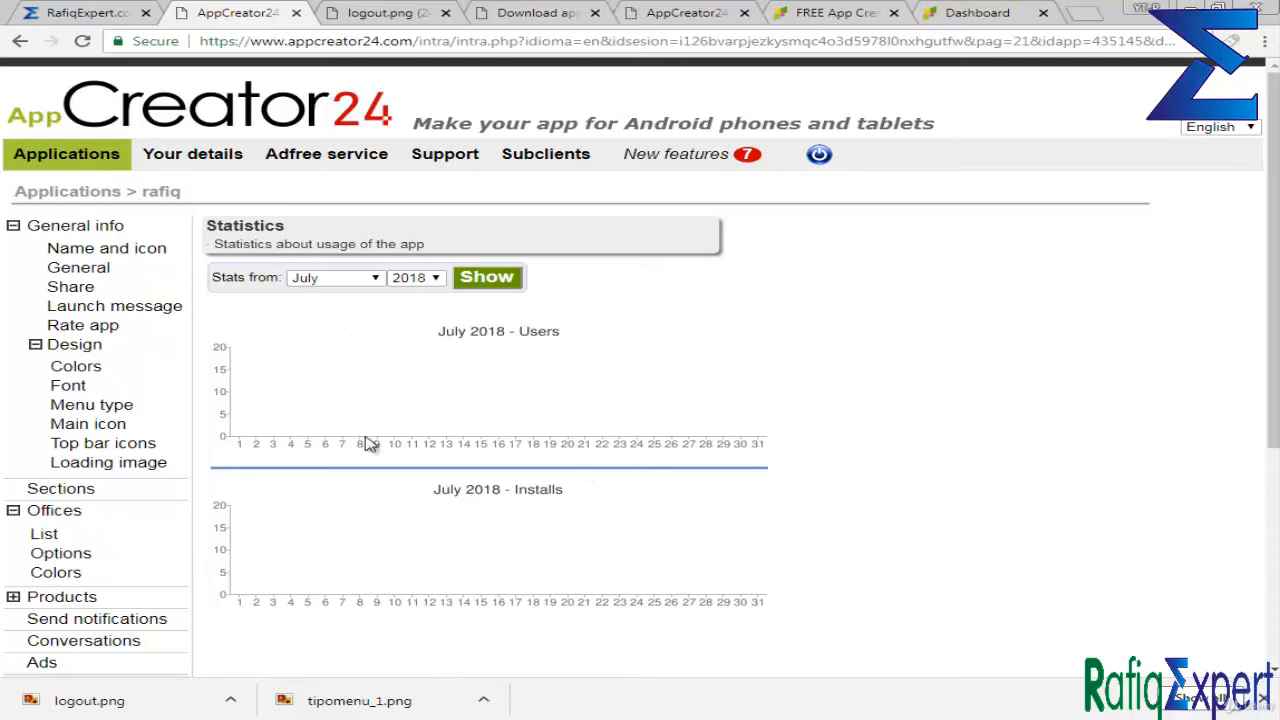
drag(537, 487, 641, 372)
scroll(786, 357, down, 4)
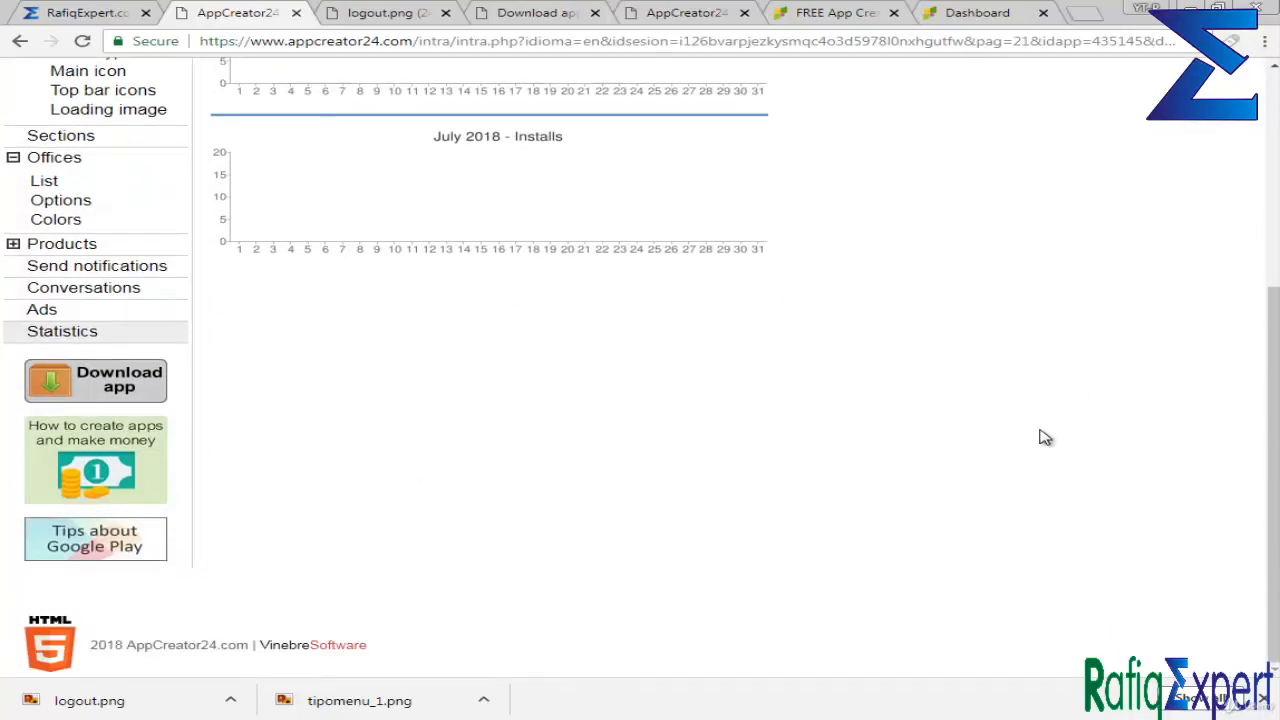
scroll(560, 340, up, 4)
scroll(540, 333, up, 1)
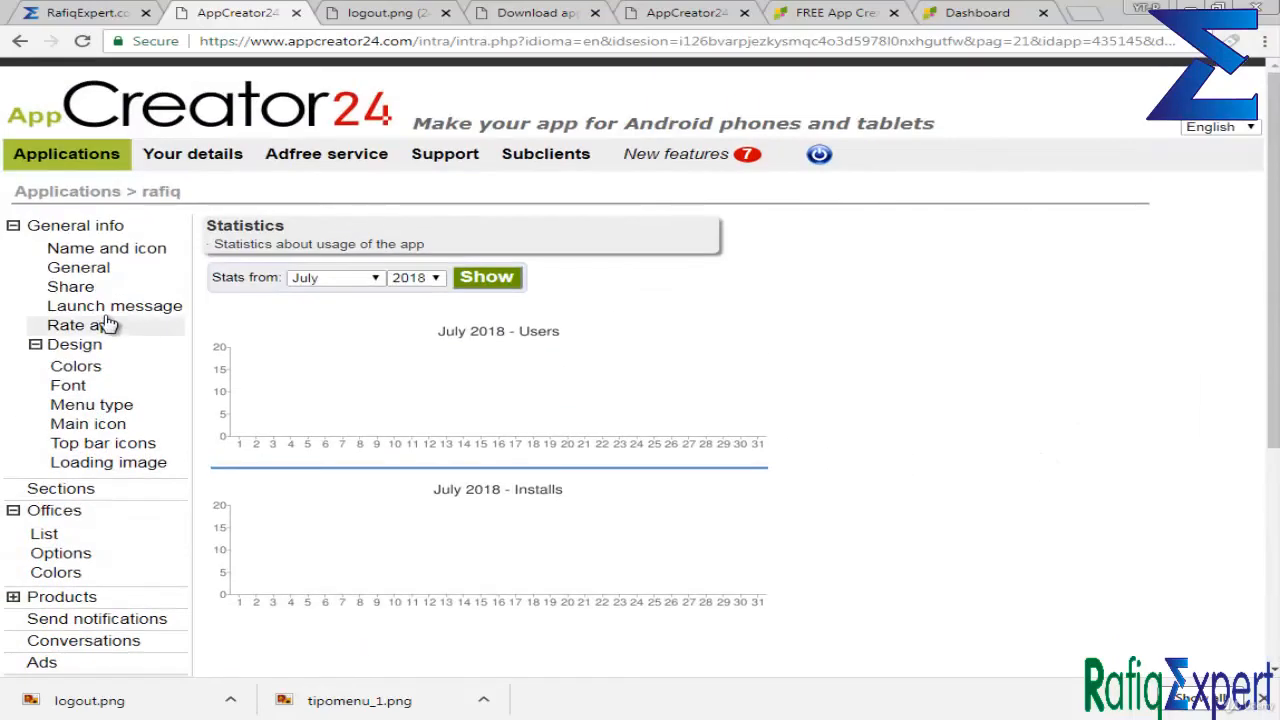
click(79, 487)
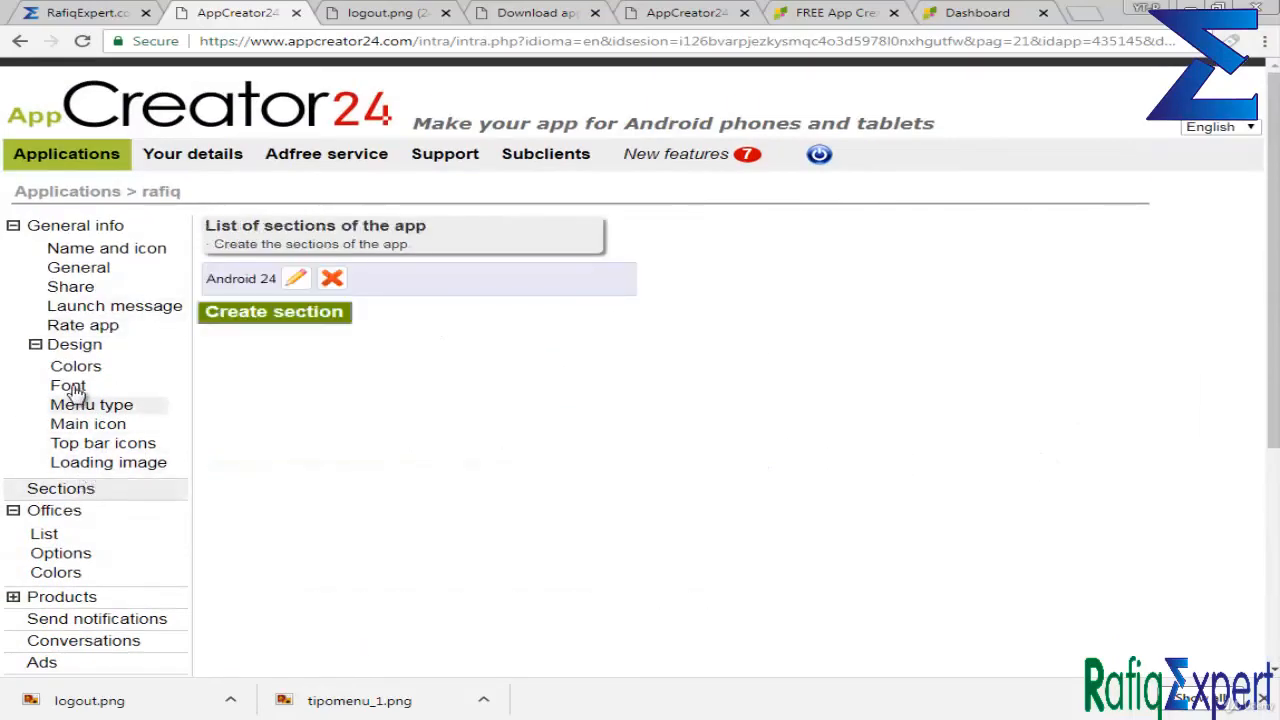
click(287, 311)
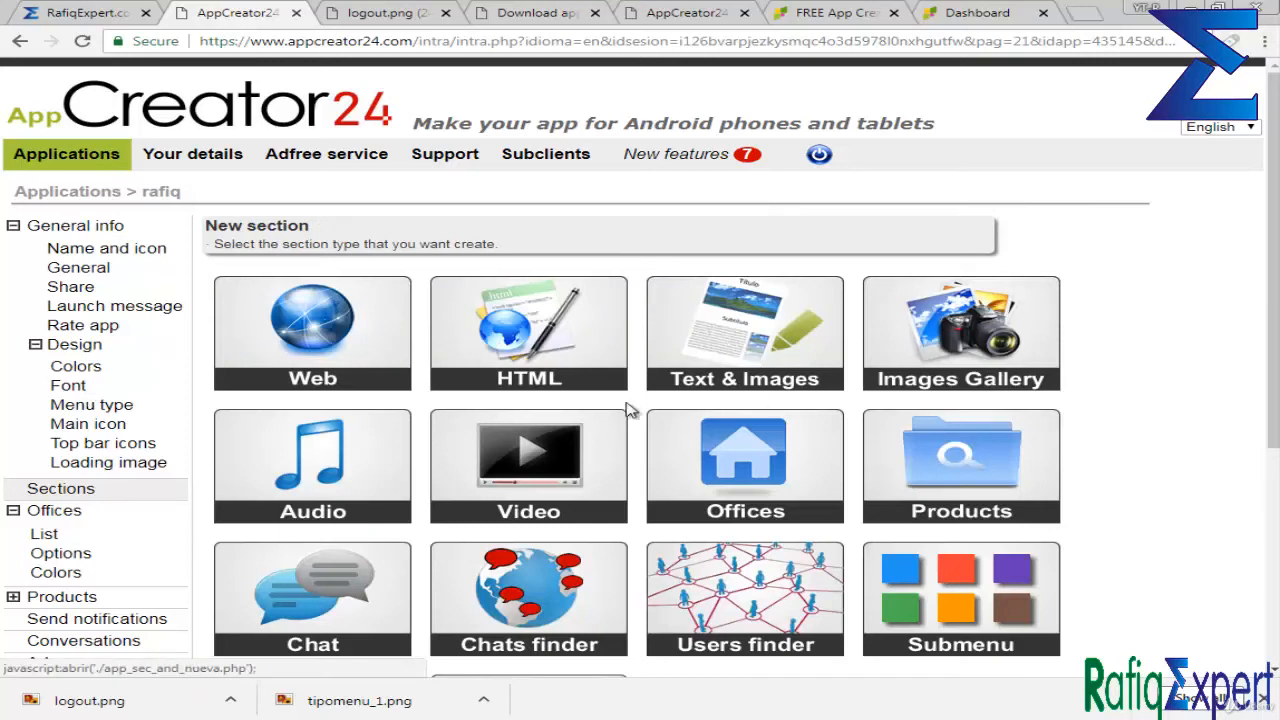
click(597, 460)
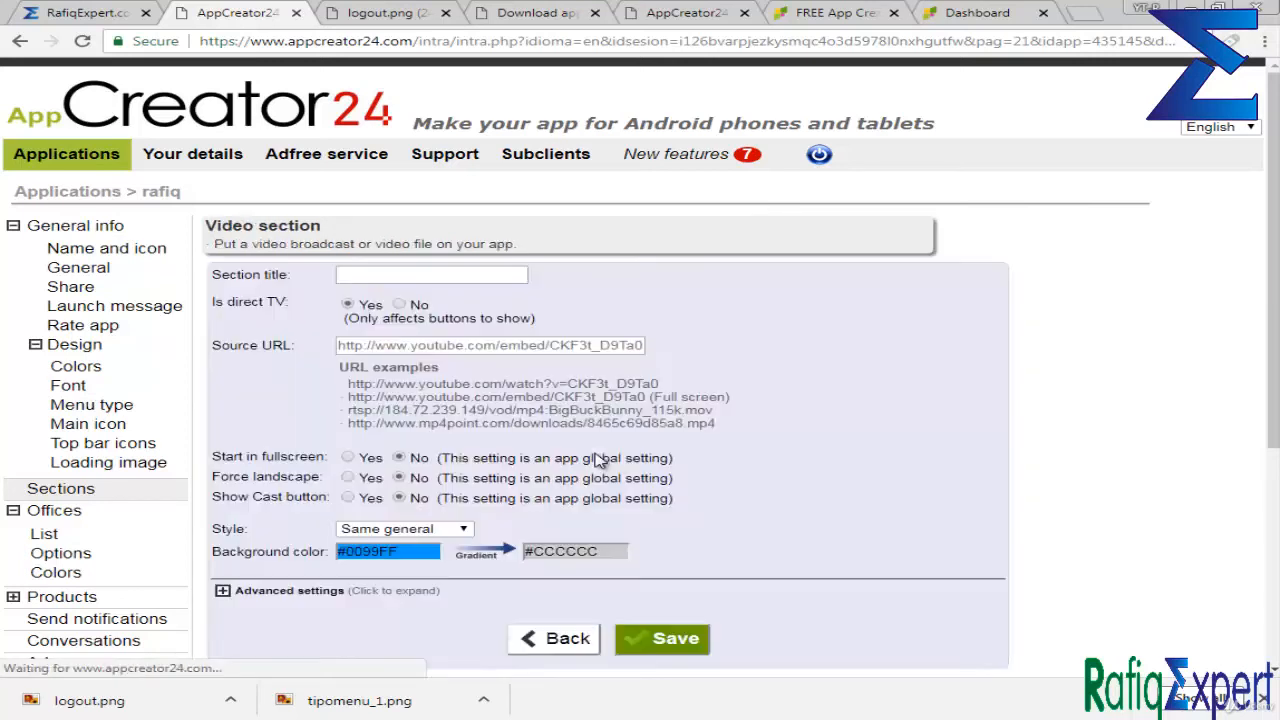
click(368, 344)
click(400, 366)
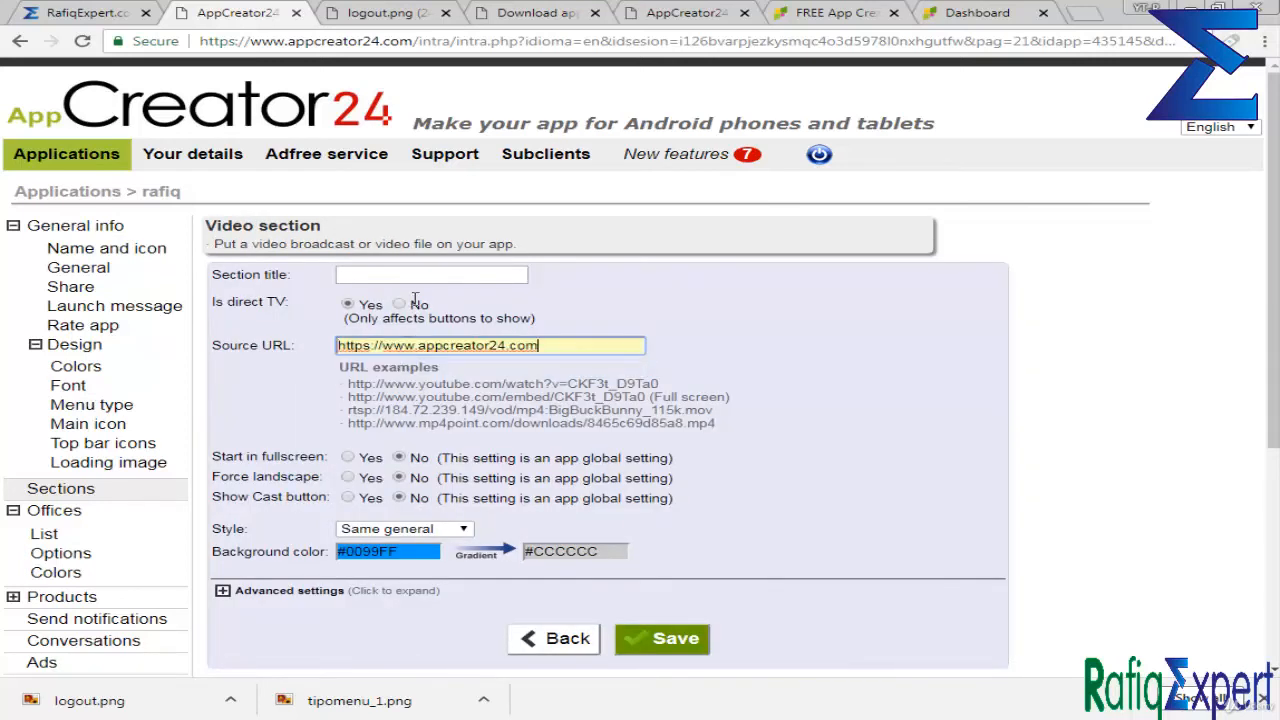
click(421, 276)
click(420, 294)
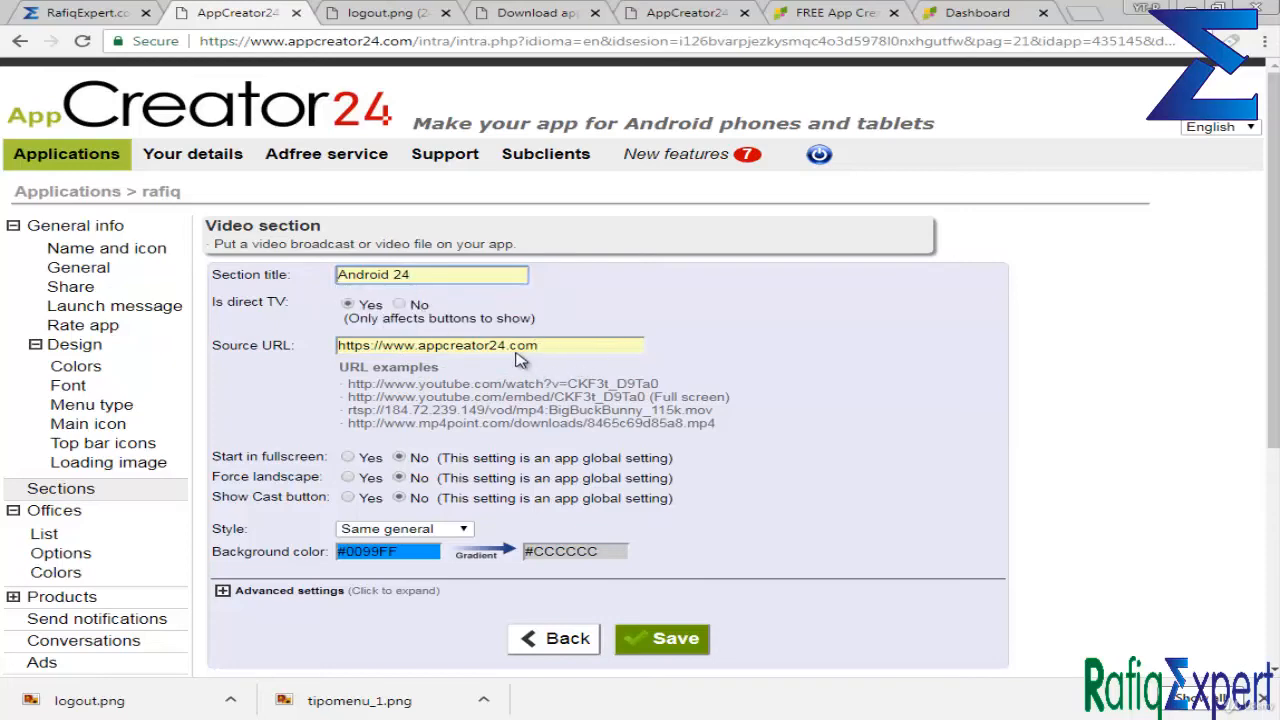
Expand the video section's advanced settings, supply logout.png as its menu icon and save the section.
scroll(519, 359, down, 4)
click(300, 243)
scroll(425, 348, down, 3)
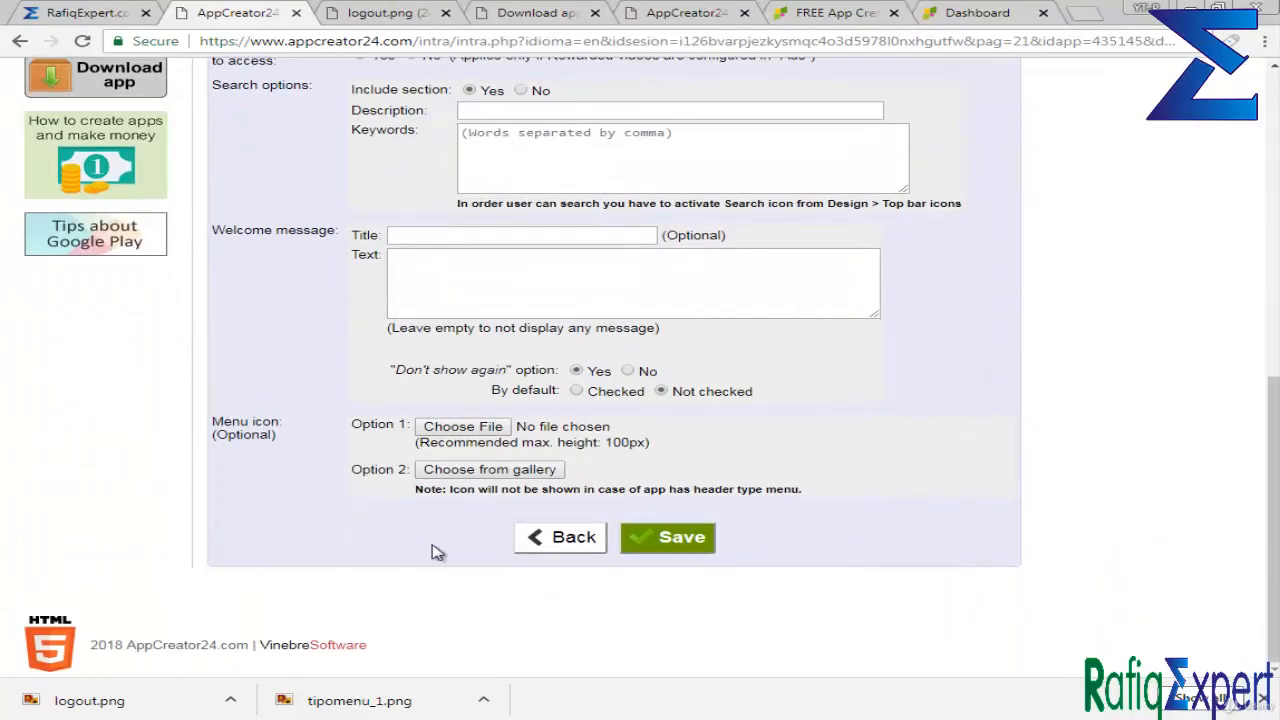
drag(195, 708, 508, 434)
click(670, 537)
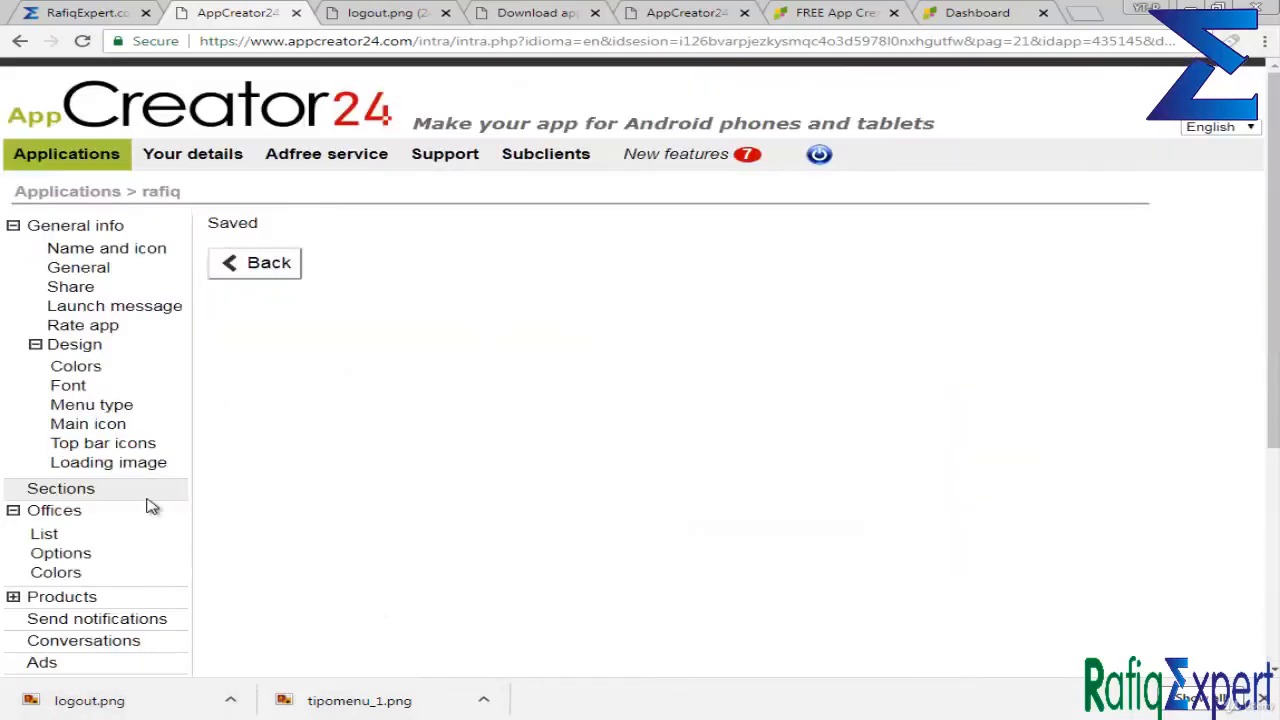
Start another new section, look at the Text & Images layouts and return to the section types.
click(147, 499)
click(435, 376)
scroll(540, 430, down, 2)
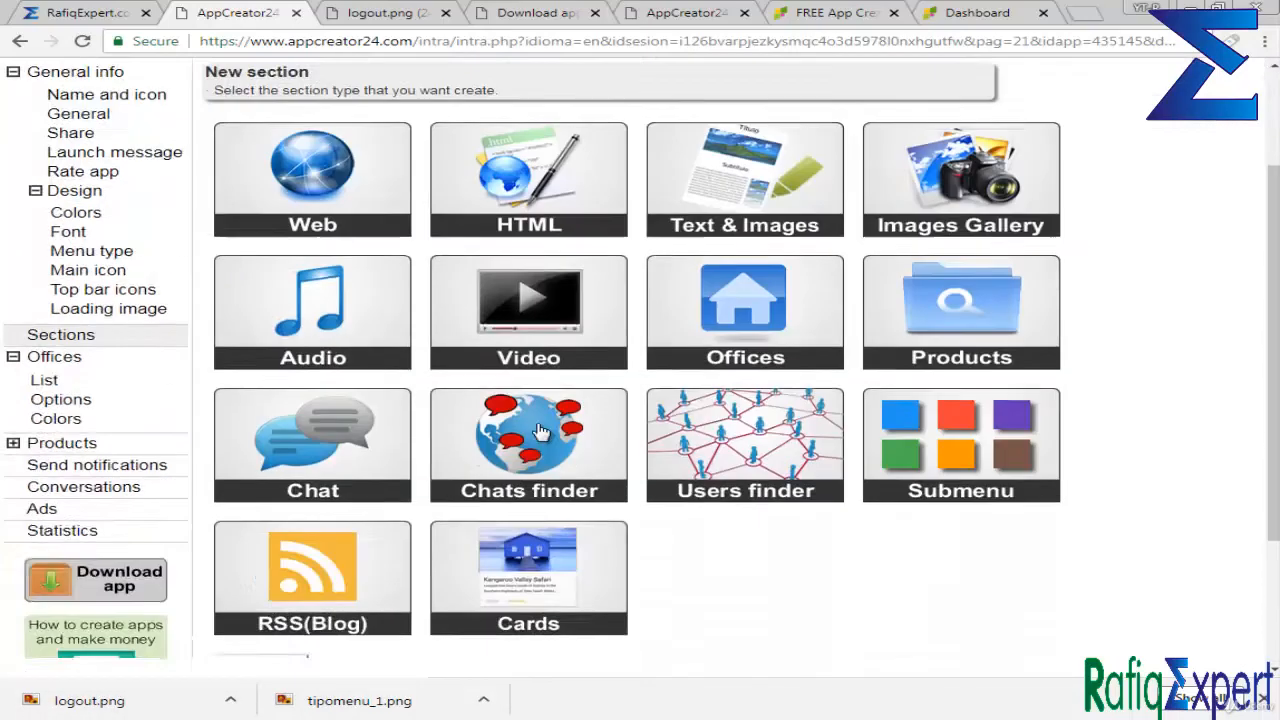
scroll(540, 430, down, 2)
scroll(337, 289, up, 3)
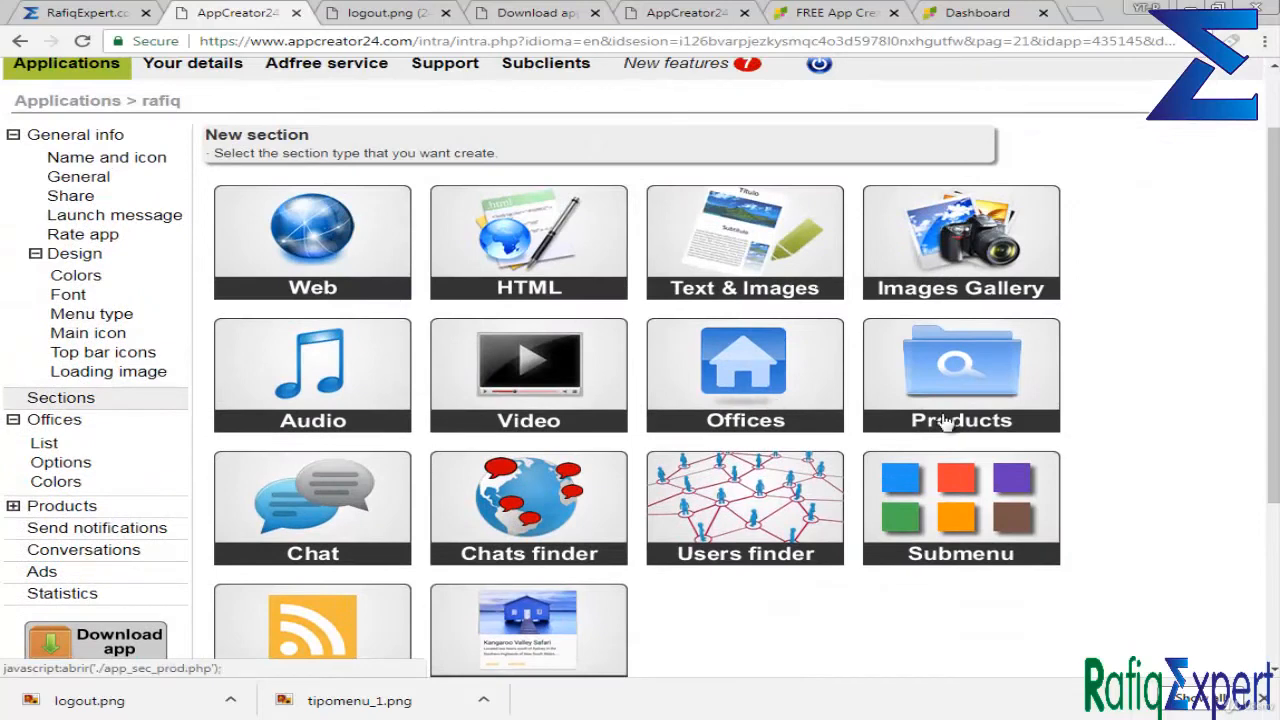
click(755, 261)
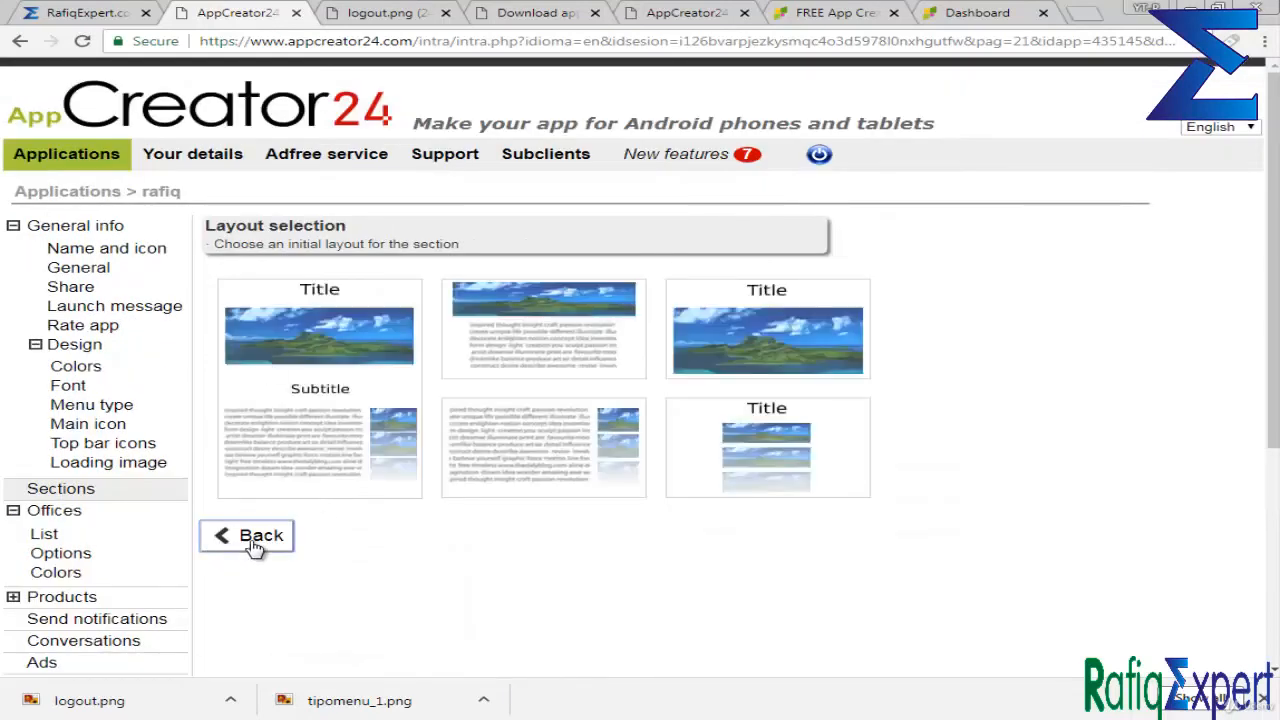
click(255, 540)
click(390, 488)
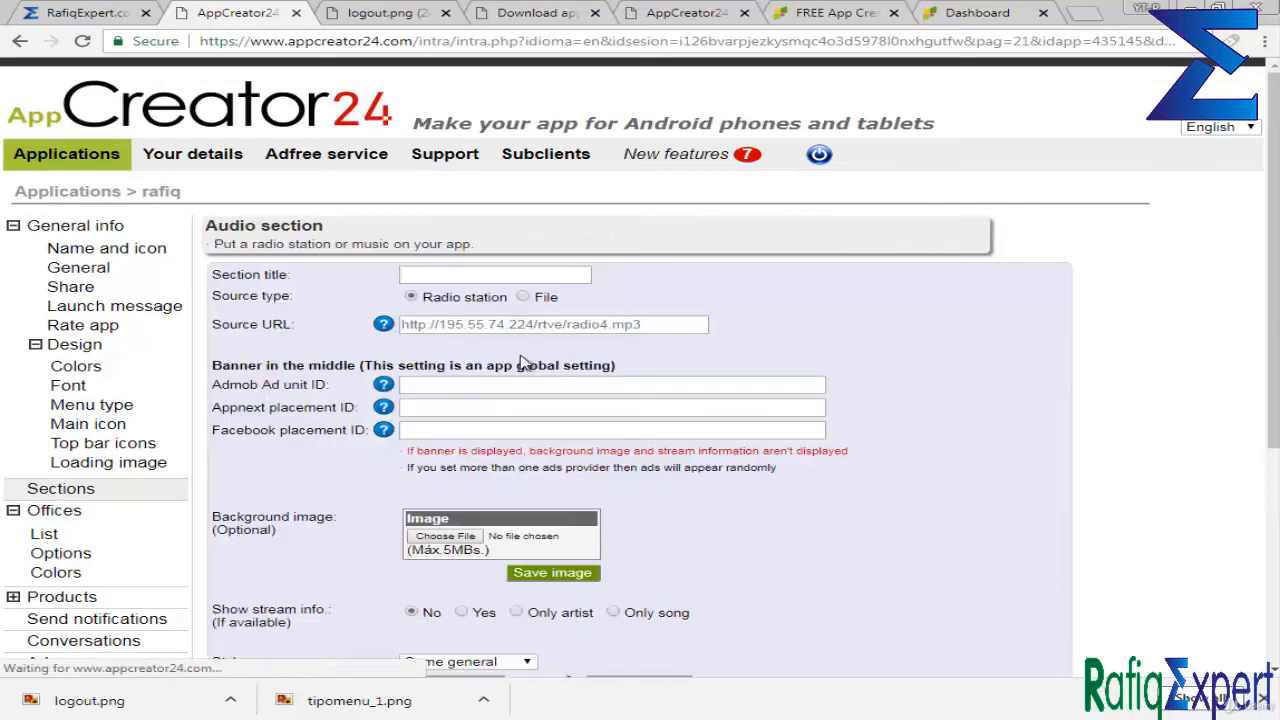
click(521, 325)
click(520, 345)
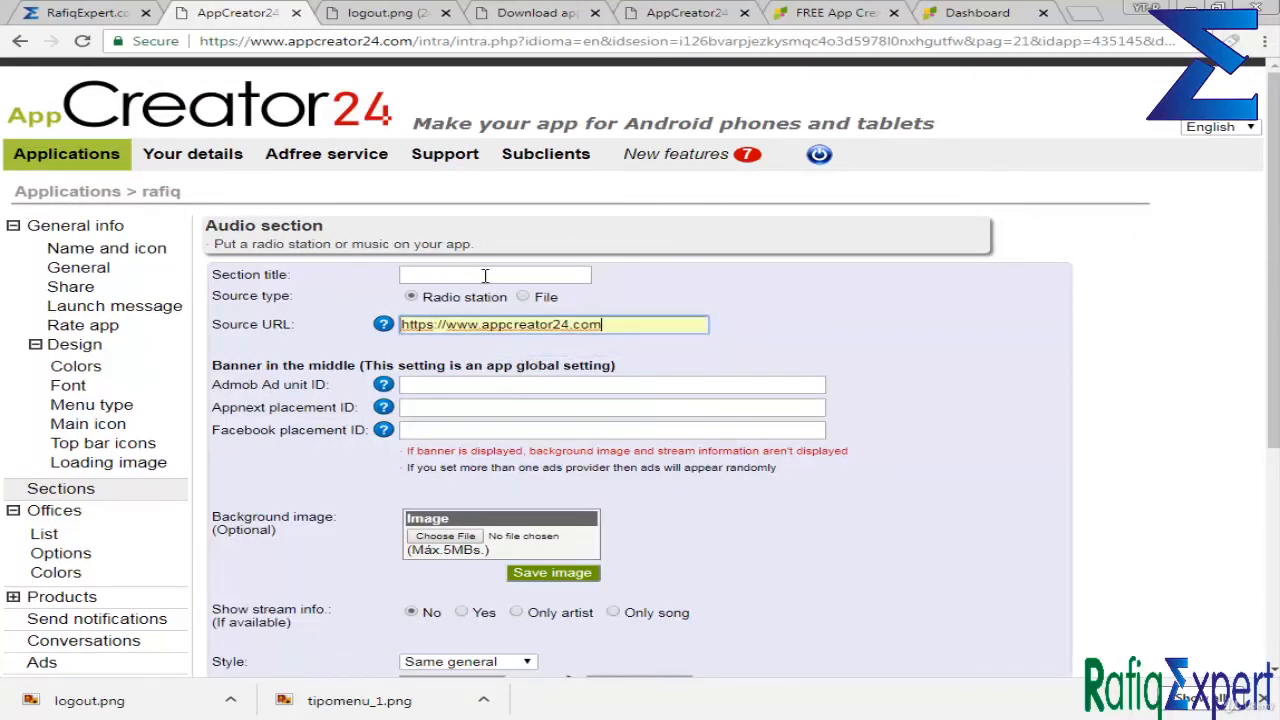
click(485, 276)
click(491, 300)
Supply logout.png as the audio section's menu icon in its advanced settings, save it and return to the sections list.
scroll(520, 405, down, 4)
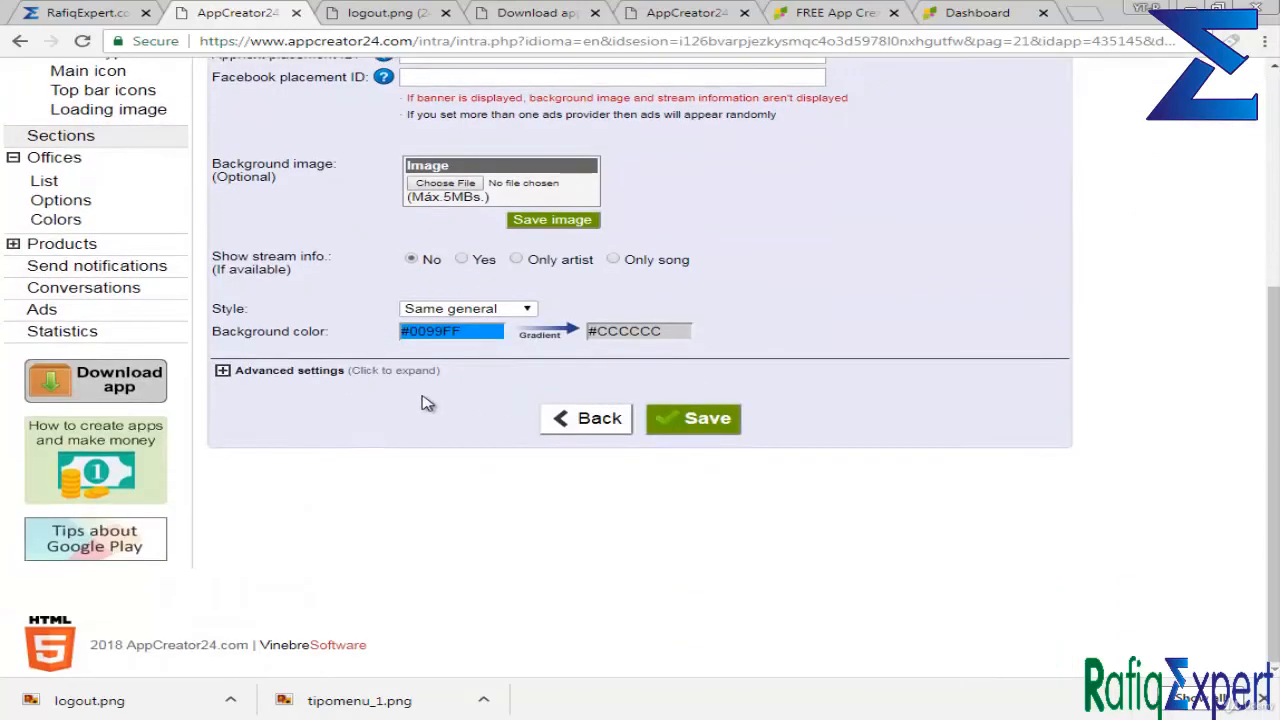
click(378, 372)
scroll(340, 393, down, 4)
drag(137, 712, 514, 428)
click(693, 545)
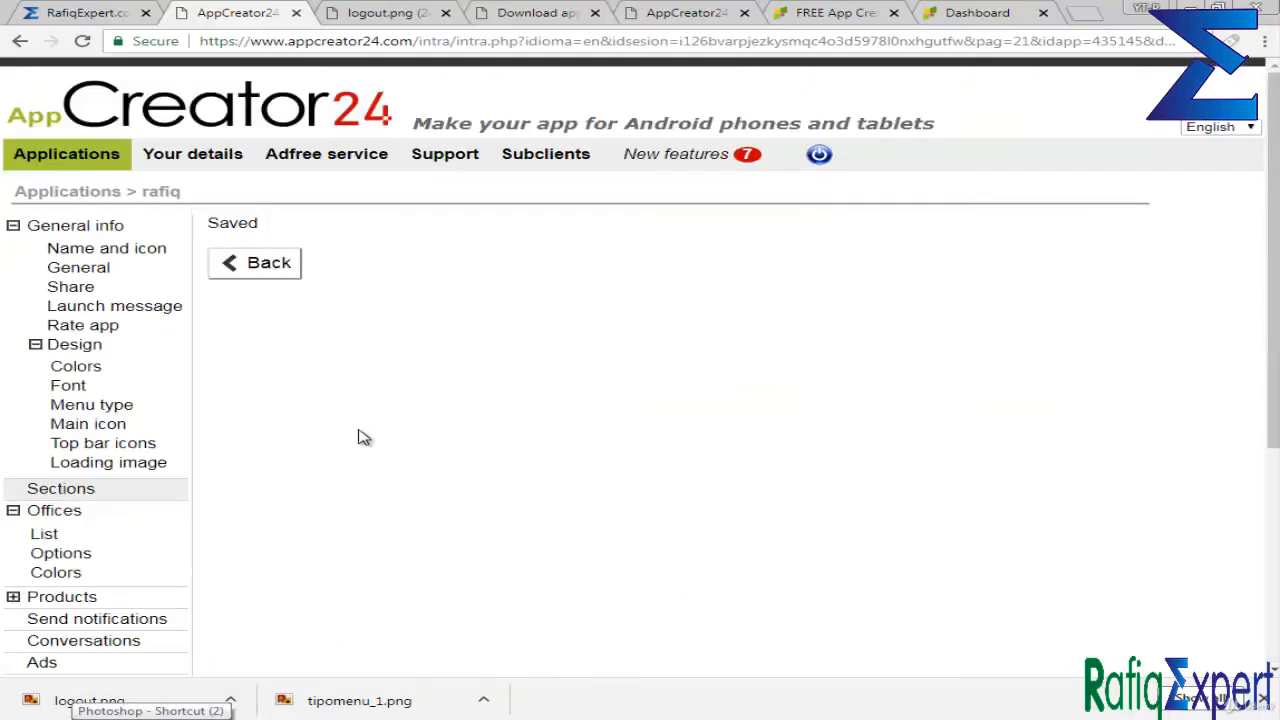
click(168, 490)
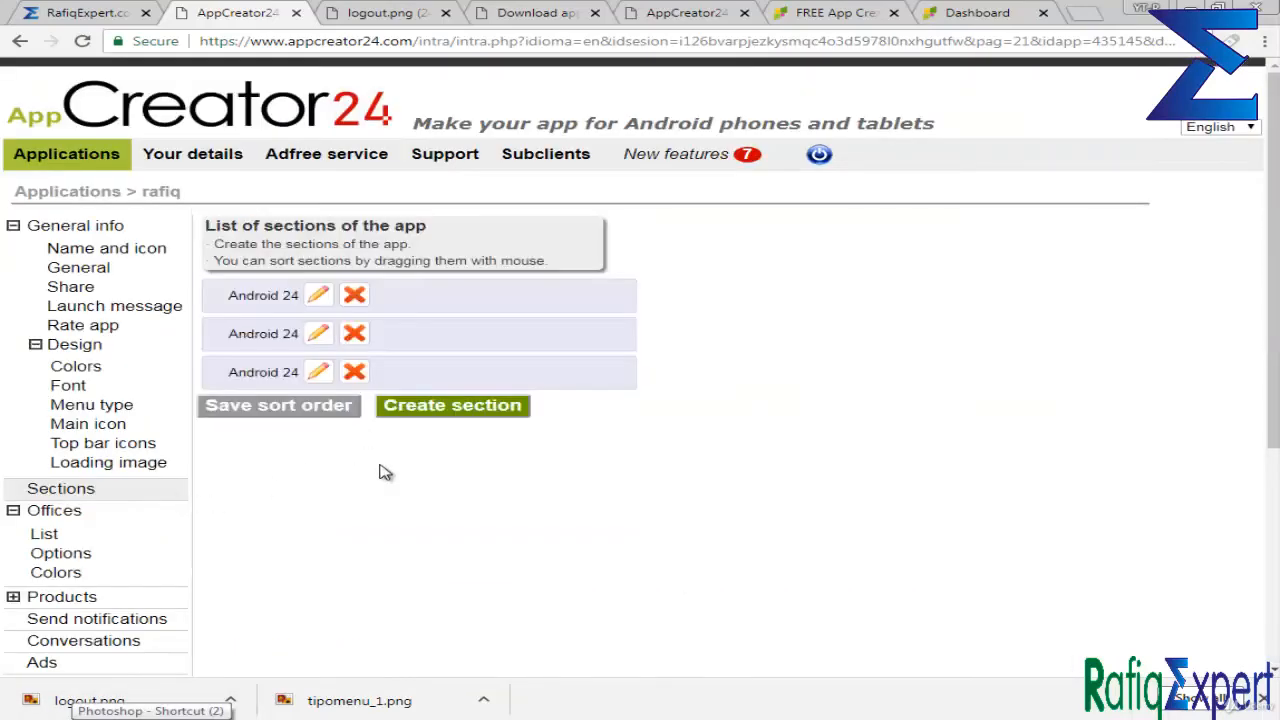
Start a new Submenu section titled Home.
click(430, 407)
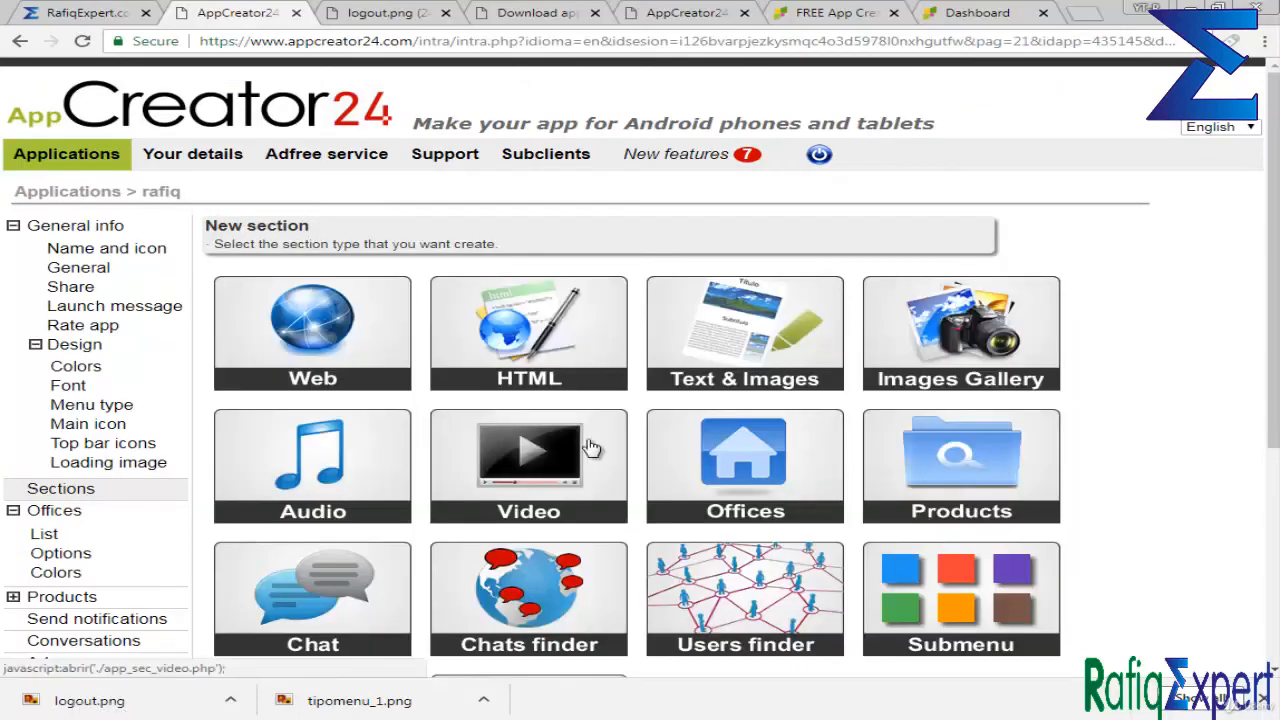
scroll(592, 447, down, 3)
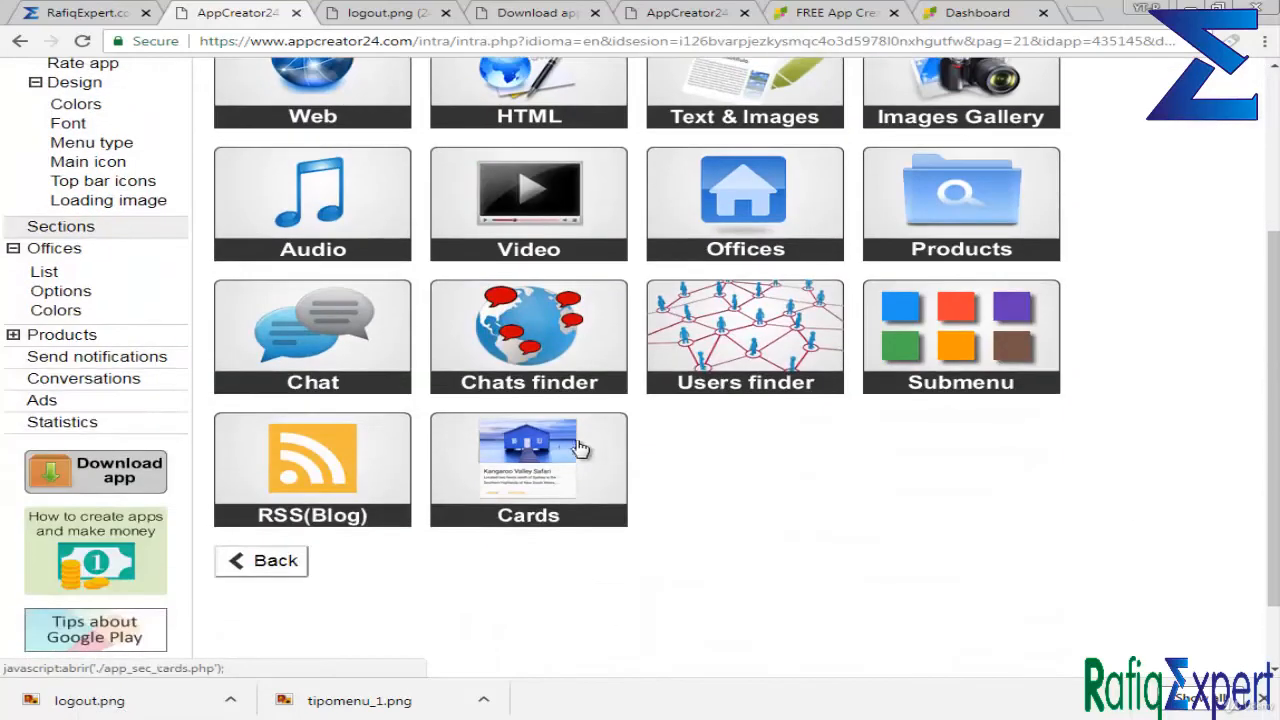
click(915, 387)
click(439, 278)
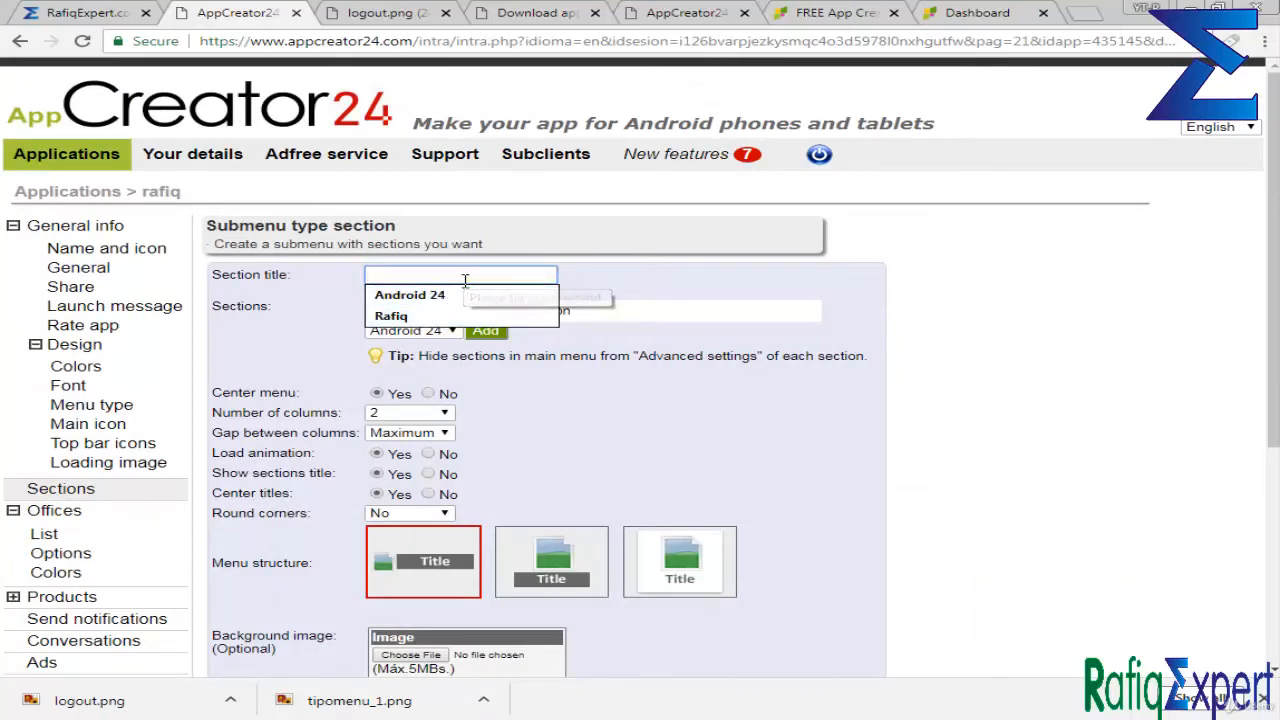
text(Home)
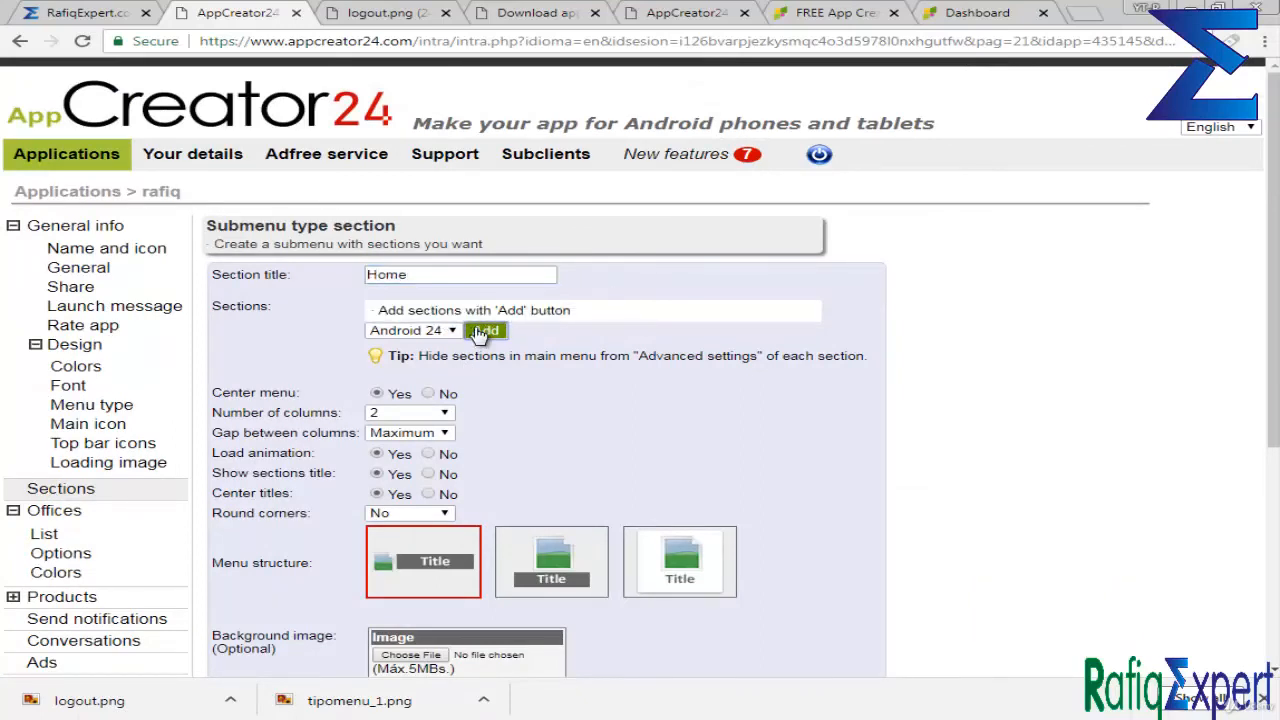
Add the three Android 24 sections to the Home submenu.
click(485, 330)
click(430, 360)
click(443, 391)
click(486, 362)
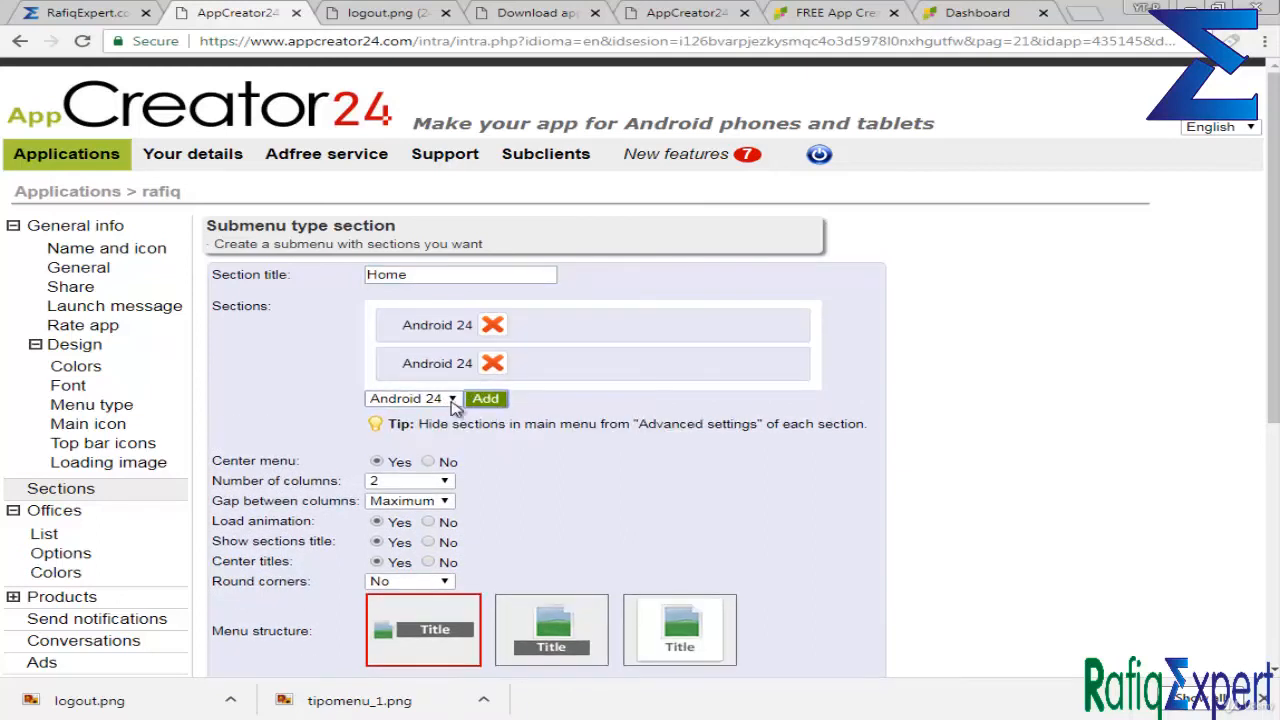
click(452, 398)
click(434, 443)
click(422, 404)
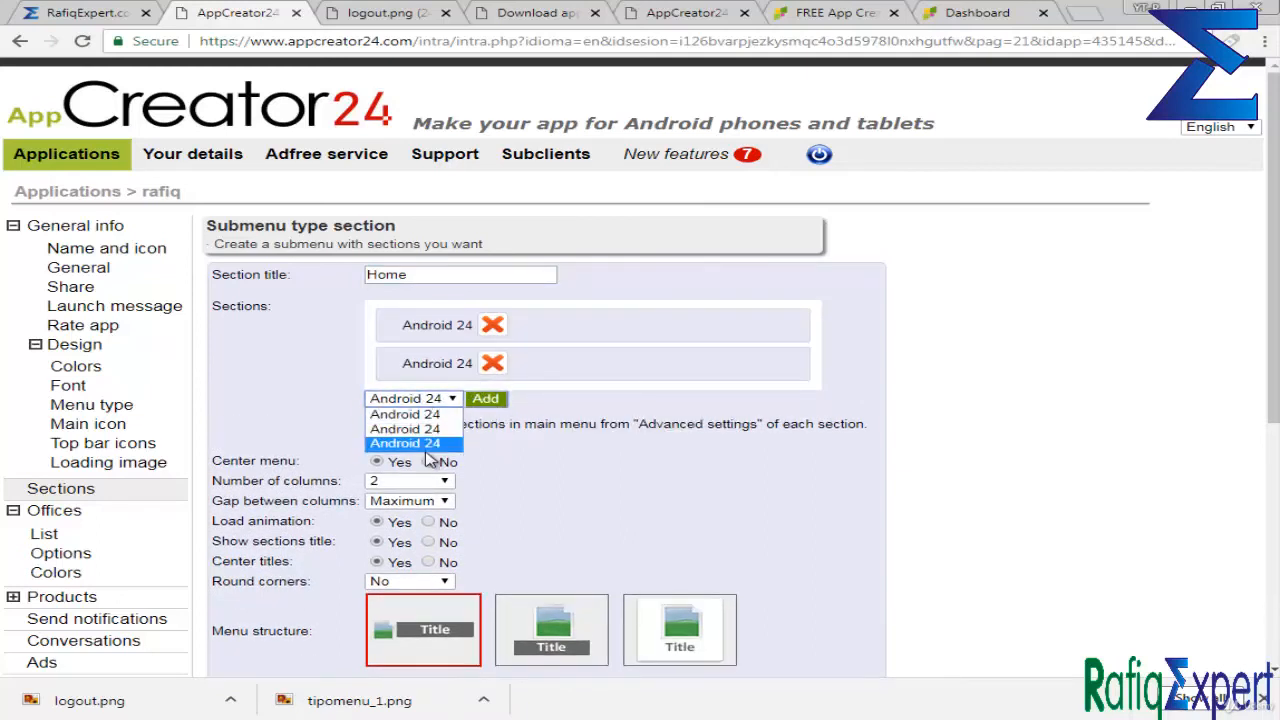
click(437, 443)
click(485, 398)
Choose the menu structure with the title bar below the image and keep the submenu at 2 columns.
click(422, 519)
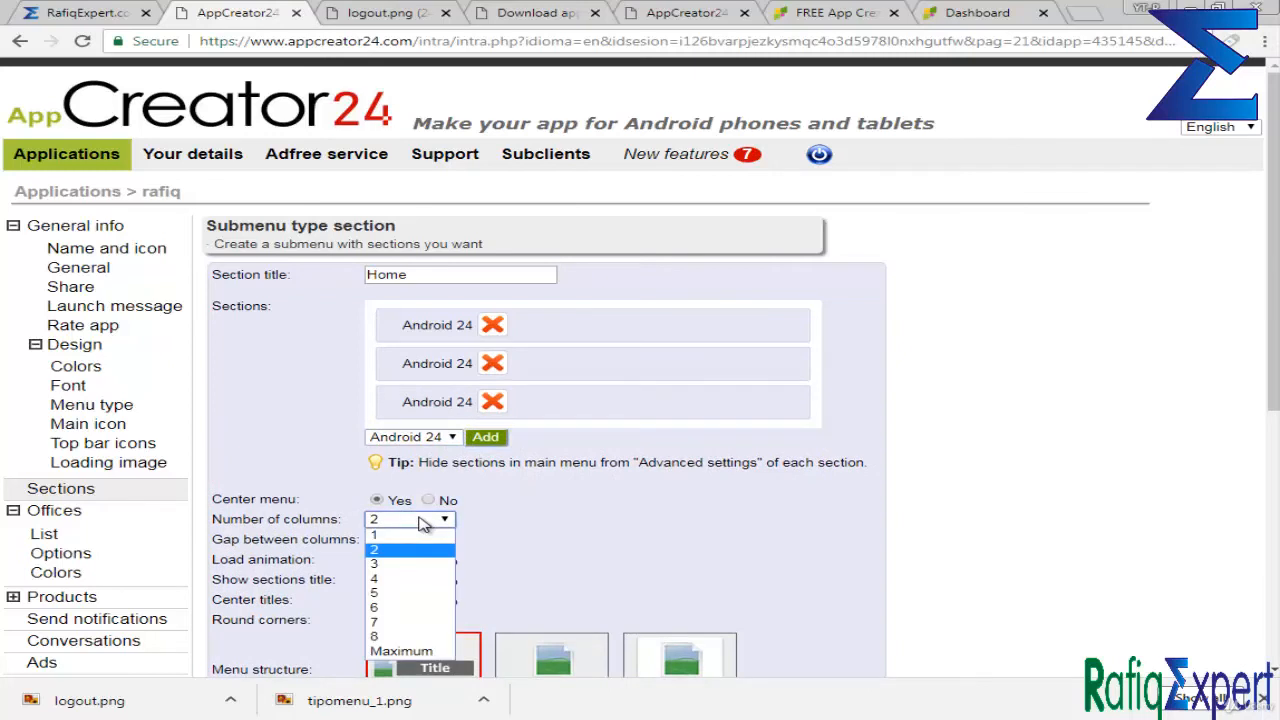
scroll(594, 450, down, 3)
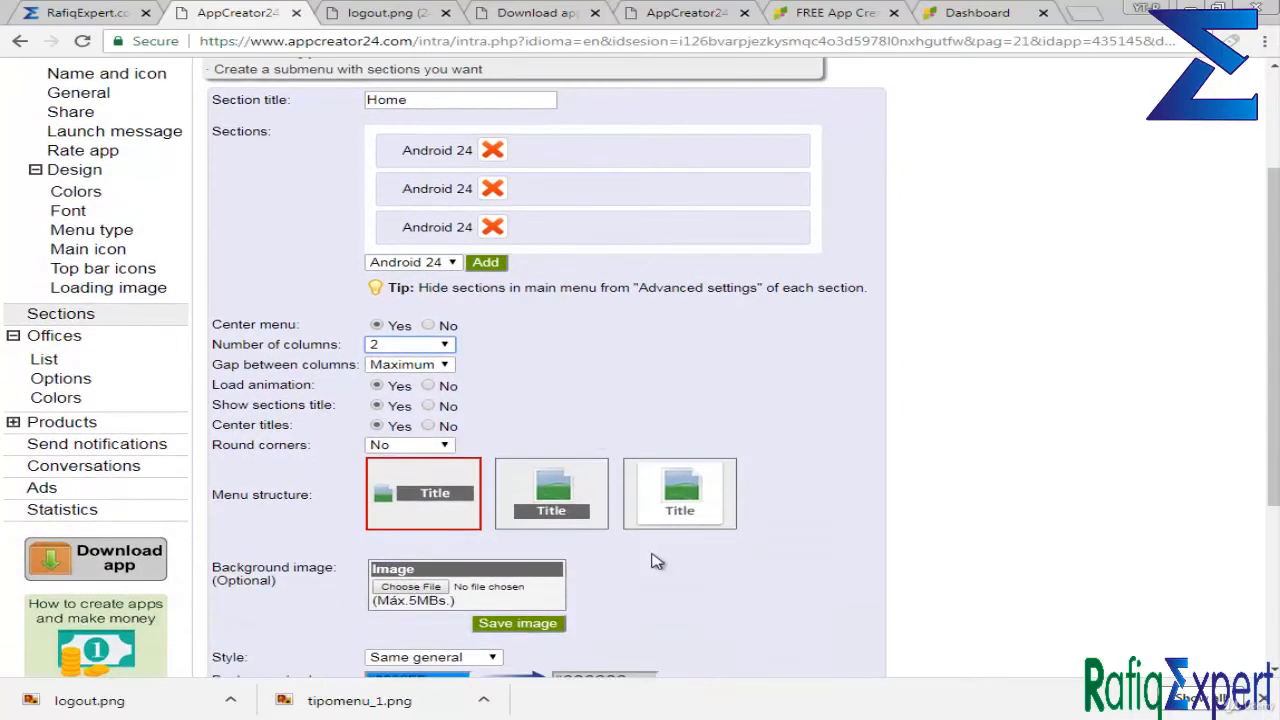
click(560, 512)
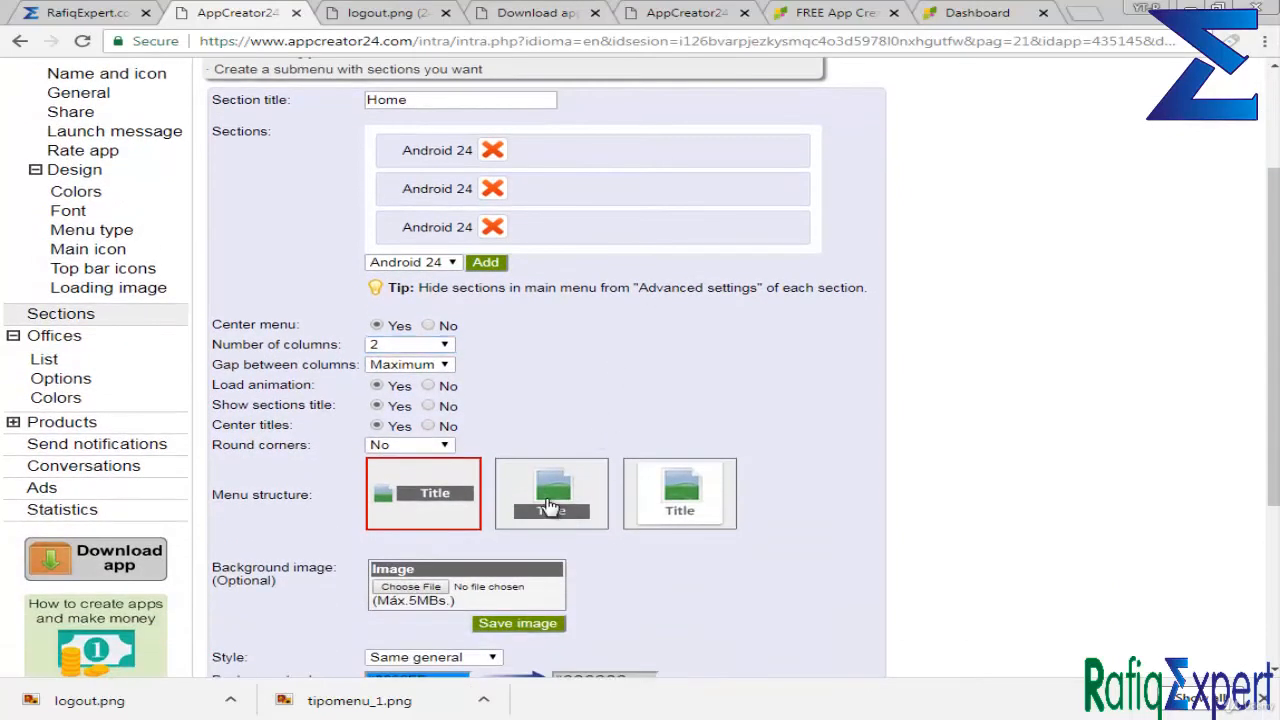
click(397, 347)
click(380, 360)
click(385, 346)
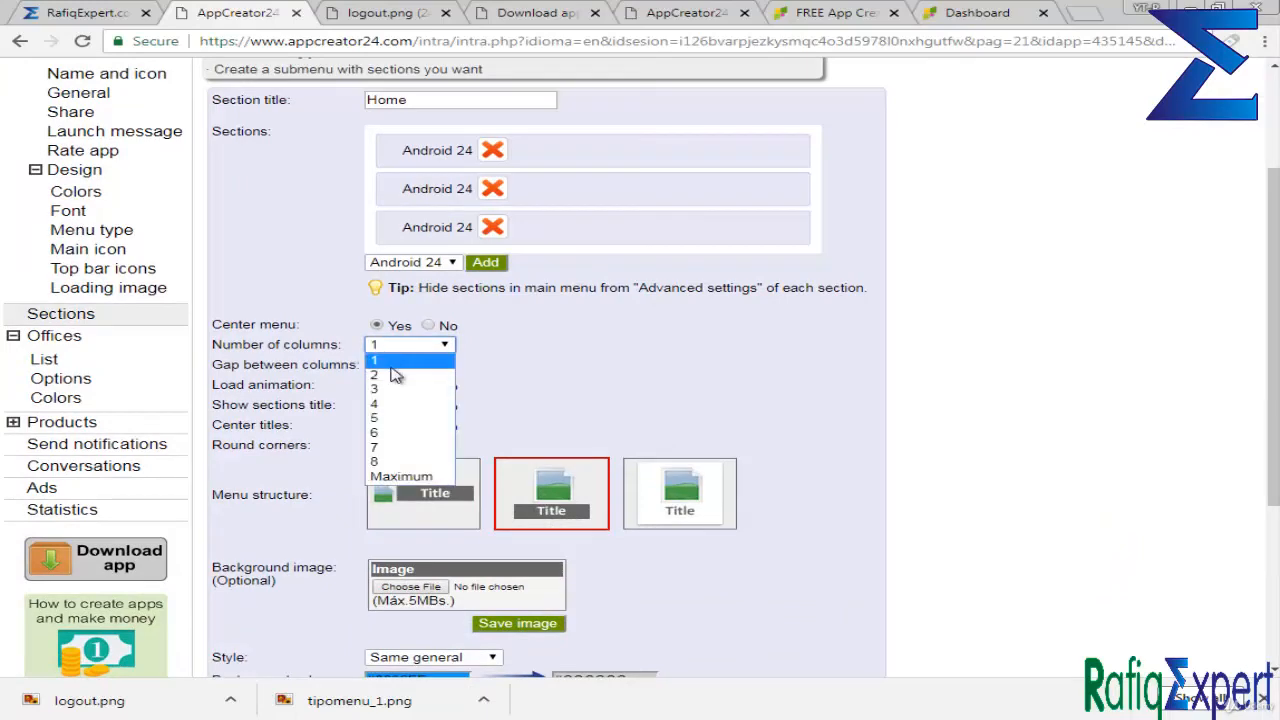
click(385, 376)
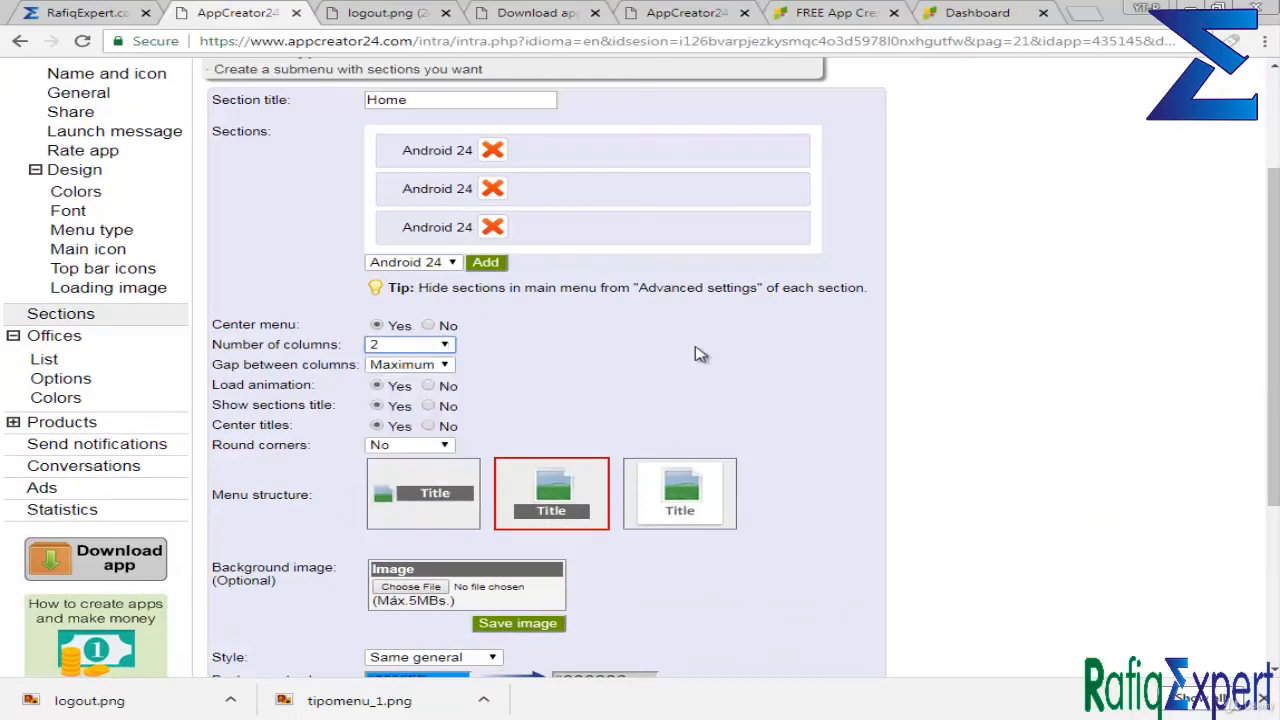
Try each of the three menu structures and settle on the one with the title bar below the image.
scroll(522, 318, down, 3)
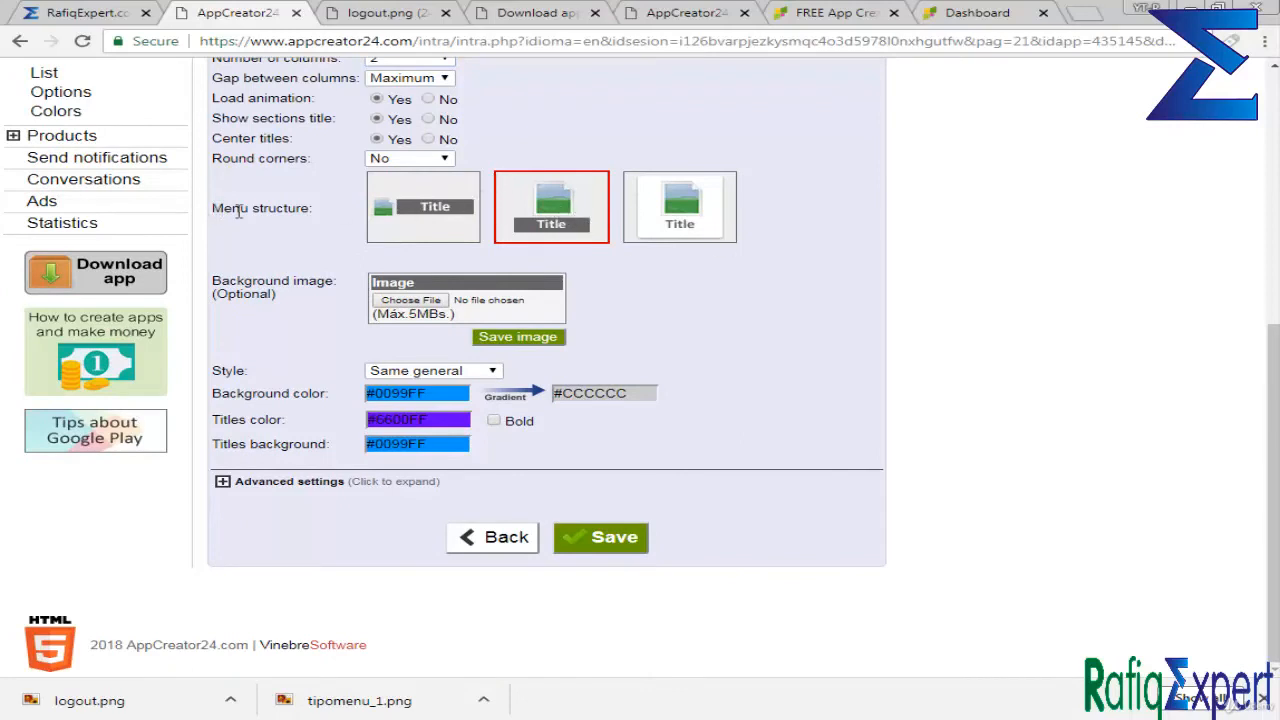
click(410, 220)
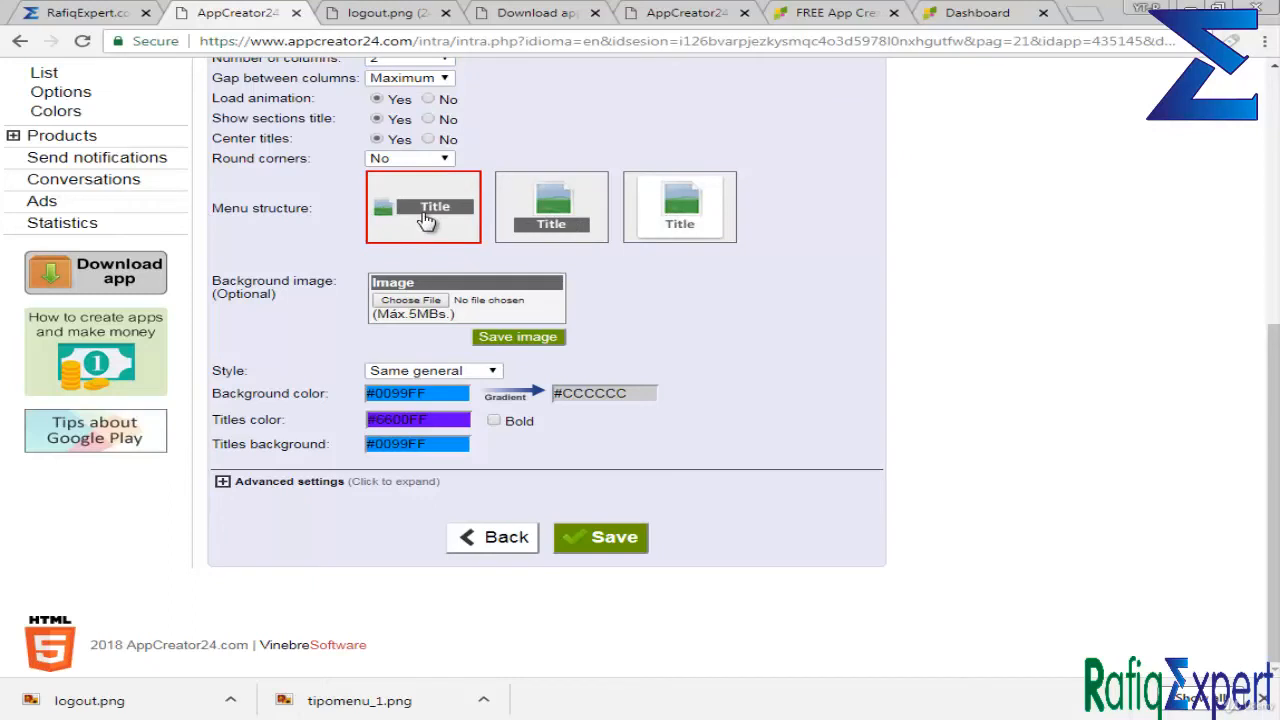
click(577, 227)
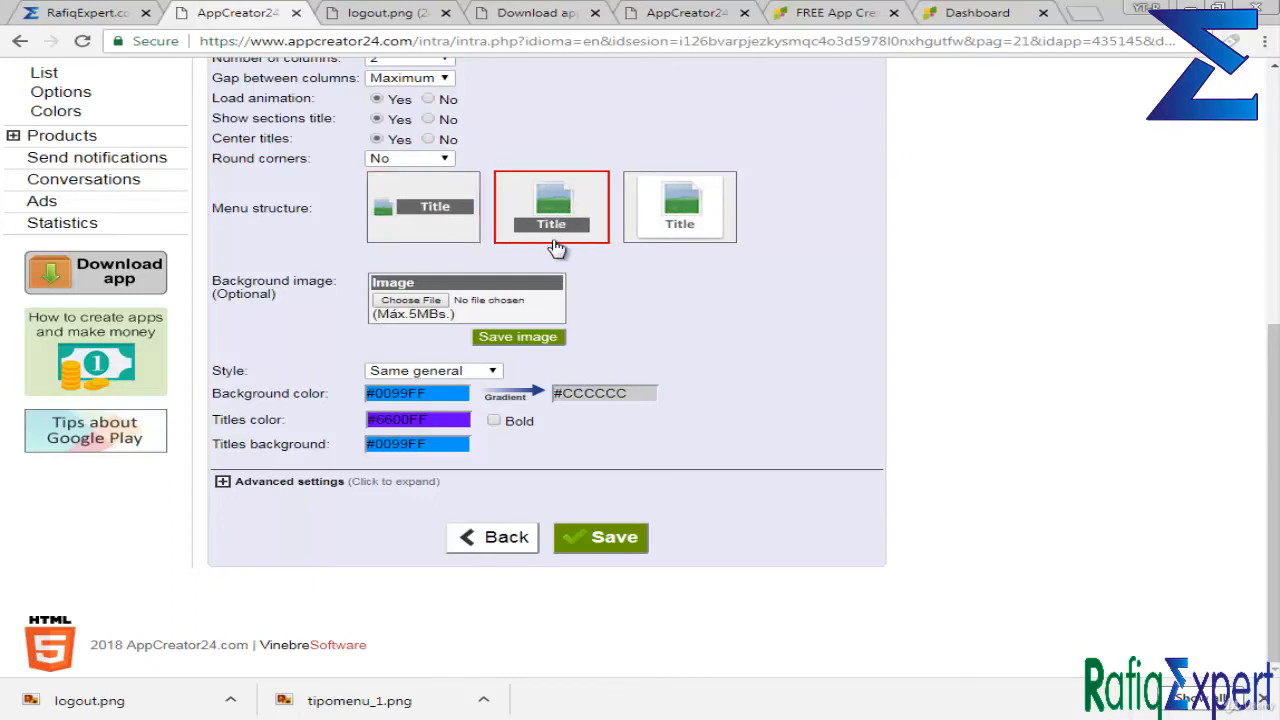
click(660, 238)
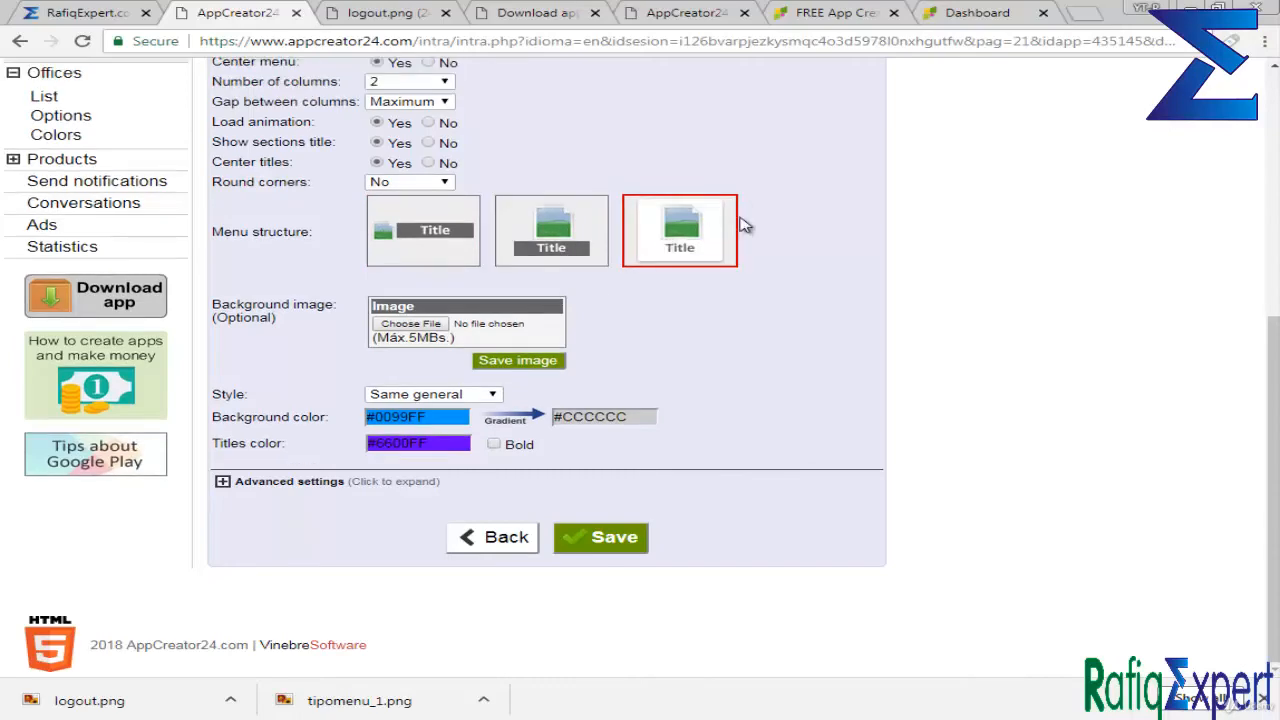
click(572, 242)
Expand the submenu's advanced settings and try to supply logout.png as its menu icon.
click(316, 481)
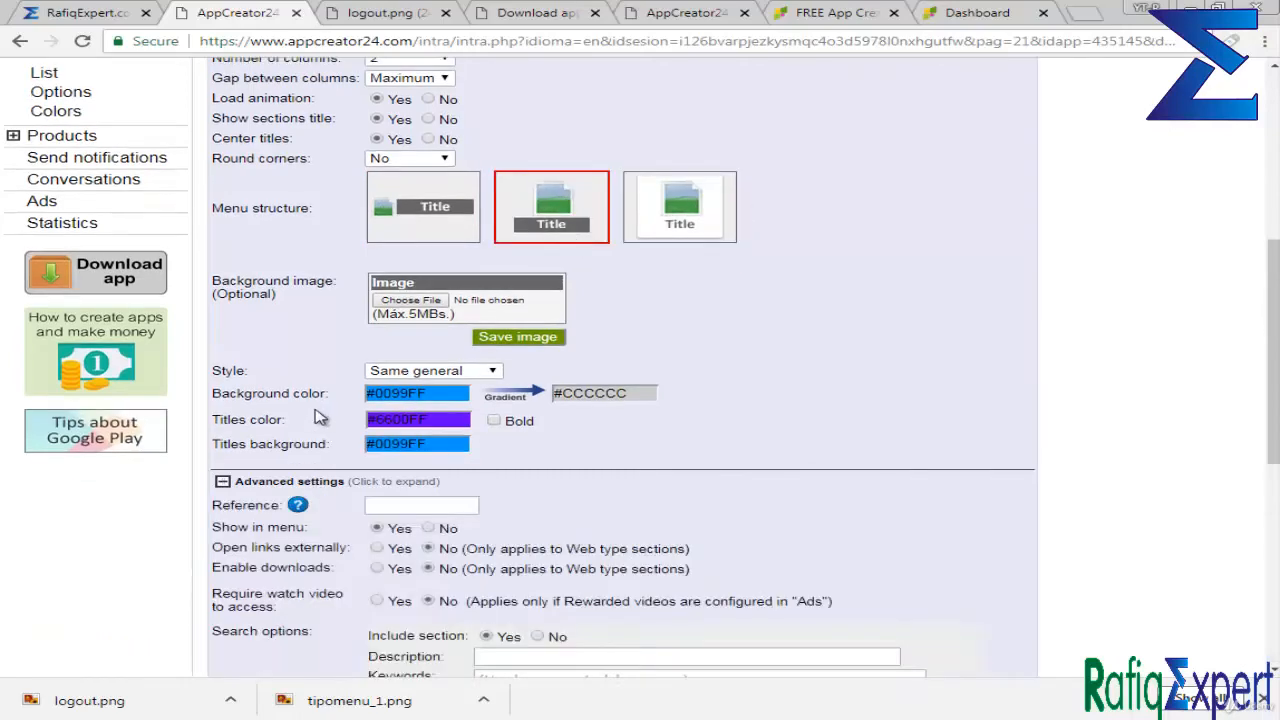
scroll(274, 437, down, 6)
drag(157, 708, 503, 443)
click(22, 41)
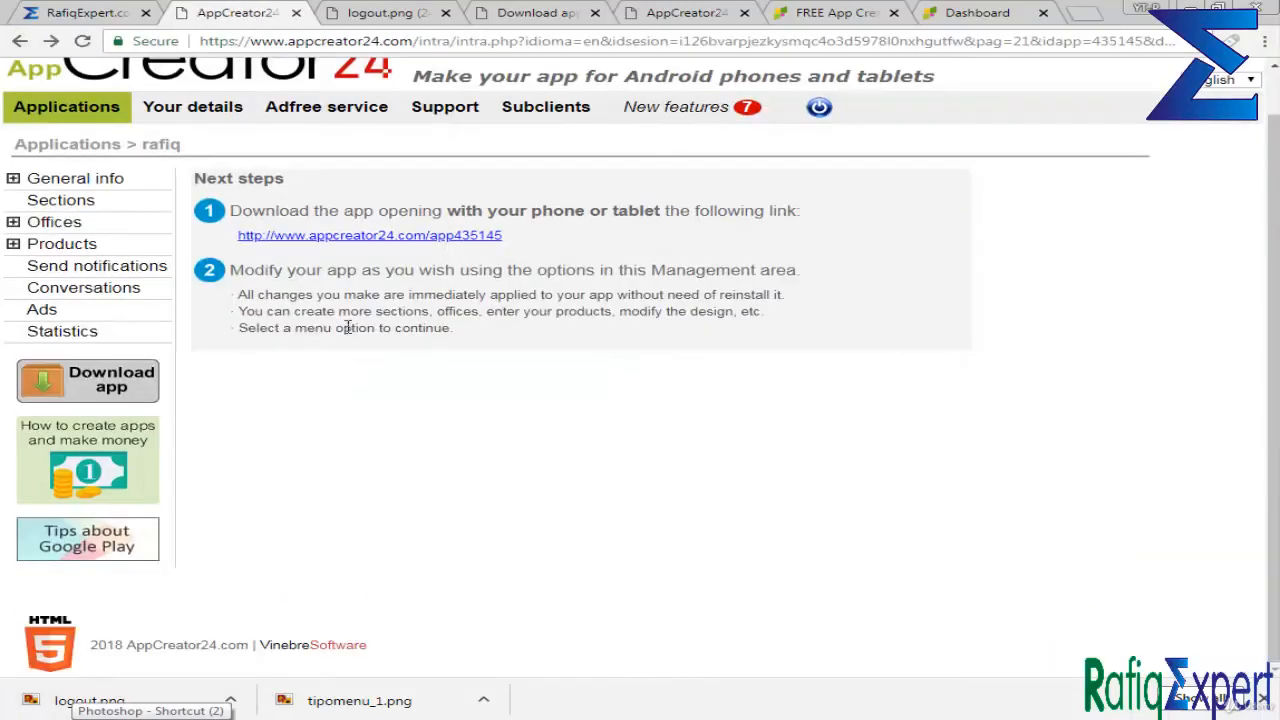
Go to the app's sections list and create a Submenu section titled Home.
click(84, 204)
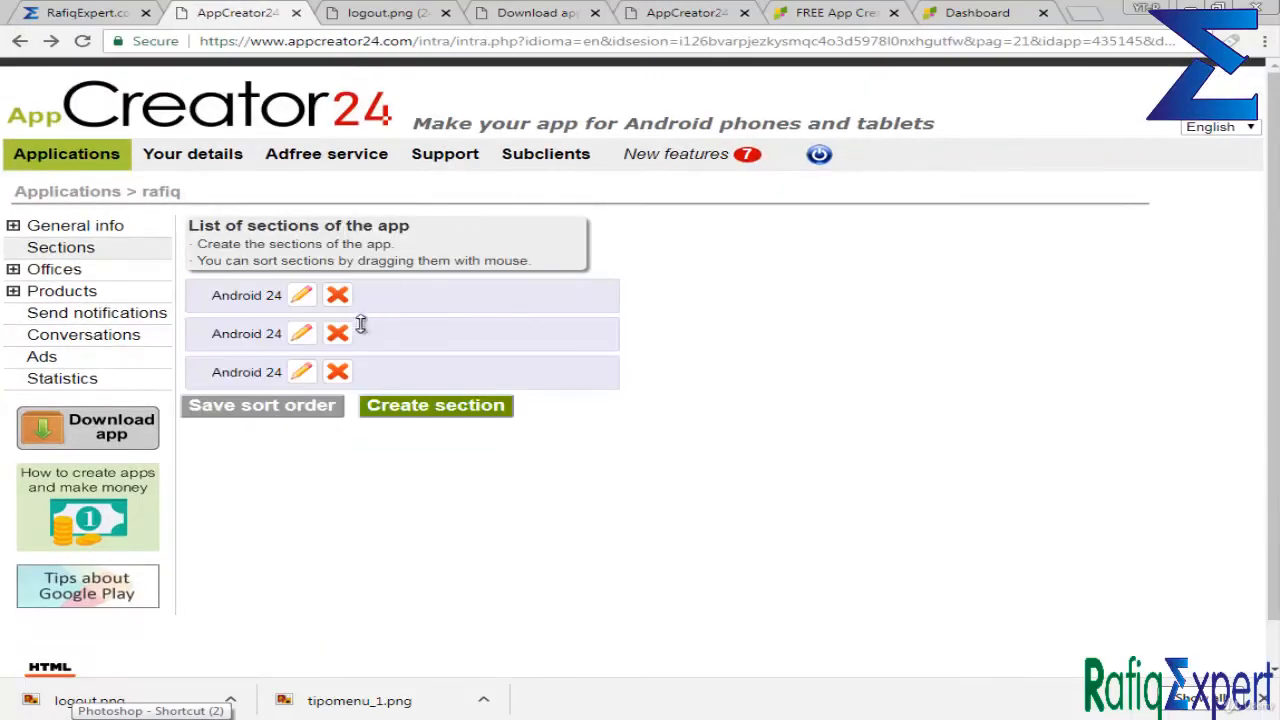
click(410, 410)
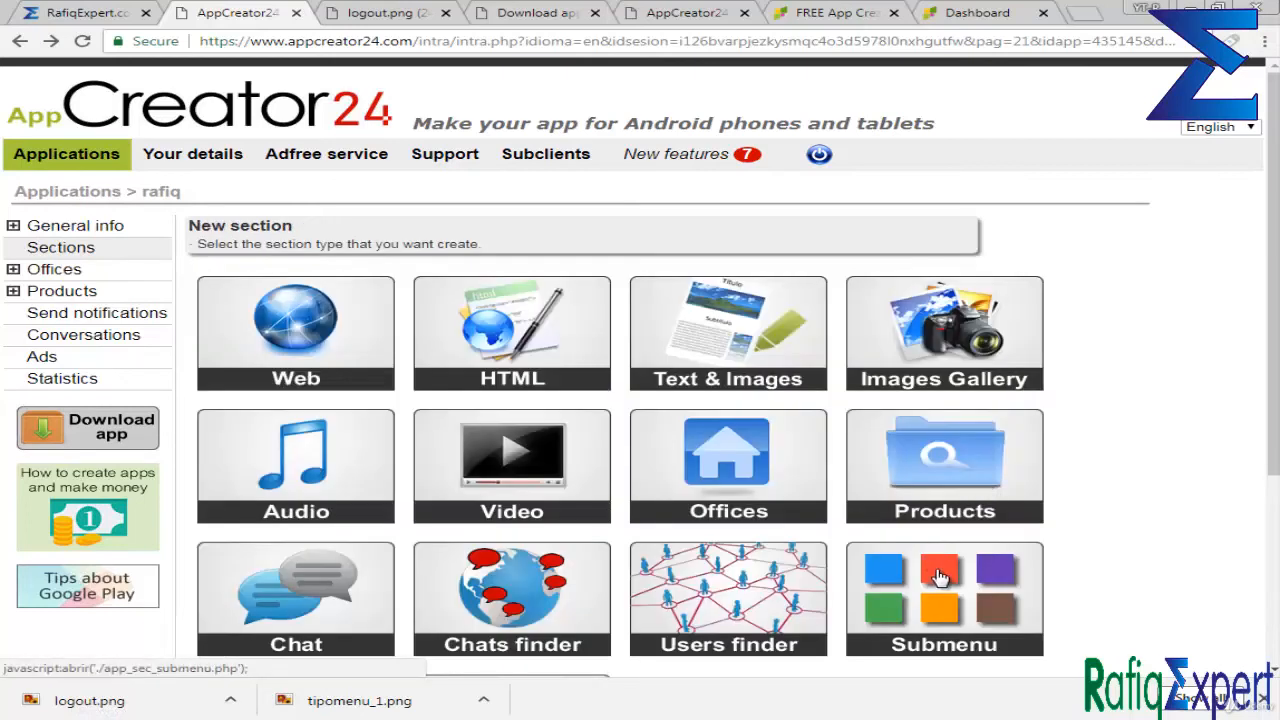
click(944, 585)
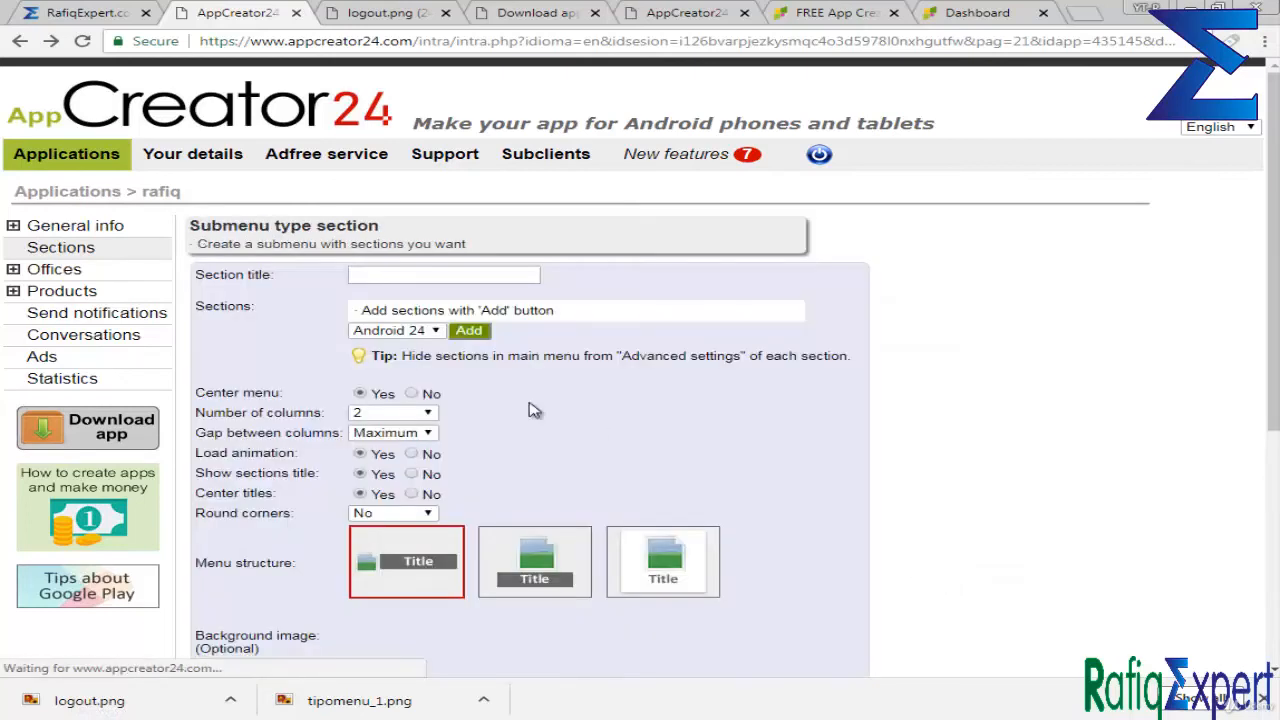
click(447, 274)
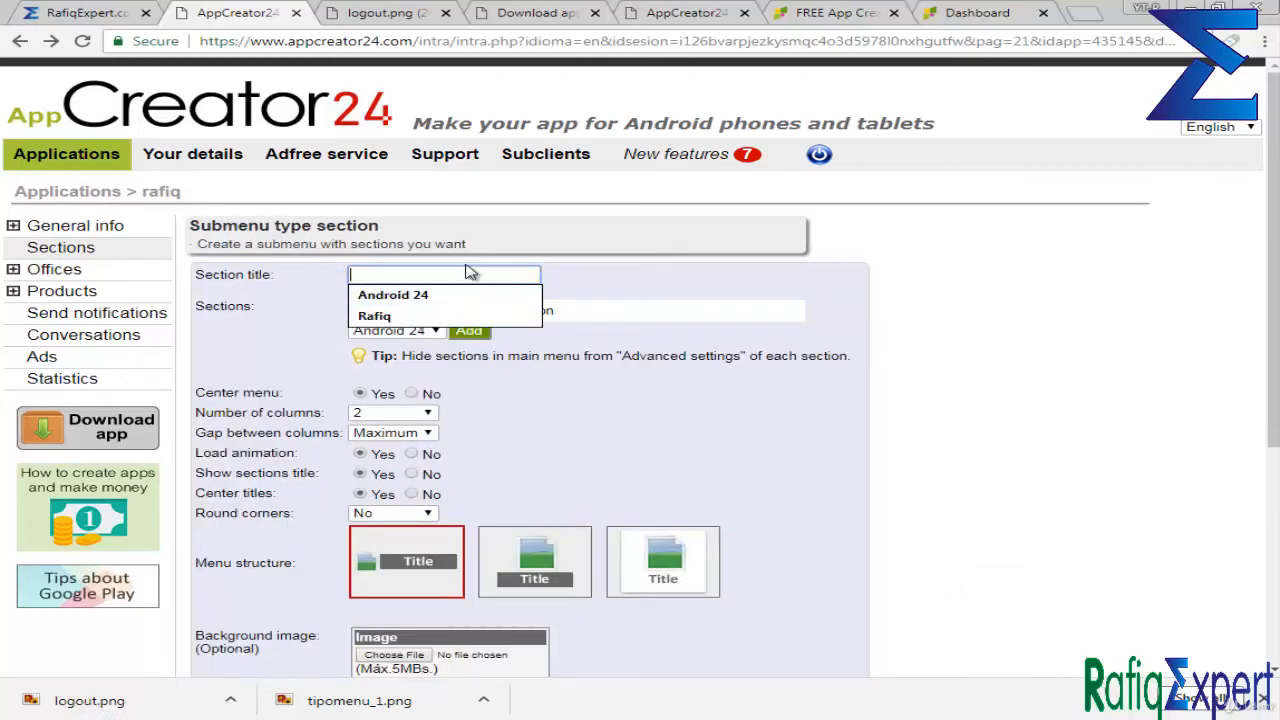
text(Home)
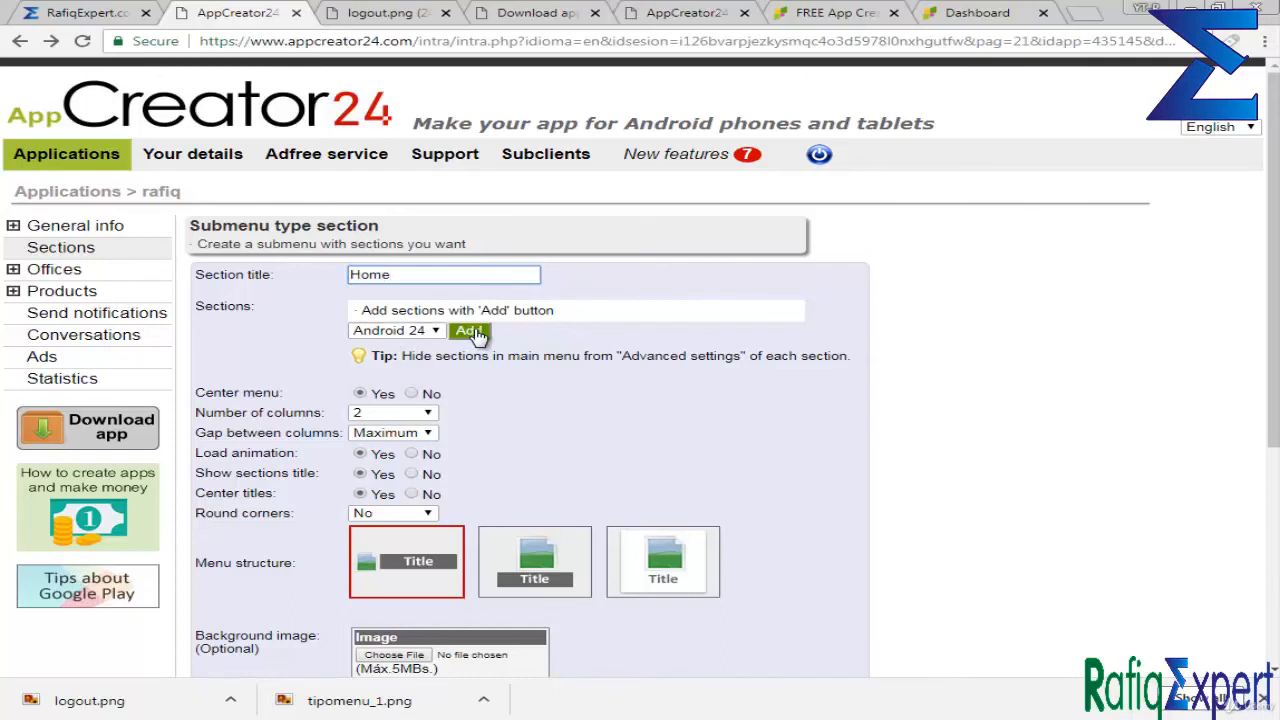
Add the three Android 24 sections to the submenu and choose the menu structure with the title bar below the image.
click(468, 330)
click(398, 360)
click(424, 398)
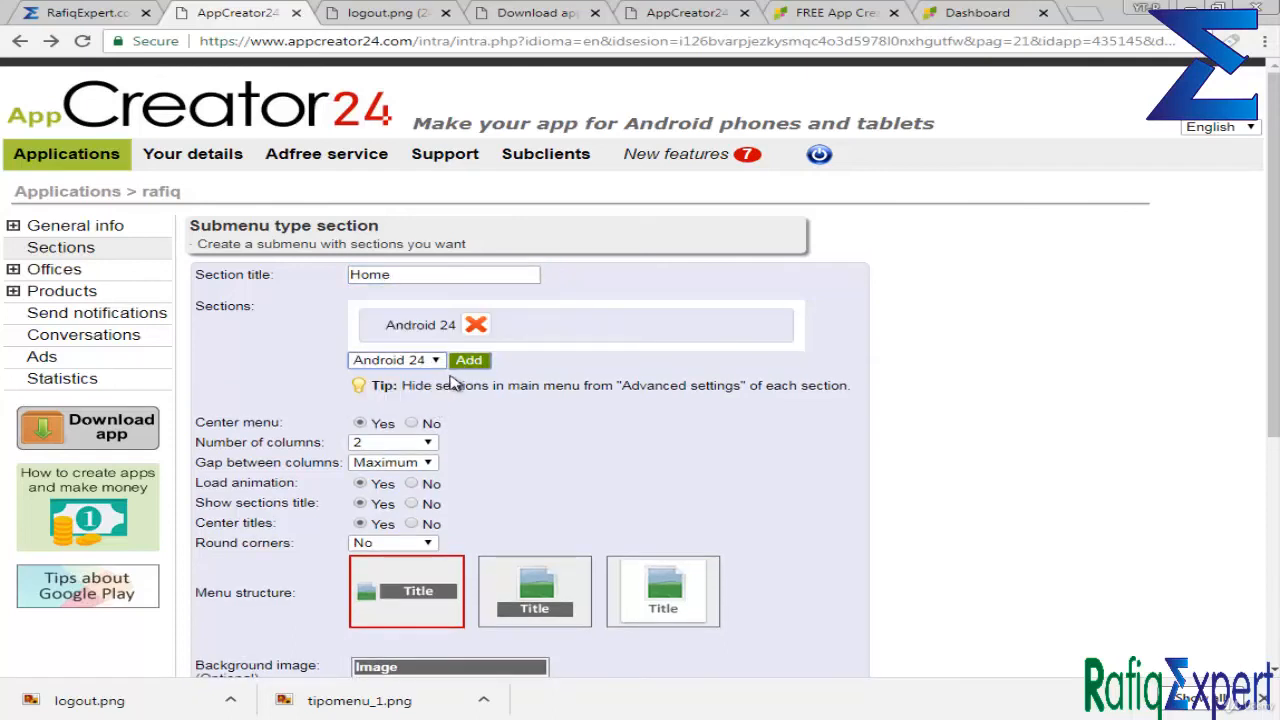
click(462, 362)
click(426, 402)
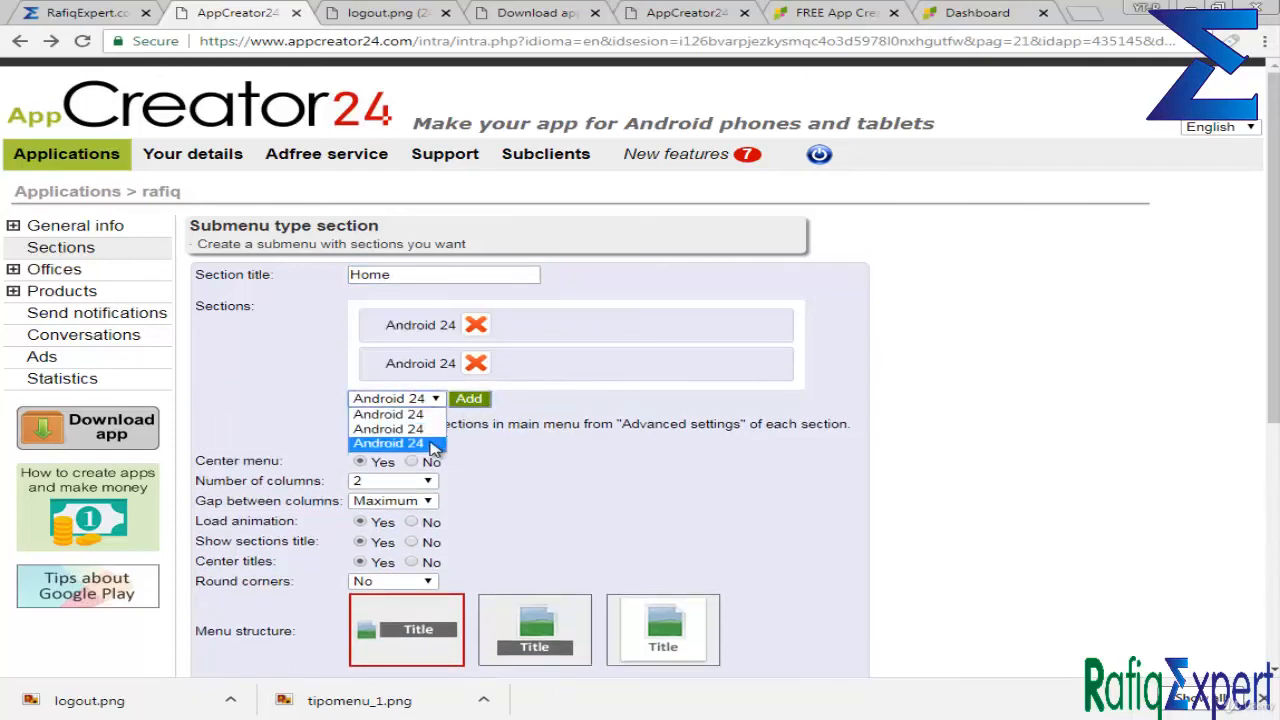
click(432, 444)
click(470, 399)
scroll(480, 420, down, 3)
click(505, 412)
Supply logout.png as the submenu's menu icon in its advanced settings and save the section.
scroll(420, 430, down, 2)
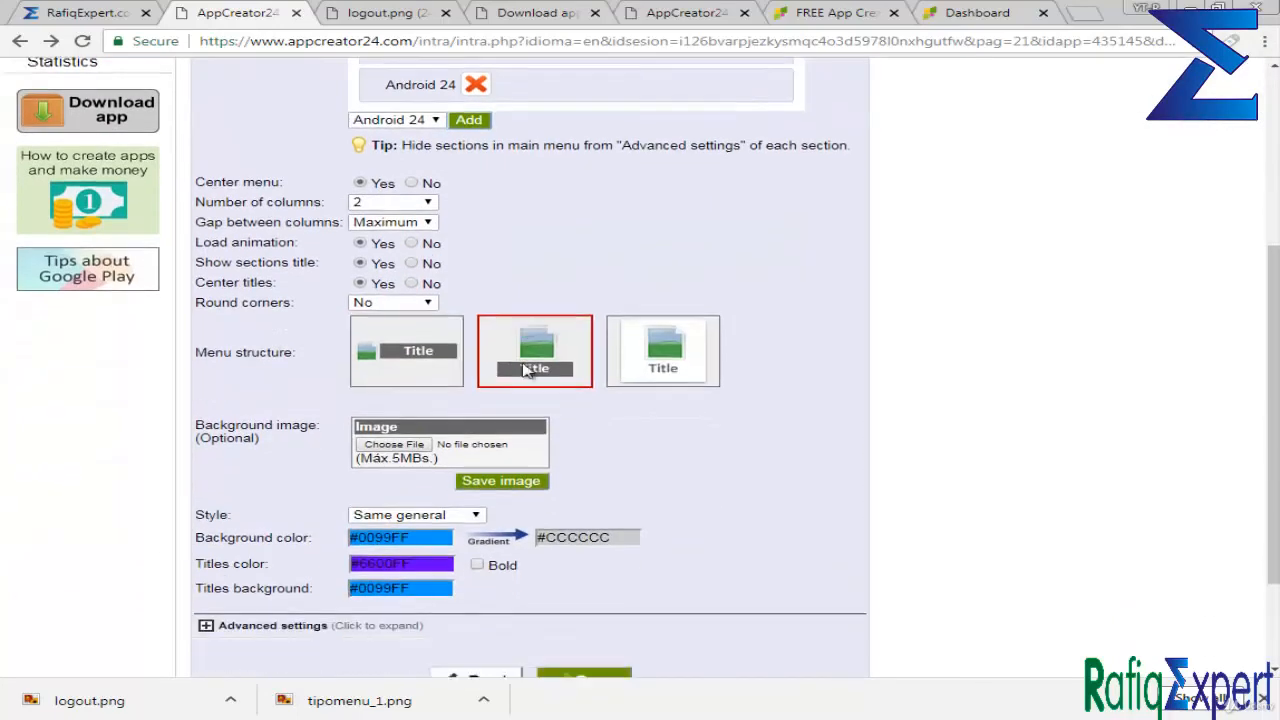
scroll(335, 437, down, 5)
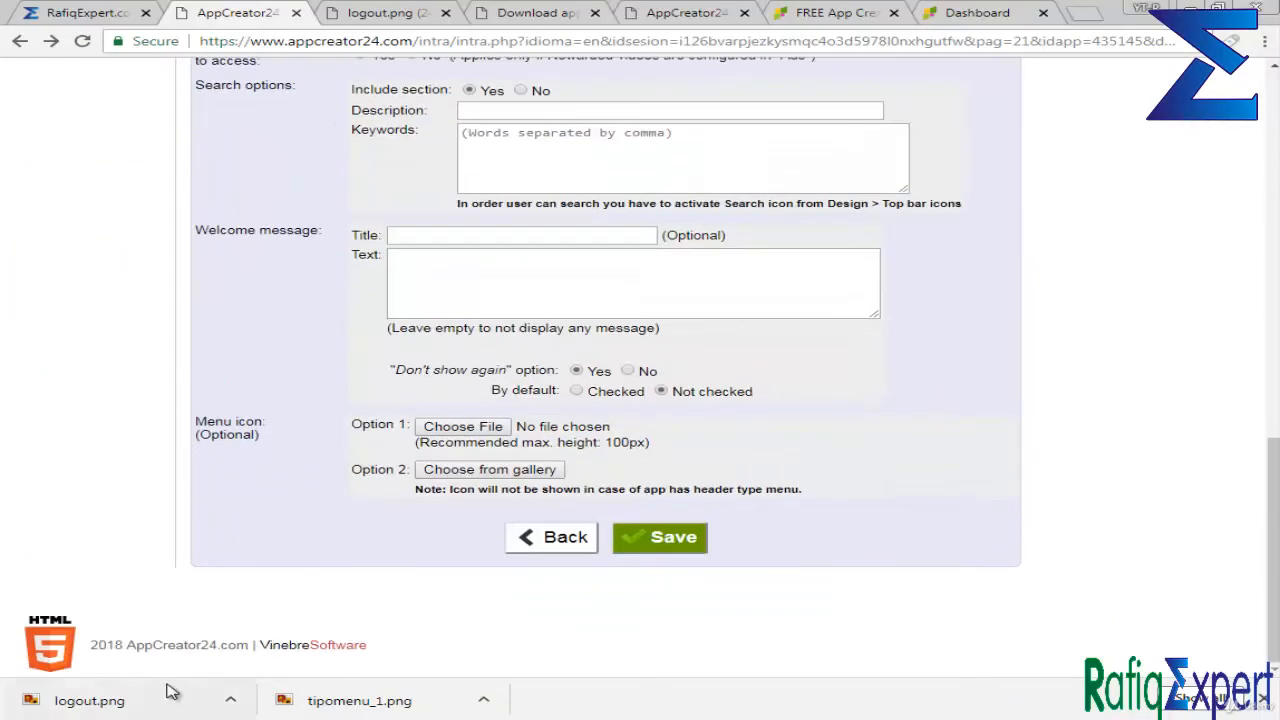
drag(170, 690, 430, 424)
click(645, 537)
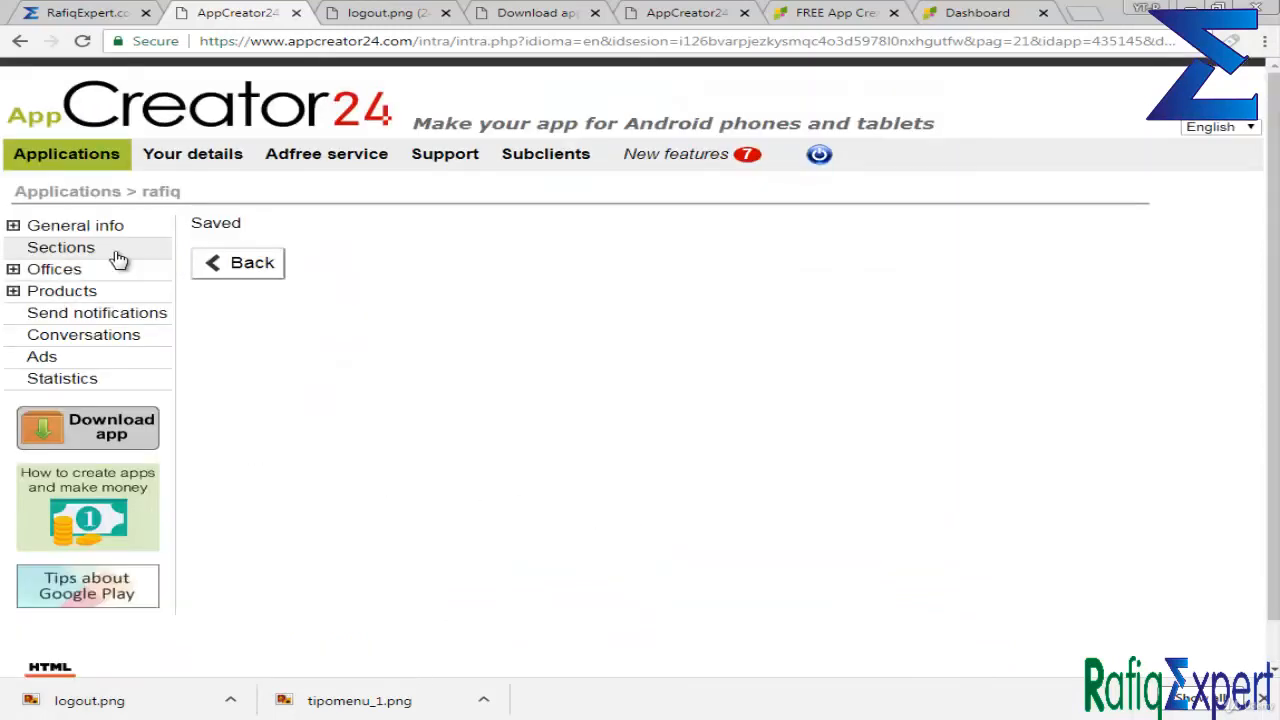
Move the Home section to the top of the sections list and save the sort order.
click(112, 250)
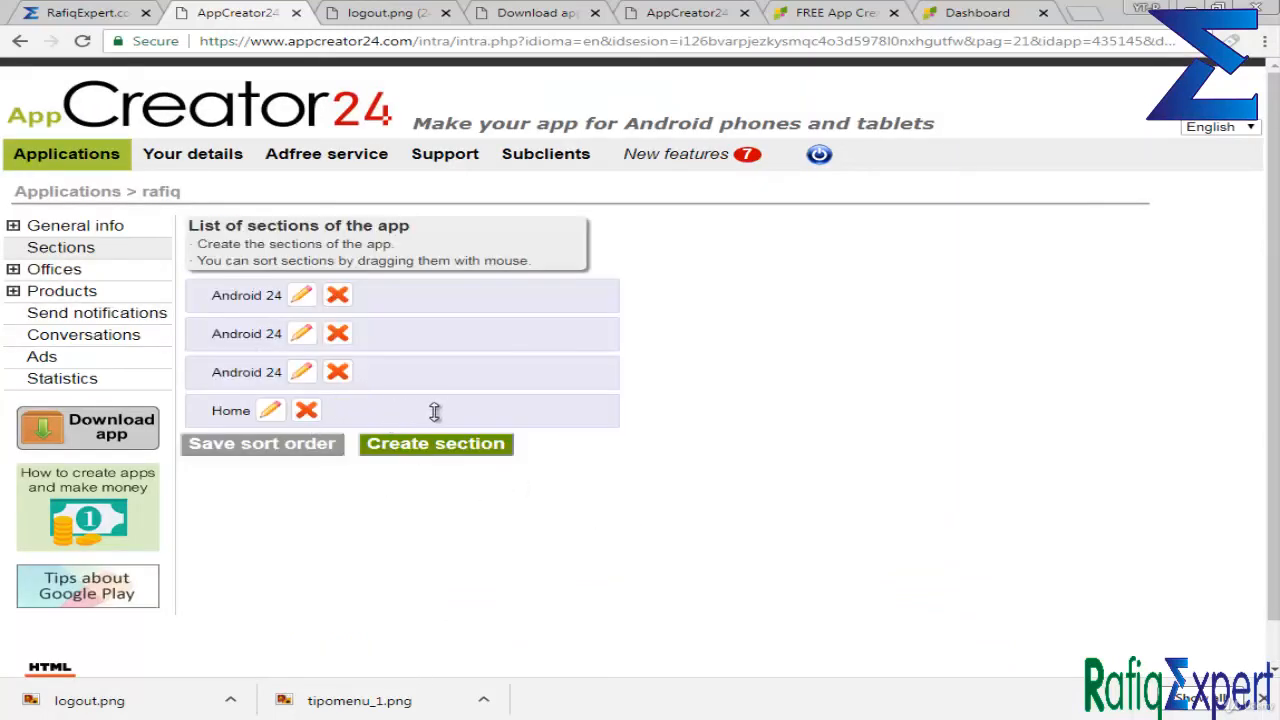
drag(384, 410, 398, 294)
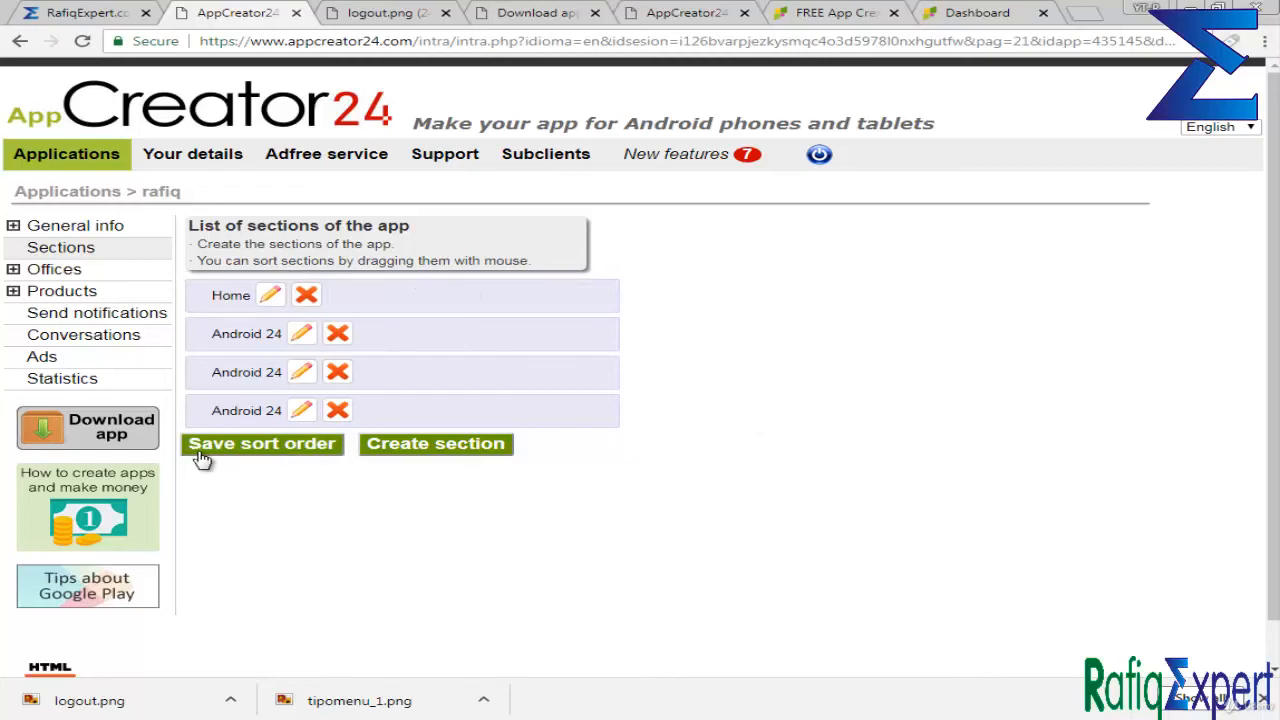
click(240, 460)
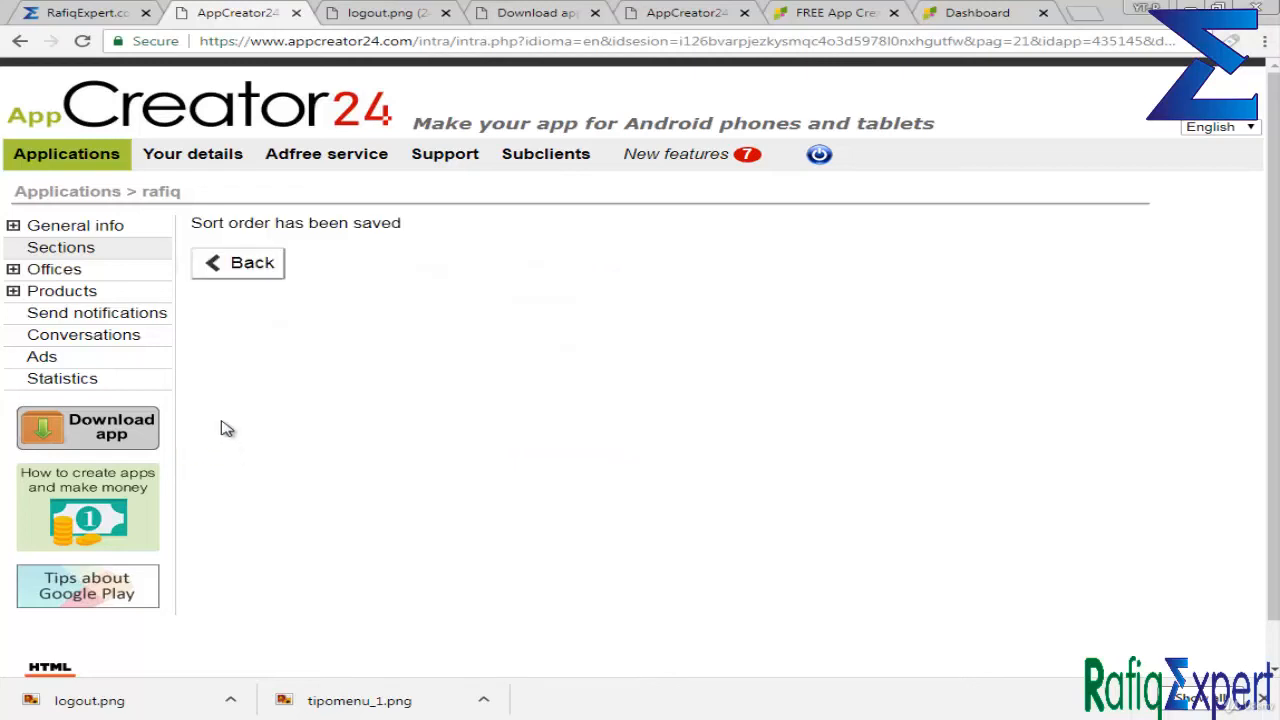
click(89, 254)
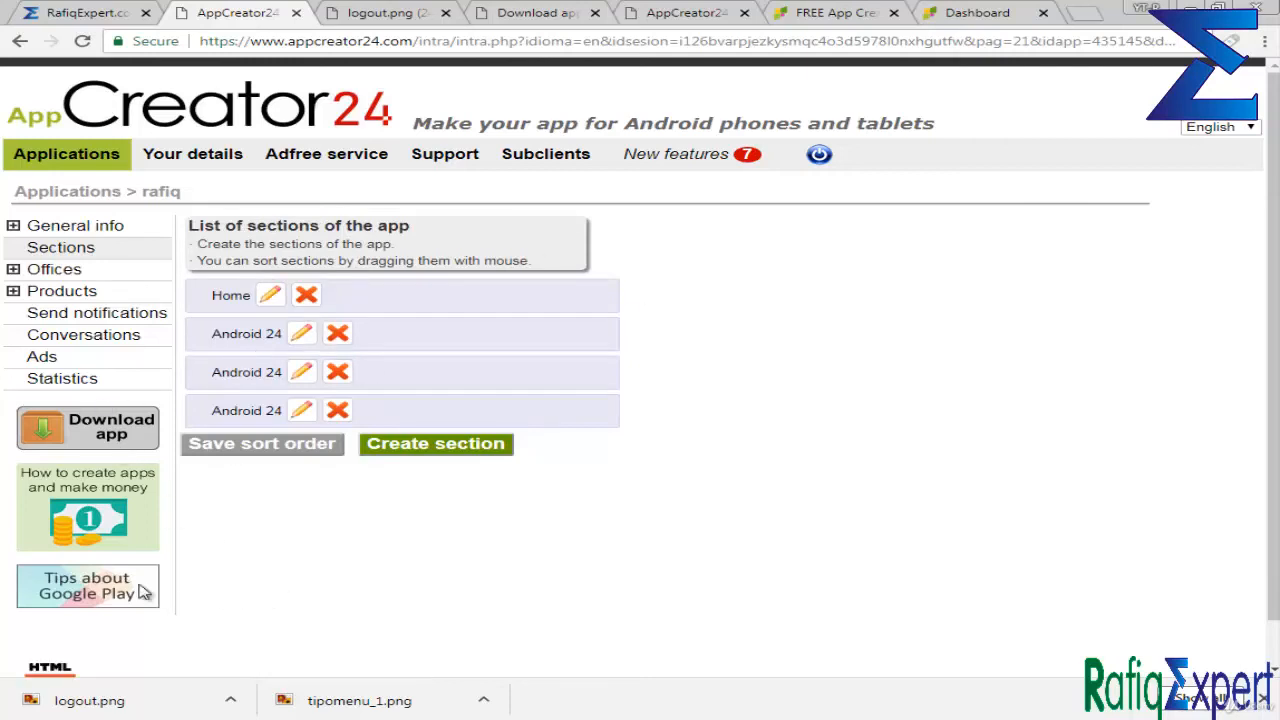
Open the app's download page and read the tips for sharing the application.
scroll(62, 420, down, 1)
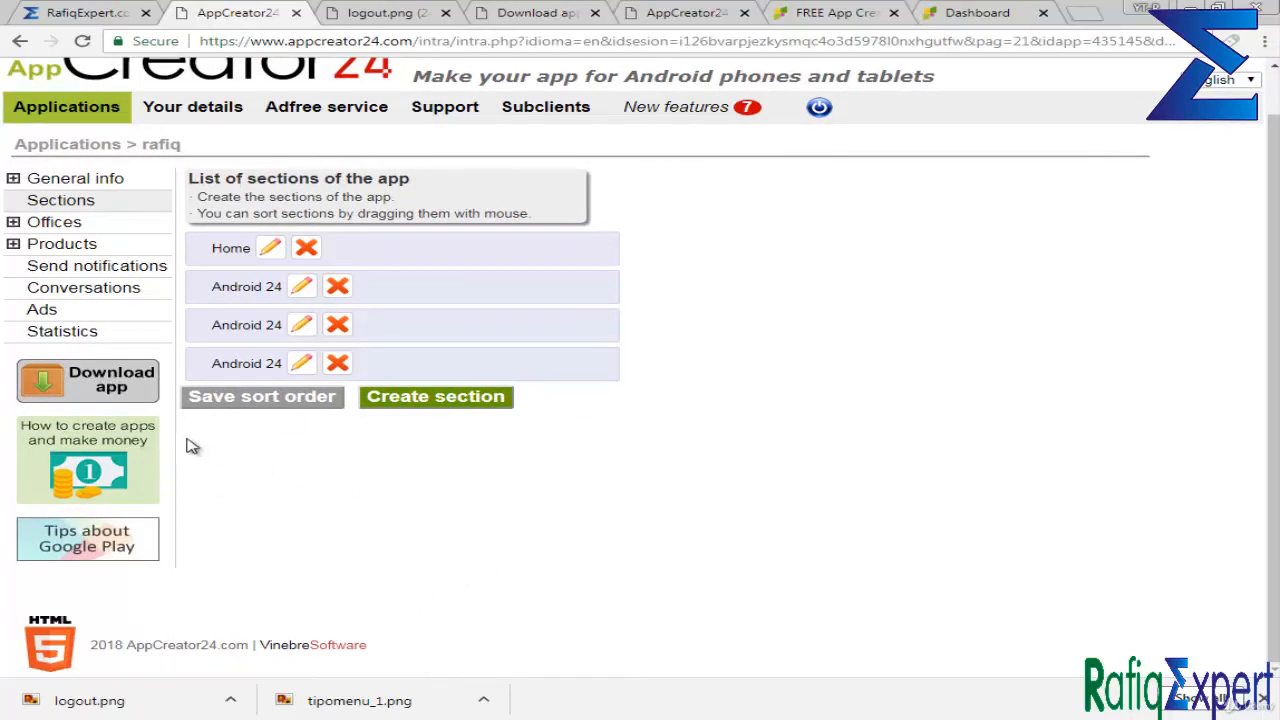
click(100, 383)
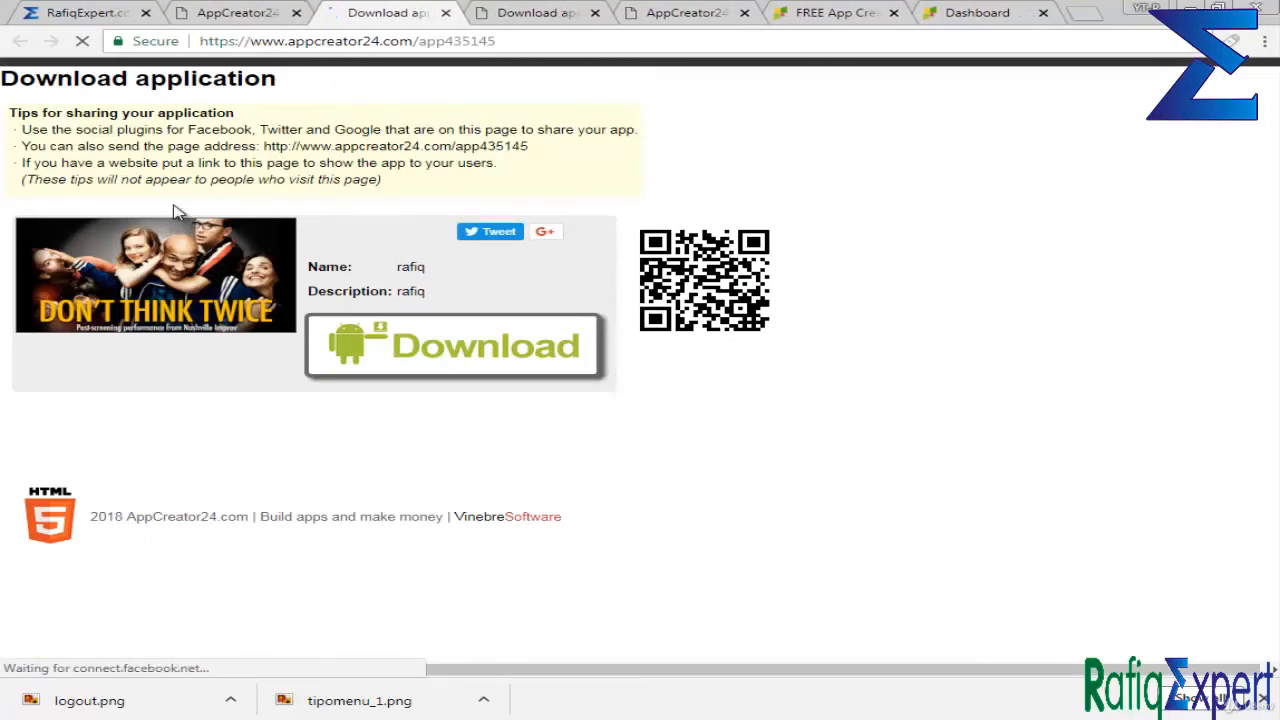
drag(70, 115, 284, 150)
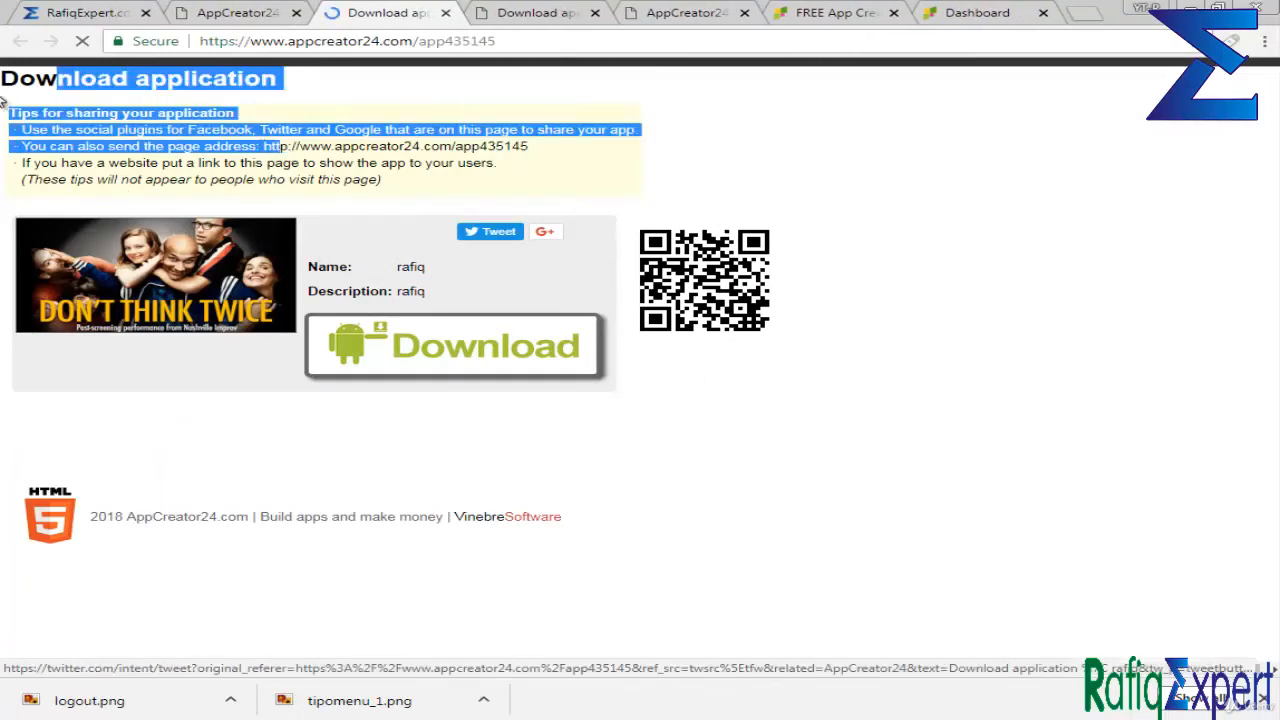
drag(3, 84, 156, 114)
click(115, 119)
drag(11, 114, 168, 149)
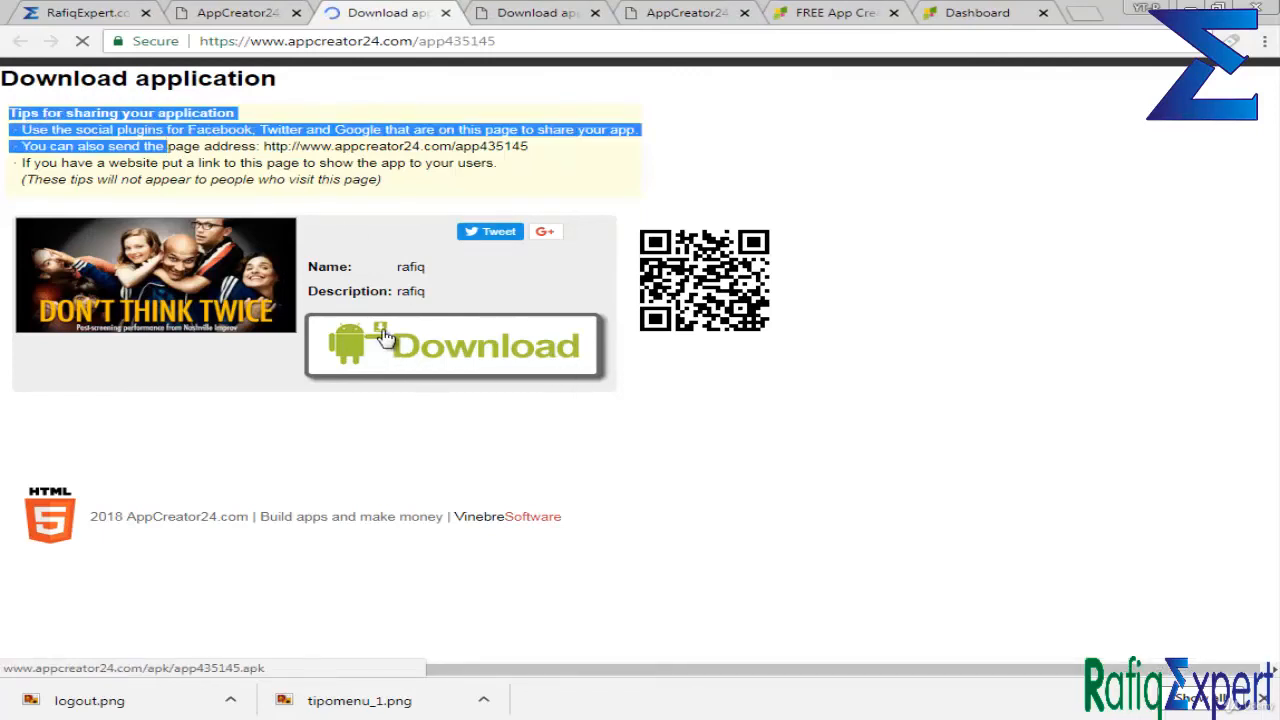
Look over the QR code on the app's download page and download the app's APK file.
drag(722, 267, 750, 190)
drag(722, 262, 768, 202)
drag(606, 286, 743, 225)
click(824, 397)
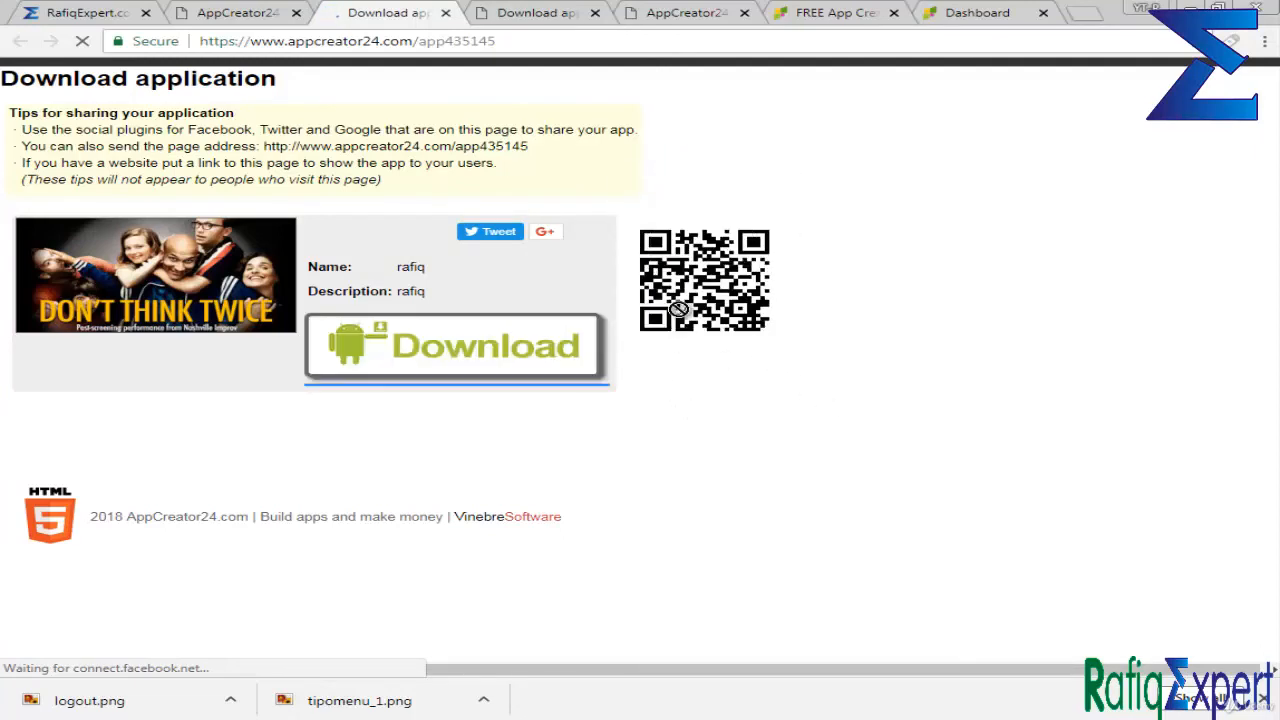
drag(680, 303, 764, 264)
drag(702, 298, 802, 222)
drag(698, 325, 834, 236)
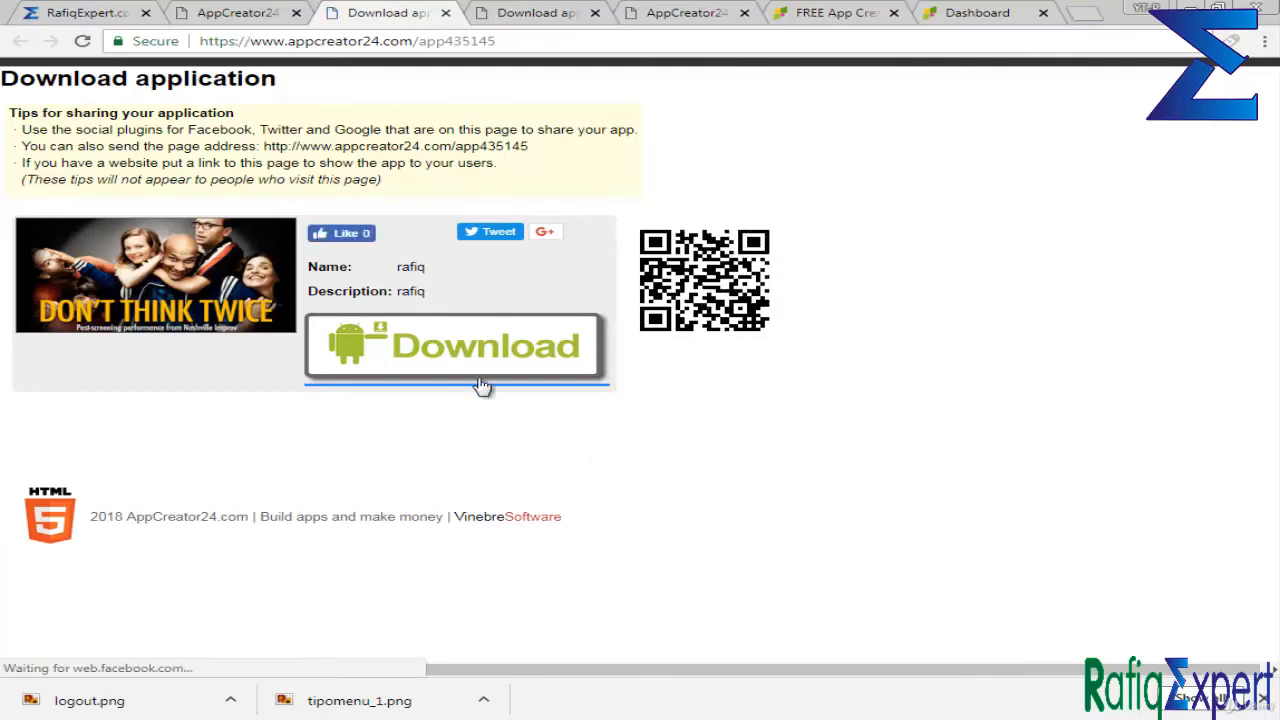
click(470, 358)
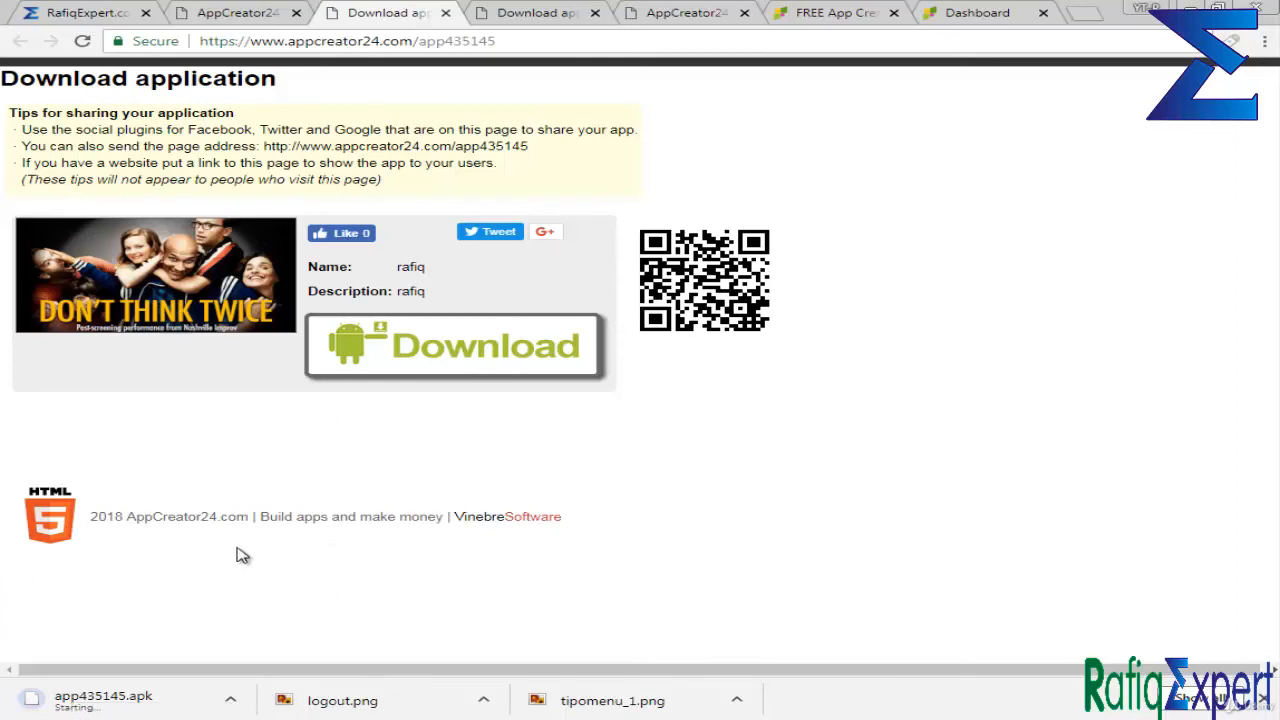
Switch to the AppsGeyser dashboard and begin a new app, choosing education or fun as its purpose.
click(822, 10)
click(960, 12)
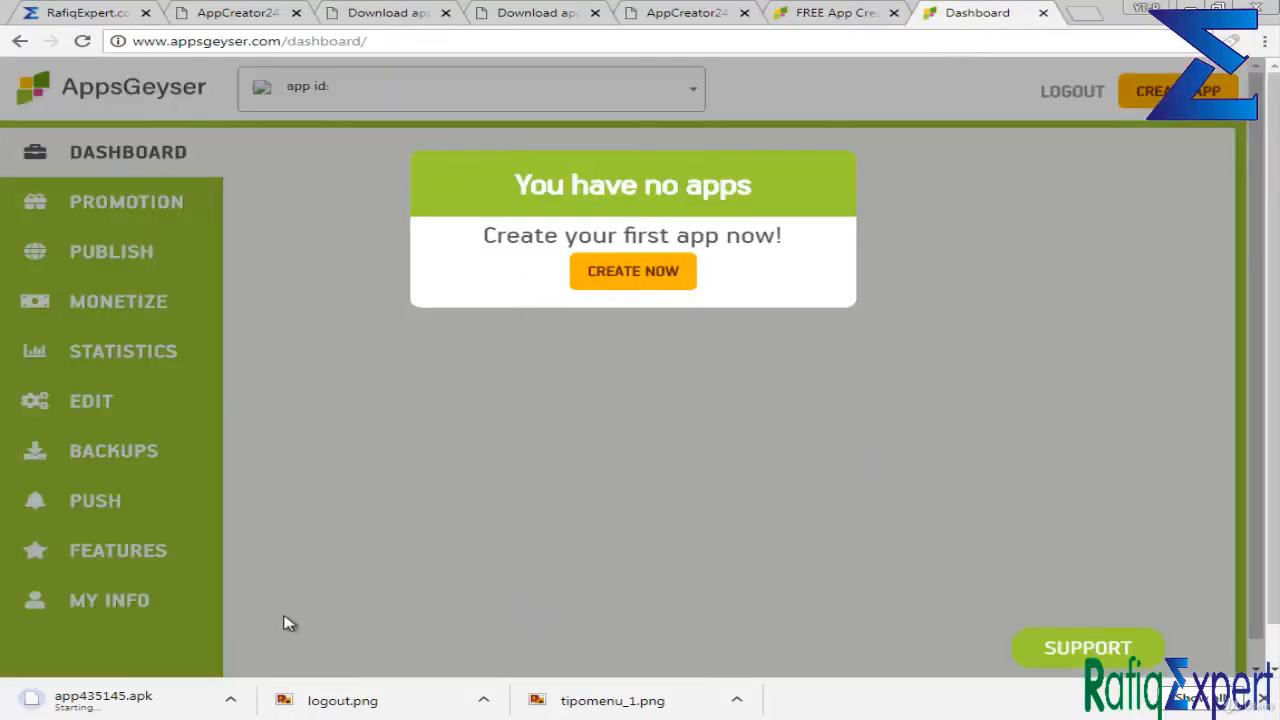
click(634, 278)
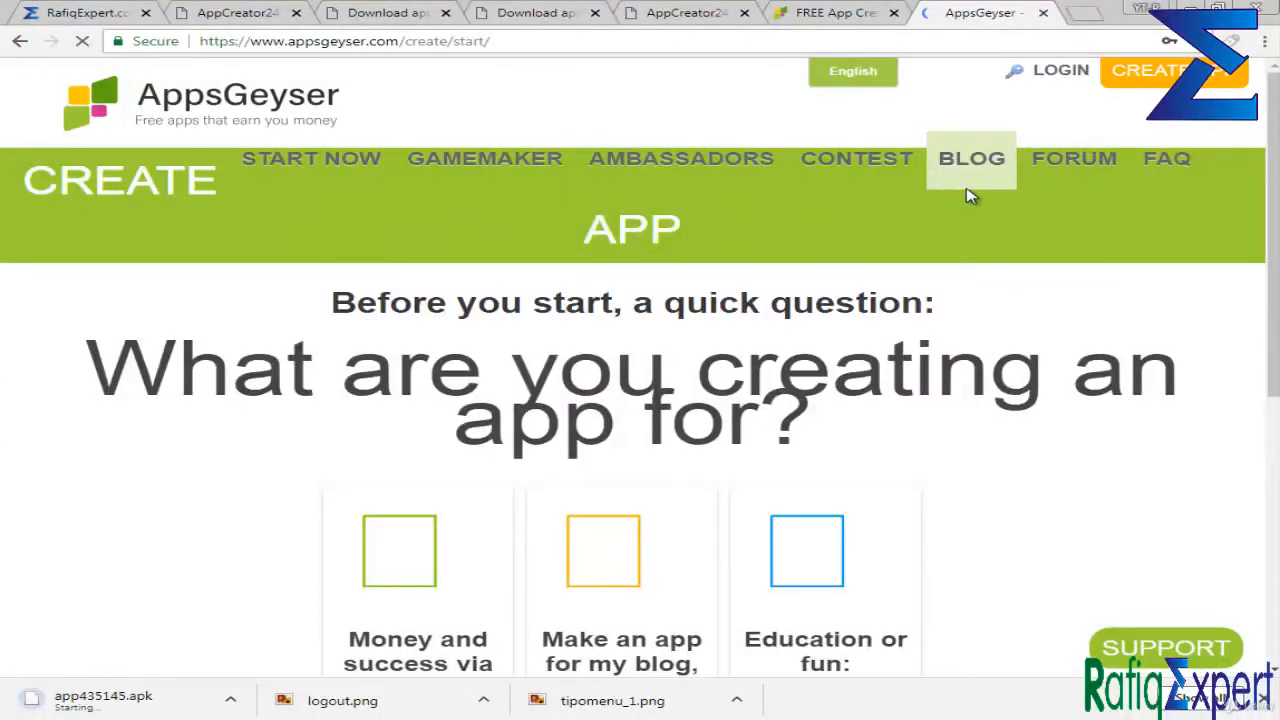
scroll(391, 394, down, 3)
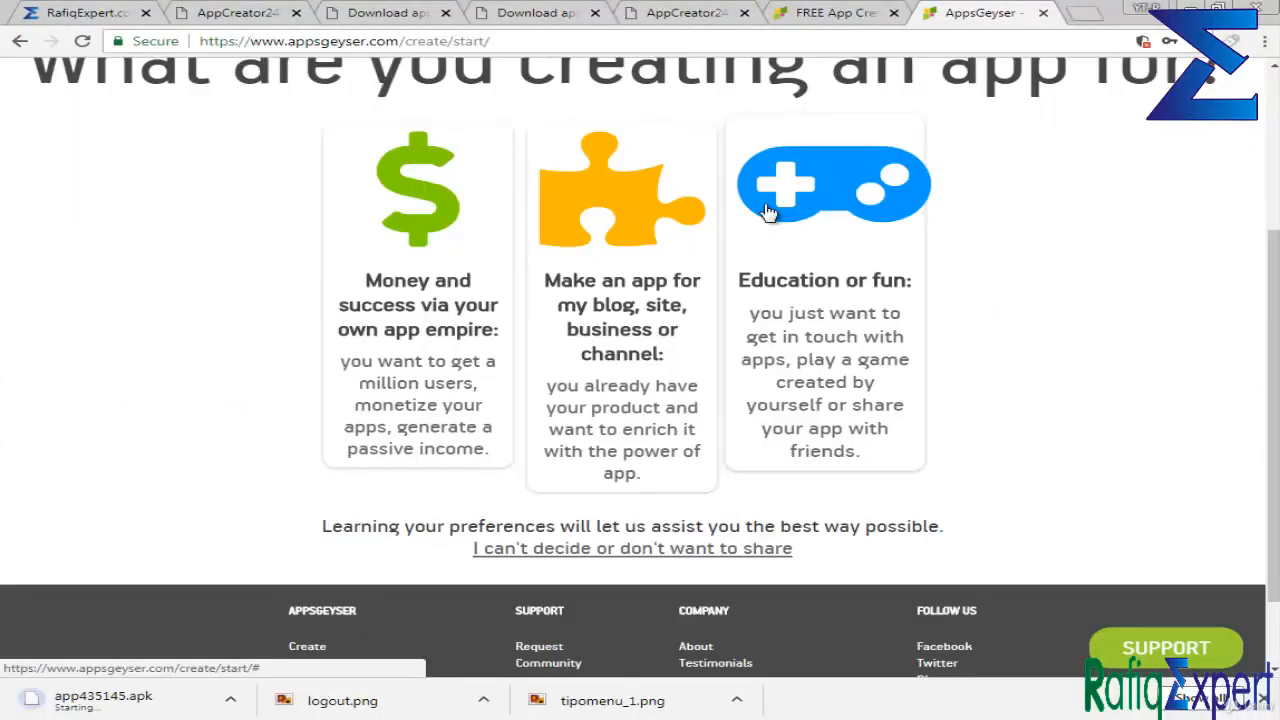
click(768, 213)
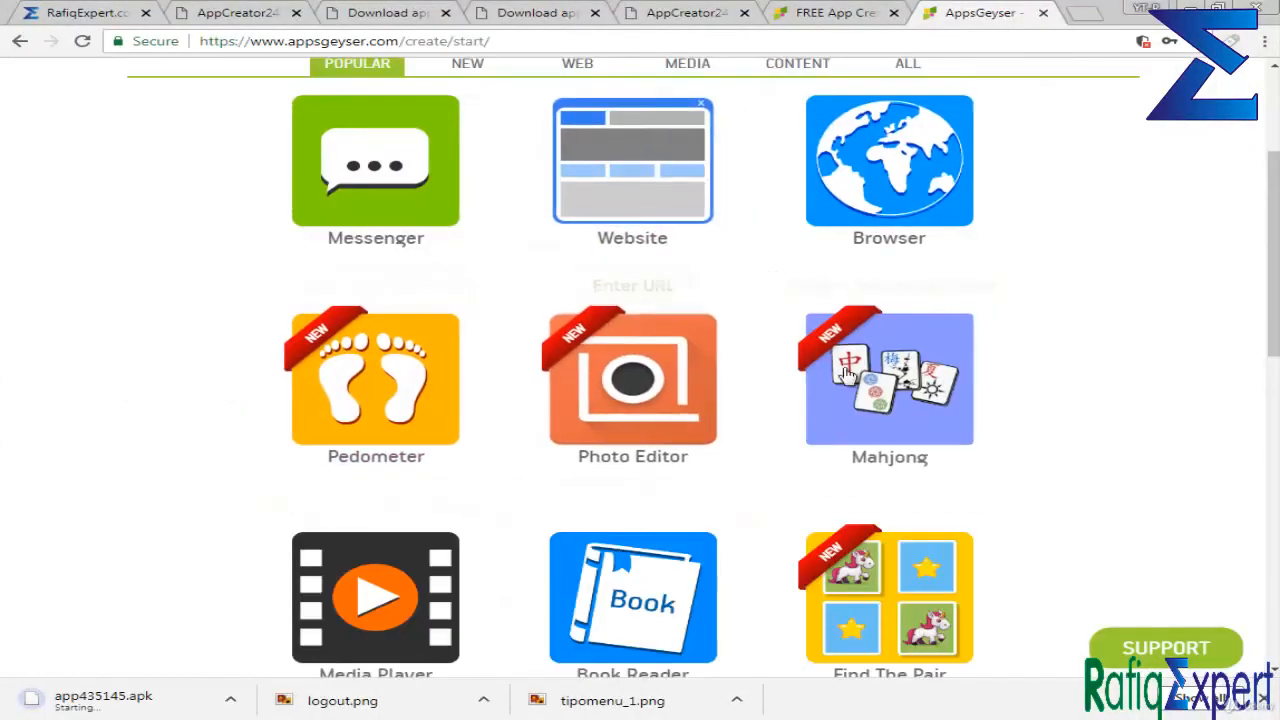
Browse the popular app templates, from Messenger and Website down to Fidget Spinner.
scroll(765, 377, up, 2)
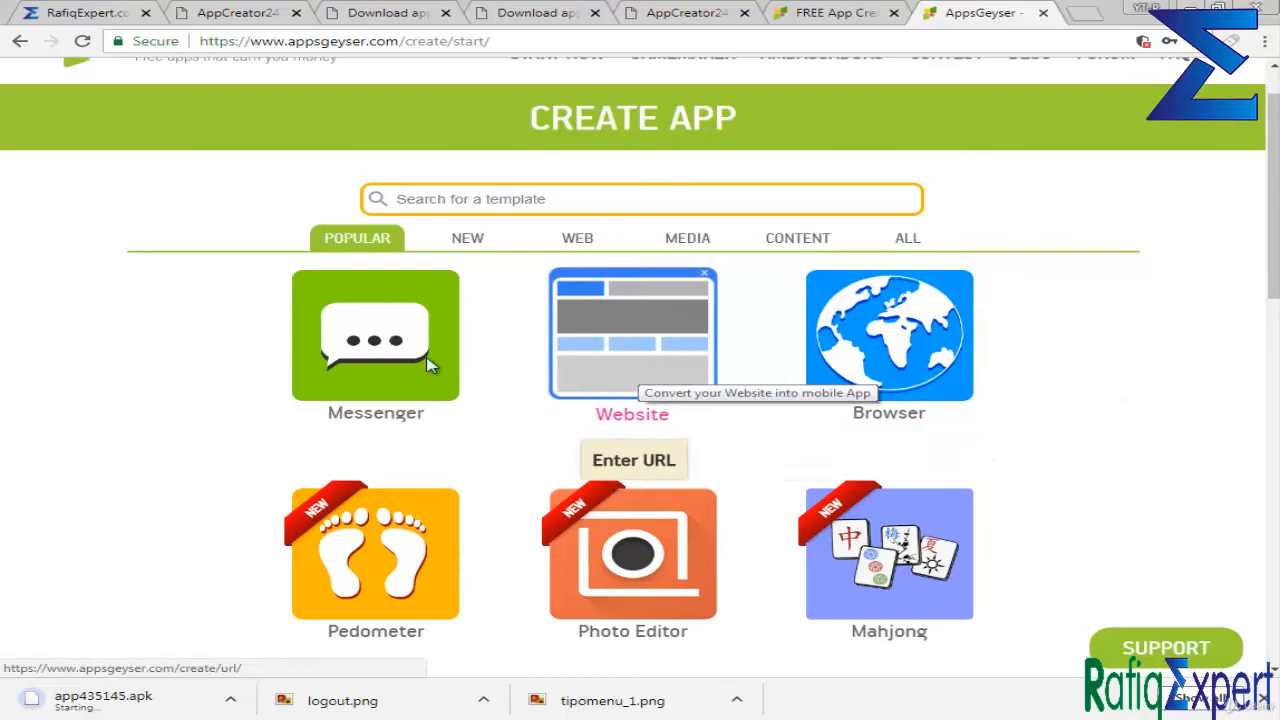
scroll(440, 275, down, 5)
scroll(440, 275, up, 3)
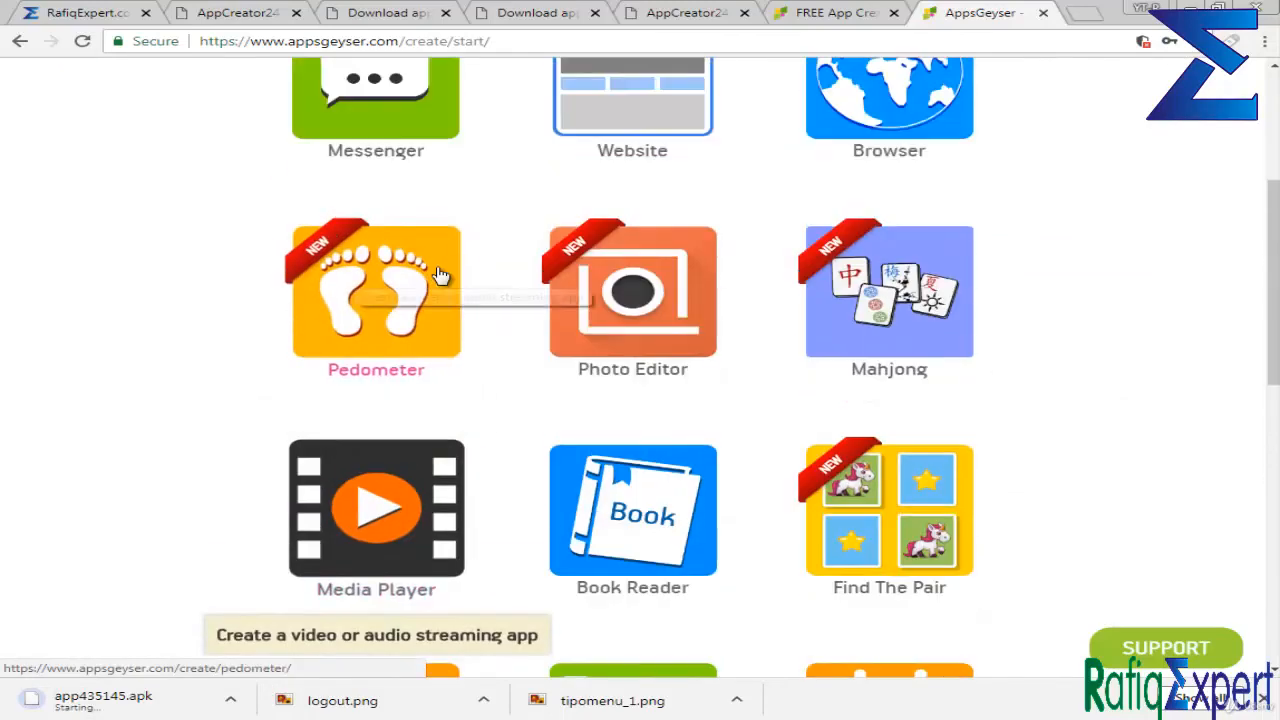
scroll(210, 342, down, 1)
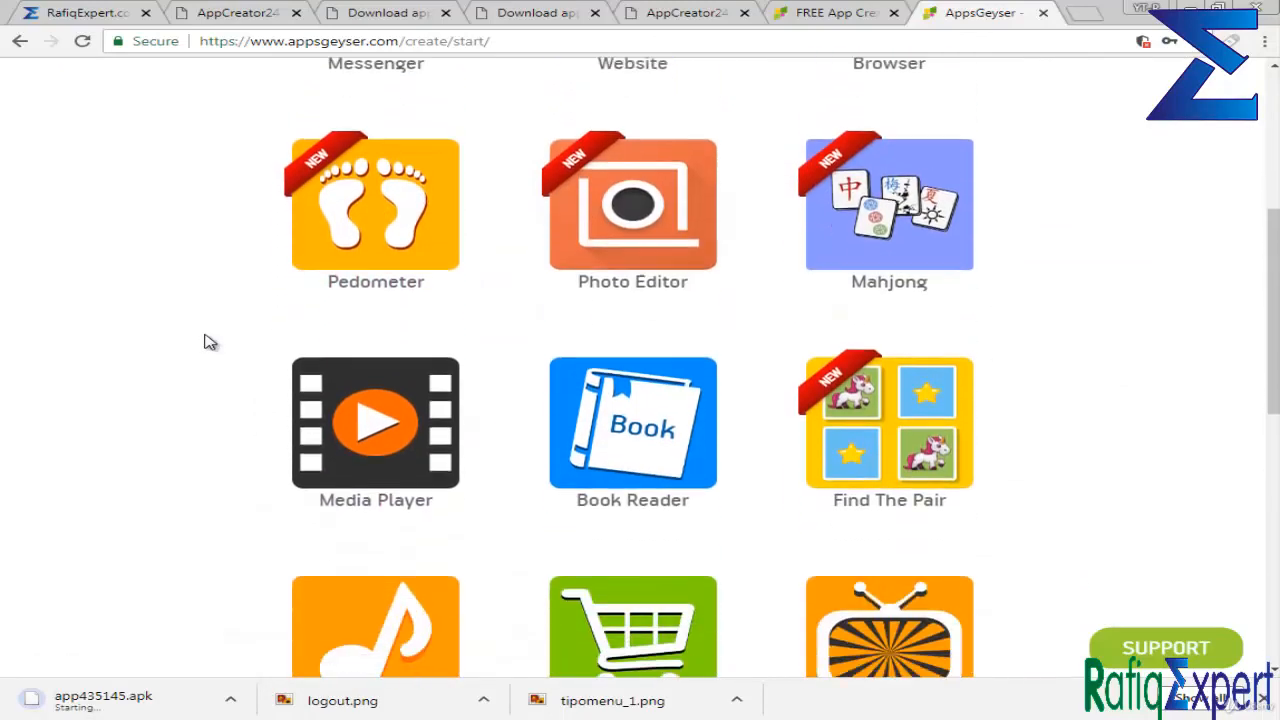
scroll(429, 331, down, 2)
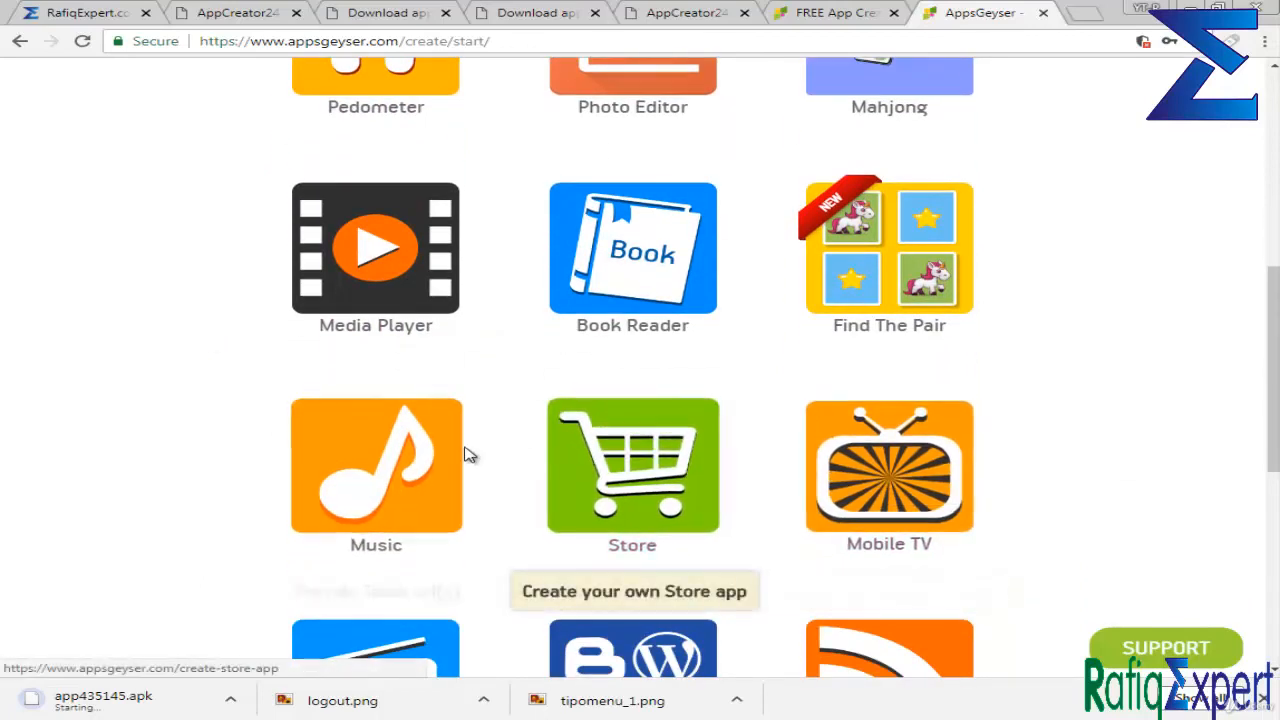
scroll(466, 452, down, 2)
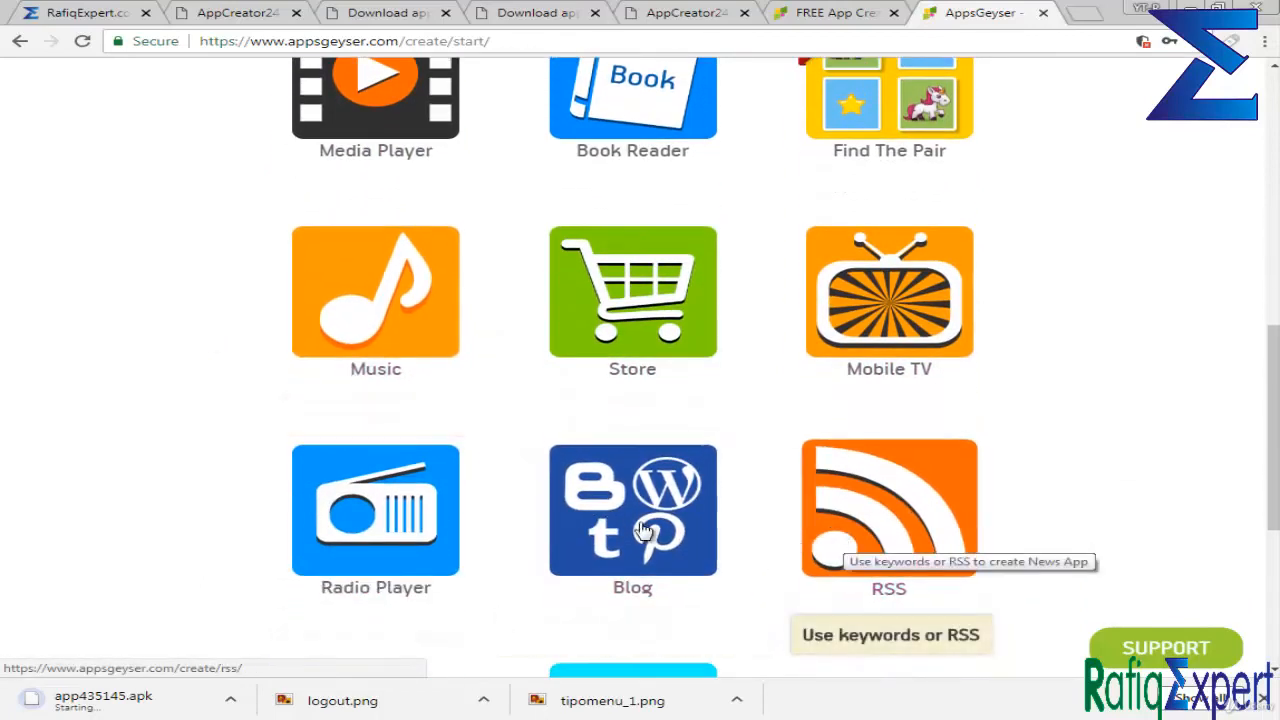
scroll(540, 405, down, 5)
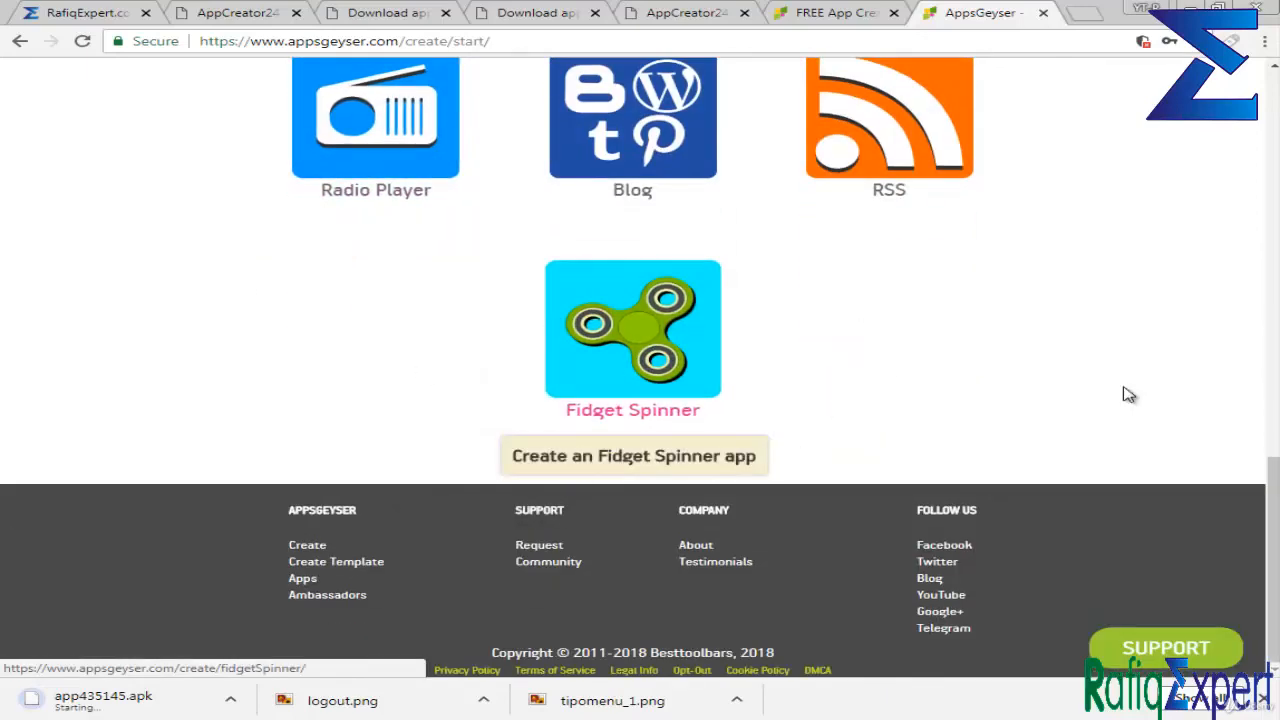
scroll(777, 286, up, 10)
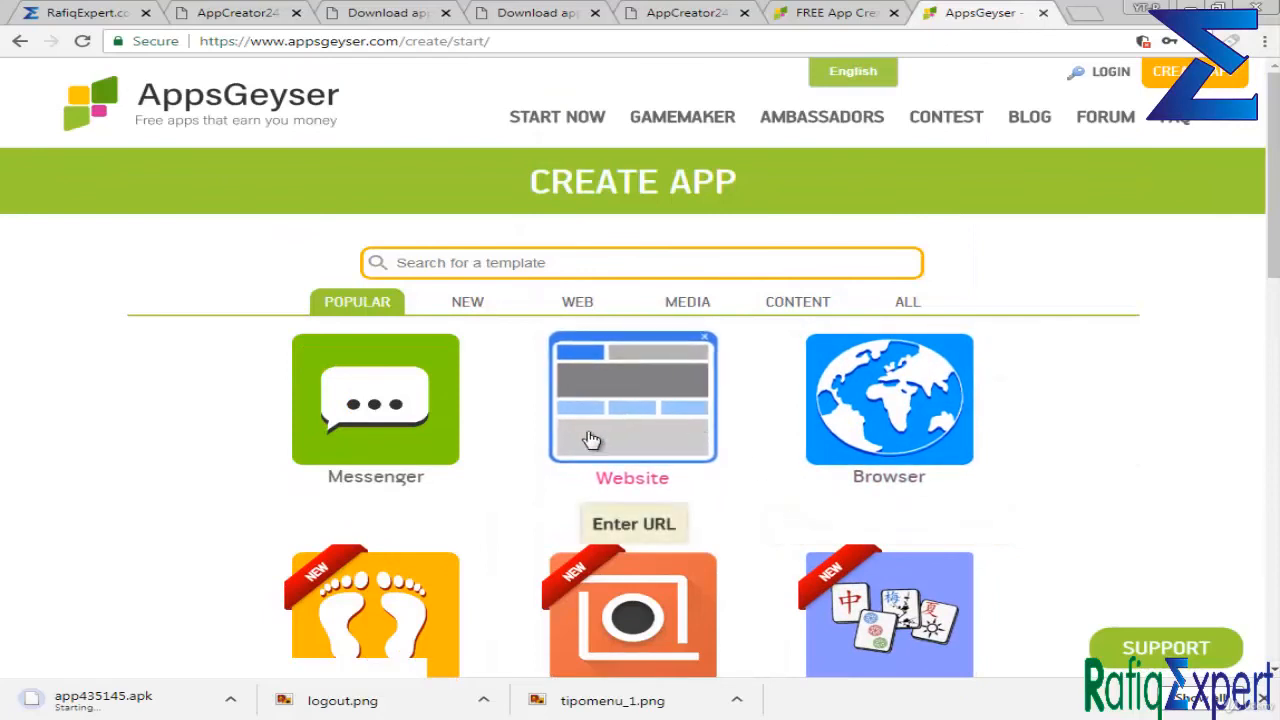
Start a free app from the Messenger template, check its channel and sticker URLs, and try to proceed with the default app settings.
click(420, 480)
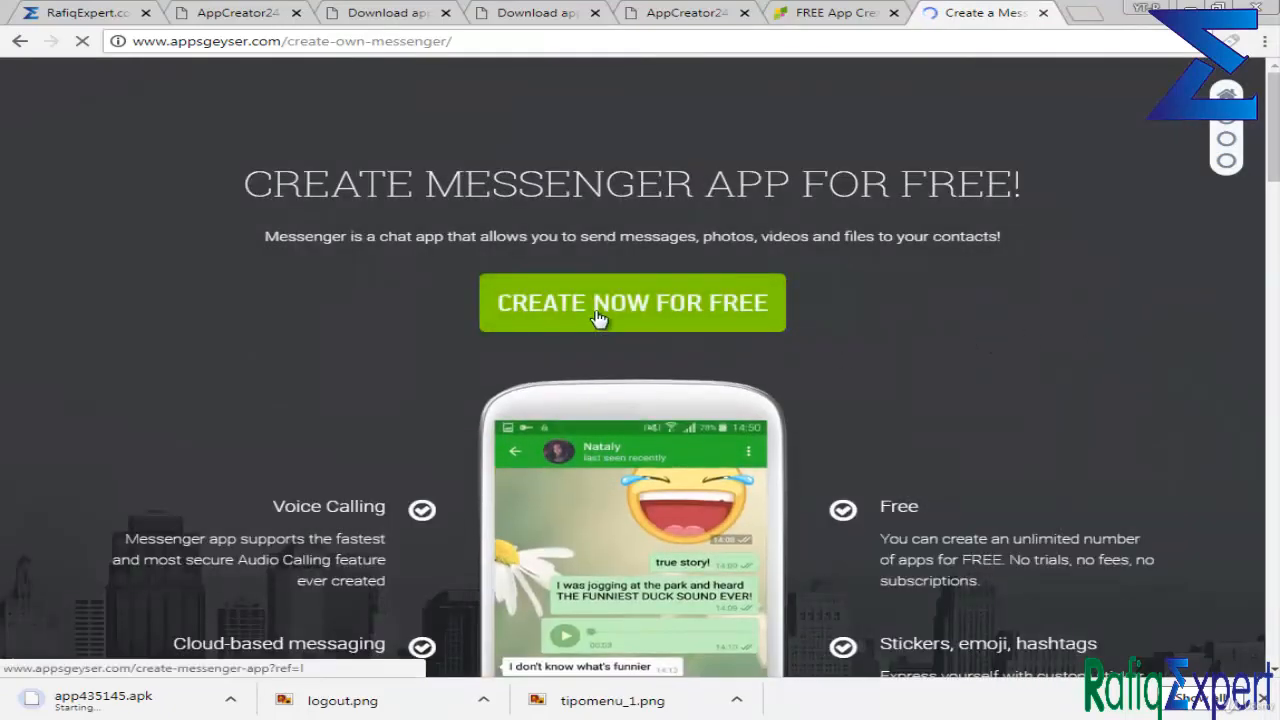
click(598, 316)
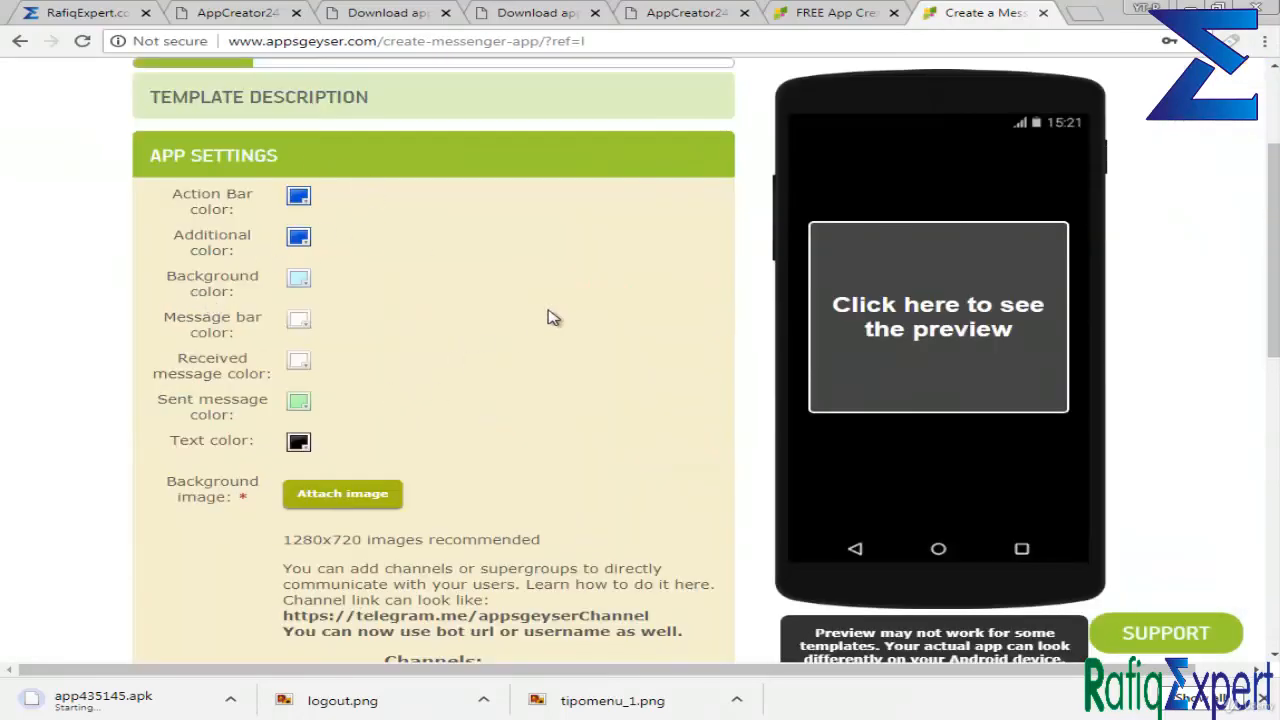
scroll(522, 526, down, 4)
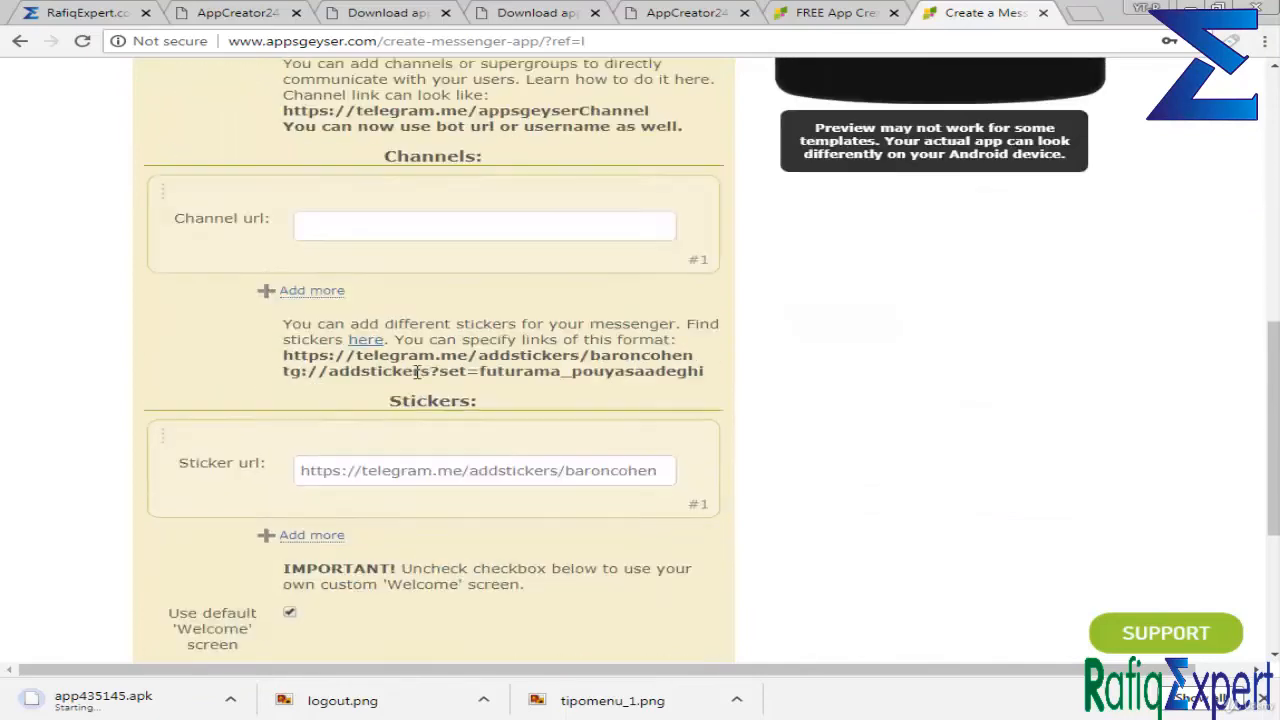
click(392, 198)
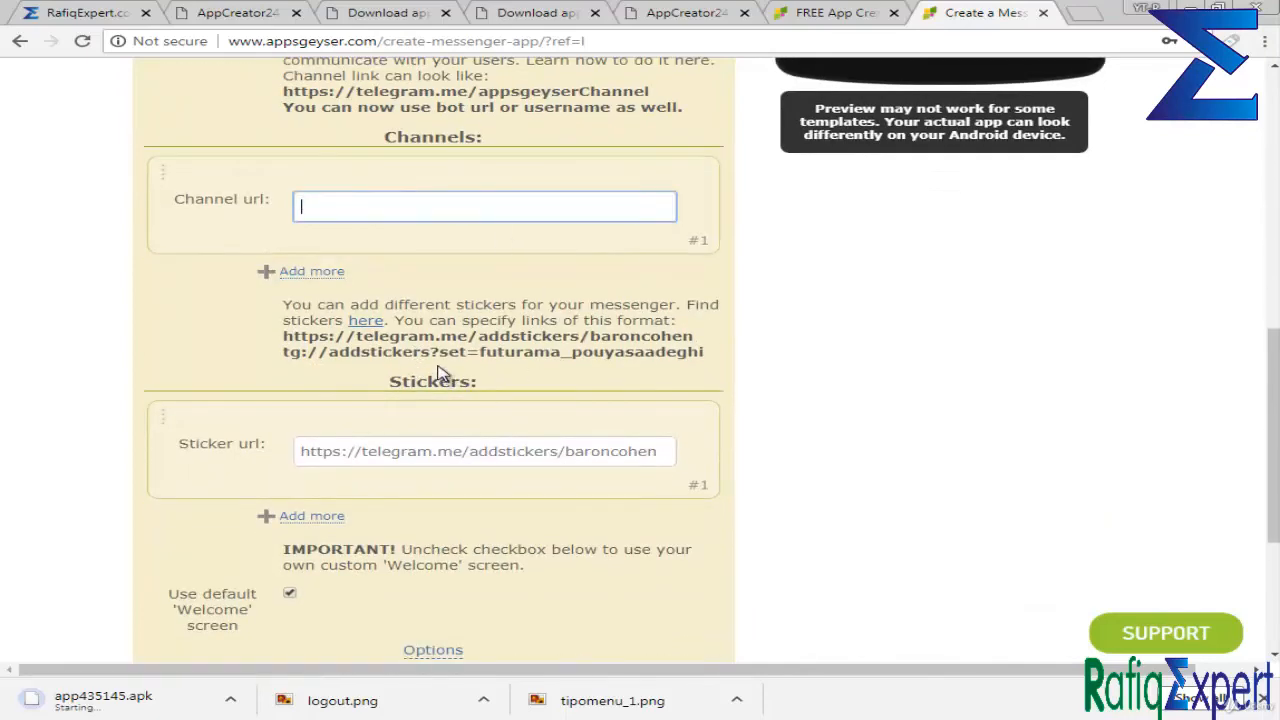
click(441, 446)
scroll(429, 297, down, 3)
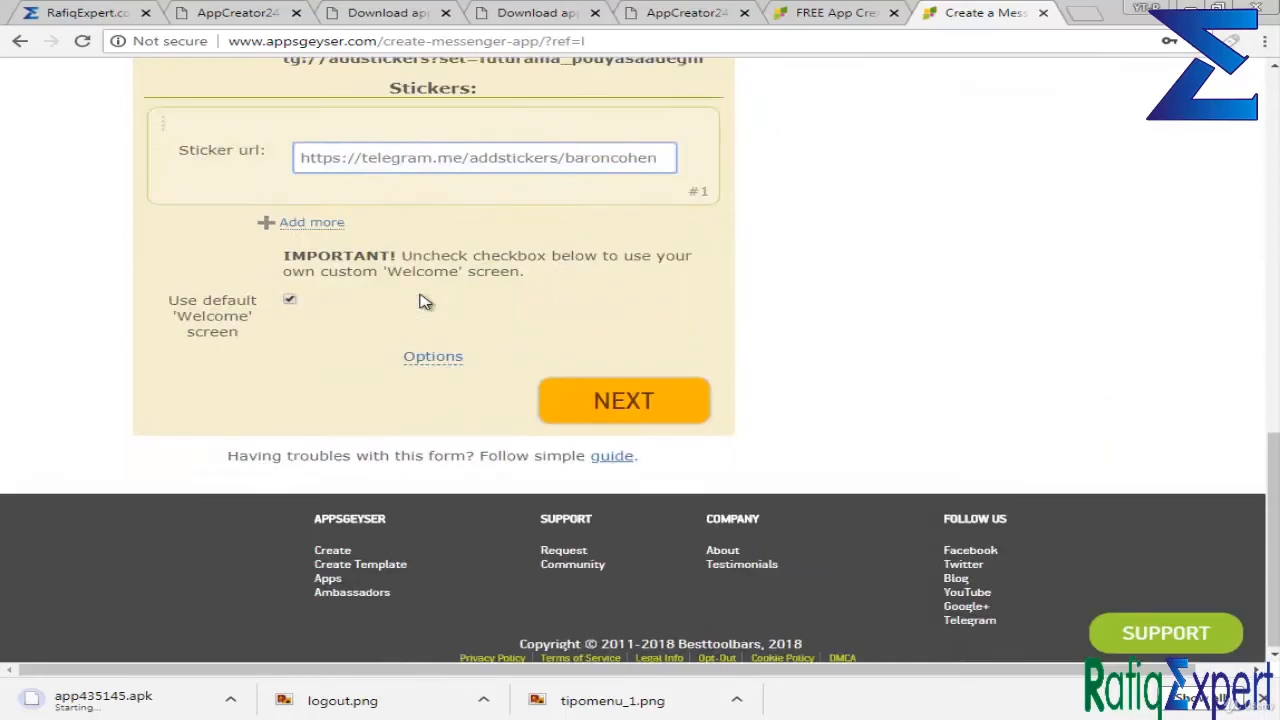
click(622, 399)
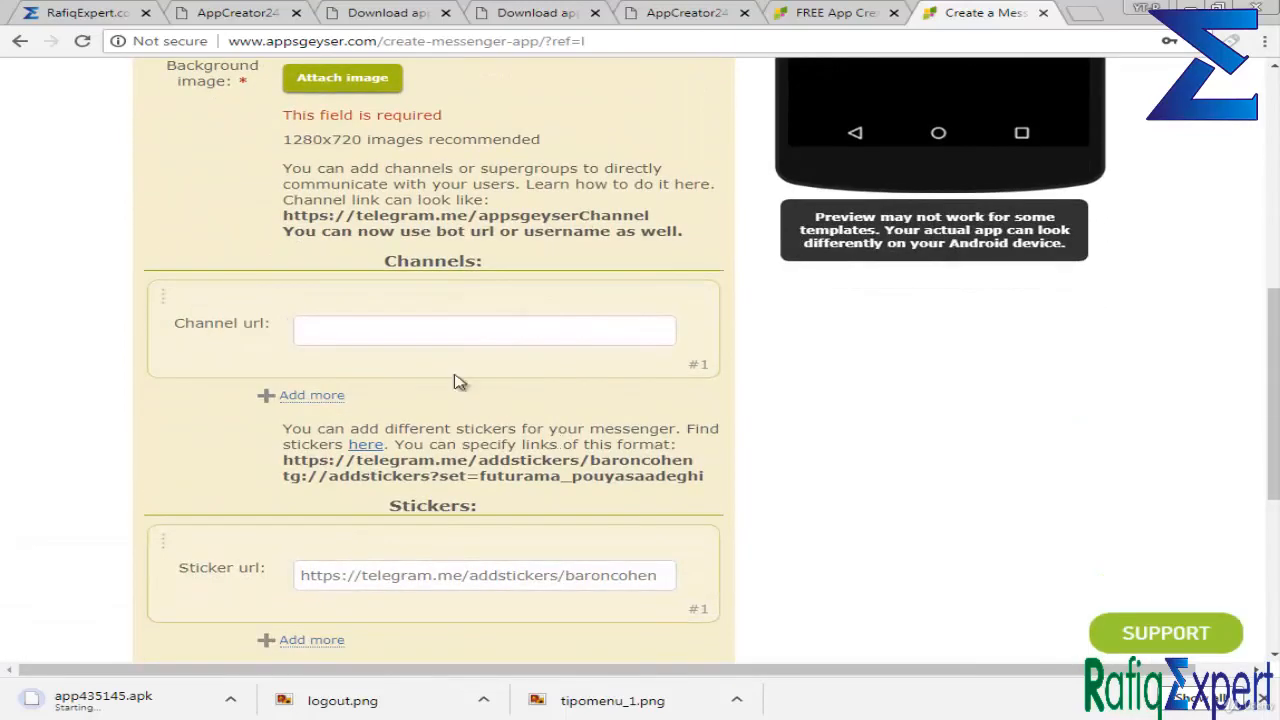
Attach the downloaded logout.png as the messenger's background image, crop it and continue to the app name.
scroll(407, 175, up, 3)
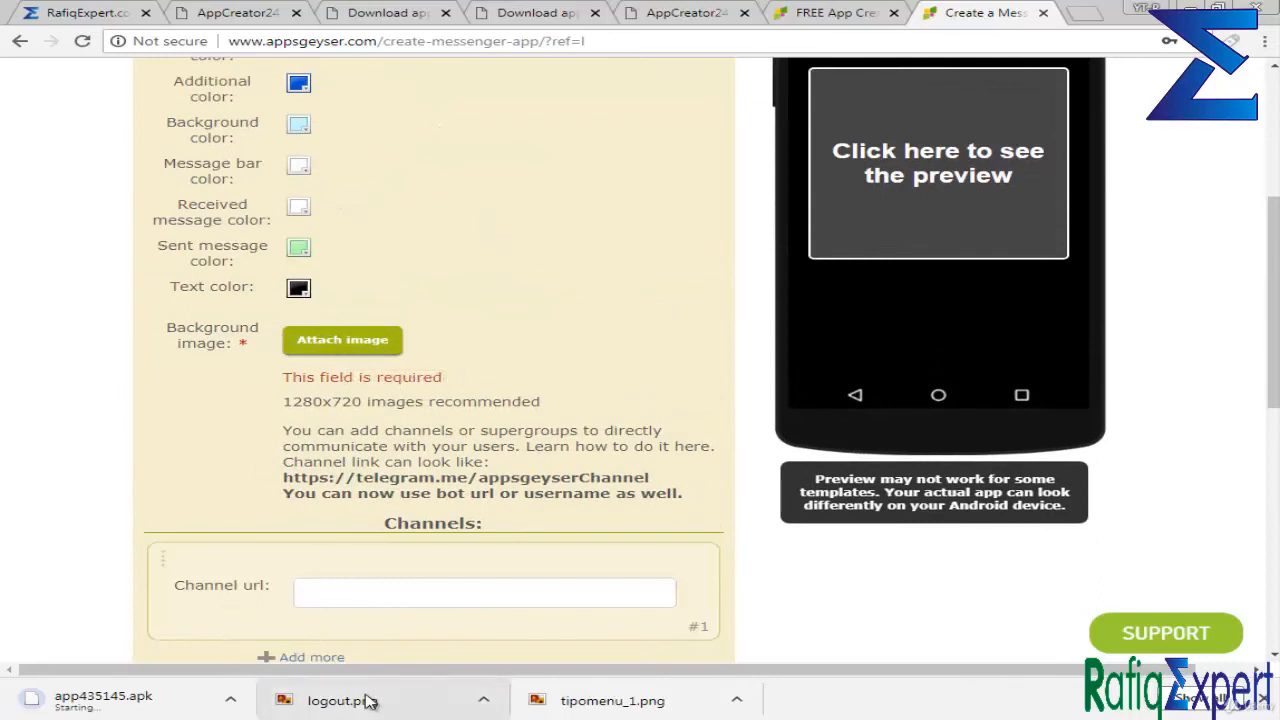
drag(366, 697, 346, 342)
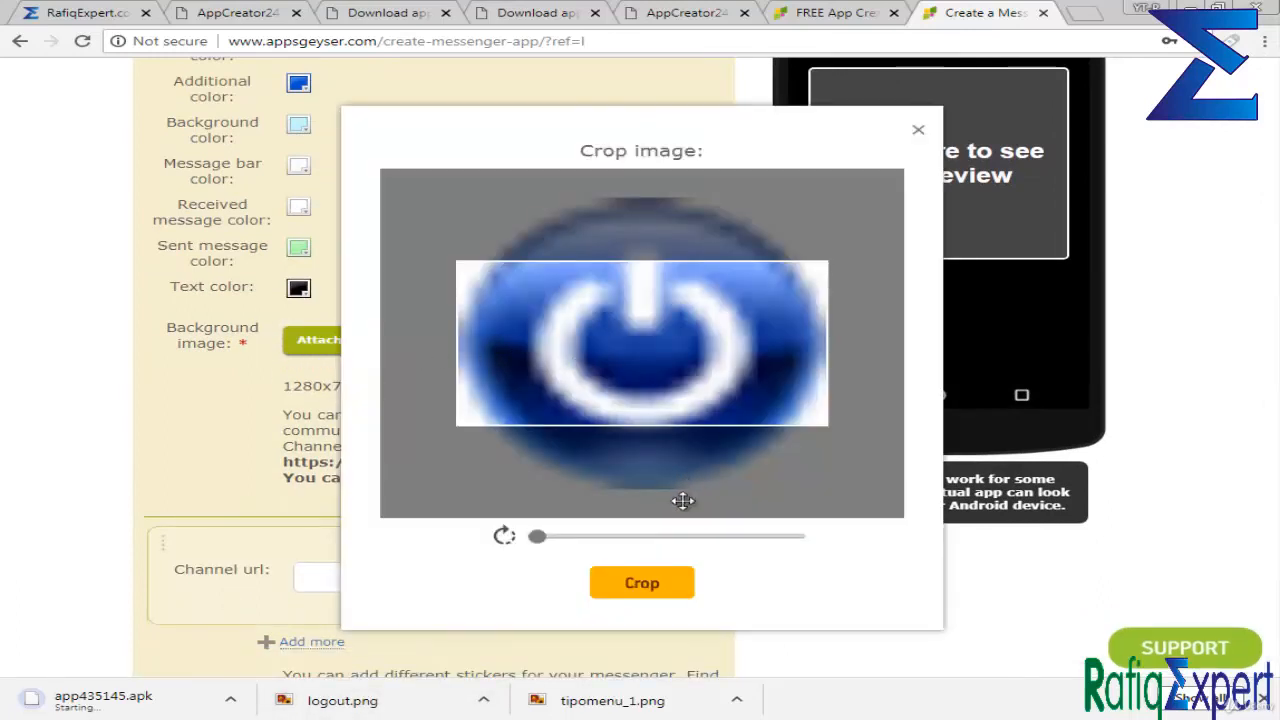
click(632, 583)
scroll(490, 313, up, 4)
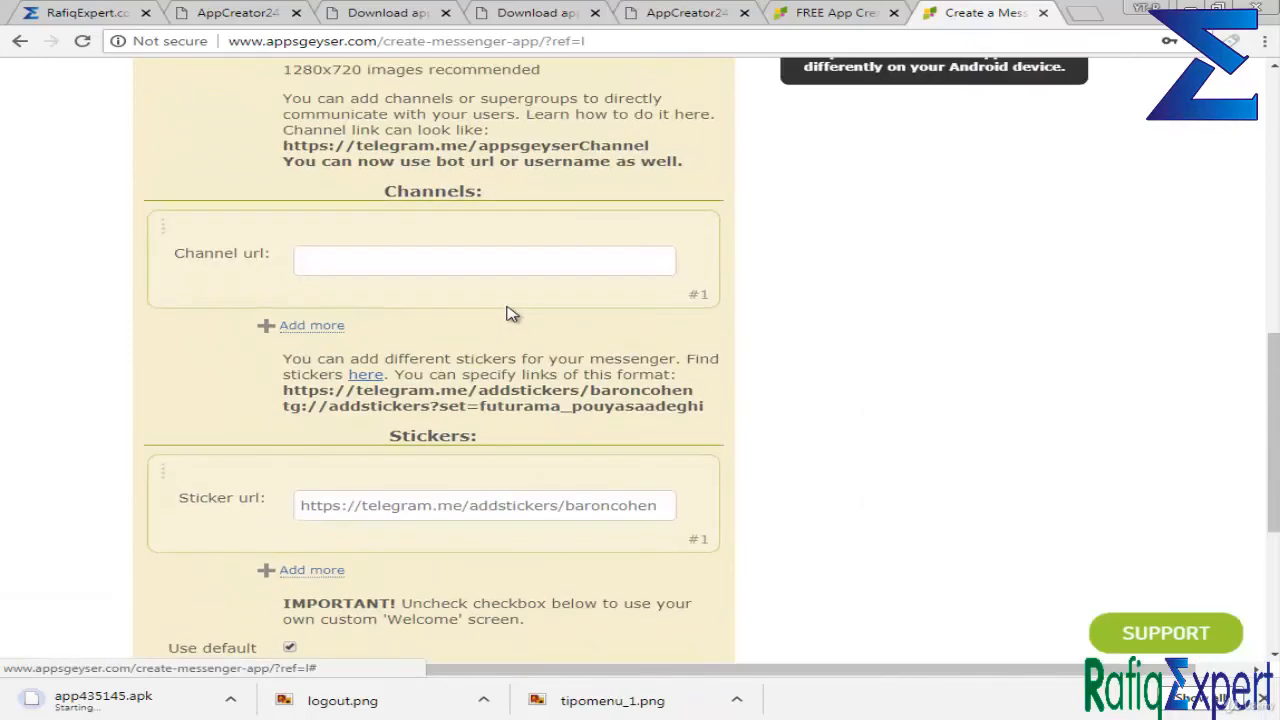
scroll(440, 226, down, 1)
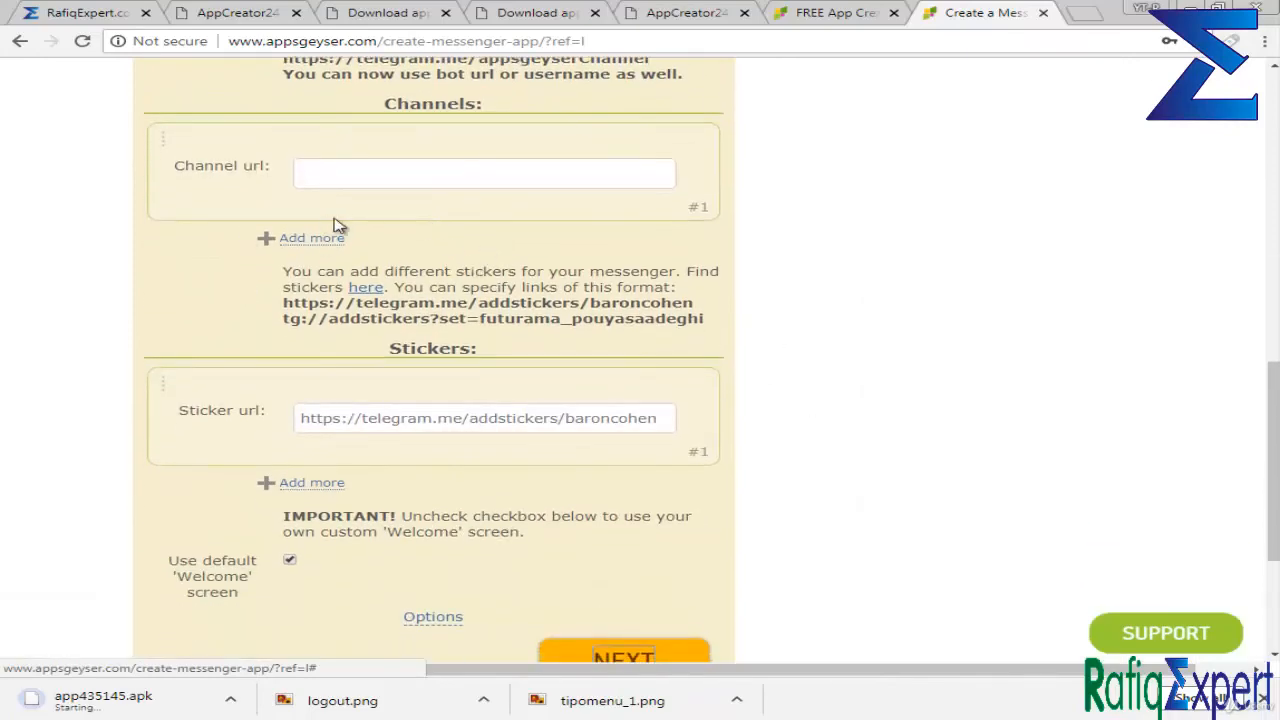
scroll(335, 225, down, 3)
click(624, 395)
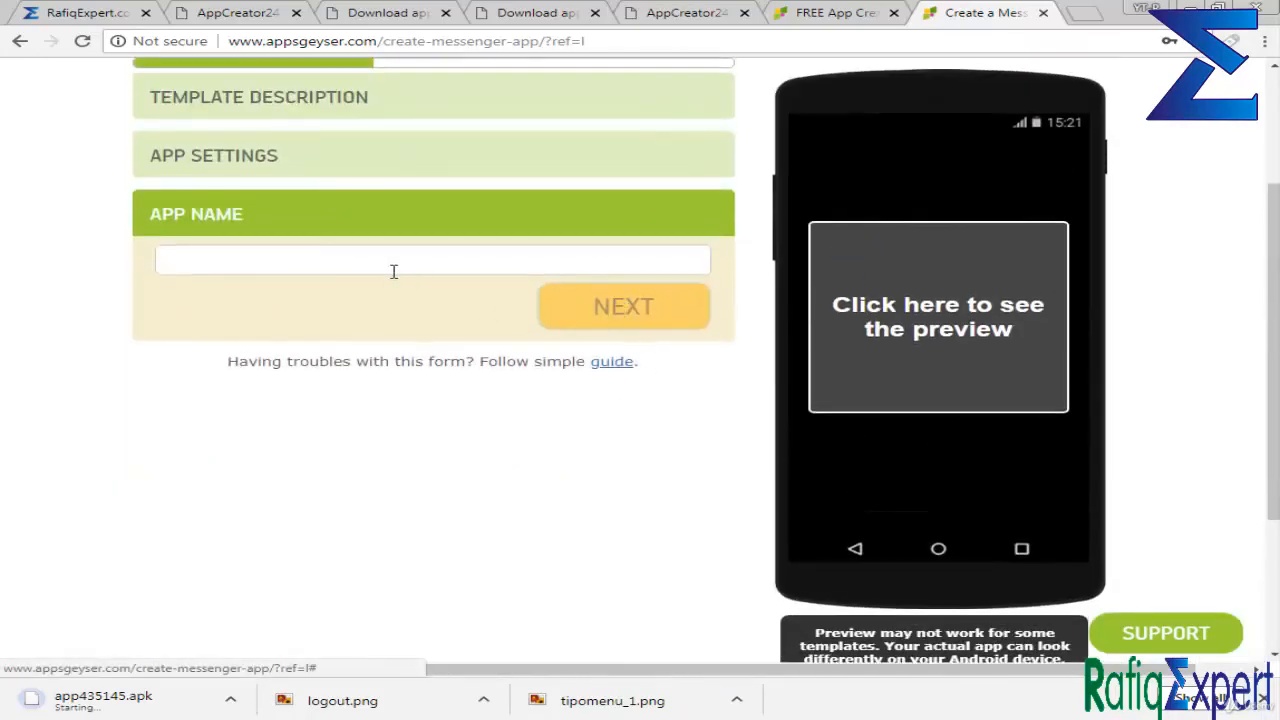
Name the messenger app "Apps" and continue to its description.
click(390, 262)
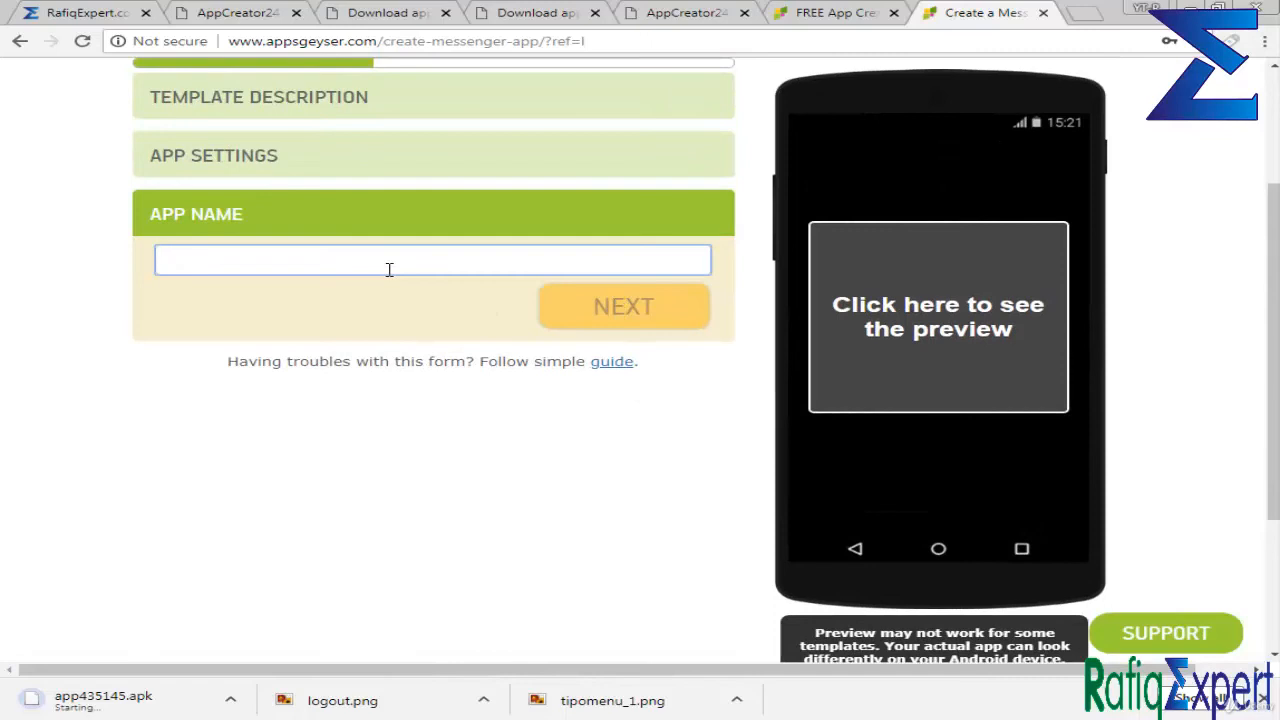
text(A[[s)
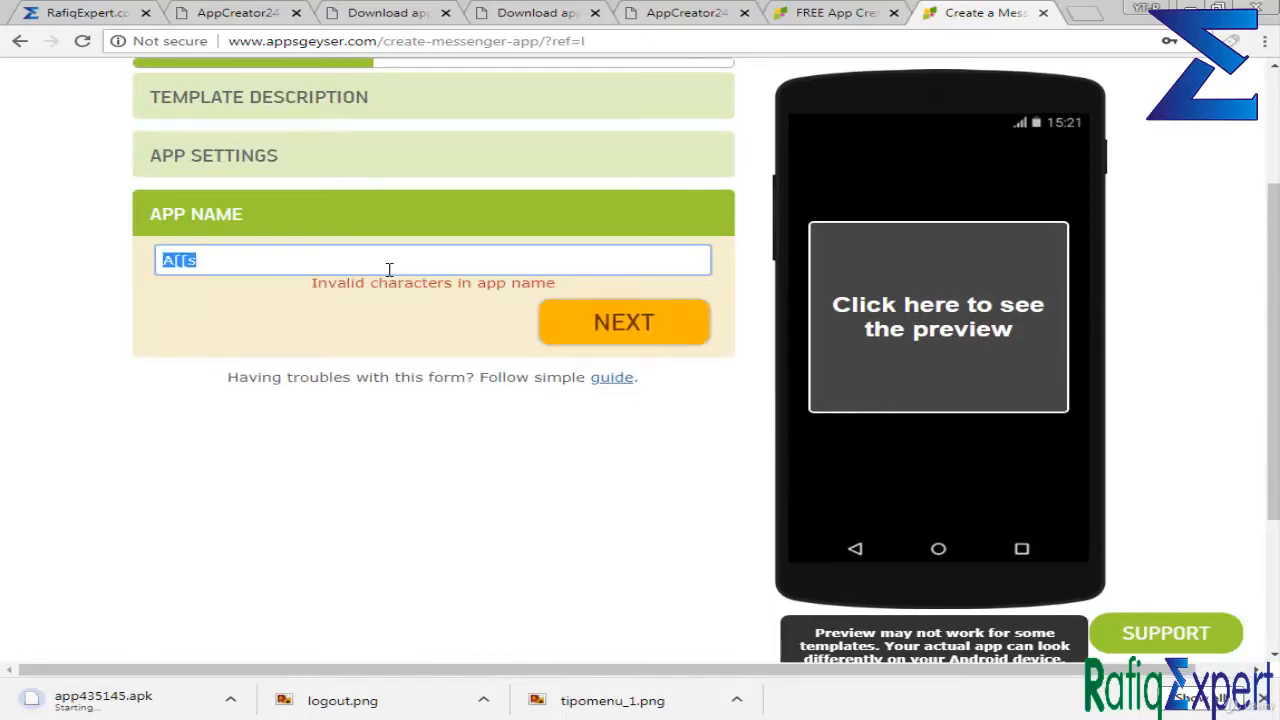
text(App)
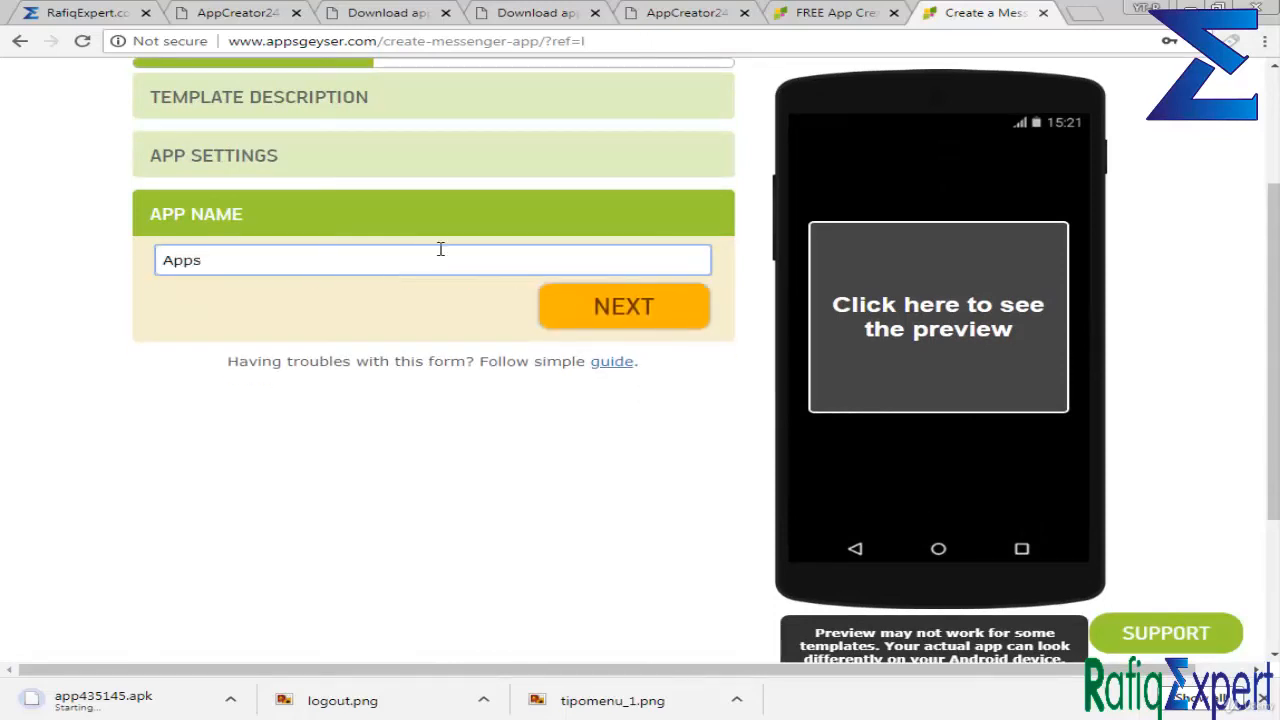
text(s)
click(660, 335)
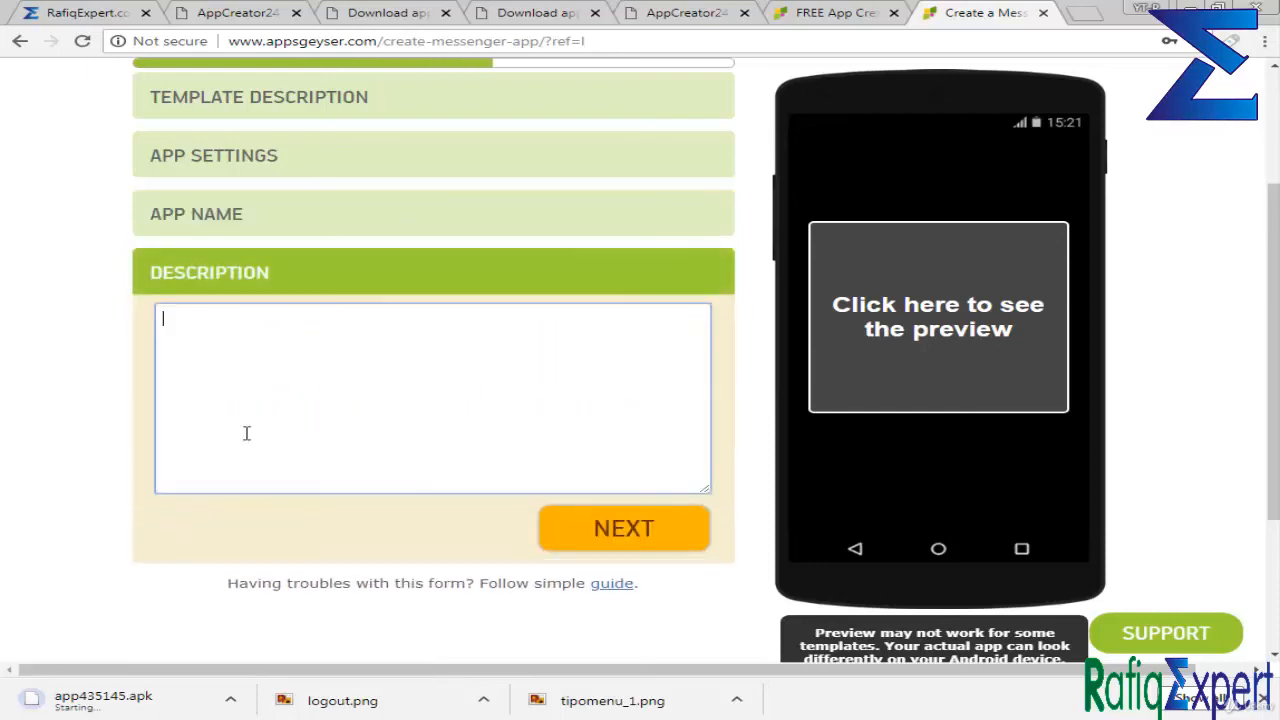
Copy the page text "Having troubles with this form? Follow simple guide." into the app's description and continue to the icon.
triple_click(307, 585)
key(ctrl+c)
right_click(337, 588)
click(351, 597)
right_click(367, 336)
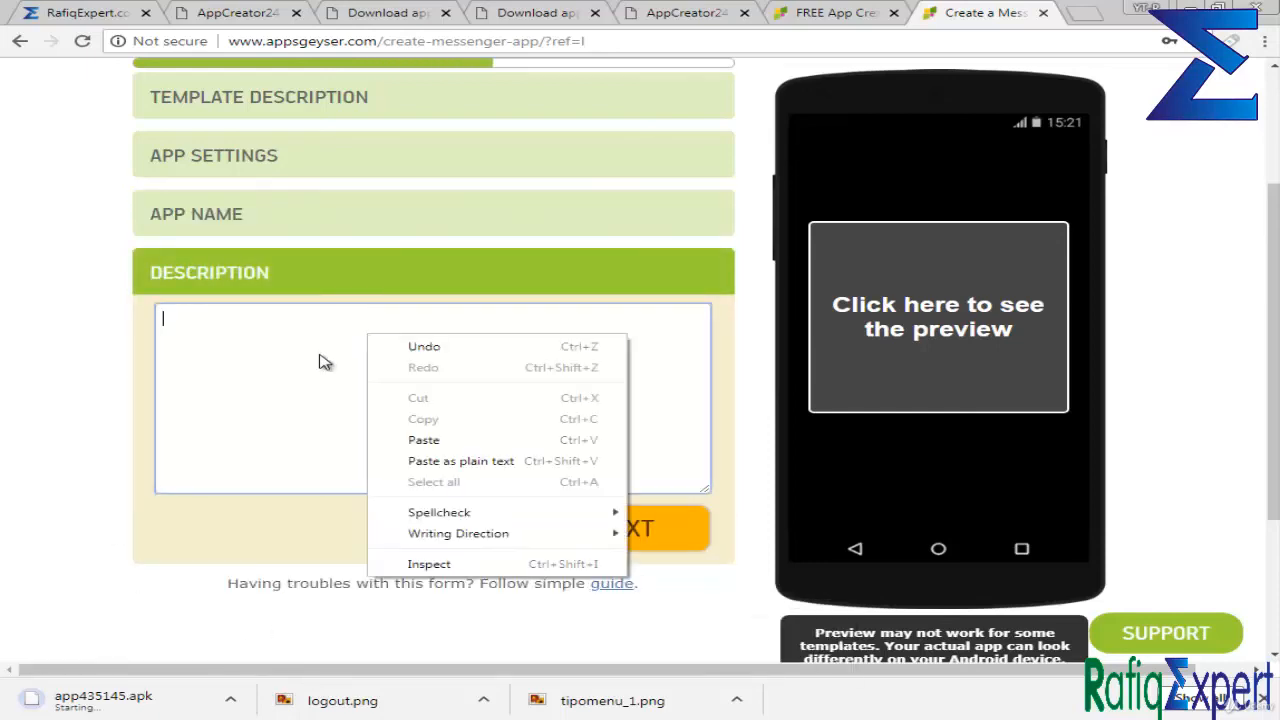
click(430, 441)
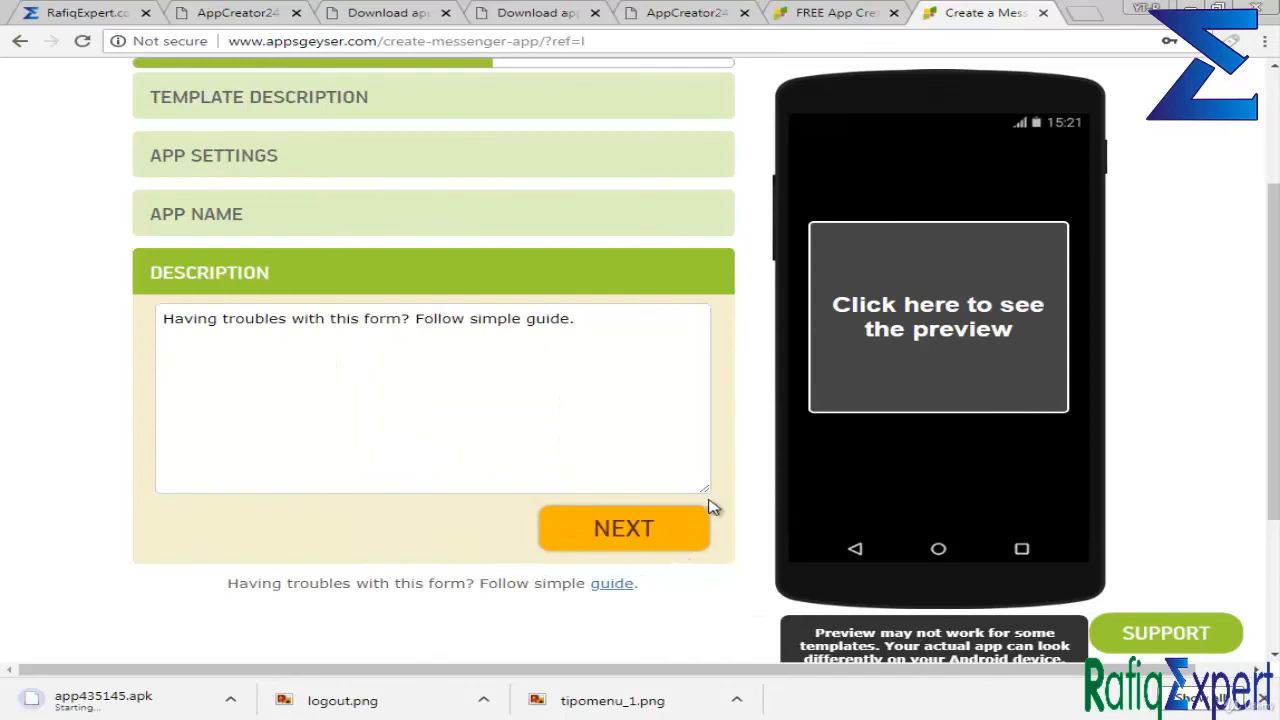
click(603, 525)
Try to edit the free icon with blue and green speech bubbles on yellow as the app icon, dismissing the editor.
scroll(391, 391, down, 3)
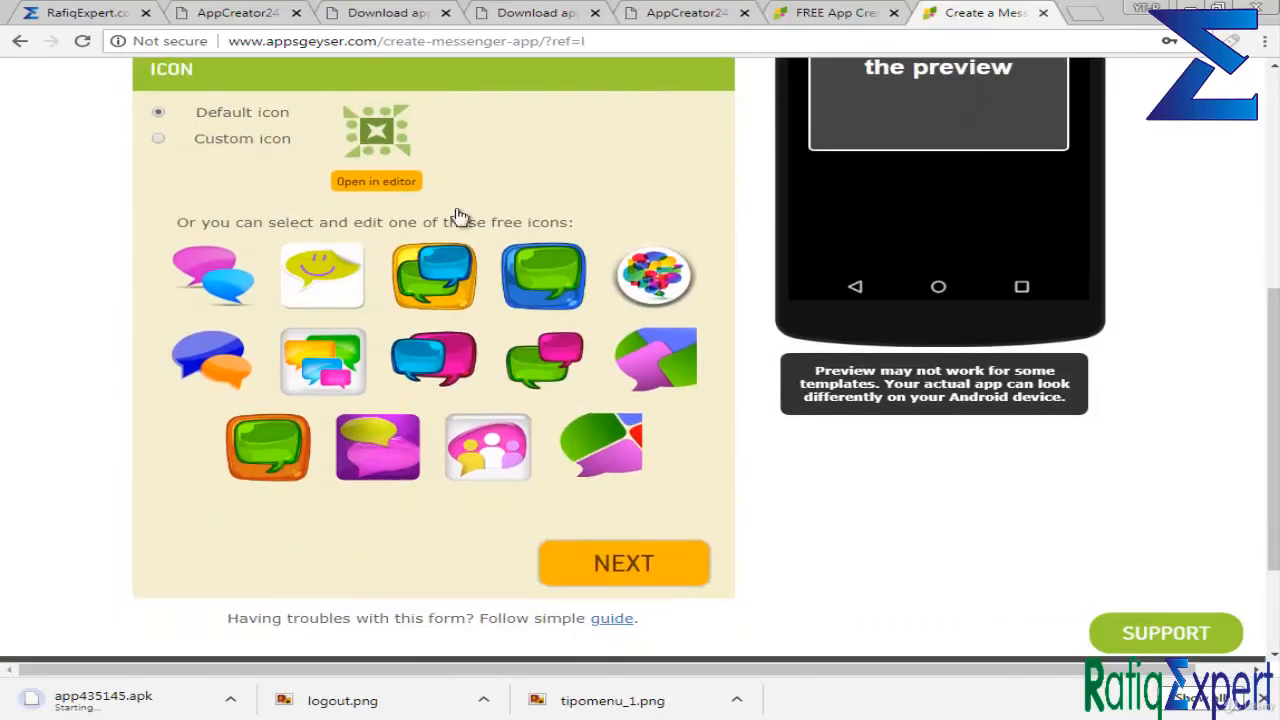
click(433, 276)
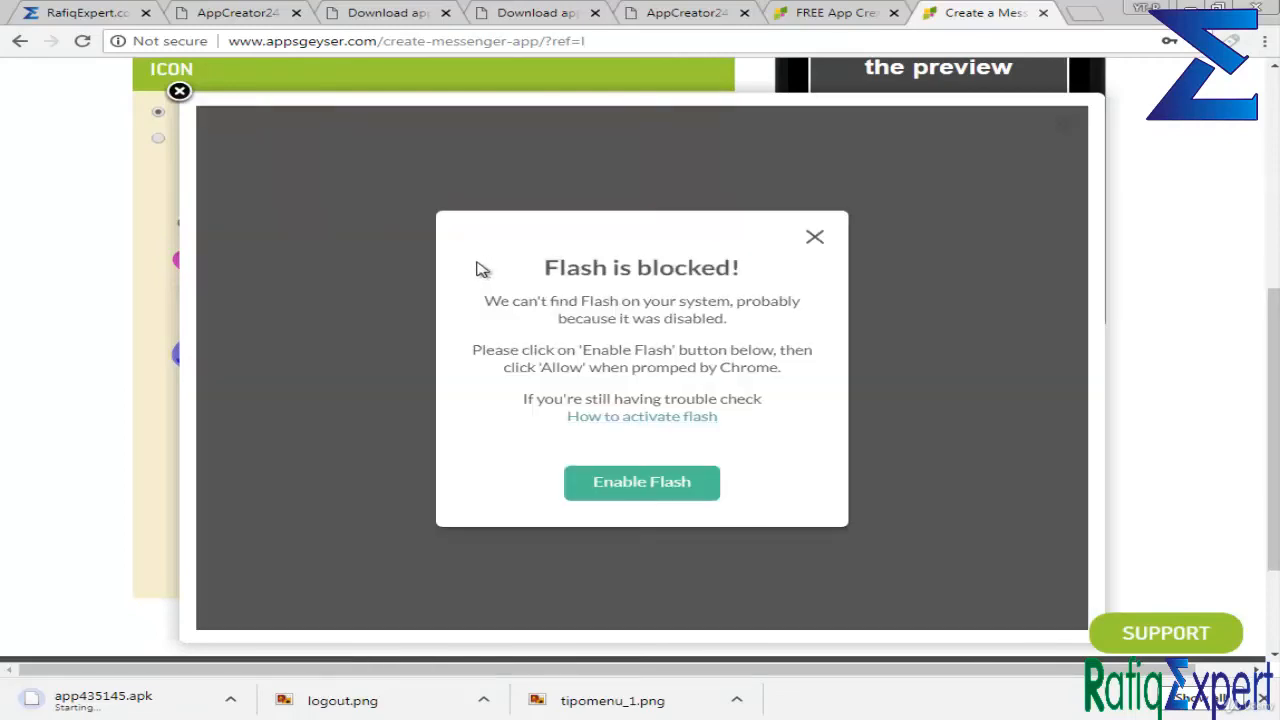
click(818, 239)
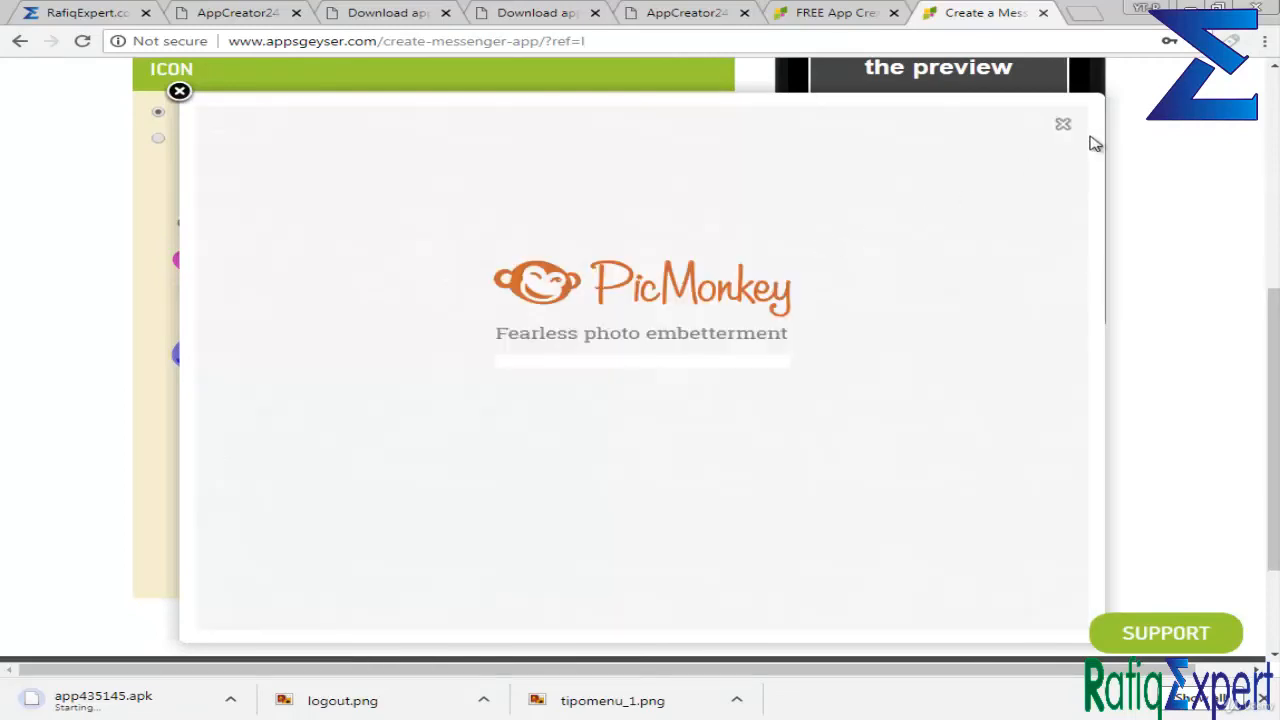
click(1064, 128)
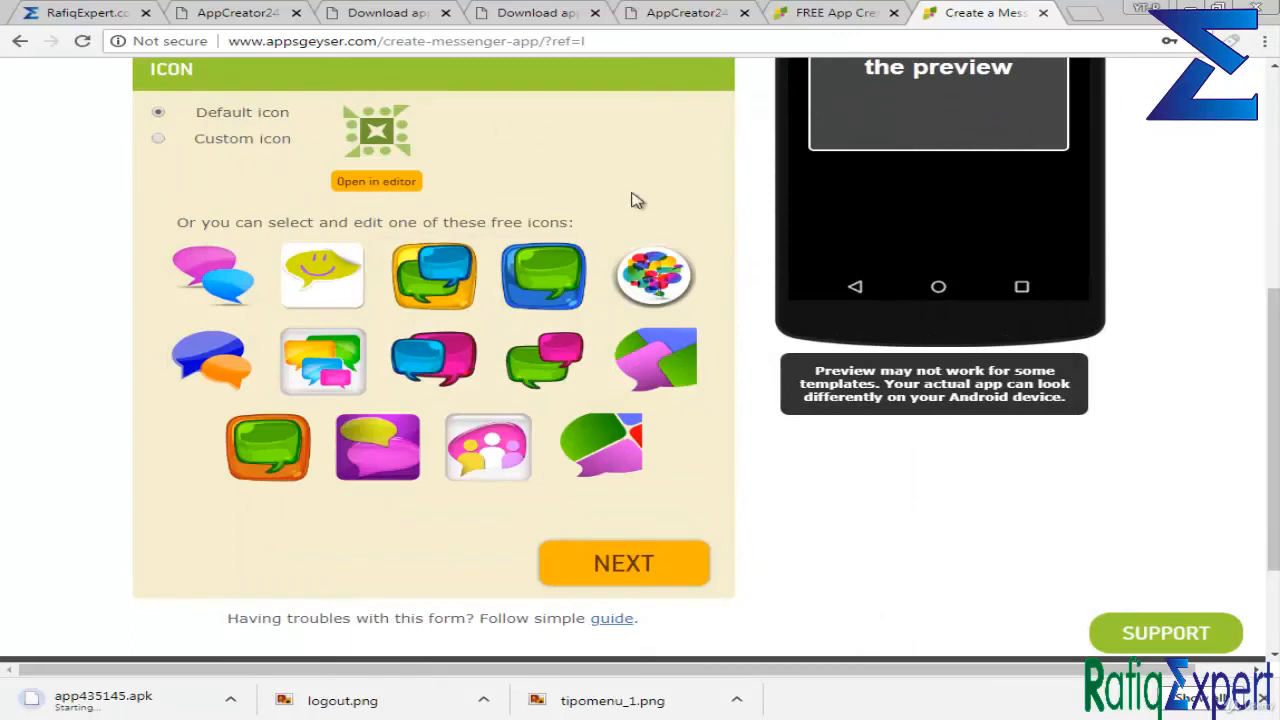
Keep the default icon, finish the icon section and create the messenger app.
click(688, 549)
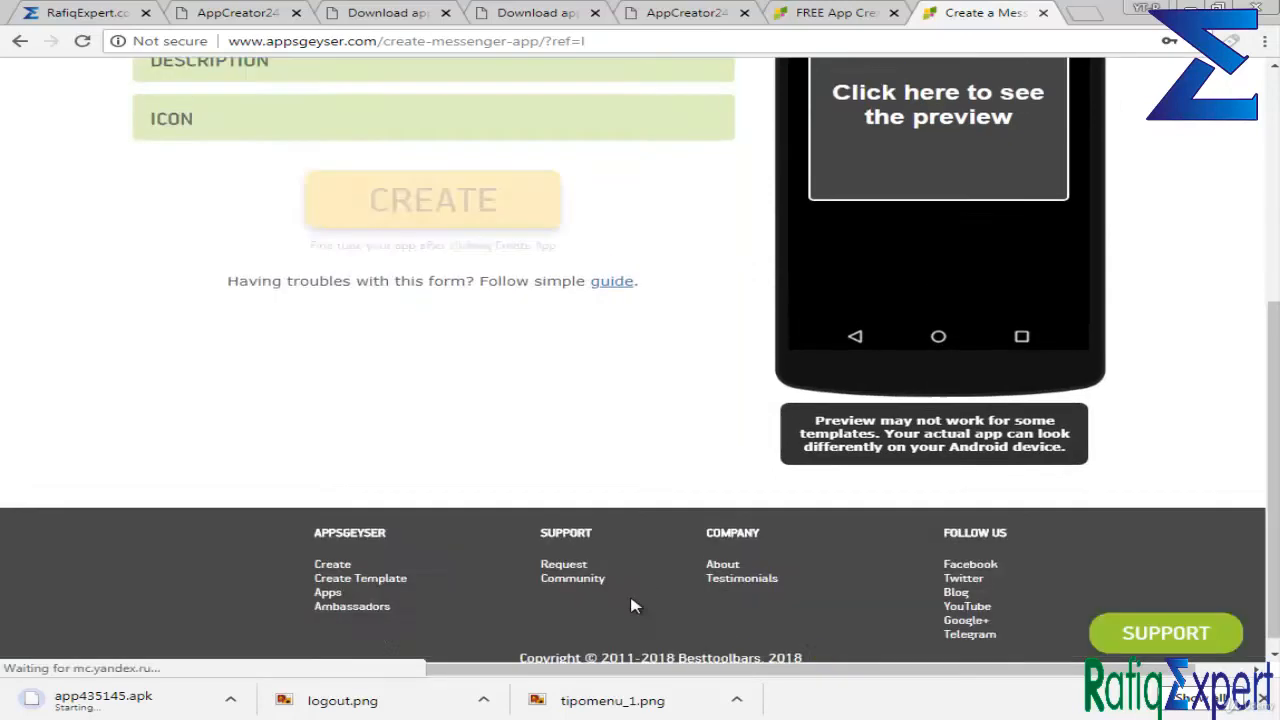
click(470, 408)
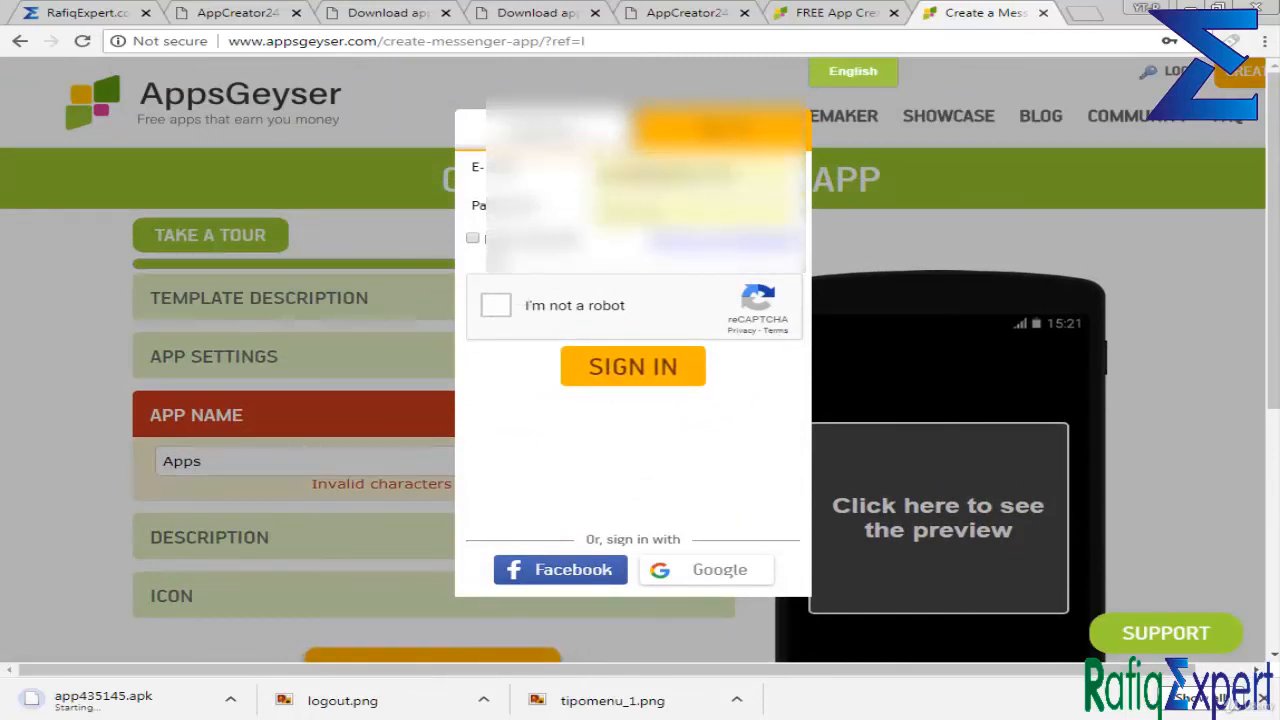
Complete the reCAPTCHA image check and sign in to the AppsGeyser account with the prefilled credentials.
click(472, 238)
click(497, 305)
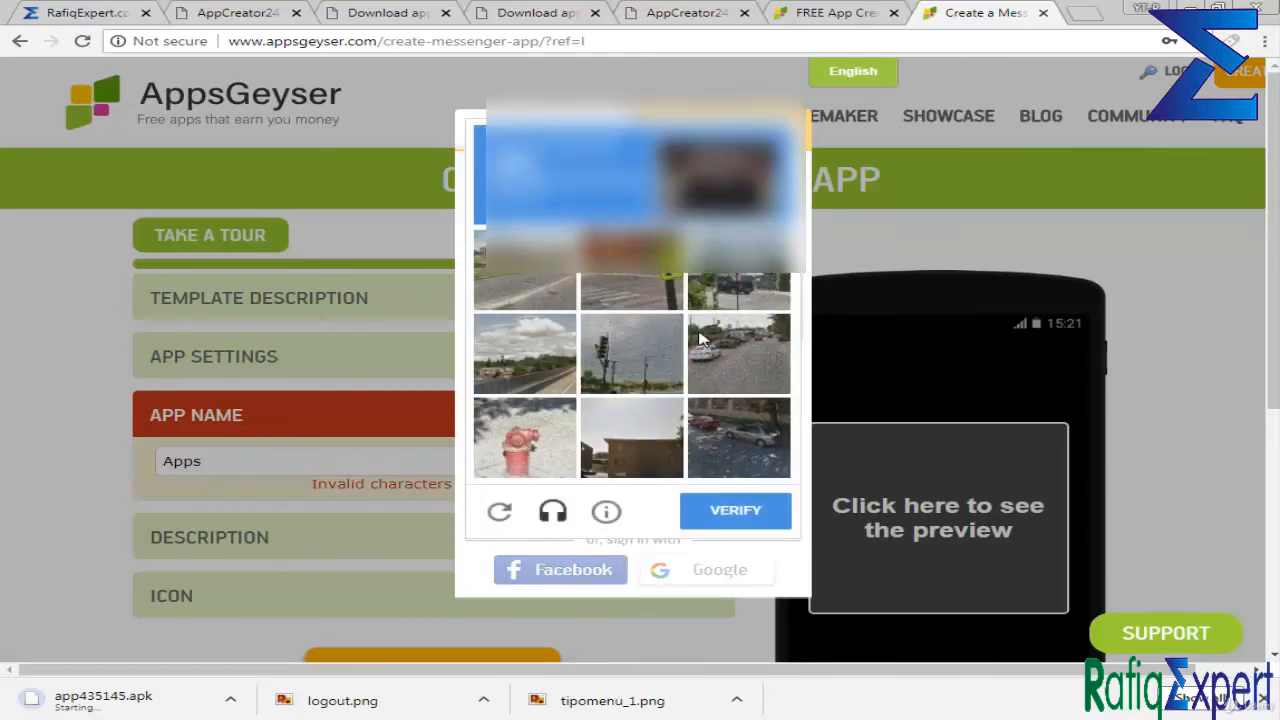
click(700, 340)
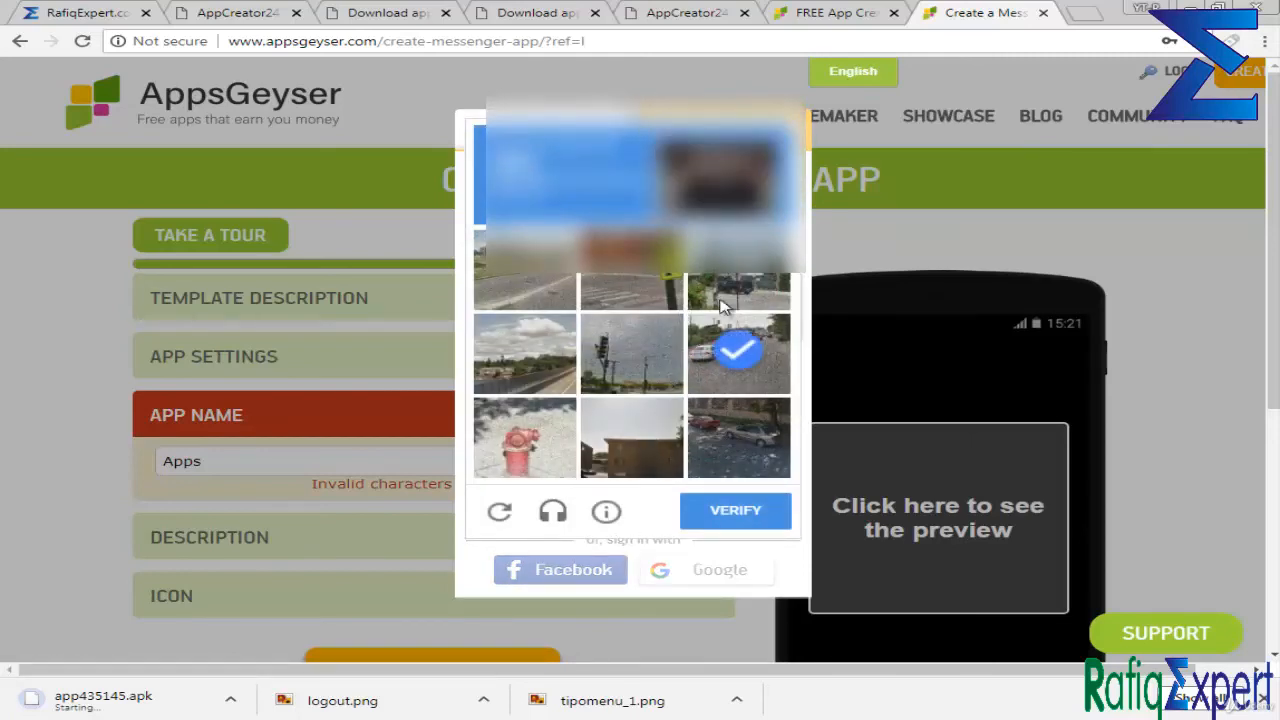
click(765, 427)
click(750, 372)
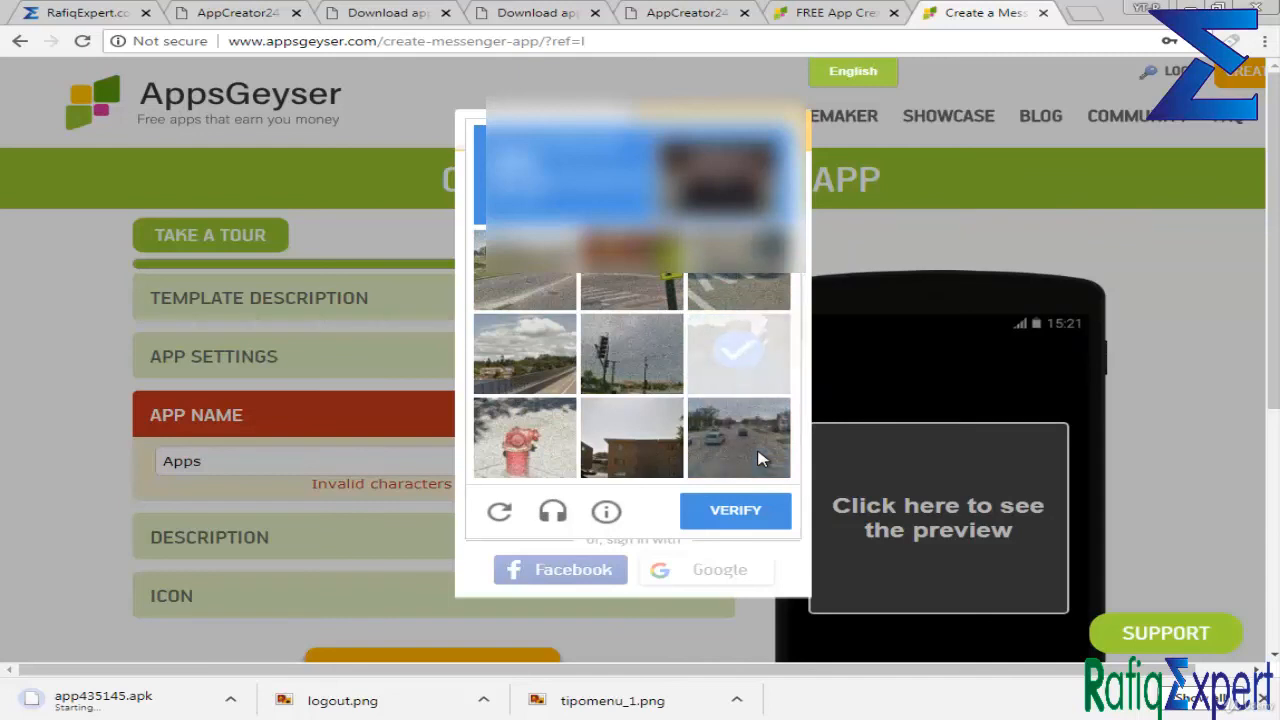
click(757, 458)
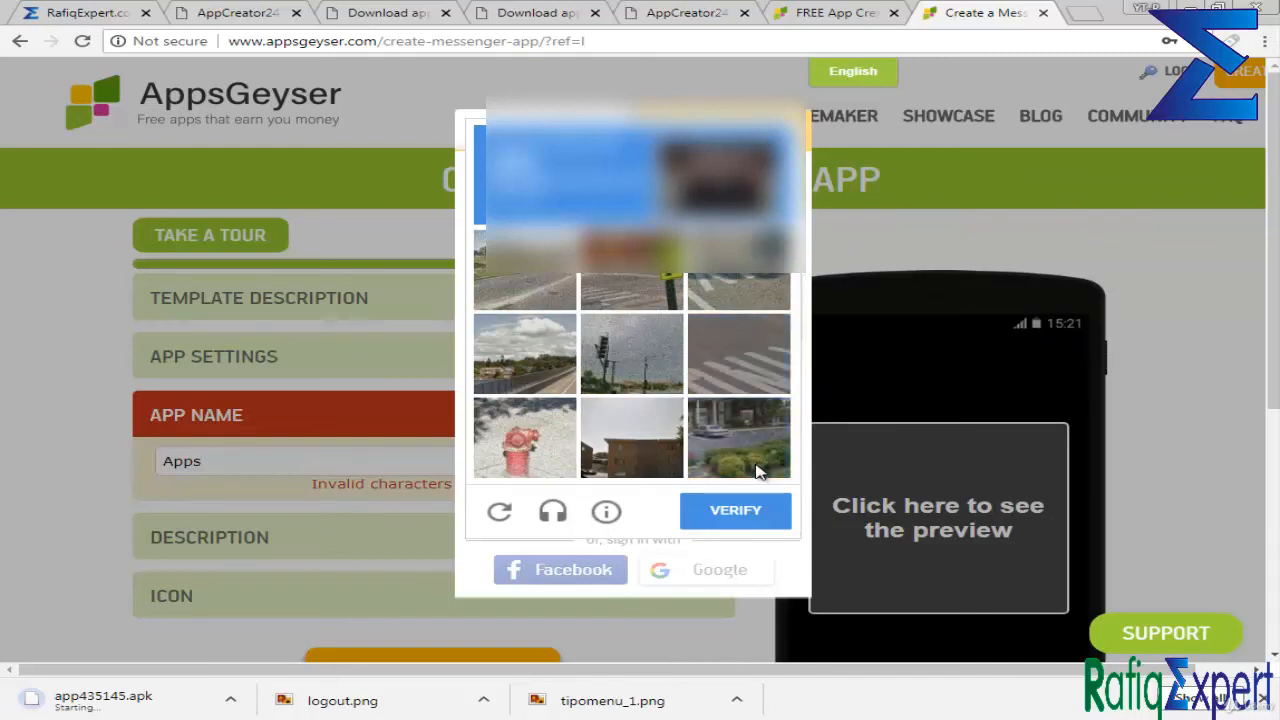
click(757, 470)
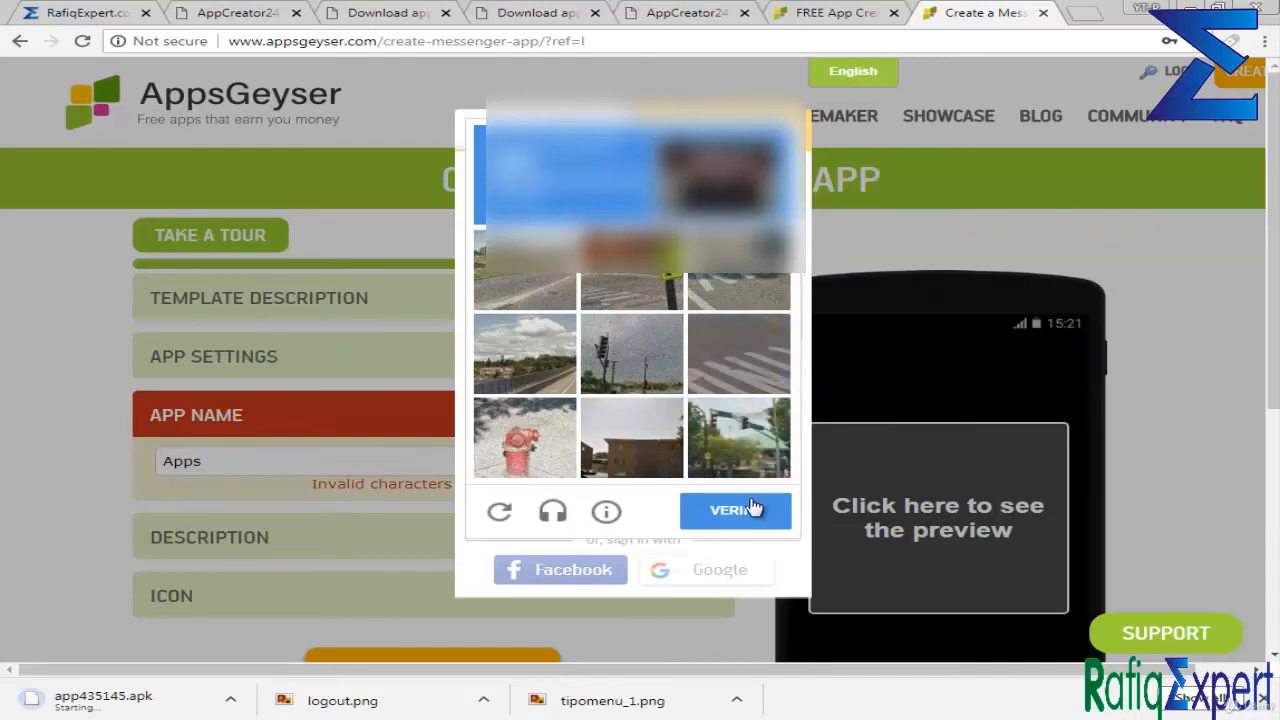
click(745, 510)
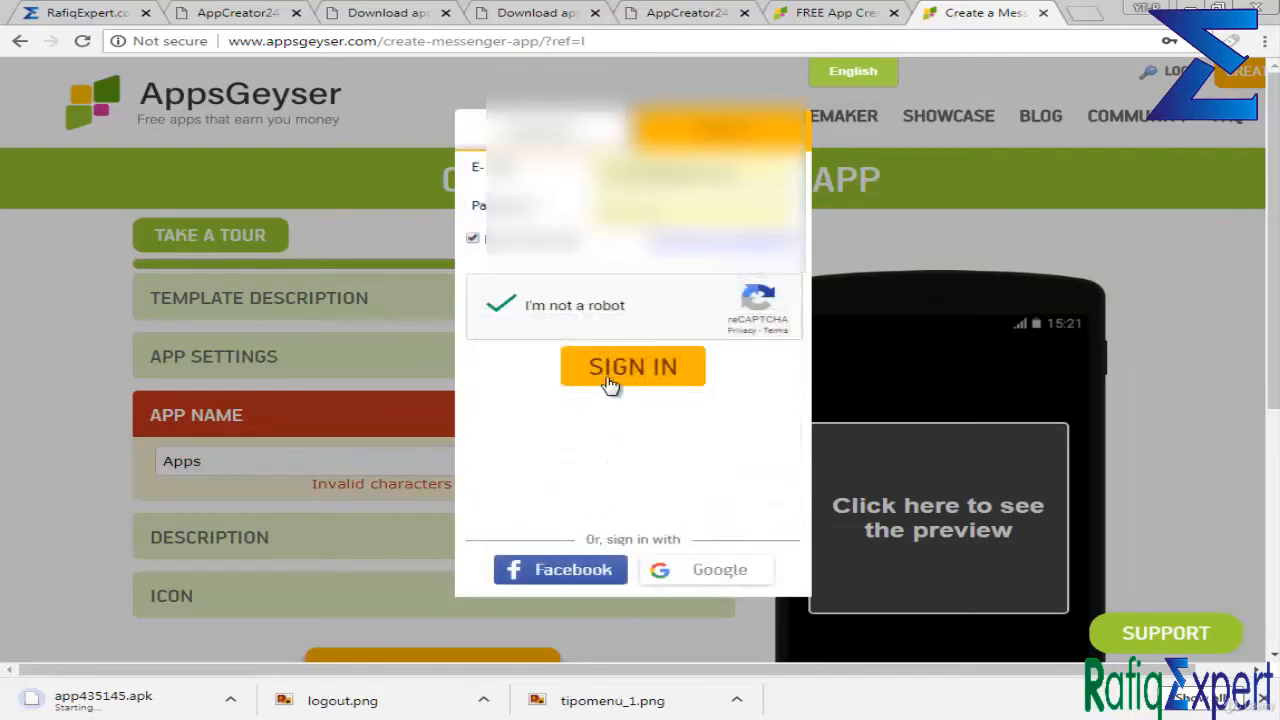
click(610, 387)
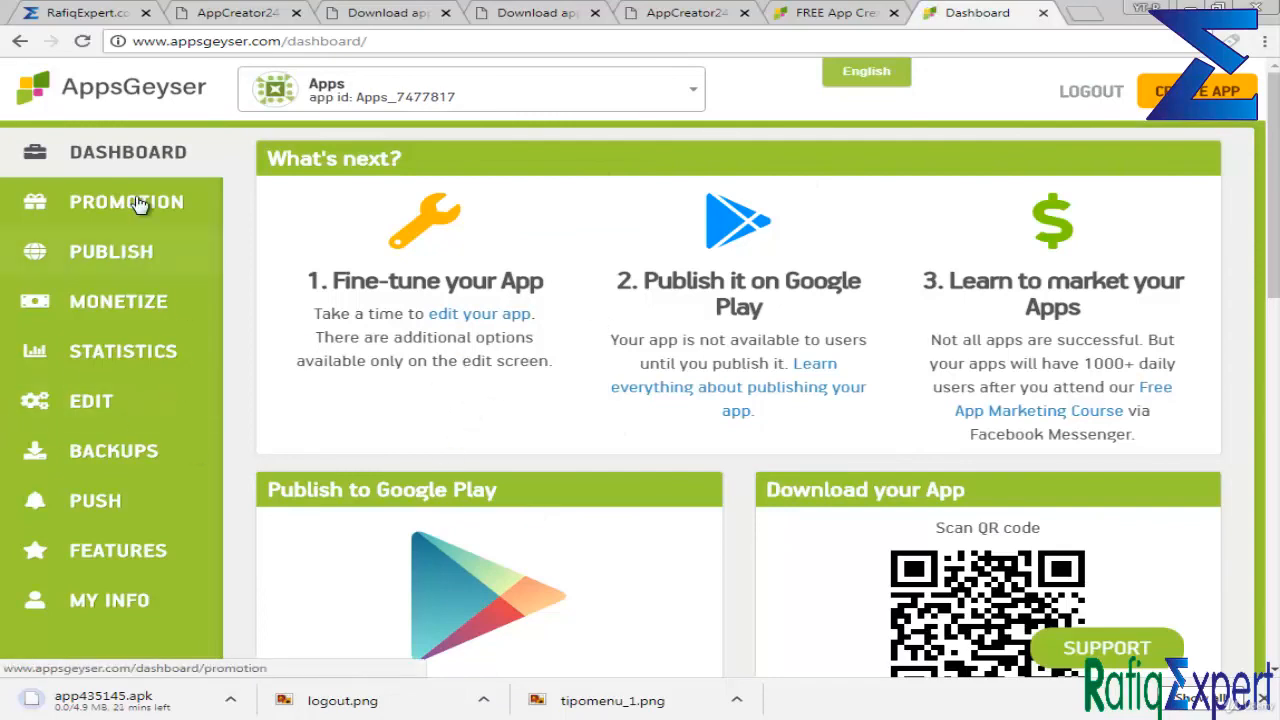
Examine the app's push settings, reading the Firebase project steps and the server key and sender ID fields.
scroll(126, 391, down, 3)
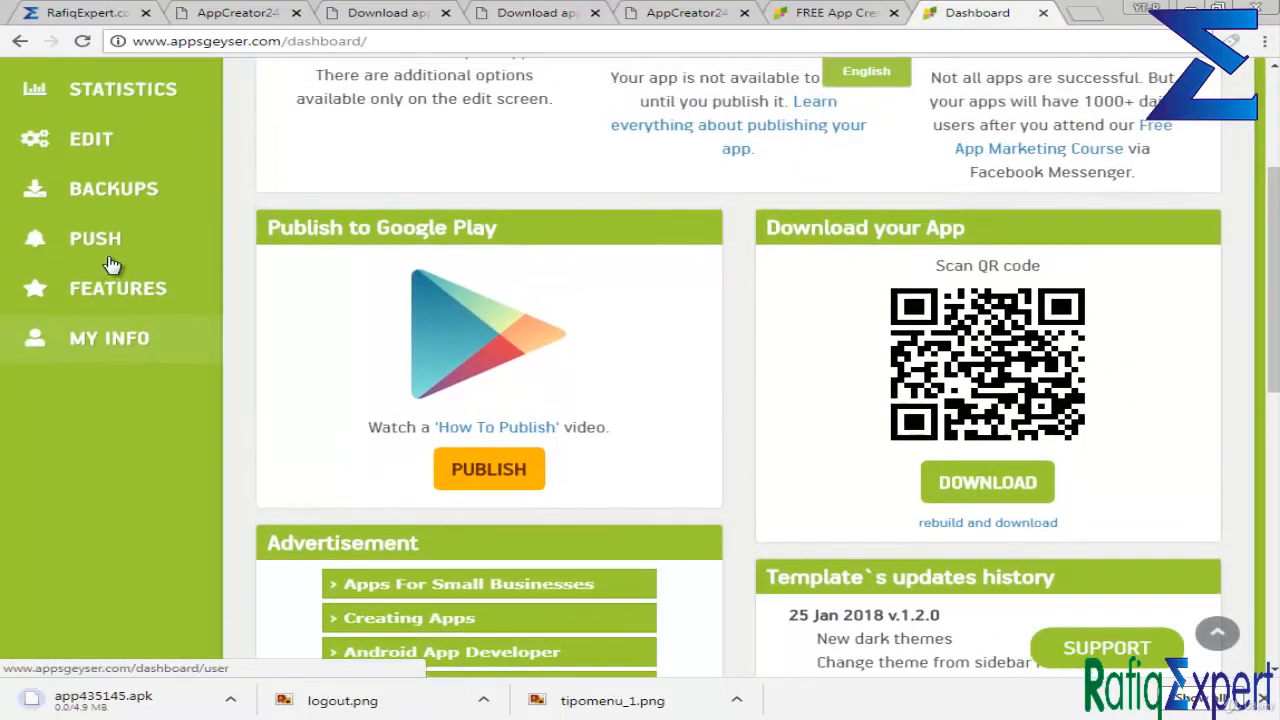
click(36, 243)
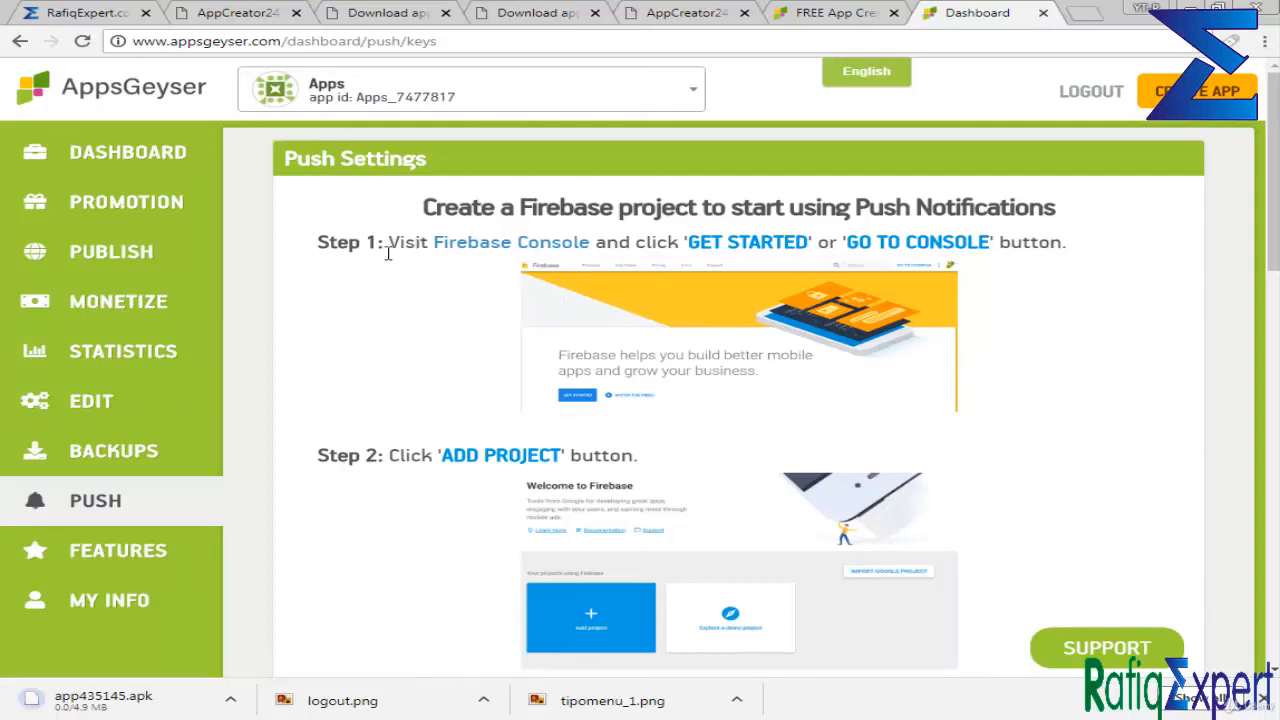
scroll(760, 268, down, 1)
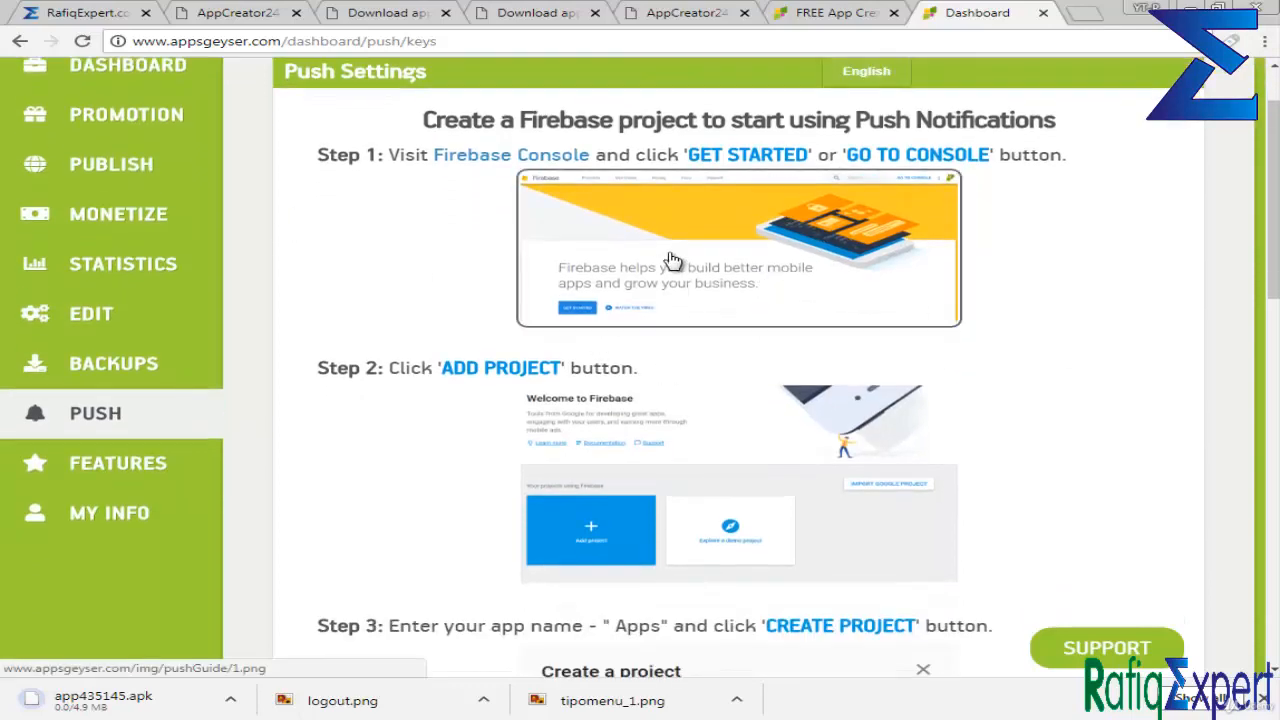
scroll(645, 250, down, 6)
scroll(730, 240, down, 6)
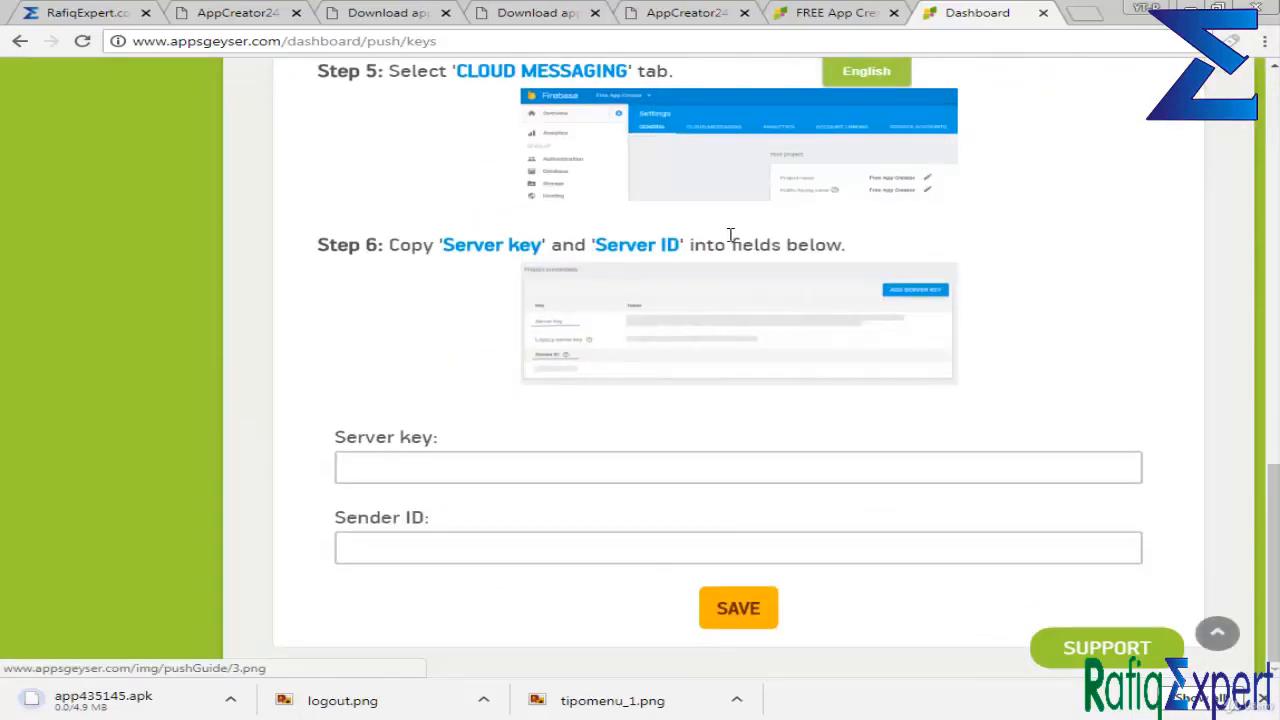
triple_click(437, 245)
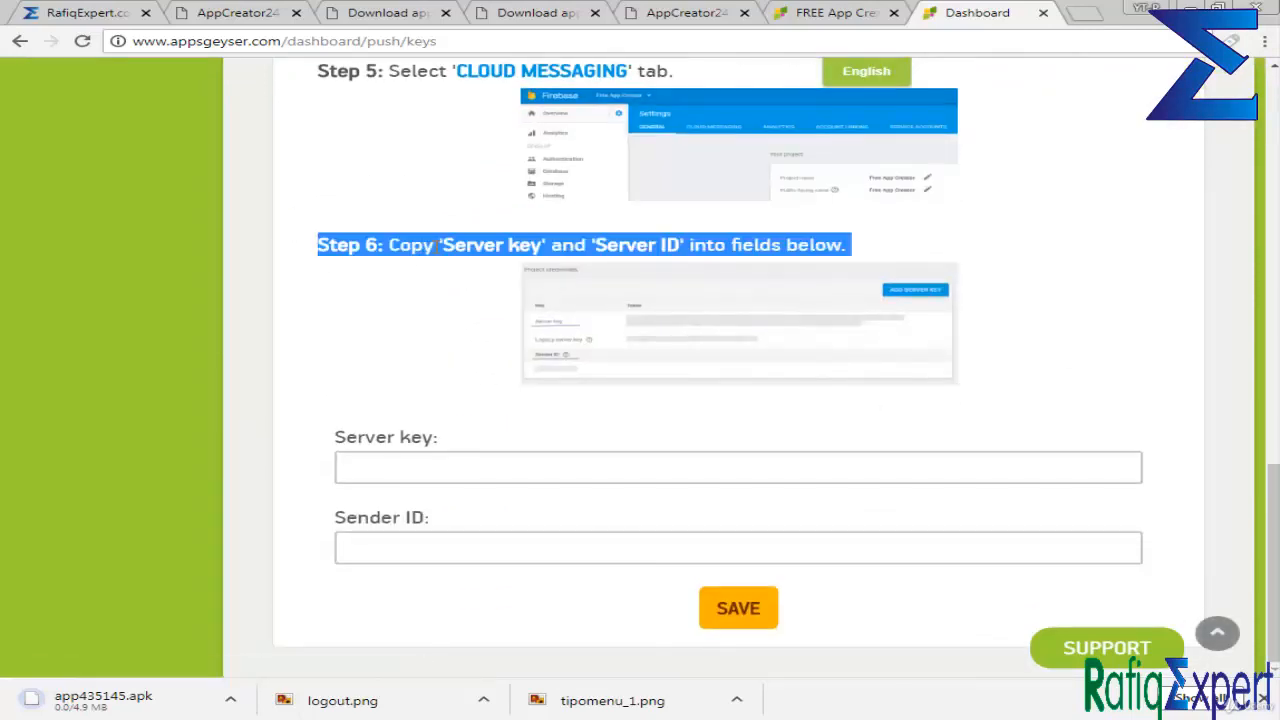
click(418, 270)
scroll(420, 279, up, 5)
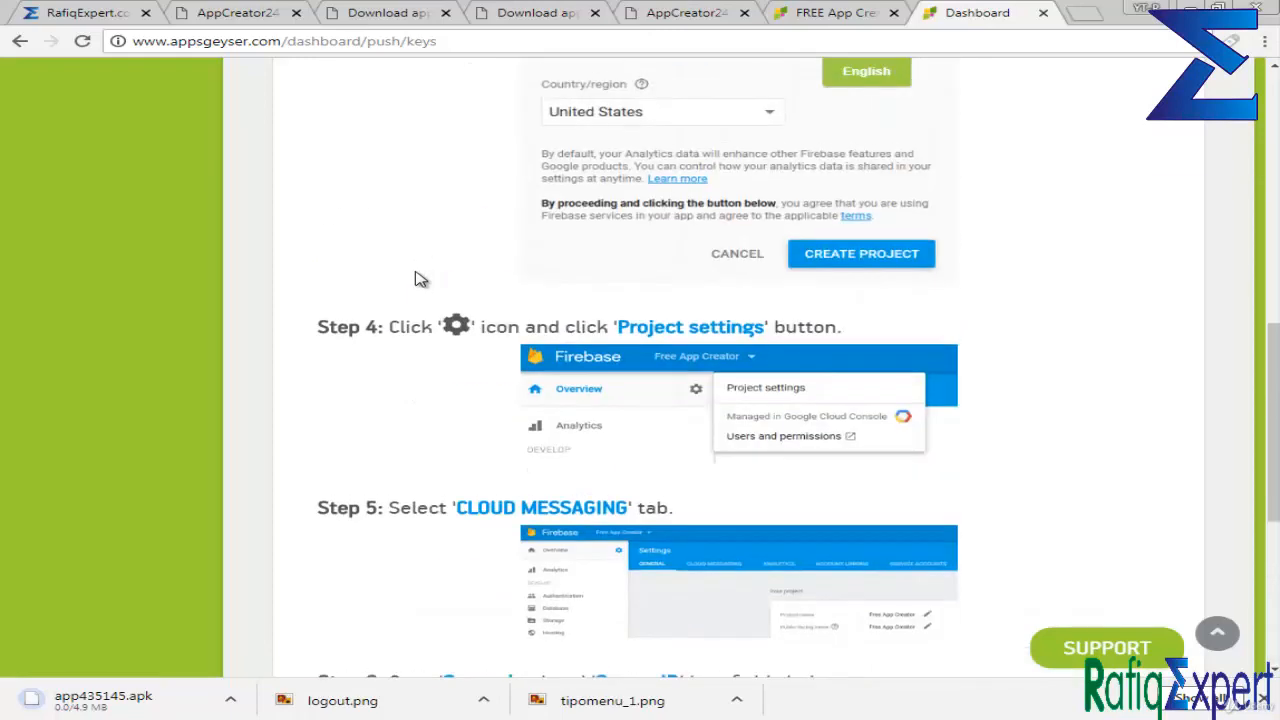
triple_click(393, 330)
triple_click(427, 505)
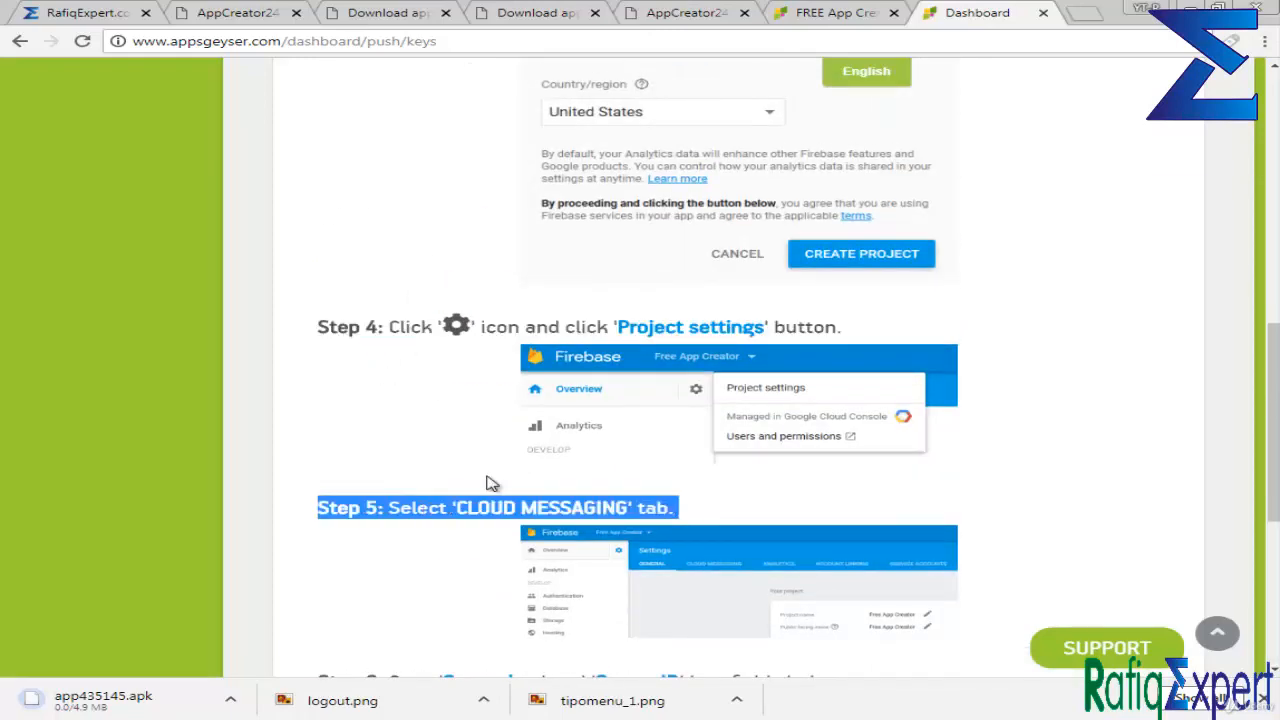
scroll(495, 470, down, 4)
triple_click(445, 245)
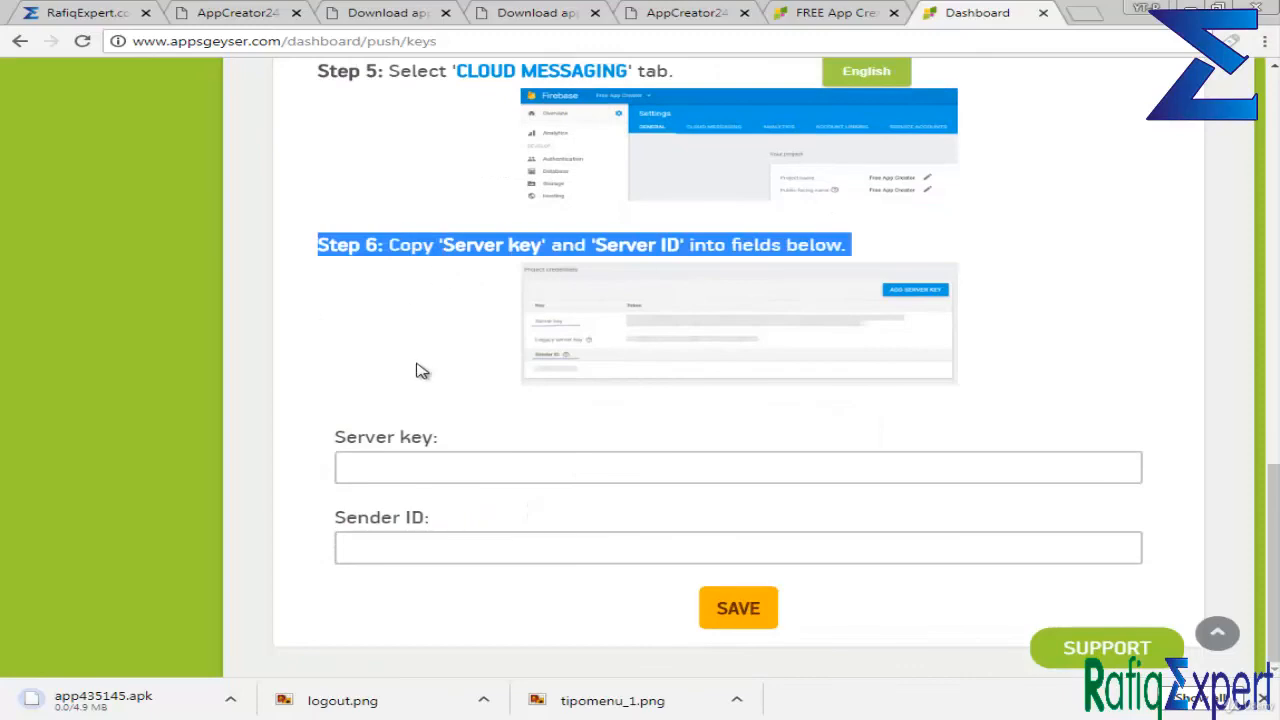
scroll(420, 370, up, 4)
scroll(435, 337, up, 5)
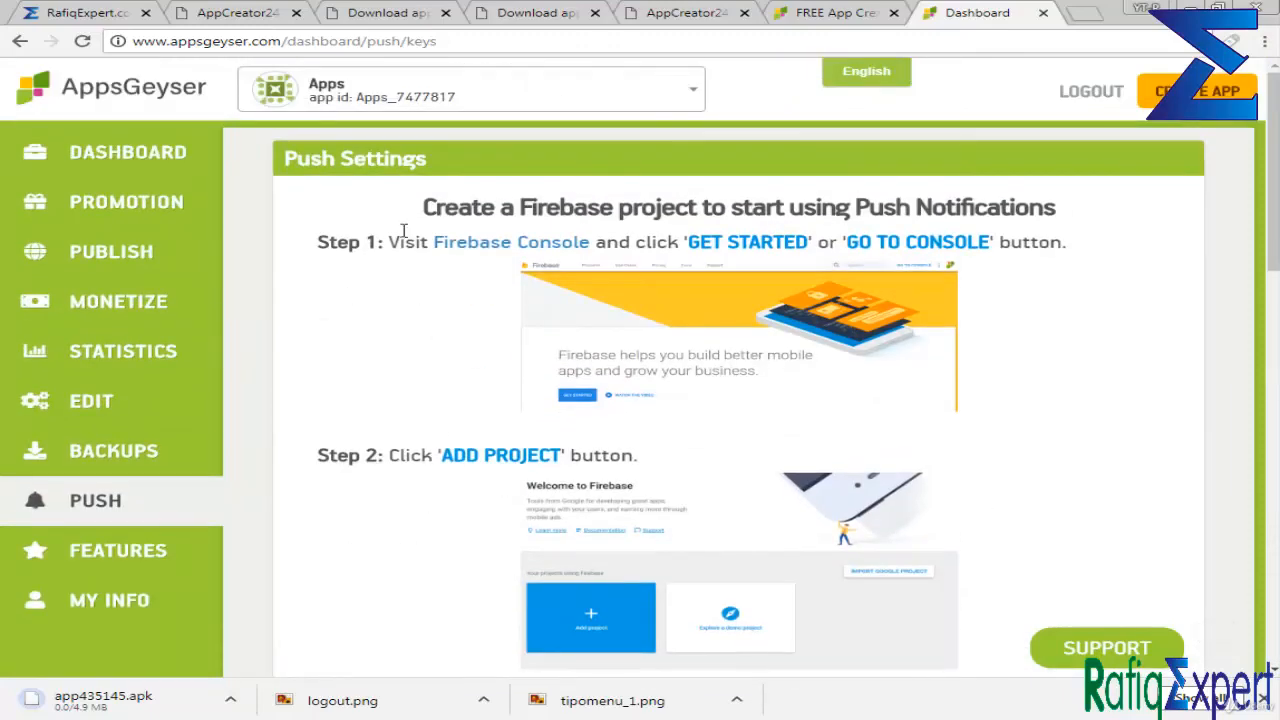
triple_click(405, 240)
triple_click(440, 208)
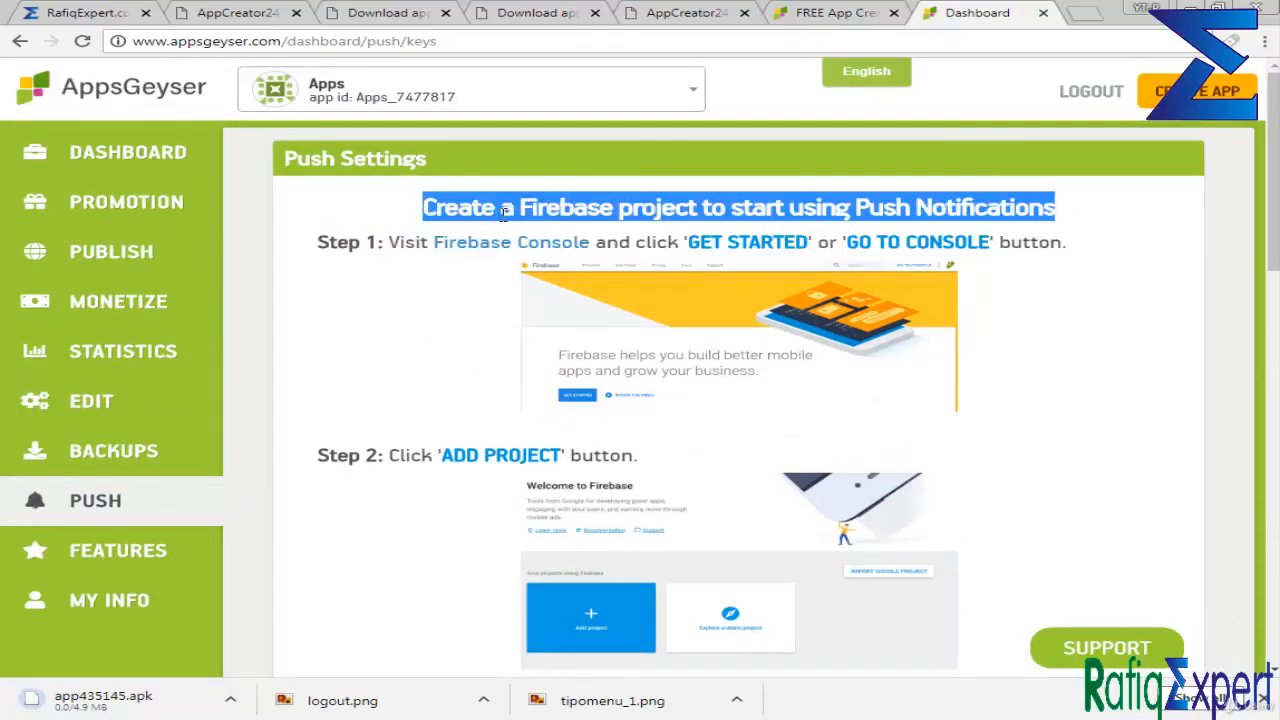
click(502, 215)
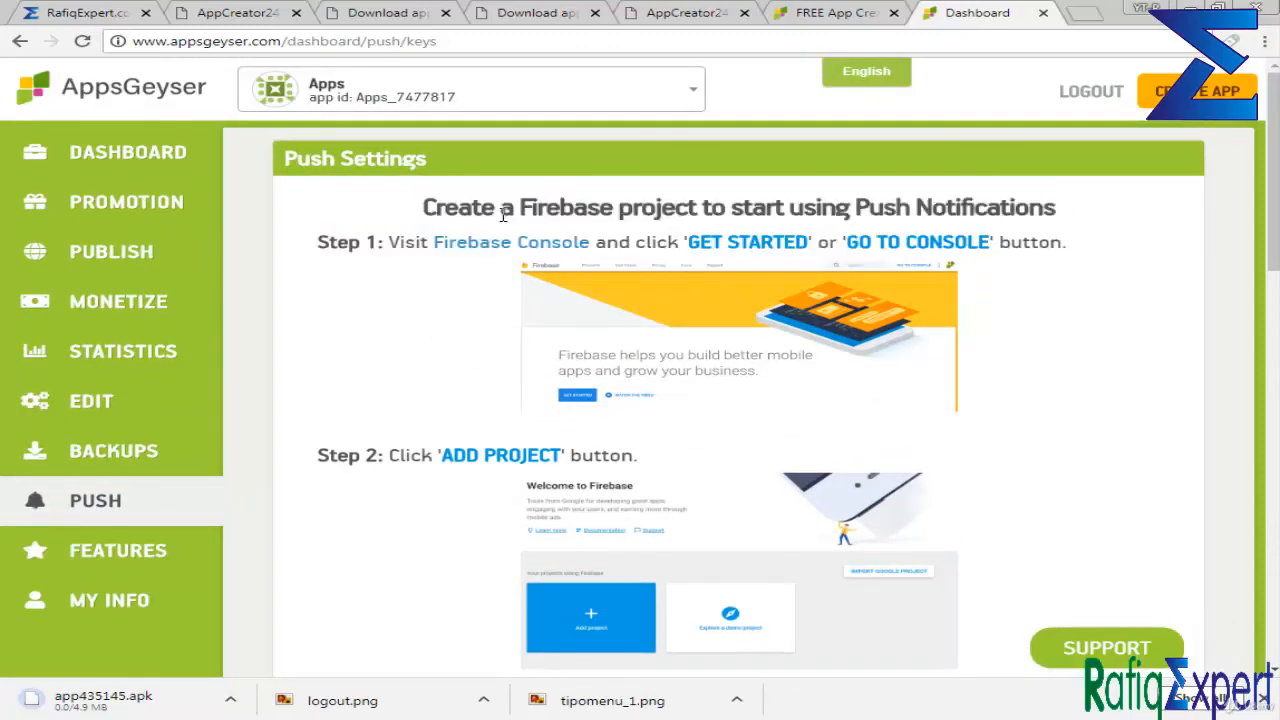
Review the app's backups page and its basic and advanced edit settings, including the version, description and icon sections.
click(127, 453)
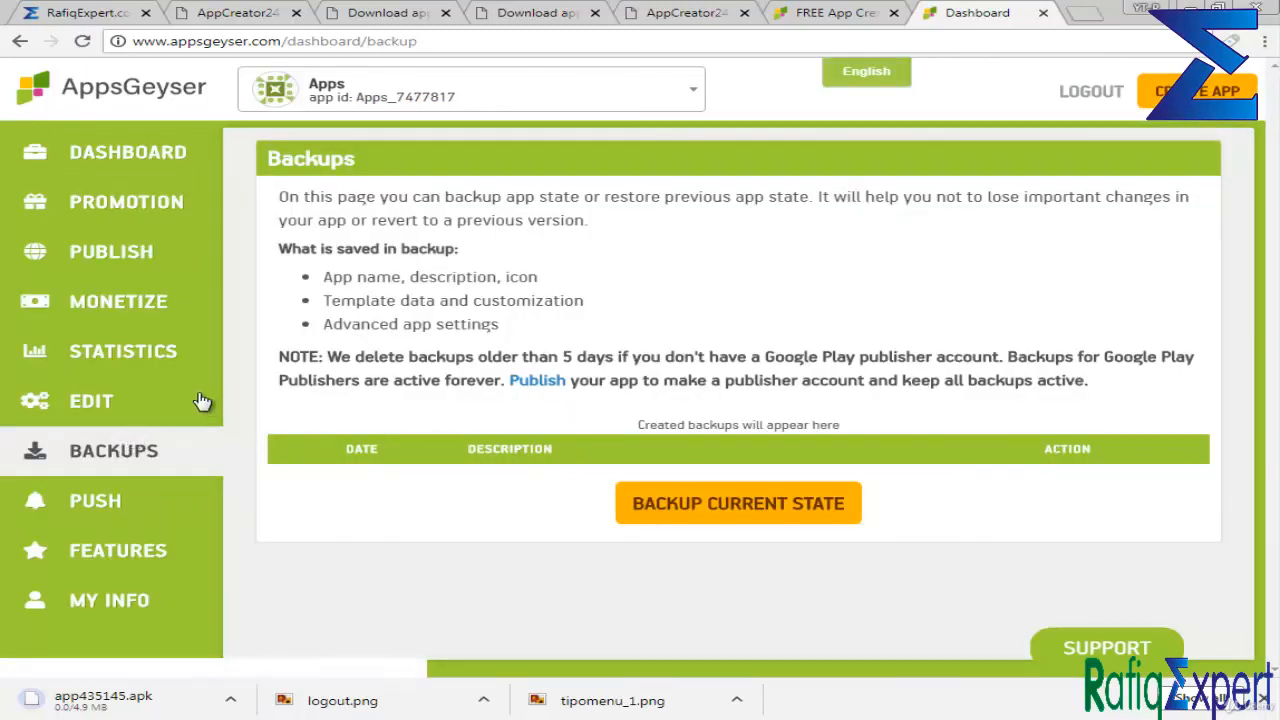
click(98, 408)
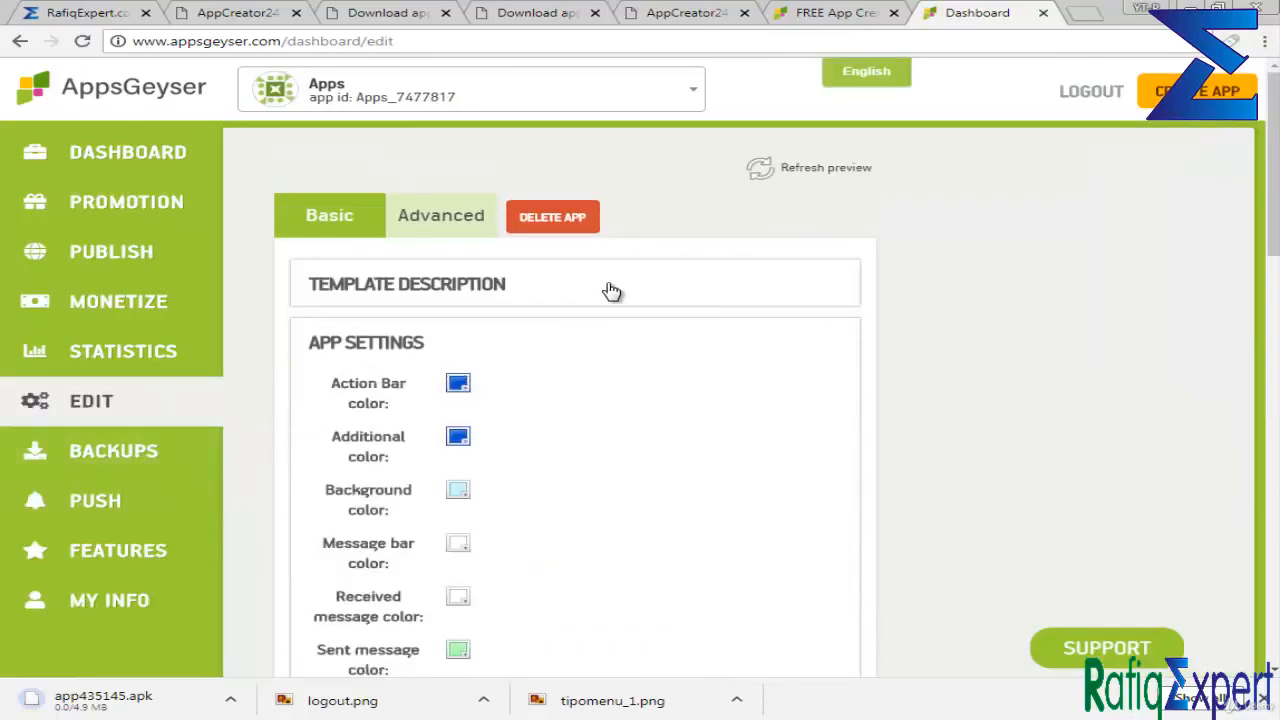
scroll(405, 280, down, 5)
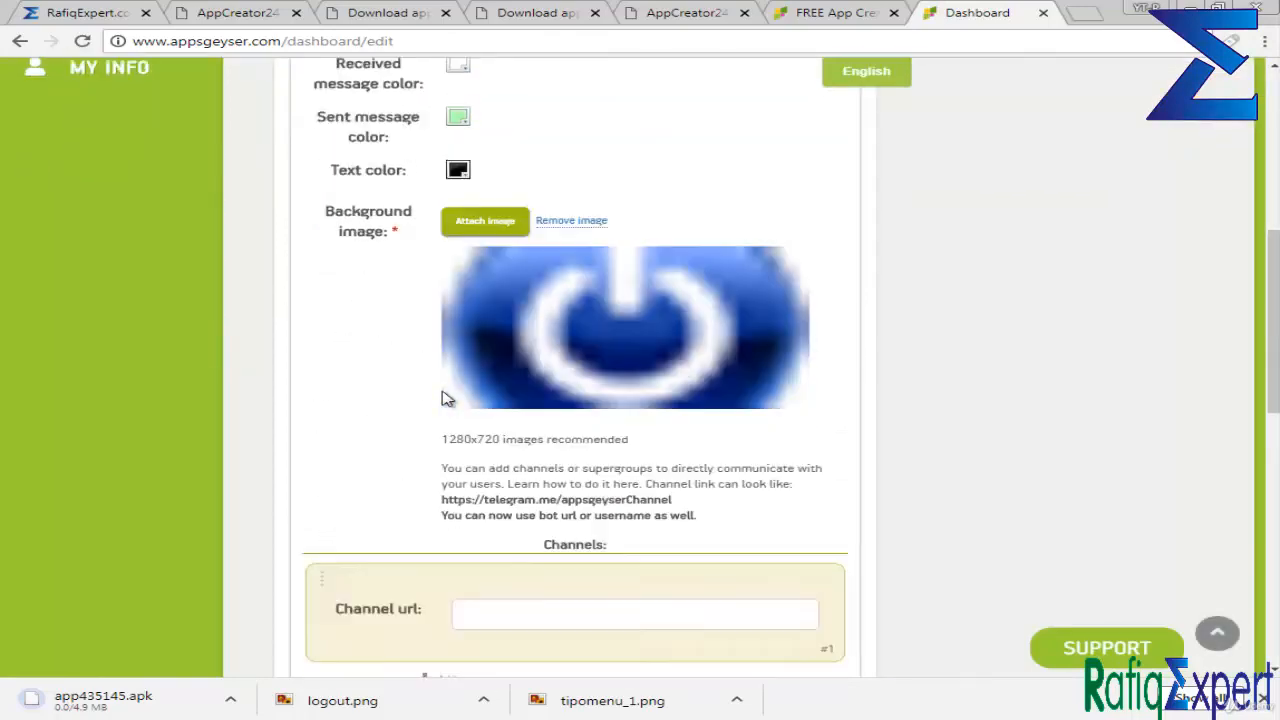
scroll(447, 398, down, 8)
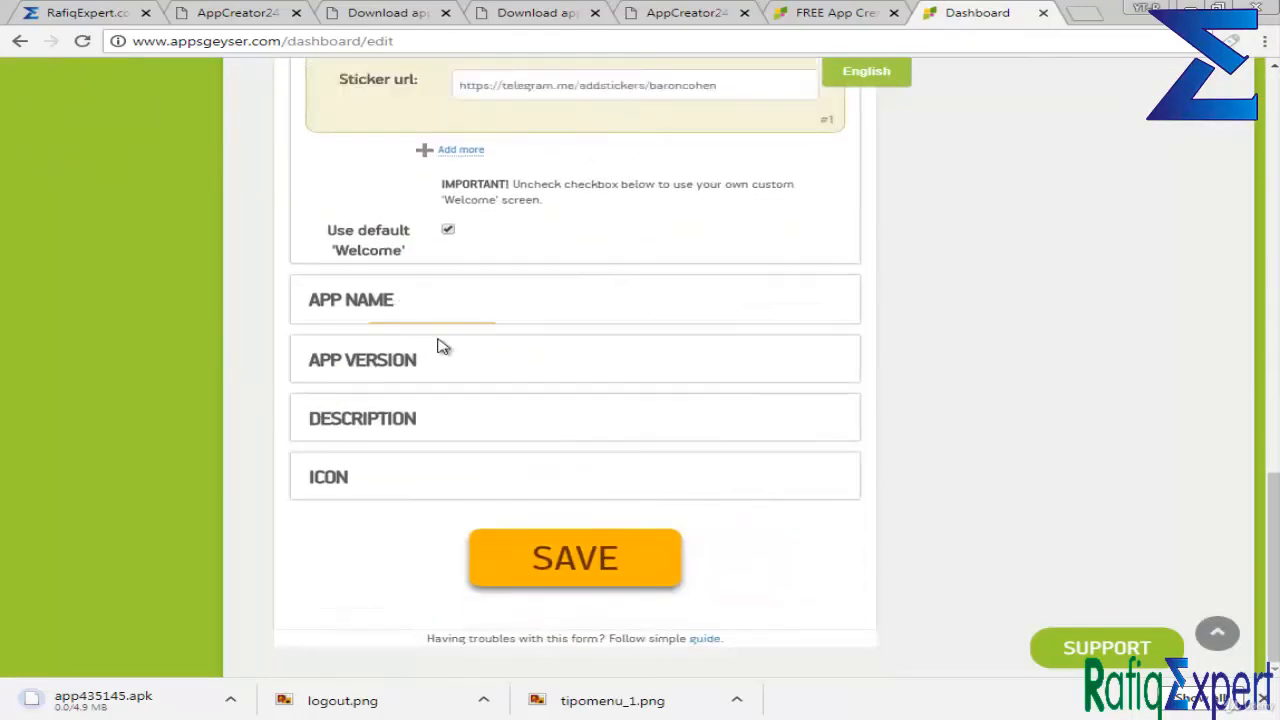
click(425, 352)
click(449, 410)
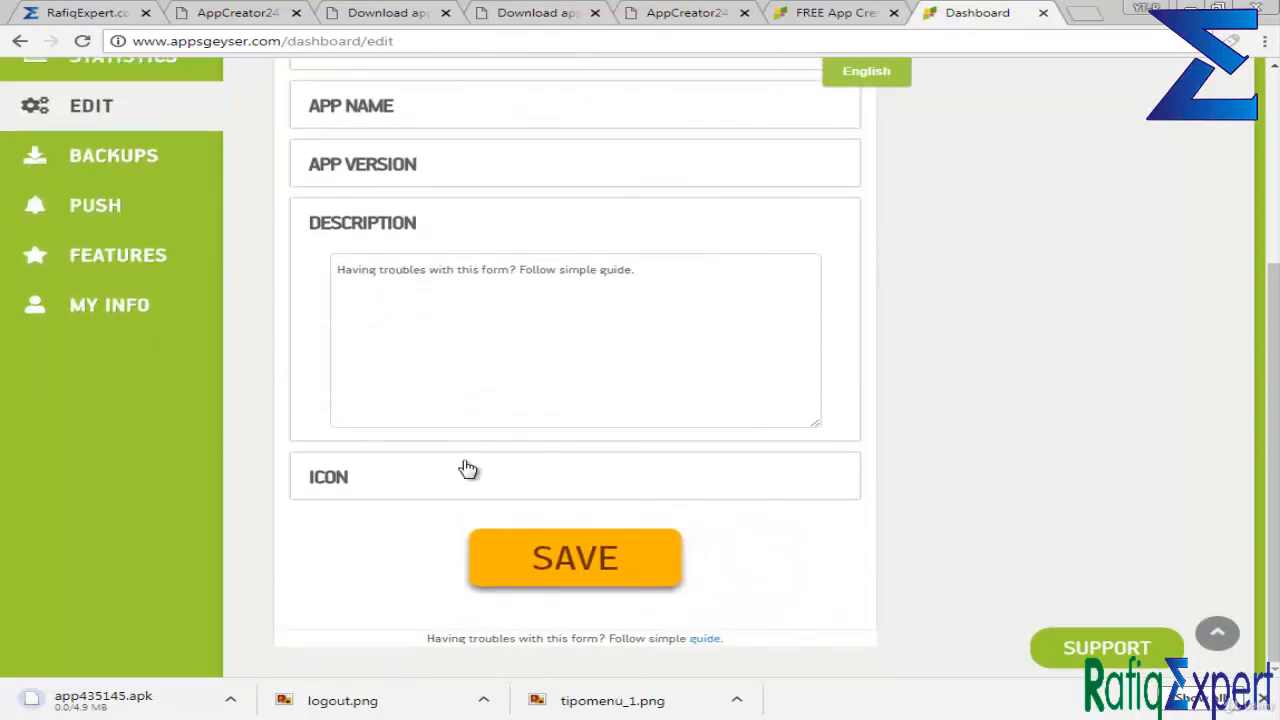
click(468, 469)
scroll(809, 334, down, 3)
scroll(529, 309, up, 6)
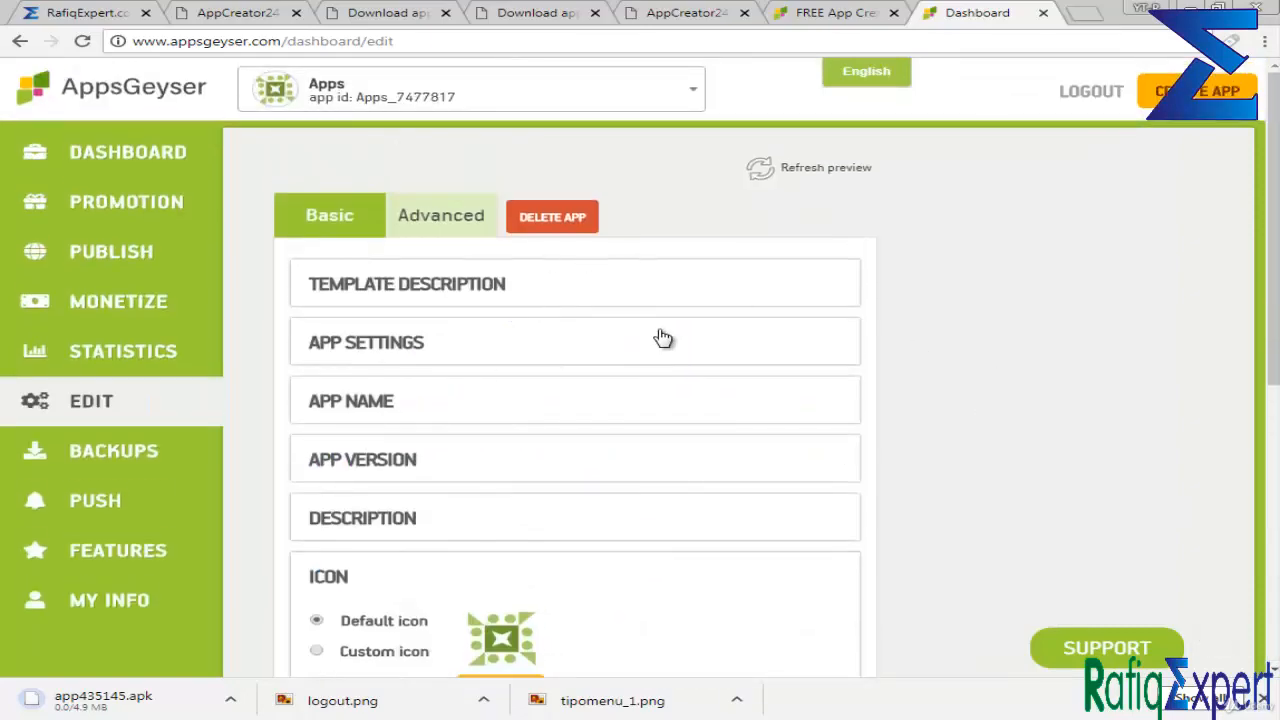
scroll(662, 338, down, 5)
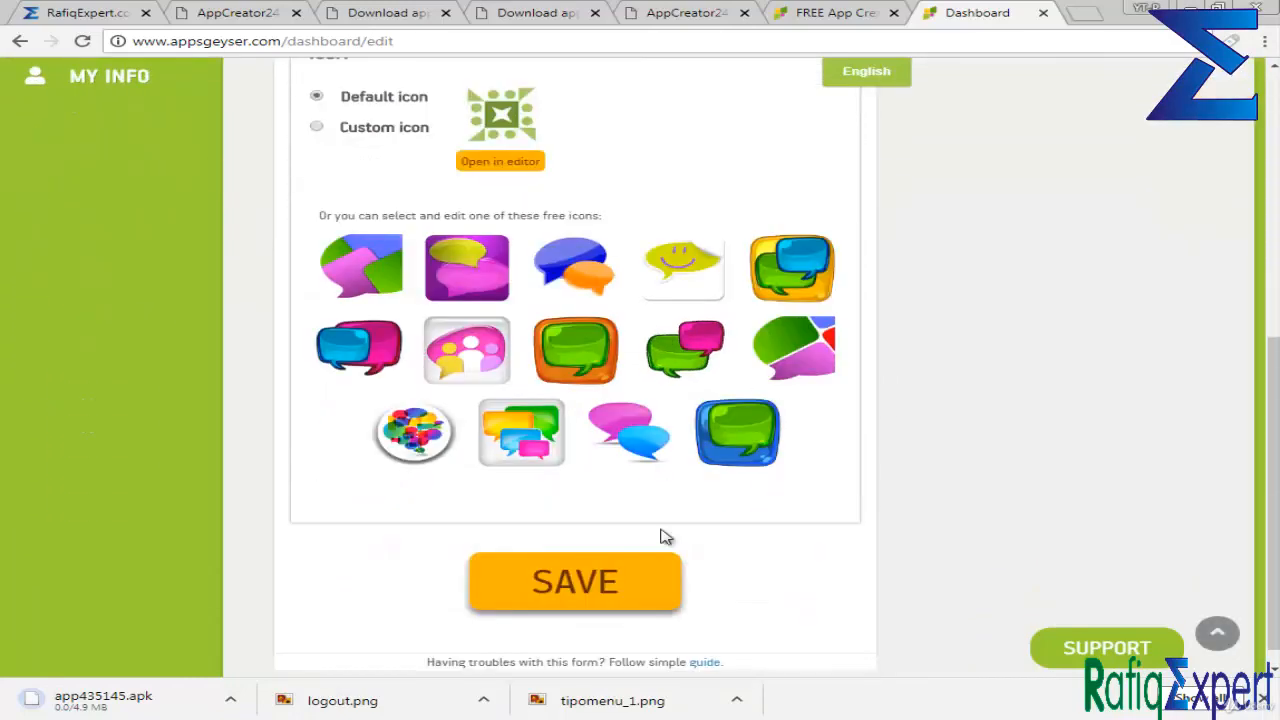
click(690, 572)
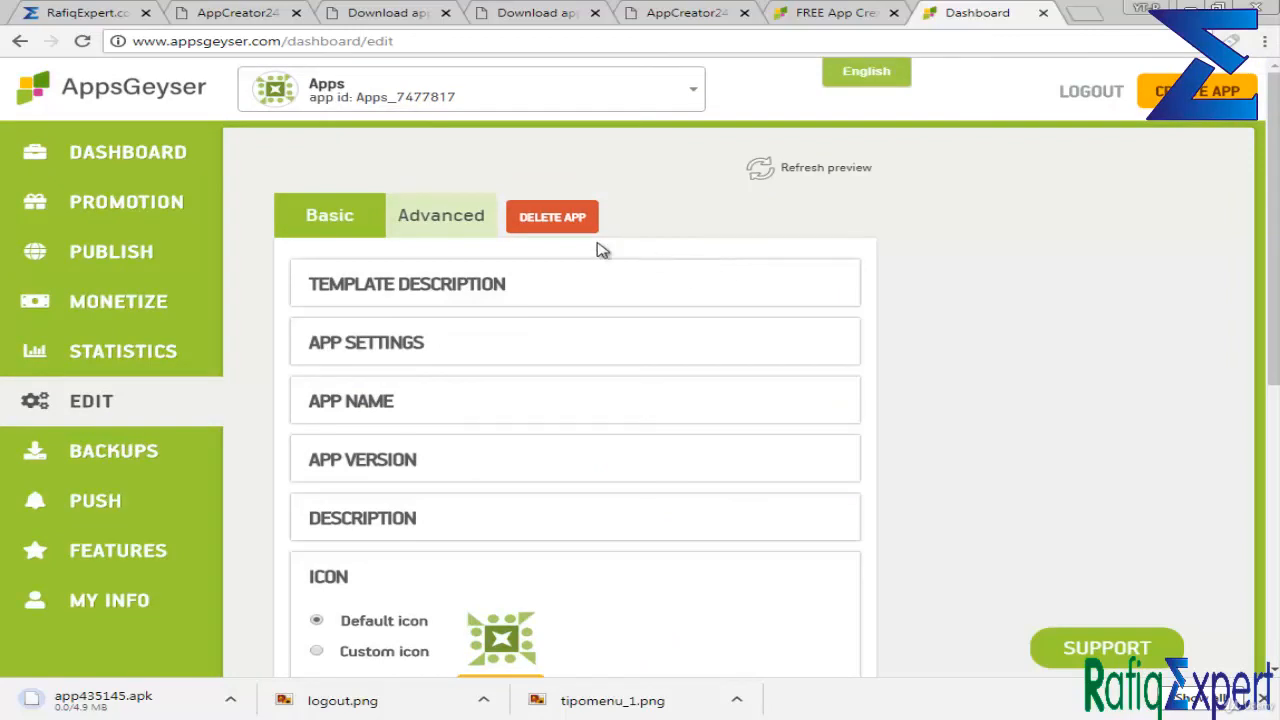
click(451, 218)
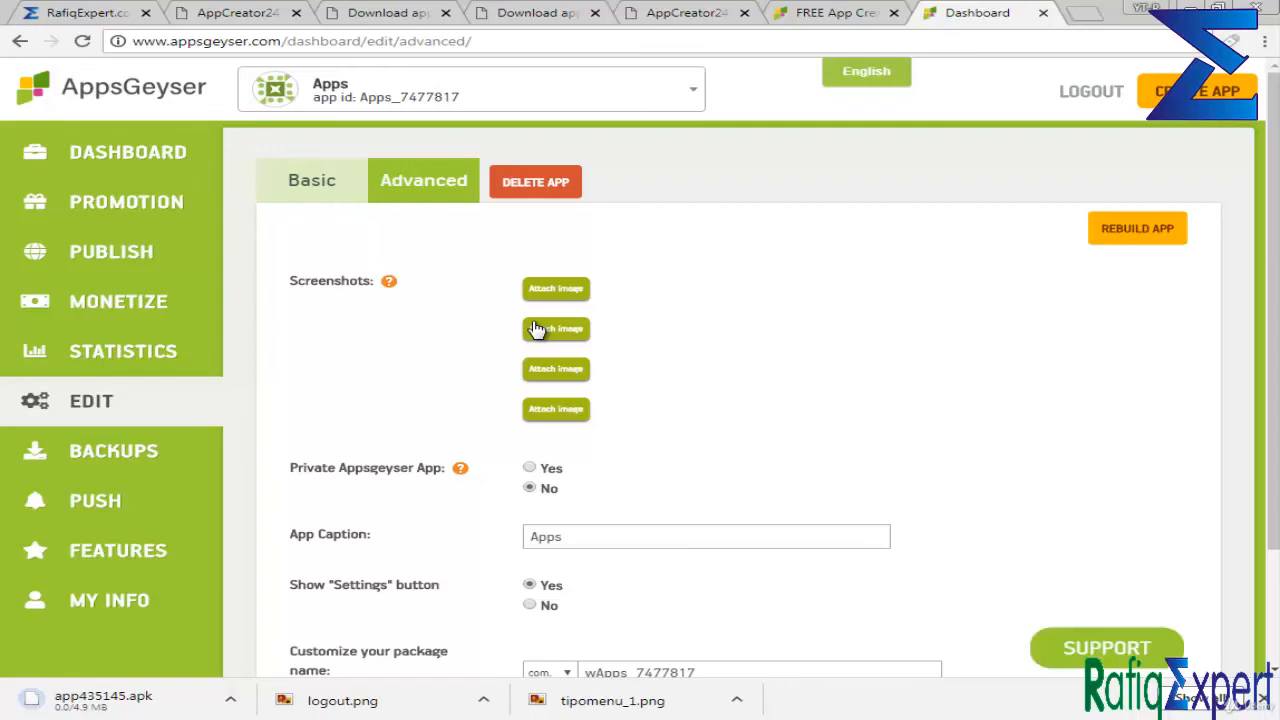
Read the monetization terms about ad codes, the ad space share and the installation threshold.
click(95, 350)
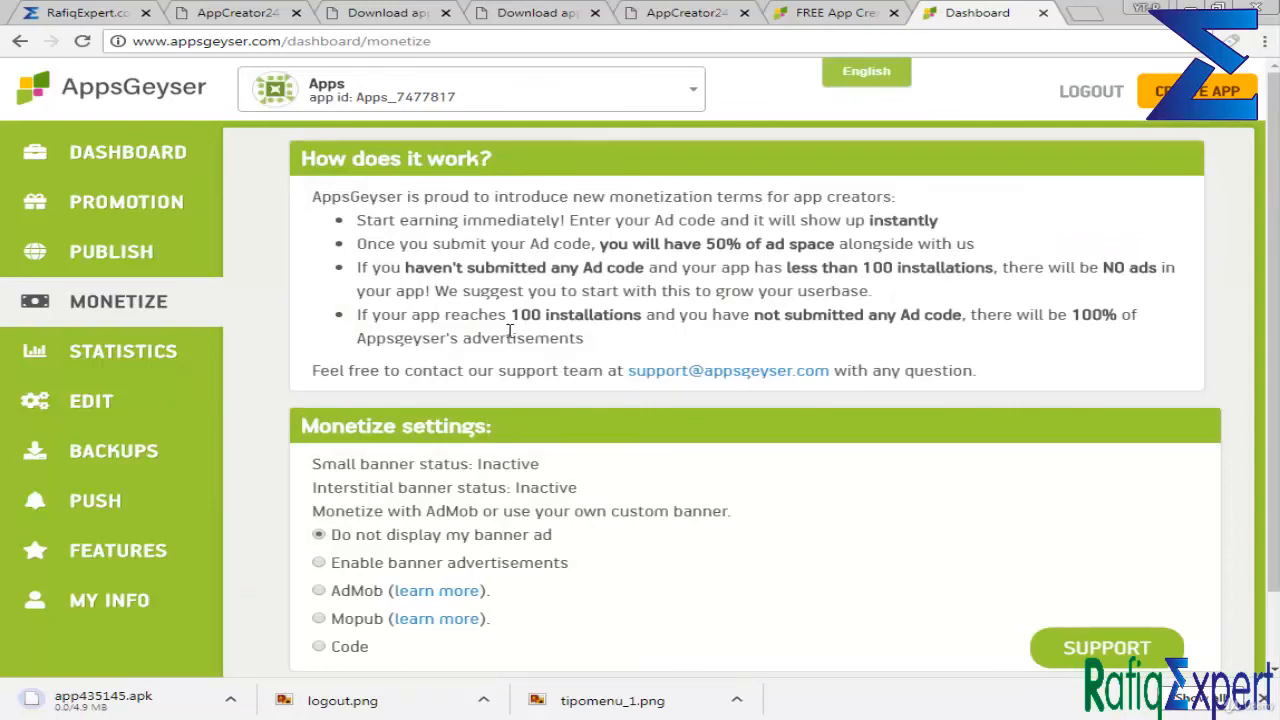
drag(436, 246, 576, 277)
click(570, 289)
drag(412, 316, 772, 316)
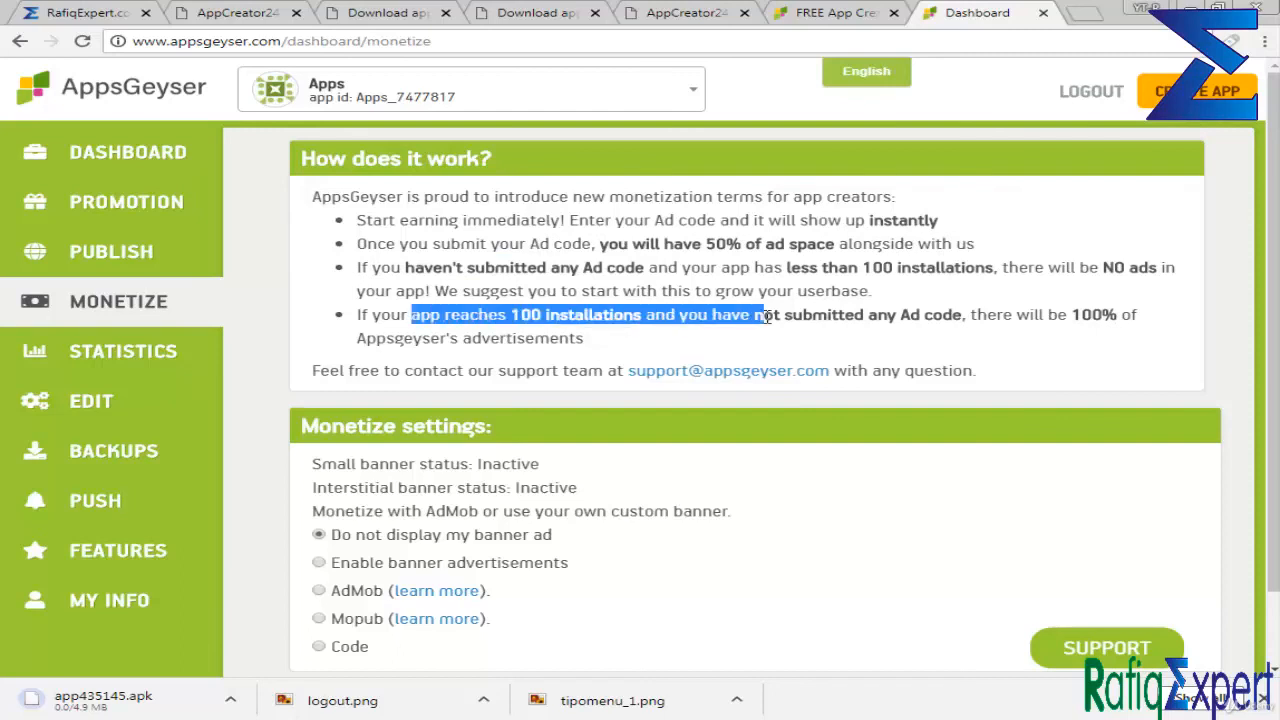
click(563, 260)
drag(651, 248, 583, 190)
click(634, 260)
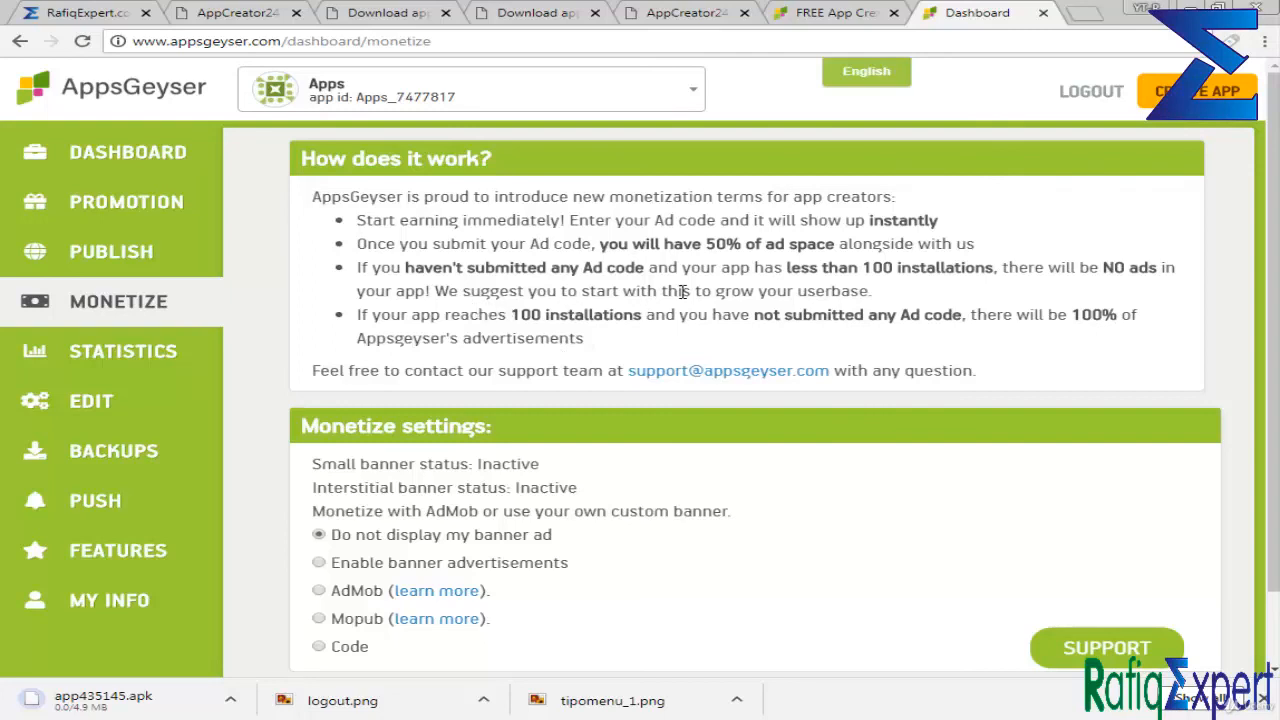
drag(625, 312, 904, 304)
click(1034, 304)
drag(1072, 309, 1076, 312)
click(1076, 312)
drag(543, 243, 858, 265)
click(722, 228)
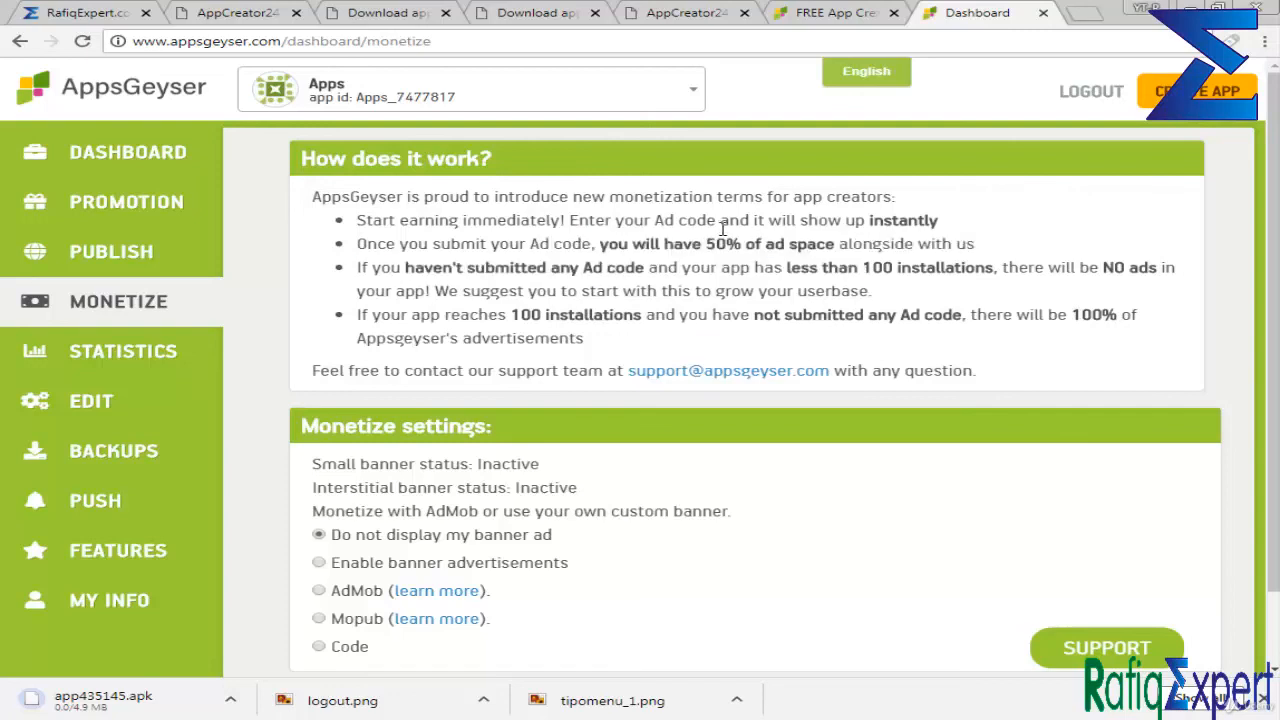
drag(871, 245, 1030, 265)
mouse_move(797, 242)
mouse_down()
mouse_move(609, 244)
mouse_move(806, 244)
mouse_up()
click(787, 246)
click(720, 236)
scroll(520, 322, down, 1)
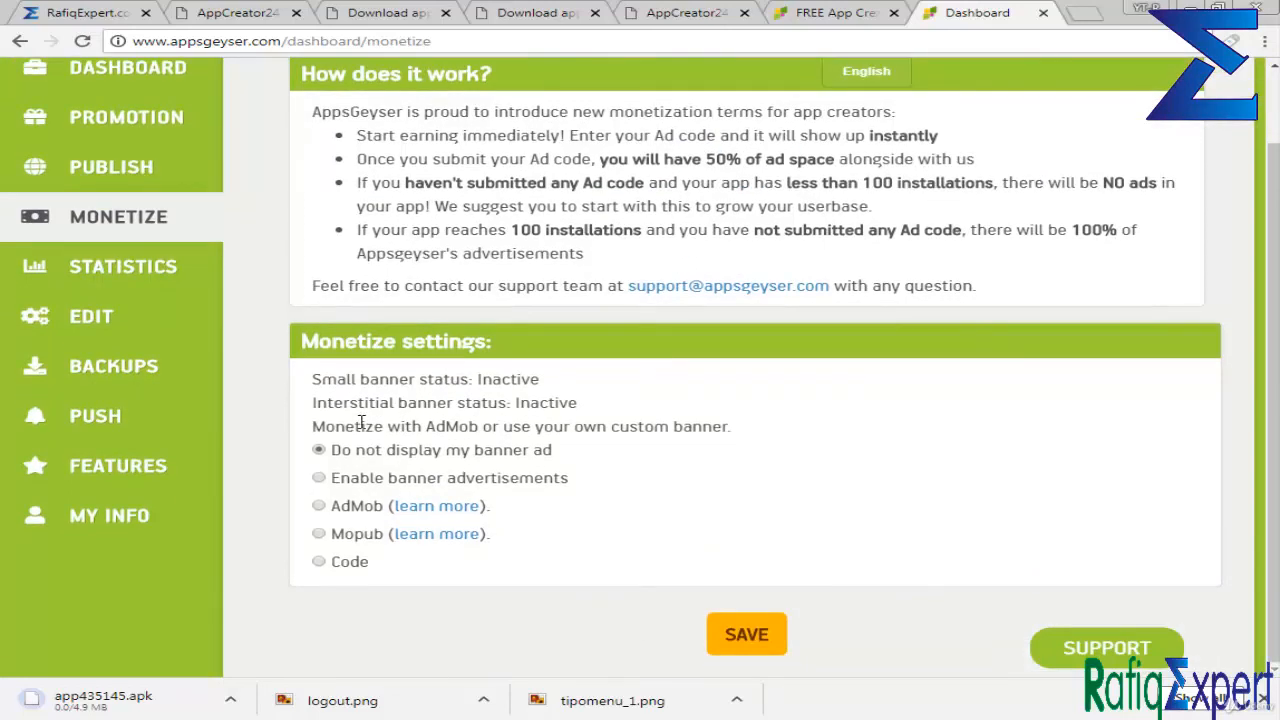
Examine the monetize settings, including the small and interstitial banner status and the AdMob or custom banner options.
triple_click(443, 400)
triple_click(437, 379)
double_click(428, 341)
click(483, 366)
triple_click(487, 378)
click(518, 398)
triple_click(555, 426)
click(595, 458)
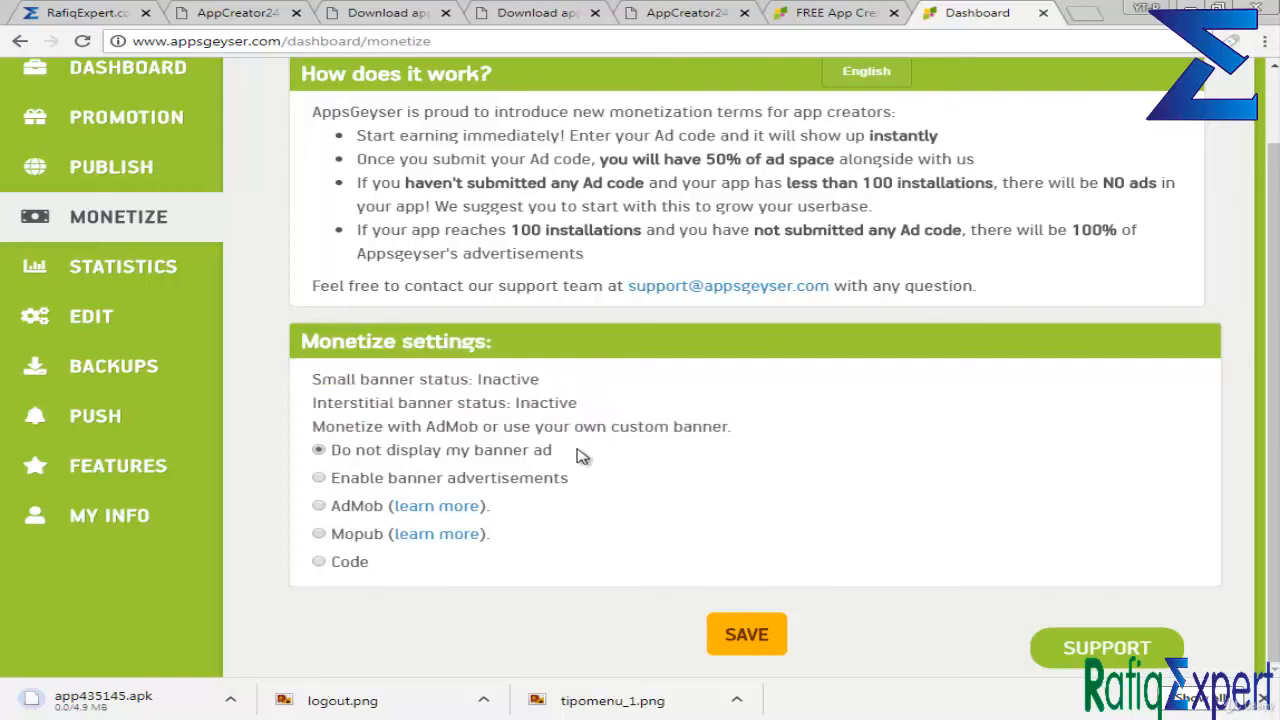
Read the small and interstitial banner status lines and the option not to display a banner ad.
triple_click(666, 424)
triple_click(525, 402)
triple_click(497, 390)
triple_click(497, 402)
click(577, 428)
triple_click(577, 428)
triple_click(546, 451)
click(679, 470)
Compare the AdMob, Mopub and Code monetization options, viewing the small banner and interstitial fields of each without saving.
click(322, 508)
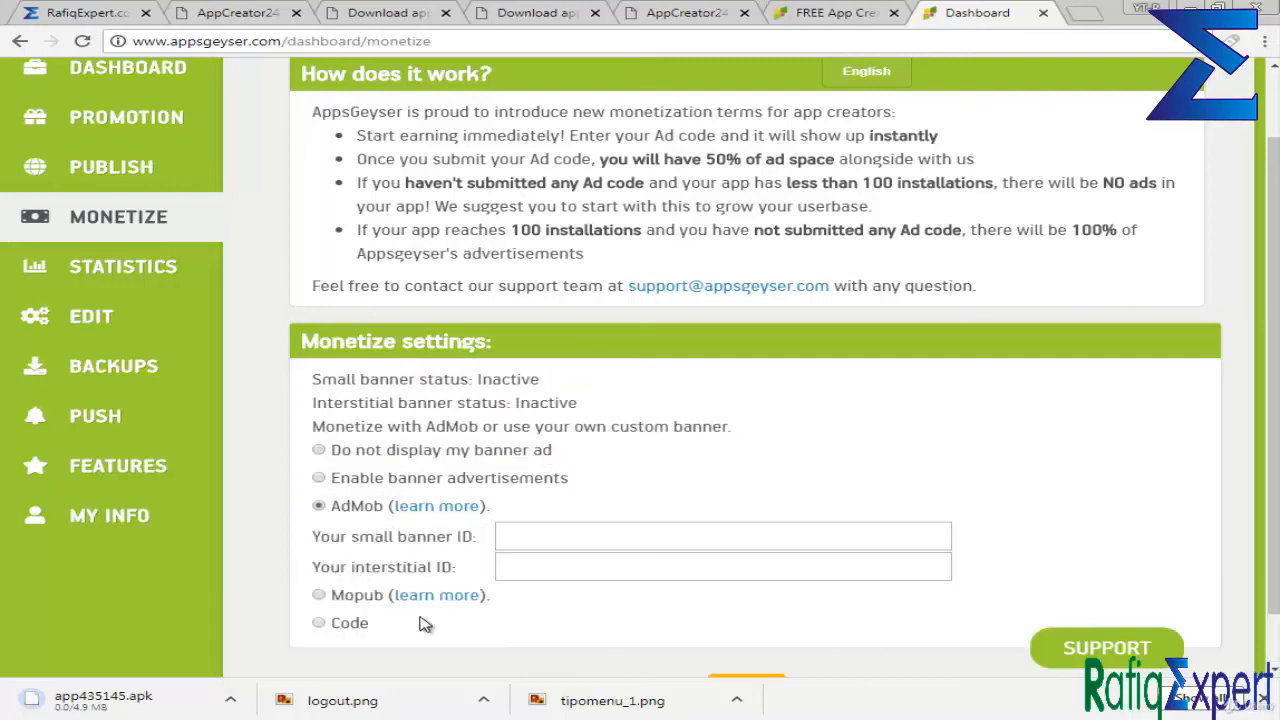
click(333, 597)
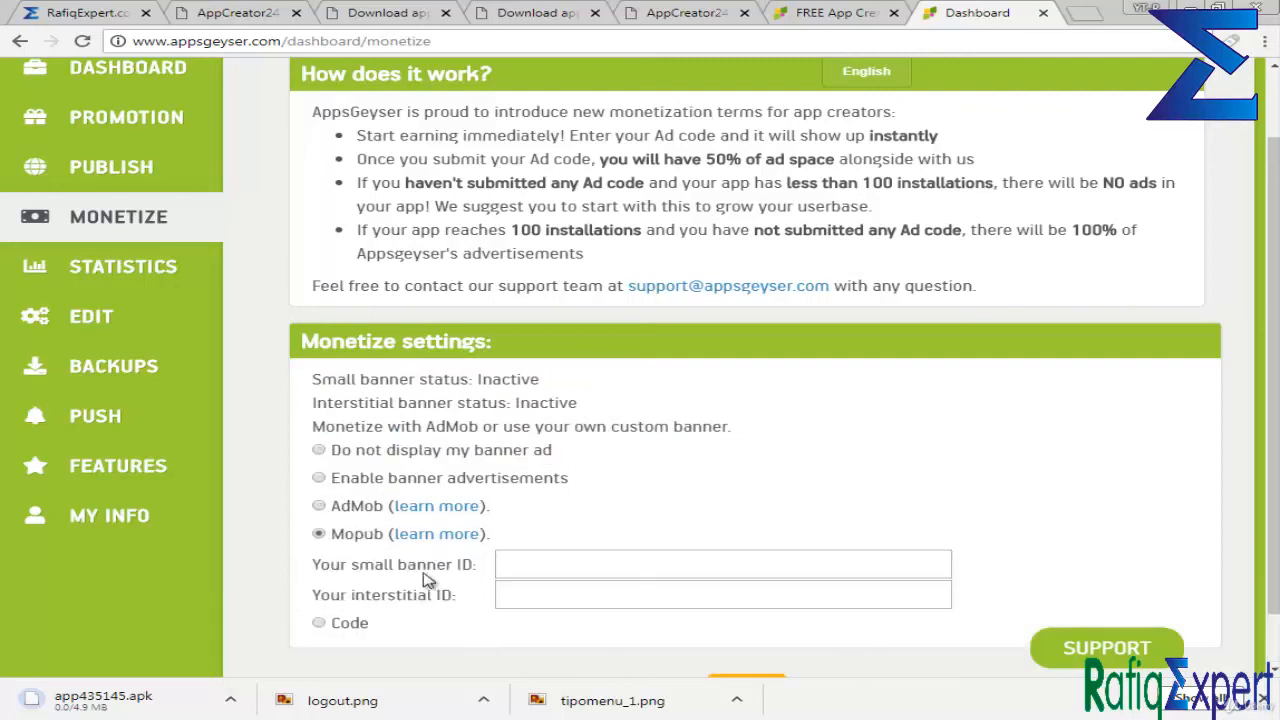
click(320, 623)
scroll(626, 489, down, 5)
click(600, 363)
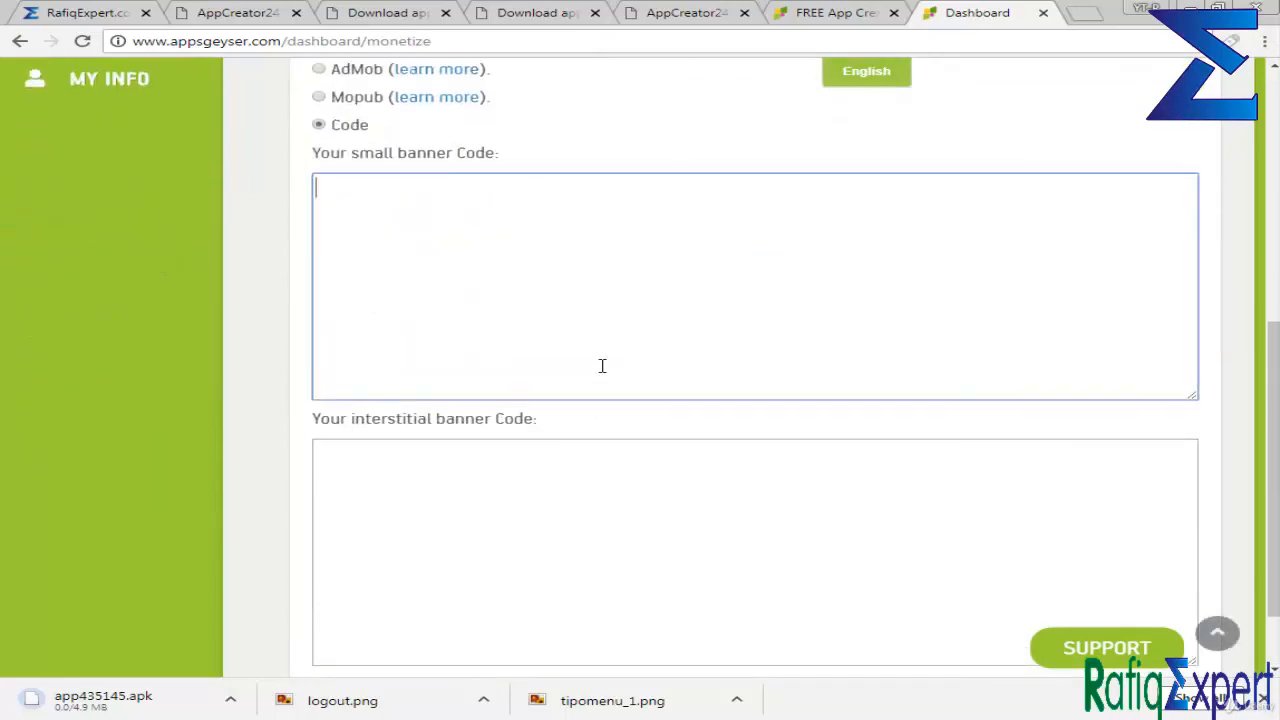
click(603, 557)
scroll(770, 446, up, 6)
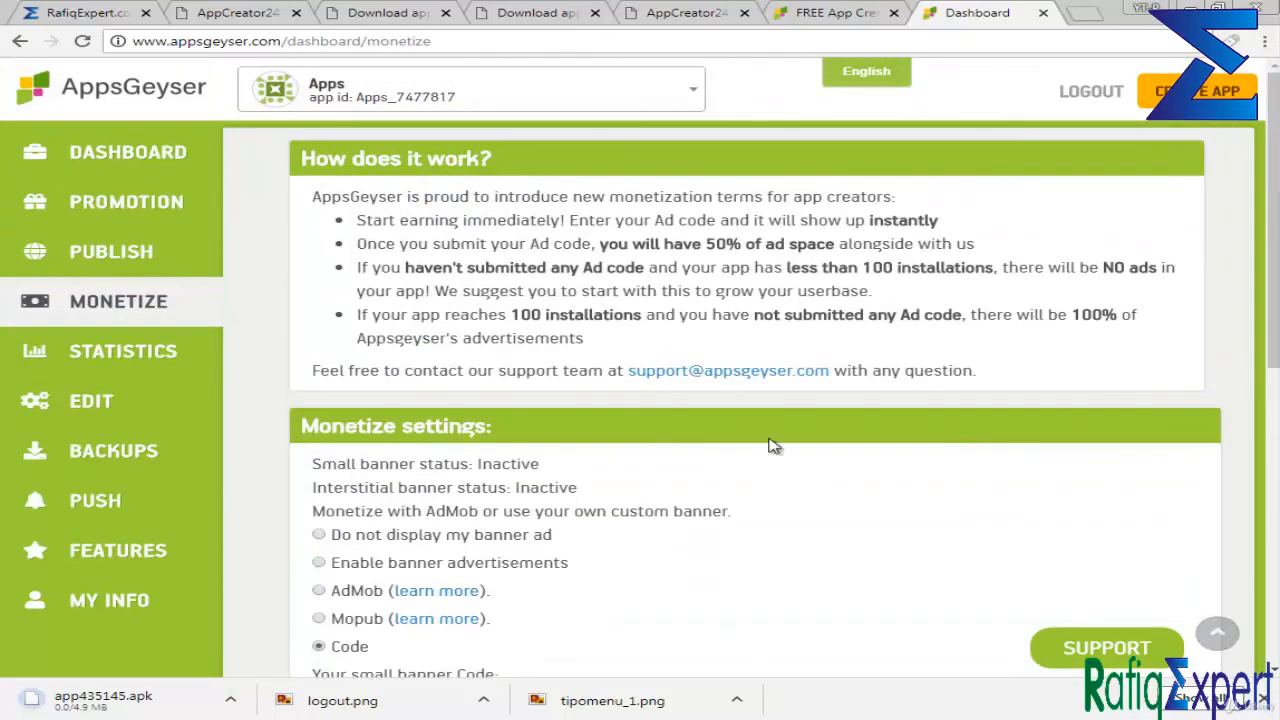
Open the app's publishing page and read the explanation of why to publish the app on Google Play.
click(140, 252)
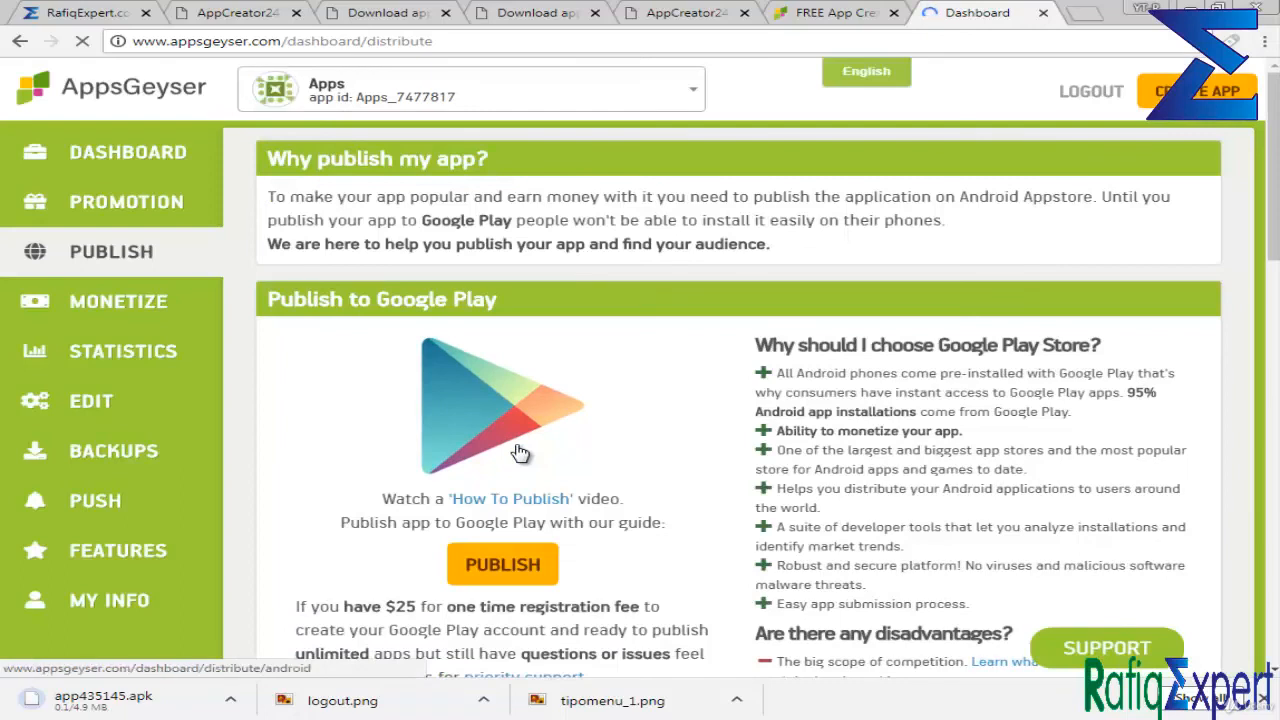
triple_click(780, 221)
click(814, 247)
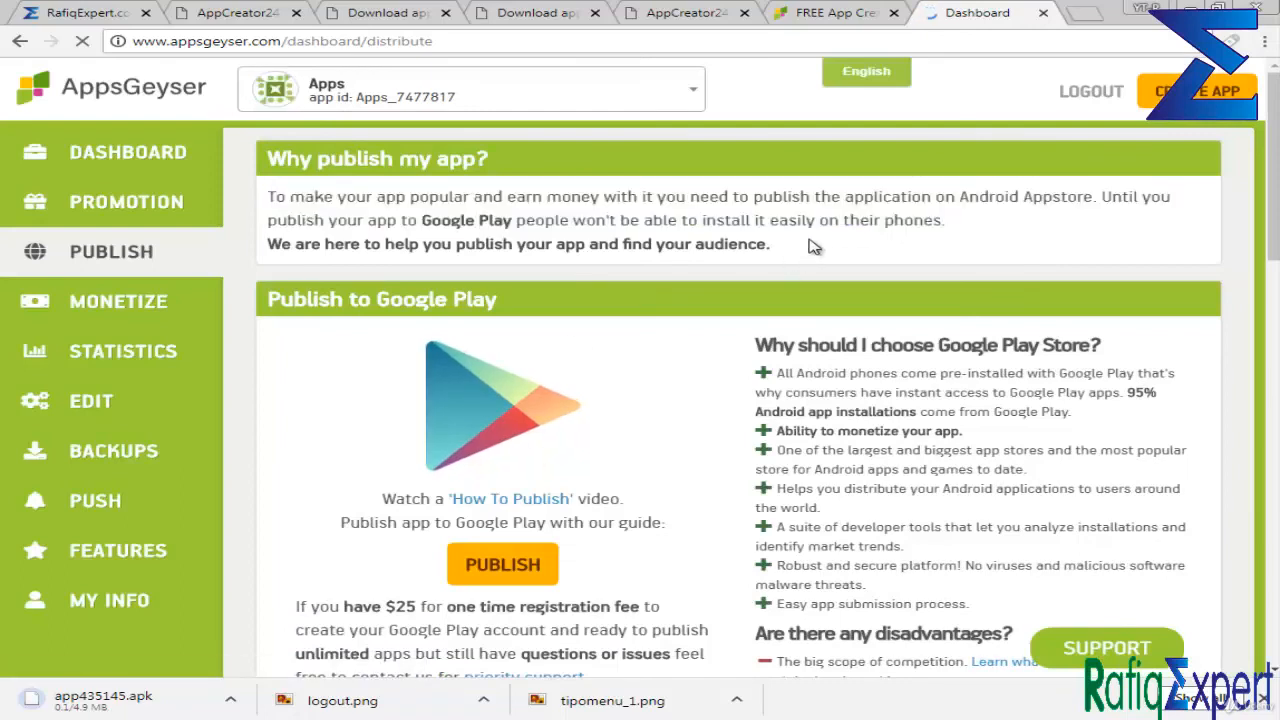
triple_click(814, 247)
click(788, 212)
triple_click(792, 216)
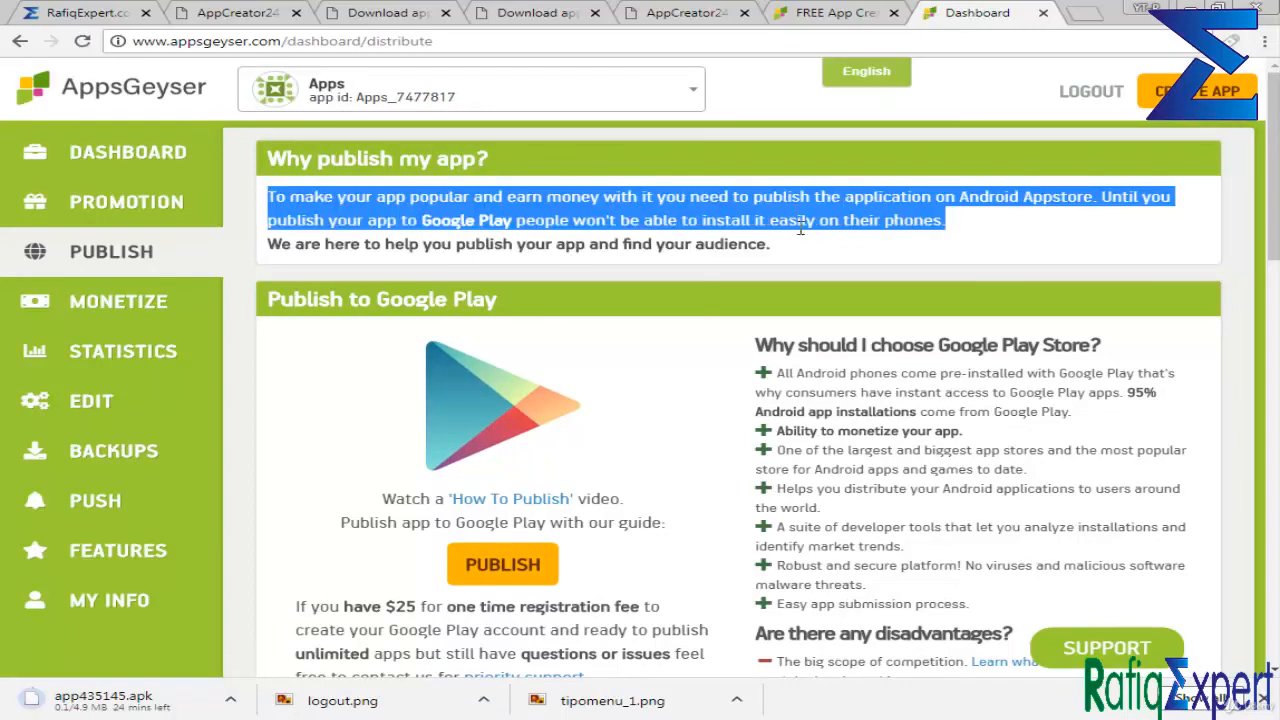
triple_click(800, 228)
click(829, 266)
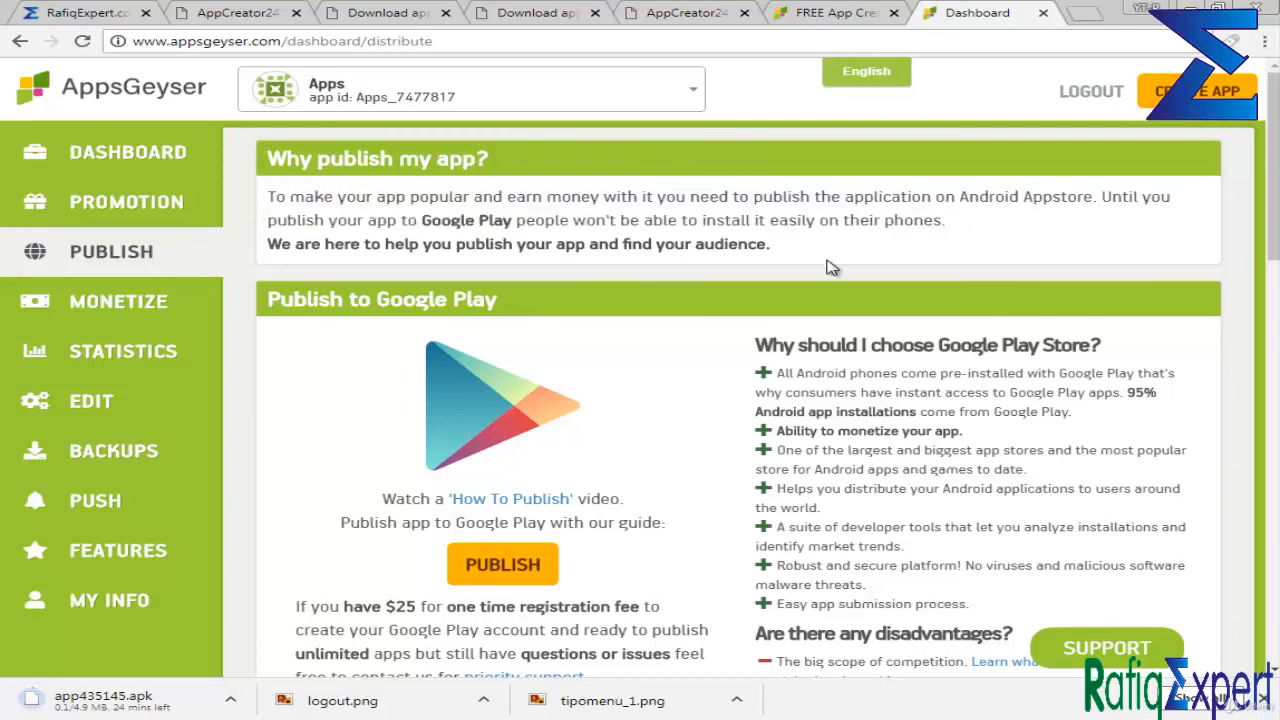
triple_click(816, 256)
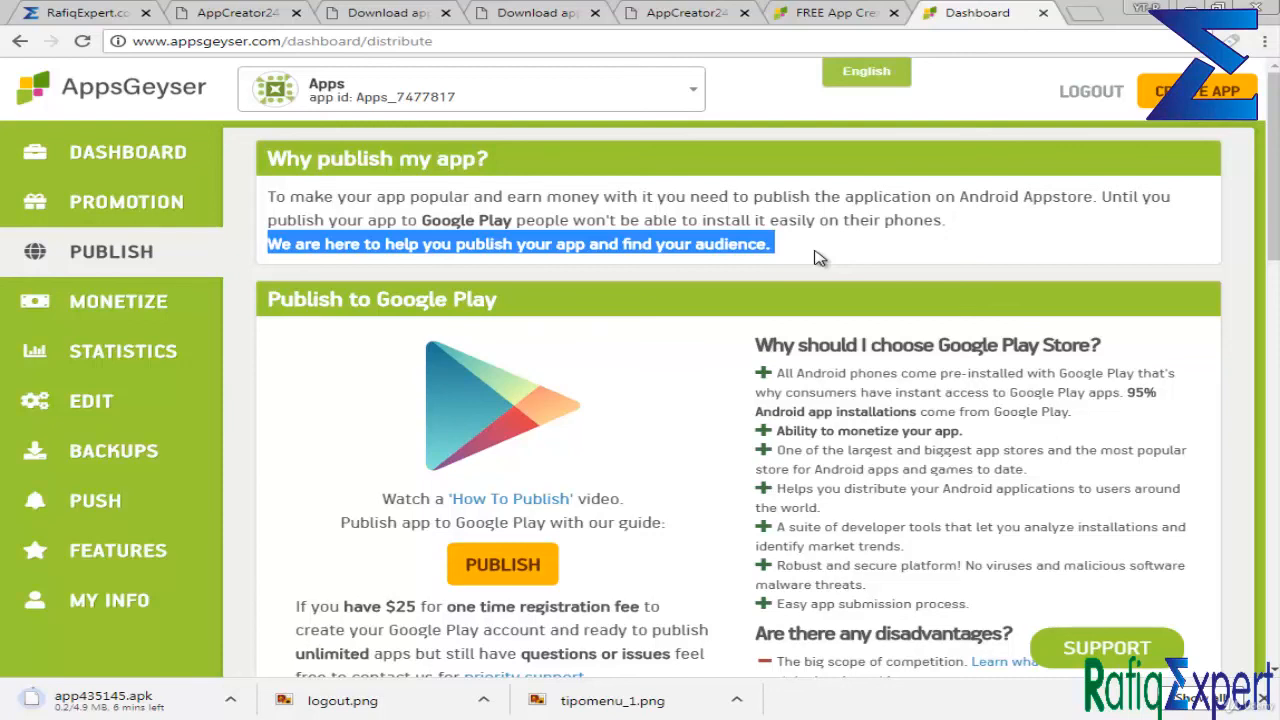
double_click(806, 224)
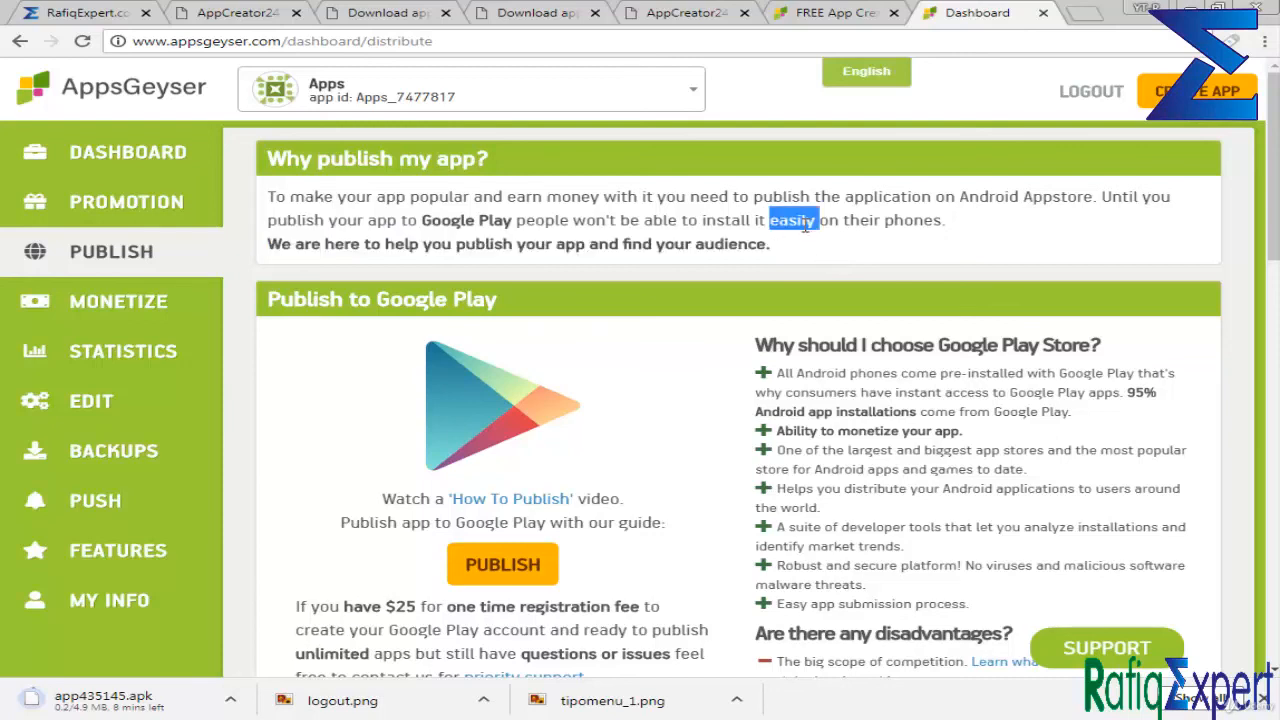
triple_click(806, 228)
click(808, 243)
triple_click(808, 245)
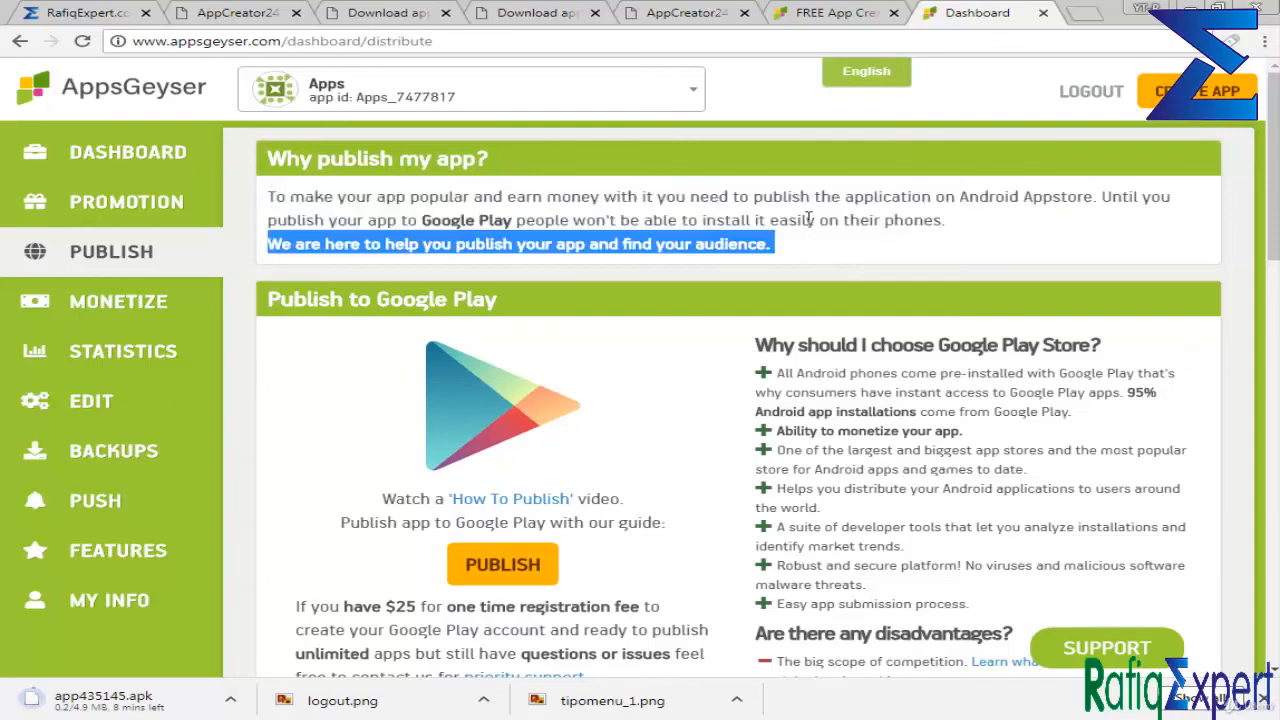
Review the publishing page's Google Play fee, money back guarantee, alternative markets and QR widget sections, and return to the introduction.
scroll(734, 200, down, 5)
scroll(502, 287, up, 4)
scroll(620, 431, down, 9)
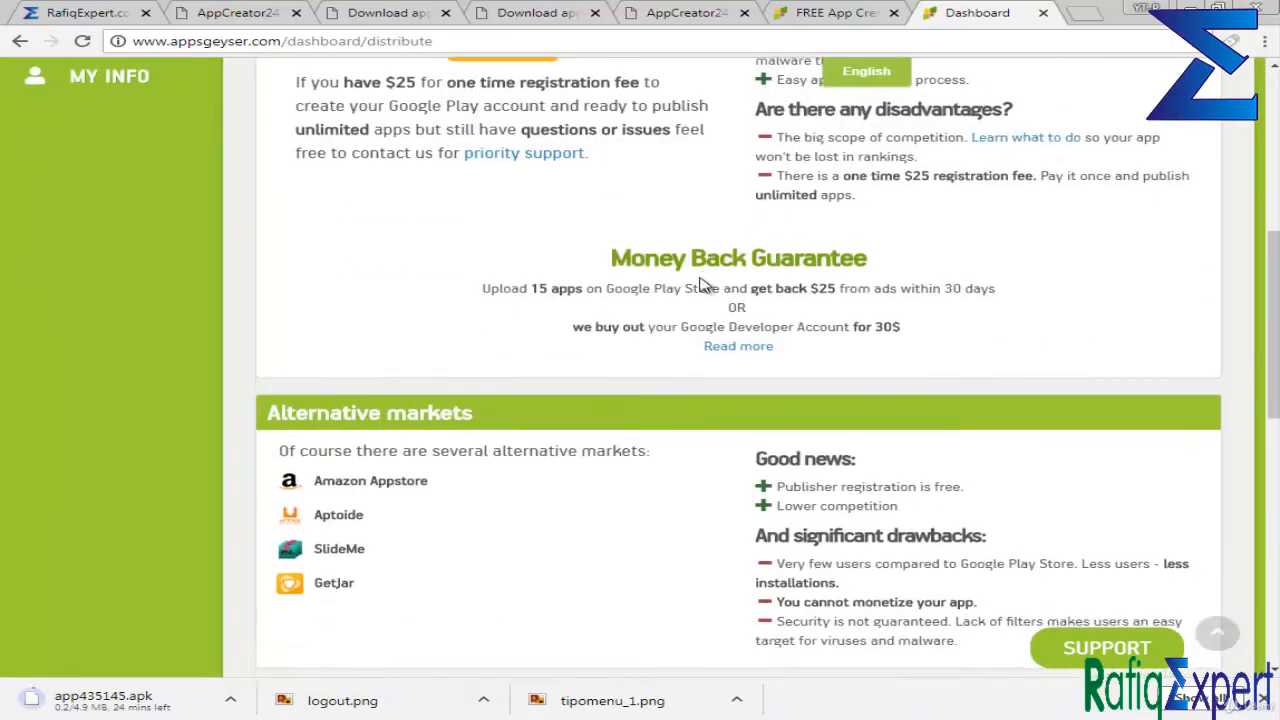
scroll(620, 431, down, 3)
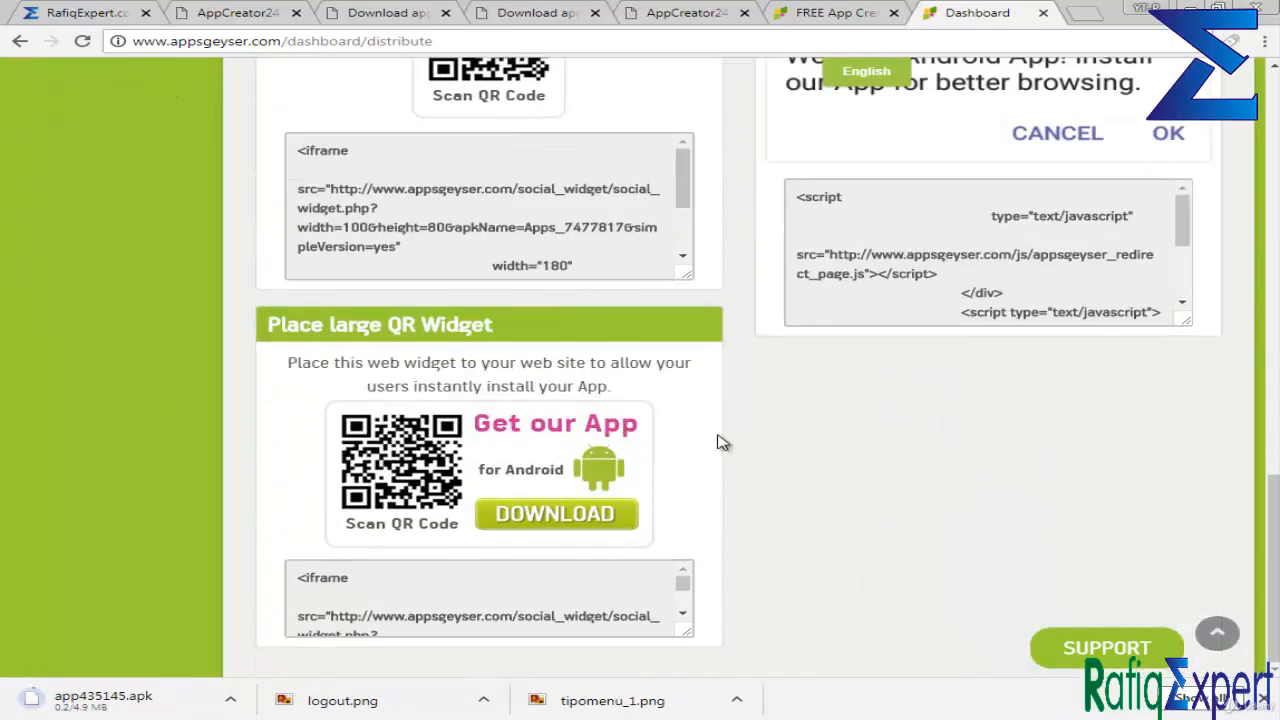
scroll(710, 410, up, 5)
scroll(700, 382, up, 10)
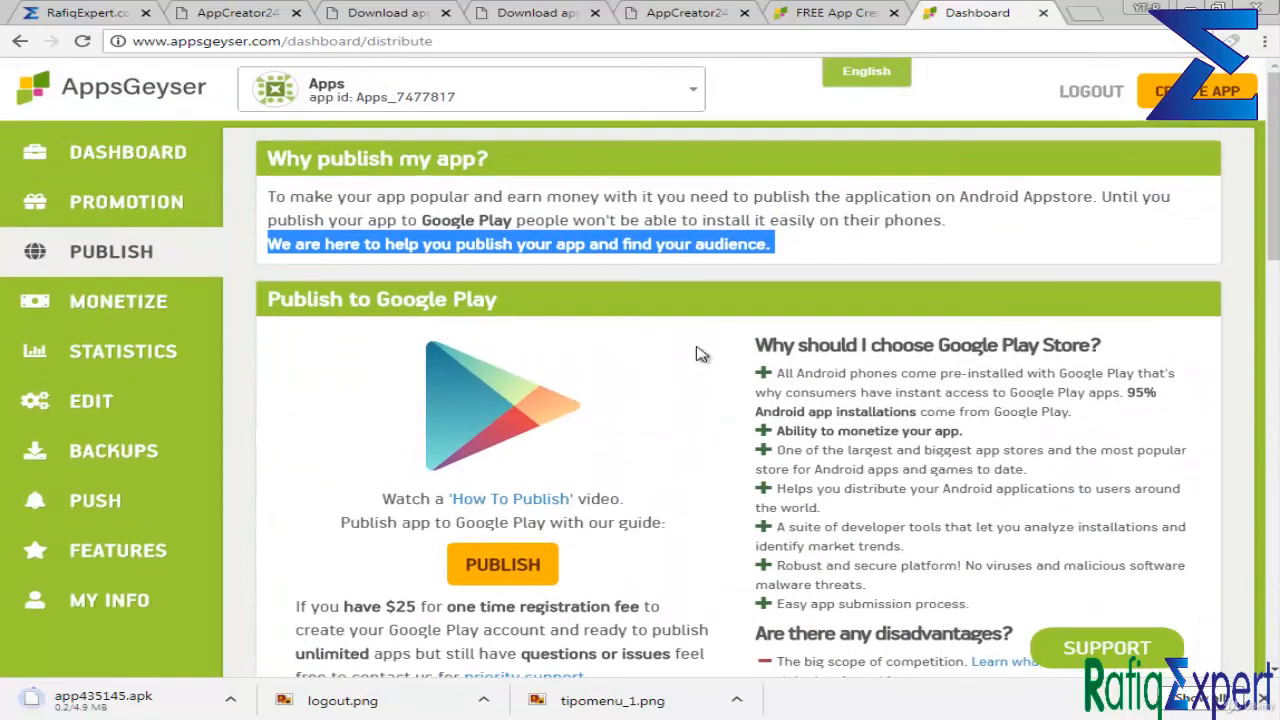
triple_click(776, 220)
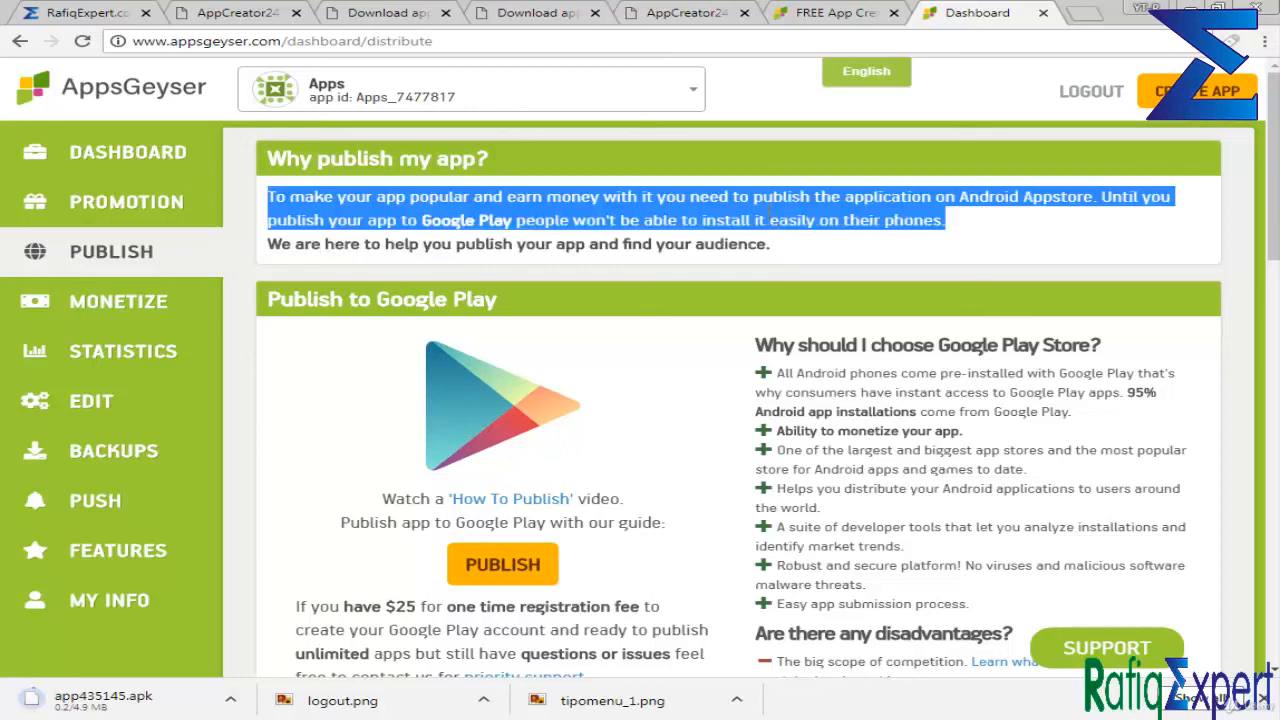